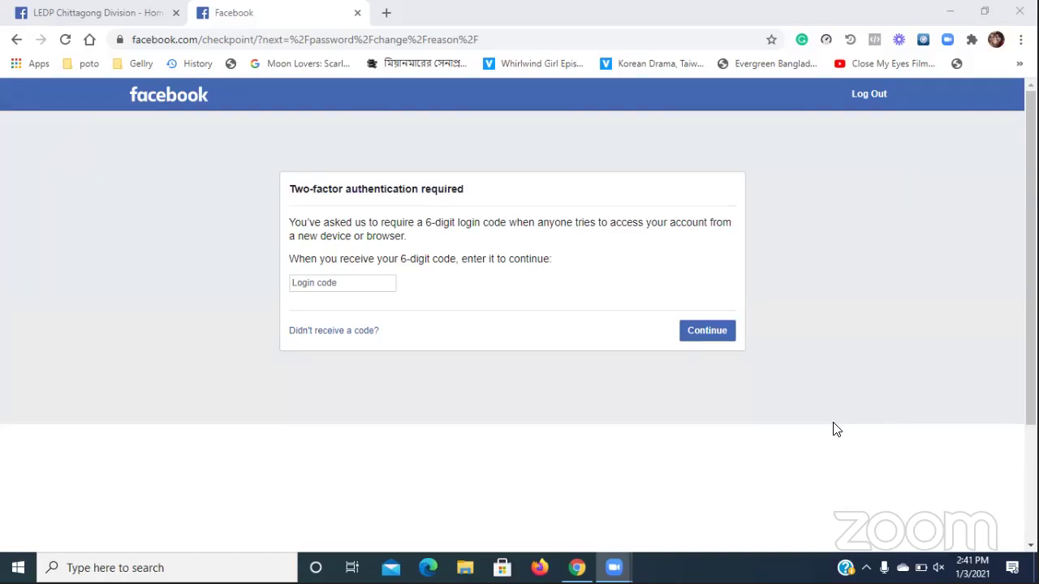
- Enter the two-factor login code, submit it, and save this browser
left_click(354, 284)
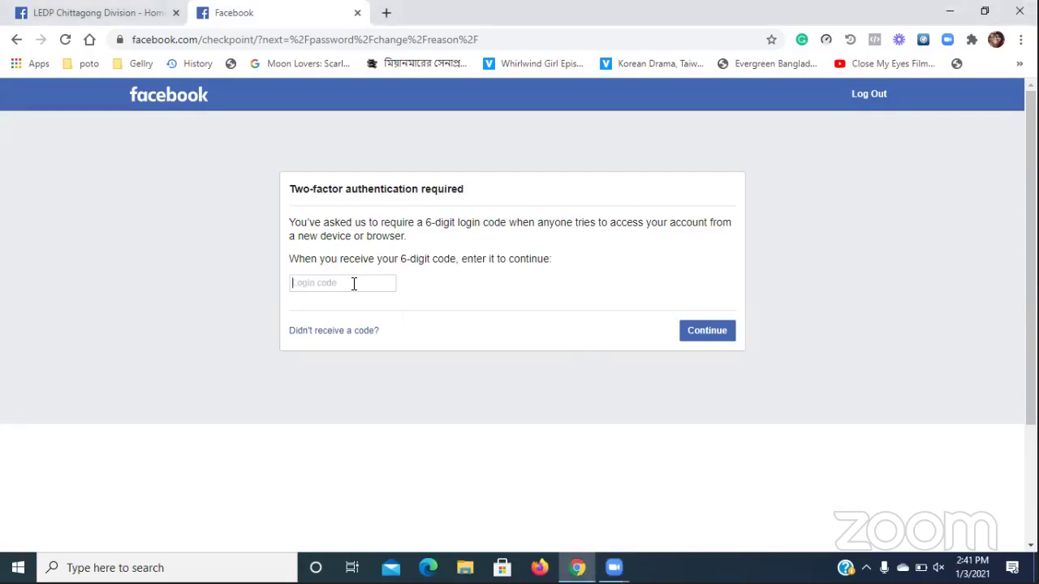
left_click(684, 332)
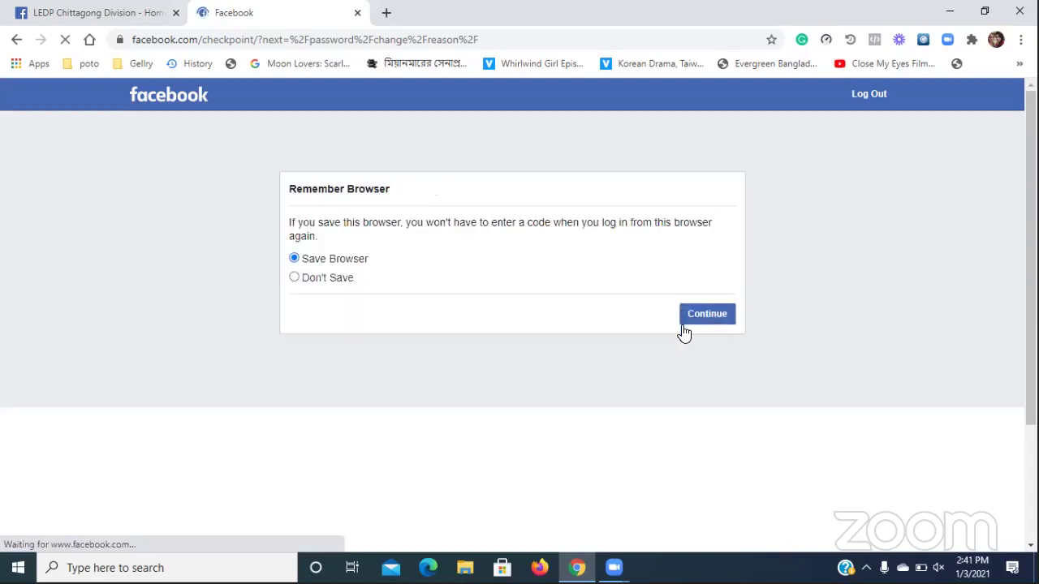
left_click(689, 324)
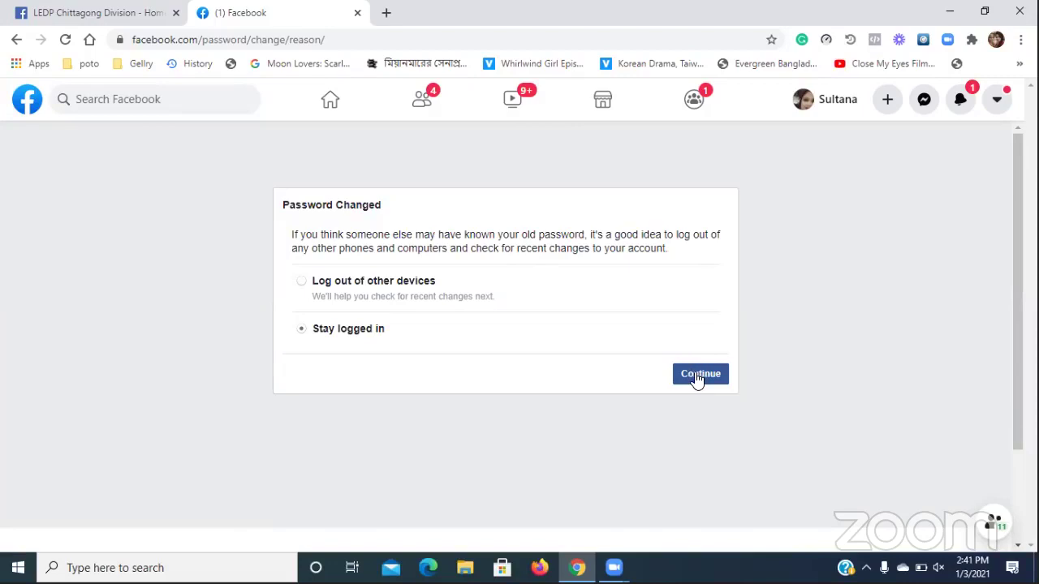
- Stay logged in and let the browser remember the password
left_click(697, 378)
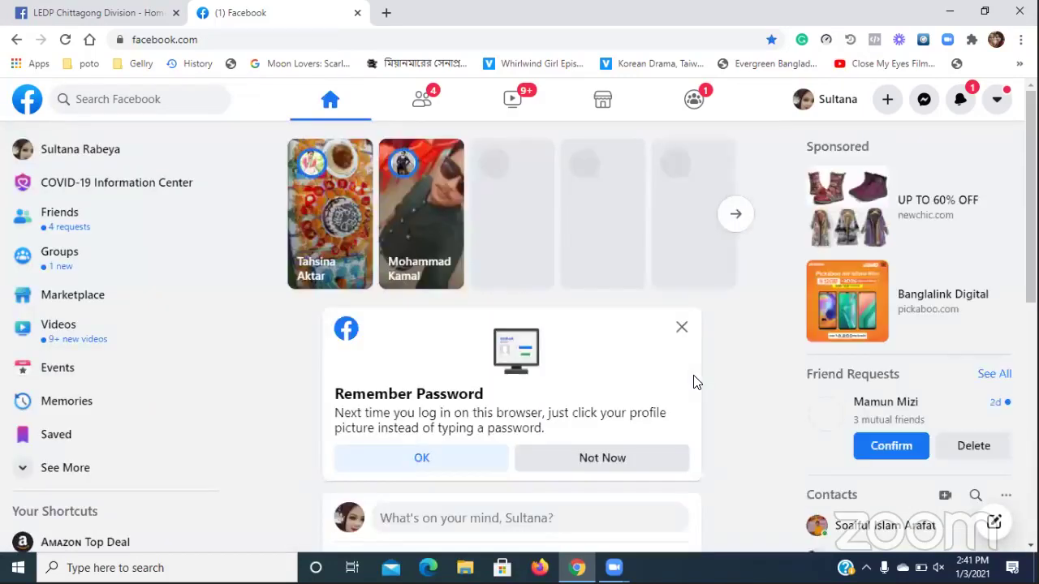
left_click(392, 469)
left_click(394, 459)
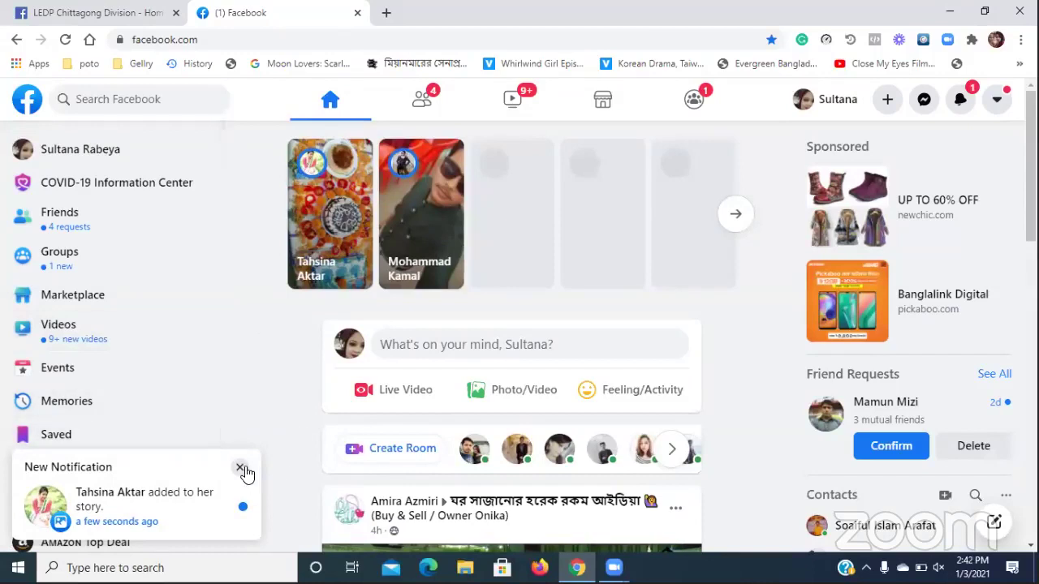
- Dismiss the notification pop-up and expand the sidebar with See More
left_click(240, 468)
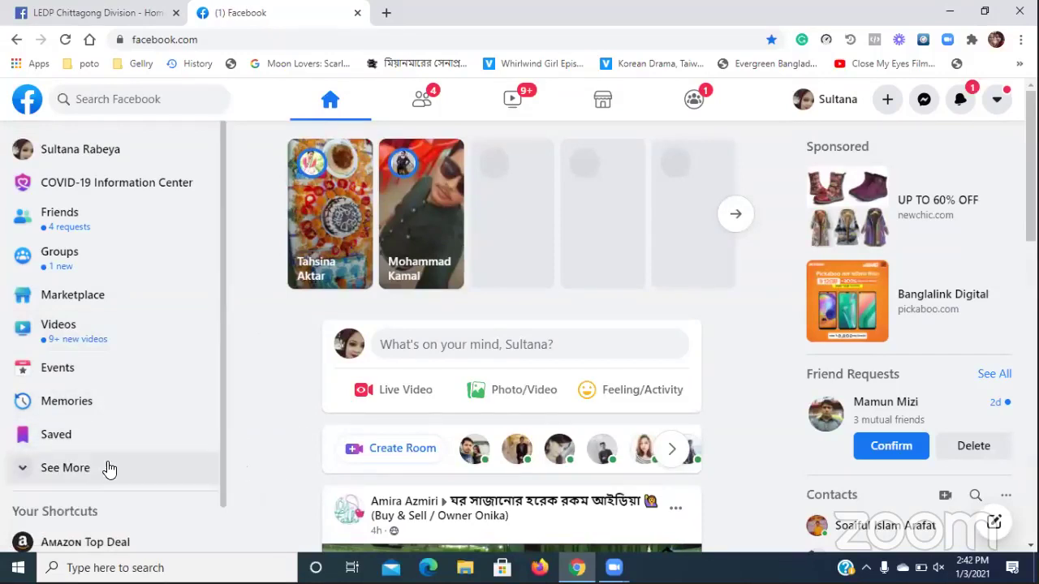
scroll(102, 475, "down", 1)
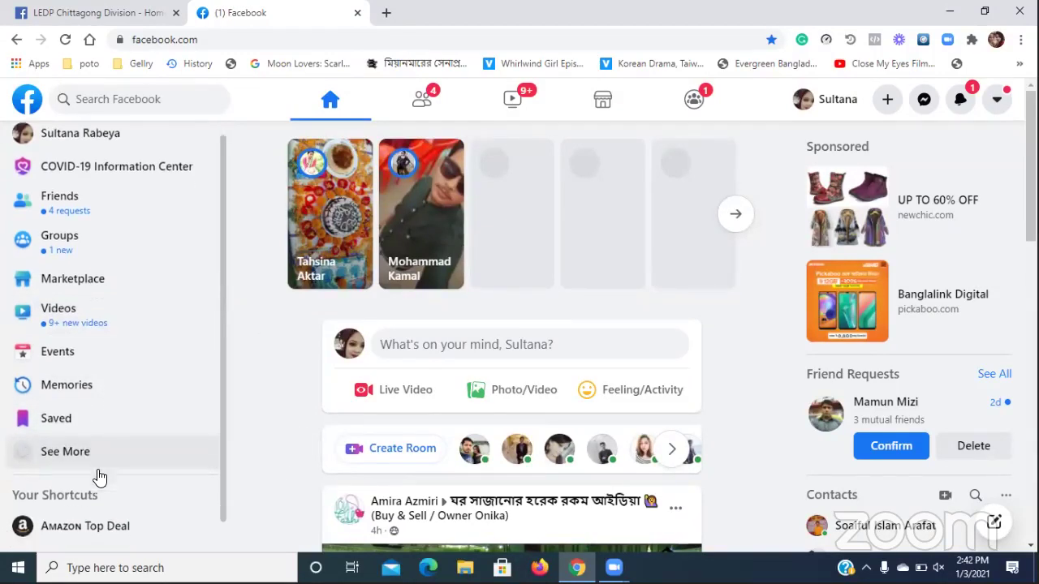
left_click(95, 456)
scroll(89, 471, "down", 1)
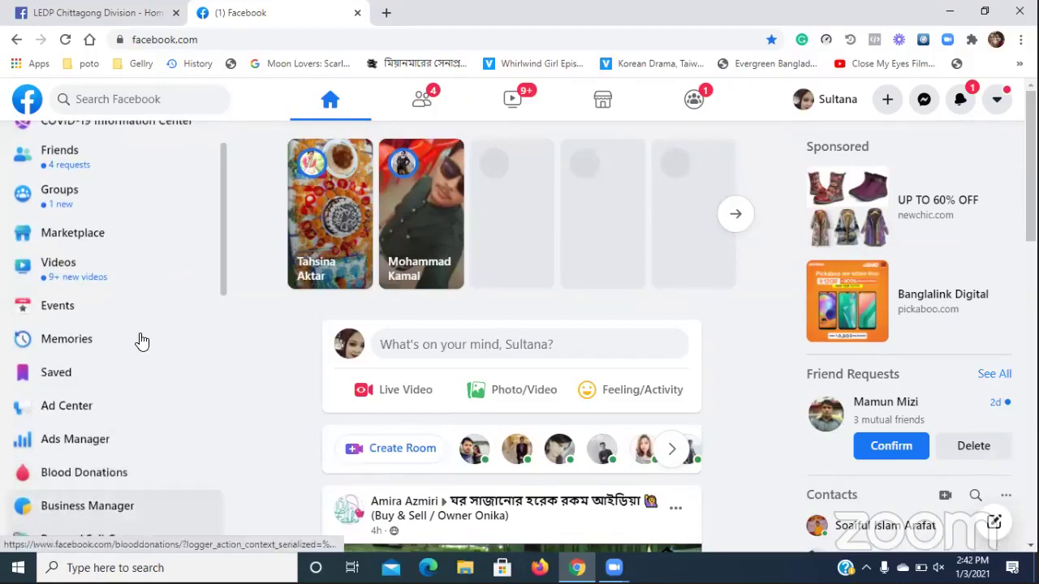
scroll(159, 435, "down", 1)
scroll(161, 428, "down", 9)
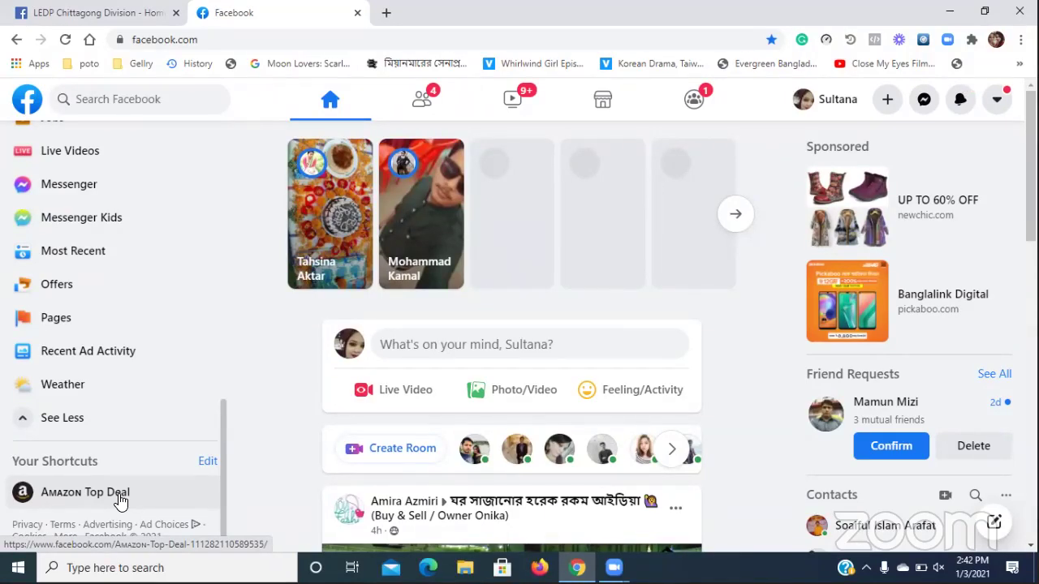
- Glance at the shortcuts editor, then open the Amazon Top Deal page's Settings
left_click(206, 463)
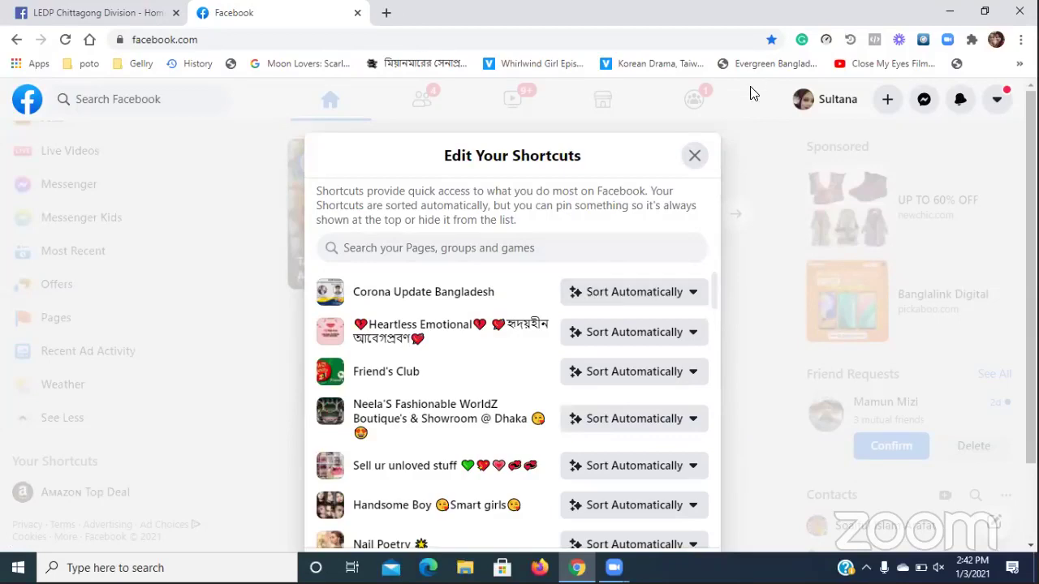
left_click(693, 156)
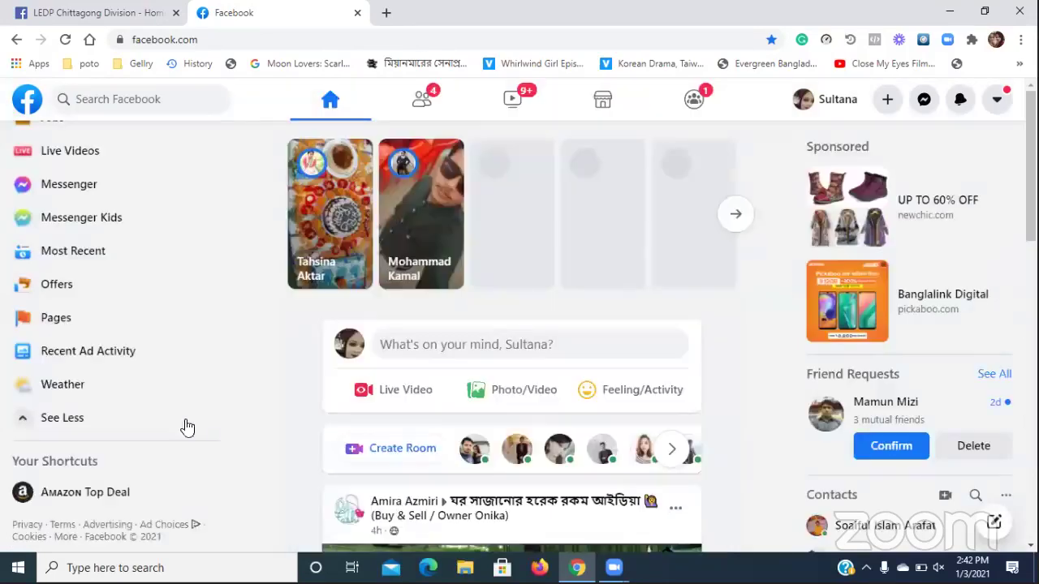
left_click(94, 493)
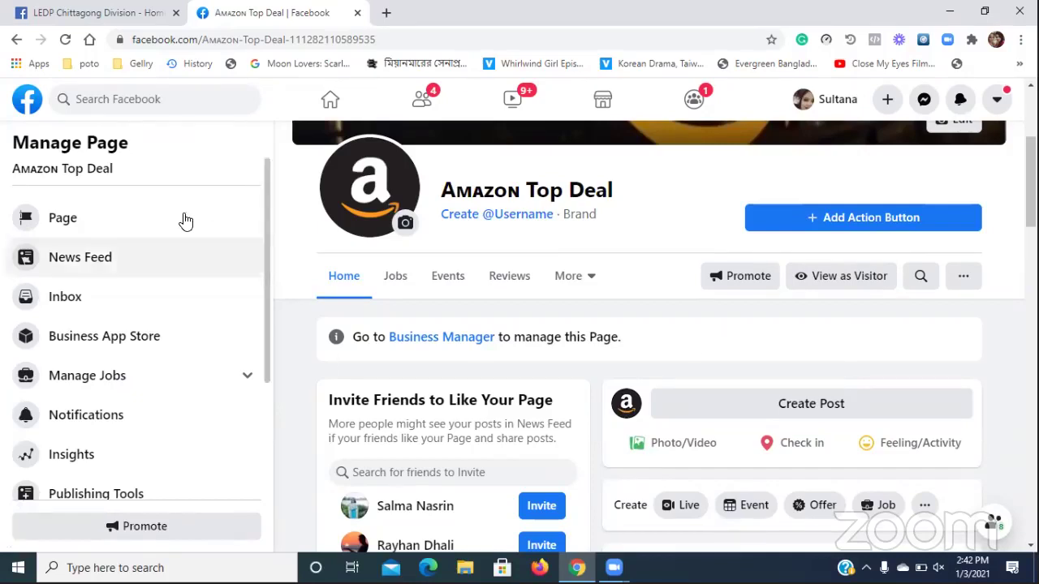
scroll(228, 443, "down", 2)
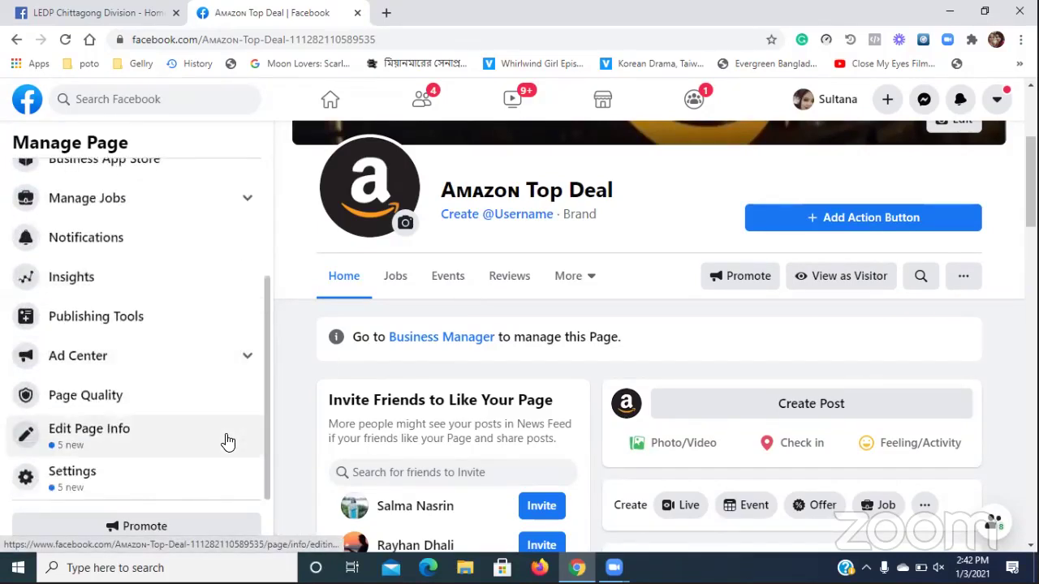
left_click(57, 485)
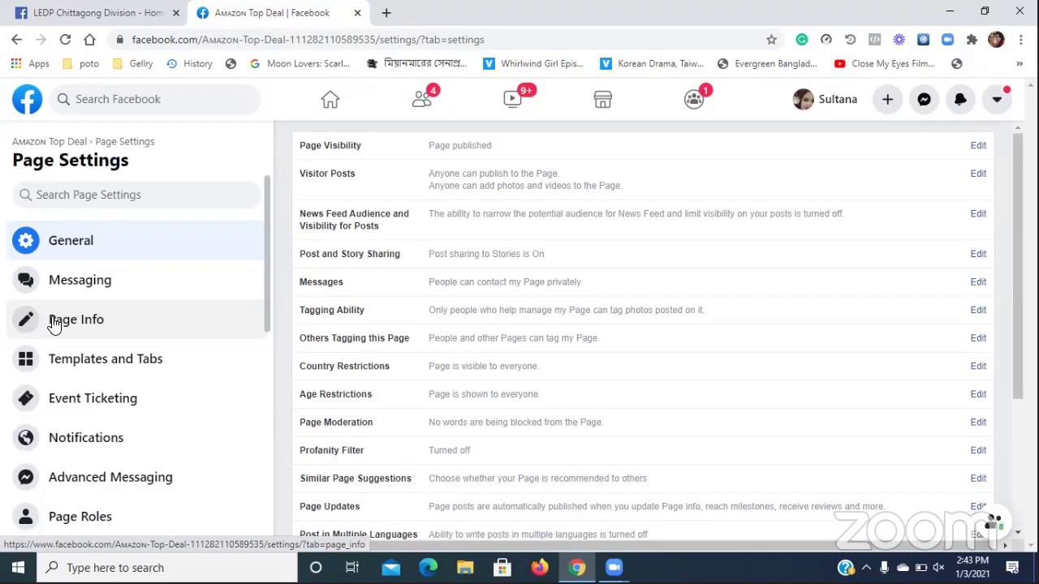
- Open Page Roles and review the Page Owner and Existing Page Roles sections
scroll(52, 323, "down", 3)
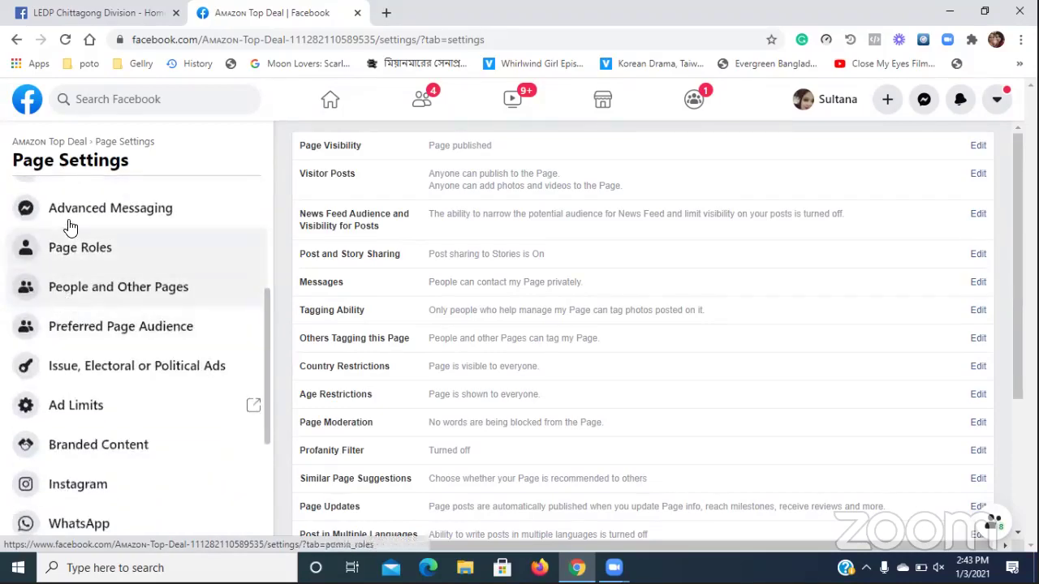
left_click(69, 248)
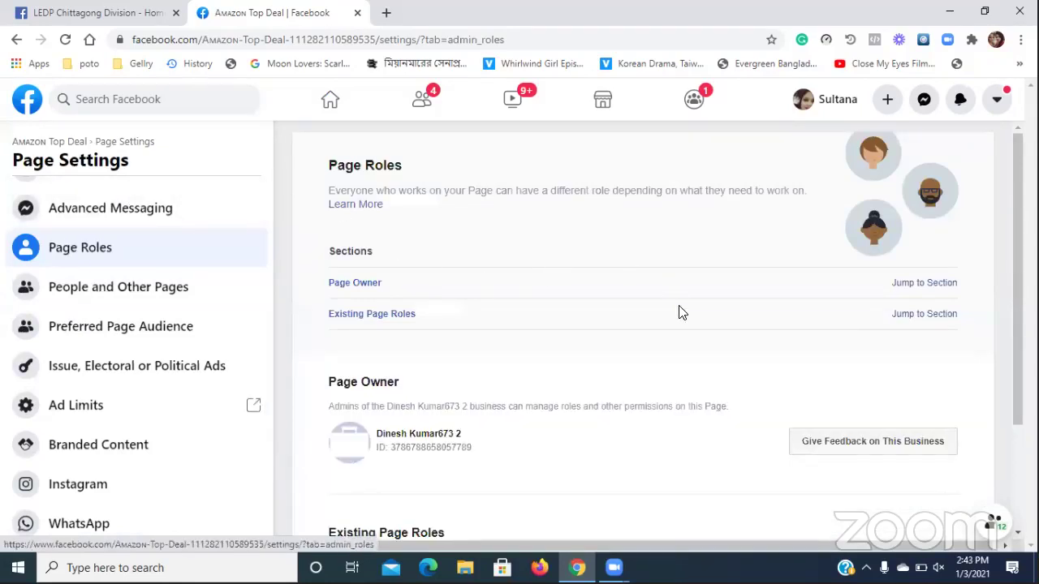
scroll(680, 313, "down", 2)
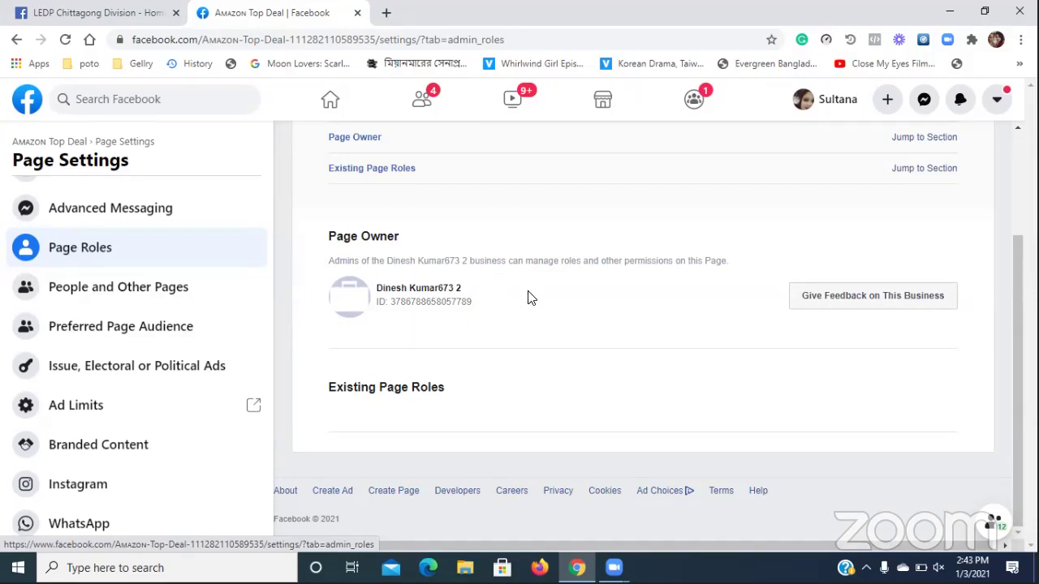
scroll(527, 296, "up", 2)
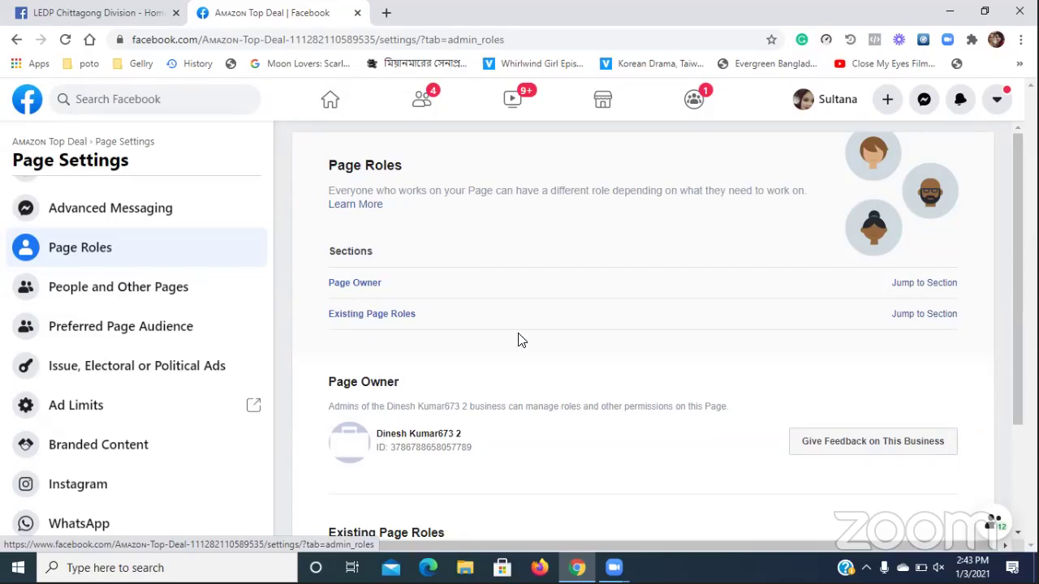
left_click(916, 287)
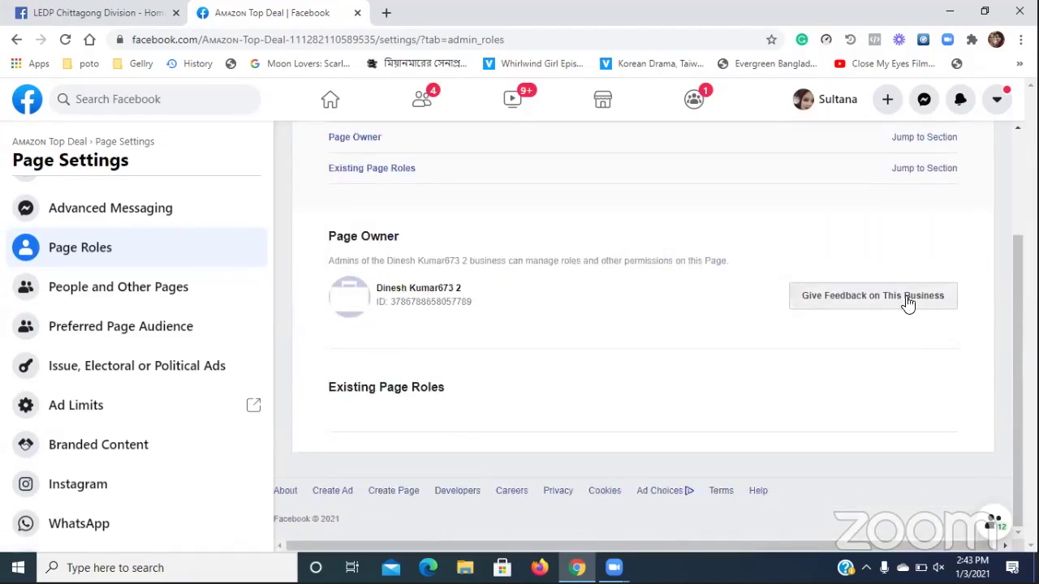
scroll(899, 317, "up", 3)
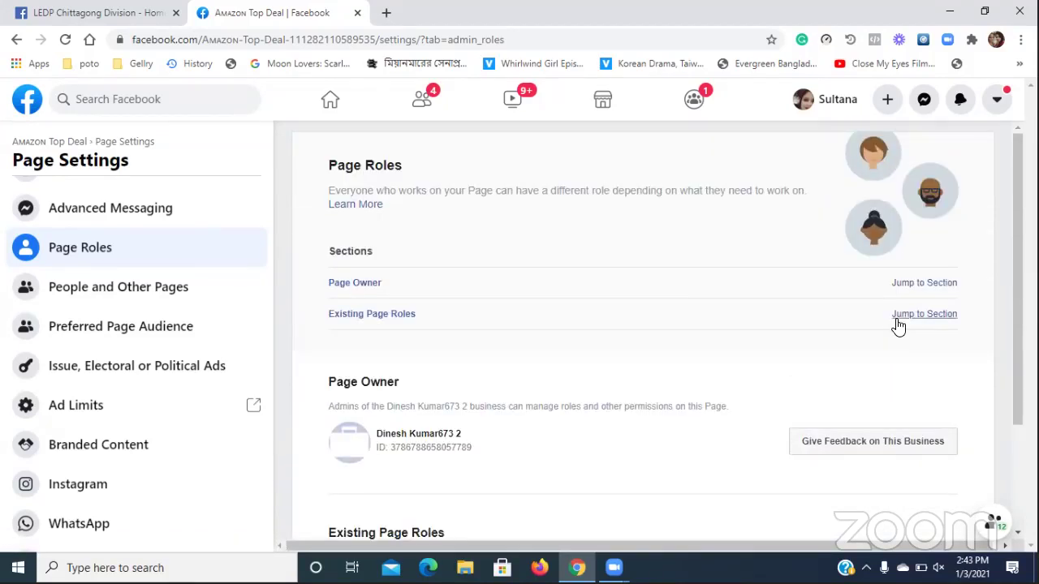
left_click(900, 321)
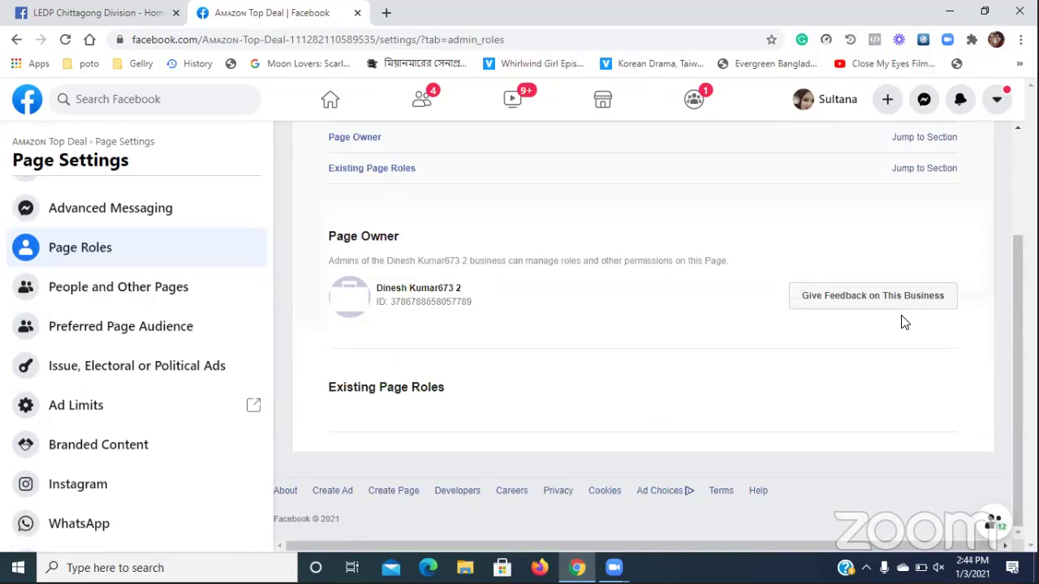
scroll(893, 328, "up", 2)
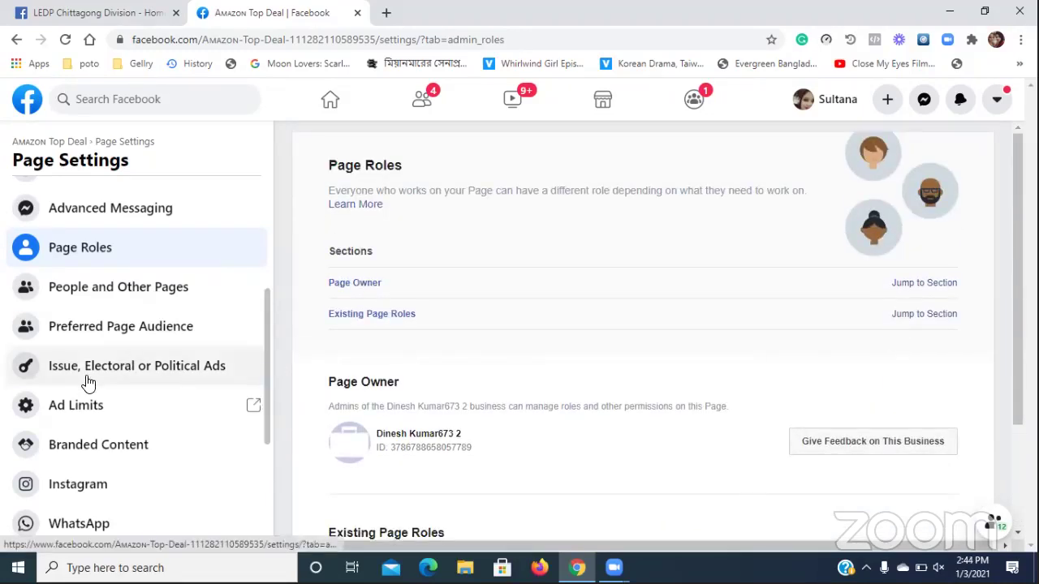
scroll(86, 381, "up", 3)
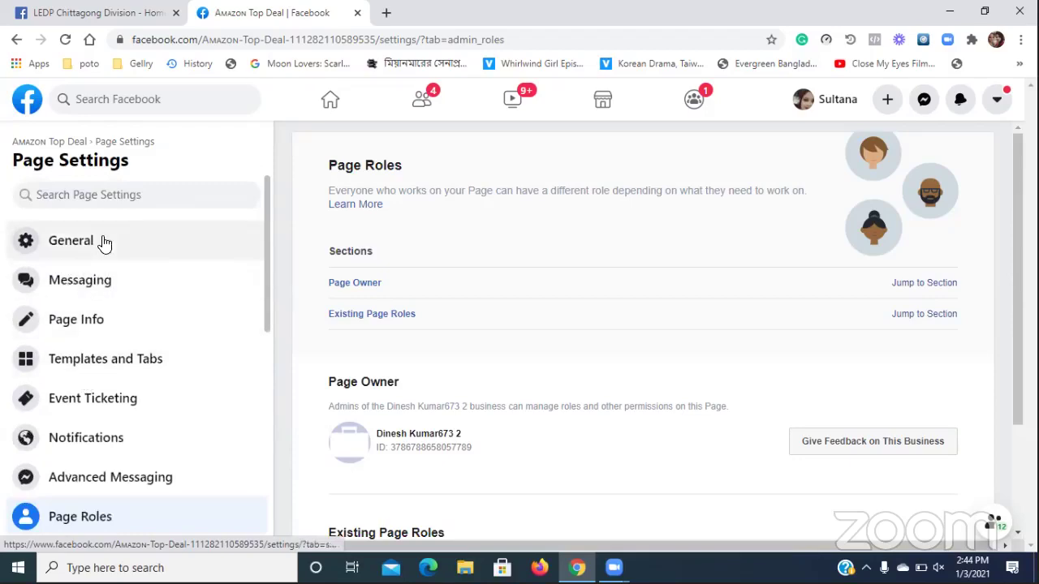
- Open the page's General settings and scroll through the list
left_click(101, 241)
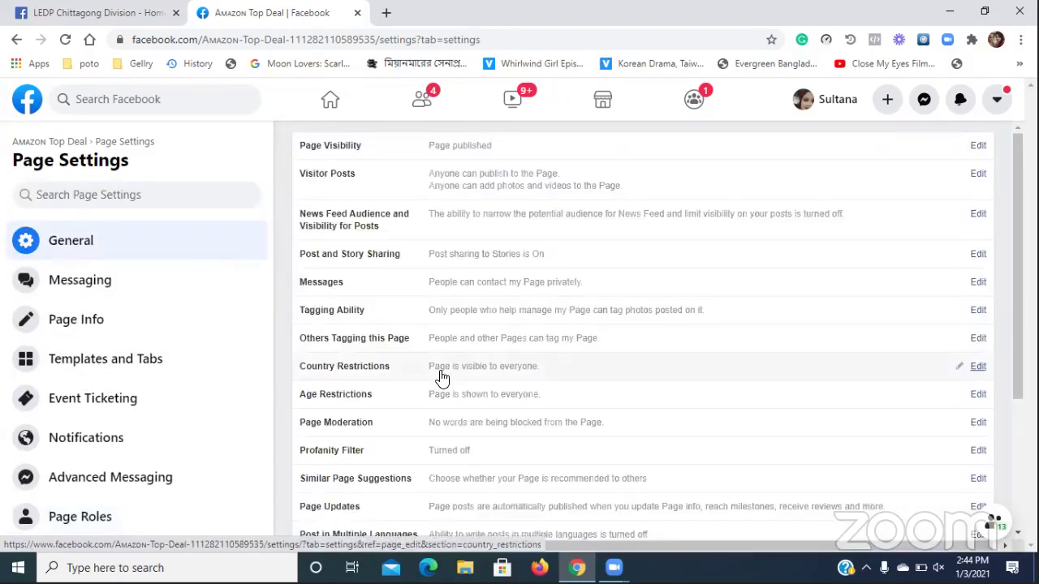
scroll(441, 325, "down", 2)
scroll(440, 270, "down", 1)
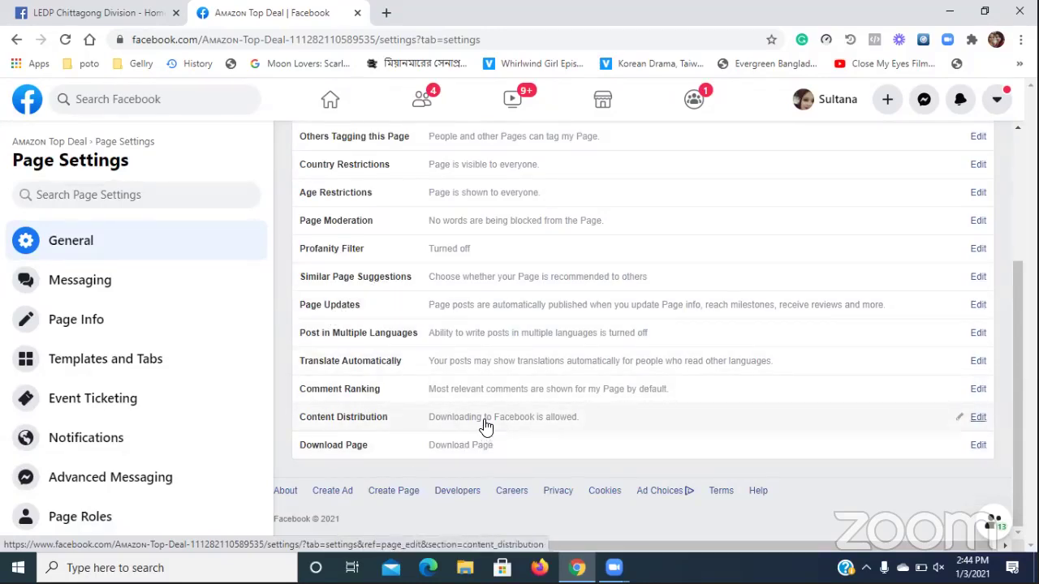
scroll(485, 426, "up", 1)
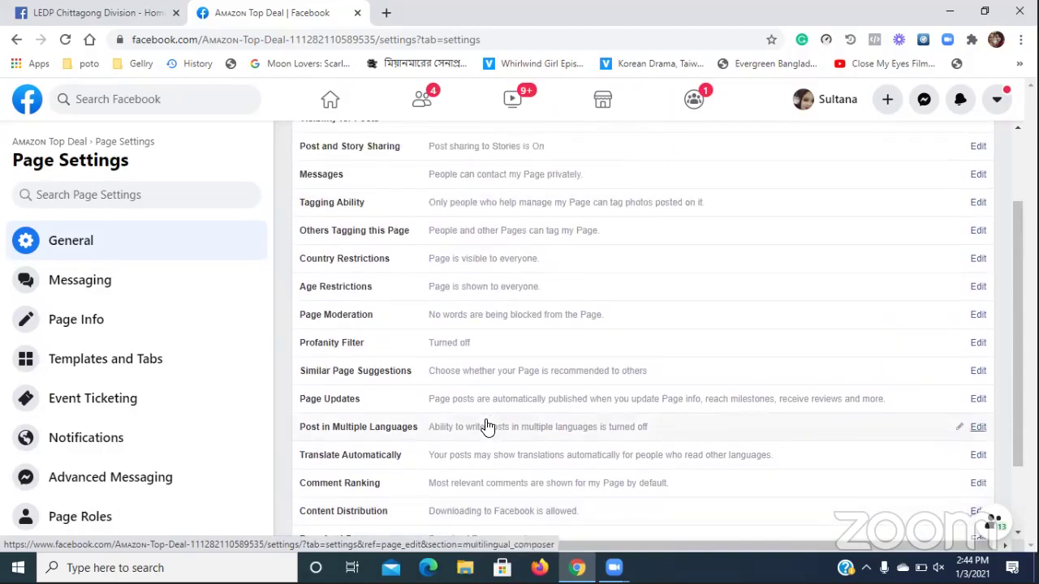
scroll(486, 425, "down", 1)
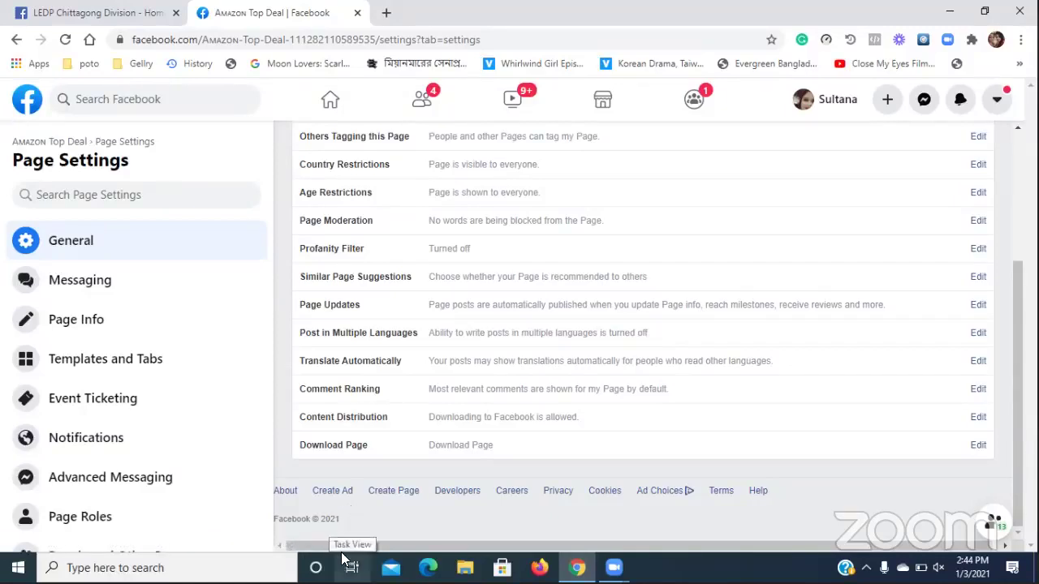
- Open Edit Page Info and scroll down to Hours, showing No Hours Available
left_click(118, 331)
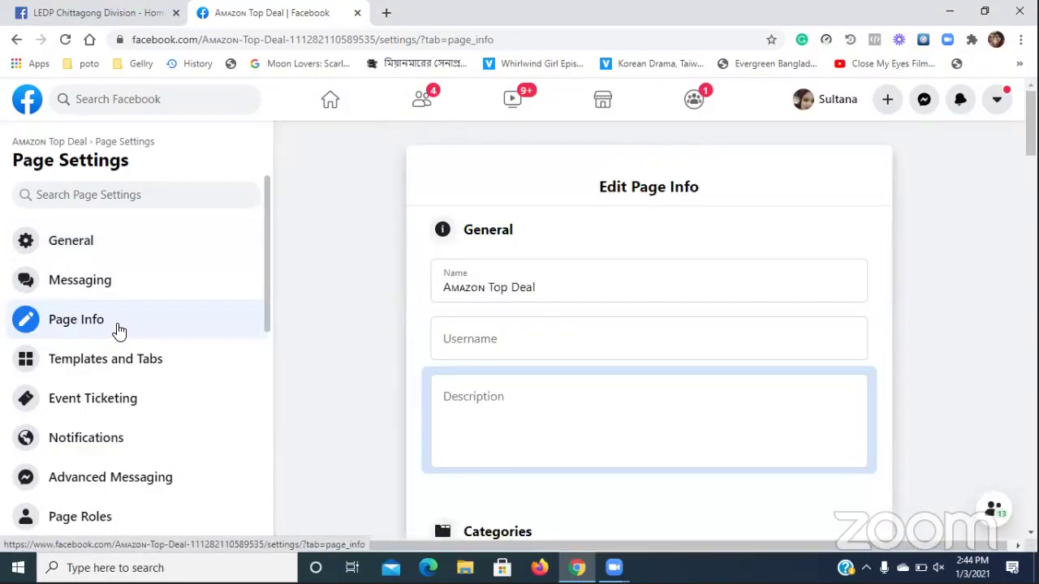
scroll(511, 378, "down", 5)
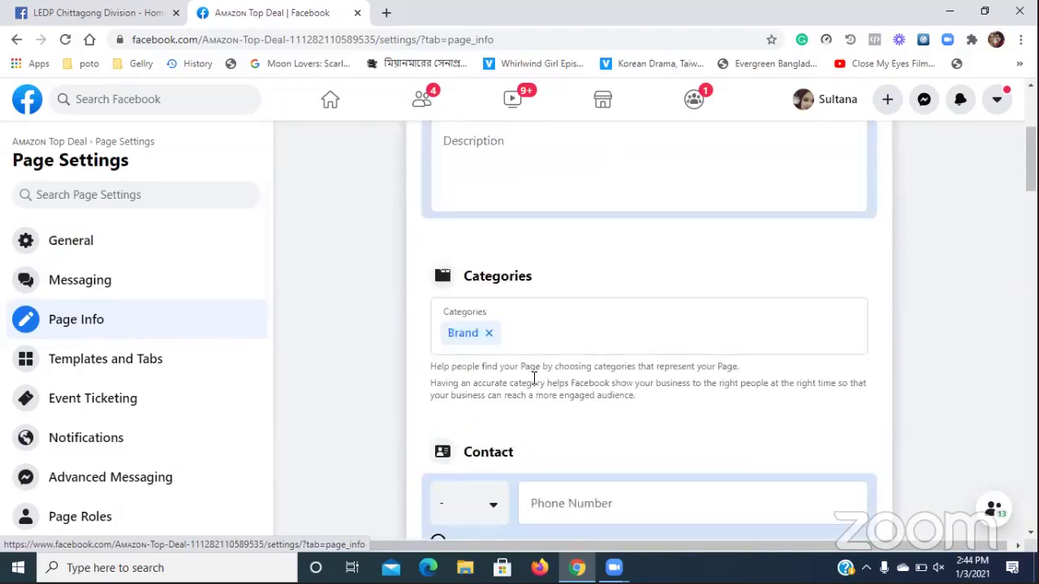
scroll(534, 379, "down", 7)
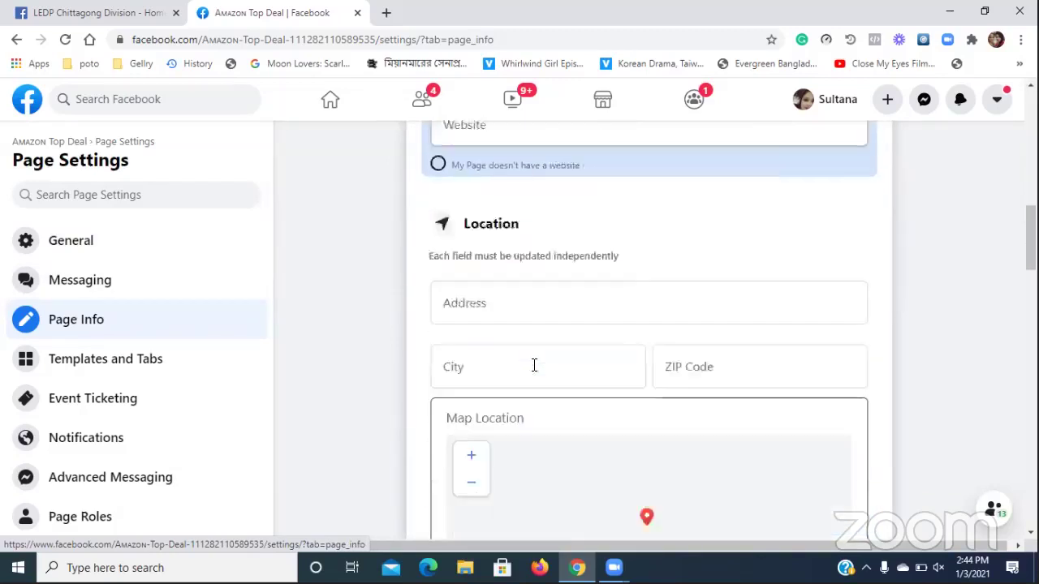
scroll(534, 365, "down", 4)
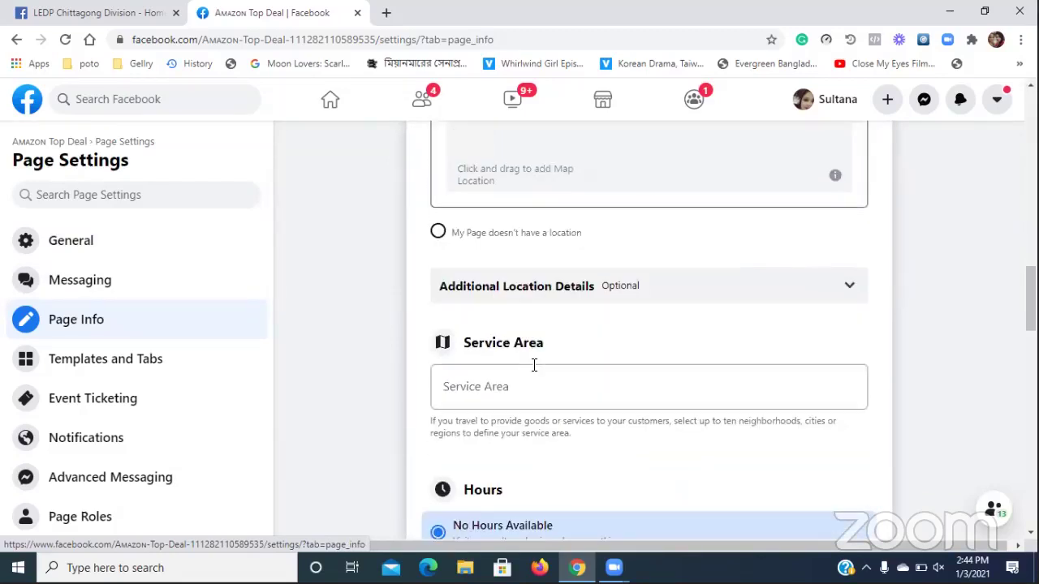
scroll(534, 365, "down", 4)
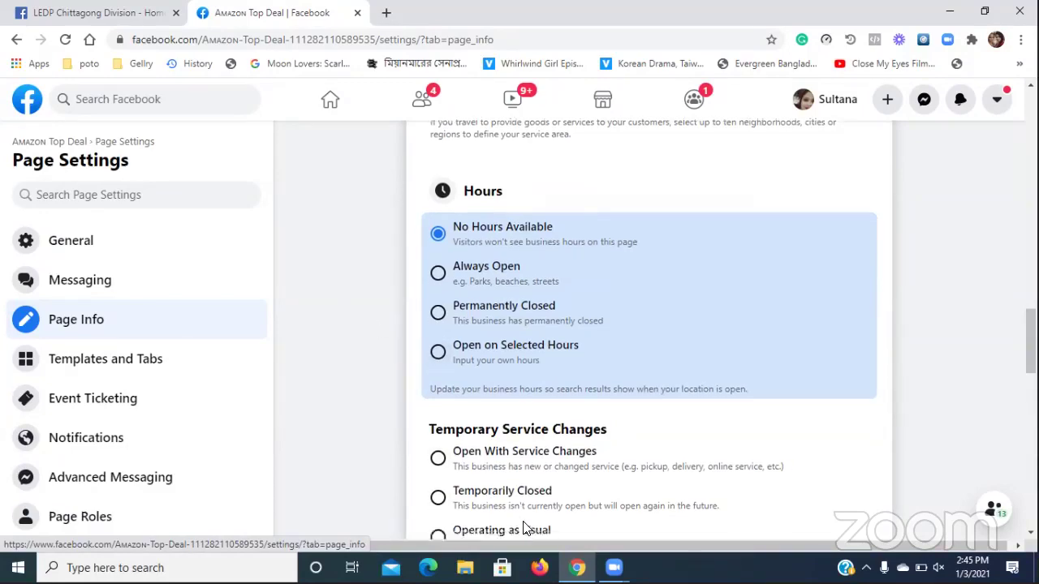
scroll(523, 528, "down", 3)
scroll(523, 529, "up", 2)
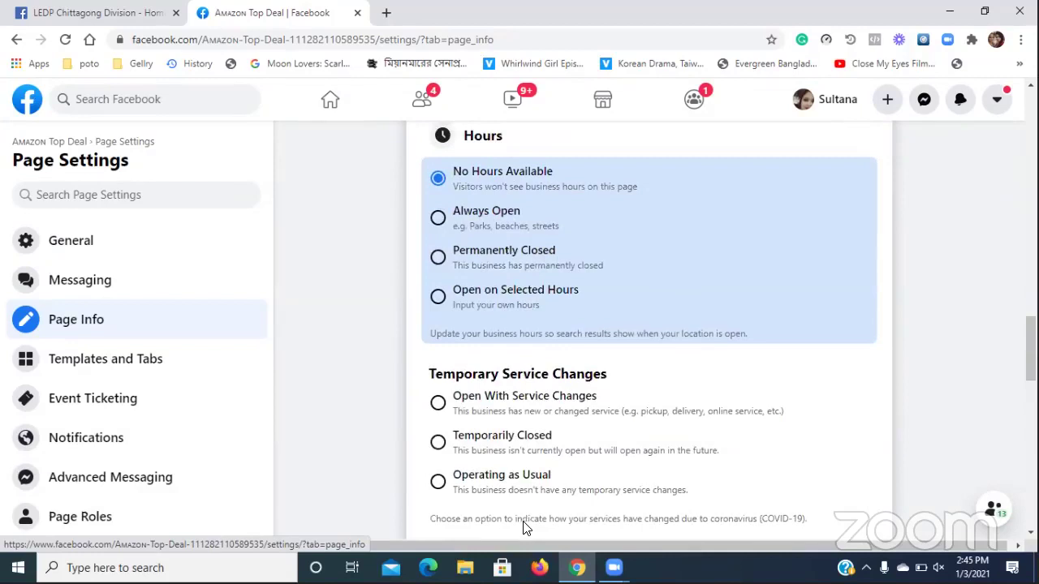
- Reopen Page Roles and close the Give Feedback on This Business form unused
left_click(79, 519)
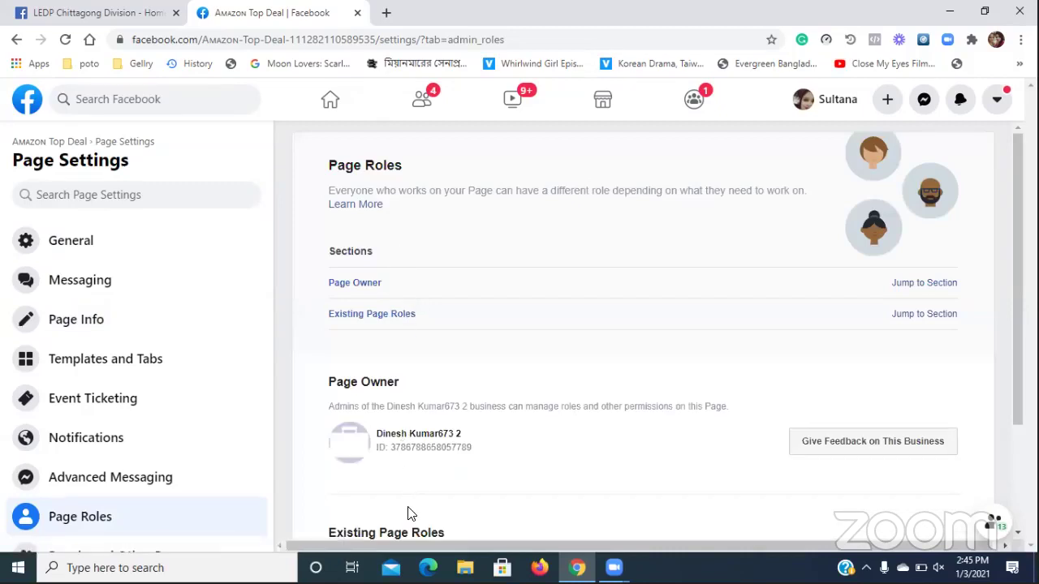
scroll(407, 506, "down", 2)
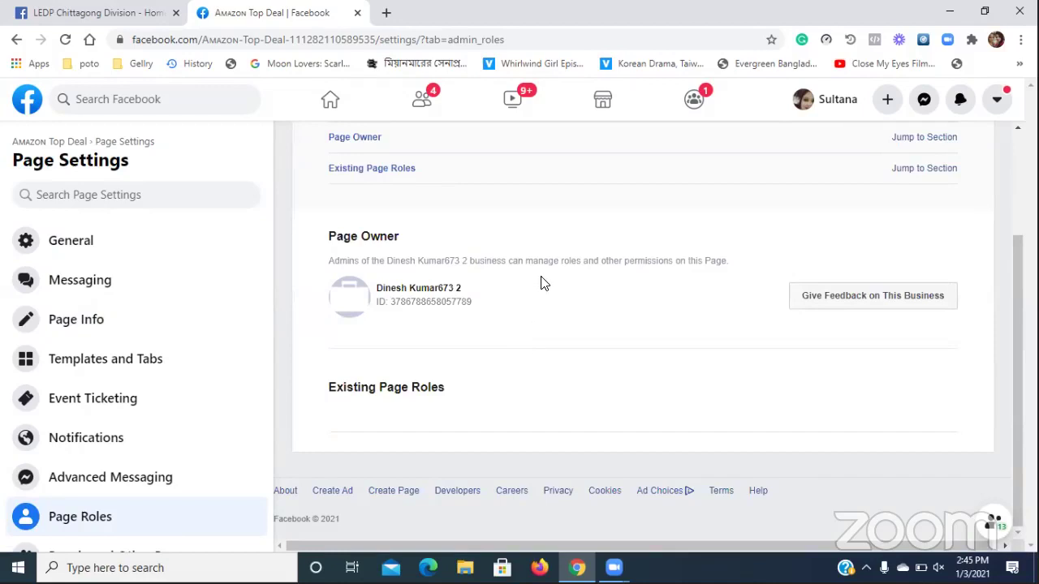
scroll(542, 282, "up", 2)
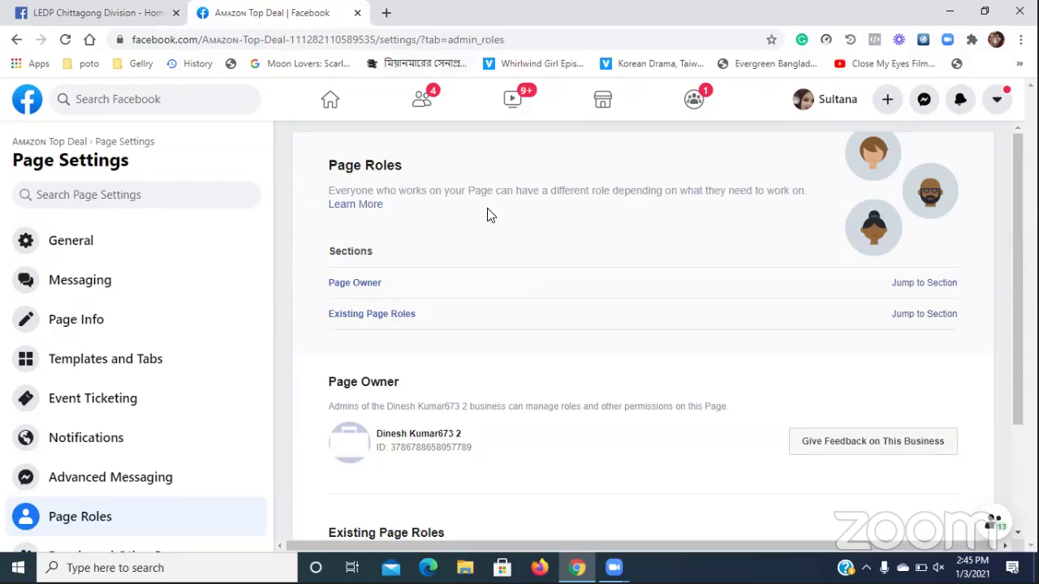
left_click(836, 451)
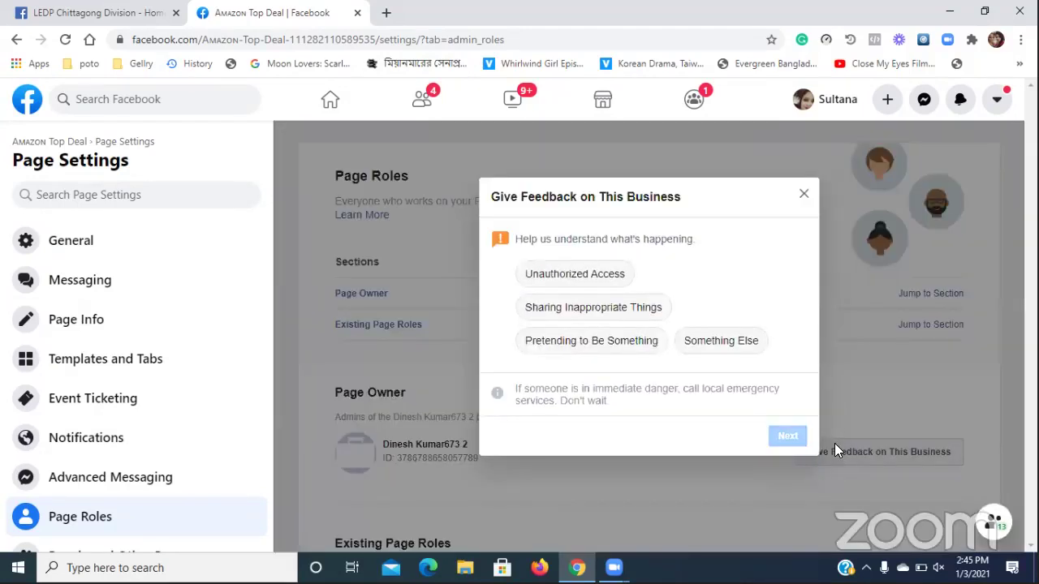
left_click(803, 196)
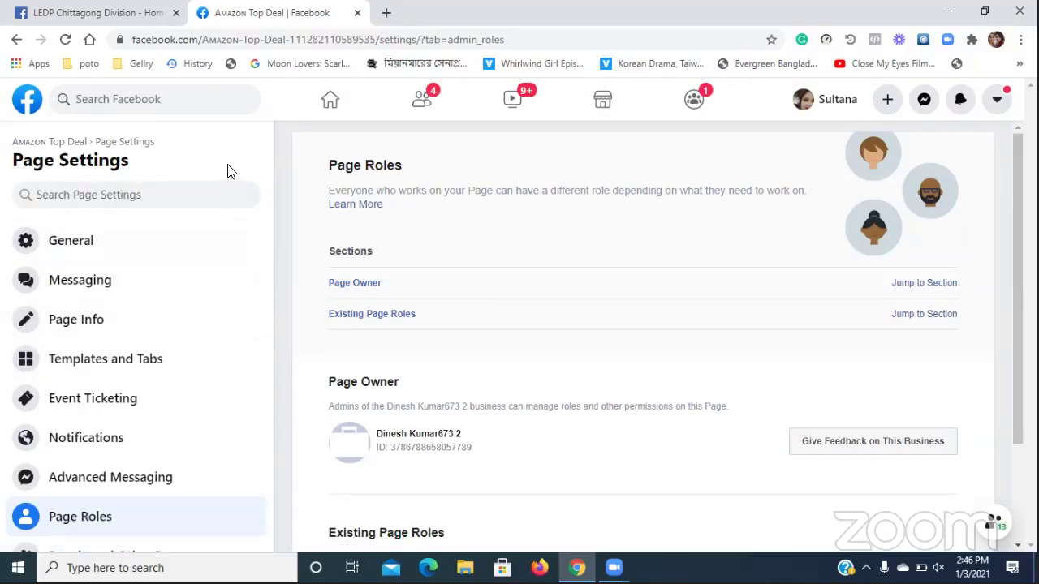
- In a new tab, search Google for 'ads manager' and open the Facebook Ads Manager result
left_click(387, 13)
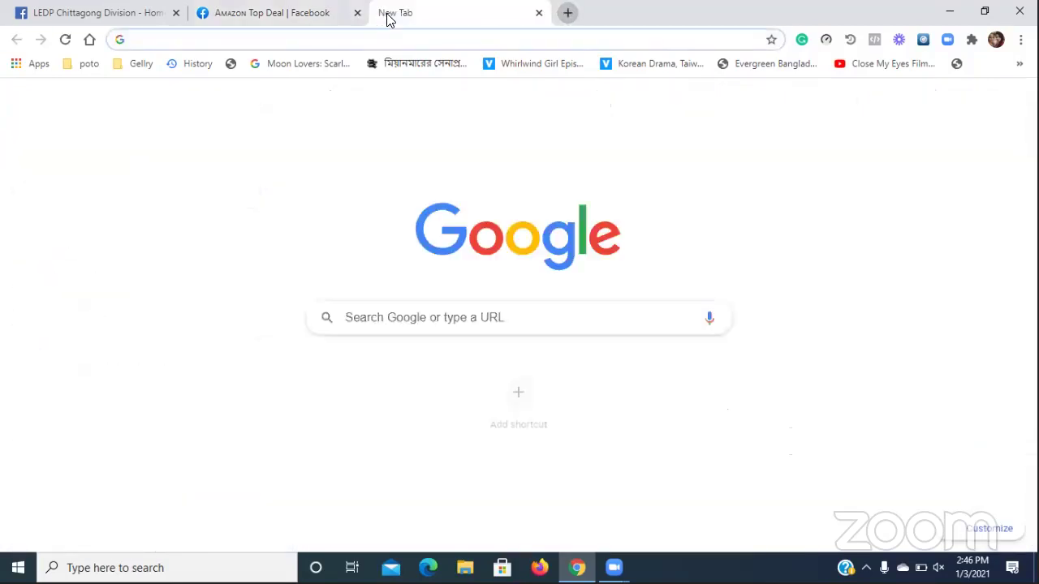
type("a")
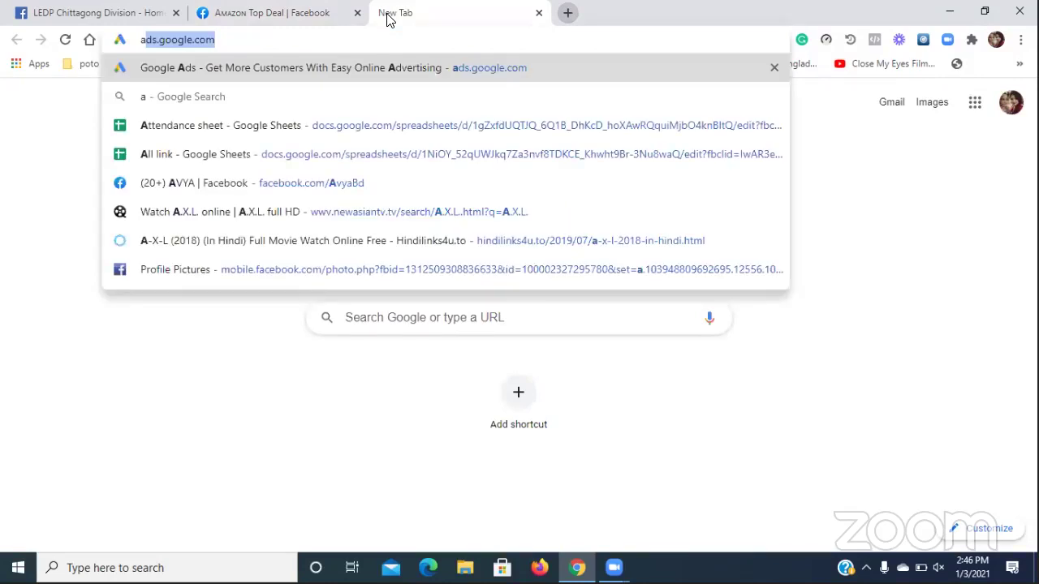
type("ds")
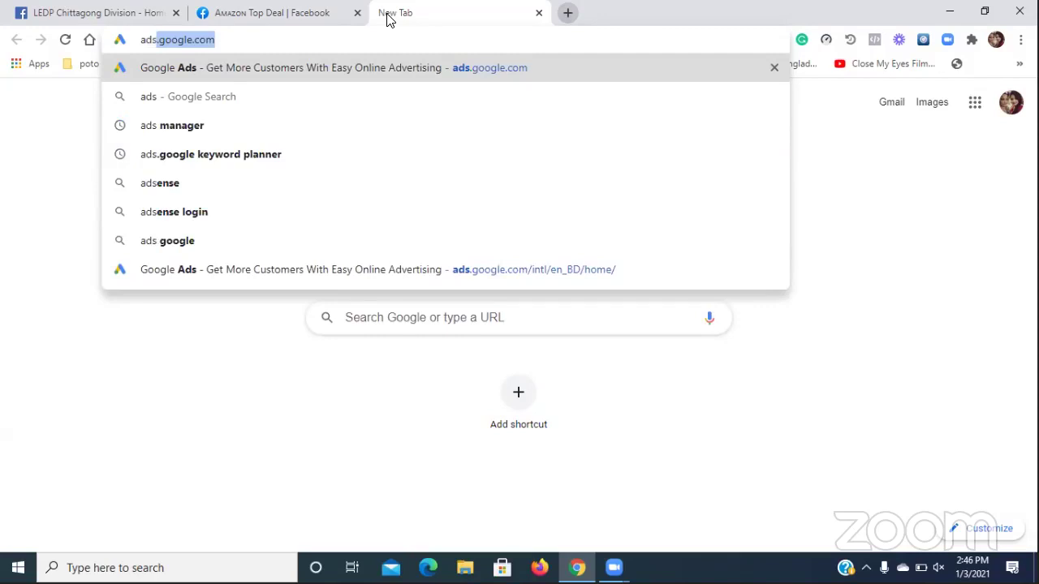
key("BackSpace")
key("BackSpace")
key("BackSpace")
key("BackSpace")
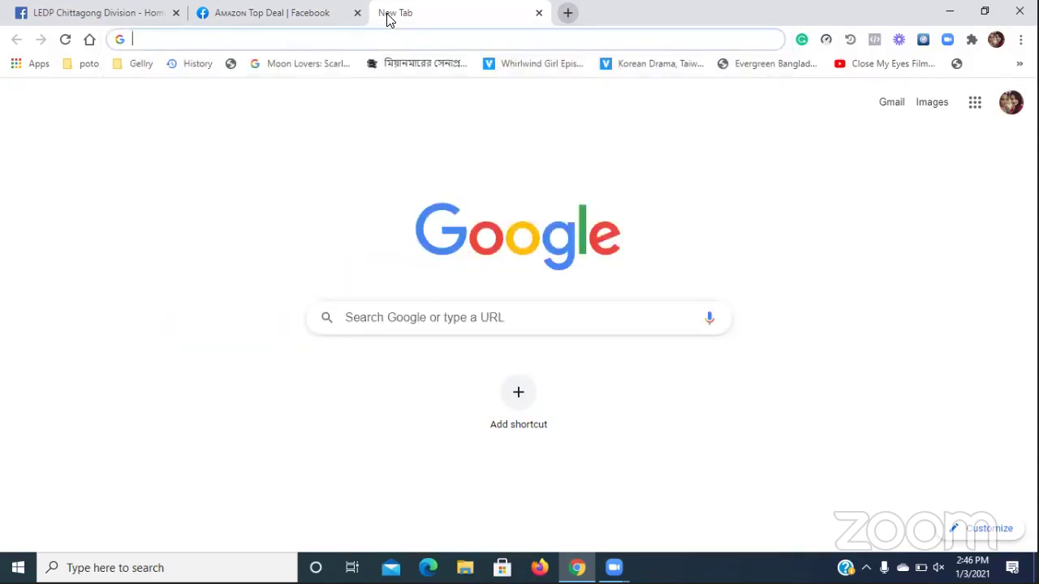
type("ad")
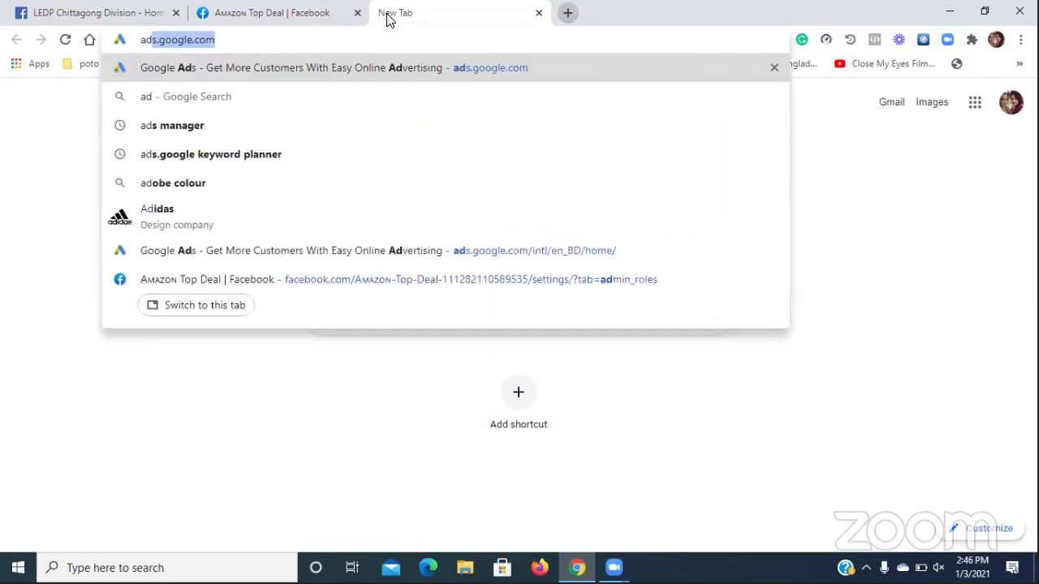
key("Down")
key("Down")
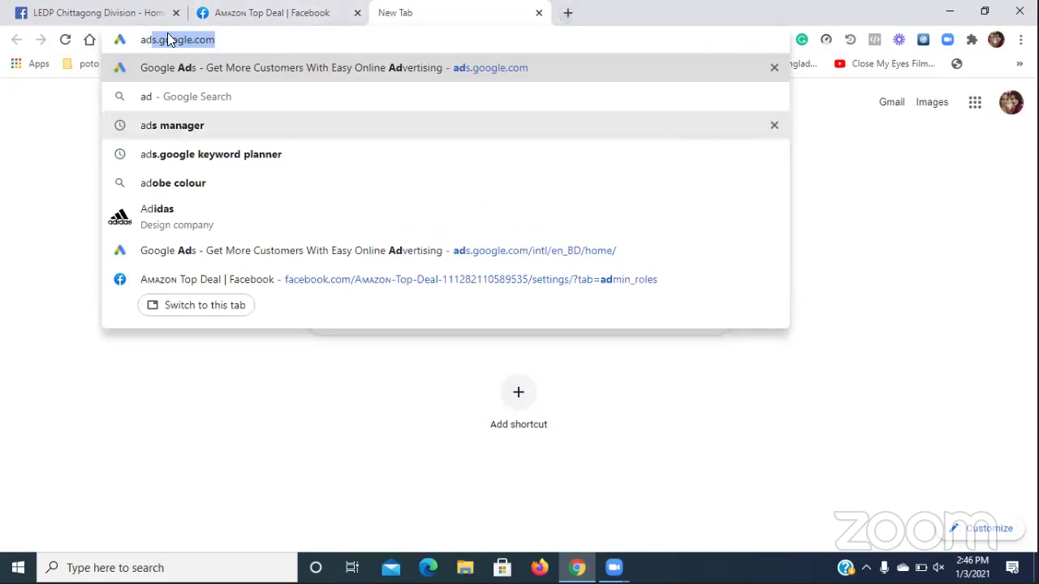
key("Return")
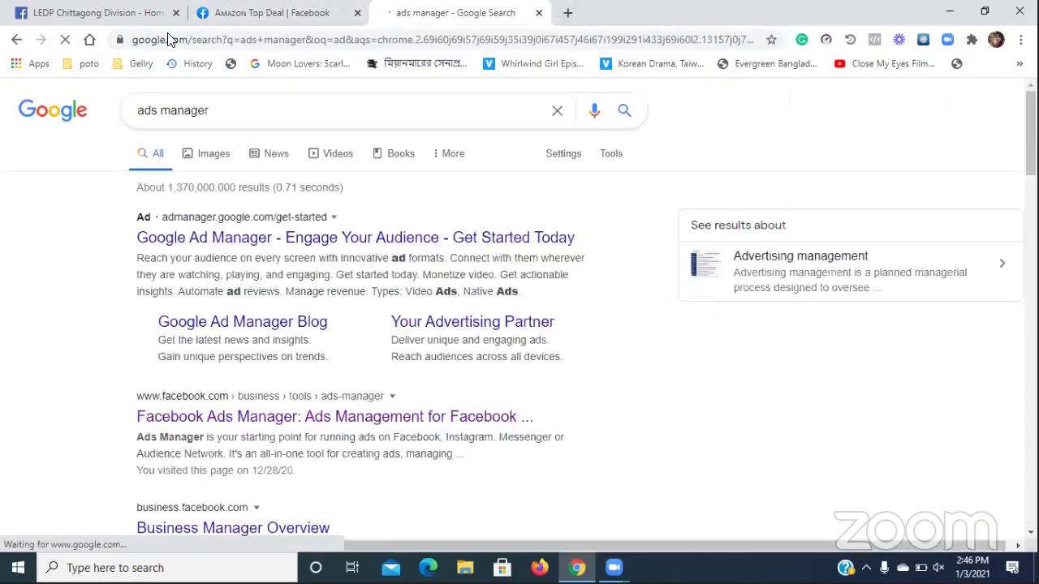
left_click(216, 428)
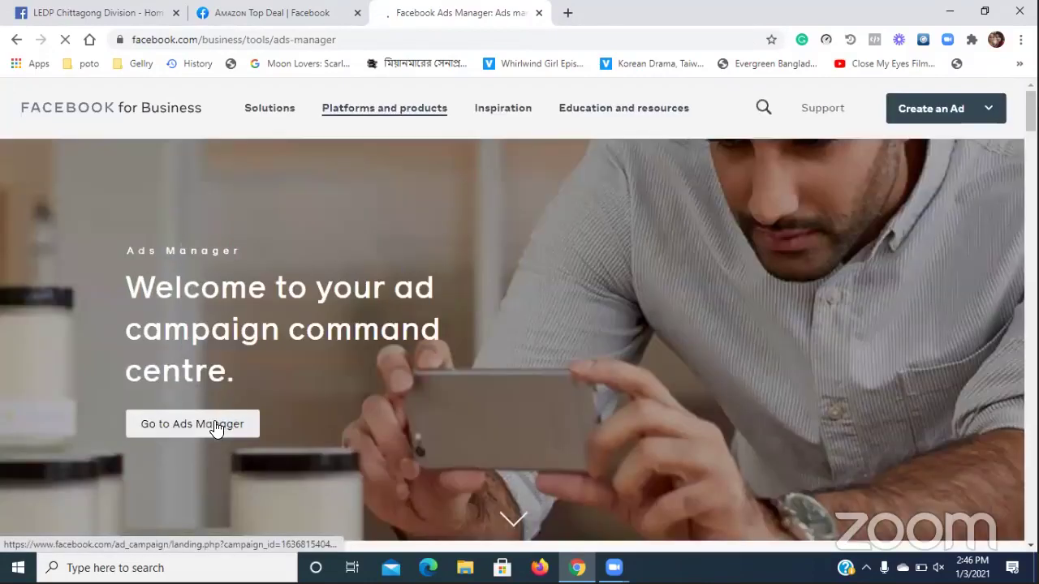
- Enter Ads Manager and open 'Go to Business Manager' in a new tab from the account dropdown
left_click(206, 434)
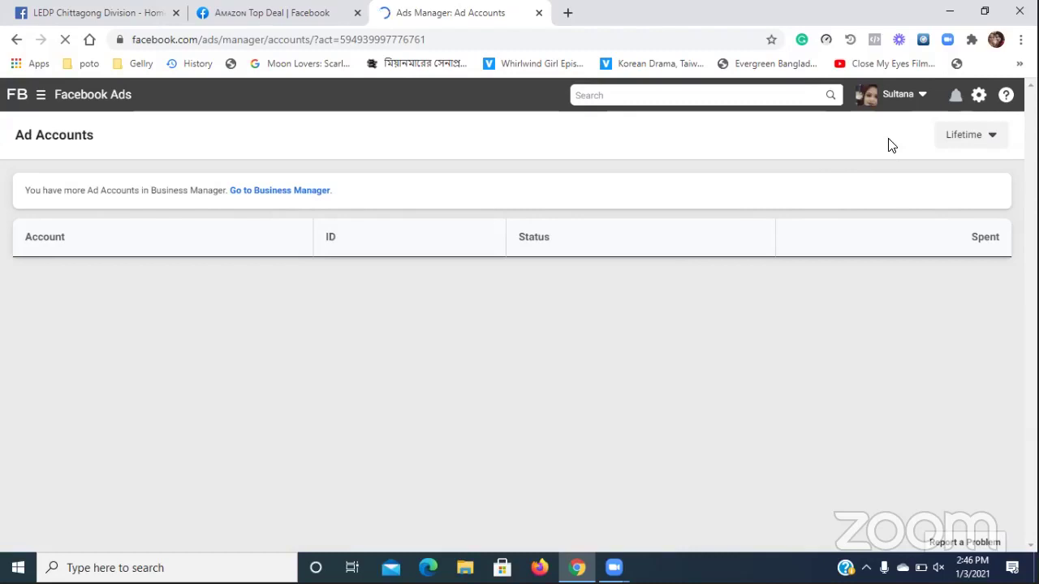
left_click(915, 96)
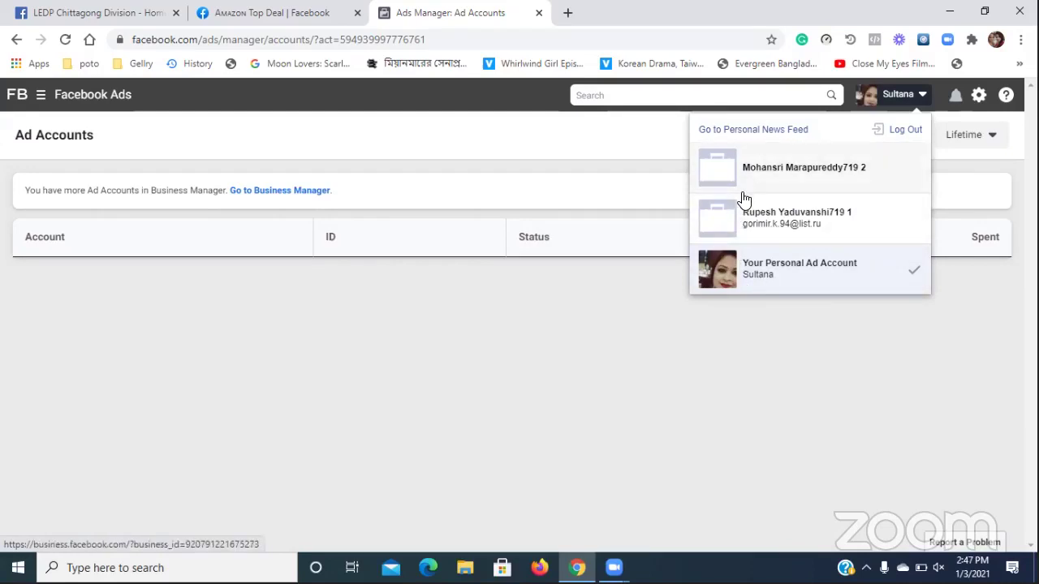
right_click(308, 199)
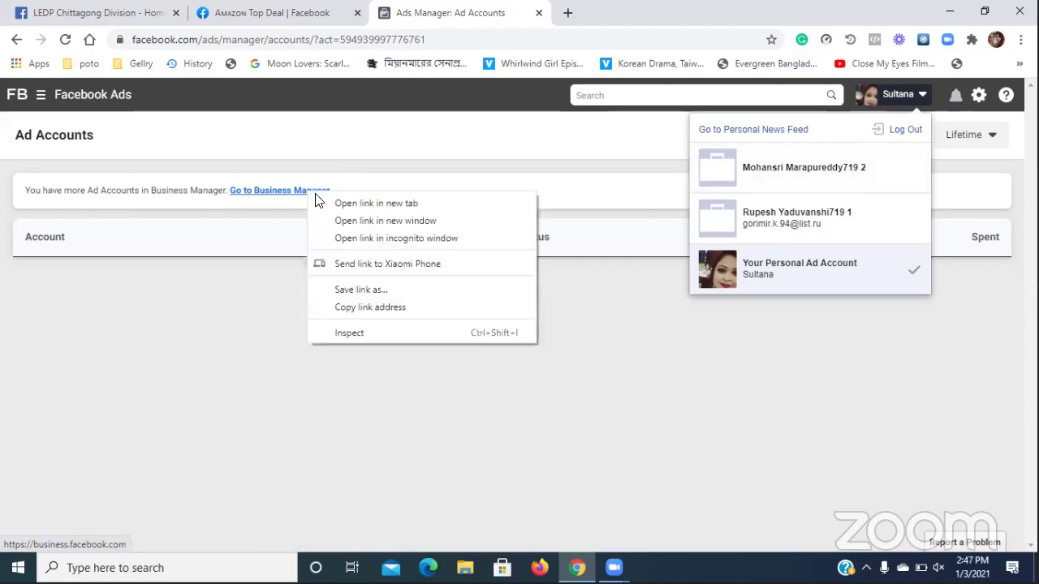
left_click(333, 205)
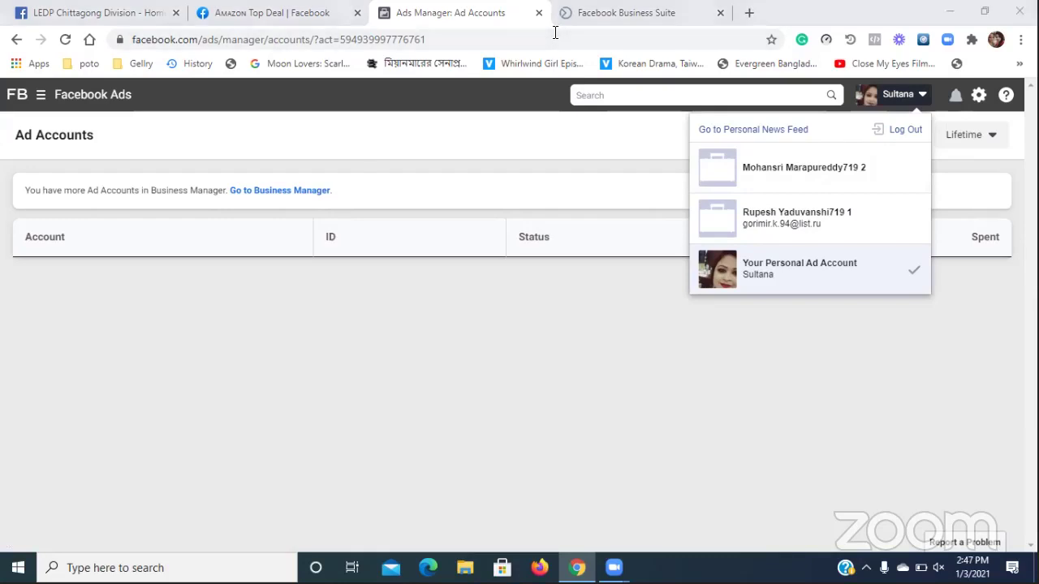
- In Business Suite, skip the intro tour, view all published posts, then return to Ads Manager
left_click(596, 15)
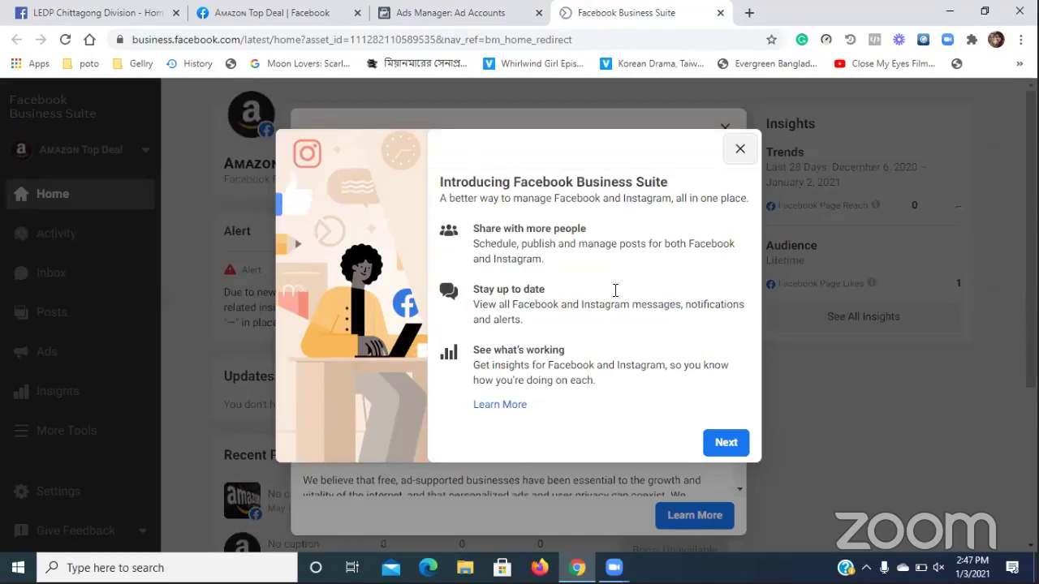
left_click(728, 442)
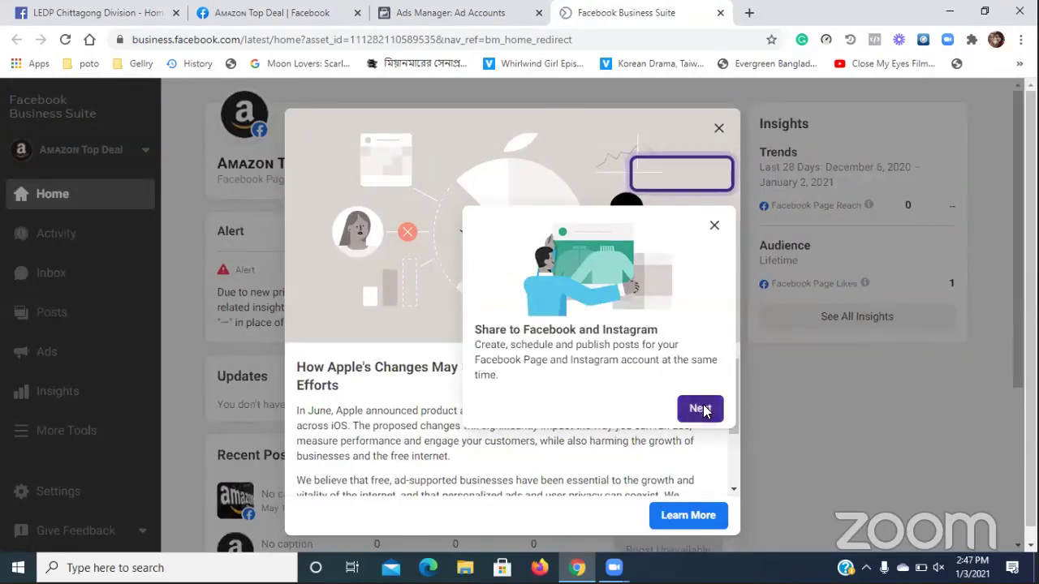
left_click(701, 409)
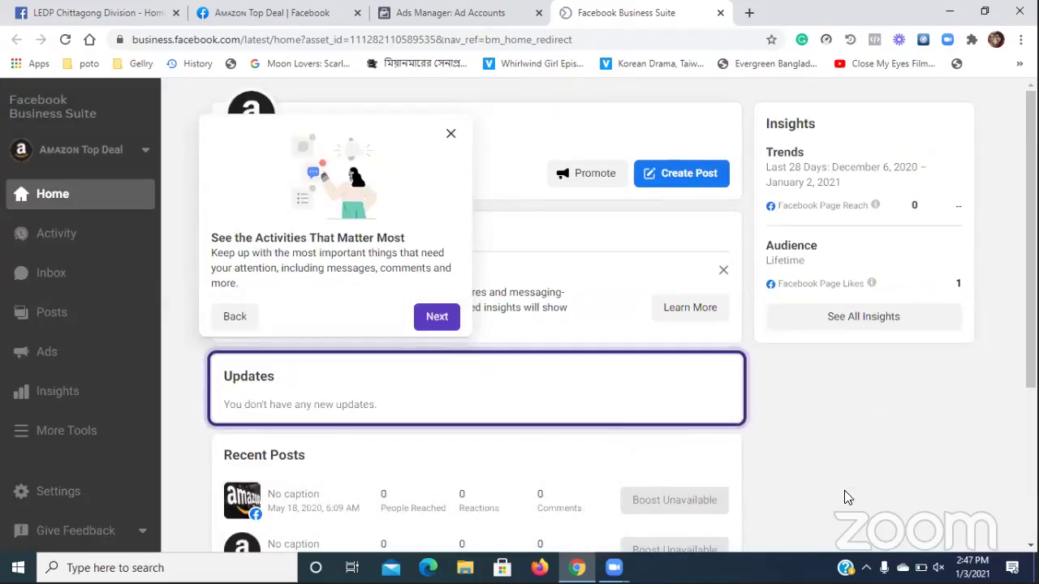
scroll(843, 490, "down", 2)
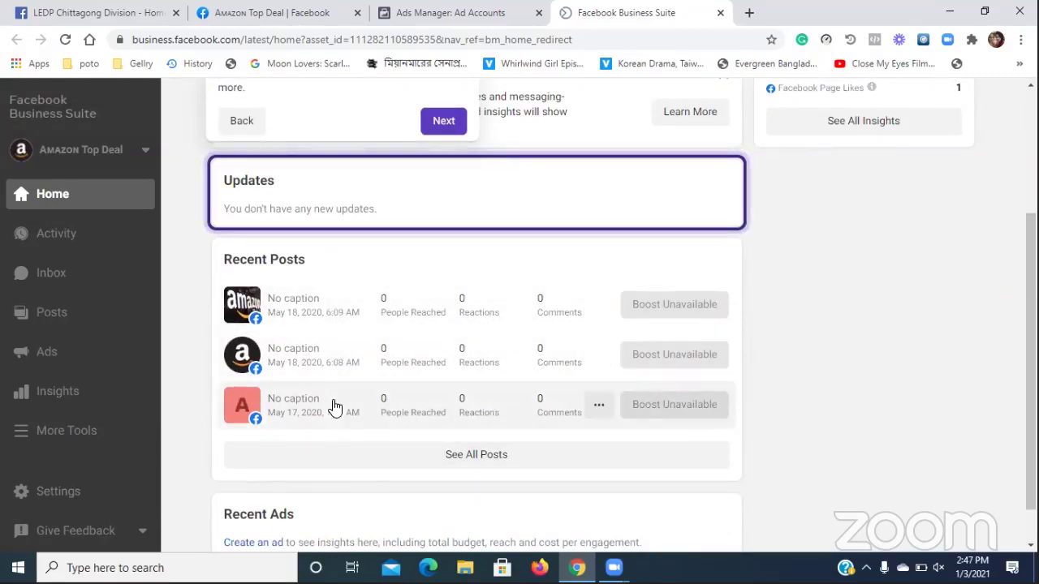
left_click(486, 456)
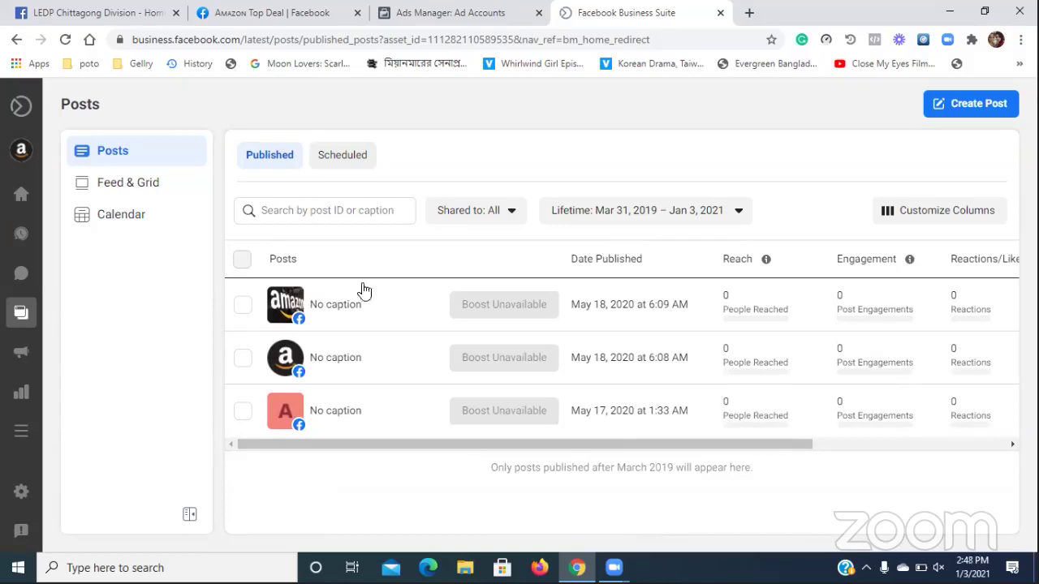
left_click(440, 15)
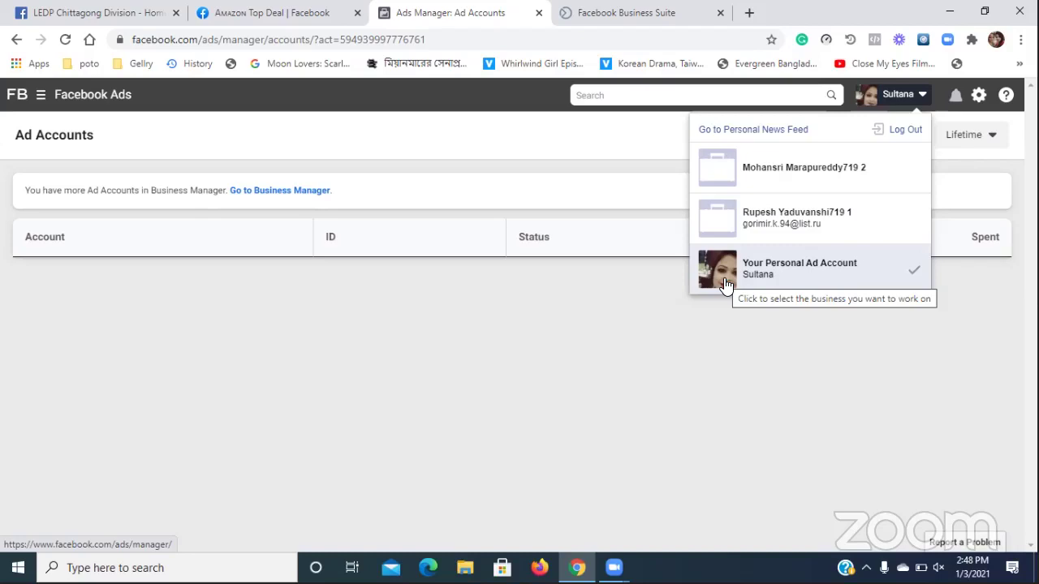
- Check the business shortcuts menu, revisit the Business Suite posts, then return to Amazon Top Deal's Page Roles
left_click(206, 171)
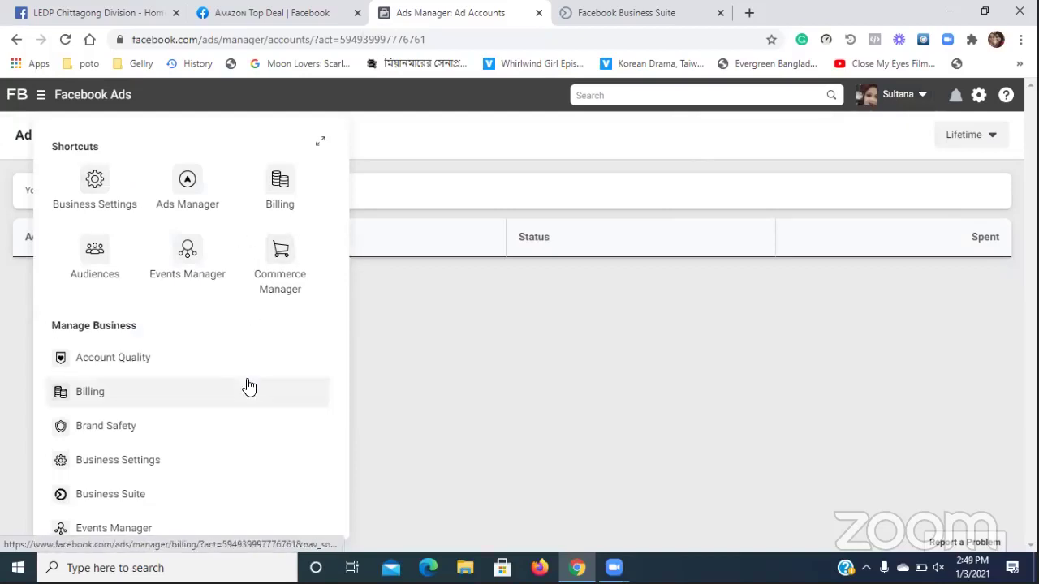
left_click(458, 396)
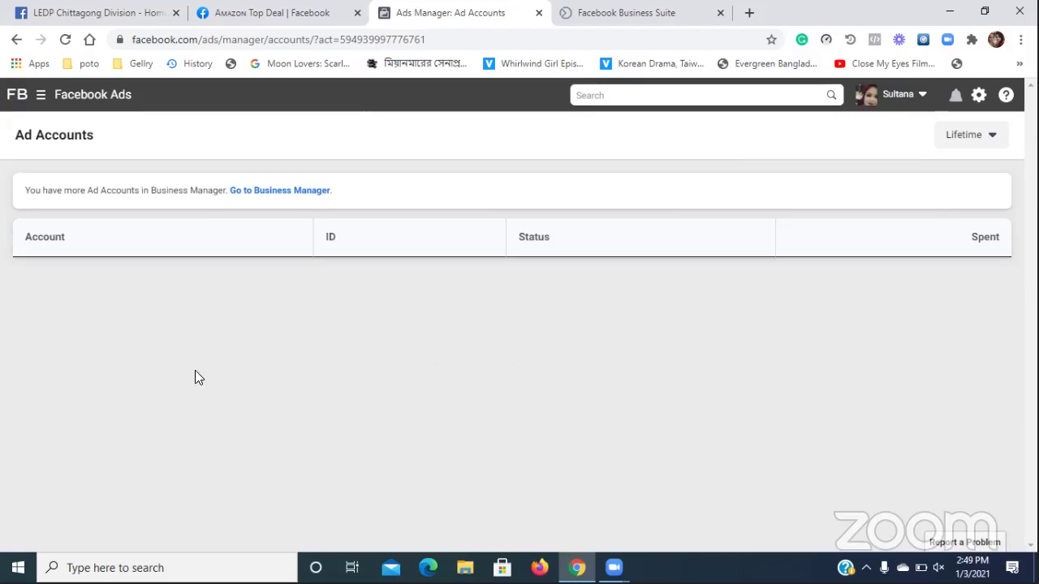
left_click(621, 9)
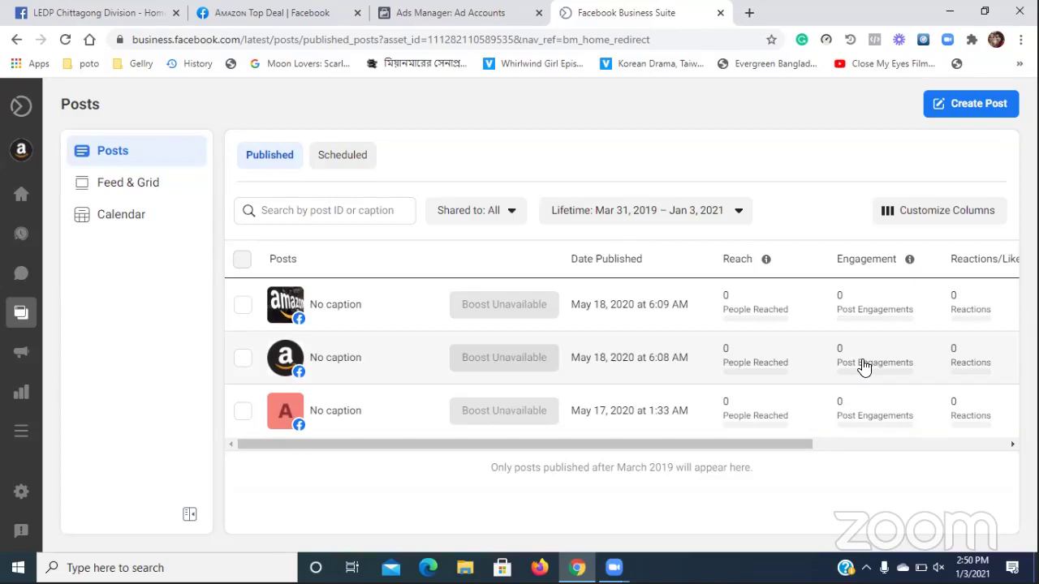
left_click(284, 12)
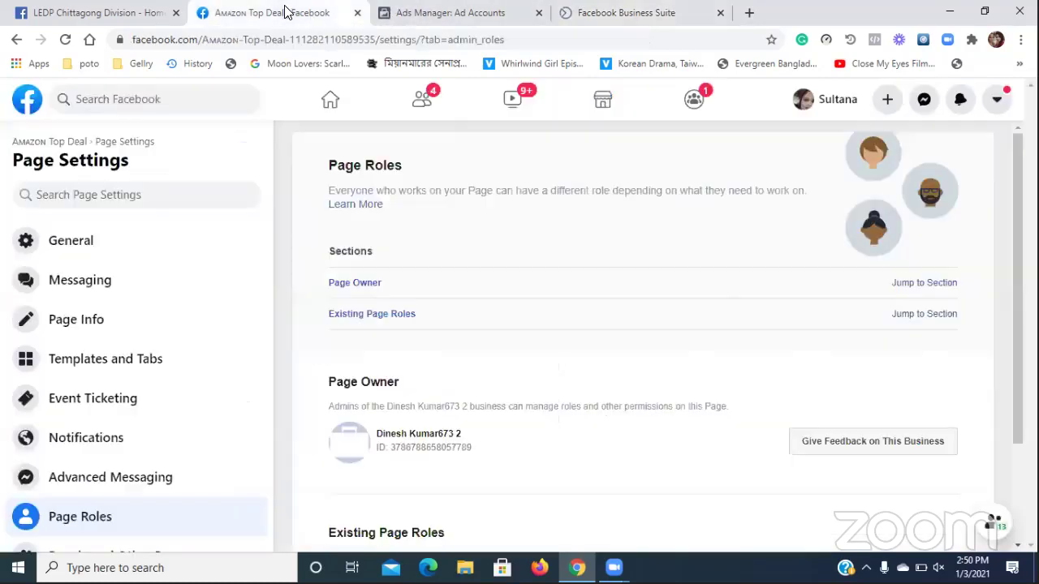
- Check the account options menu, then open Amazon Top Deal's General page settings
left_click(997, 98)
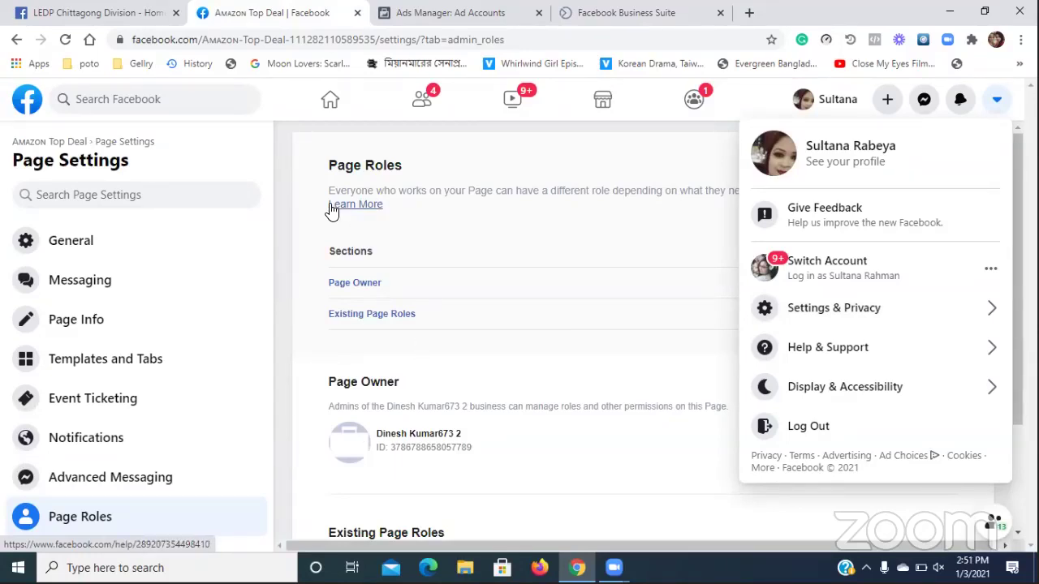
left_click(75, 256)
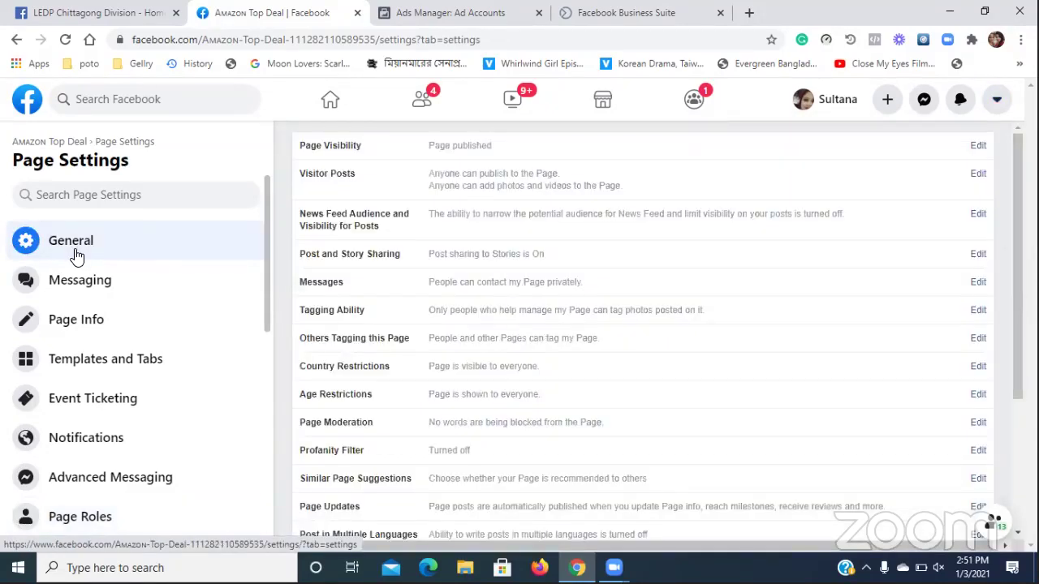
- Edit the News Feed Audience and Visibility for Posts setting, then return to Ad Accounts
left_click(977, 215)
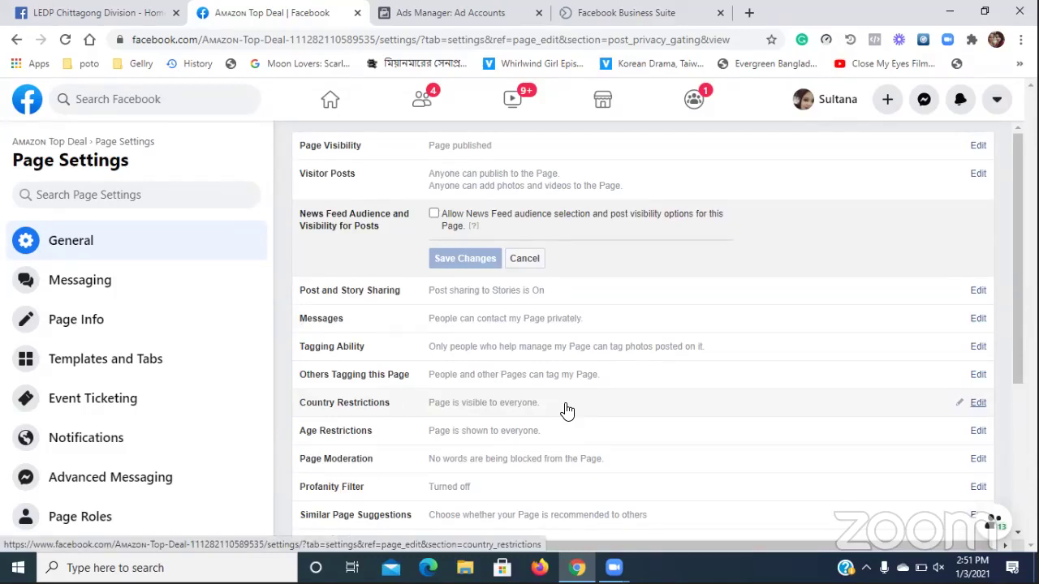
mouse_move(475, 226)
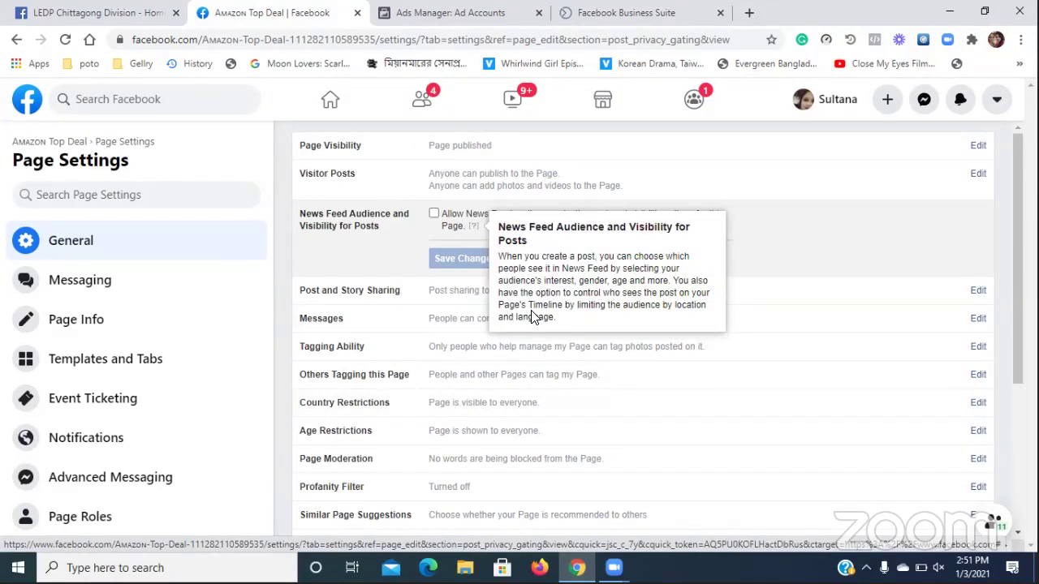
left_click(497, 15)
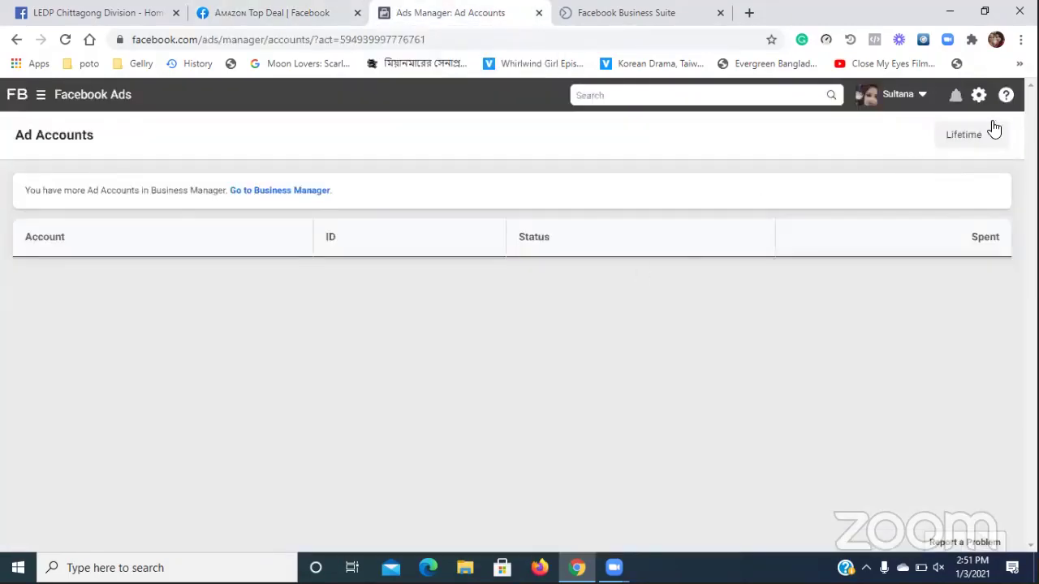
- Open the second business from the ad account list in a new tab and switch to it
left_click(923, 95)
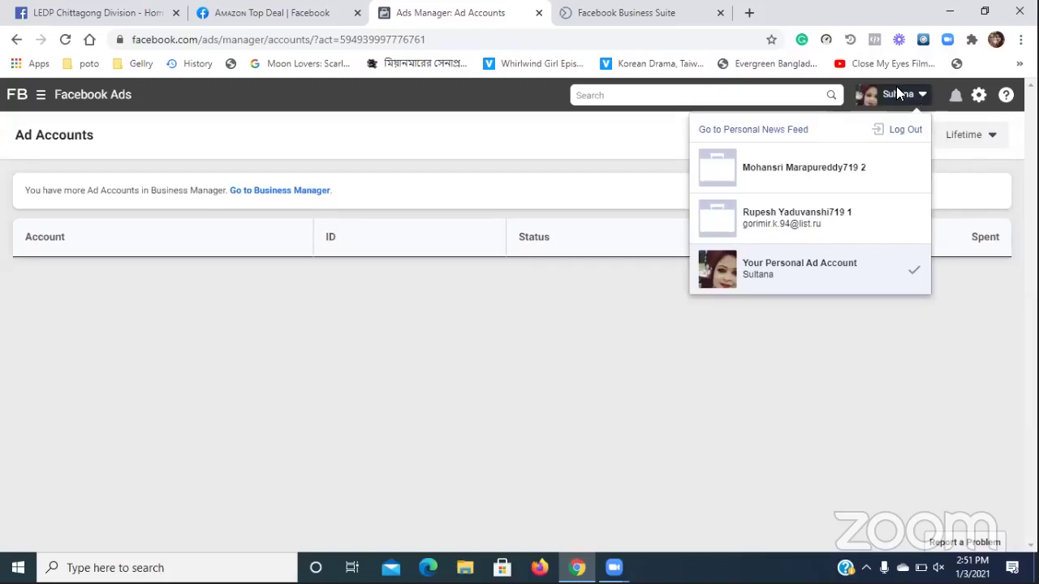
right_click(788, 218)
left_click(843, 224)
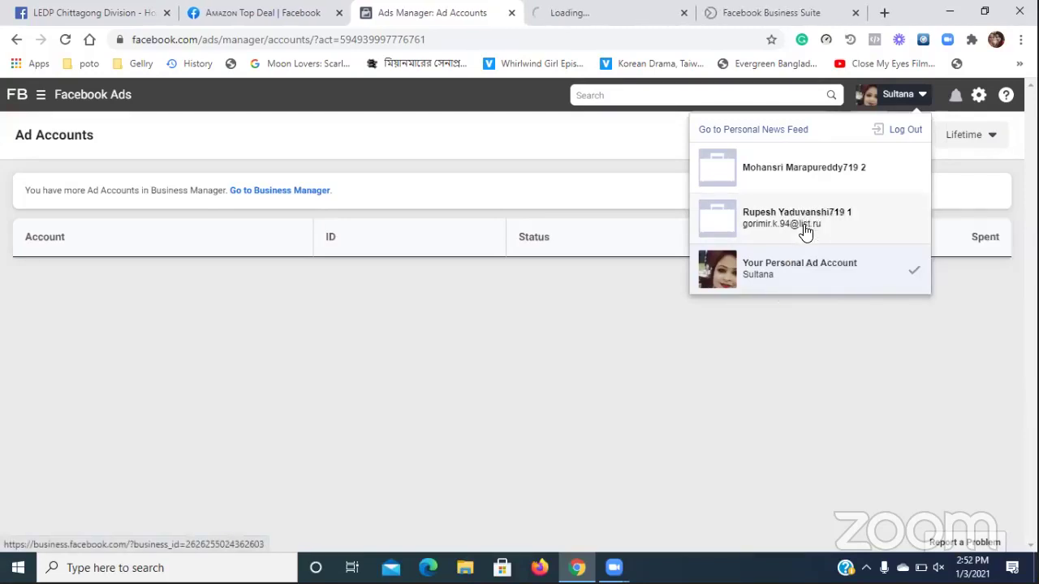
left_click(574, 11)
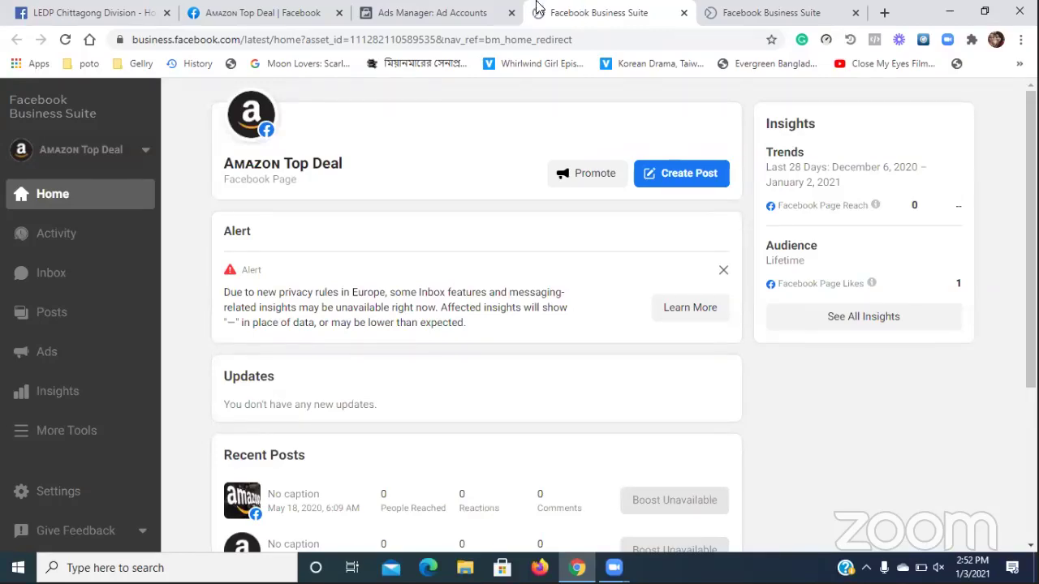
- Return to the Ads Manager Ad Accounts tab listing the two business accounts
left_click(461, 11)
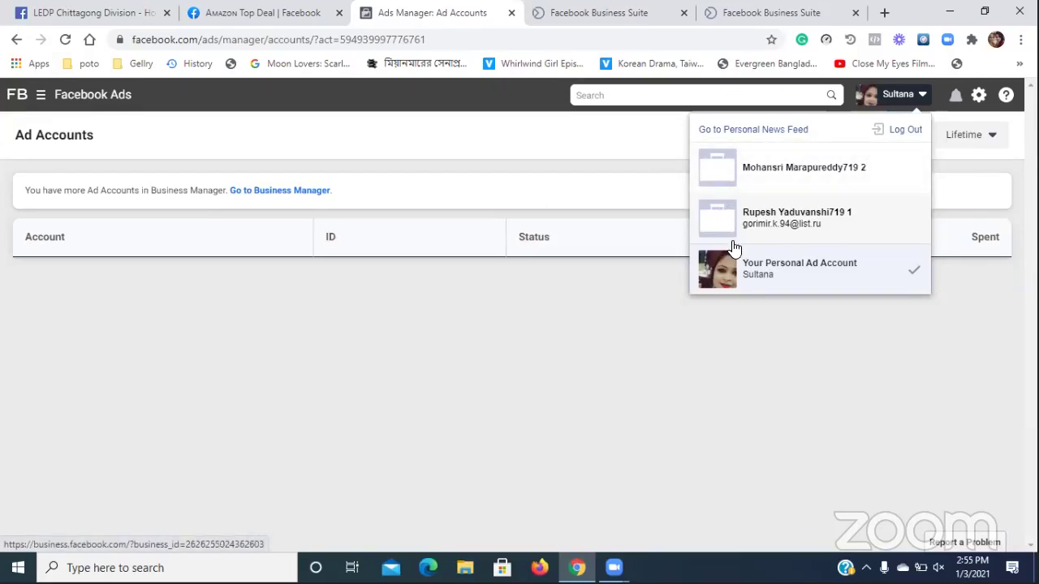
- Switch to Your Personal Ad Account to load its Campaigns page with the Ad Account Disabled notice
left_click(736, 271)
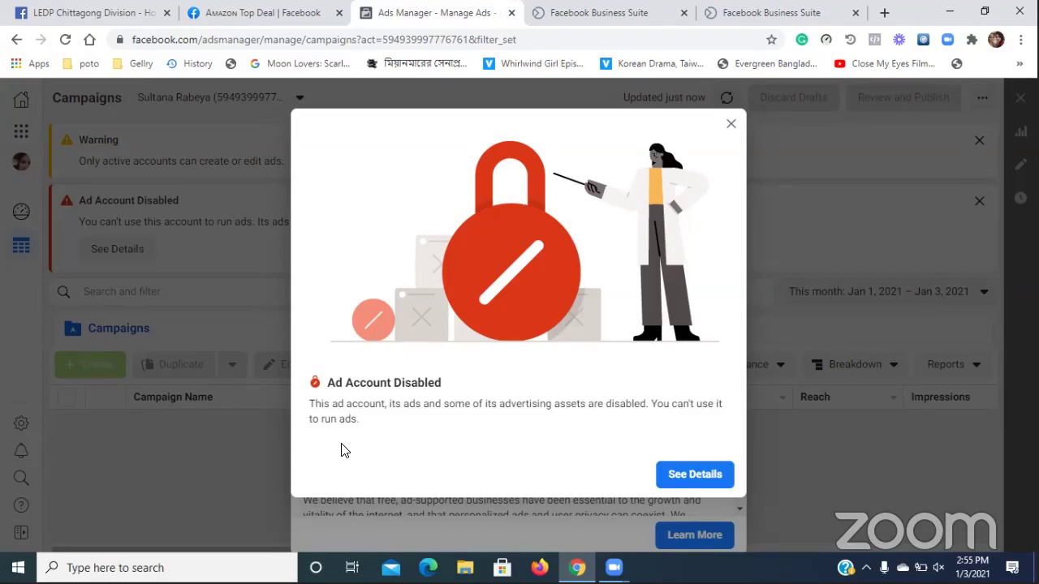
- Review the Facebook account's advertising restrictions and the disabled personal ad account in Account Quality
left_click(686, 487)
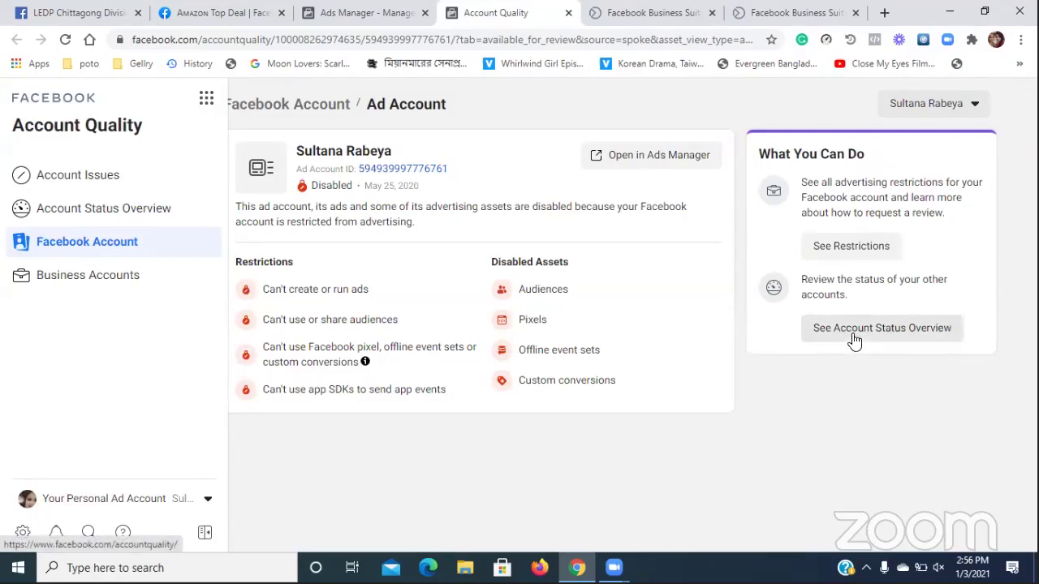
left_click(840, 247)
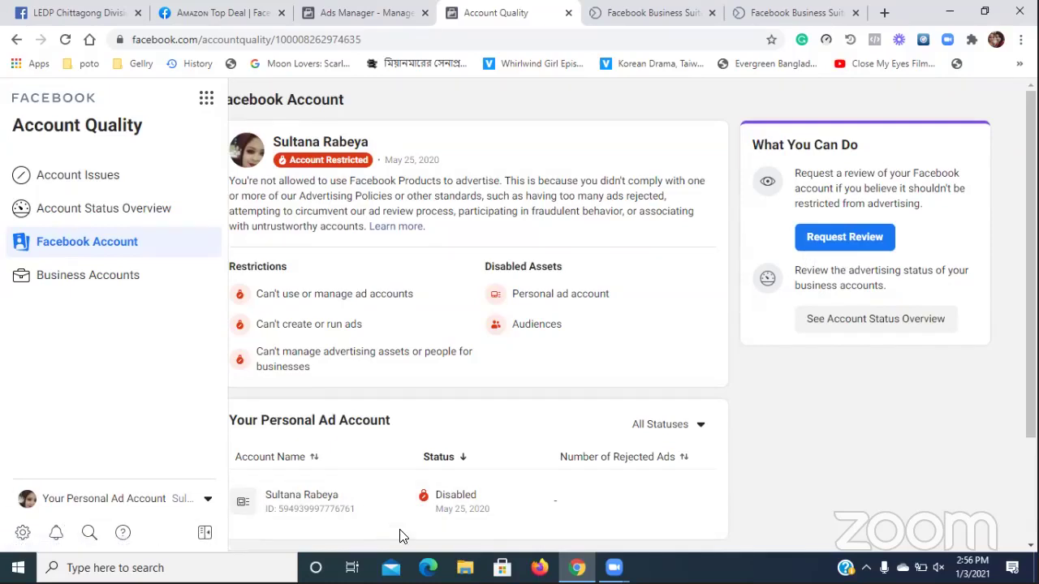
scroll(399, 535, "down", 2)
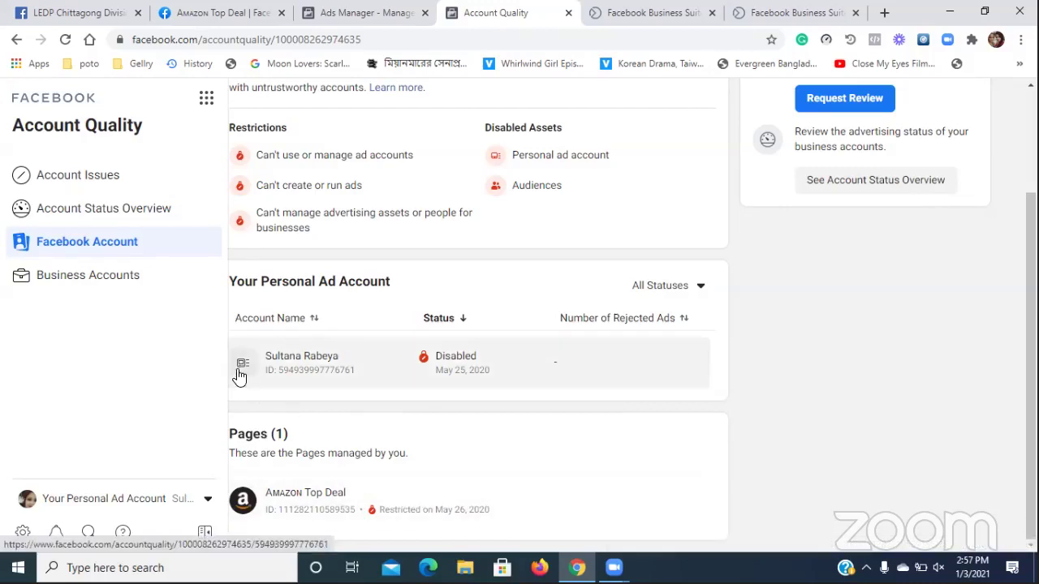
scroll(238, 373, "up", 2)
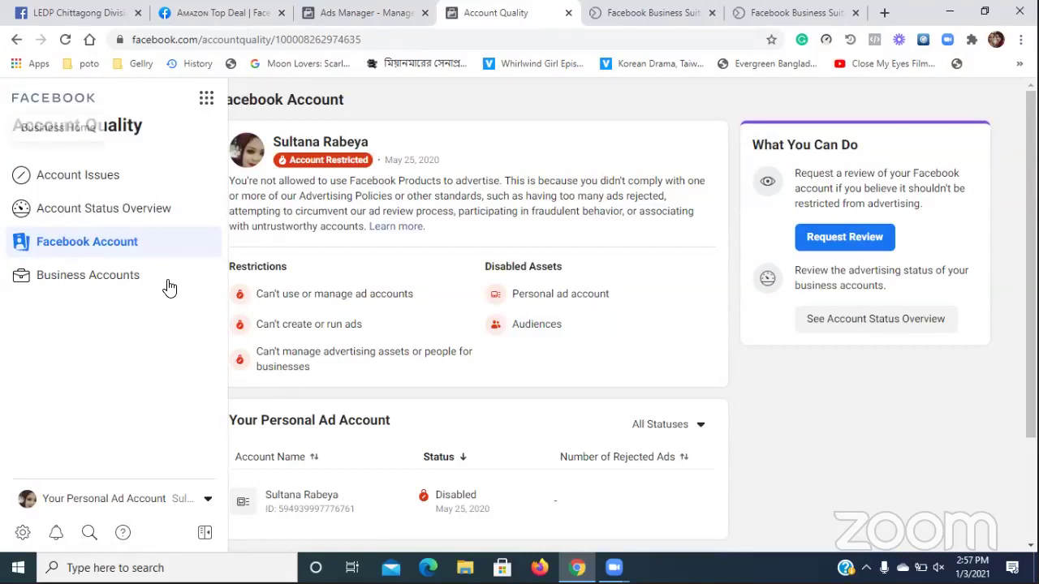
- Close Account Quality and dismiss the disabled notice, Apple announcement and both warning banners
left_click(568, 13)
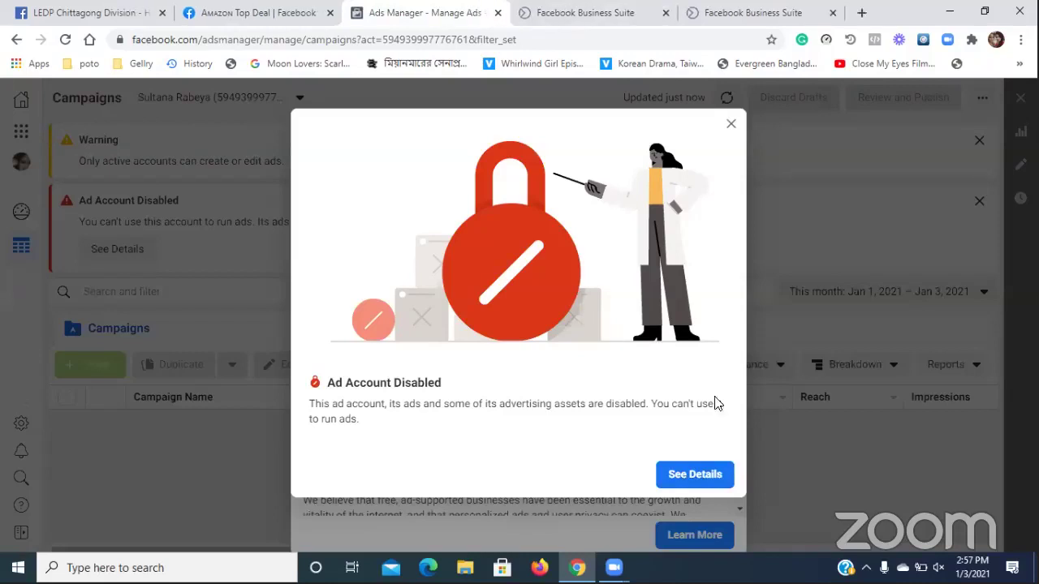
left_click(733, 127)
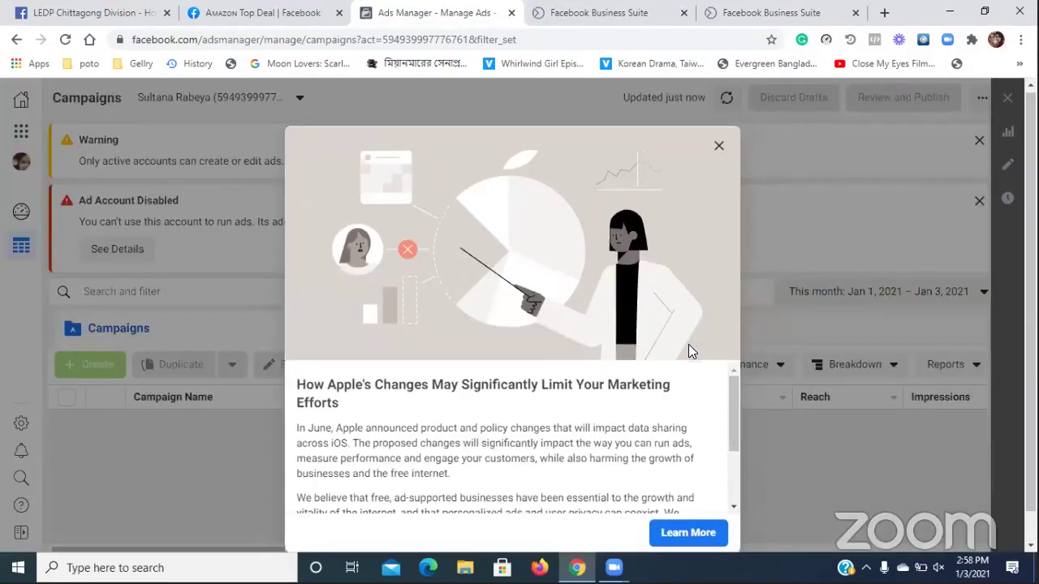
scroll(688, 350, "down", 2)
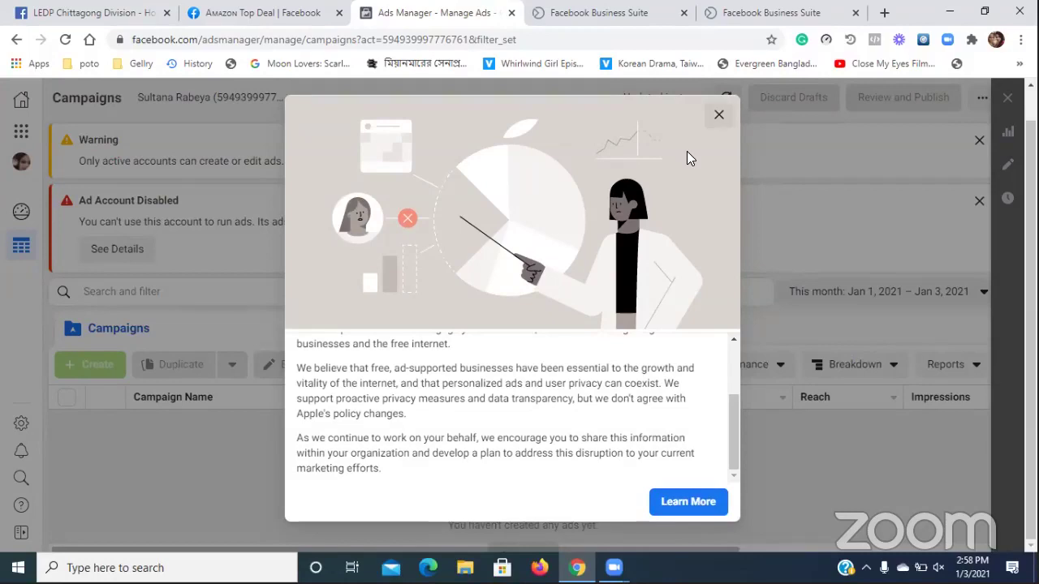
left_click(718, 114)
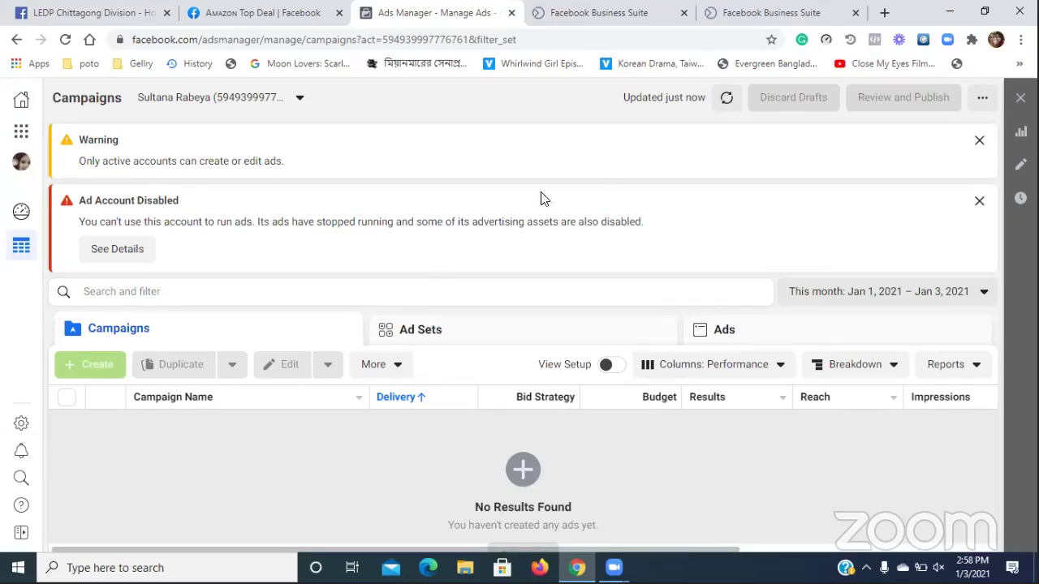
left_click(980, 142)
left_click(980, 134)
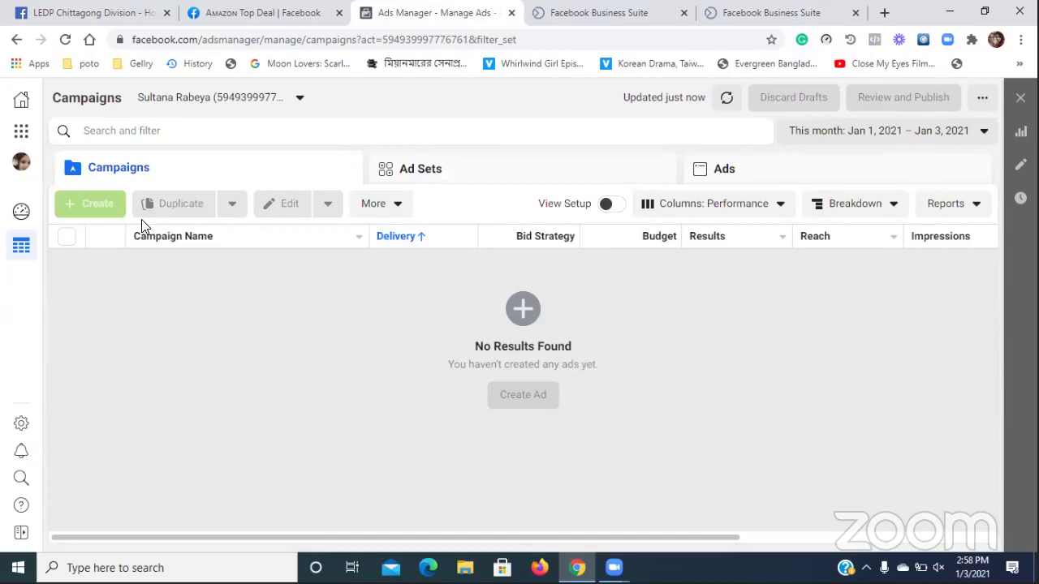
- Close the Ads Manager tab plus the Business Suite home and posts tabs
left_click(512, 13)
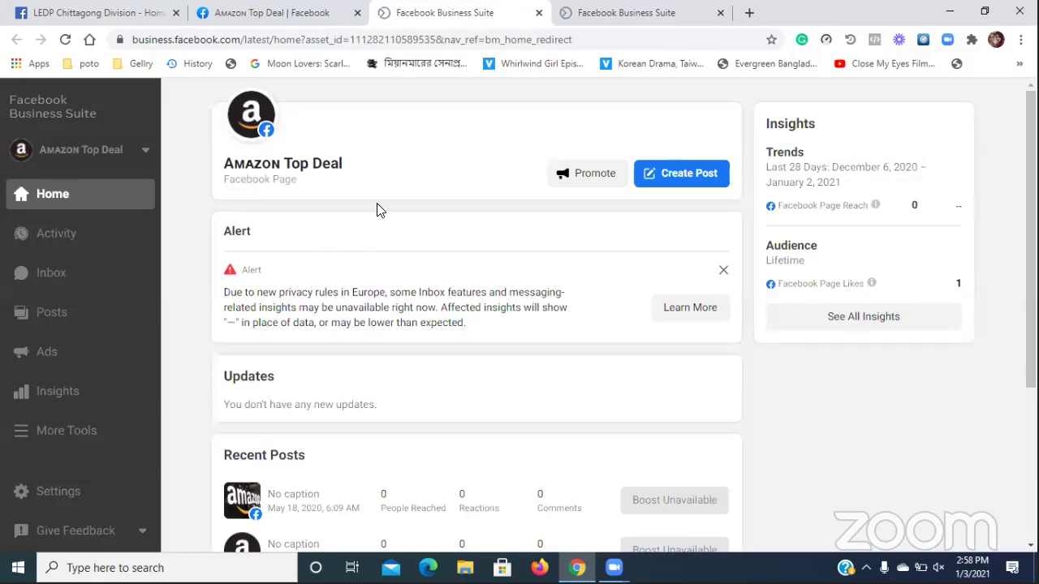
left_click(539, 14)
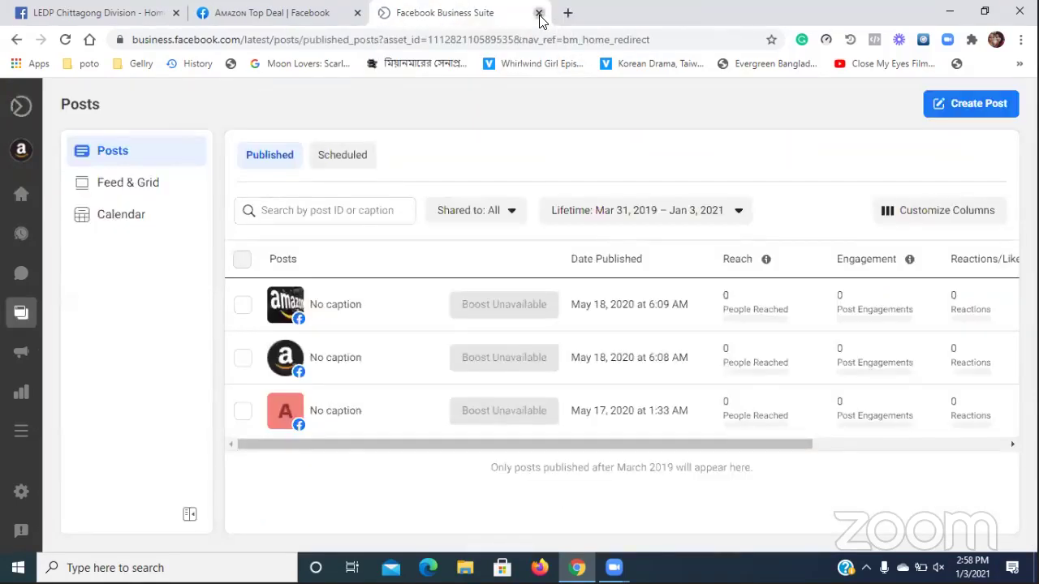
left_click(538, 14)
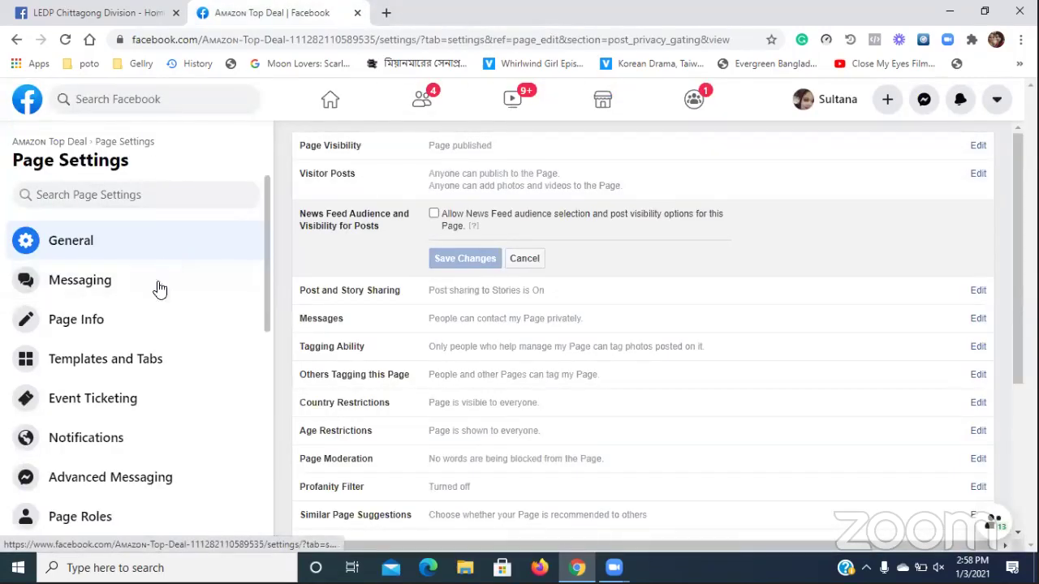
- Open Amazon Top Deal's Page Roles settings and scroll through the Page Owner section
left_click(85, 519)
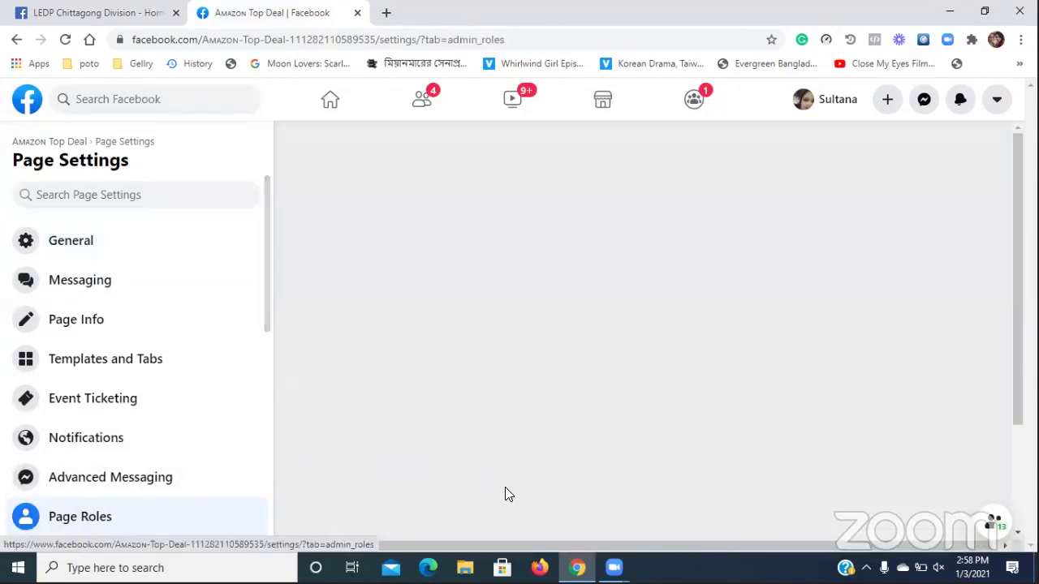
scroll(615, 423, "down", 2)
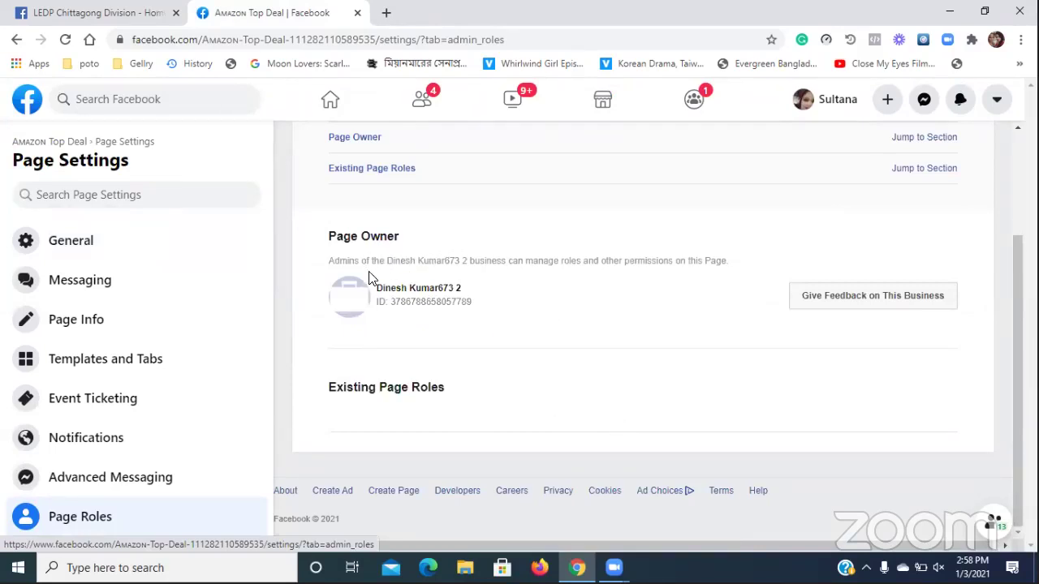
scroll(369, 290, "up", 1)
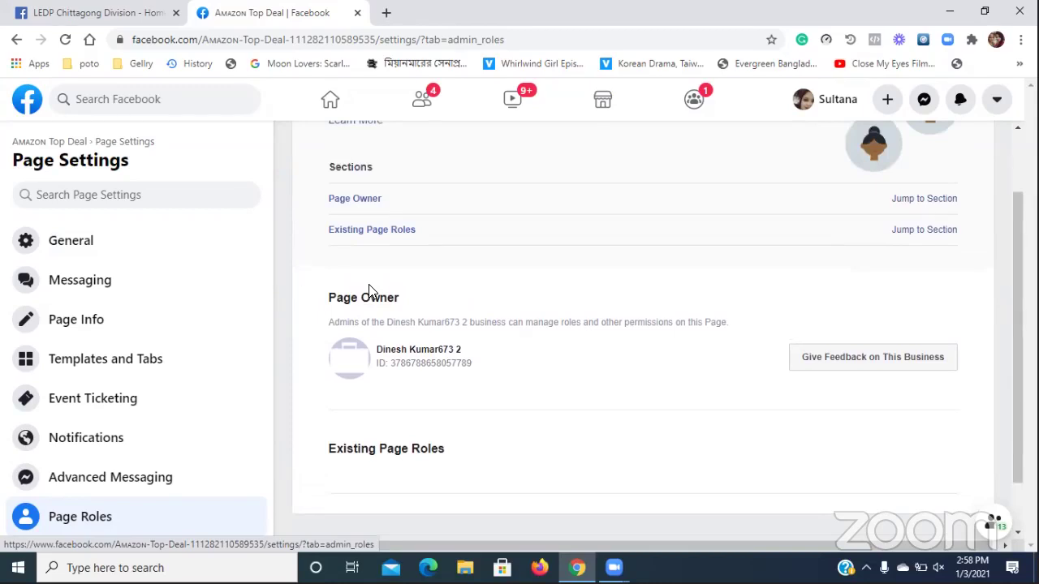
scroll(369, 291, "up", 1)
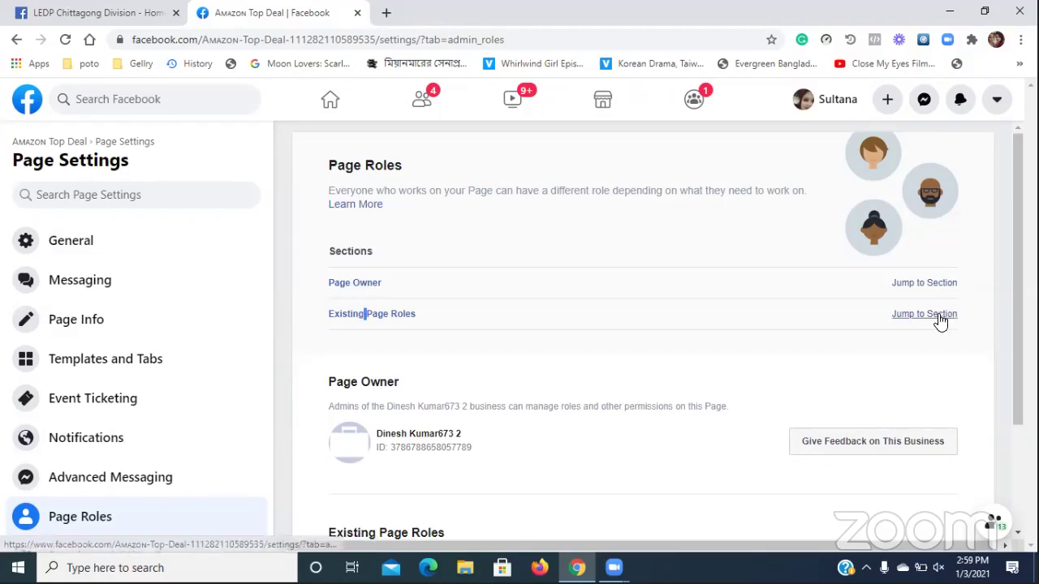
scroll(940, 322, "down", 1)
scroll(940, 322, "down", 1)
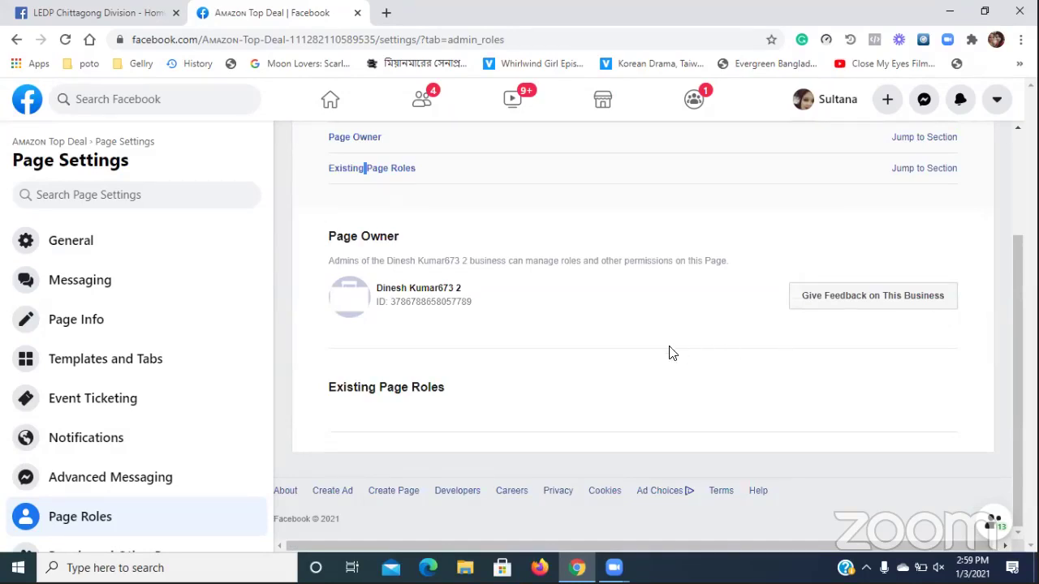
scroll(419, 393, "up", 2)
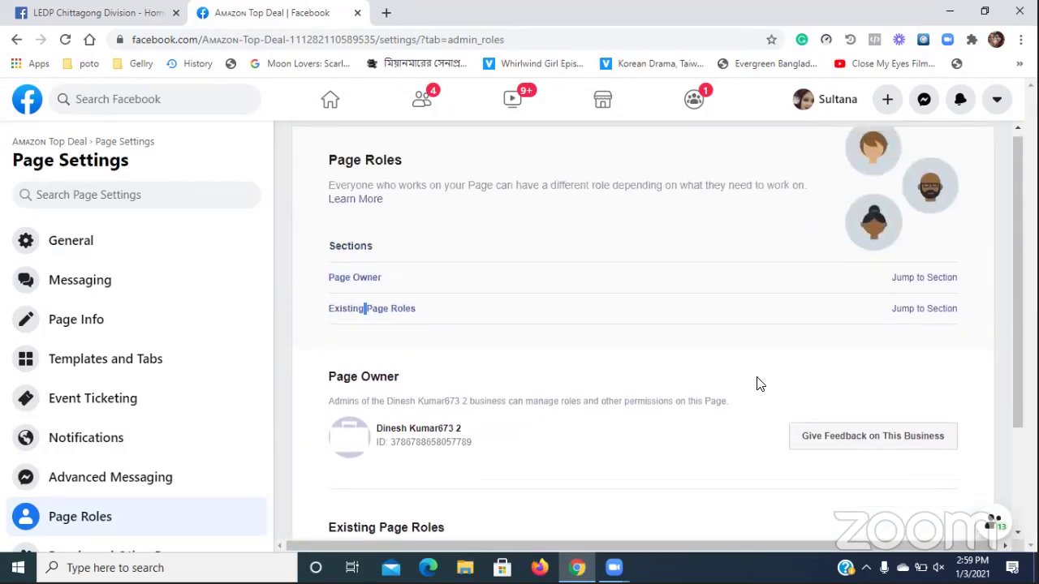
- Jump to the Existing Page Roles section and scroll through the listed roles
left_click(927, 279)
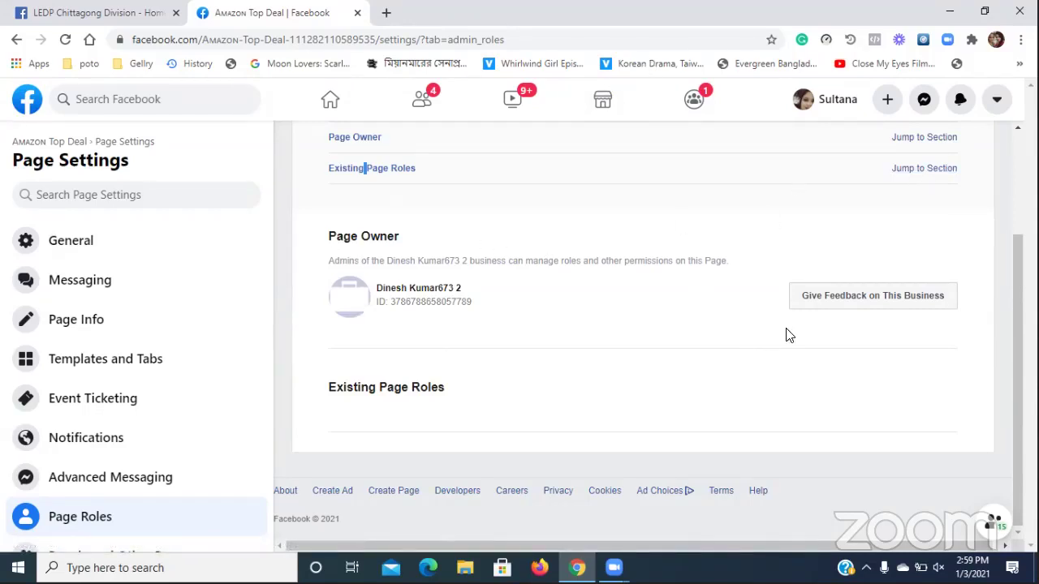
scroll(787, 335, "up", 2)
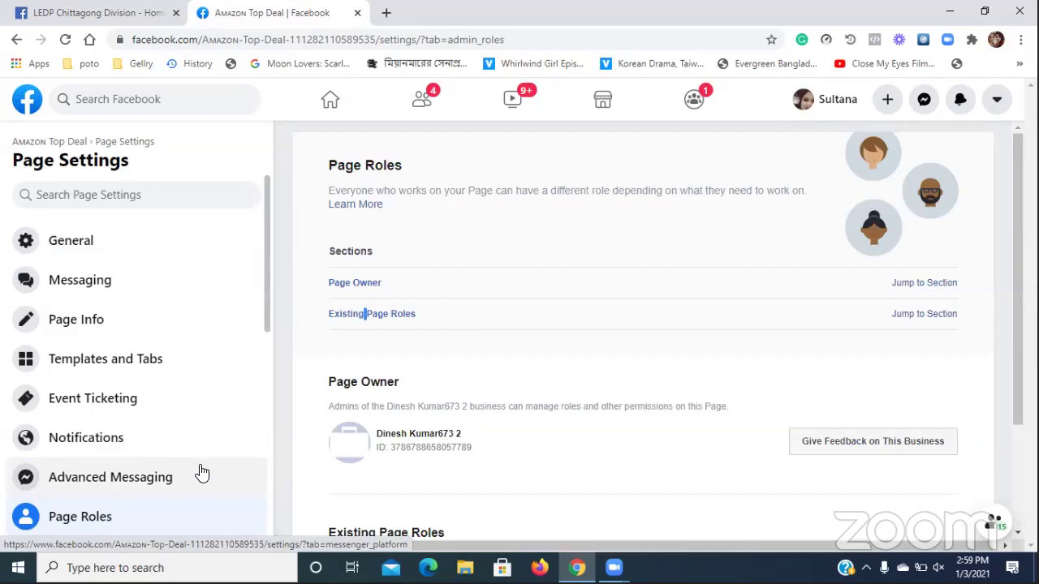
scroll(184, 426, "down", 4)
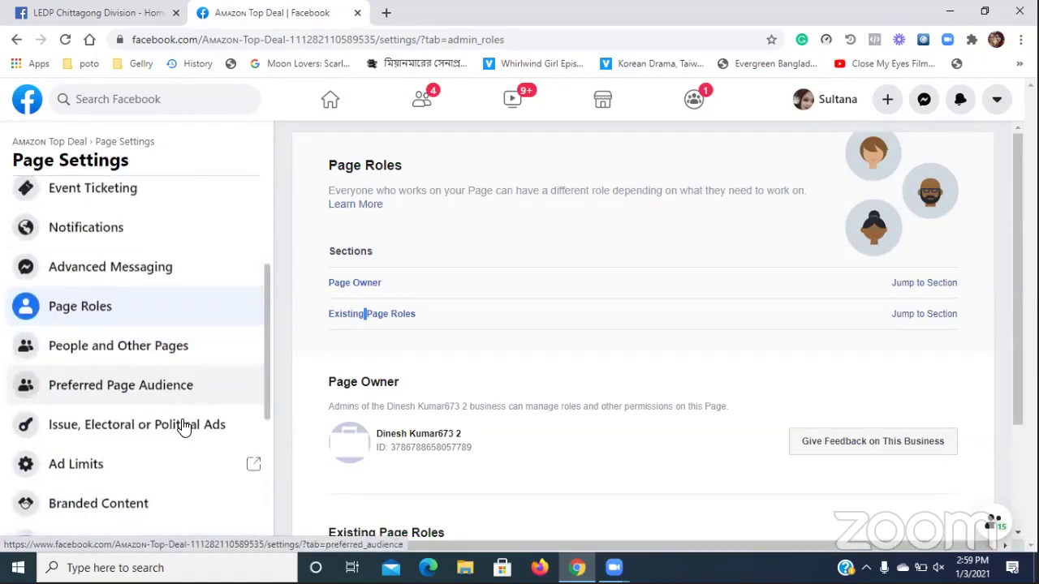
scroll(184, 426, "down", 2)
scroll(184, 426, "down", 3)
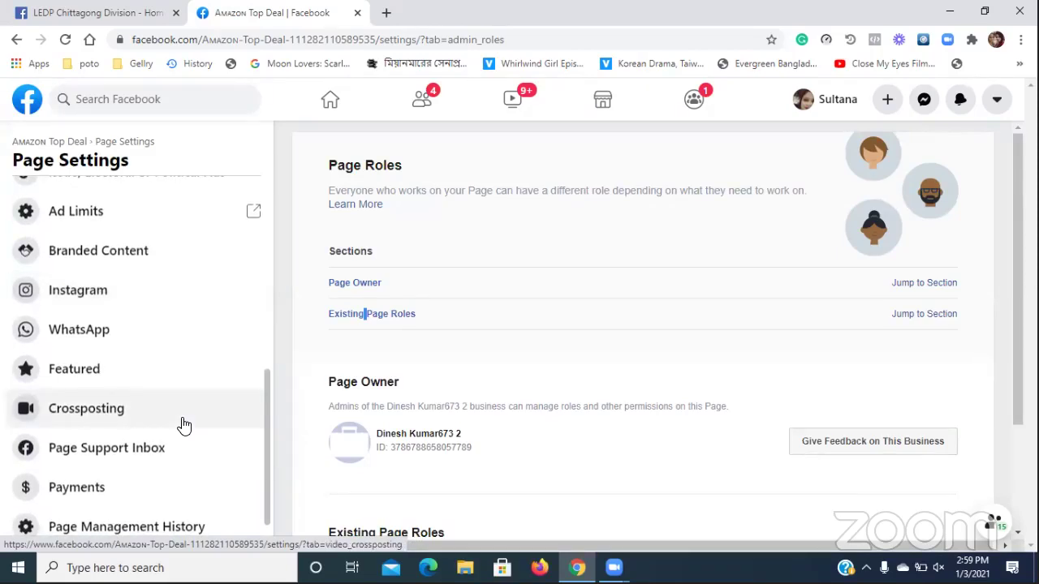
scroll(183, 424, "down", 2)
scroll(598, 463, "down", 3)
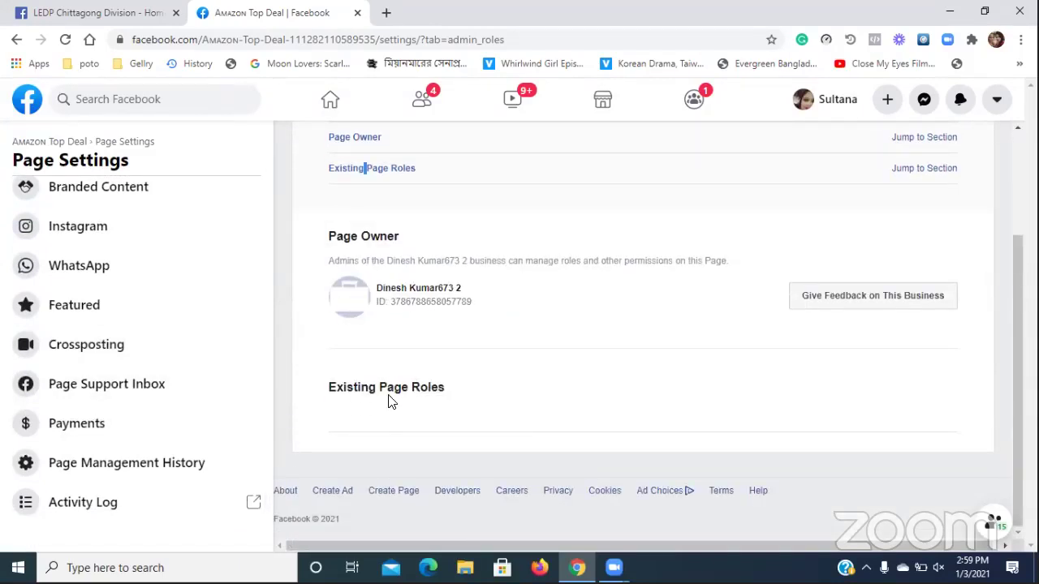
scroll(394, 283, "up", 1)
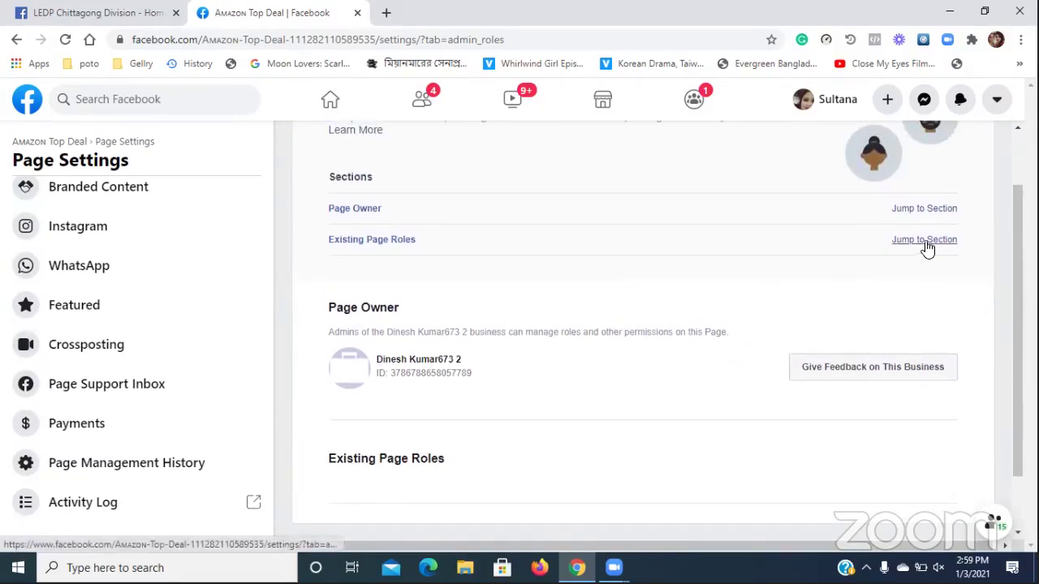
scroll(926, 217, "up", 1)
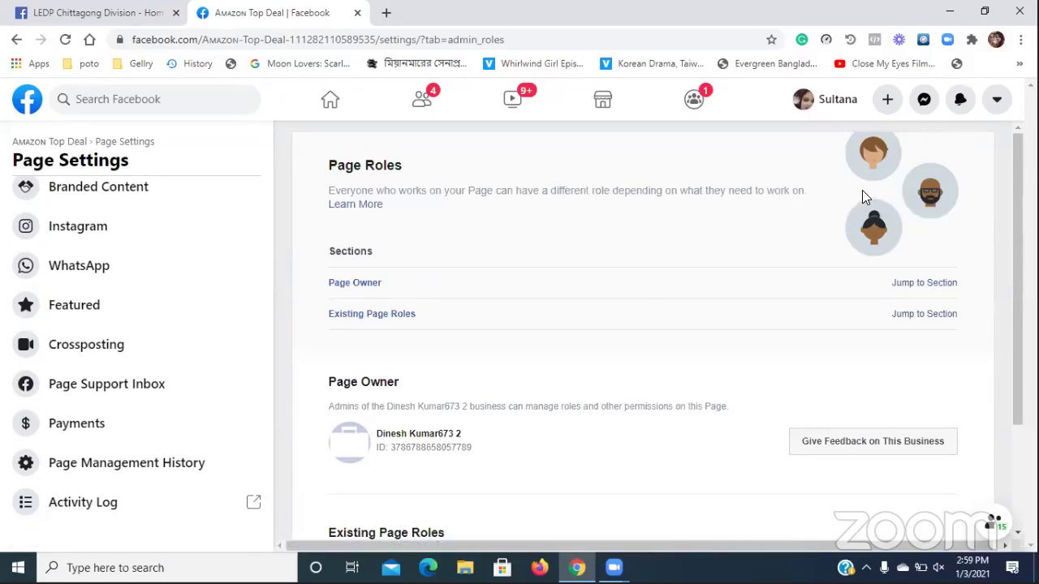
scroll(499, 417, "down", 2)
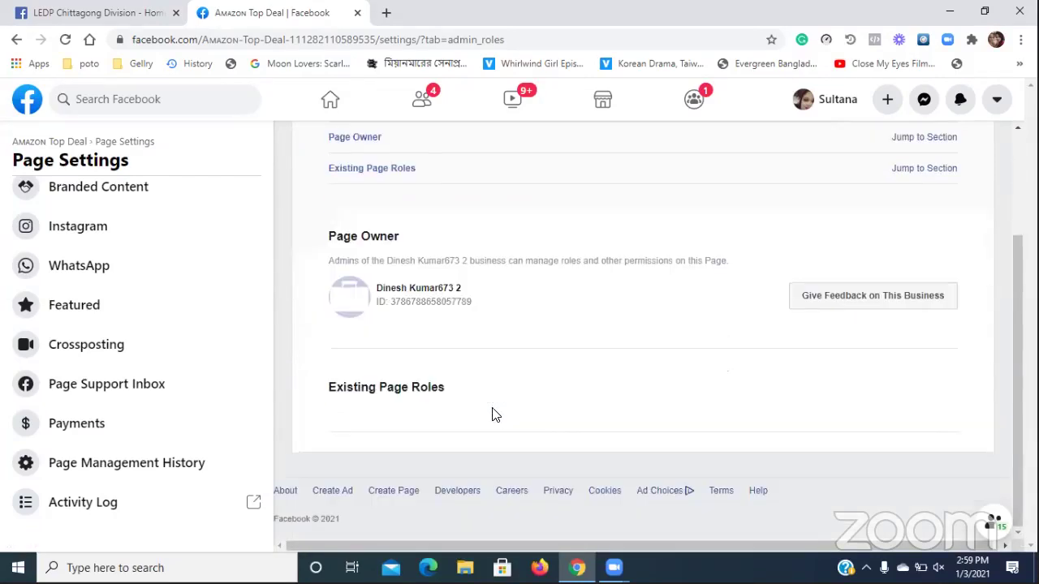
scroll(98, 319, "up", 6)
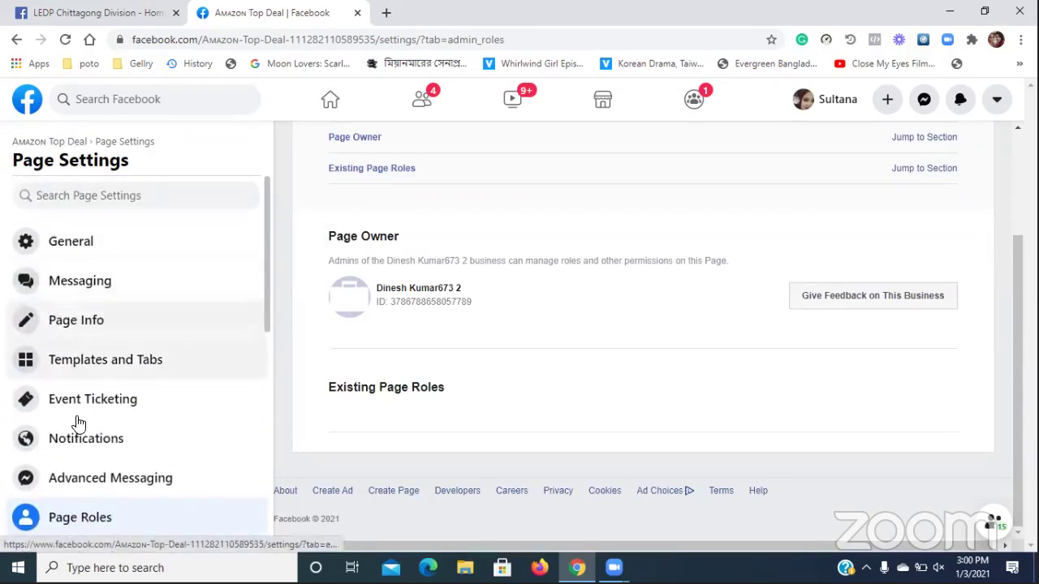
scroll(79, 422, "down", 1)
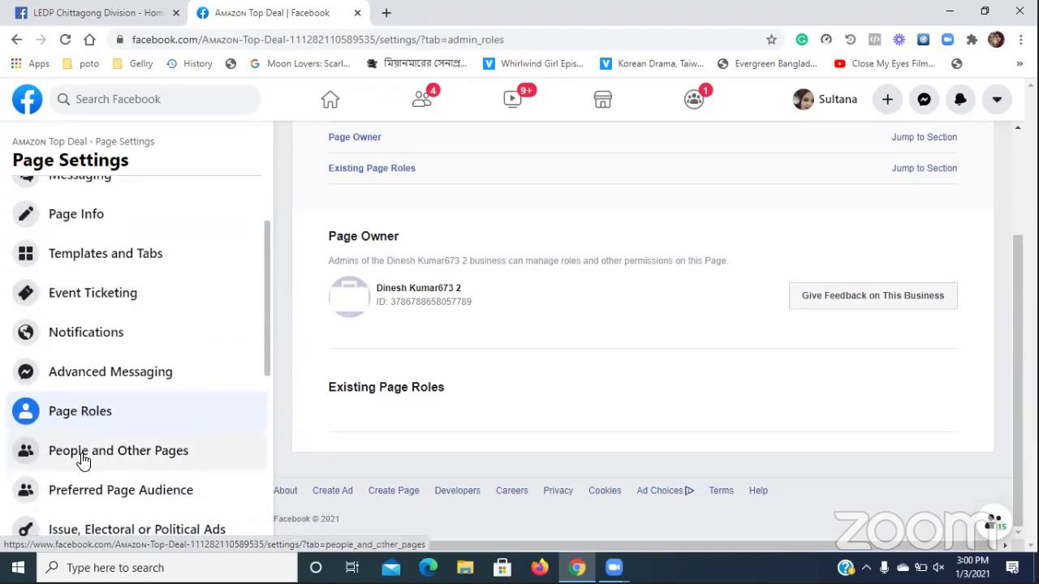
- View the empty People and Other Pages list, then open Amazon Top Deal's General settings
left_click(84, 460)
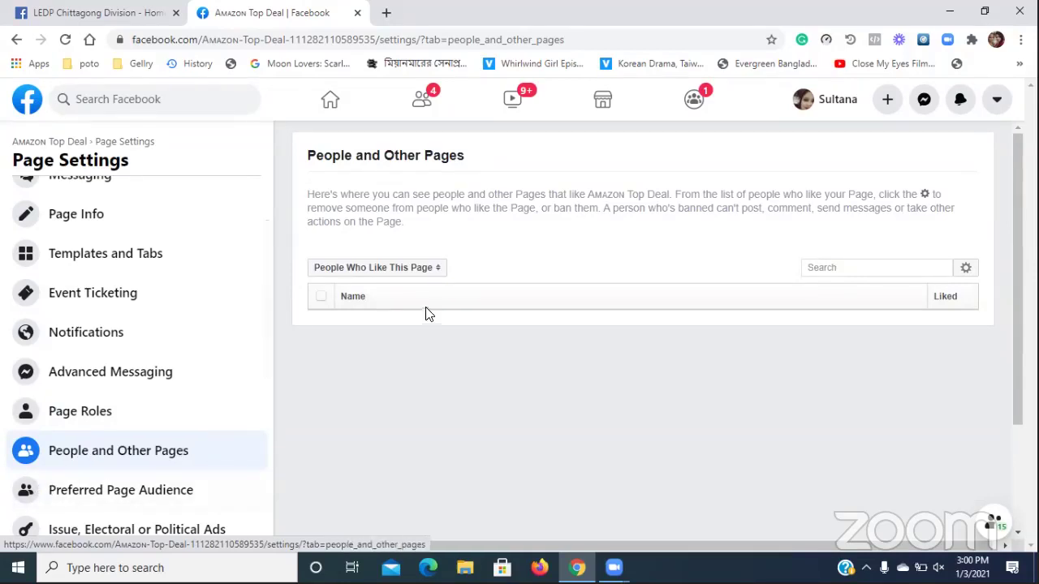
scroll(435, 443, "down", 3)
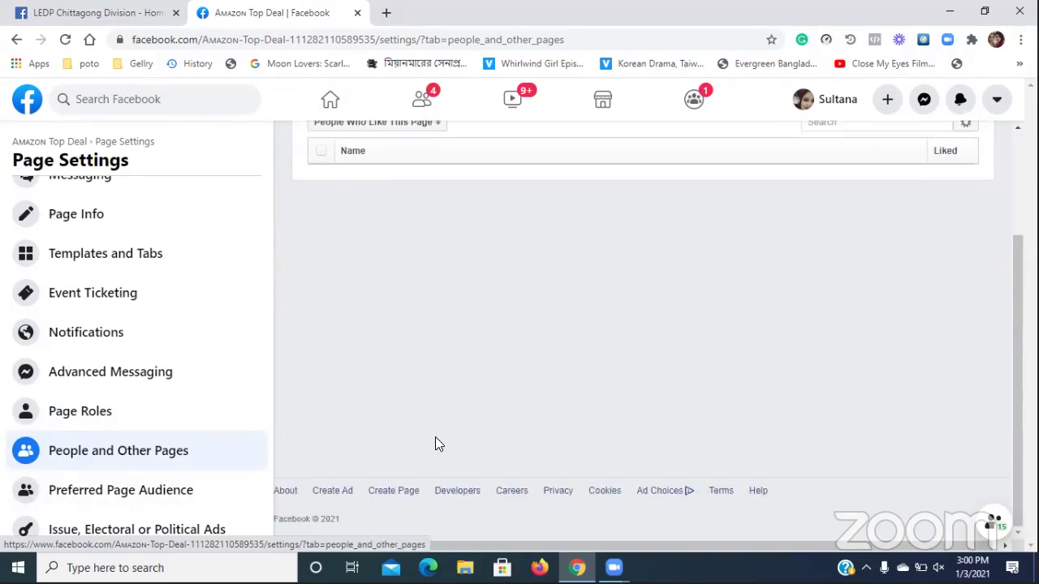
scroll(157, 509, "down", 4)
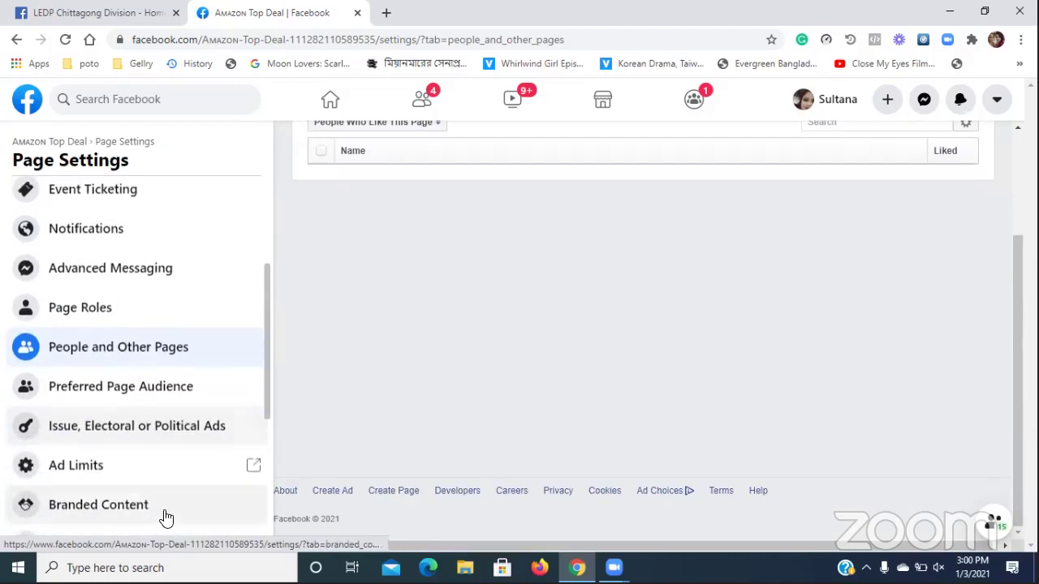
scroll(166, 516, "down", 1)
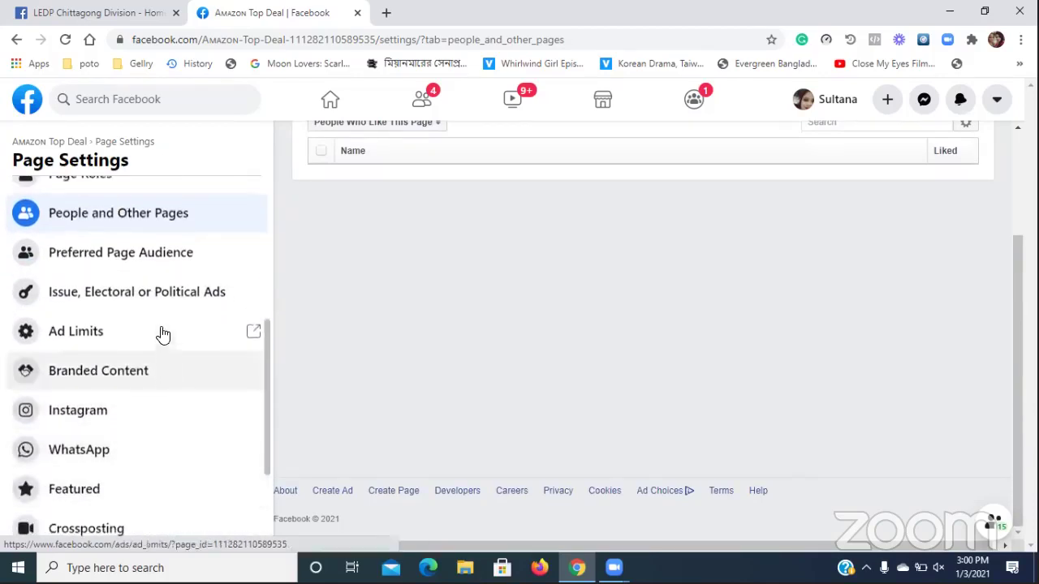
scroll(205, 437, "down", 3)
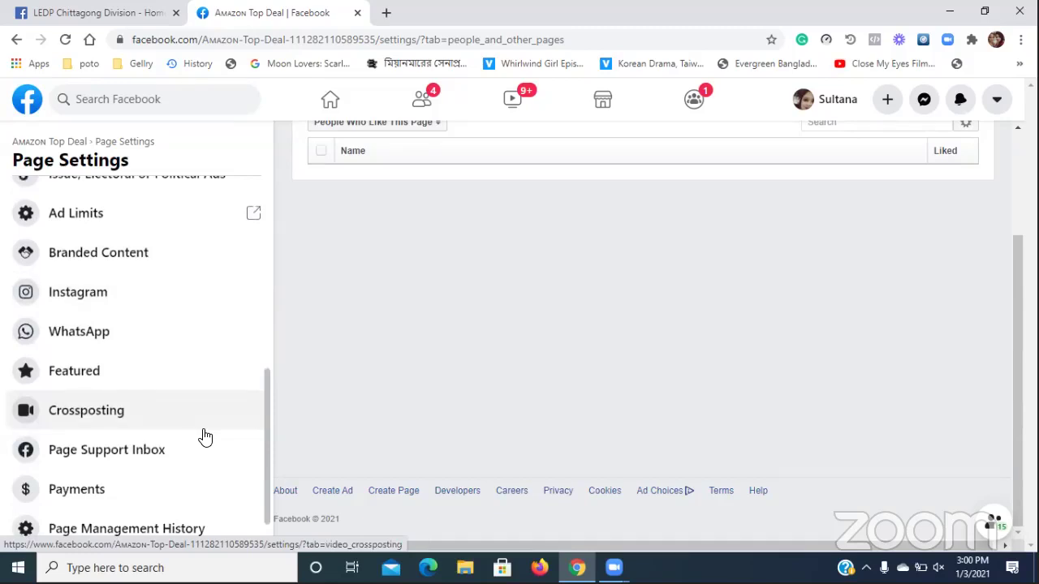
scroll(205, 437, "down", 2)
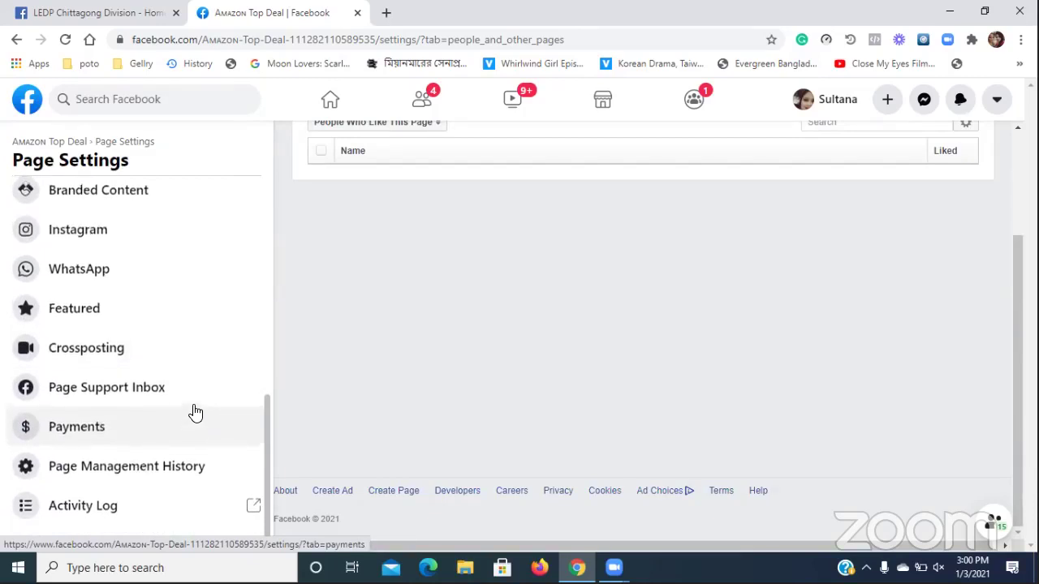
scroll(195, 412, "up", 6)
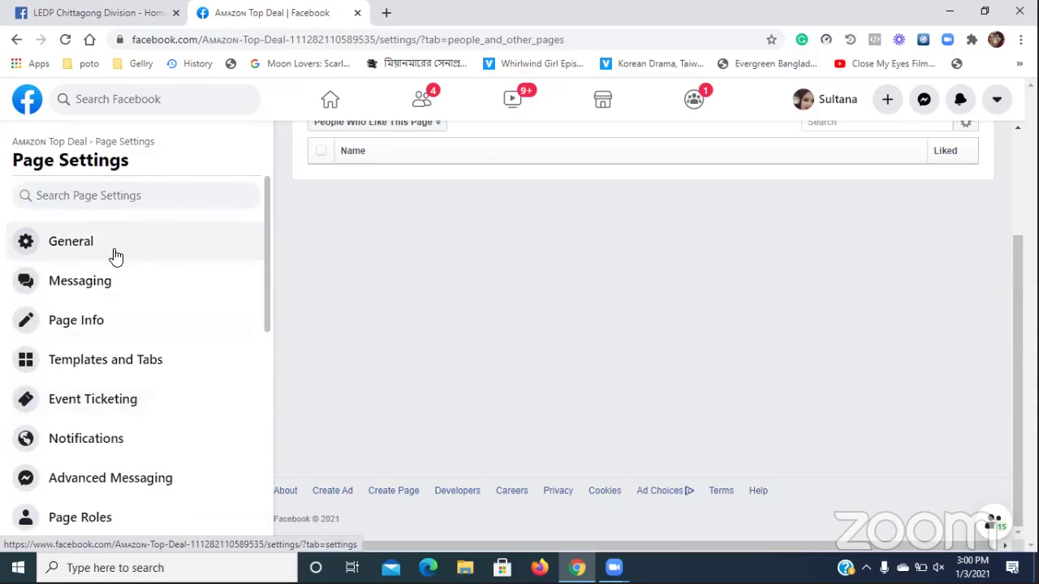
left_click(84, 247)
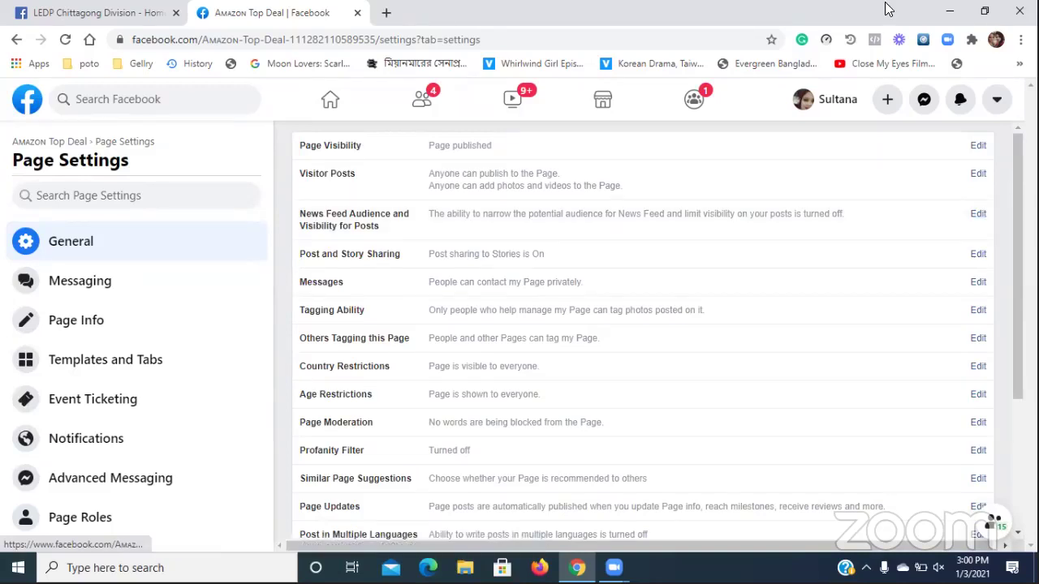
- Switch from acting as Amazon Top Deal back to the personal profile's home feed
left_click(1000, 103)
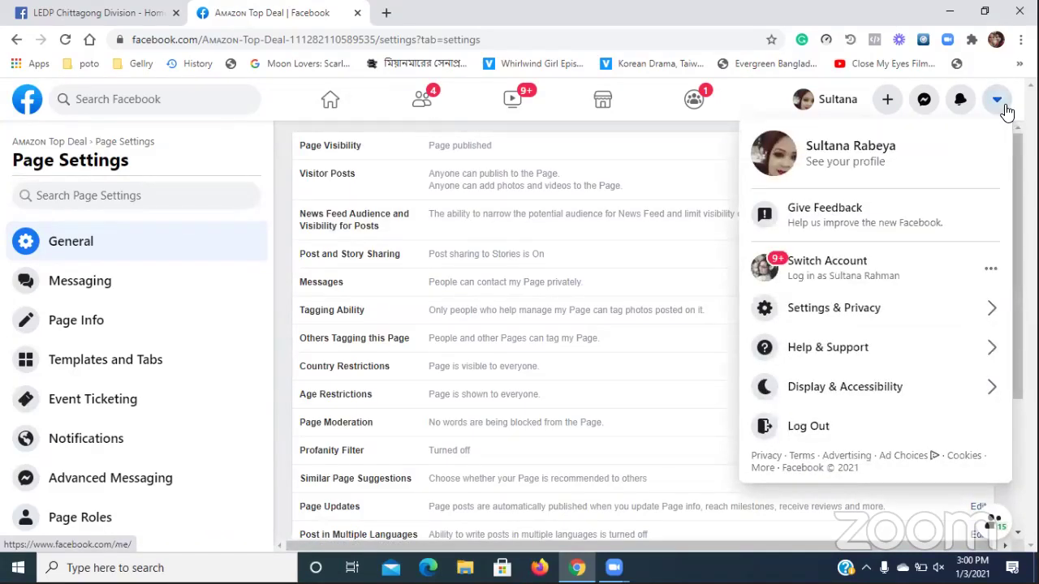
left_click(806, 276)
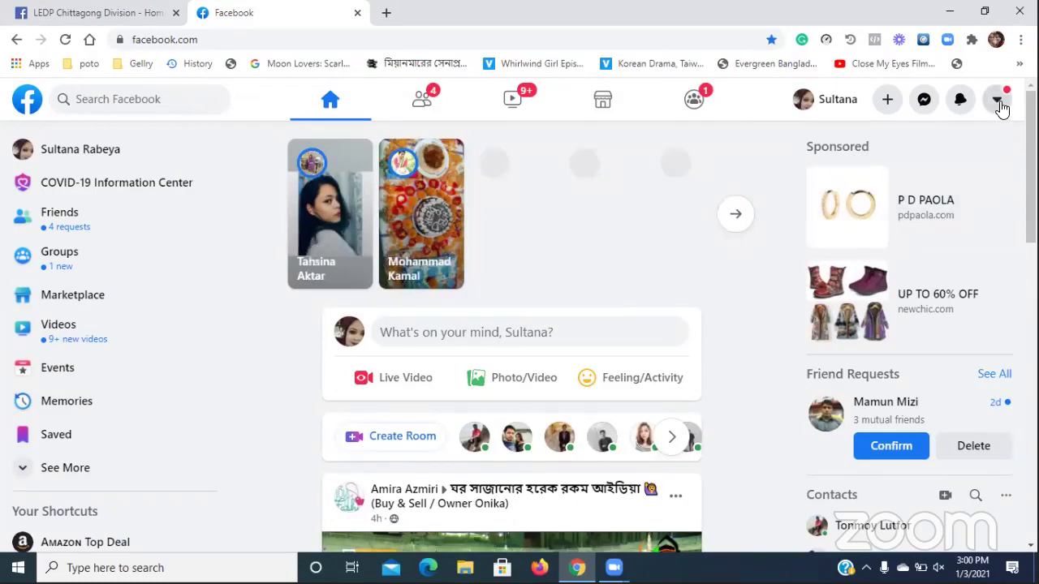
left_click(996, 99)
- Log out, remove the first recent-login profile, and choose the remaining recent account
left_click(812, 274)
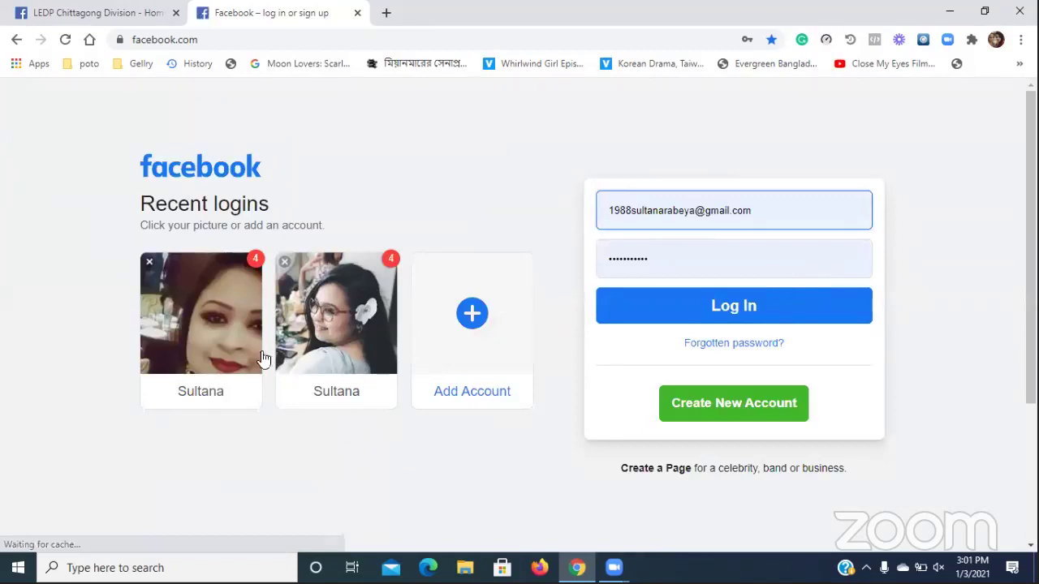
left_click(147, 260)
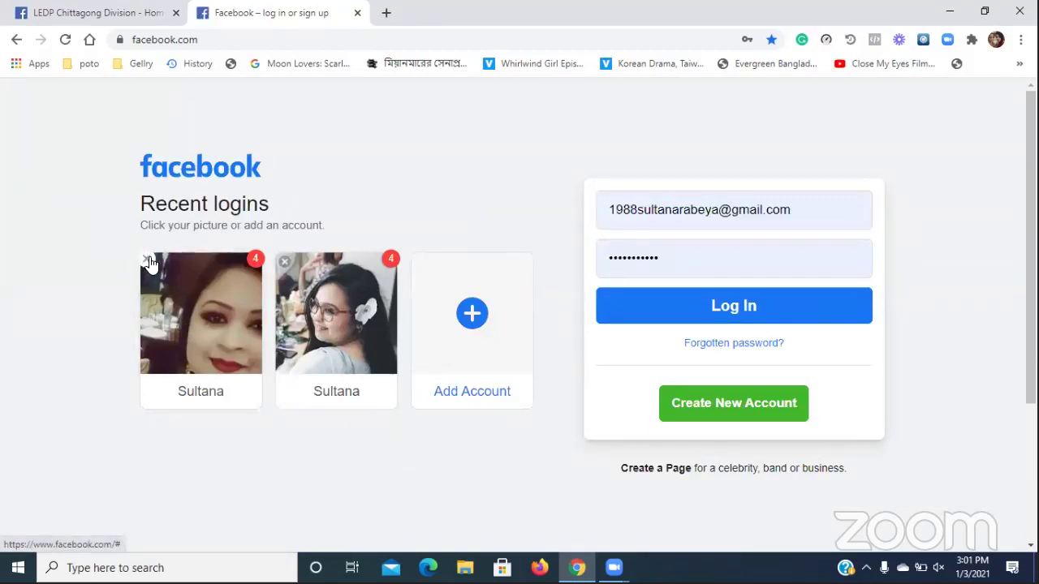
left_click(163, 326)
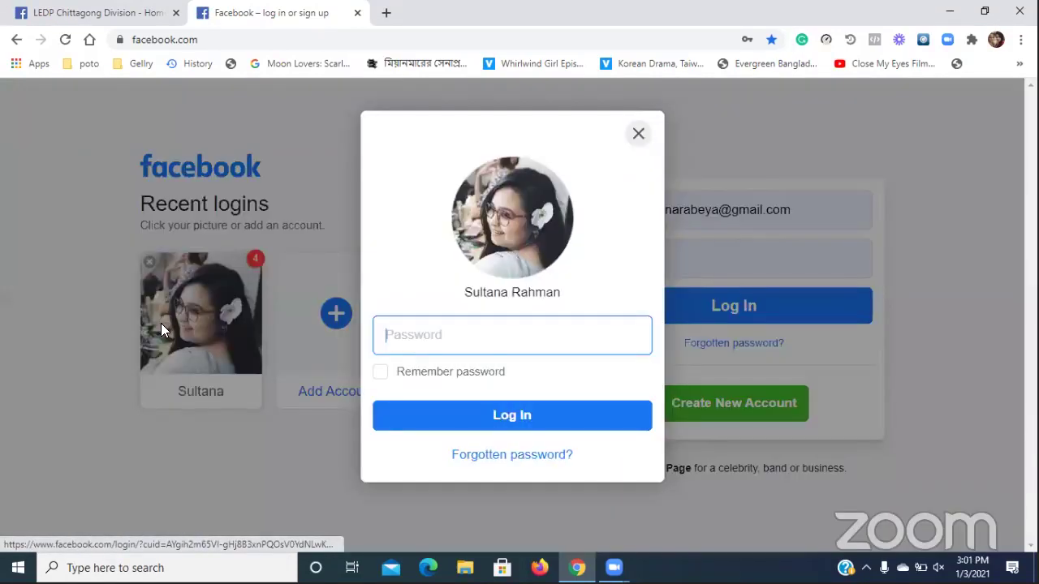
- Sign in with the saved password, with Remember password ticked
left_click(385, 379)
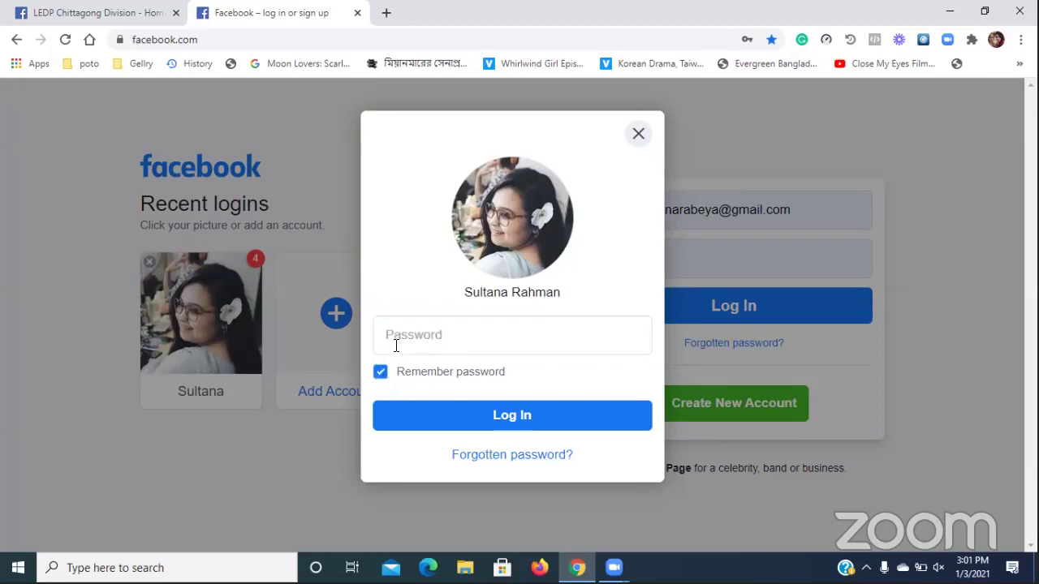
left_click(395, 343)
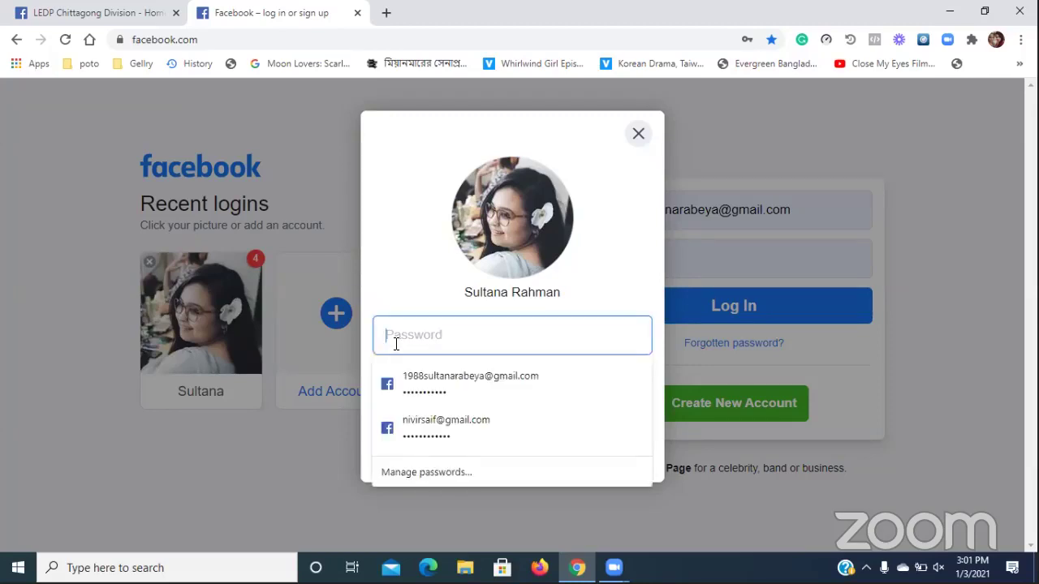
left_click(417, 424)
left_click(445, 422)
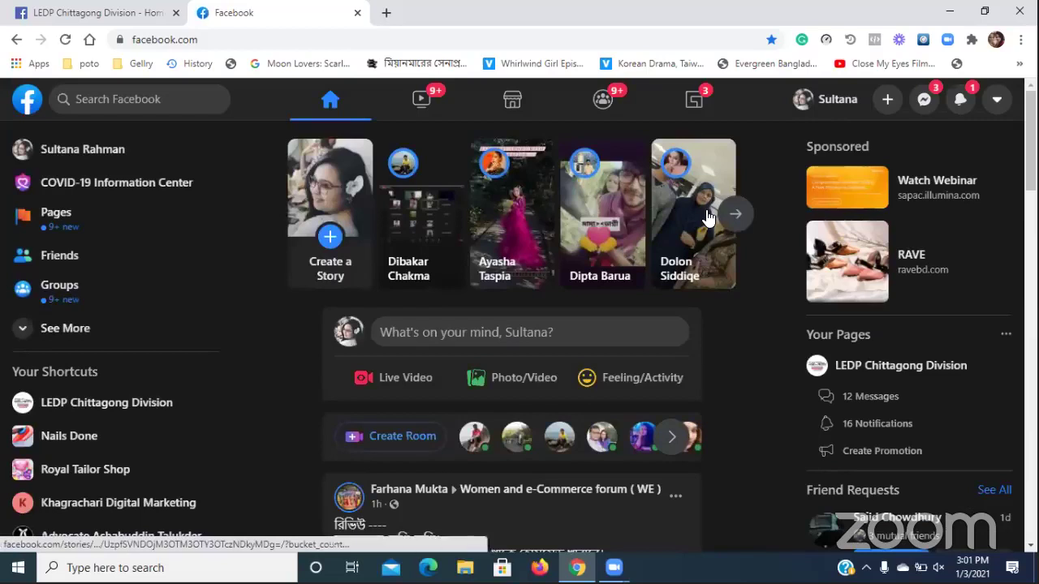
- Advance the stories row by one on the second account's dark-mode feed
left_click(736, 213)
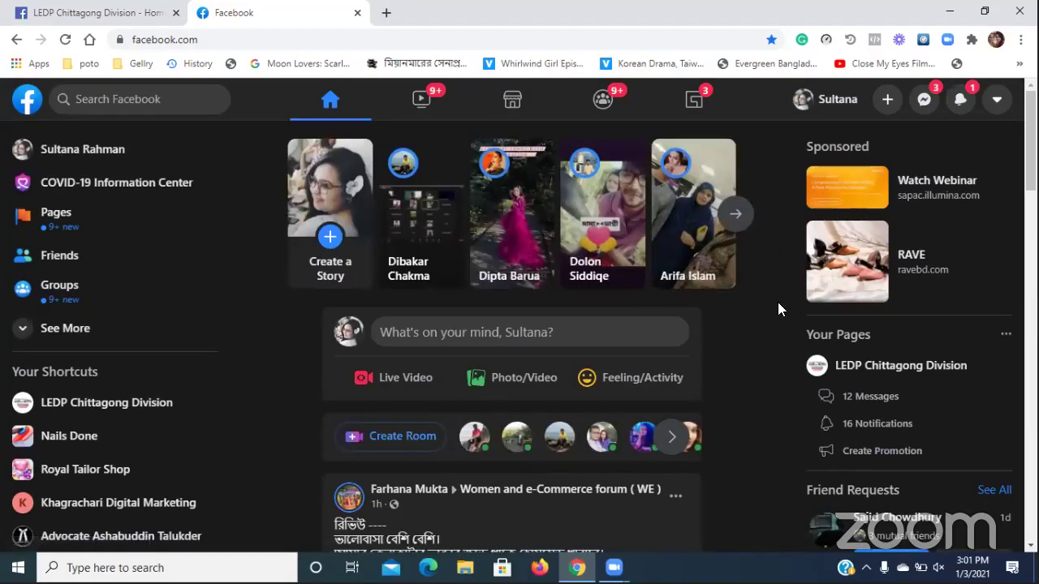
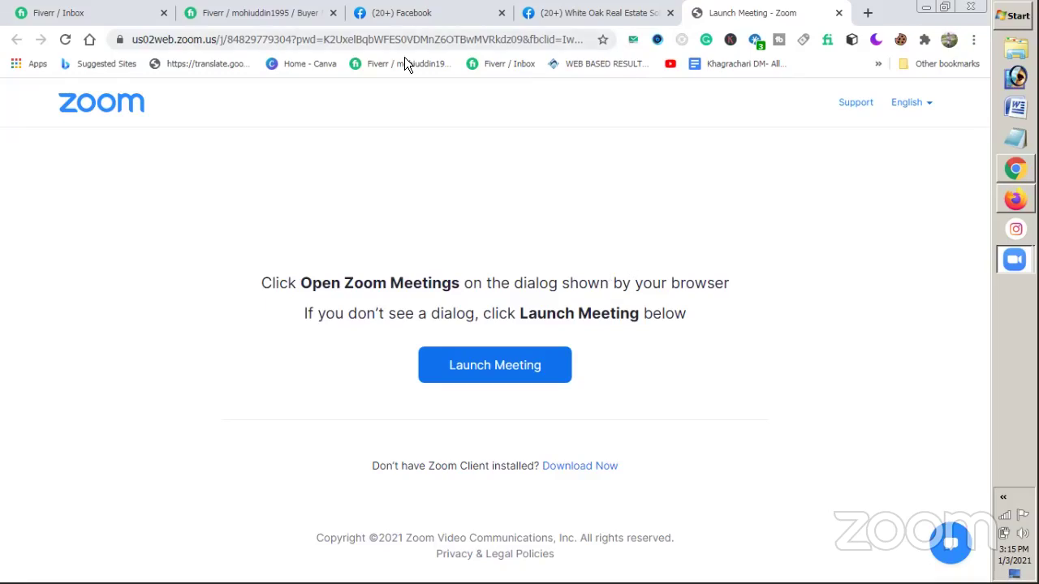
- Bring up the White Oak Real Estate Solutions page and close the Messenger chat over it
key("ctrl+shift+Tab")
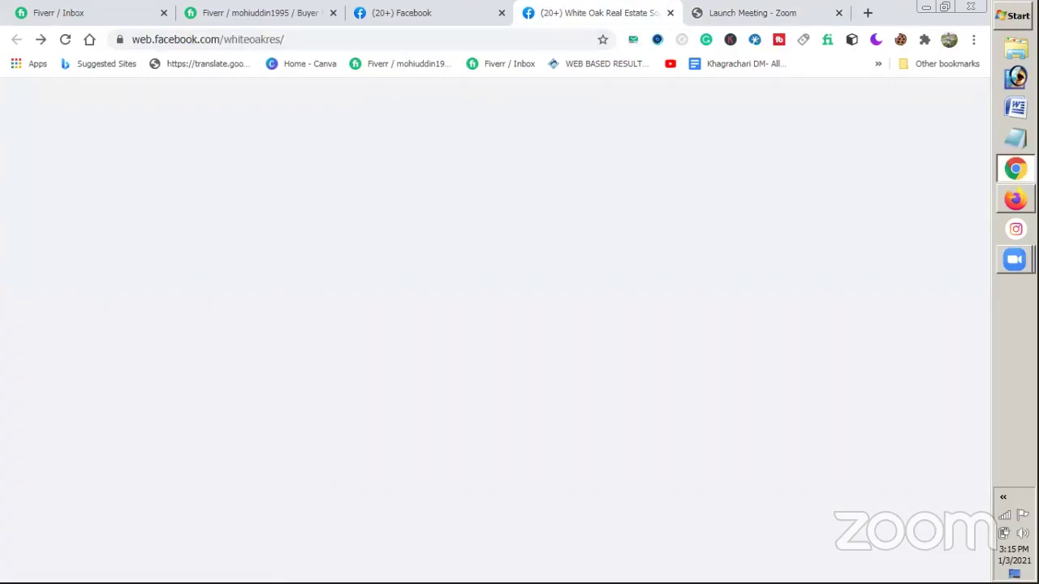
left_click(794, 316)
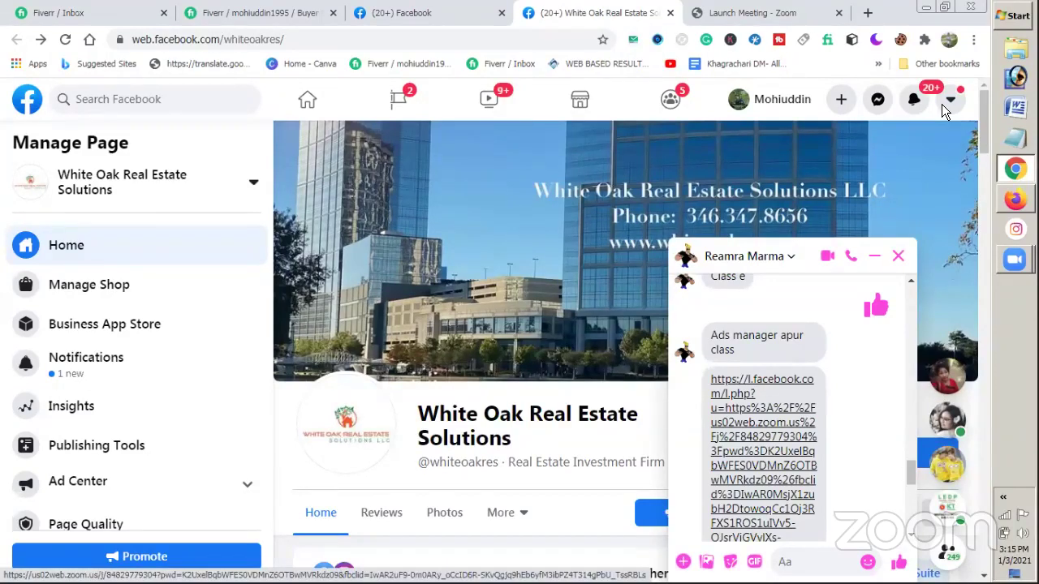
left_click(893, 257)
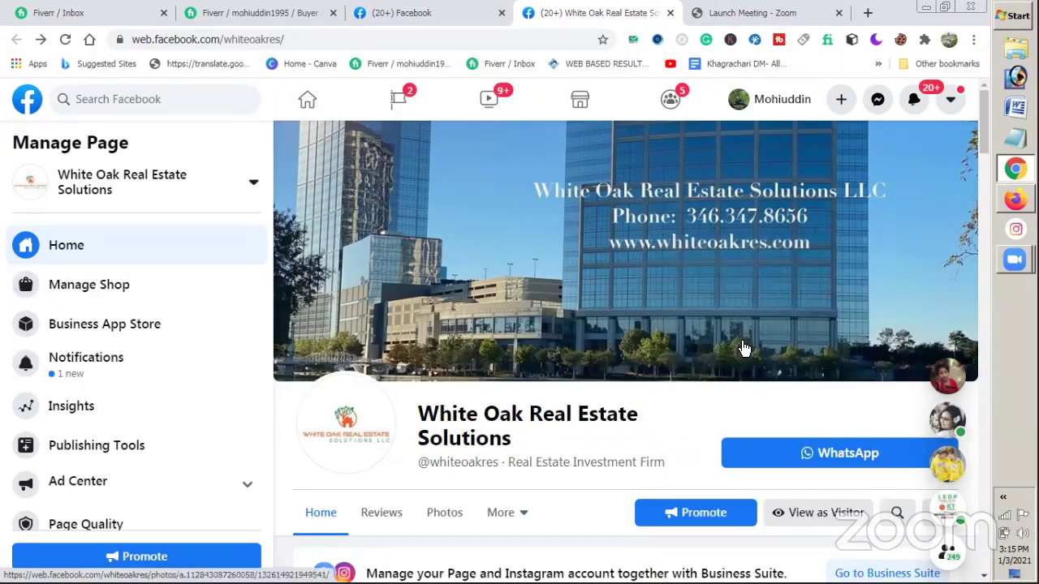
scroll(609, 371, "down", 1)
scroll(609, 371, "down", 2)
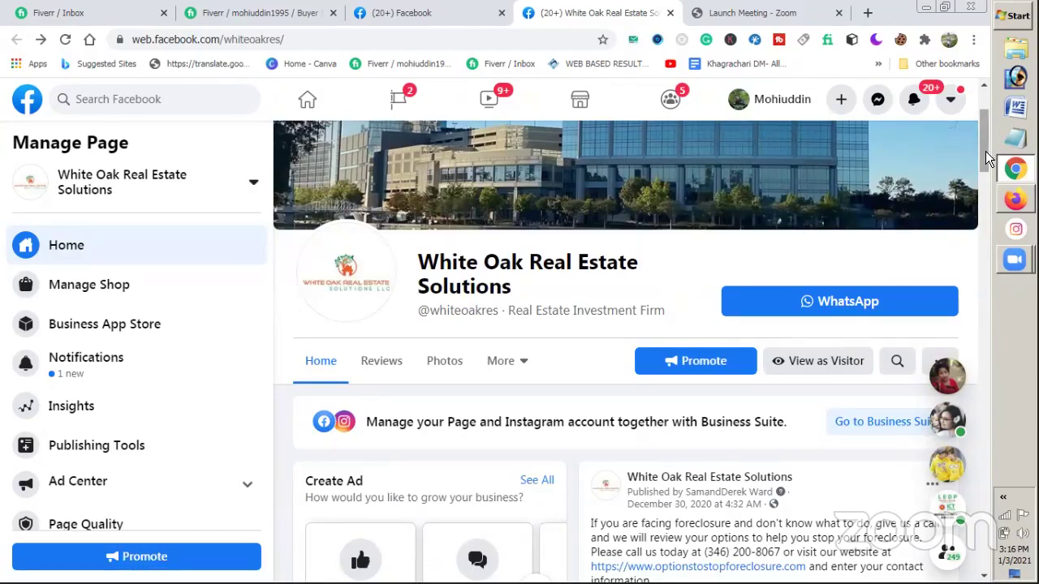
left_click_drag(985, 146, 980, 114)
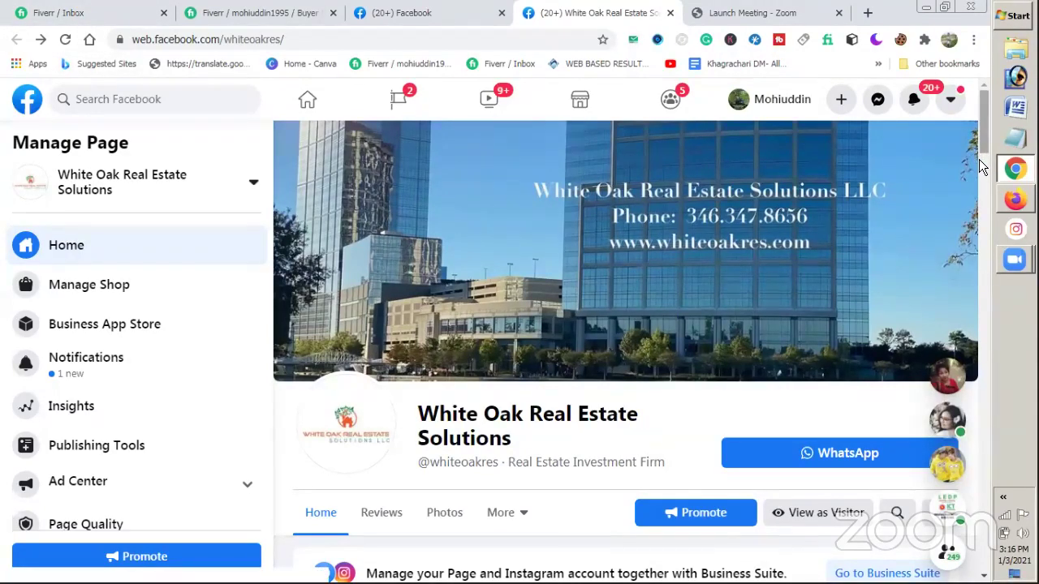
scroll(979, 159, "down", 2)
scroll(977, 172, "down", 1)
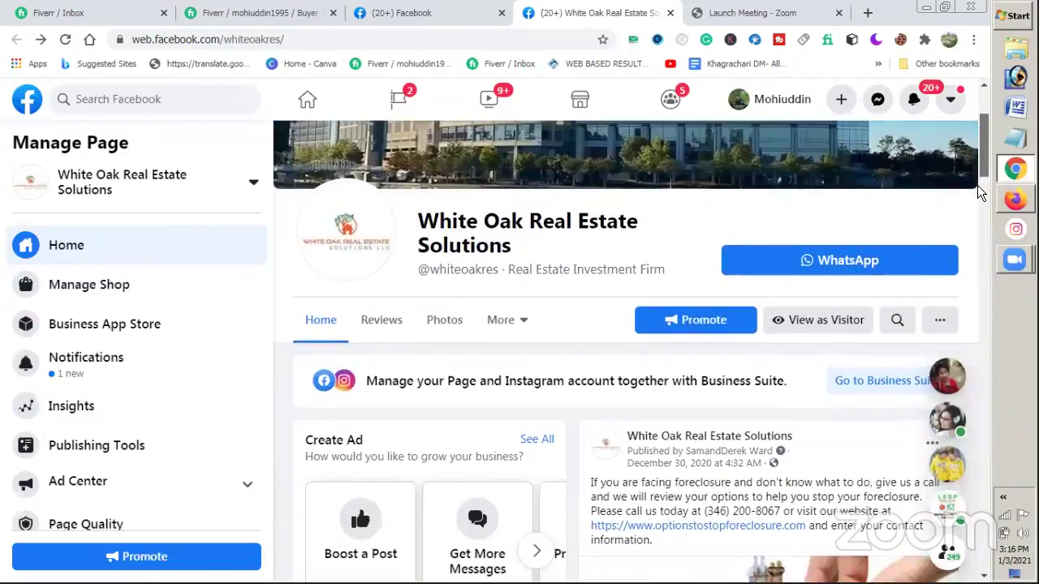
scroll(977, 185, "down", 2)
scroll(984, 206, "down", 1)
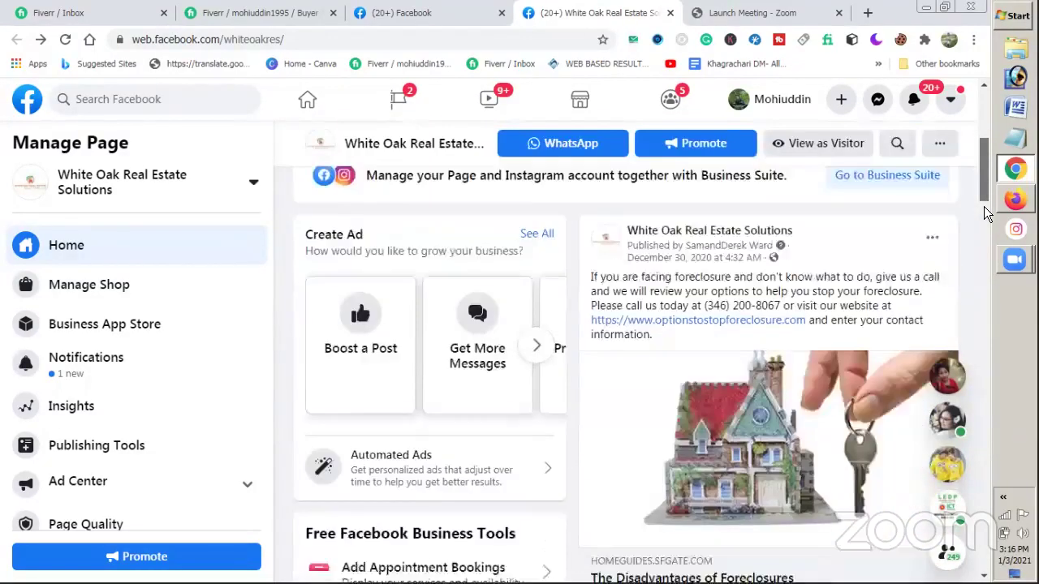
scroll(985, 217, "down", 2)
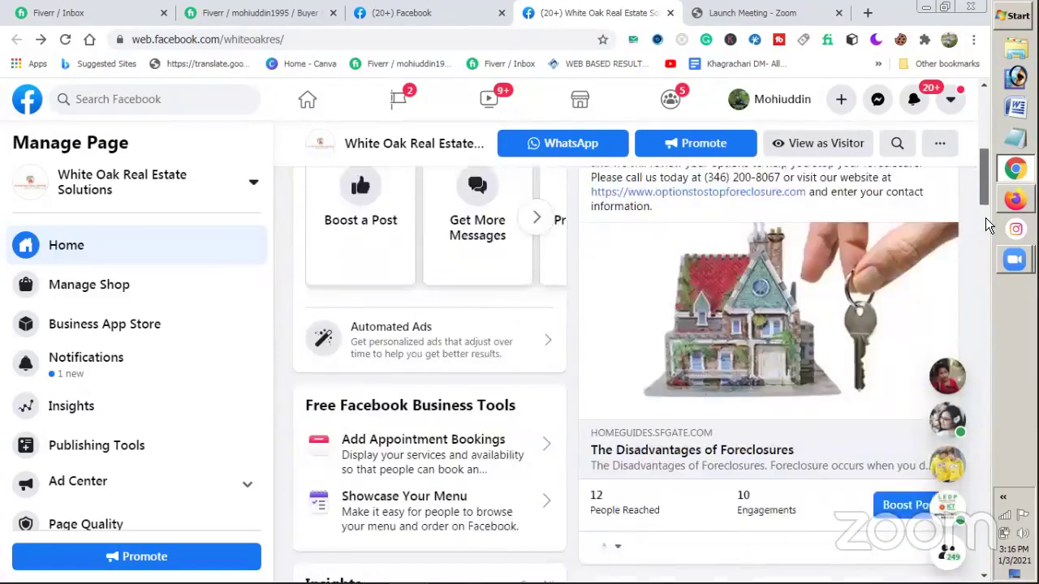
scroll(985, 220, "down", 1)
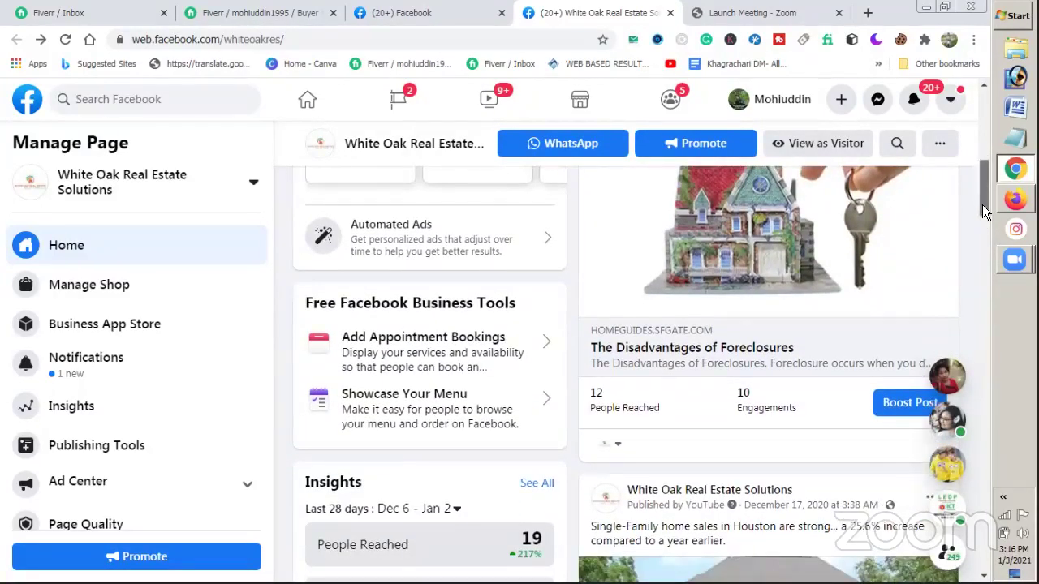
scroll(982, 203, "up", 1)
scroll(984, 193, "up", 1)
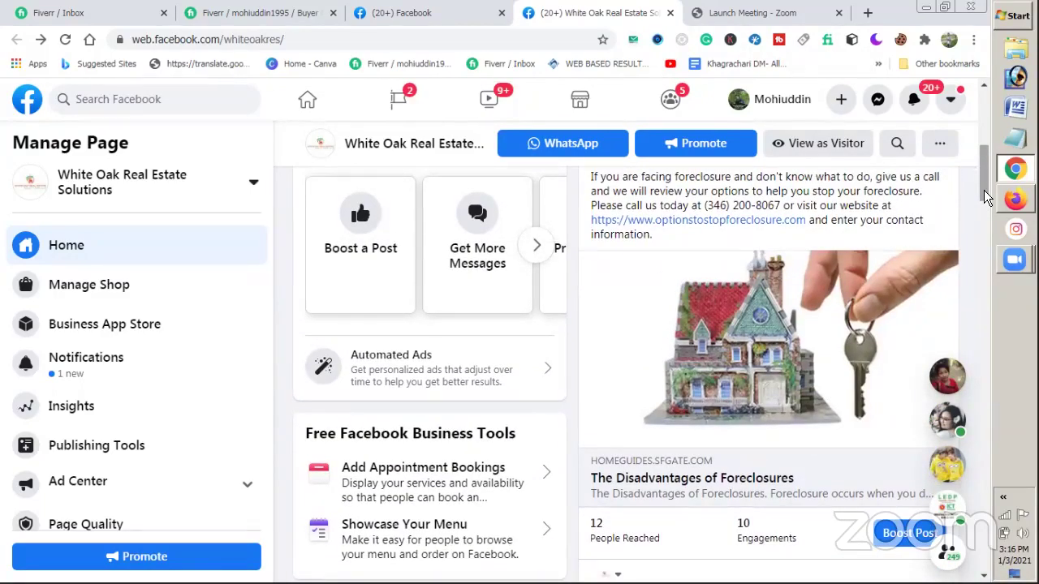
scroll(982, 175, "up", 1)
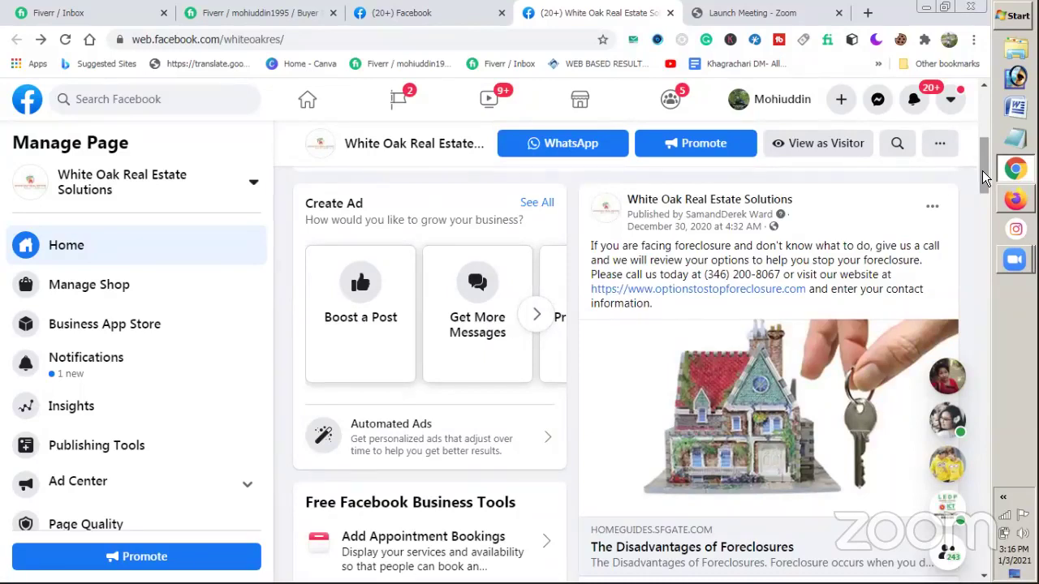
left_click_drag(980, 170, 978, 218)
scroll(977, 216, "down", 3)
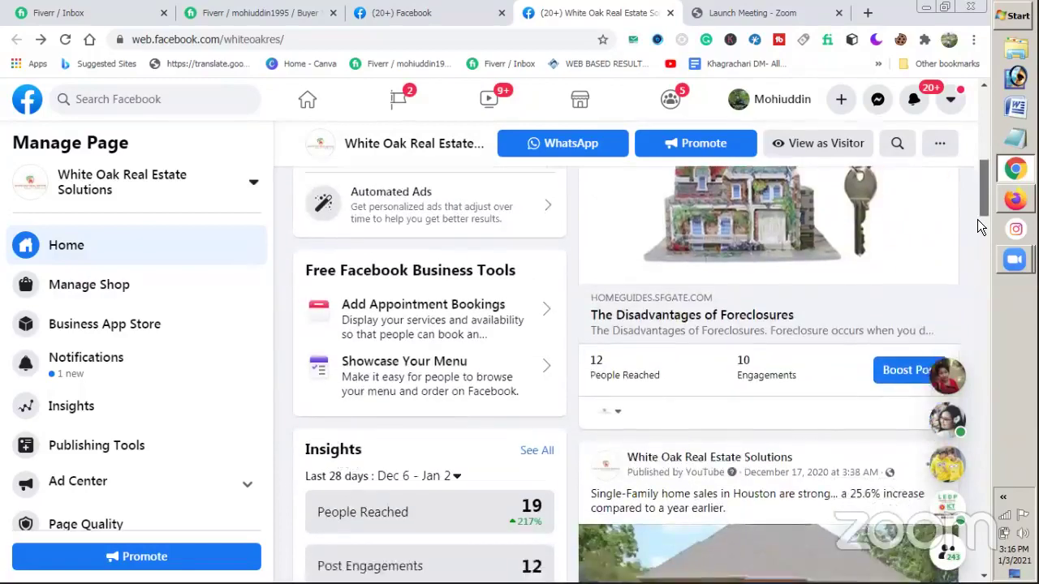
scroll(977, 228, "down", 2)
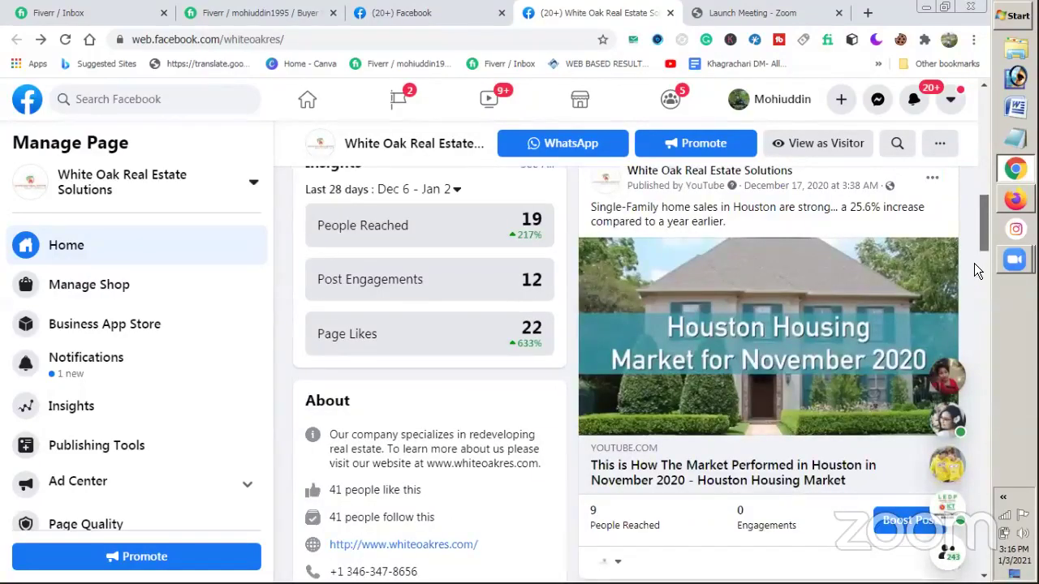
scroll(973, 273, "down", 4)
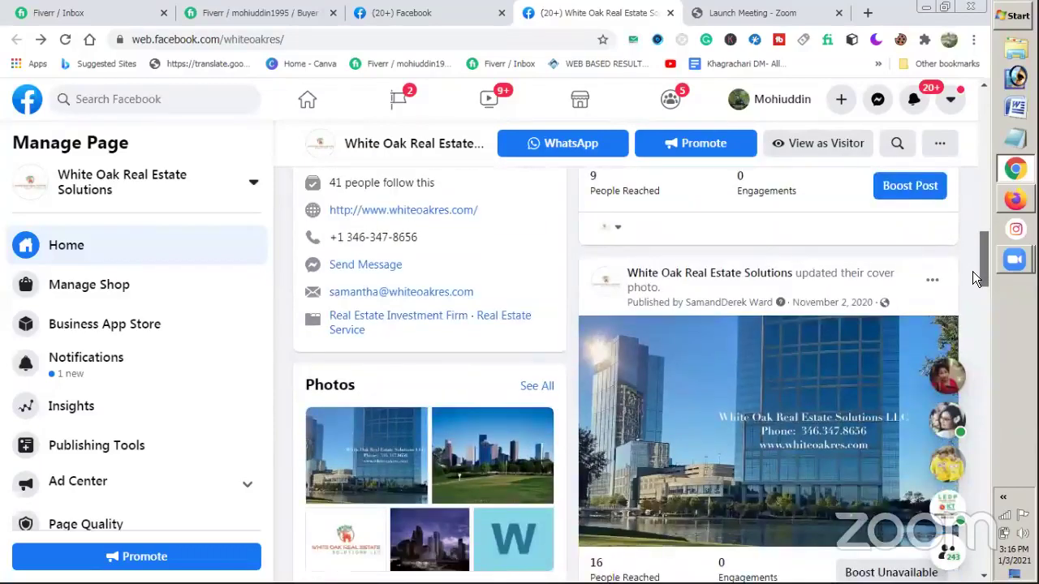
scroll(973, 276, "down", 1)
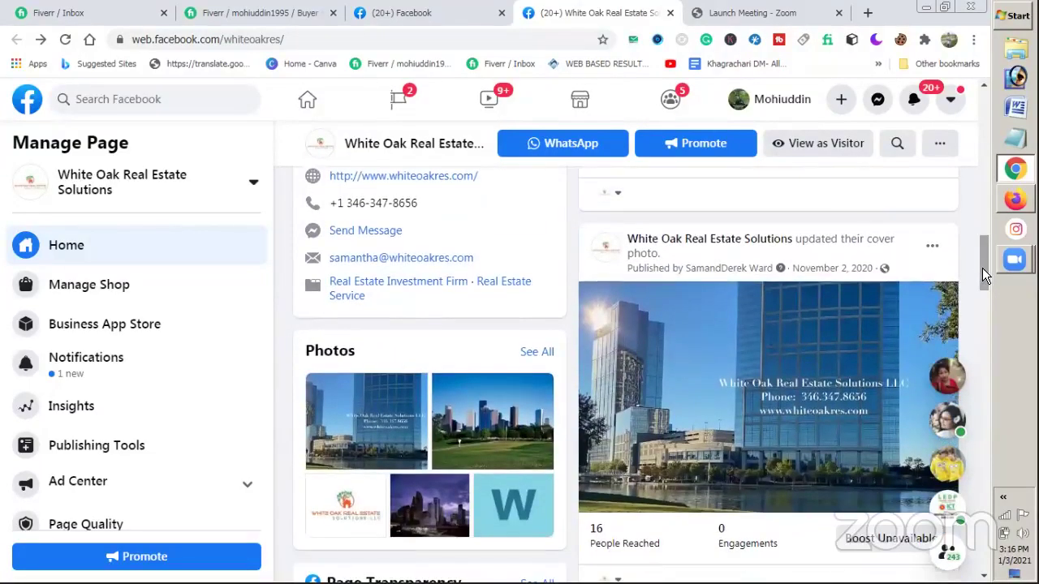
left_click_drag(982, 268, 983, 263)
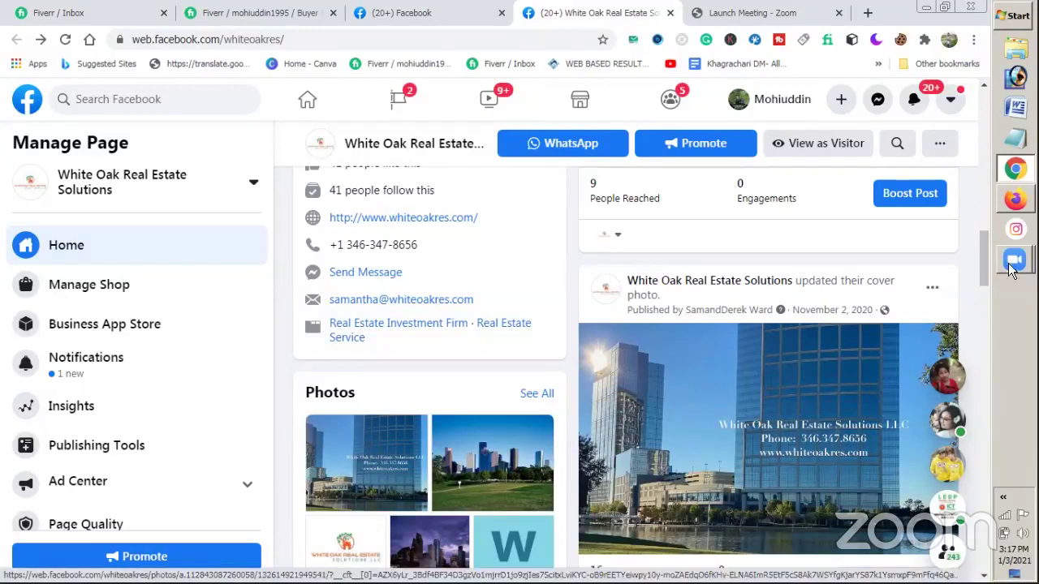
left_click_drag(983, 263, 984, 241)
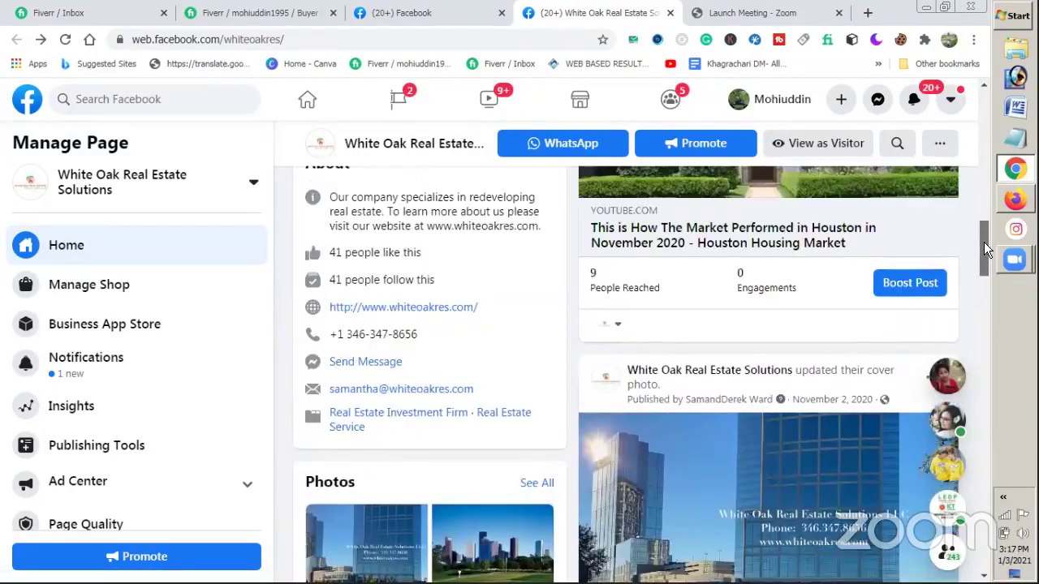
scroll(983, 242, "up", 2)
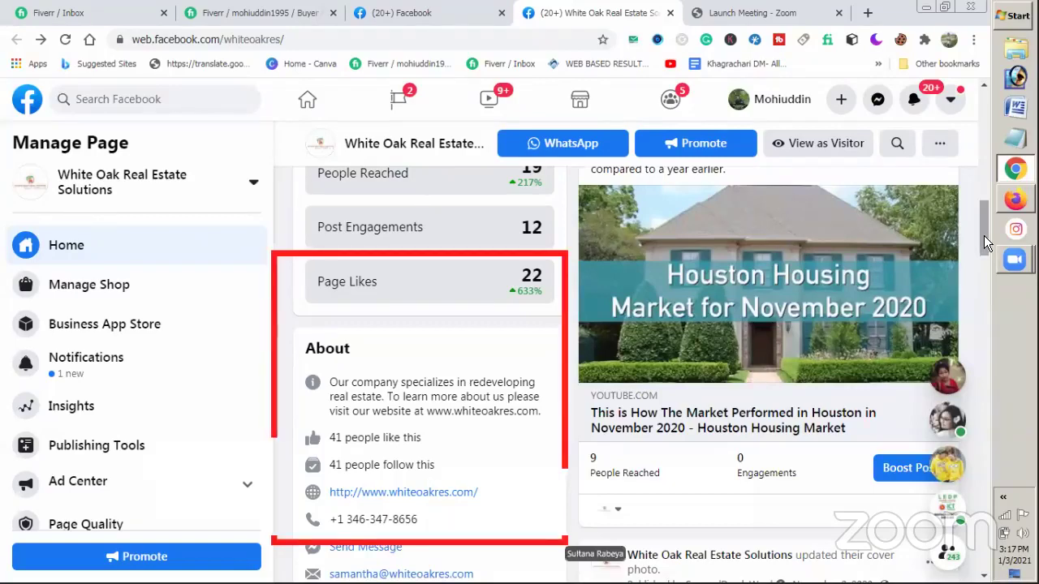
scroll(977, 253, "down", 2)
scroll(977, 250, "up", 1)
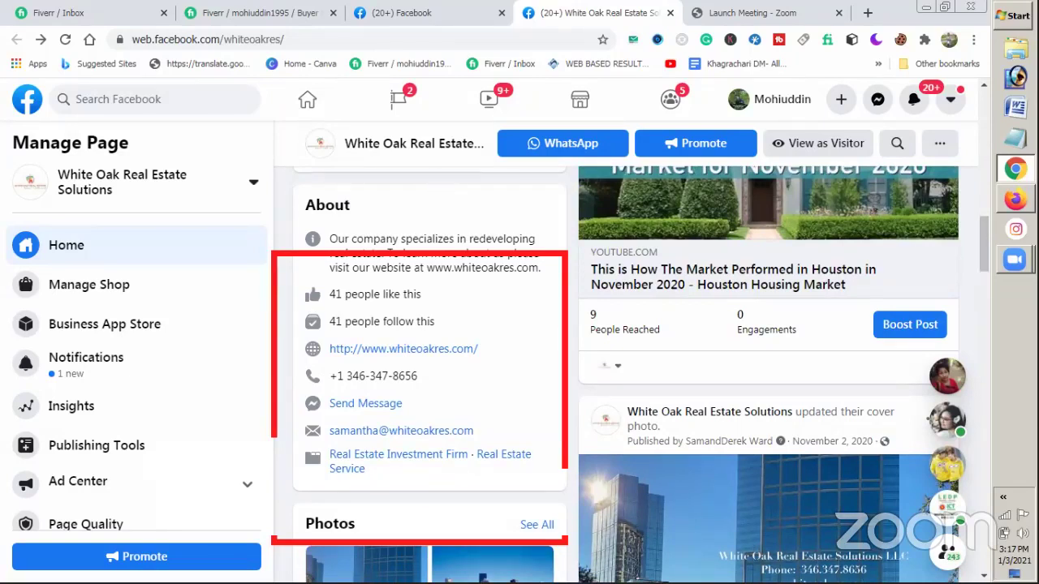
- Open the White Oak page's Ad Center and view All Ads, showing $0.00 spent on 0 ads
left_click(843, 100)
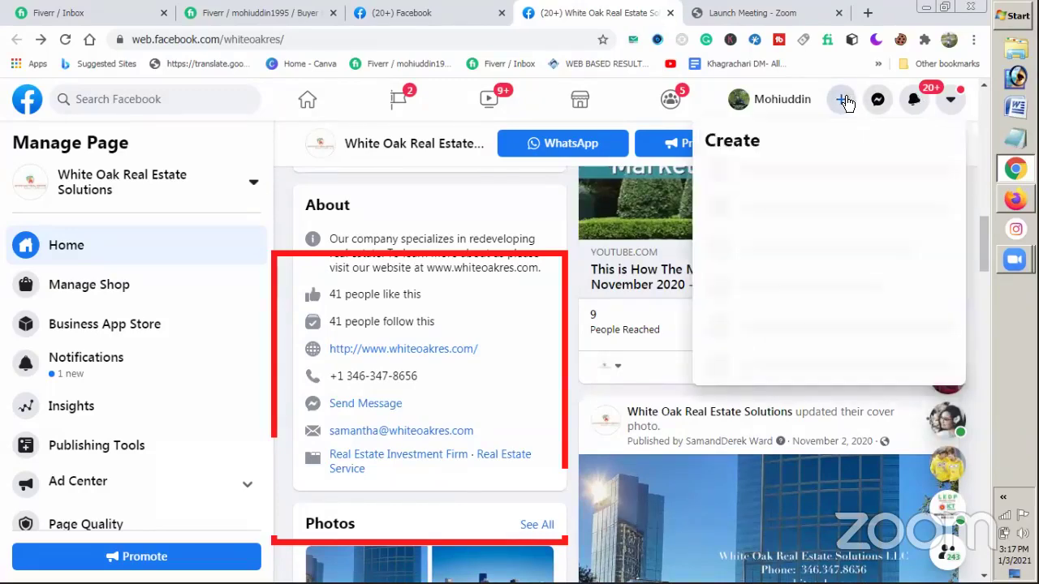
left_click(843, 100)
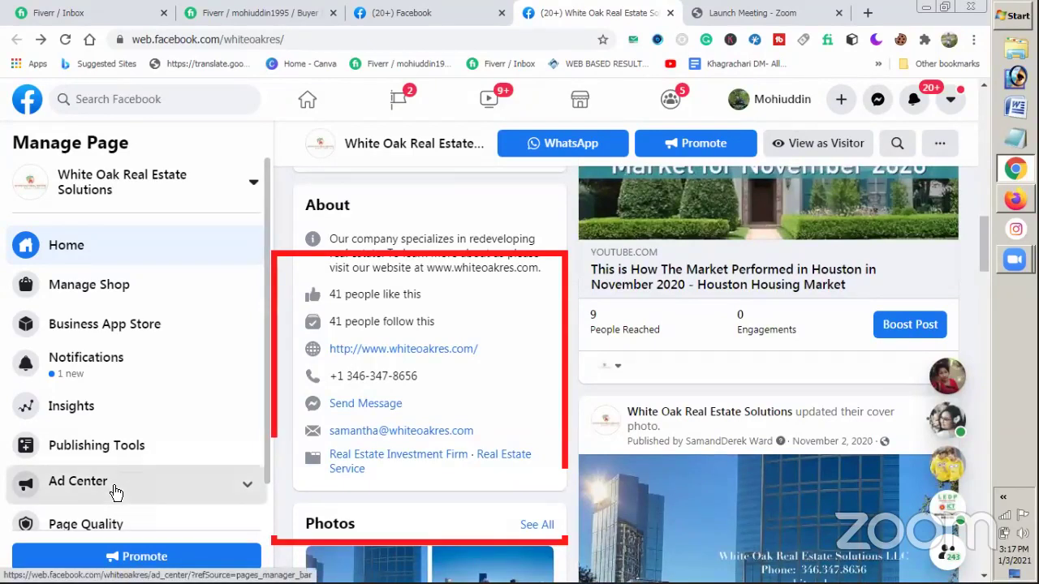
left_click(116, 493)
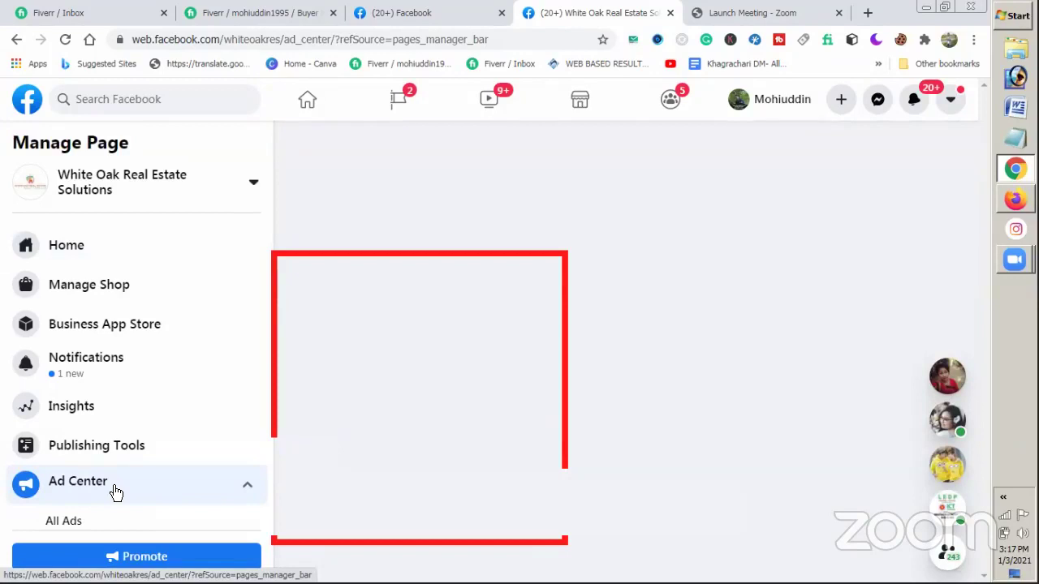
right_click(114, 487)
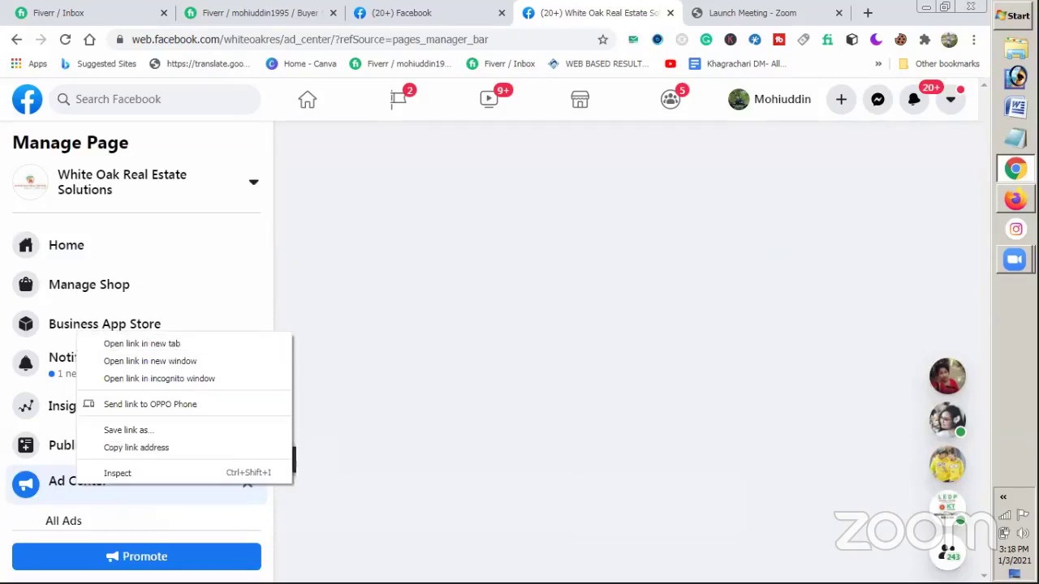
left_click(819, 303)
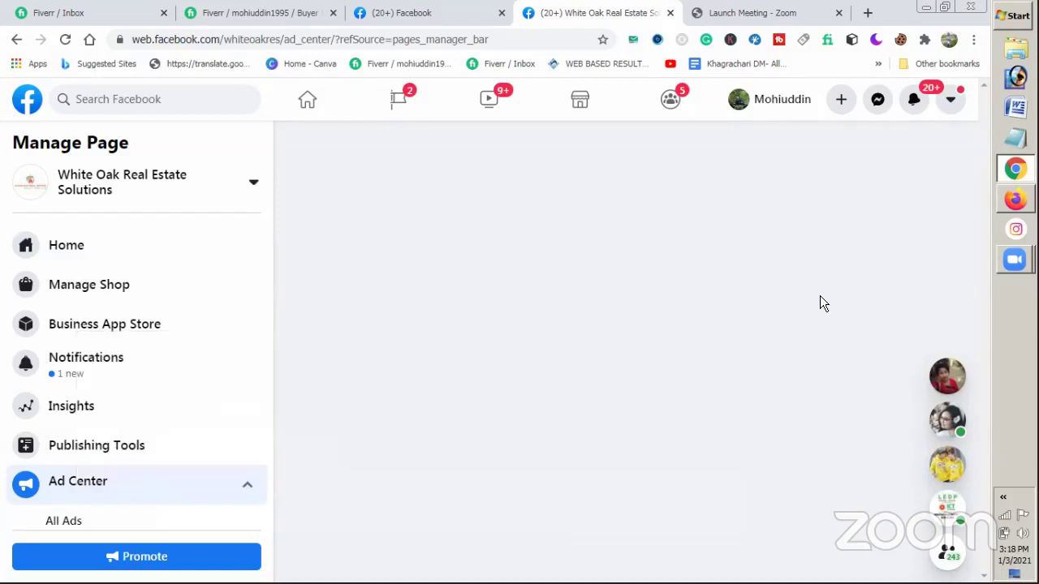
scroll(111, 451, "down", 2)
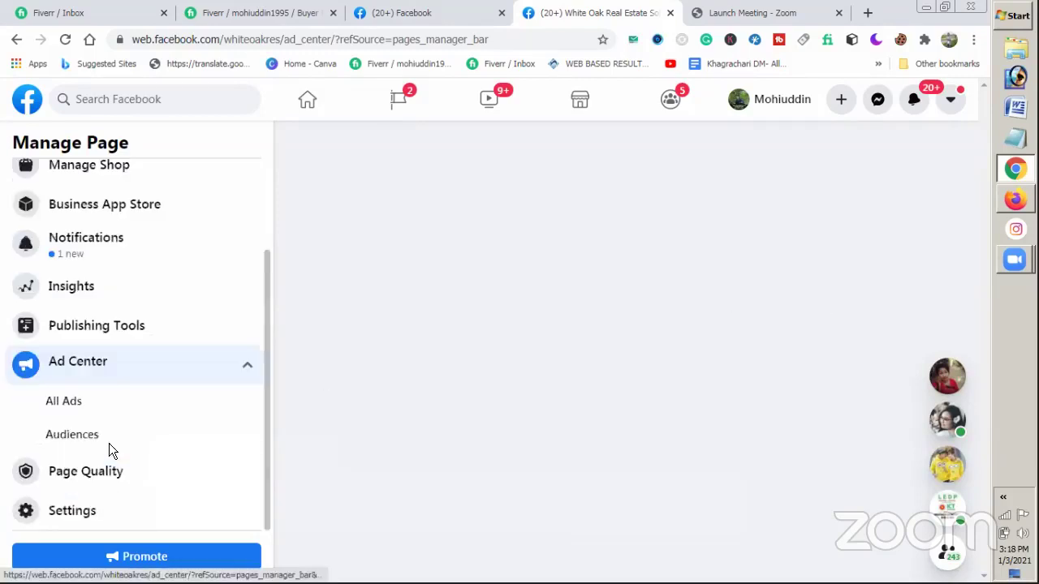
left_click(76, 406)
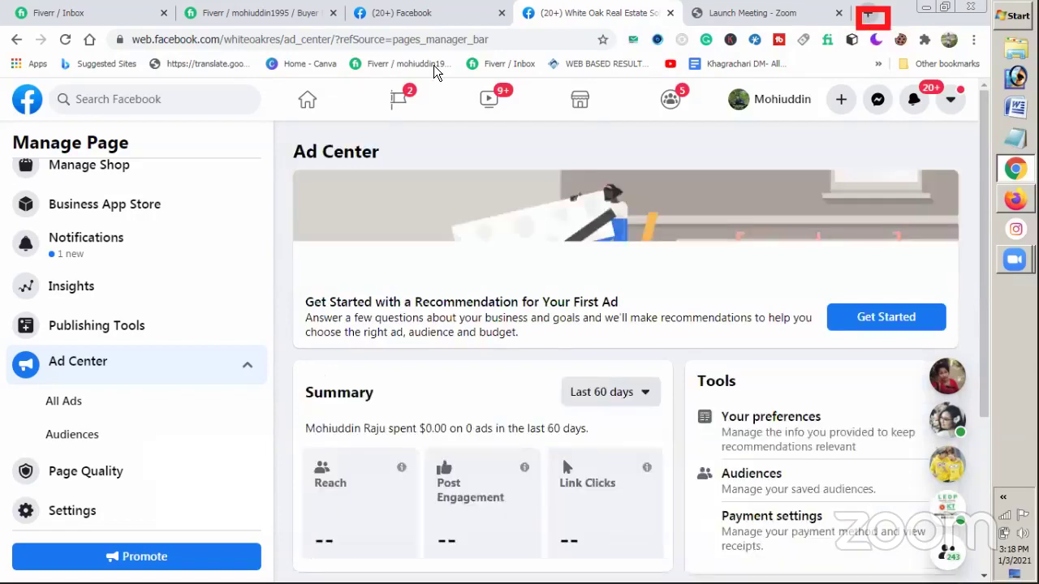
left_click(858, 23)
- Search Google for 'ads mangaer' to find the Facebook Ads Manager page
left_click(365, 39)
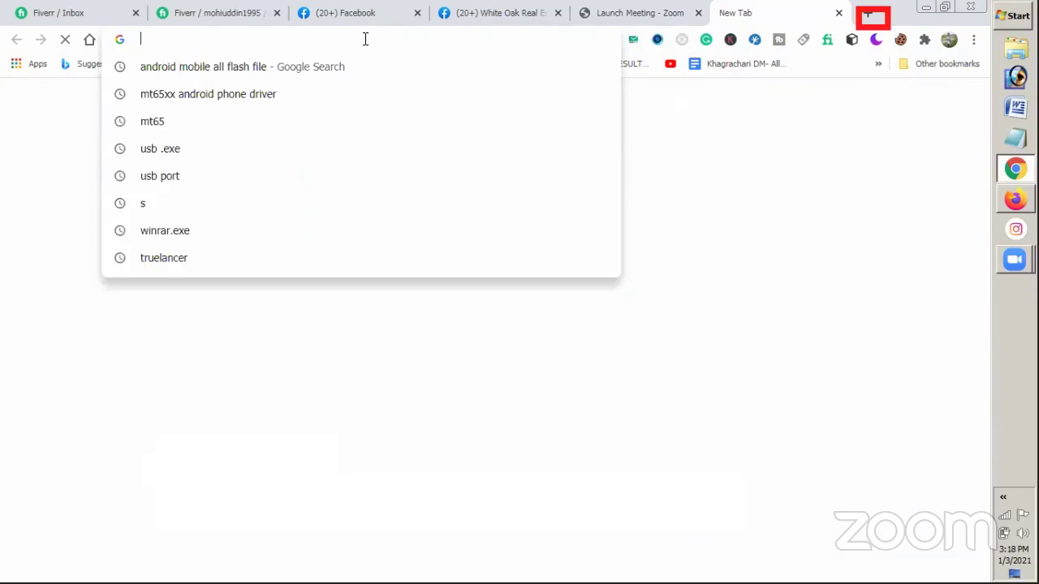
type("ads ")
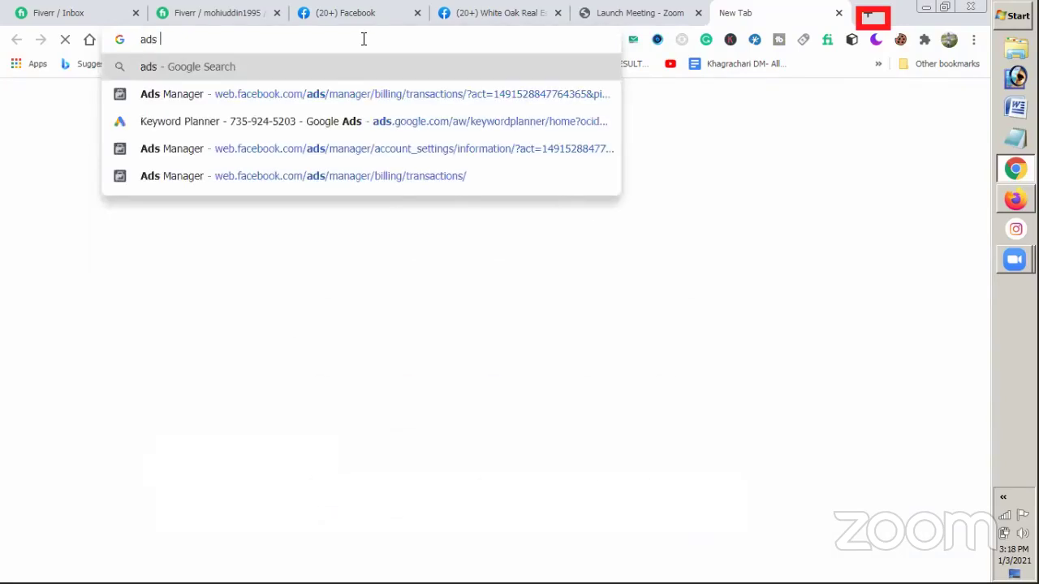
type("mangaer")
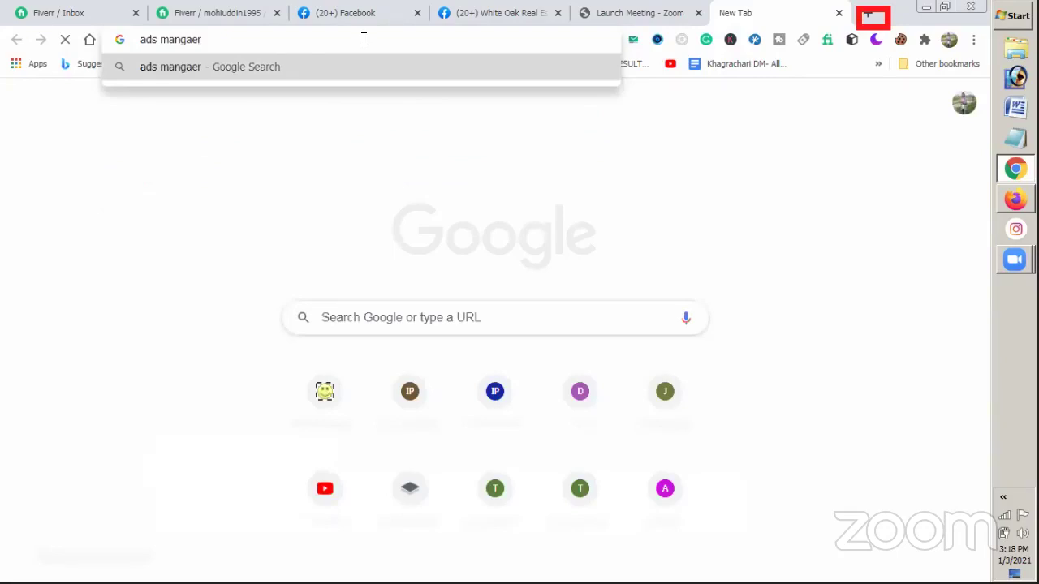
key("Return")
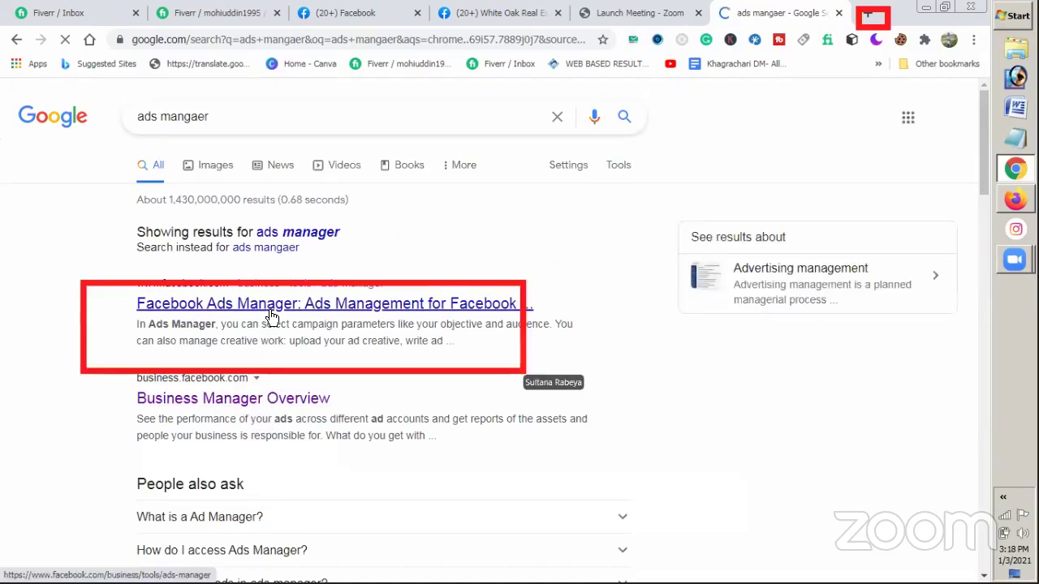
- Open the Facebook Ads Manager search result in a new tab and switch to it
right_click(270, 314)
left_click(323, 325)
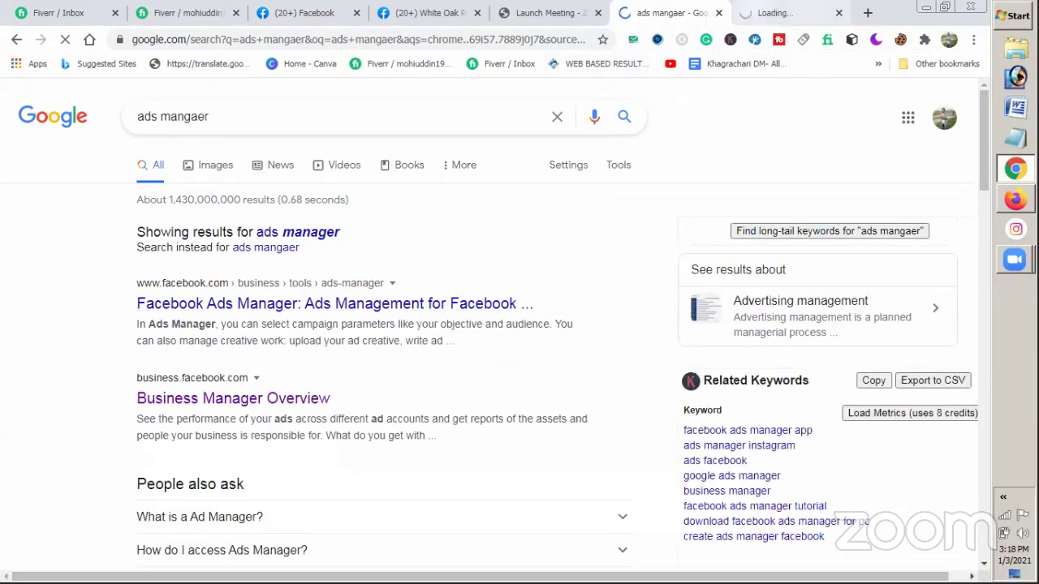
left_click(742, 18)
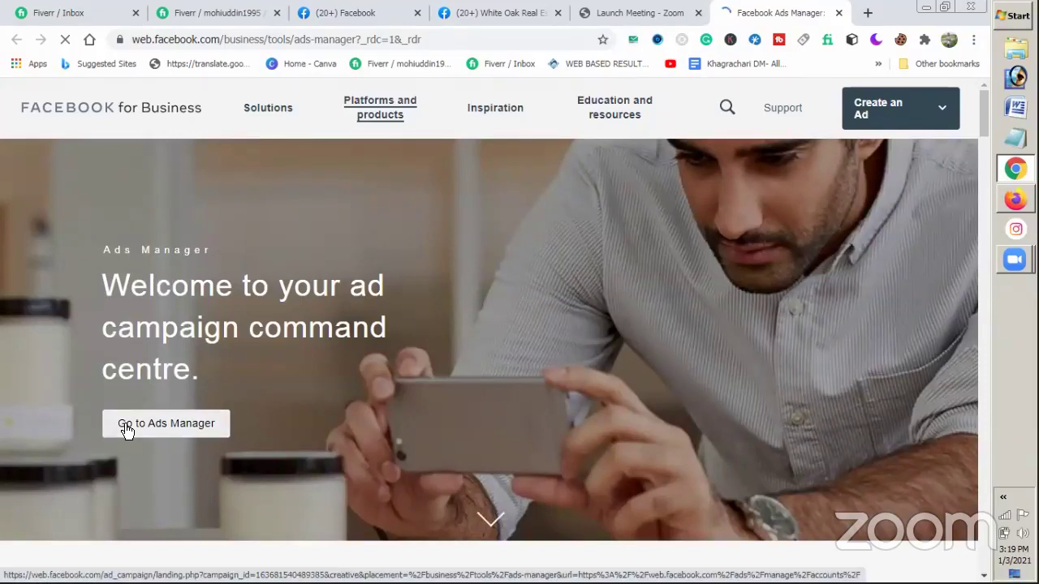
- Go from the welcome page to the Ad Accounts list and open the Shortcuts panel
left_click(126, 426)
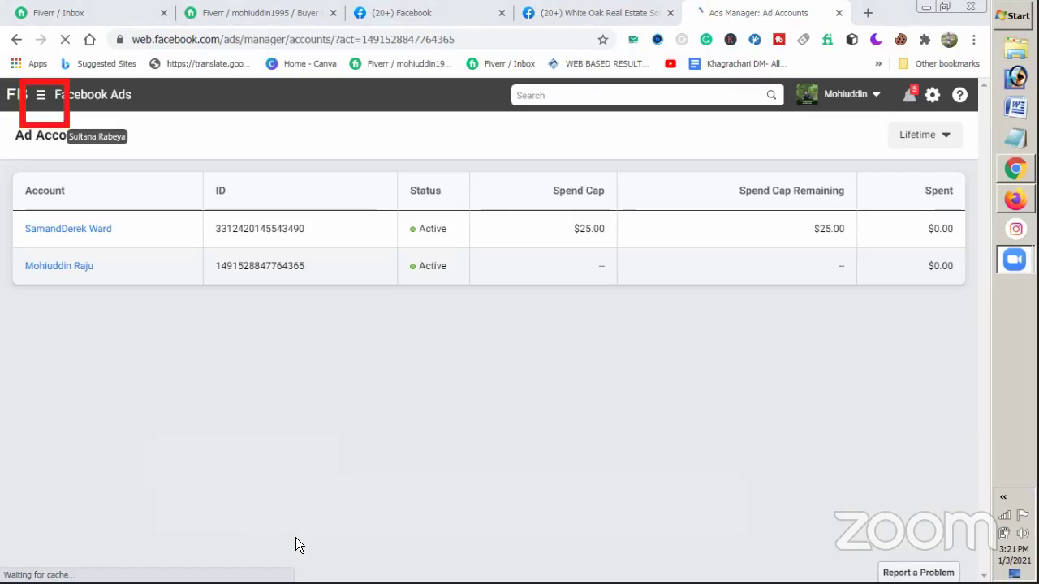
left_click(39, 95)
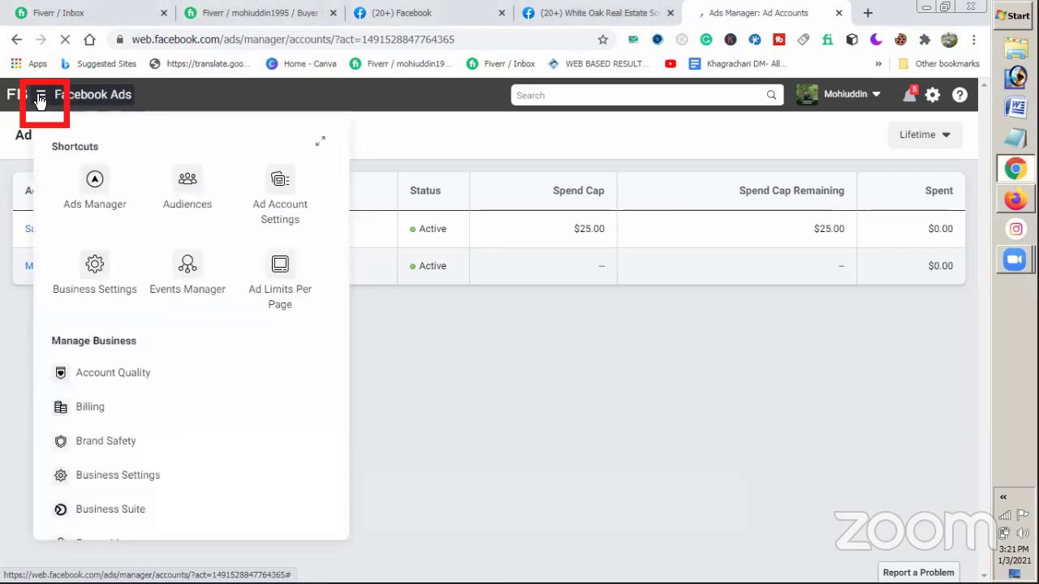
- Jump to the Campaigns view listing three draft campaigns, then bring up the account selector
left_click(95, 208)
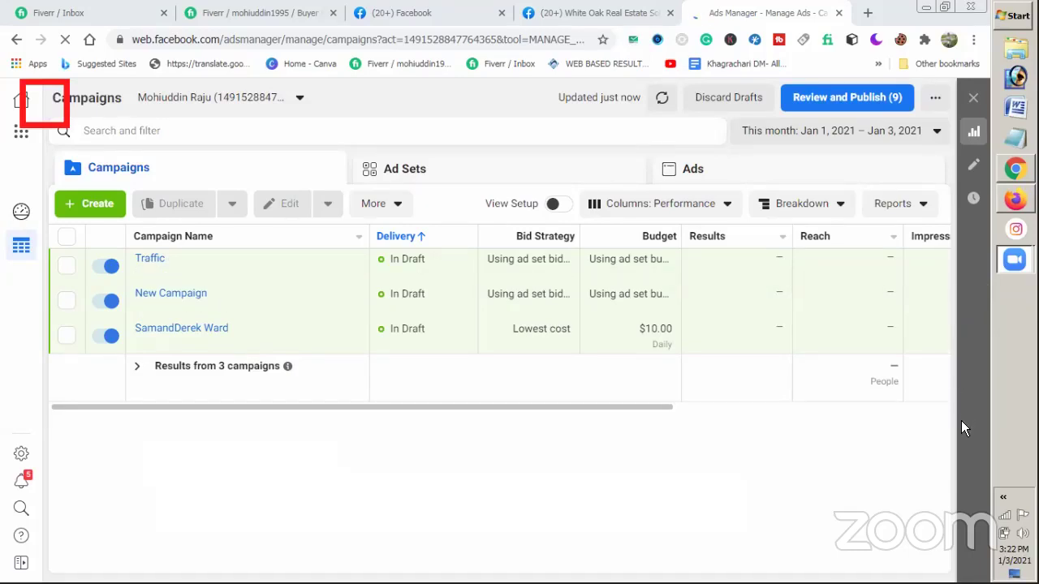
left_click(268, 98)
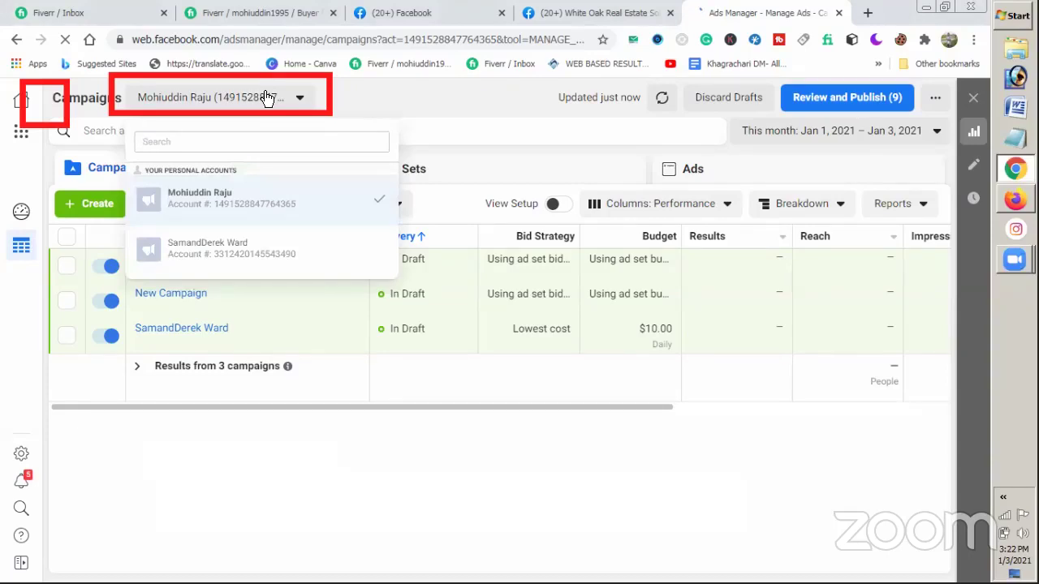
- Switch to the second ad account with no campaigns and start a new campaign
left_click(232, 256)
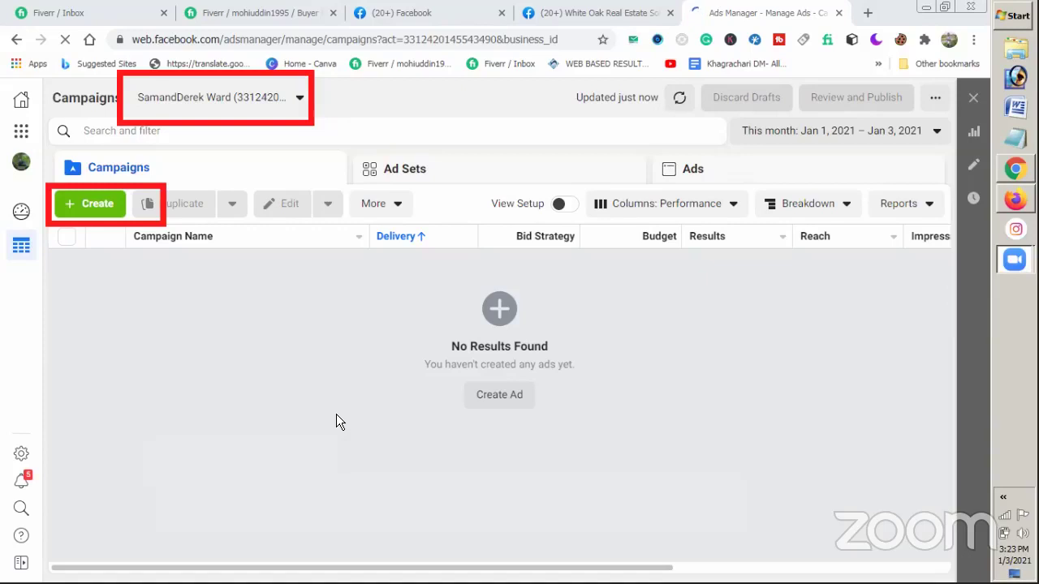
left_click(270, 89)
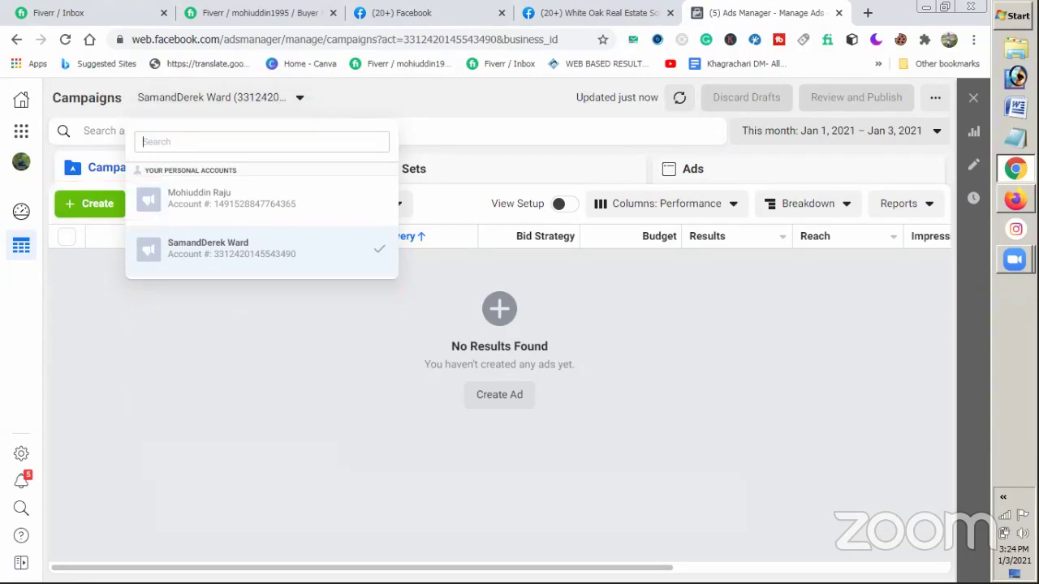
left_click(83, 213)
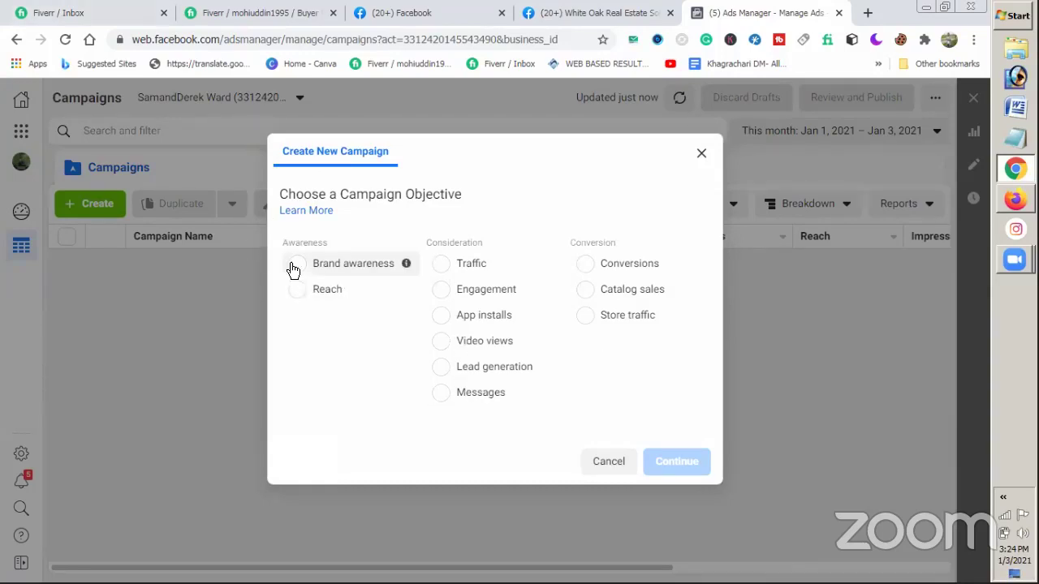
- Choose Reach as the campaign objective and expand the optional campaign naming fields
left_click(316, 311)
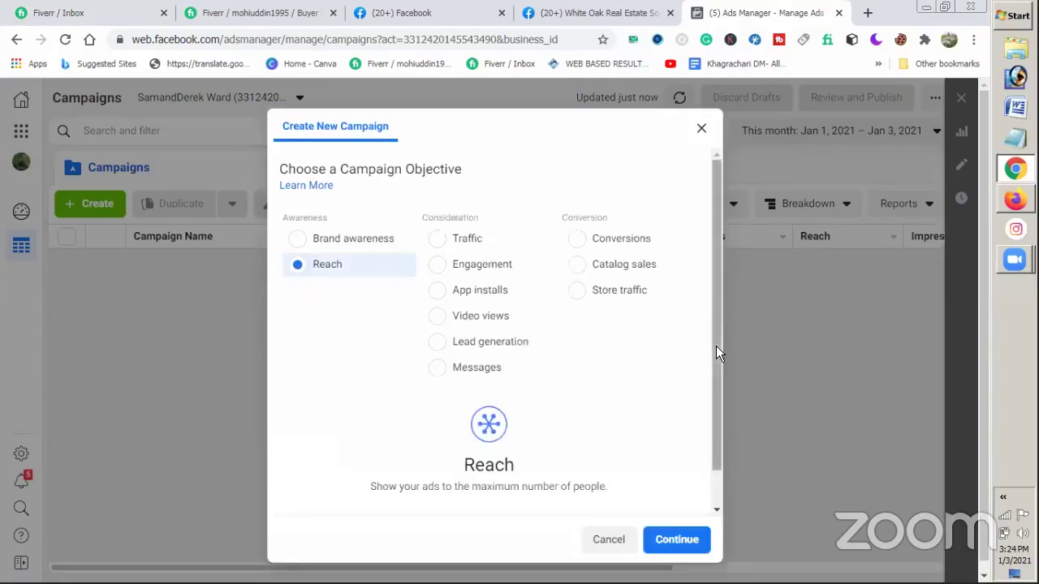
scroll(641, 424, "down", 1)
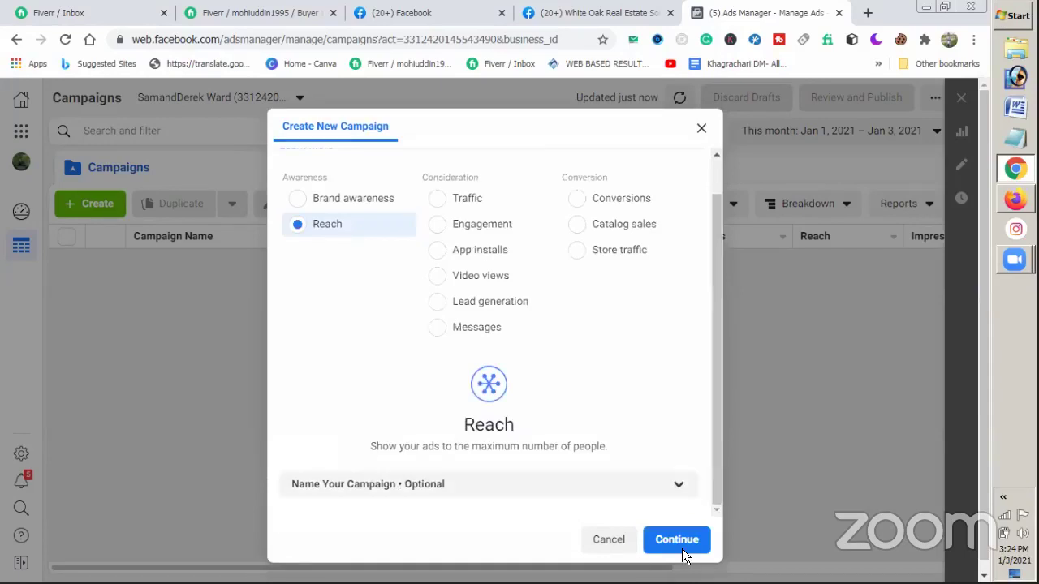
left_click(548, 478)
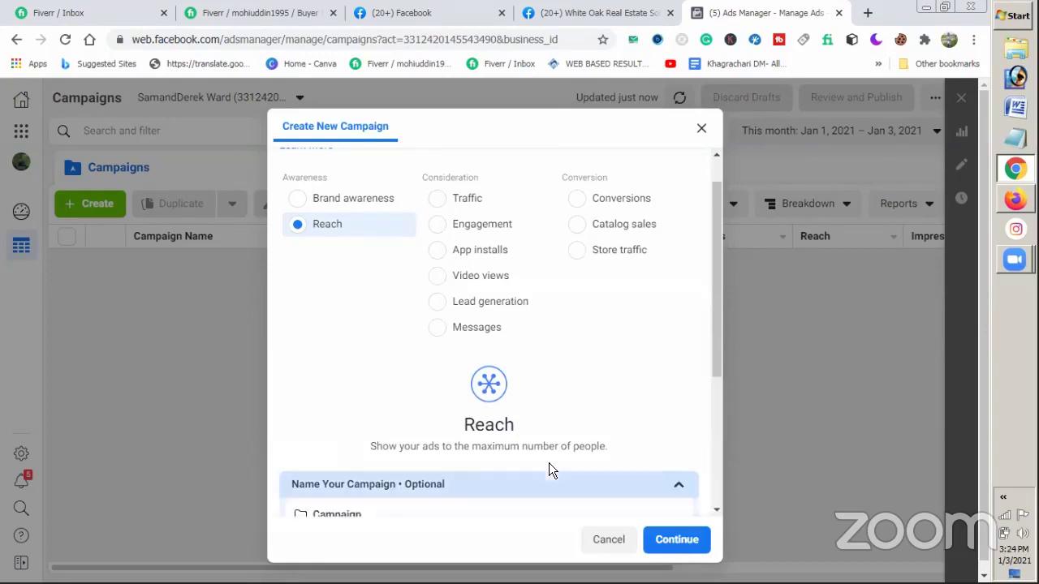
scroll(719, 389, "down", 1)
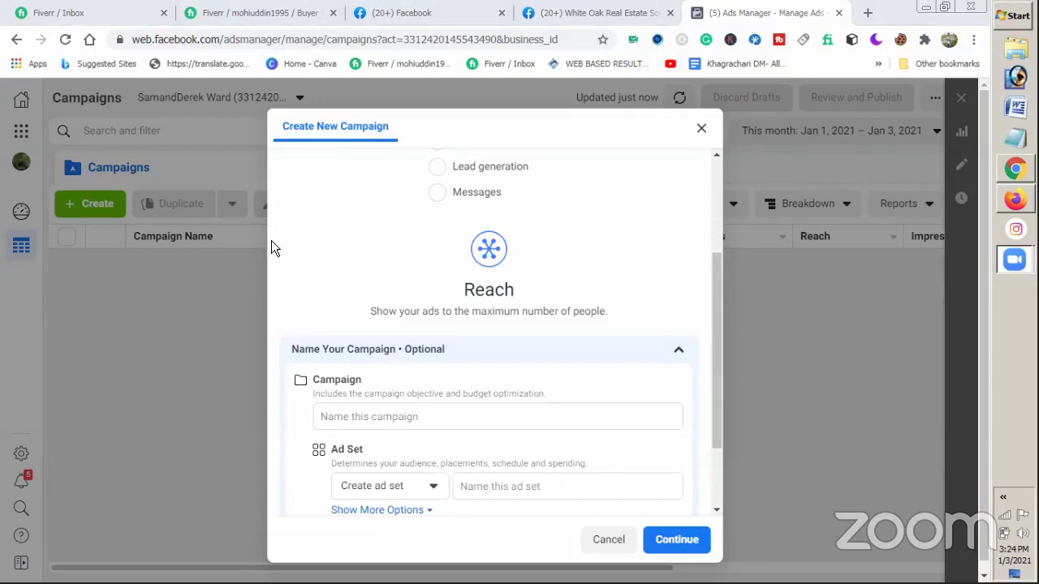
key("ctrl+shift+Tab")
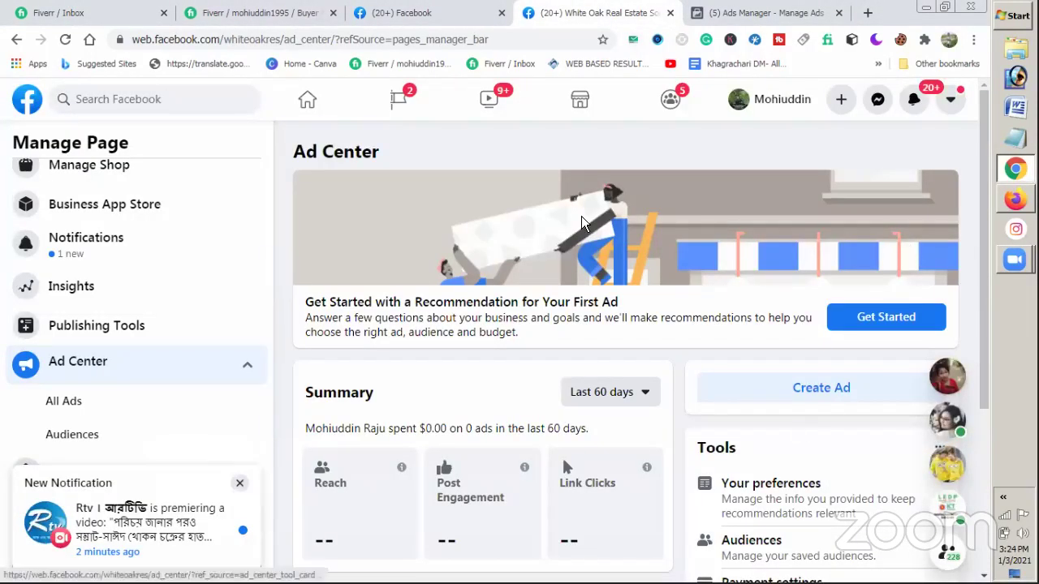
- Copy the title 'White Oak Real Estate Solutions' from the page's Home and return to the campaign form
scroll(281, 378, "down", 3)
scroll(272, 383, "up", 1)
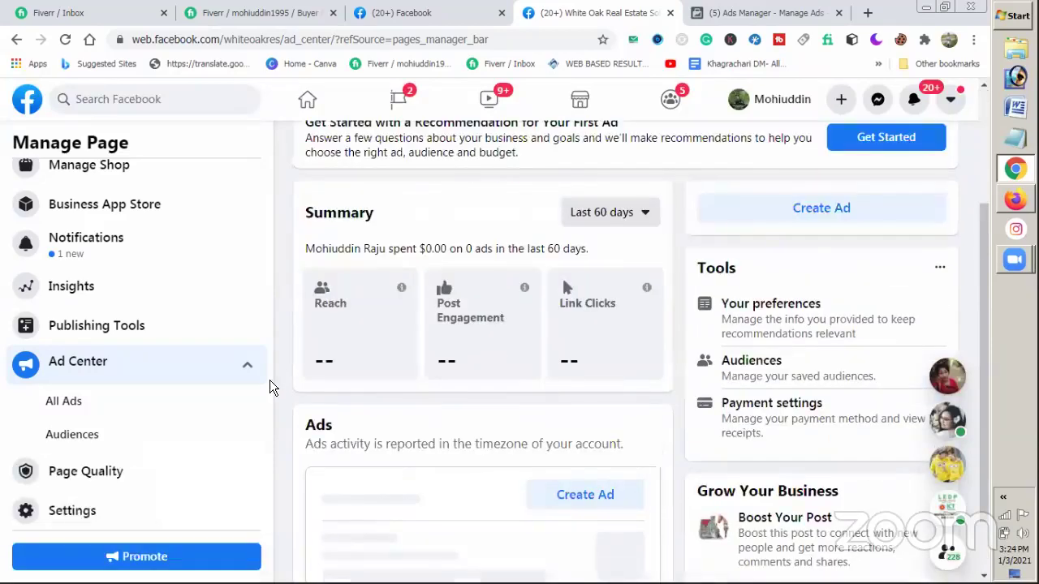
scroll(264, 244, "up", 2)
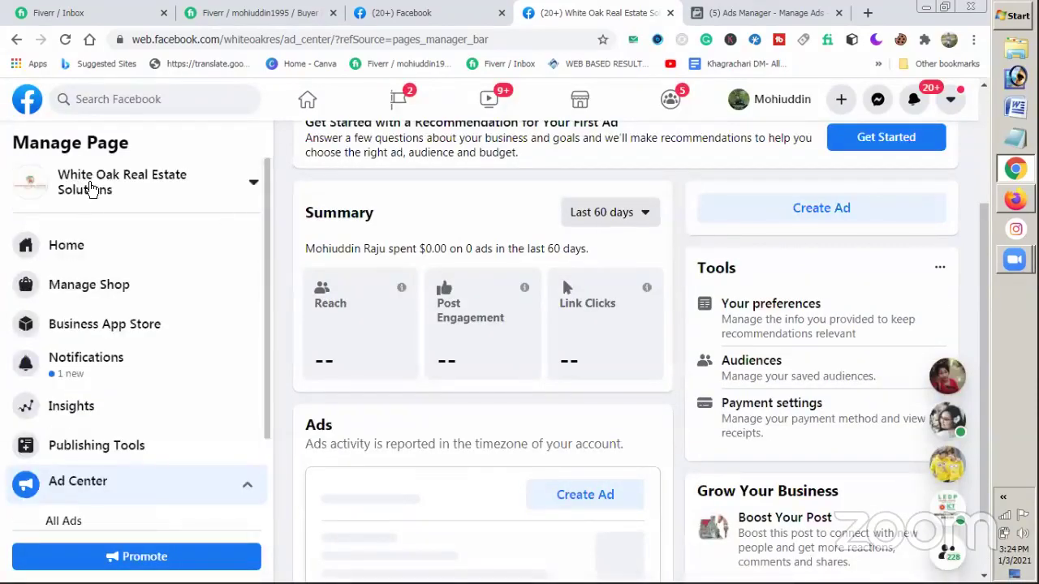
left_click(64, 256)
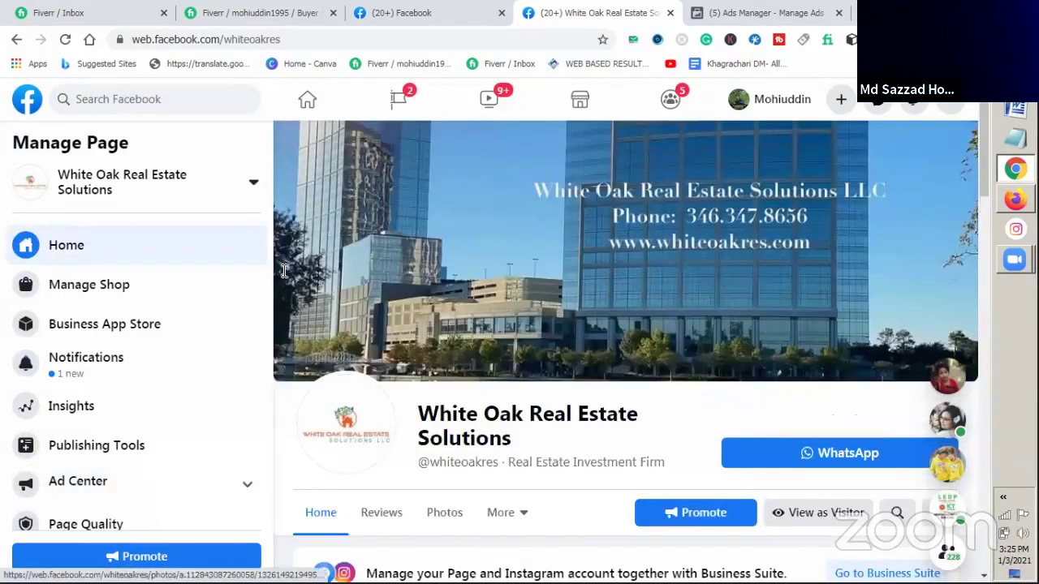
left_click_drag(513, 441, 438, 414)
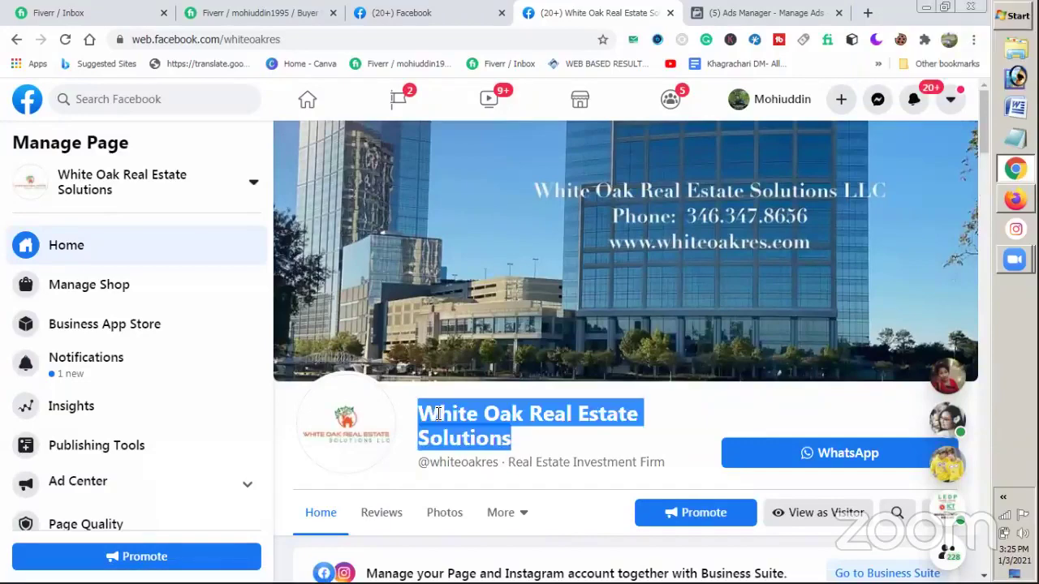
right_click(443, 416)
left_click(472, 428)
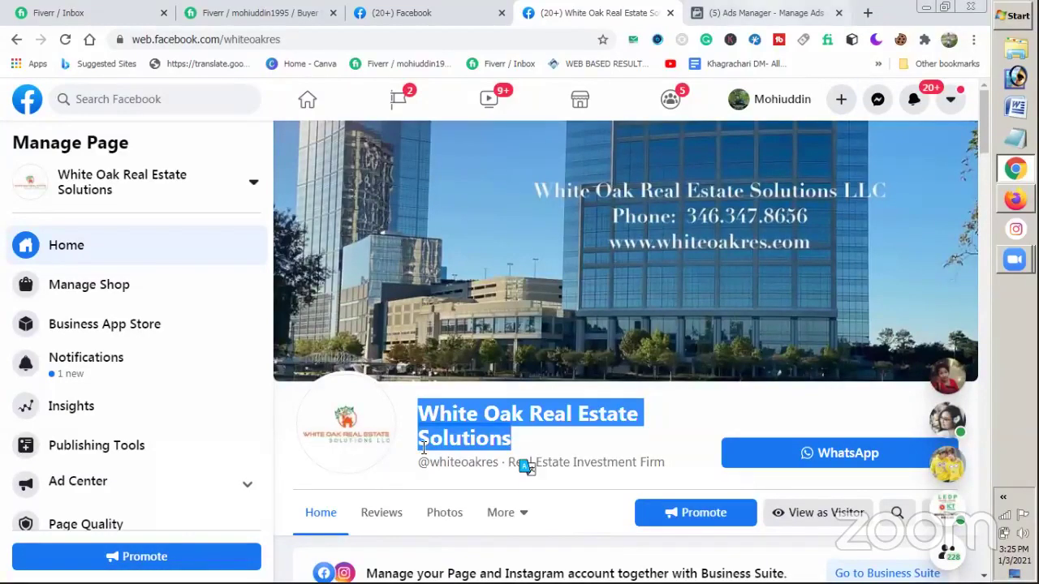
key("ctrl+Tab")
left_click(432, 416)
- Paste 'White Oak Real Estate Solutions' as the campaign name
right_click(432, 410)
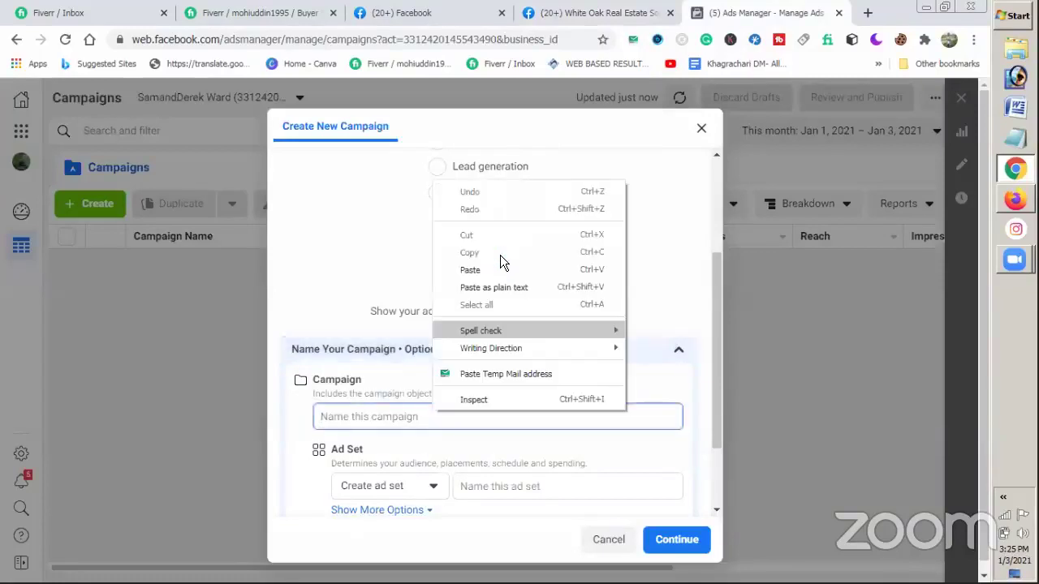
left_click(470, 270)
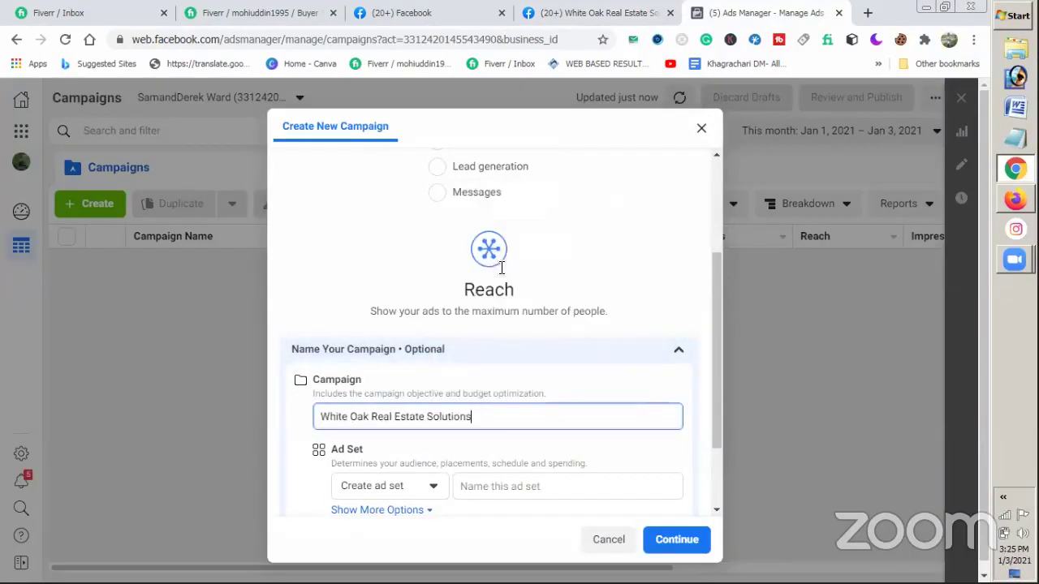
left_click_drag(714, 402, 714, 463)
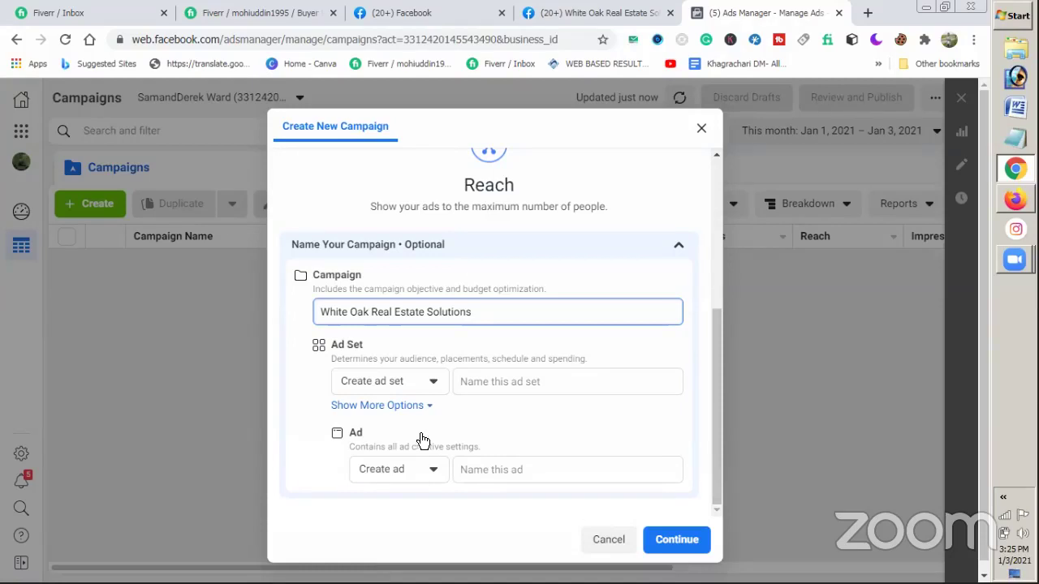
- Name the new ad set 'White Oak Real Estate Solutions' by pasting the copied page name
left_click(430, 383)
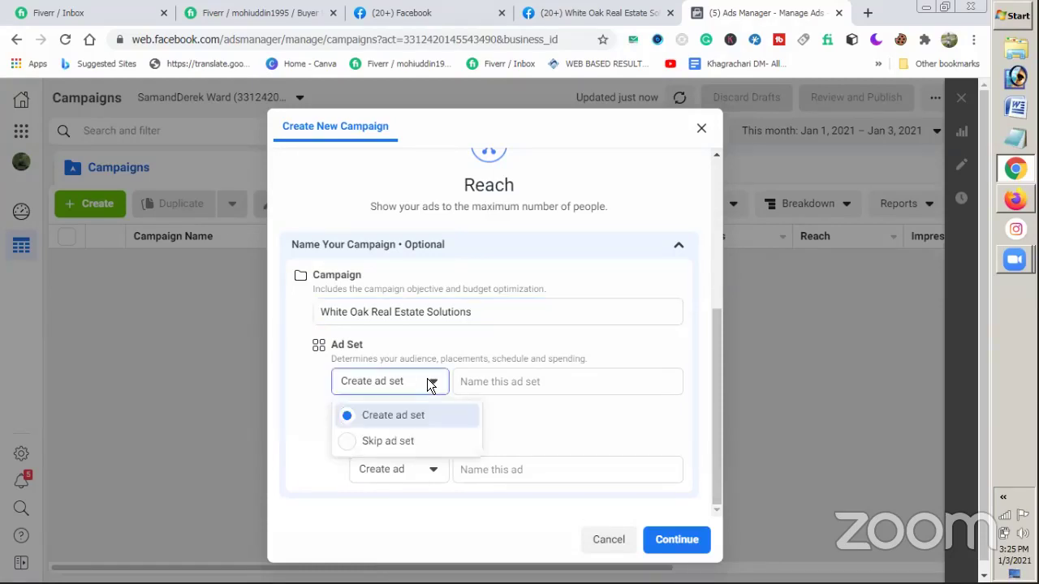
key("Escape")
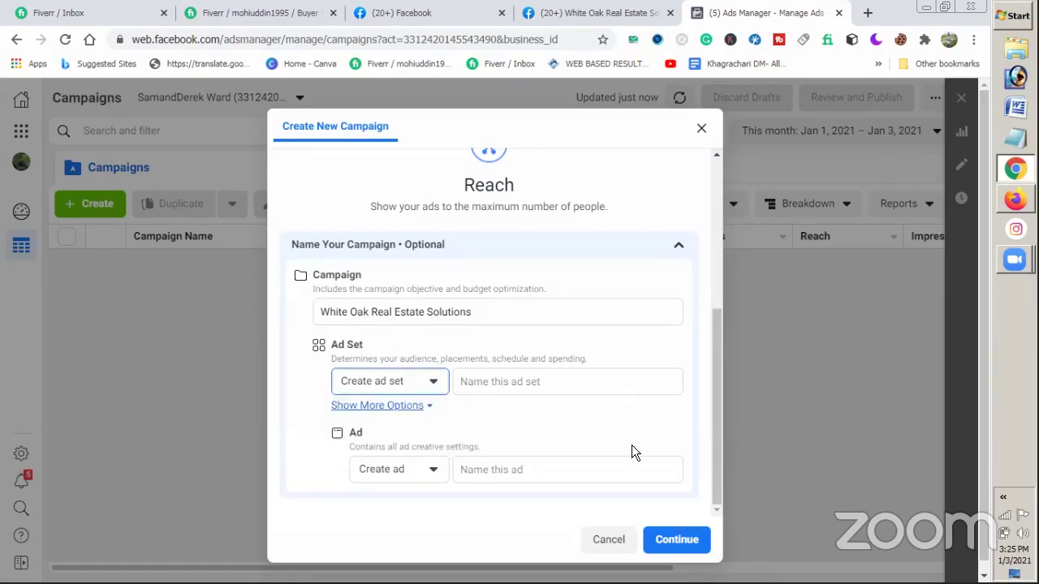
left_click(724, 398)
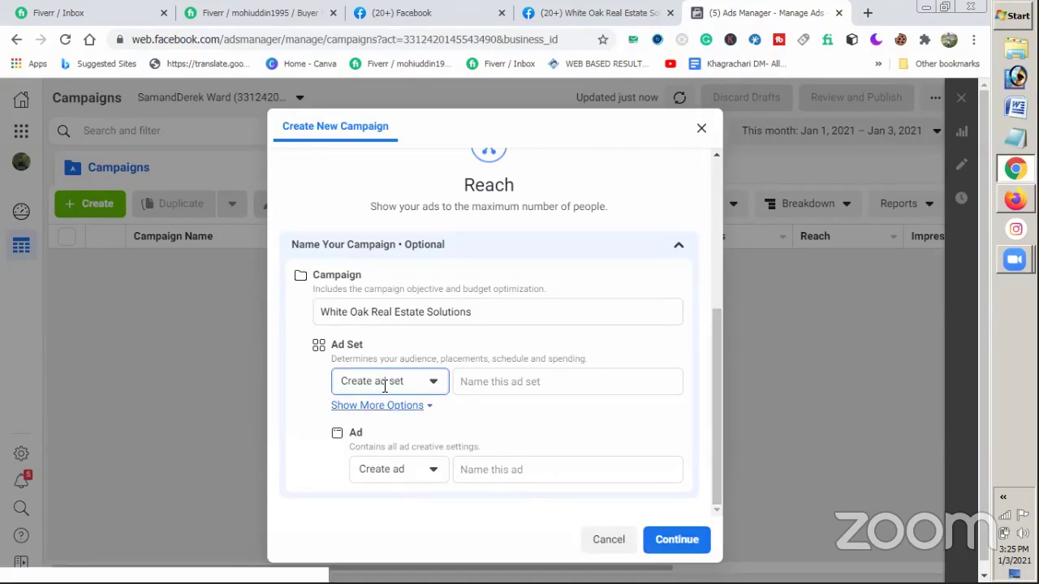
left_click(431, 381)
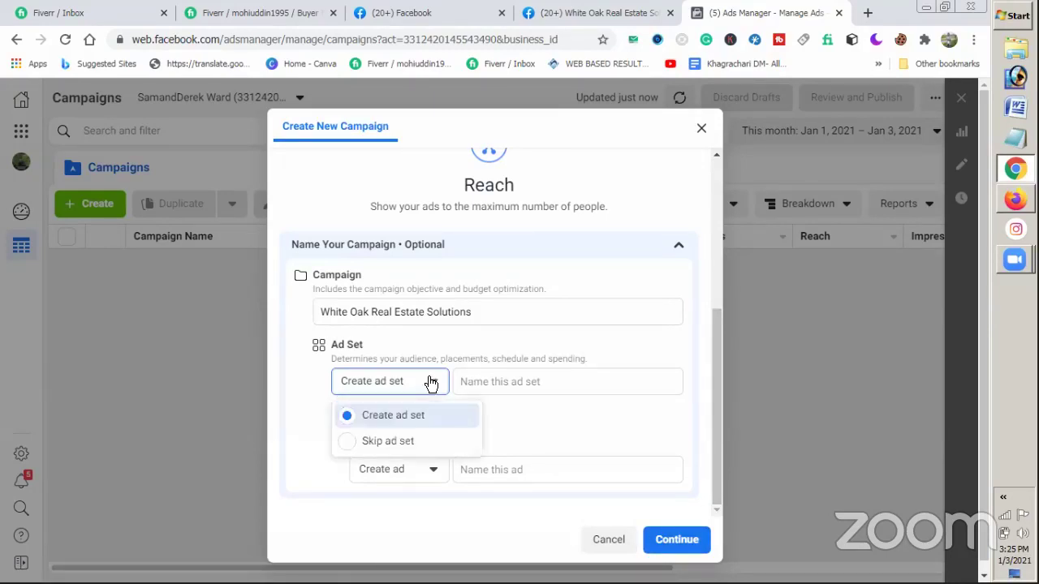
left_click(512, 381)
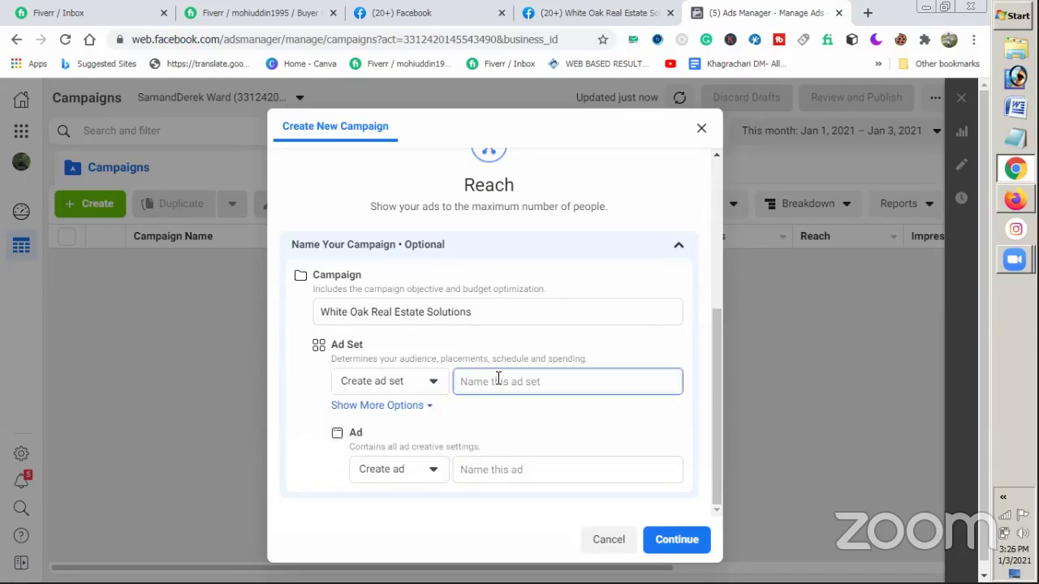
right_click(498, 380)
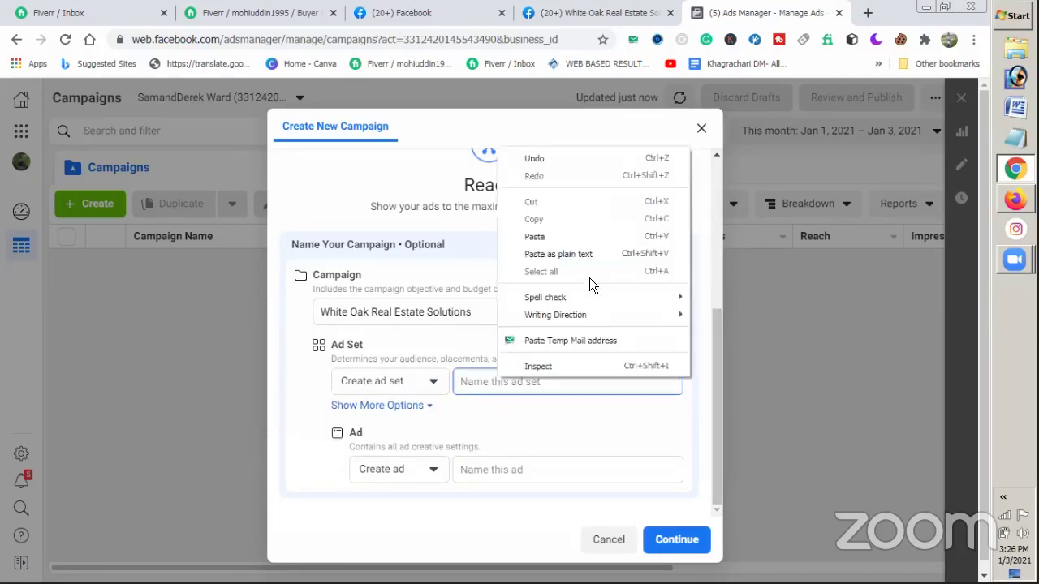
left_click(628, 258)
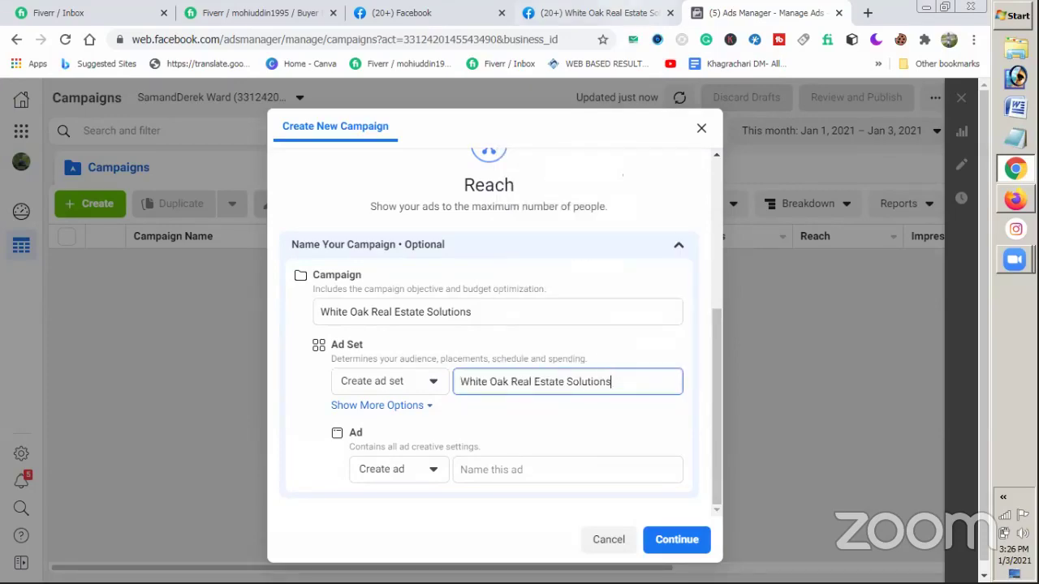
key("ctrl+shift+Tab")
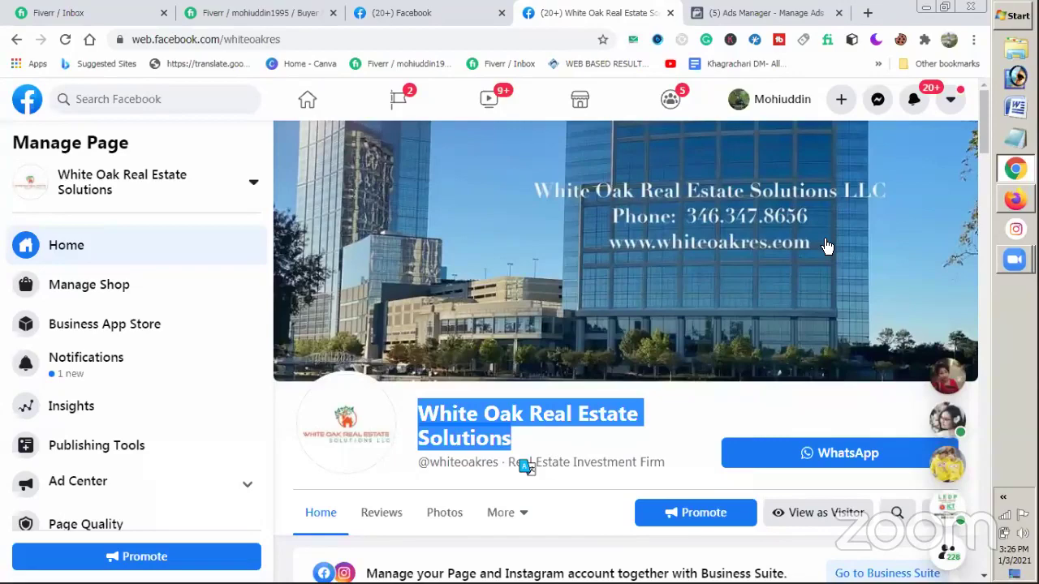
- Copy the foreclosure post publisher's profile name from Facebook and return to Ads Manager
scroll(684, 375, "down", 4)
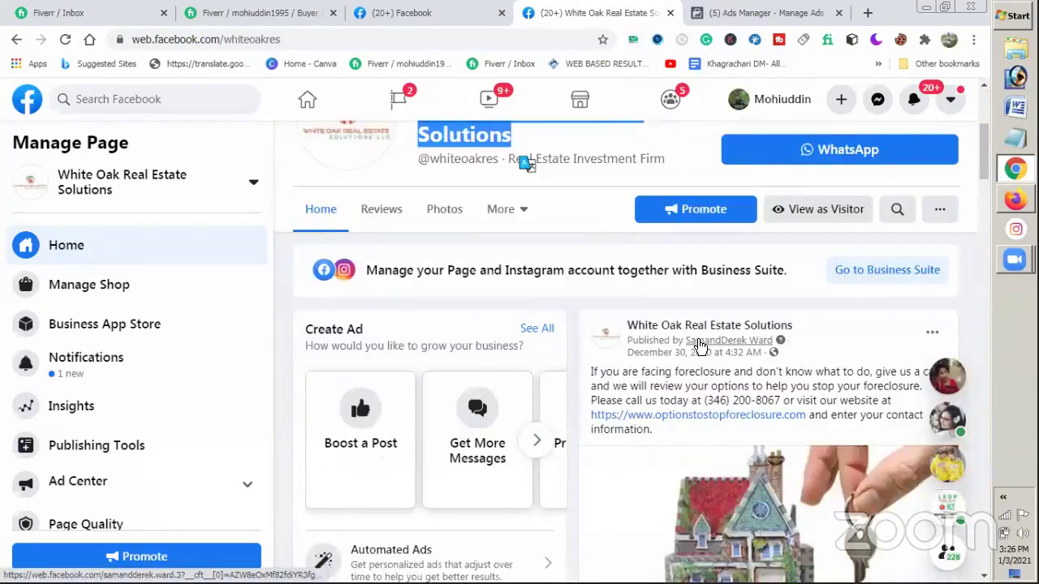
left_click(704, 342)
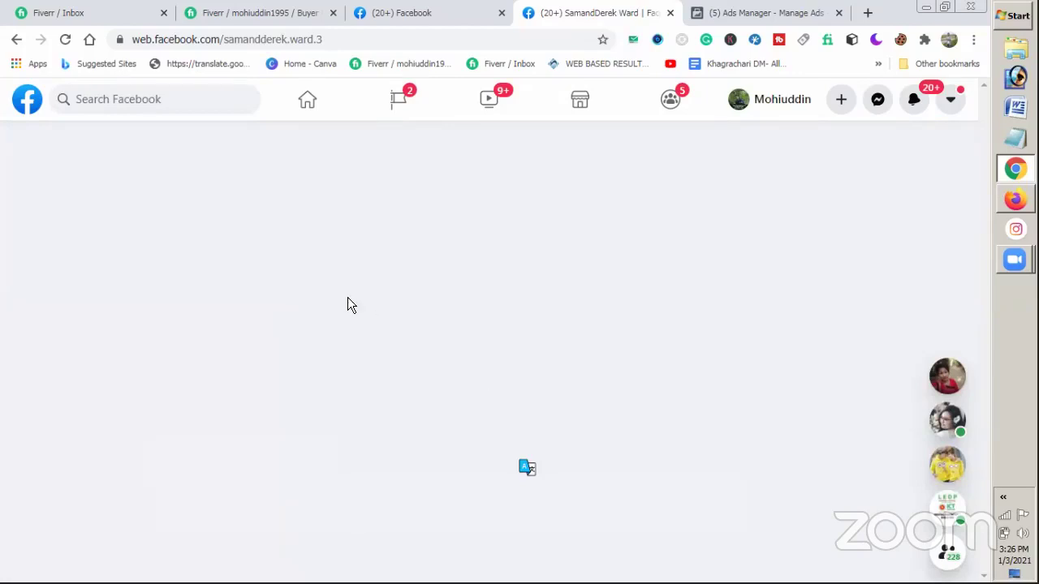
triple_click(381, 292)
right_click(395, 292)
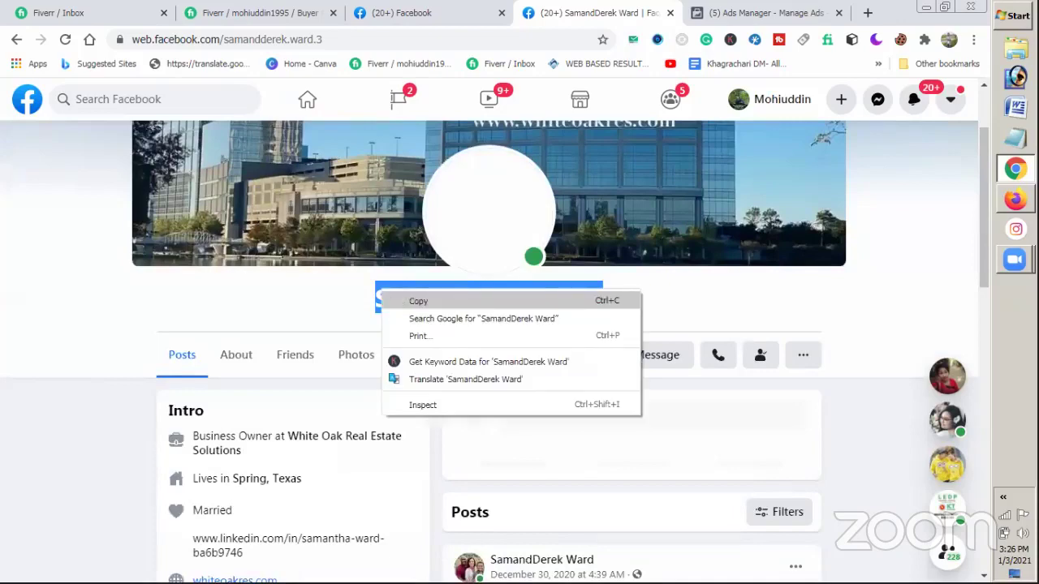
left_click(418, 301)
key("ctrl+Tab")
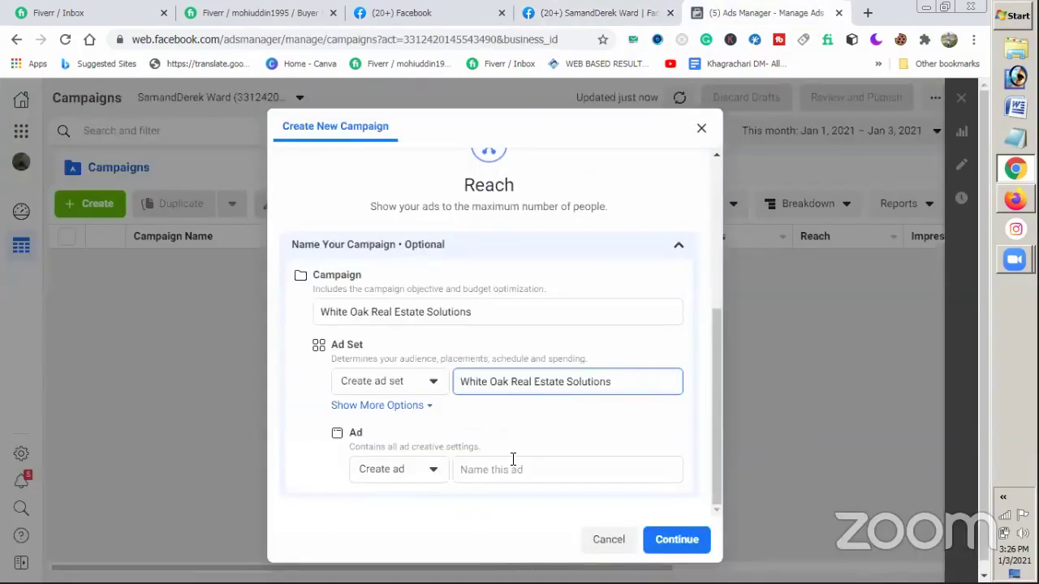
- Paste the page owner's copied name into the Ad Set name field
left_click(511, 471)
right_click(592, 321)
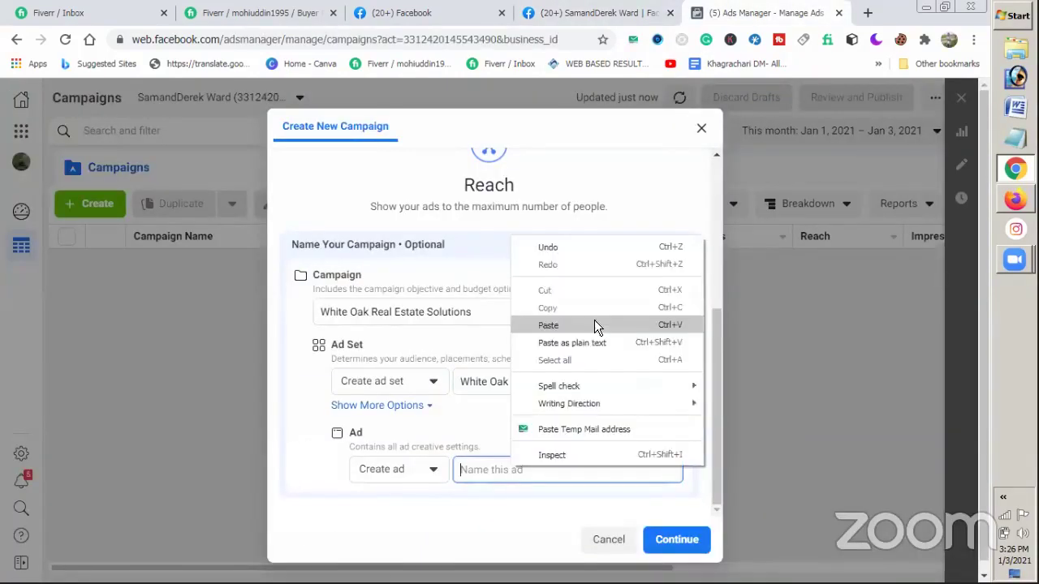
left_click(548, 325)
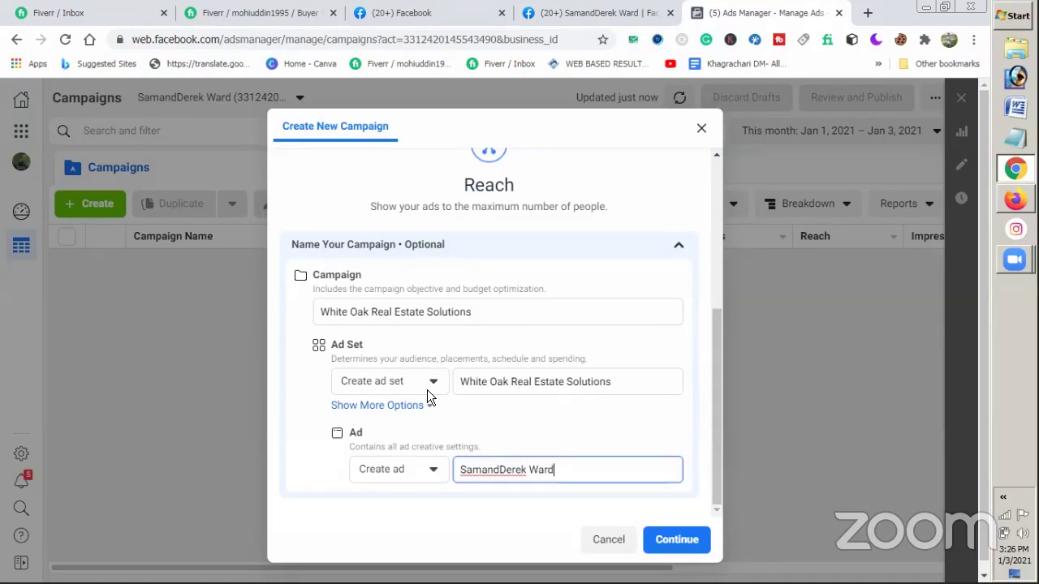
left_click(560, 375)
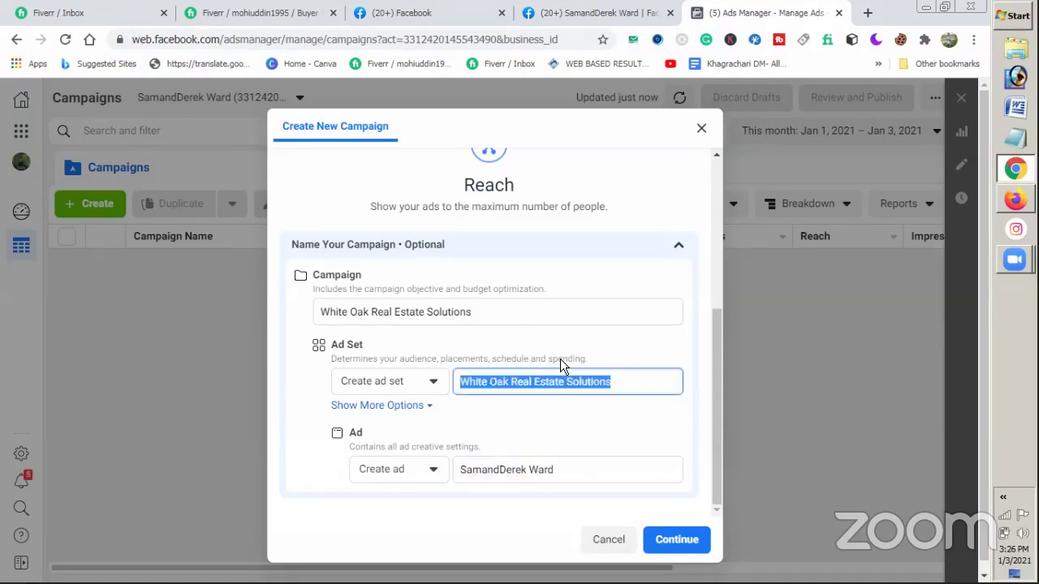
right_click(559, 374)
left_click(580, 383)
key("shift+F10")
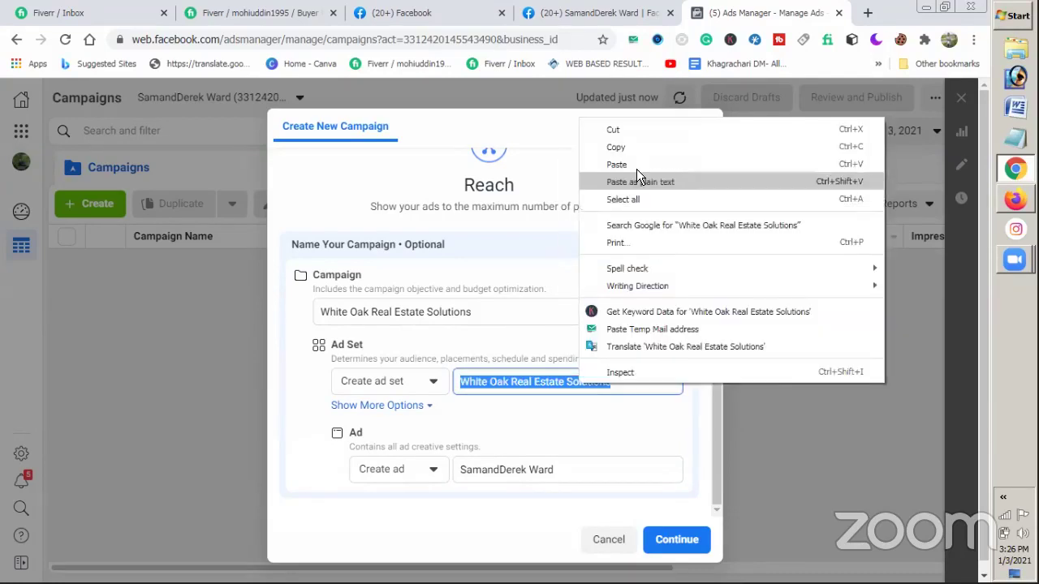
key("Escape")
key("ctrl+z")
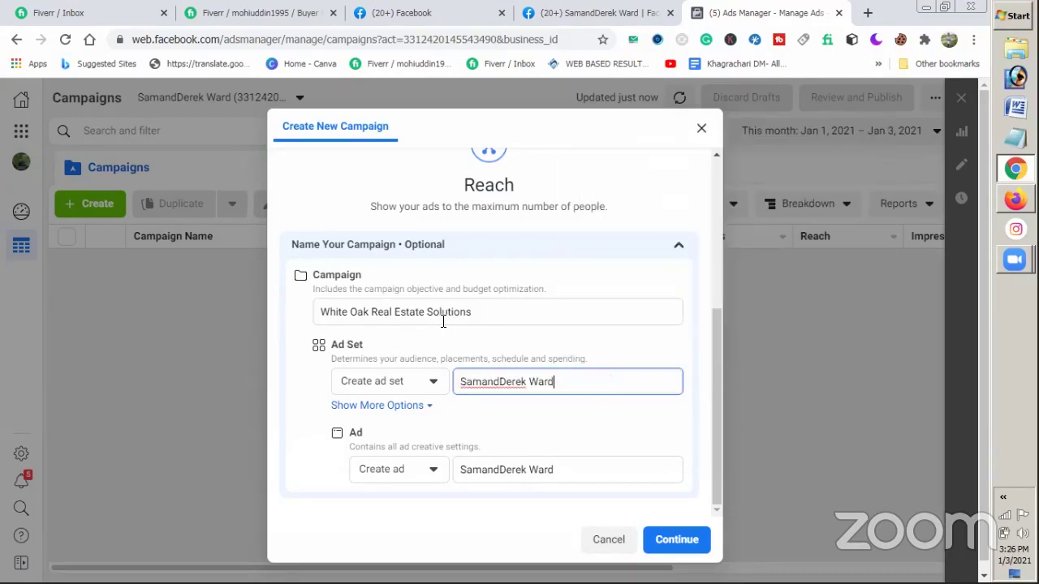
- Undo an accidental paste over the campaign name and finish the ad set name
triple_click(365, 312)
right_click(367, 312)
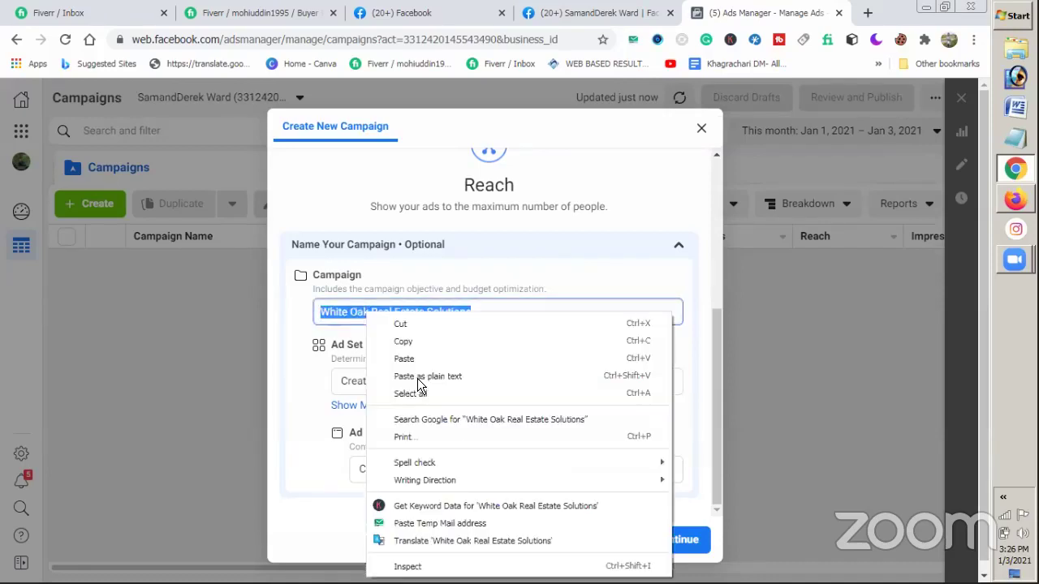
left_click(458, 358)
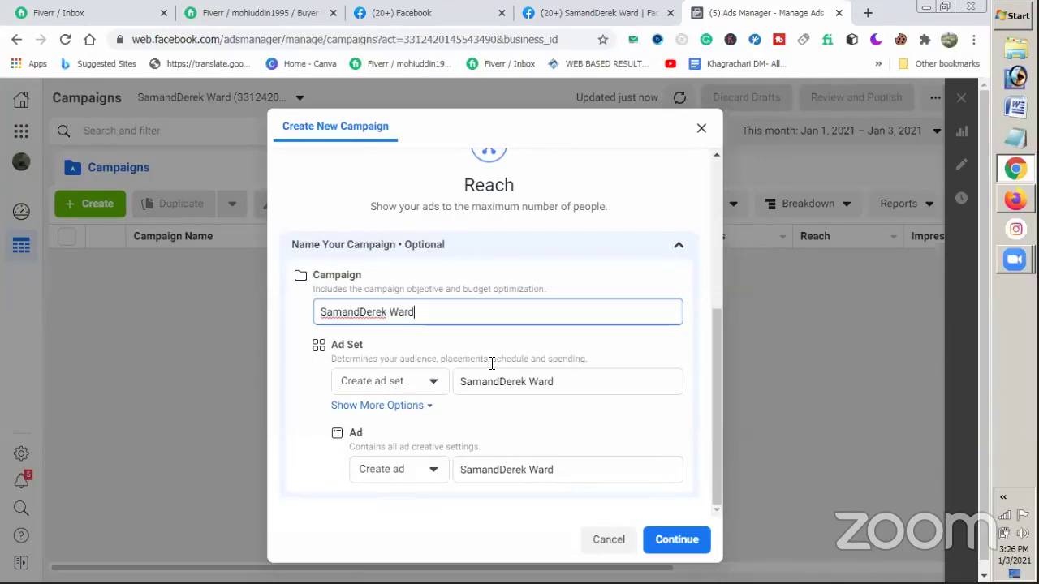
key("ctrl+z")
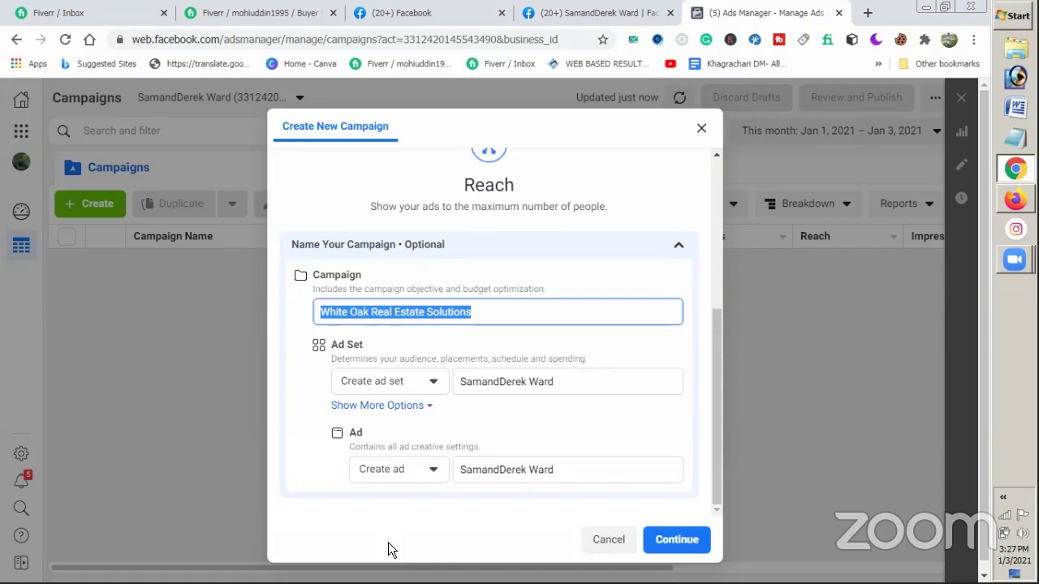
left_click(584, 381)
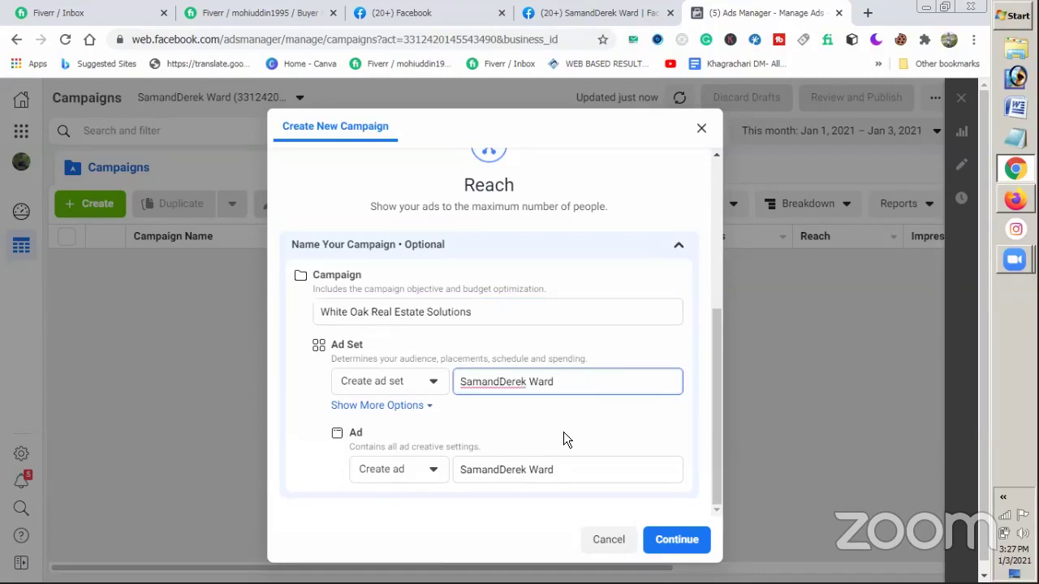
left_click(657, 402)
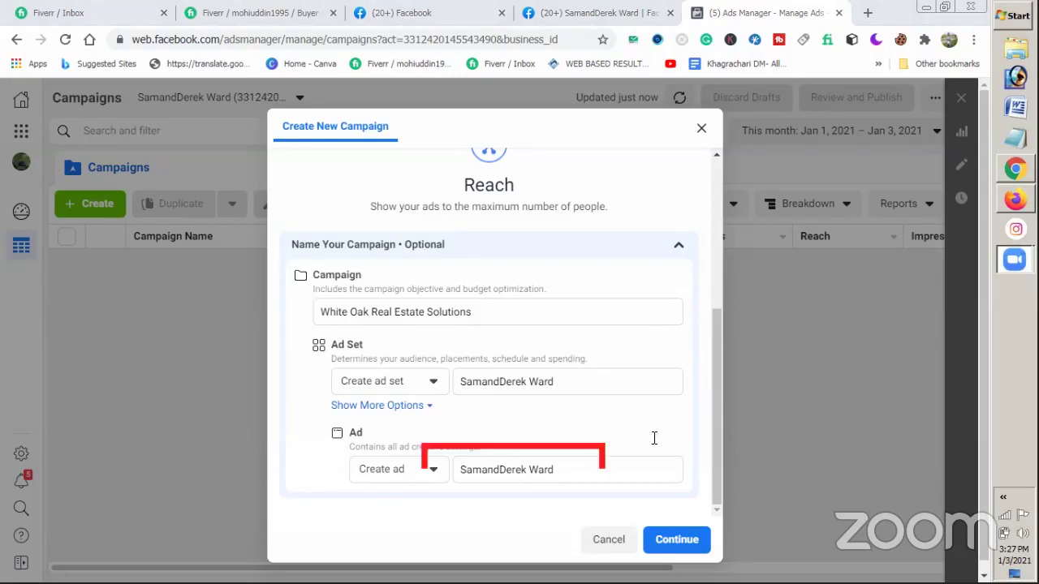
- Copy 'White Oak Real Estate Solutions' into the Ad name field and continue
triple_click(487, 313)
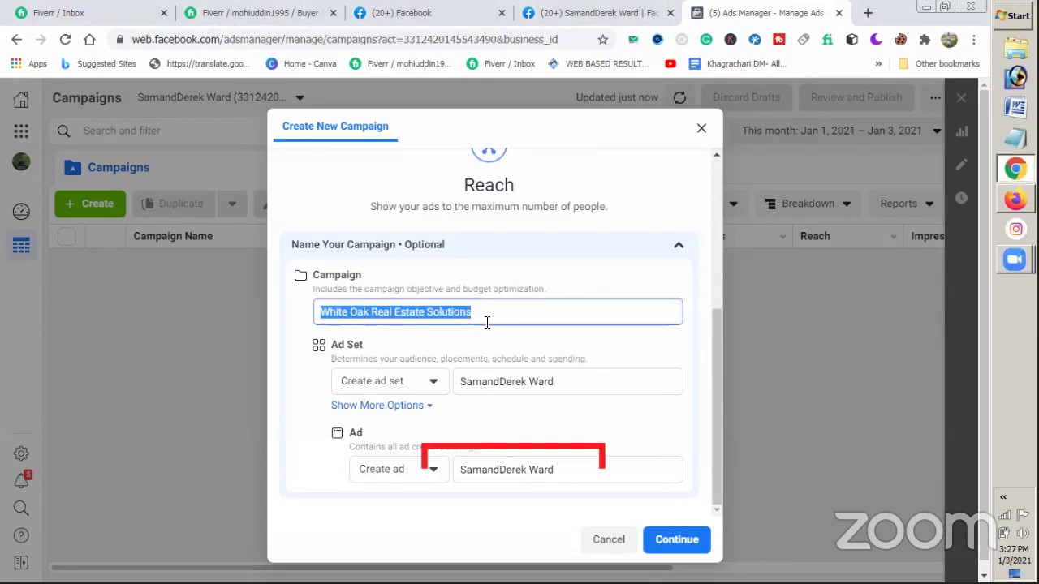
right_click(500, 353)
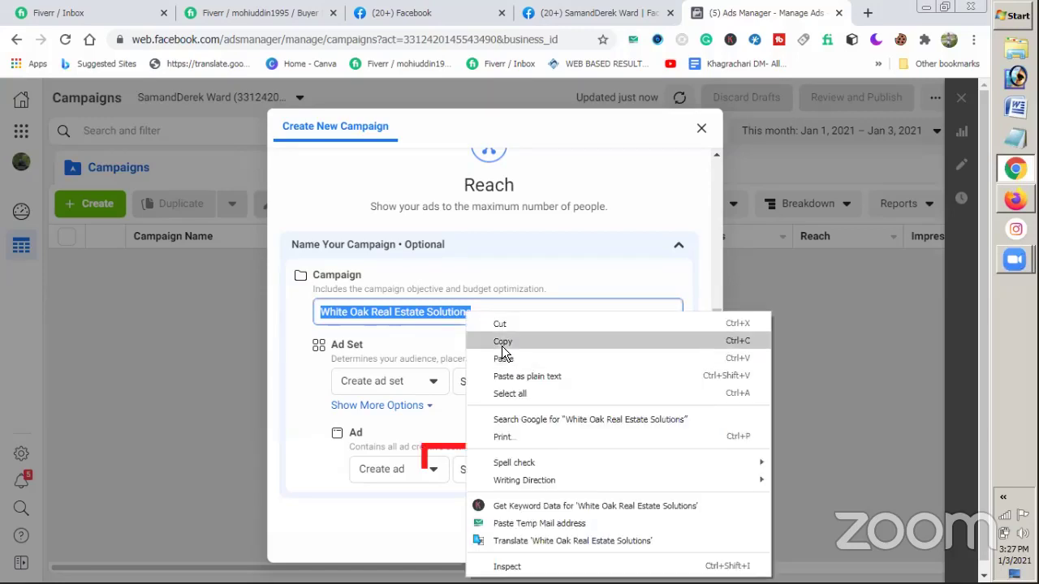
left_click(501, 343)
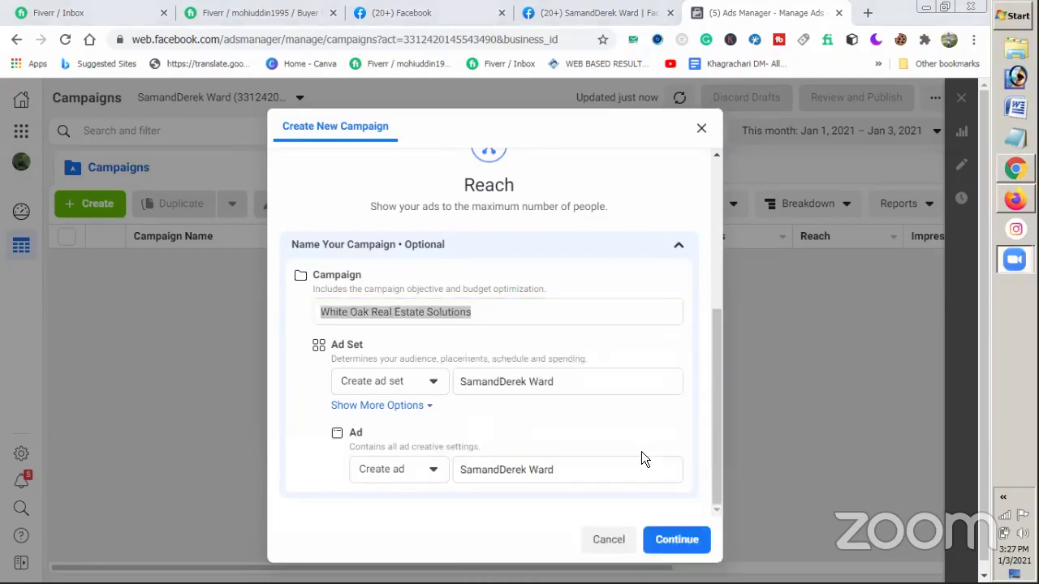
left_click(606, 469)
key("ctrl+a")
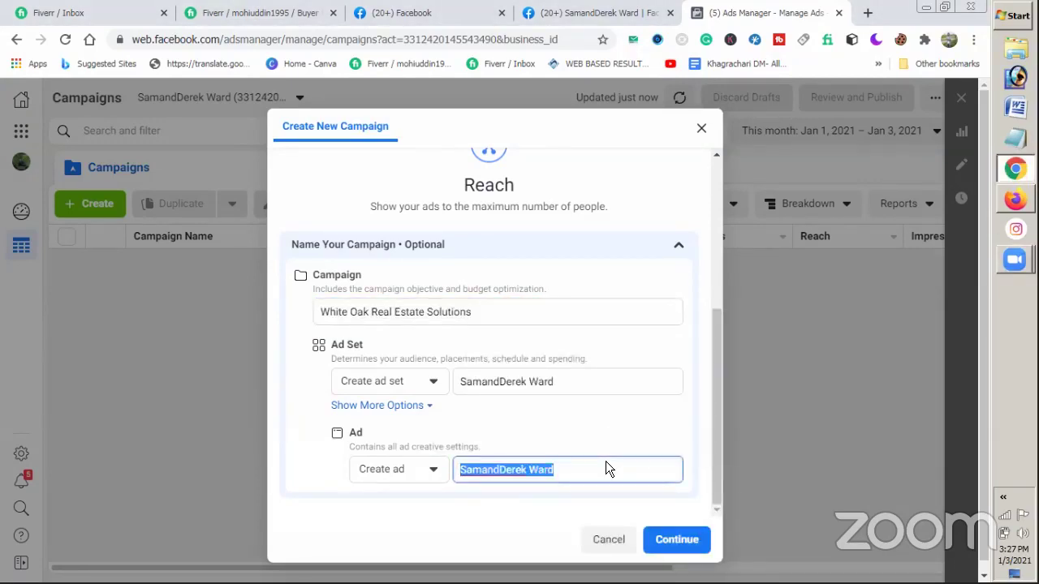
key("ctrl+v")
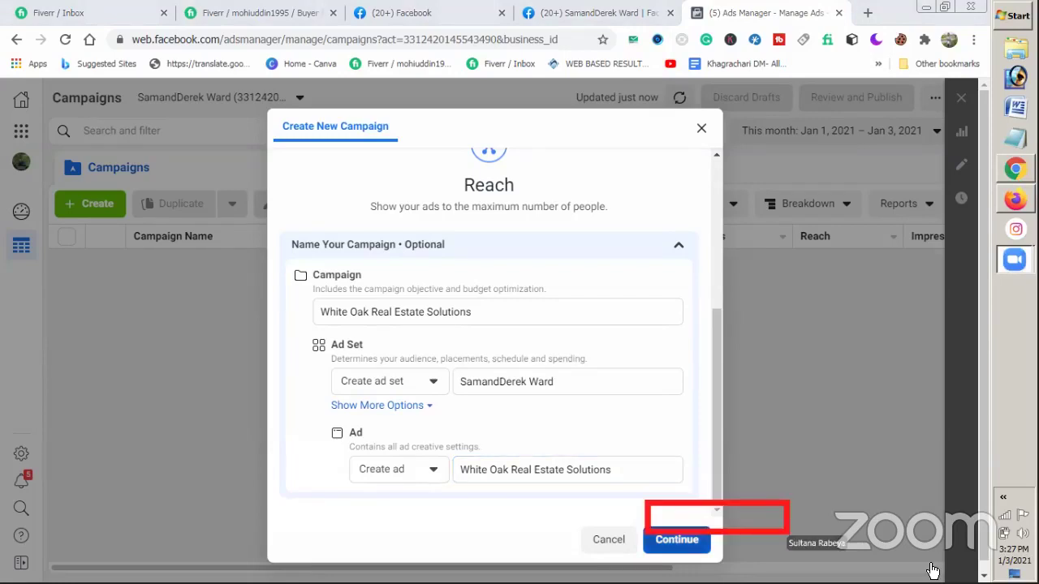
left_click(678, 542)
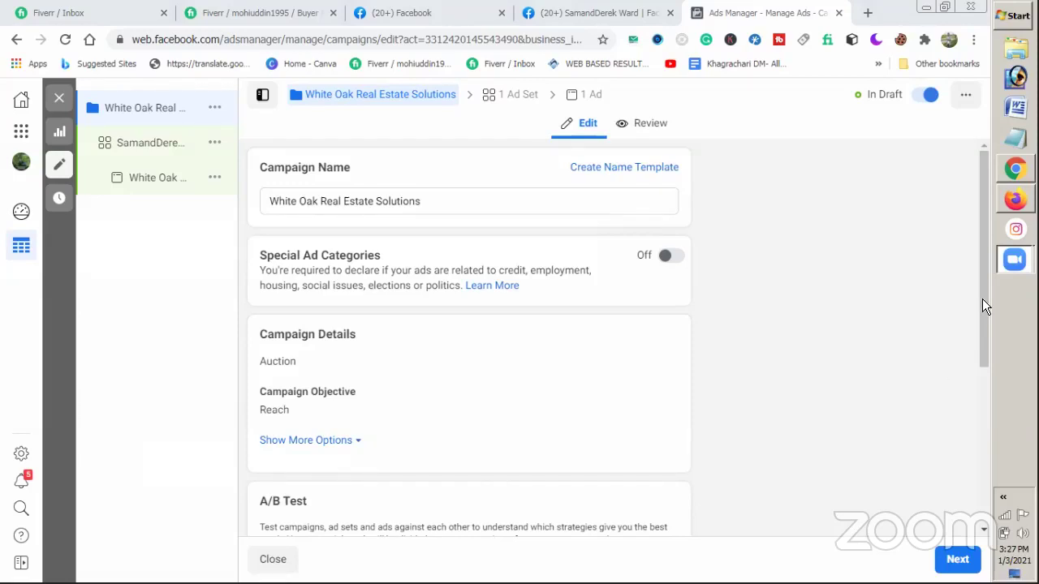
- Scroll the campaign form past Campaign Details and A/B Test to Campaign Budget Optimization
left_click_drag(984, 303, 984, 317)
scroll(980, 328, "down", 1)
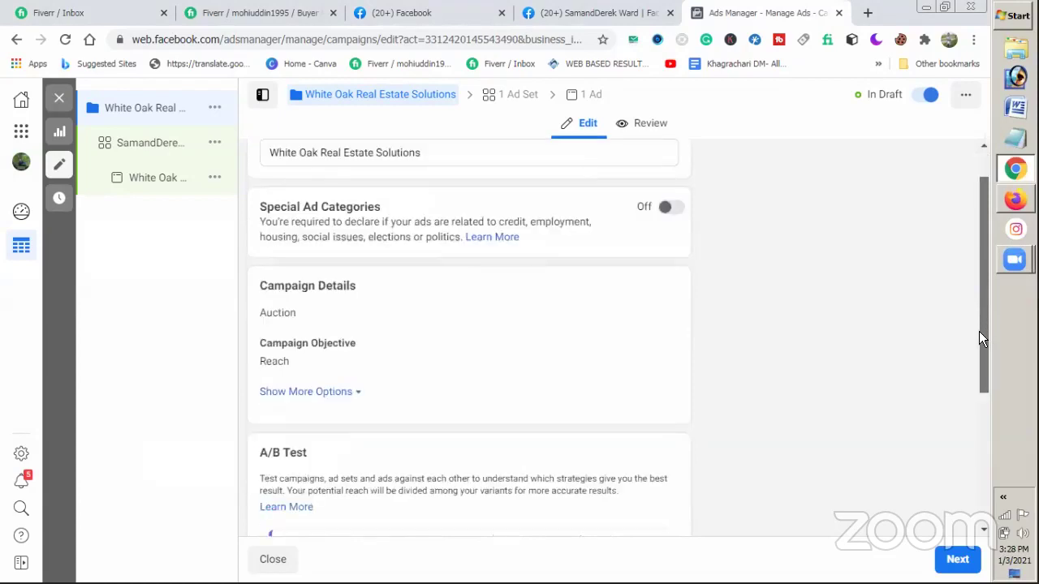
scroll(978, 353, "down", 1)
scroll(975, 374, "down", 1)
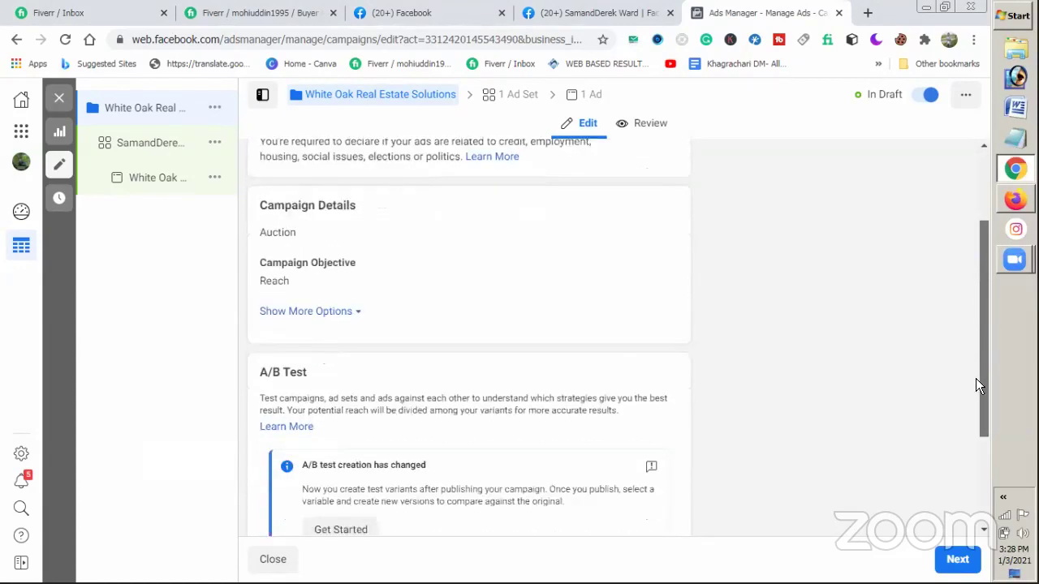
scroll(975, 389, "down", 1)
scroll(978, 406, "down", 1)
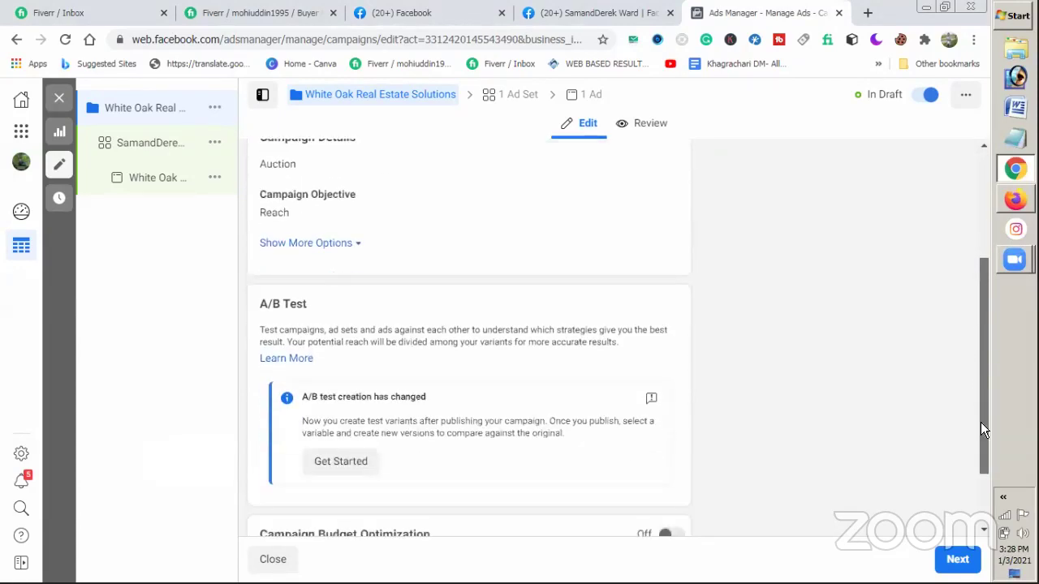
scroll(984, 438, "down", 1)
scroll(1003, 480, "down", 1)
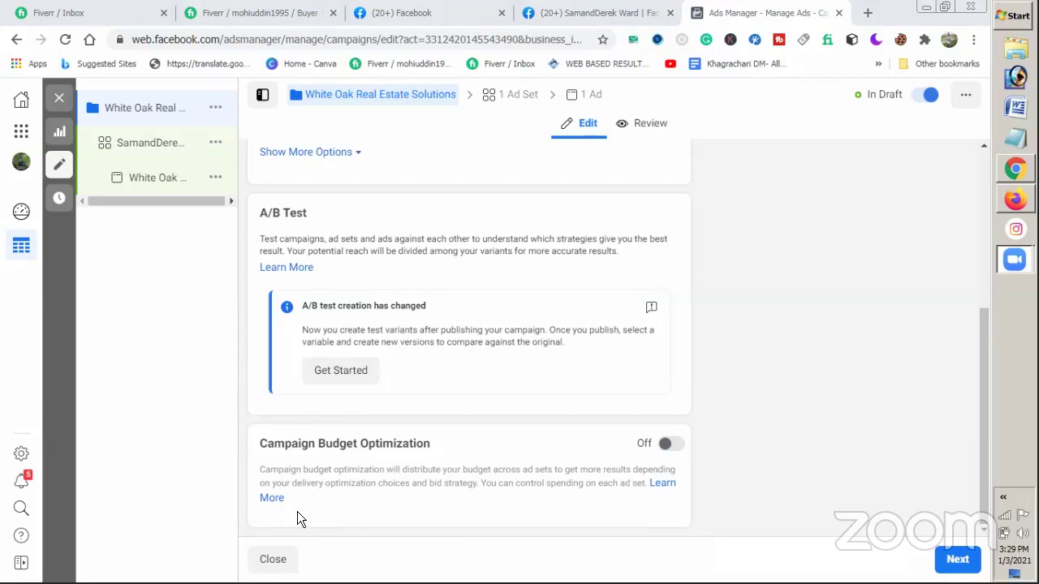
left_click(981, 370)
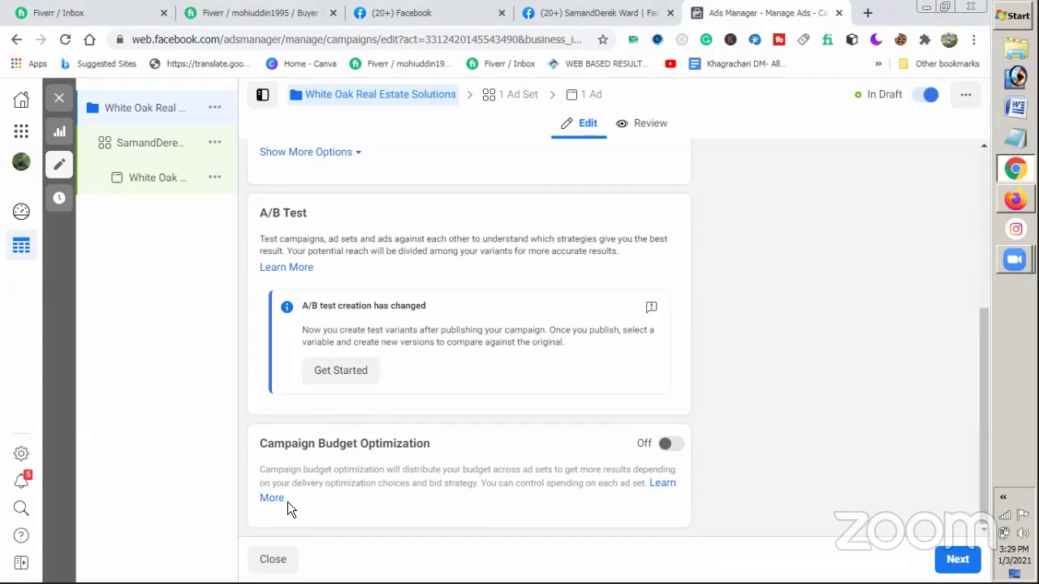
- Turn on Campaign Budget Optimization, show more options and keep a $5.00 Daily Budget
left_click(670, 448)
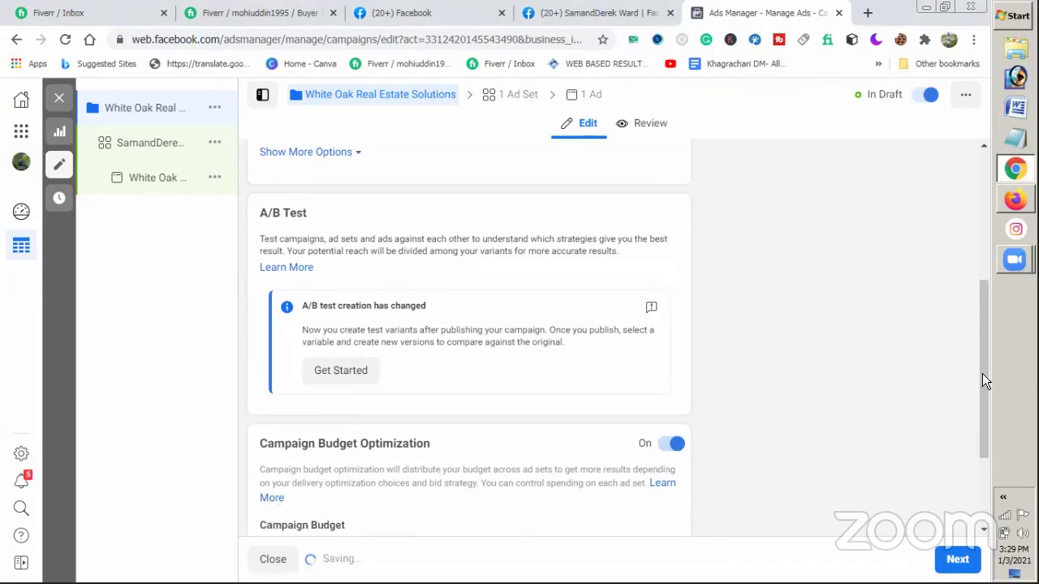
left_click_drag(981, 373, 983, 396)
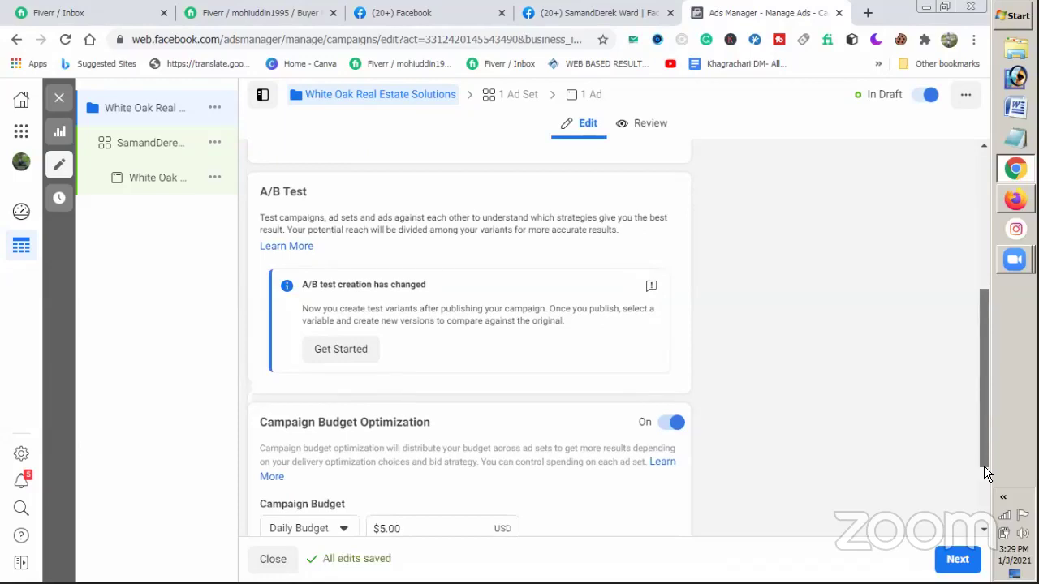
scroll(986, 474, "down", 2)
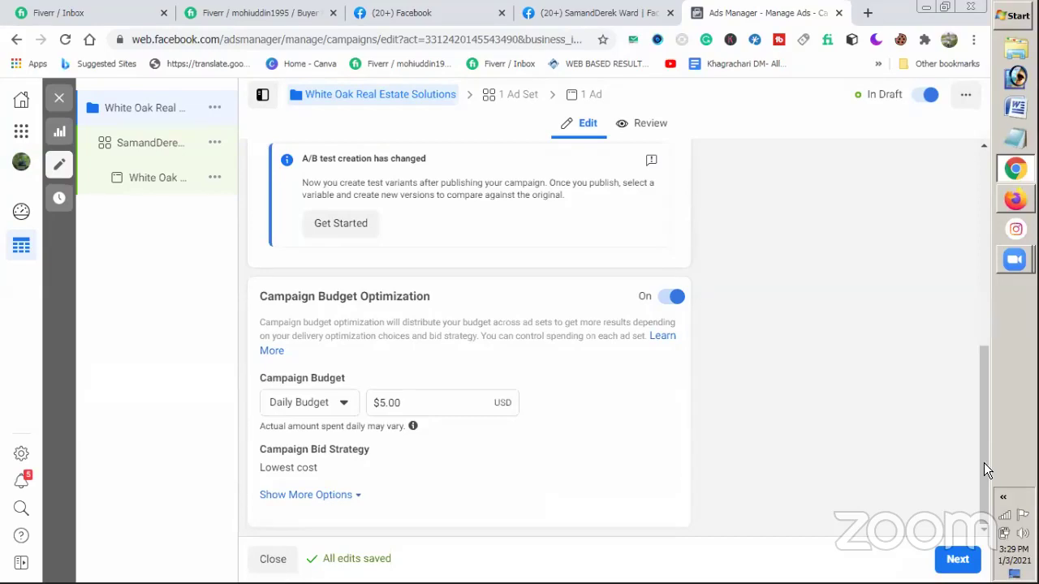
left_click(336, 495)
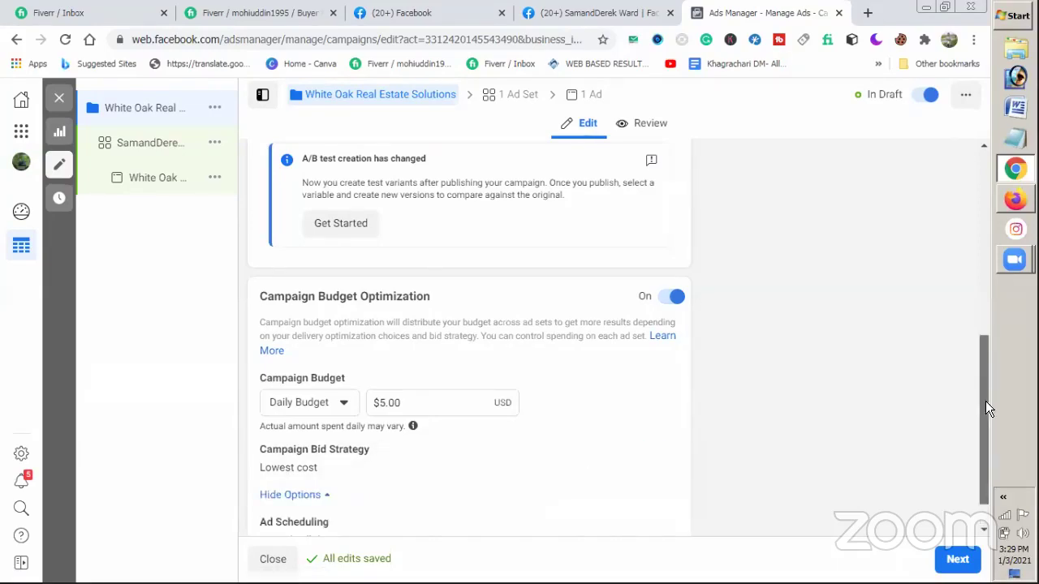
scroll(978, 440, "down", 1)
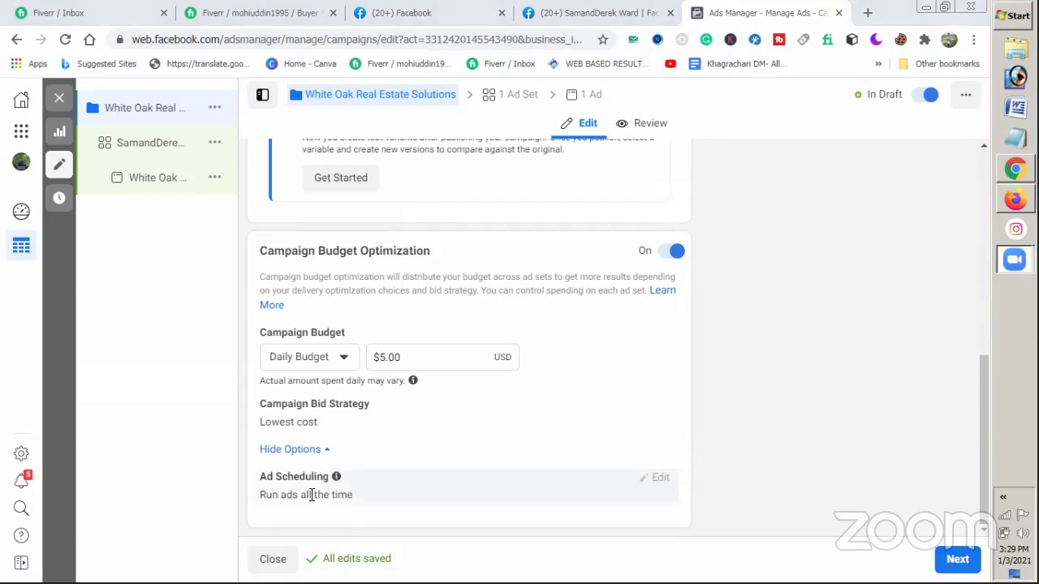
left_click(328, 361)
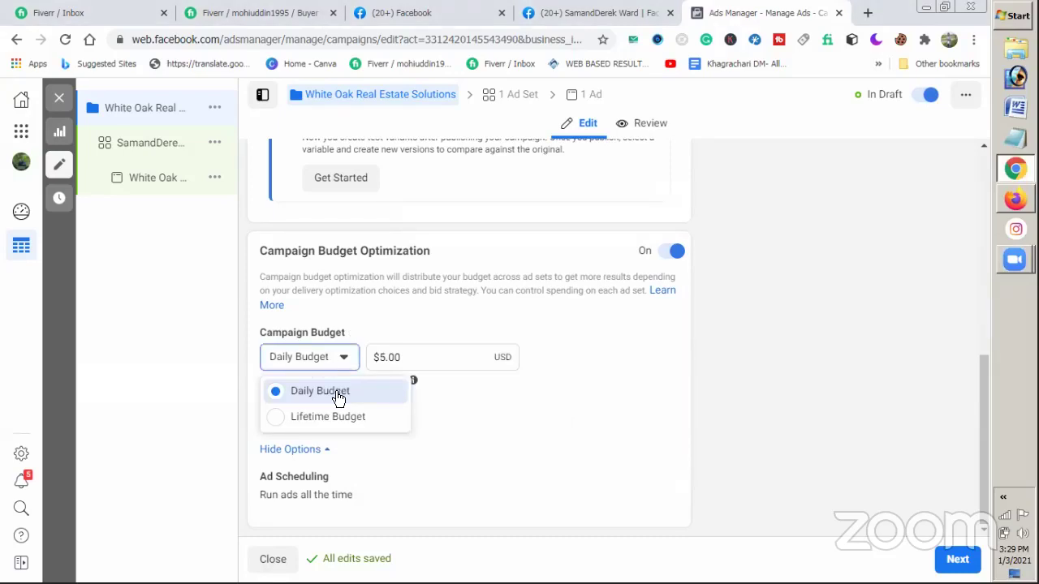
left_click(338, 396)
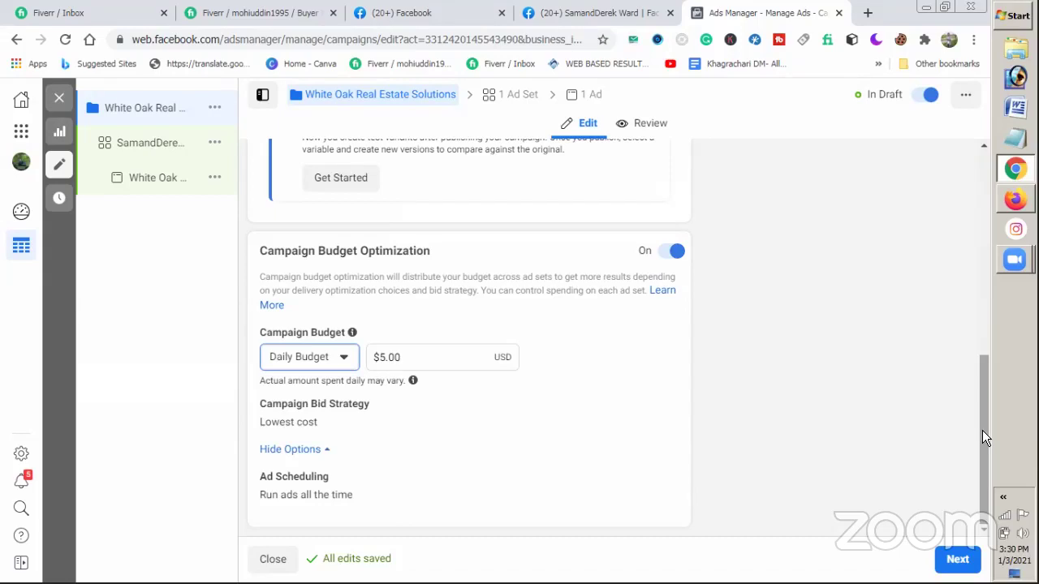
left_click(954, 560)
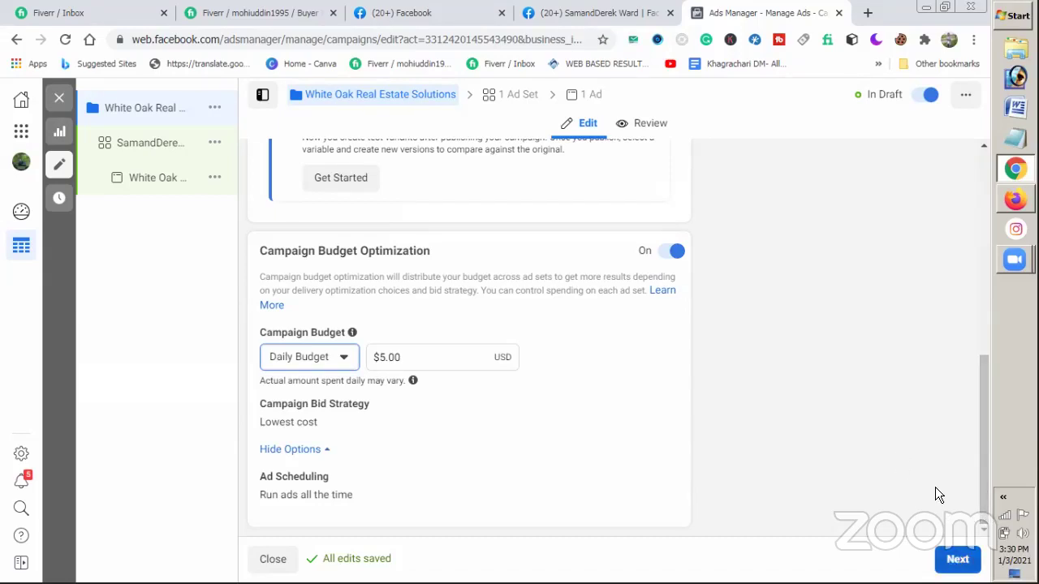
- Change the ad set's Facebook Page from ATLin60sec to White Oak Real Estate Solutions
left_click(954, 560)
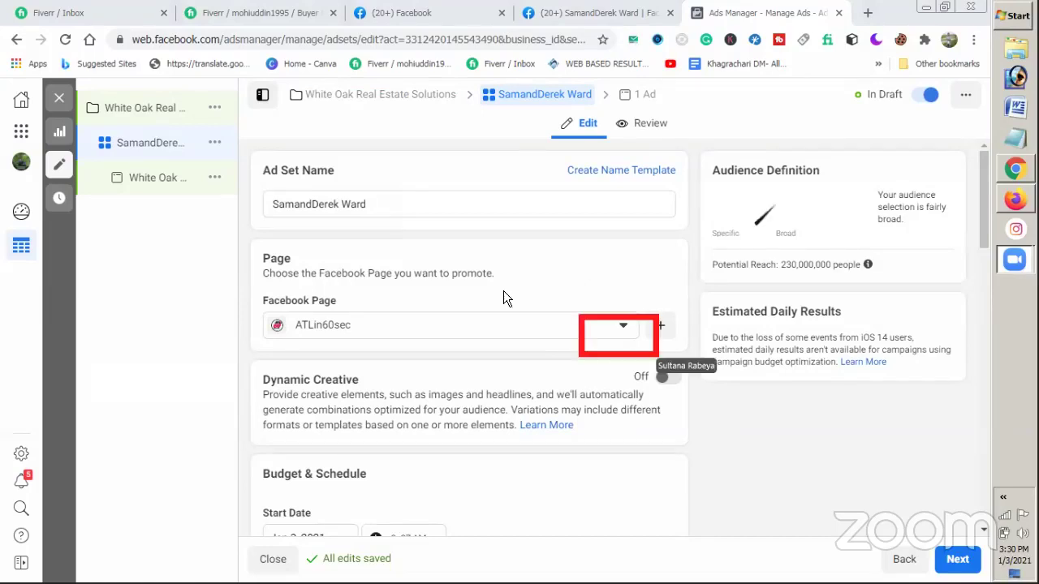
left_click(621, 327)
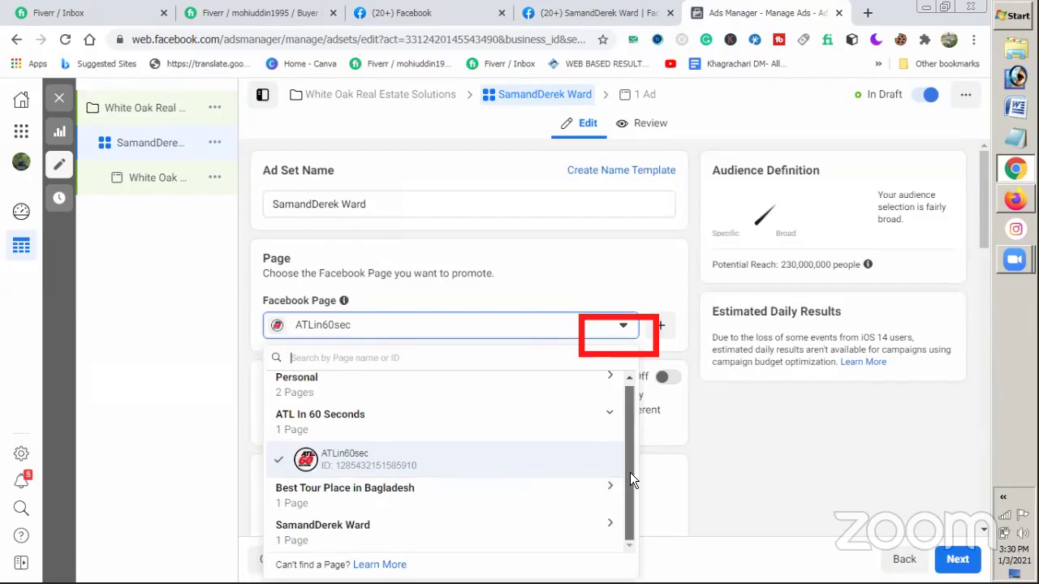
left_click(316, 531)
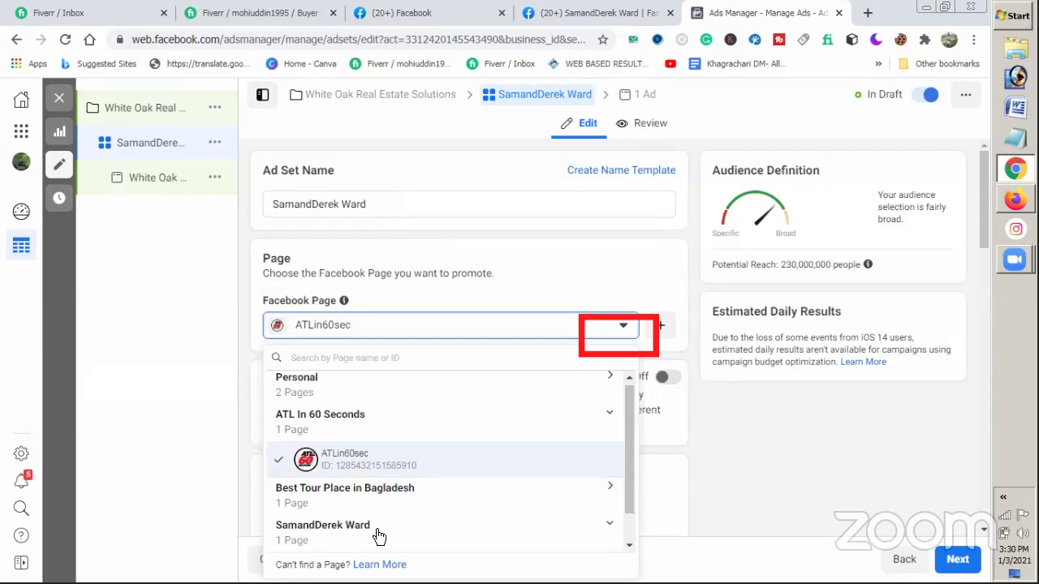
left_click(304, 540)
left_click(397, 529)
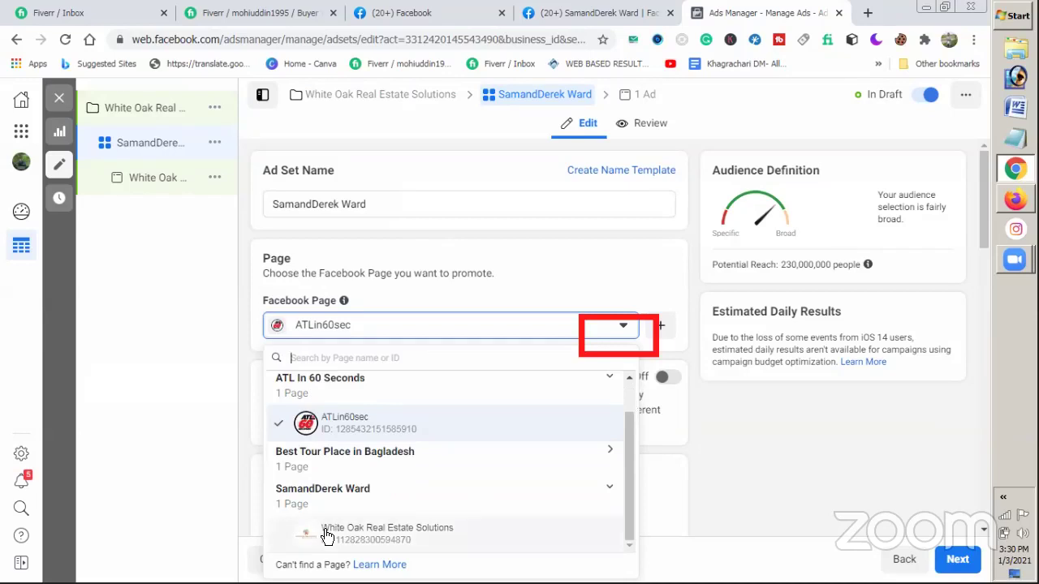
left_click(325, 531)
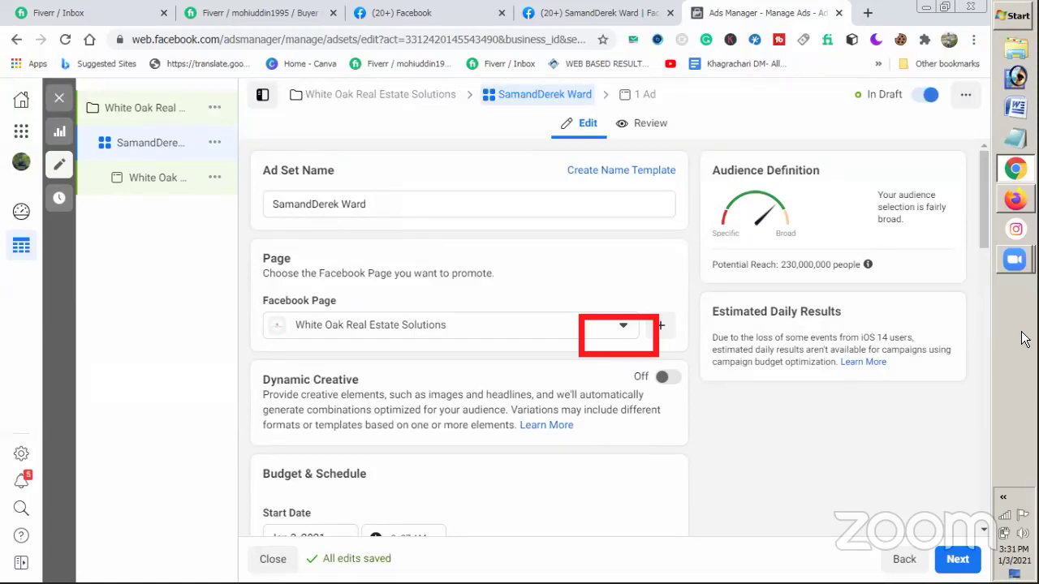
- Pick January 4, 2021 as the ad set's start date in Budget & Schedule
scroll(979, 249, "down", 2)
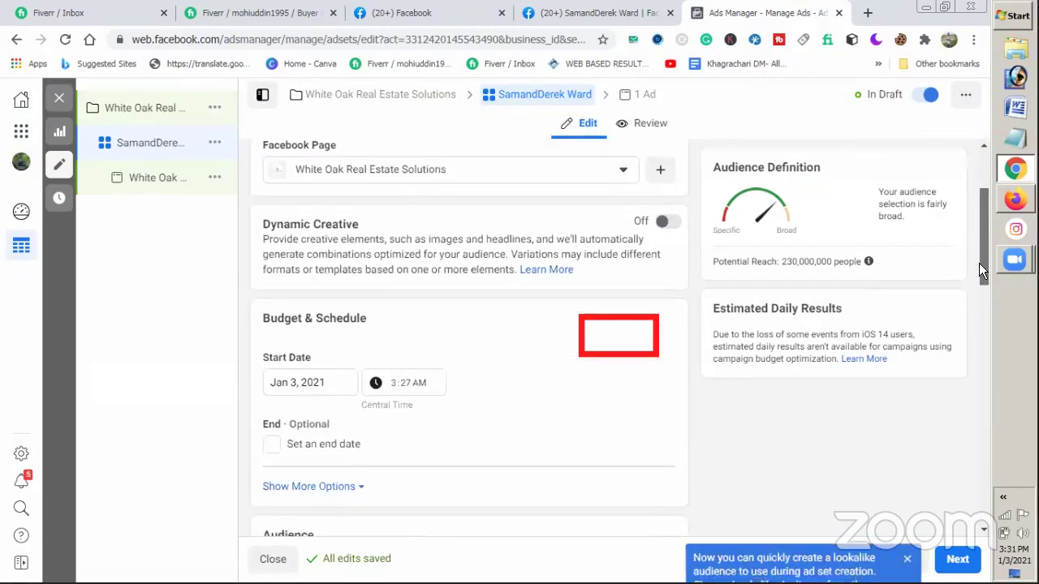
scroll(980, 274, "down", 1)
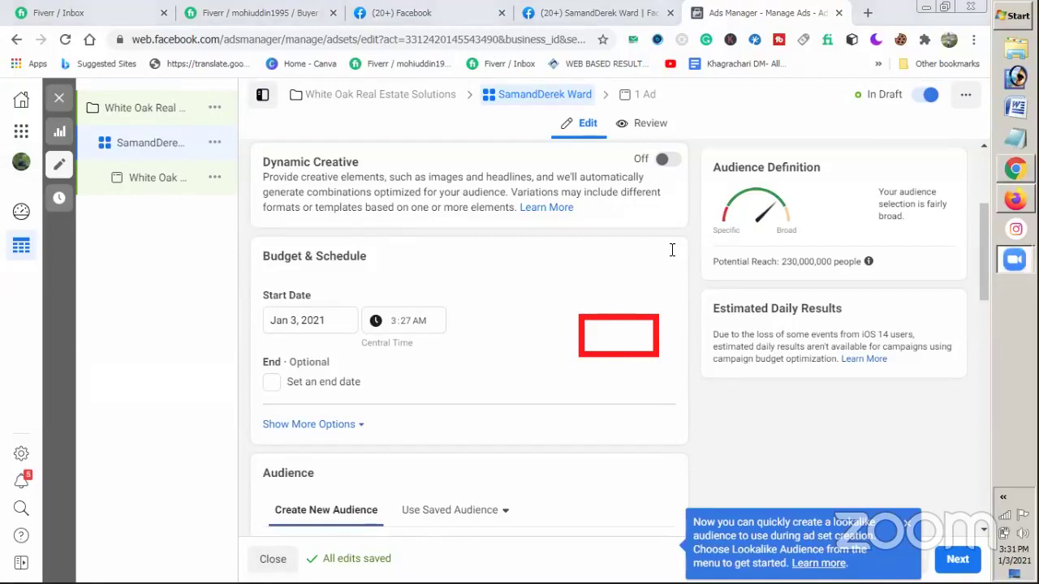
left_click(296, 321)
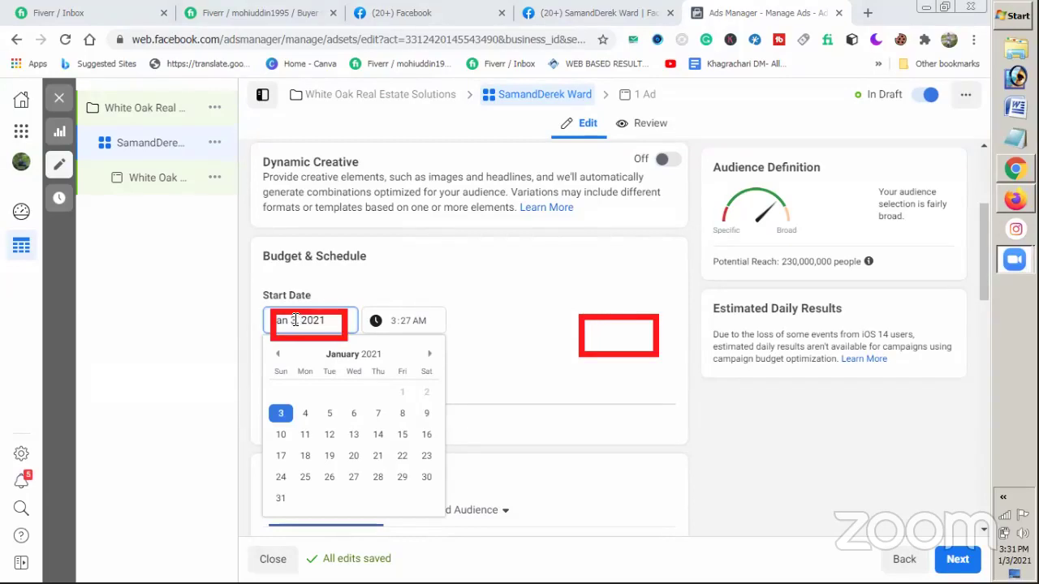
left_click(295, 323)
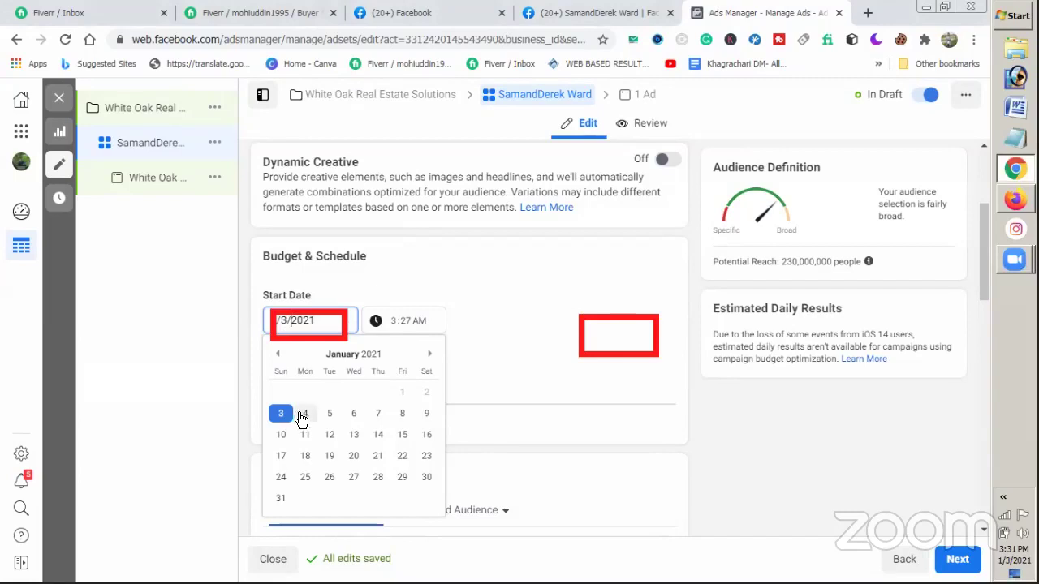
left_click(402, 325)
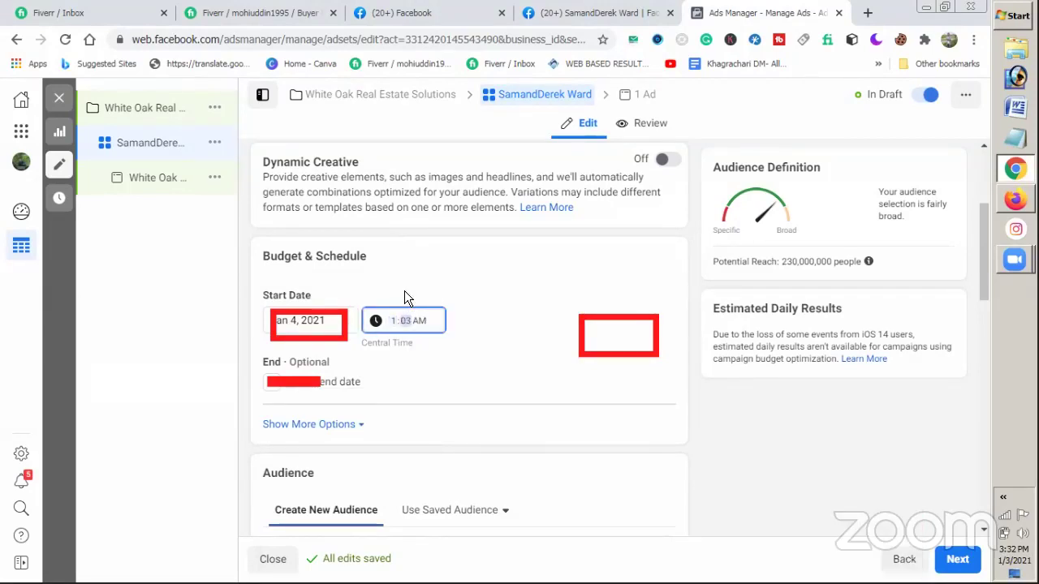
- Change the start time to 1:30 AM and add an end date of January 8, 2021
left_click(404, 322)
type("30")
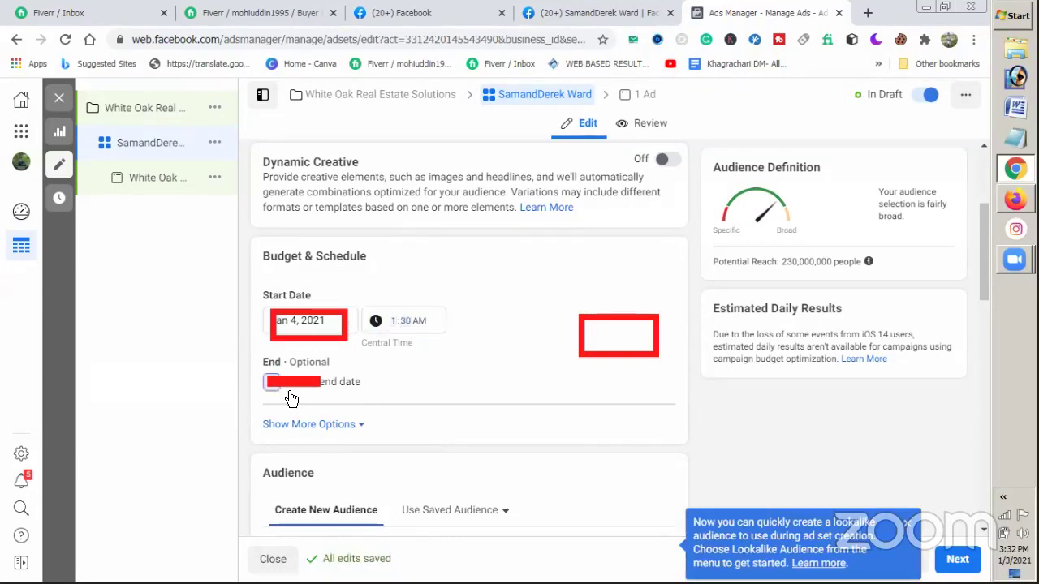
left_click(322, 396)
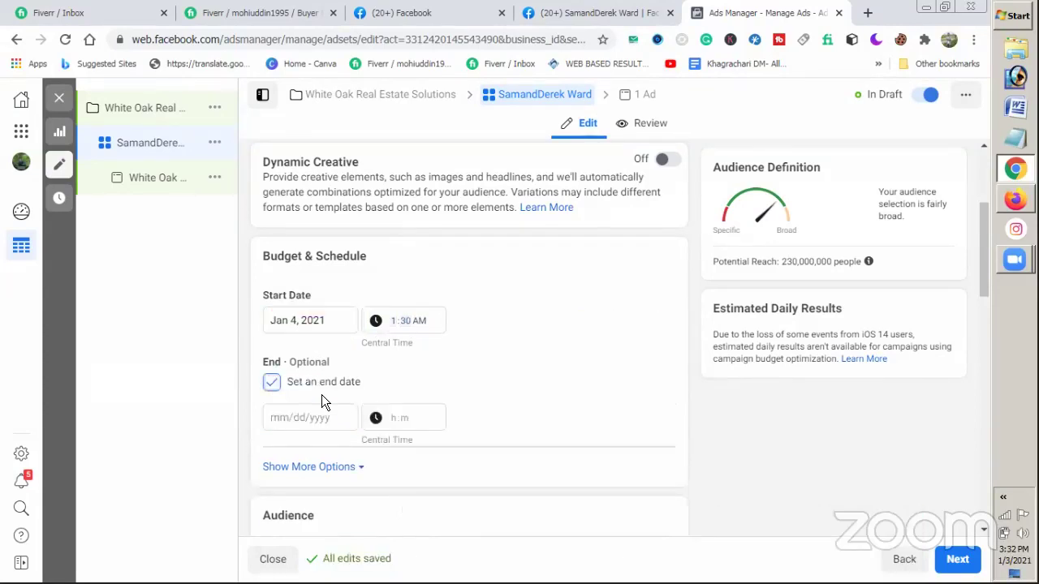
left_click(276, 421)
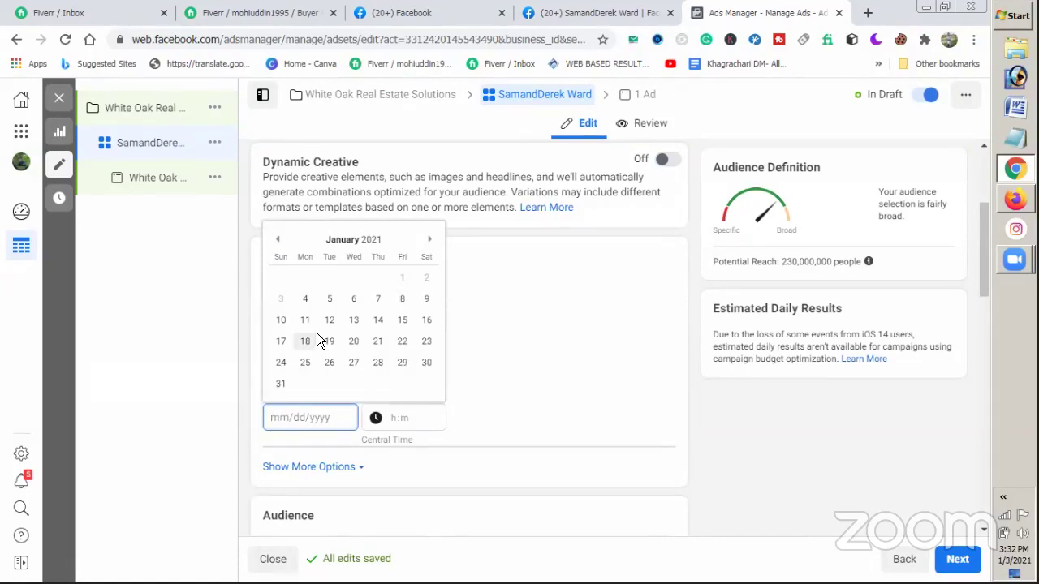
left_click(402, 299)
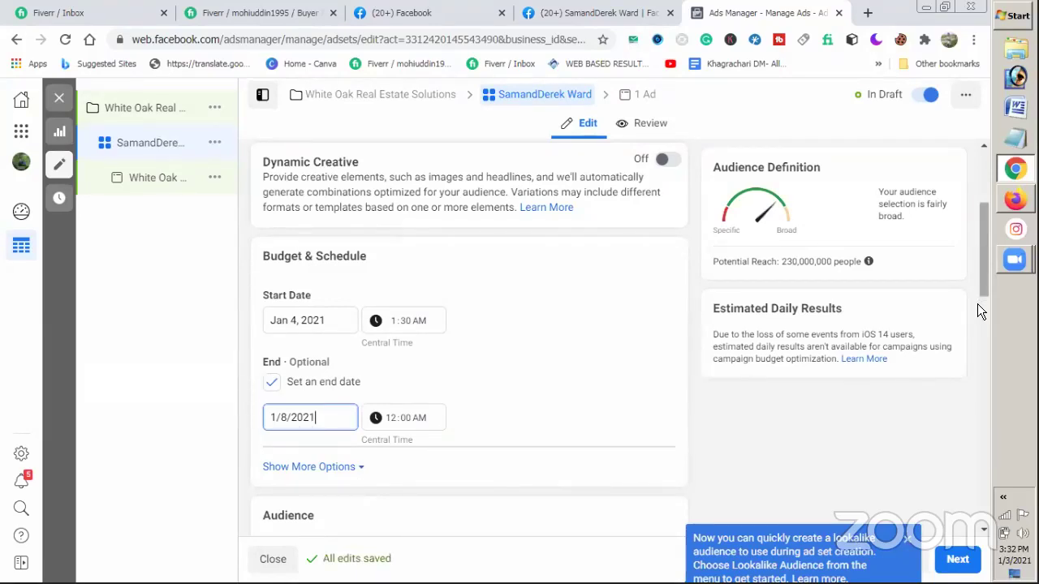
scroll(977, 304, "down", 4)
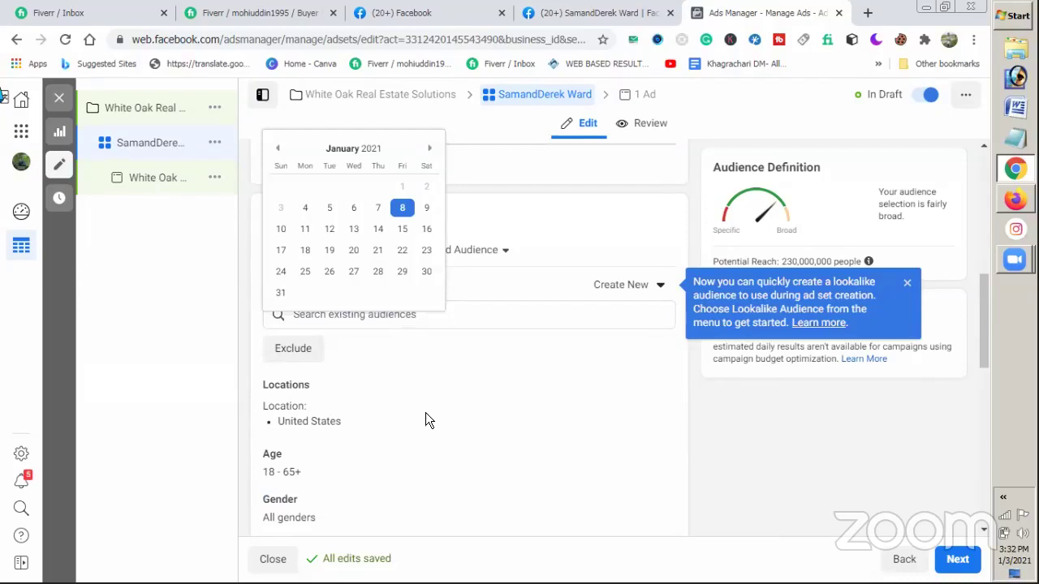
scroll(441, 181, "up", 3)
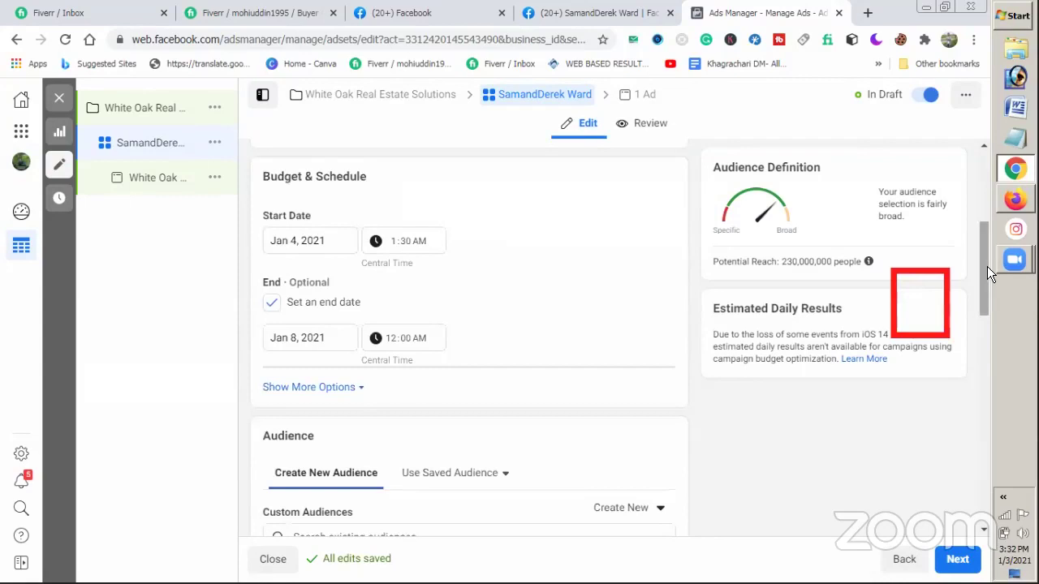
left_click_drag(987, 268, 986, 275)
scroll(984, 278, "down", 1)
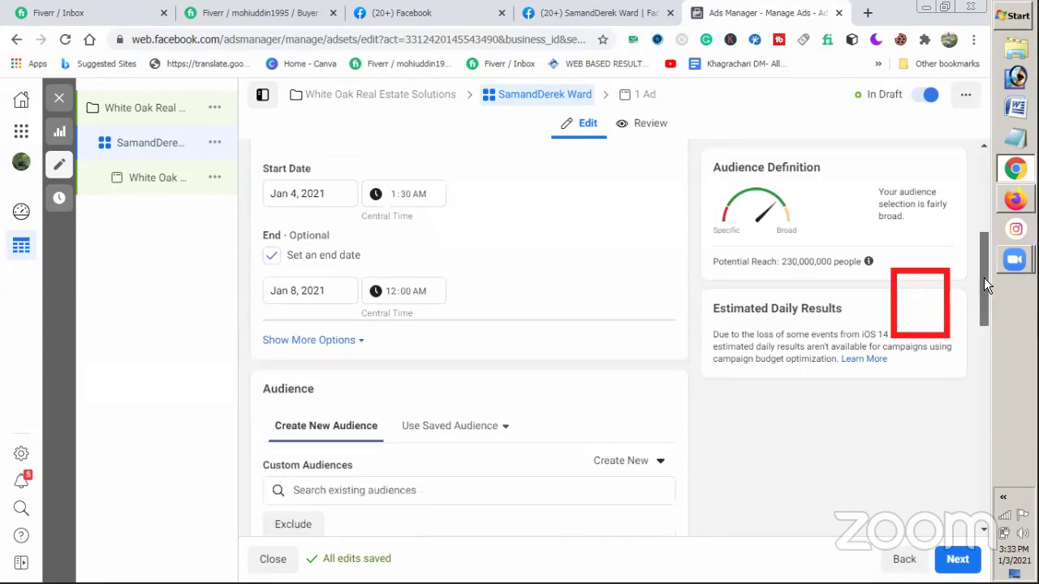
left_click_drag(984, 281, 983, 294)
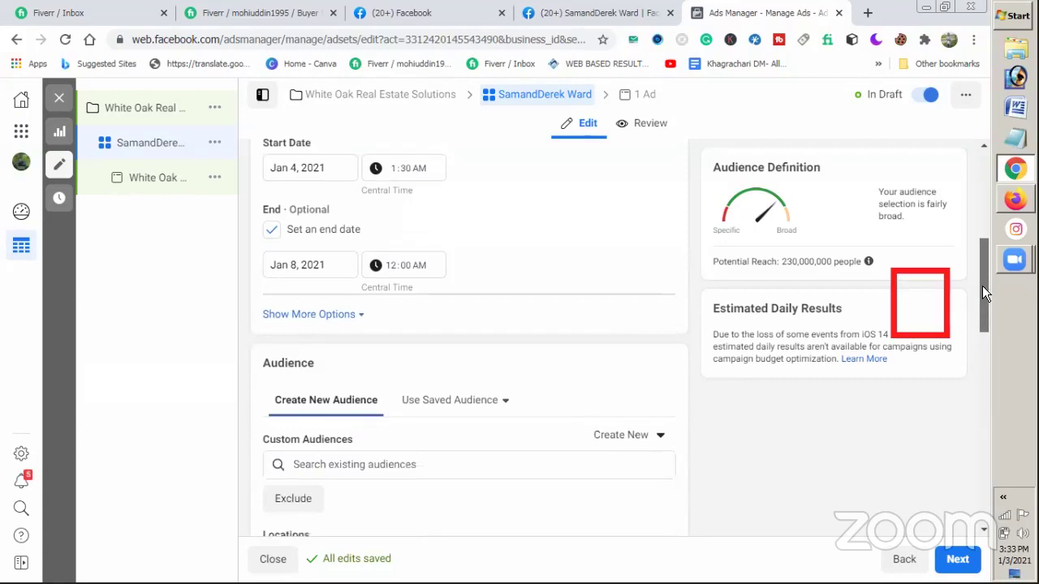
scroll(984, 294, "down", 1)
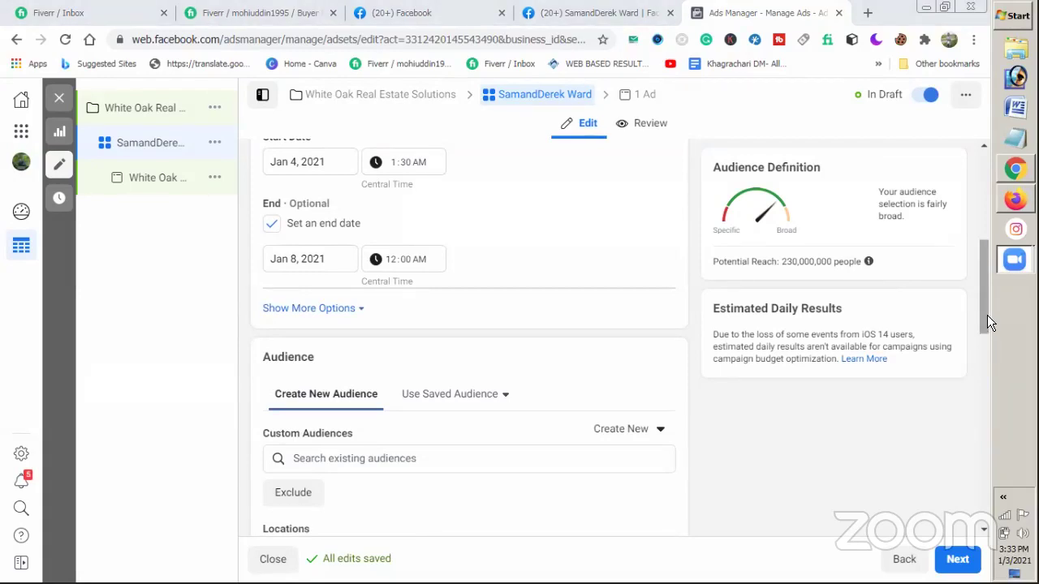
left_click_drag(987, 317, 985, 360)
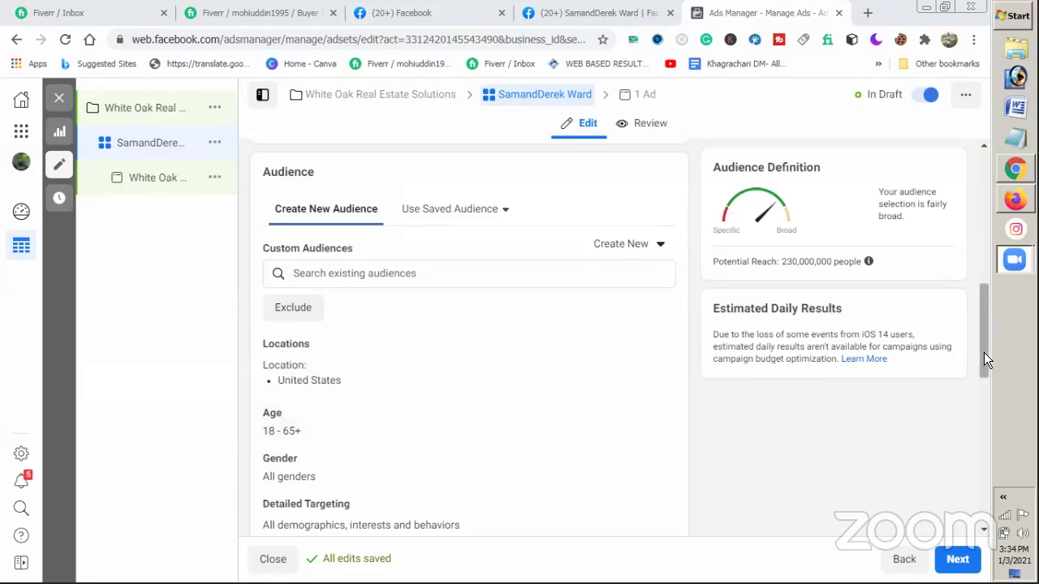
- Change the audience age range to 20–65+ by raising the minimum age to 20
mouse_move(646, 443)
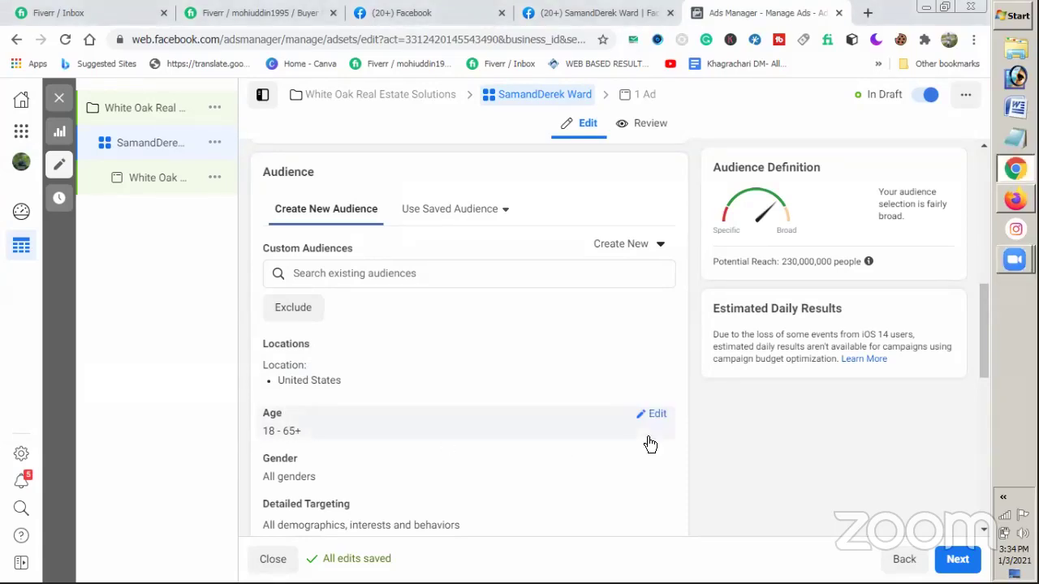
left_click(657, 414)
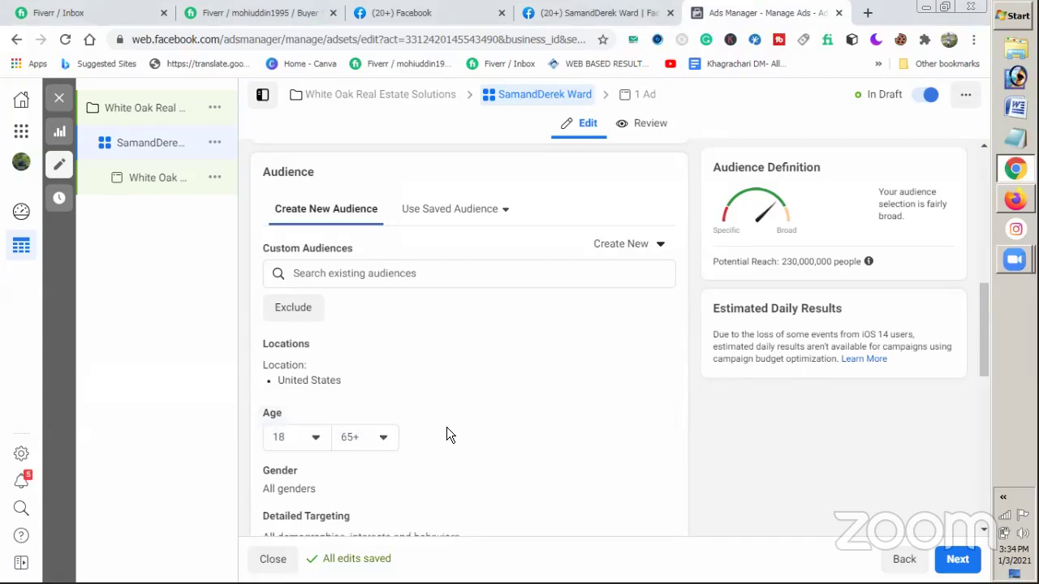
left_click(320, 438)
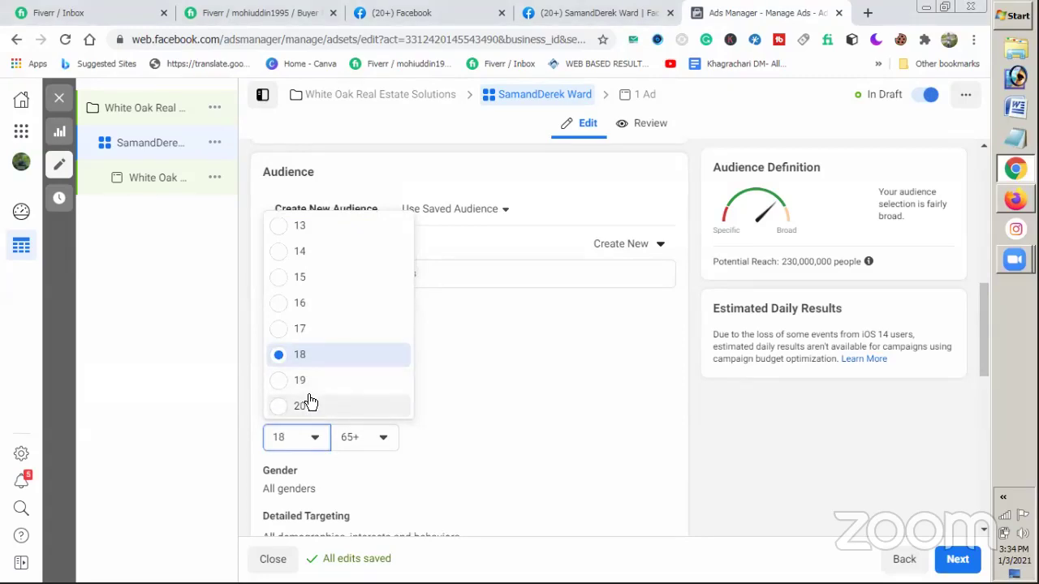
scroll(307, 396, "down", 2)
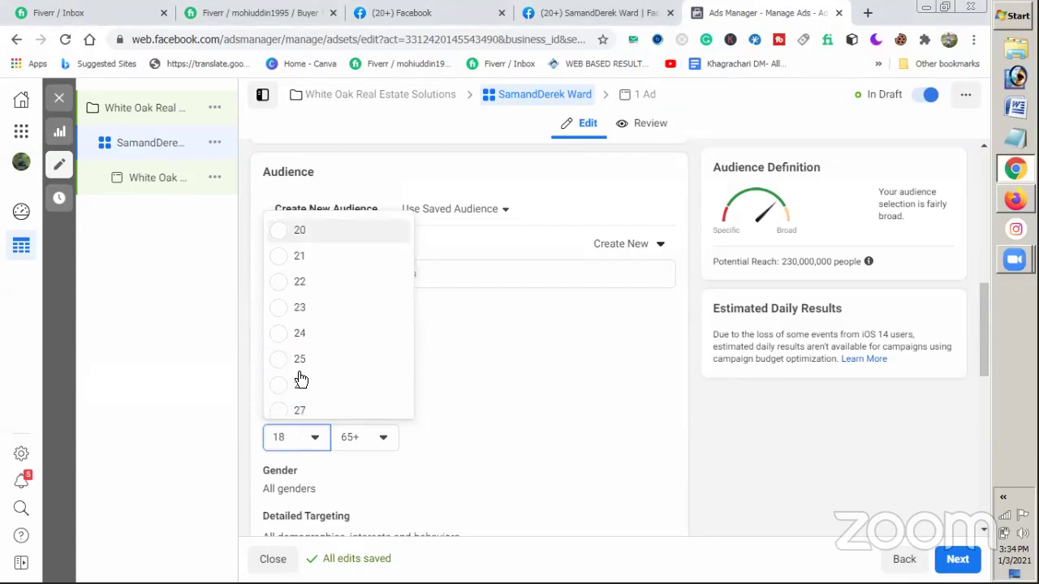
scroll(328, 248, "down", 2)
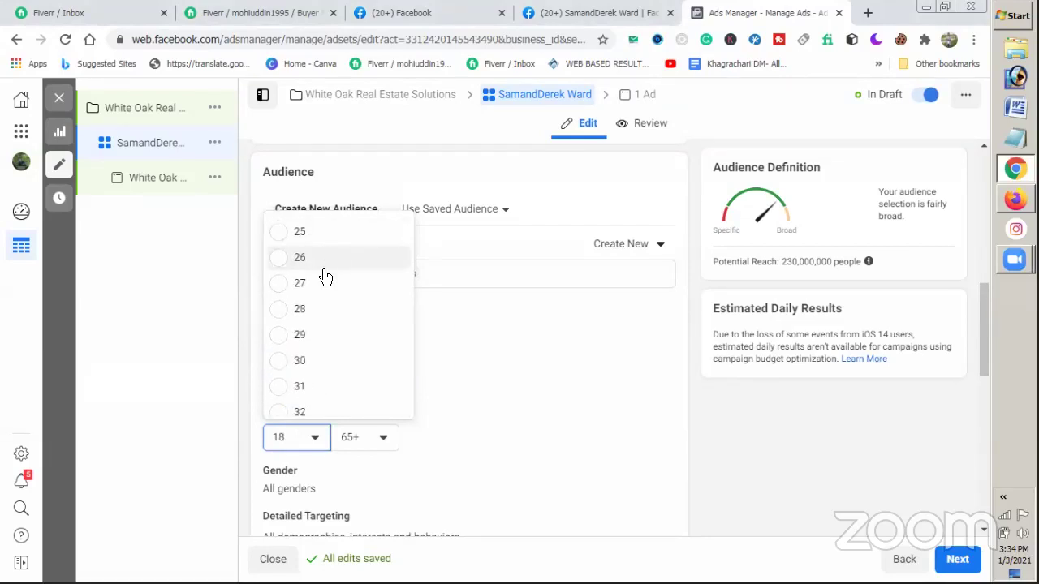
scroll(284, 337, "up", 3)
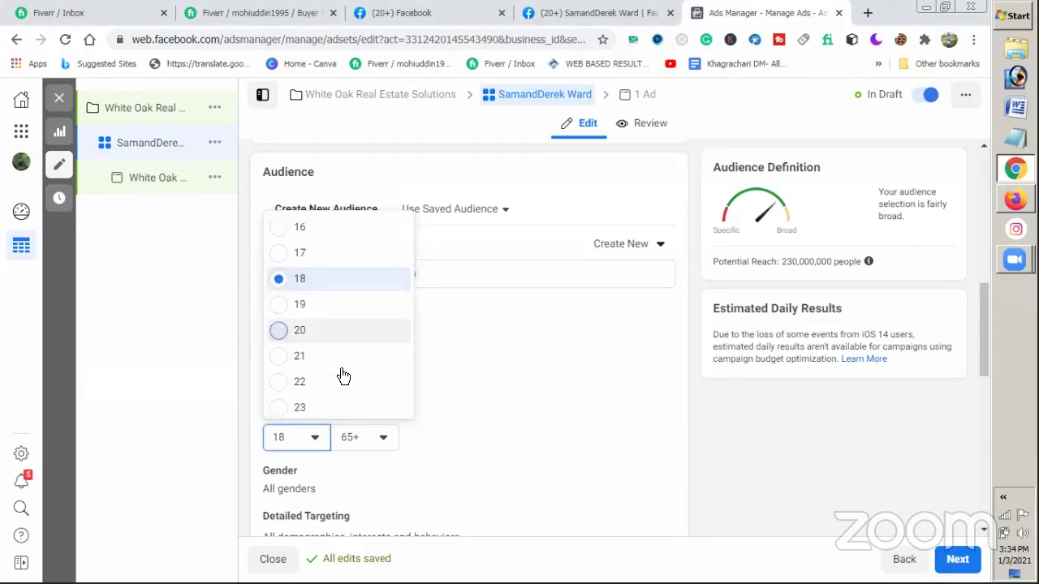
key("Return")
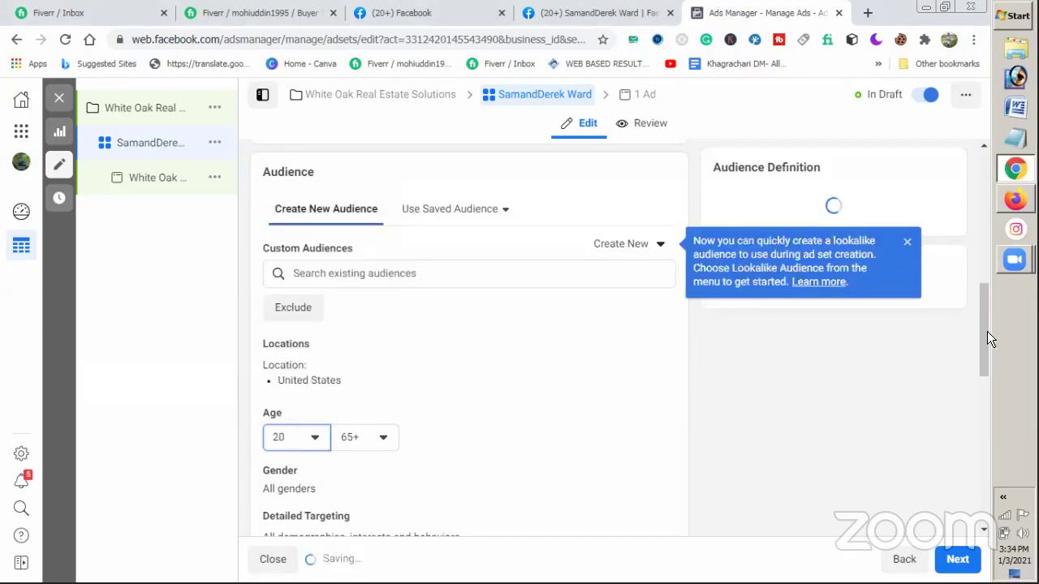
scroll(978, 333, "down", 1)
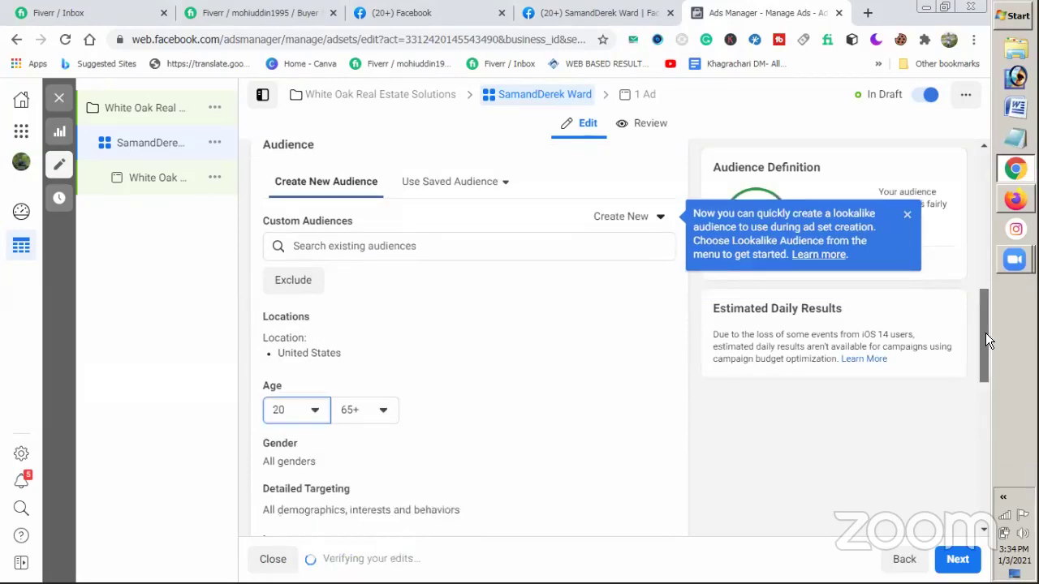
scroll(983, 352, "down", 2)
scroll(979, 370, "down", 3)
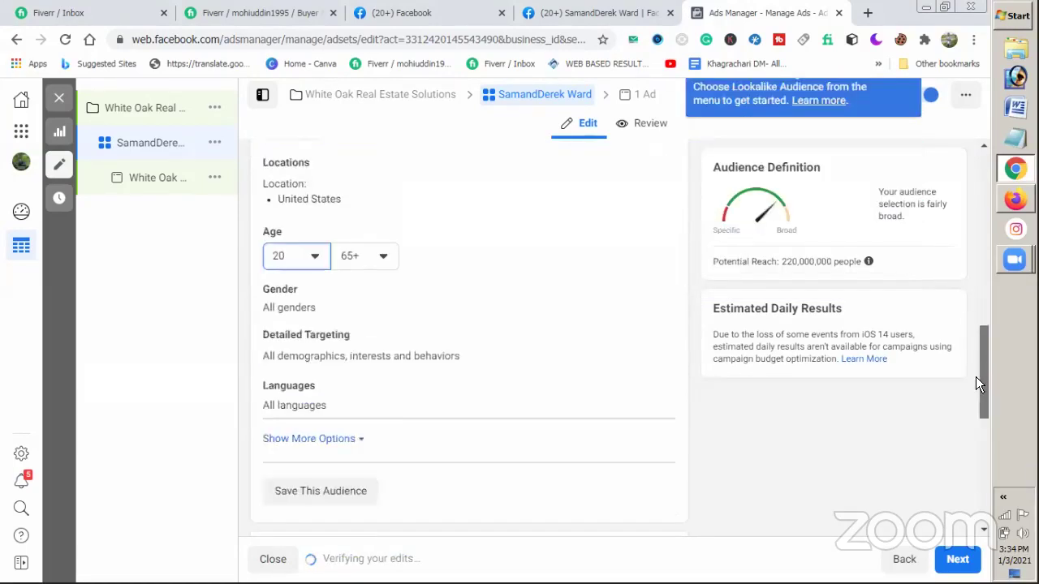
scroll(976, 388, "down", 1)
scroll(971, 398, "down", 1)
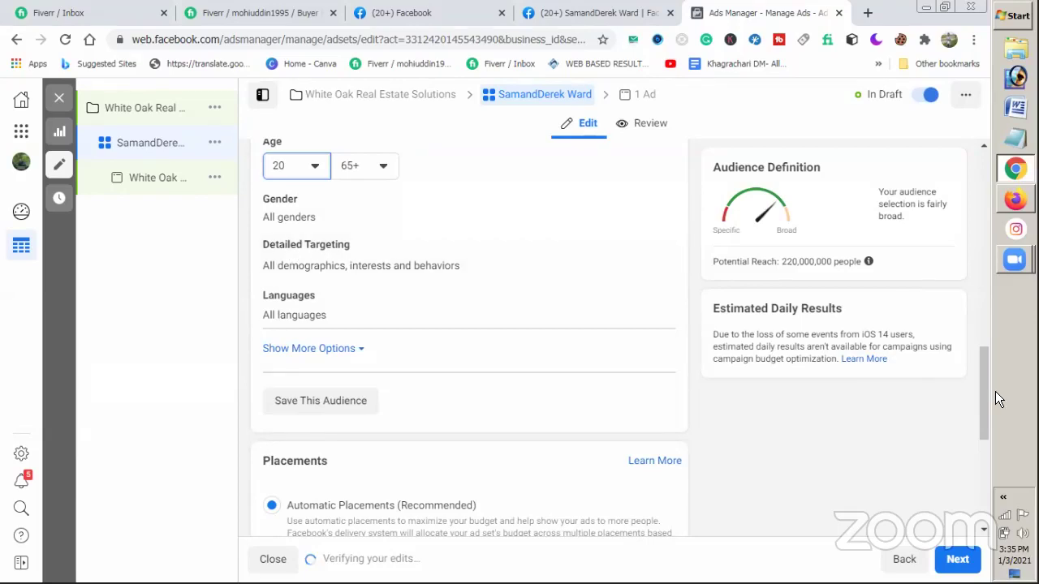
- Select Manual Placements and dismiss the Recommended for you tip
scroll(978, 412, "down", 1)
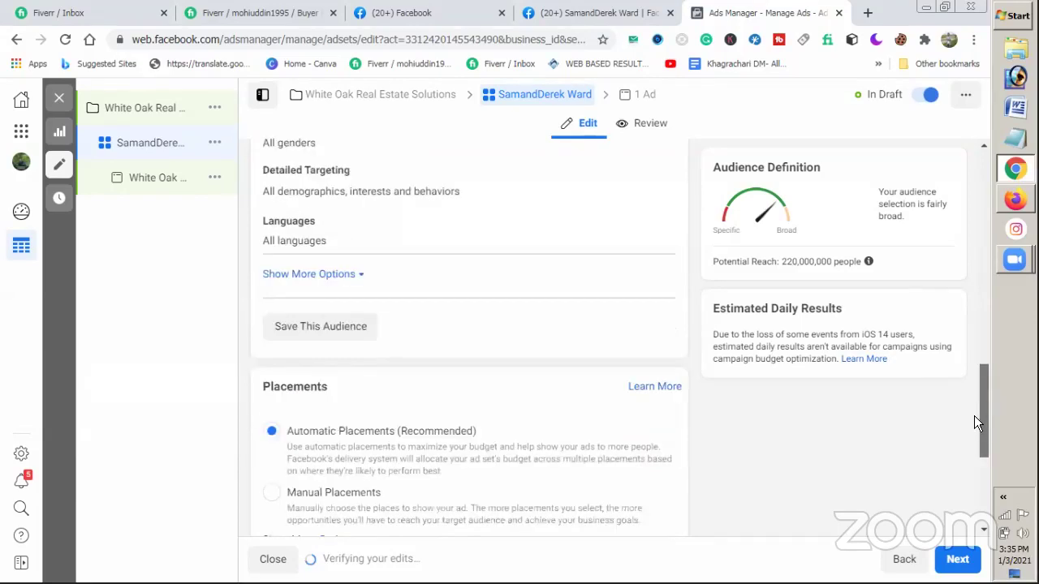
scroll(972, 425, "down", 1)
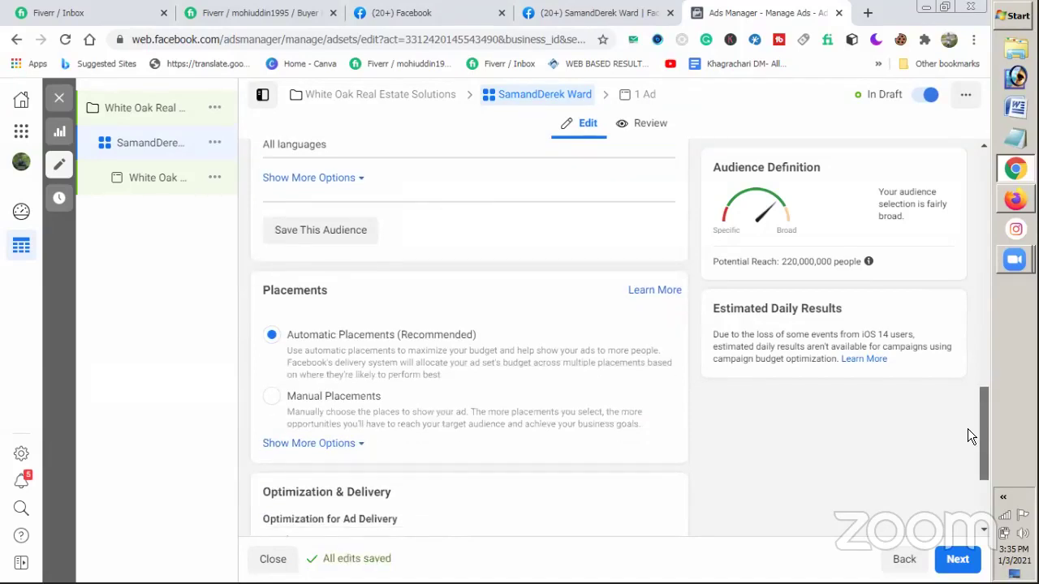
left_click(289, 419)
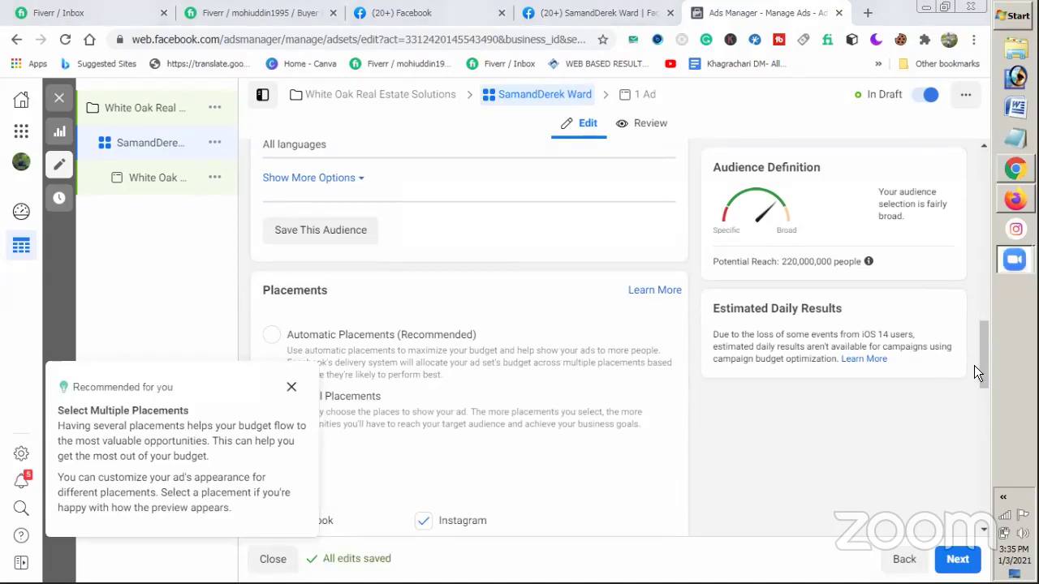
scroll(980, 370, "down", 1)
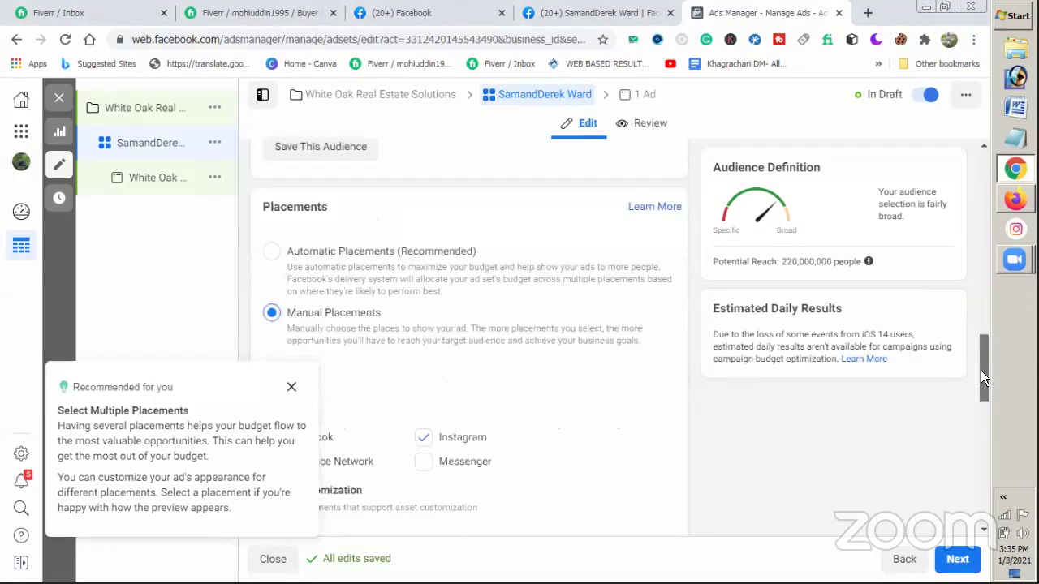
left_click(290, 399)
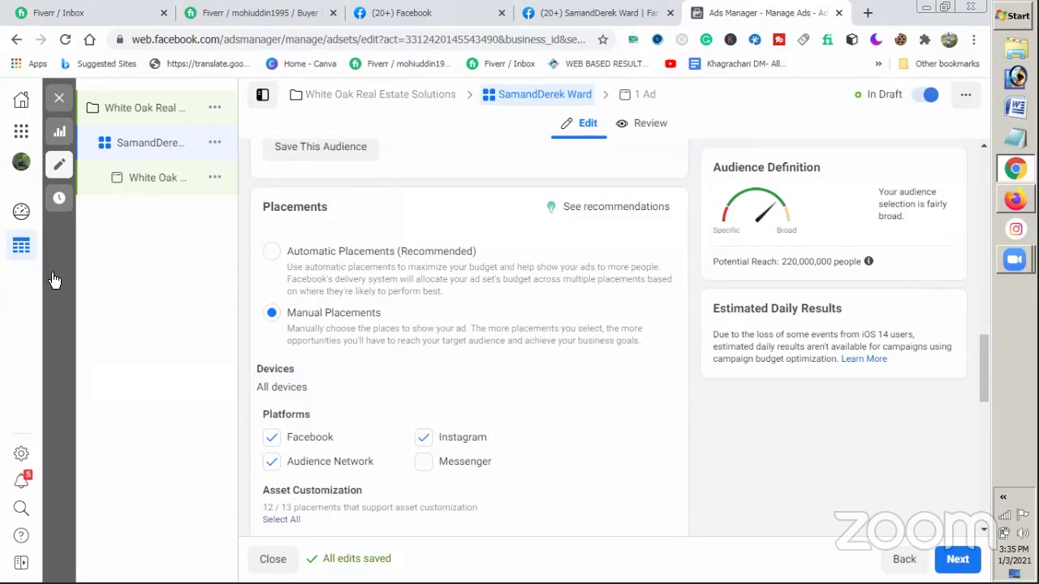
- Leave Apps and Sites unchecked, keeping In-Stream, Search and In-Article placements included
left_click_drag(983, 339, 972, 398)
scroll(957, 359, "down", 1)
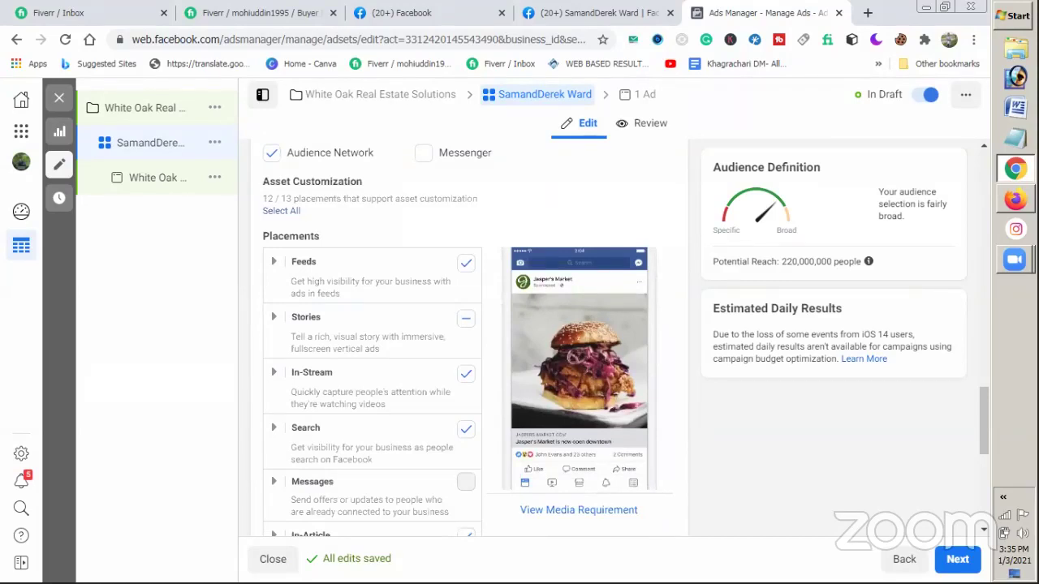
left_click_drag(980, 428, 976, 448)
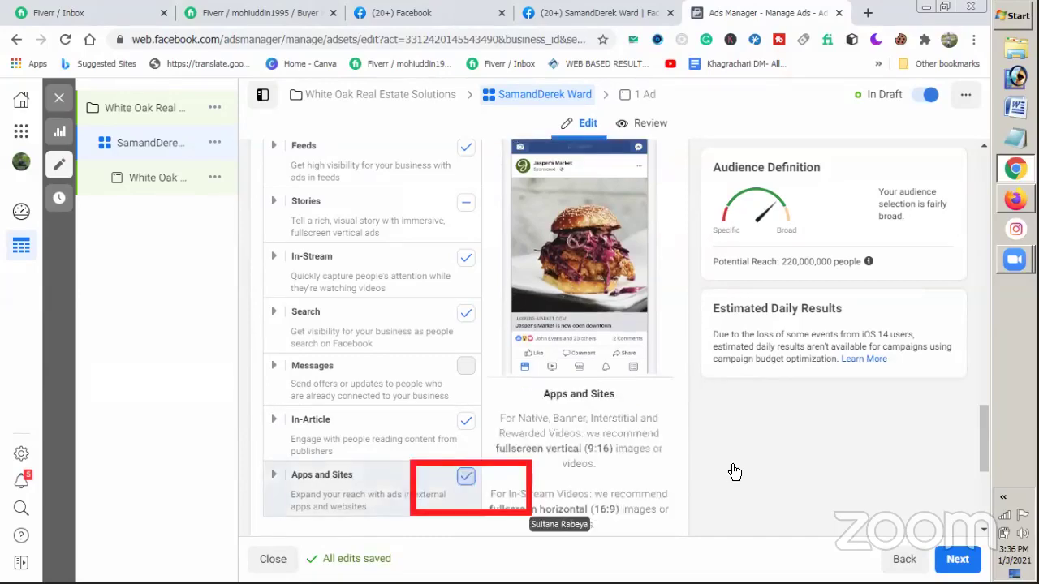
key("space")
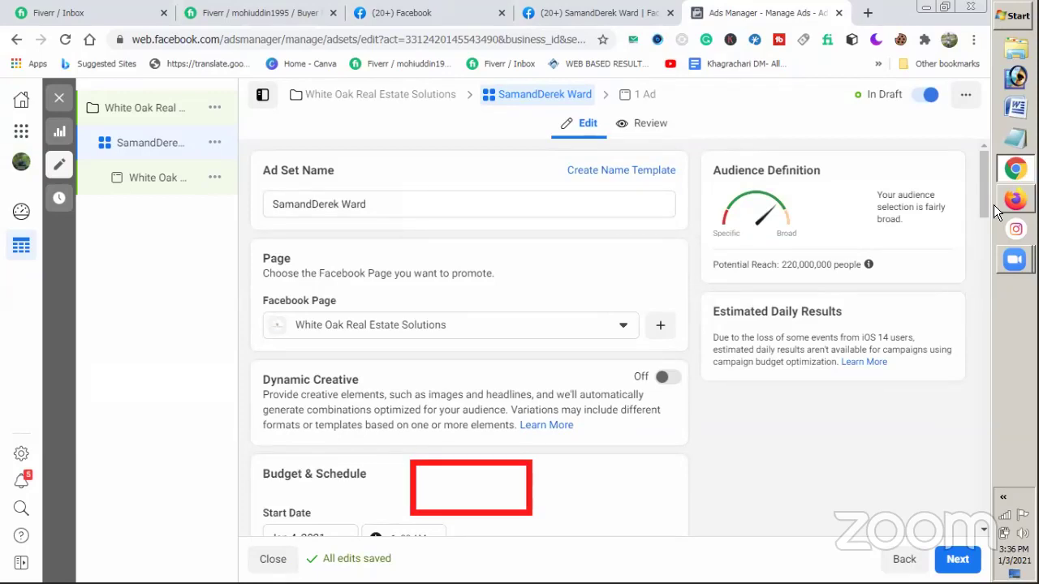
left_click(981, 282)
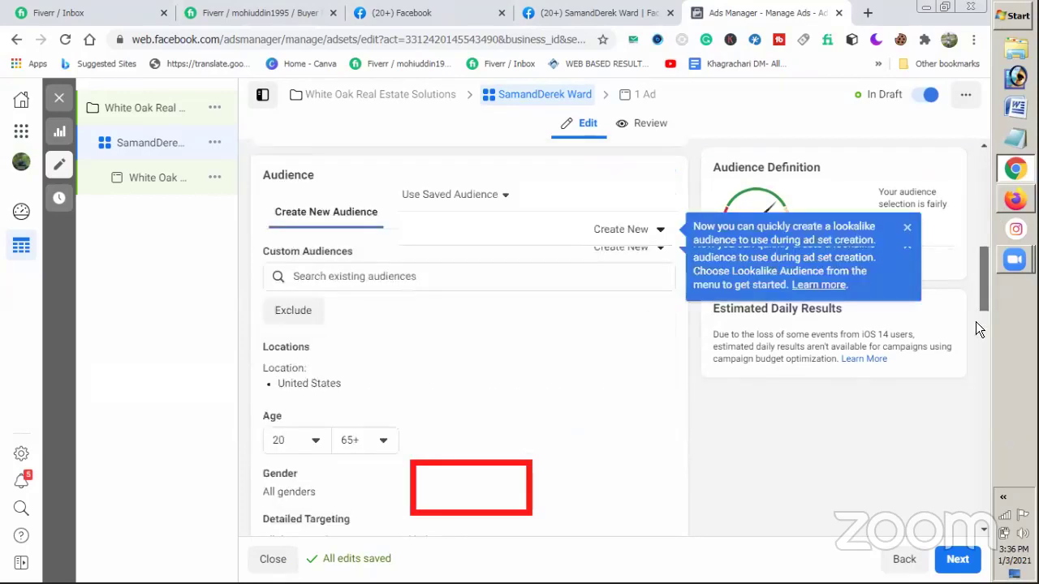
scroll(970, 389, "down", 7)
scroll(965, 438, "down", 3)
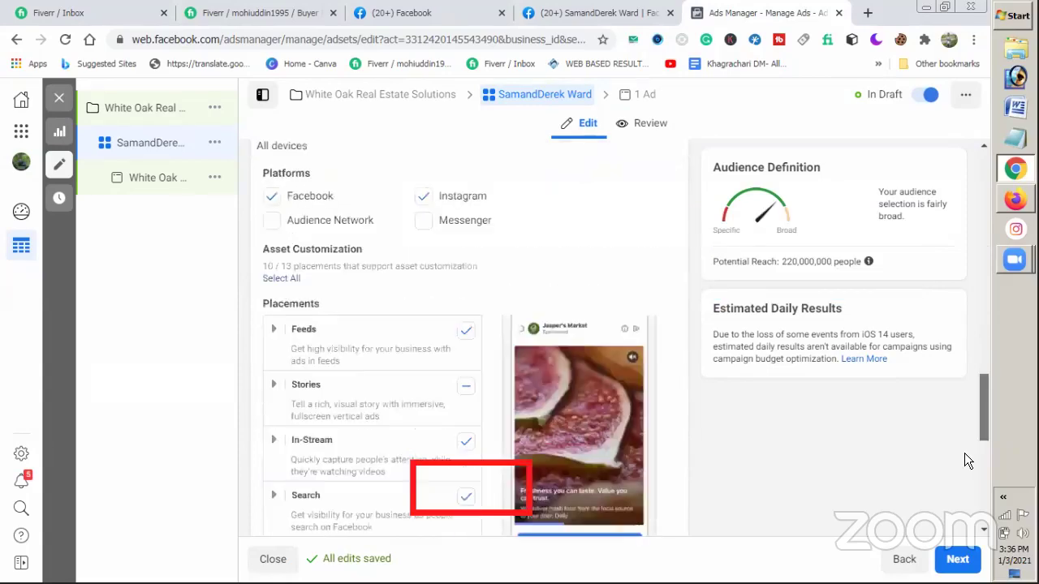
scroll(965, 479, "down", 3)
scroll(964, 481, "down", 1)
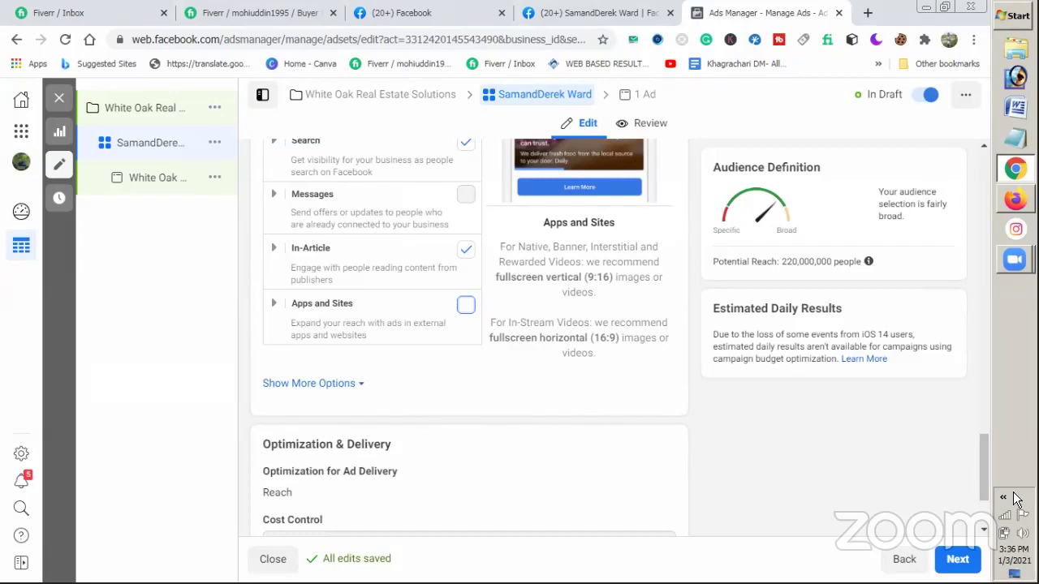
left_click_drag(984, 487, 975, 467)
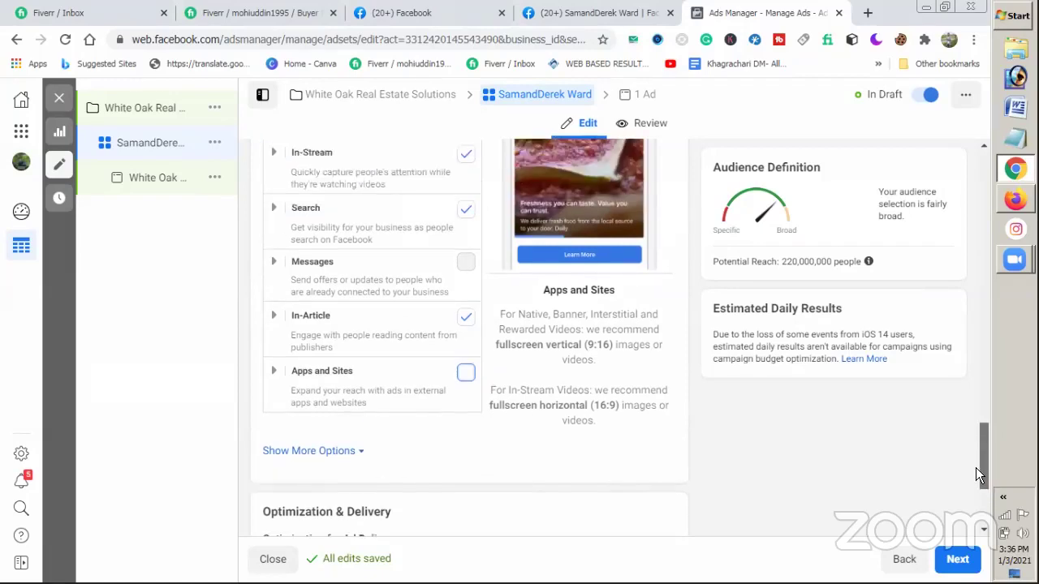
scroll(976, 460, "up", 1)
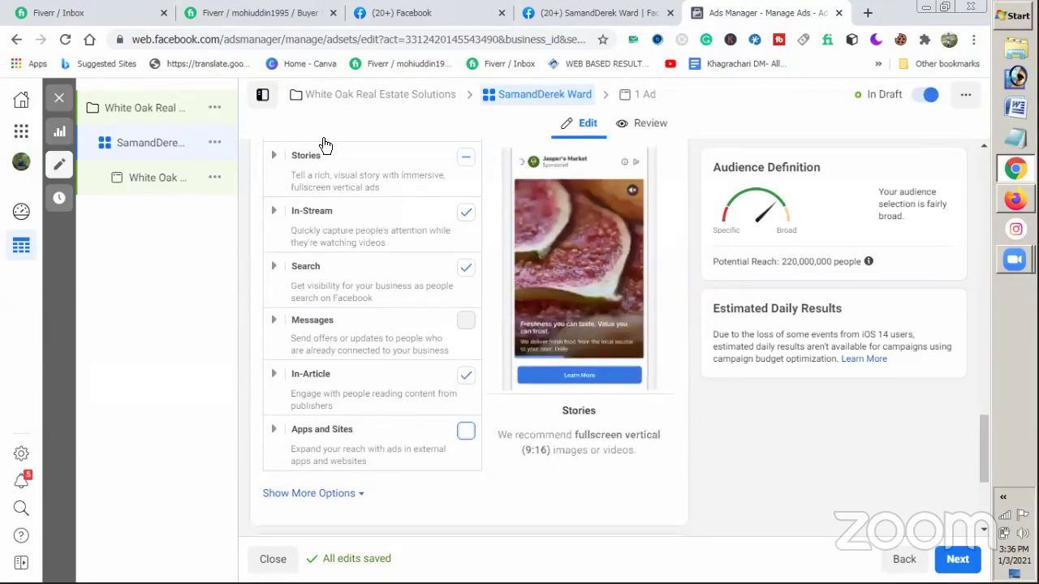
- Tick the Stories placement checkbox so the ad set also runs in Stories
left_click(469, 163)
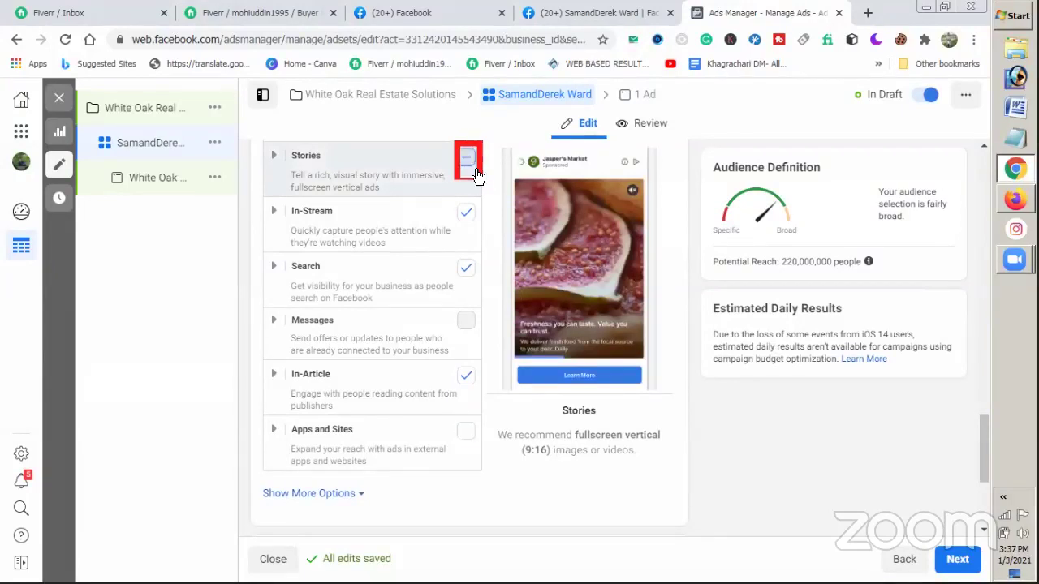
left_click(473, 166)
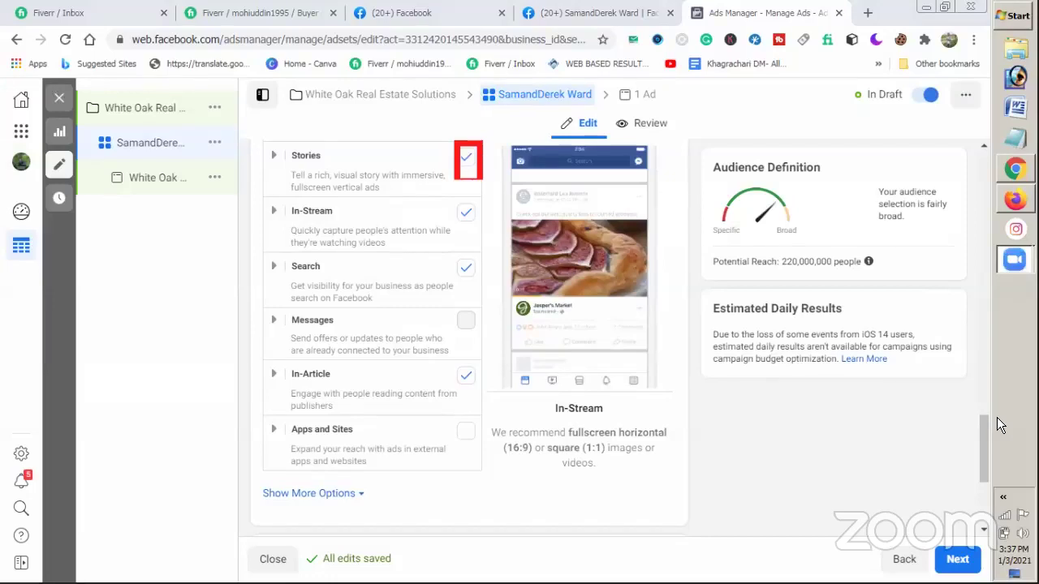
left_click_drag(983, 436, 983, 443)
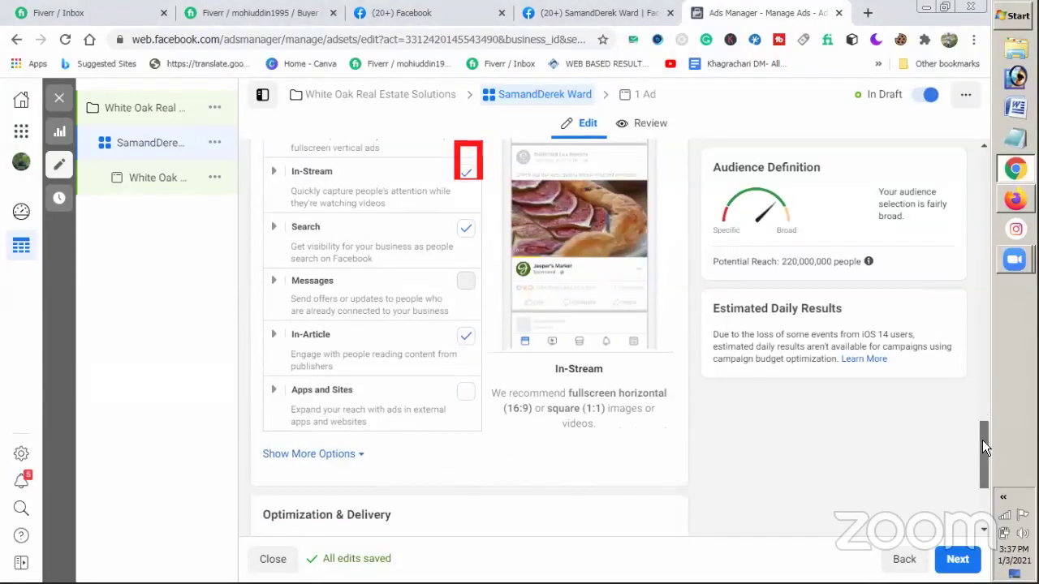
scroll(979, 446, "down", 1)
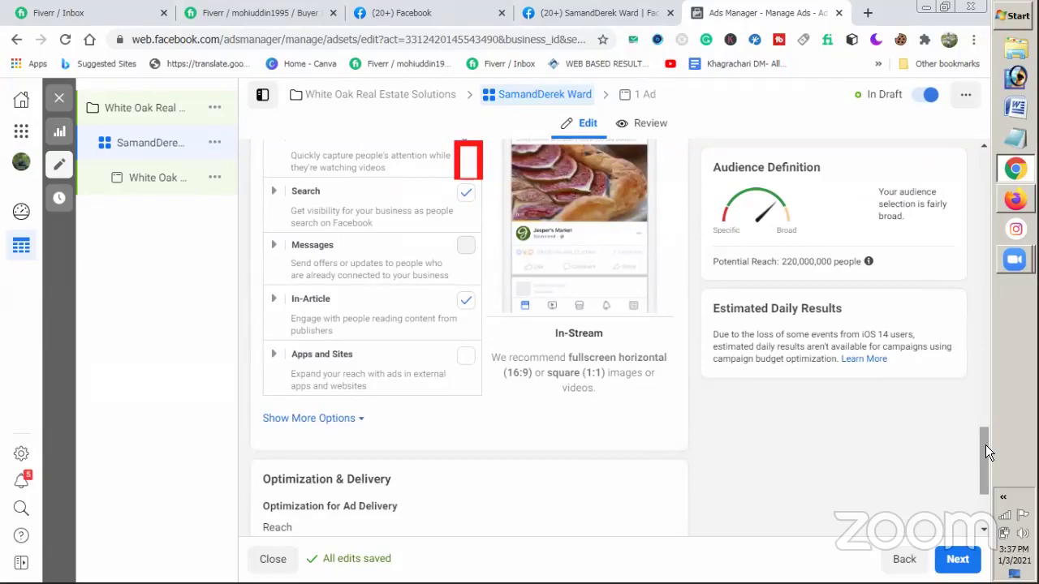
left_click_drag(987, 452, 987, 467)
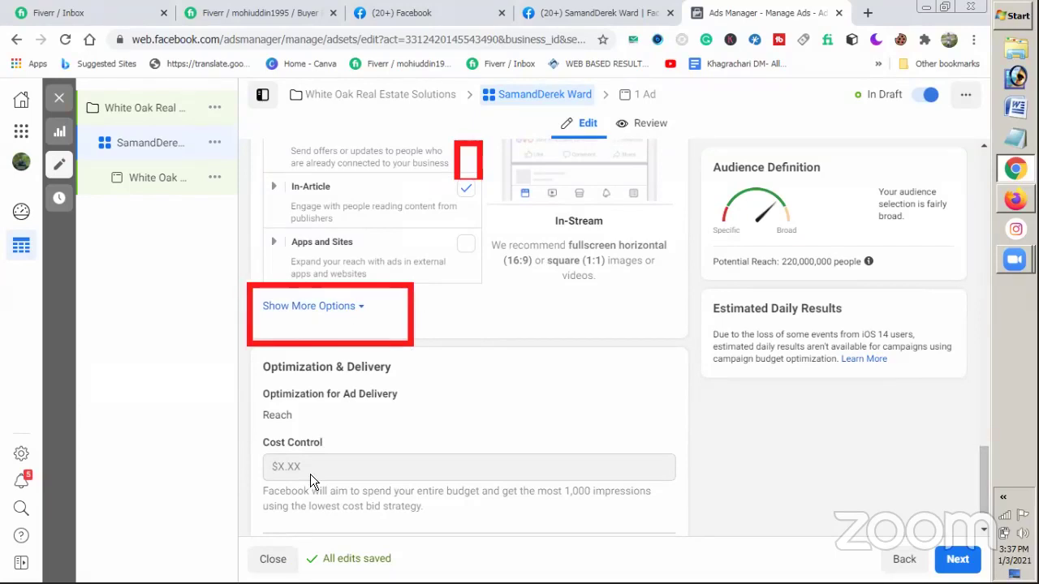
- Expand the extra placement options and review settings such as brand safety
left_click(334, 307)
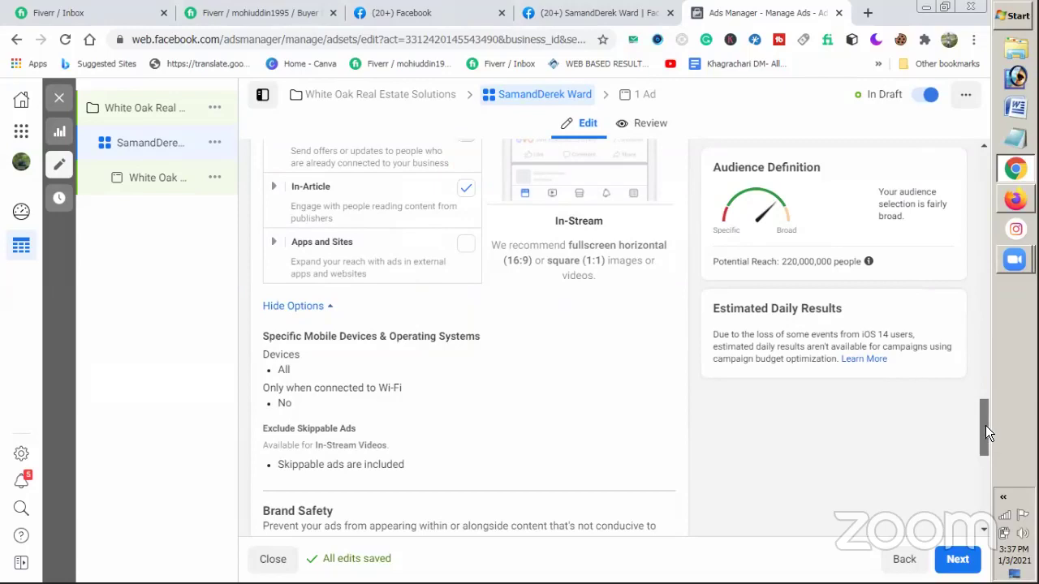
scroll(985, 452, "down", 2)
scroll(987, 460, "down", 1)
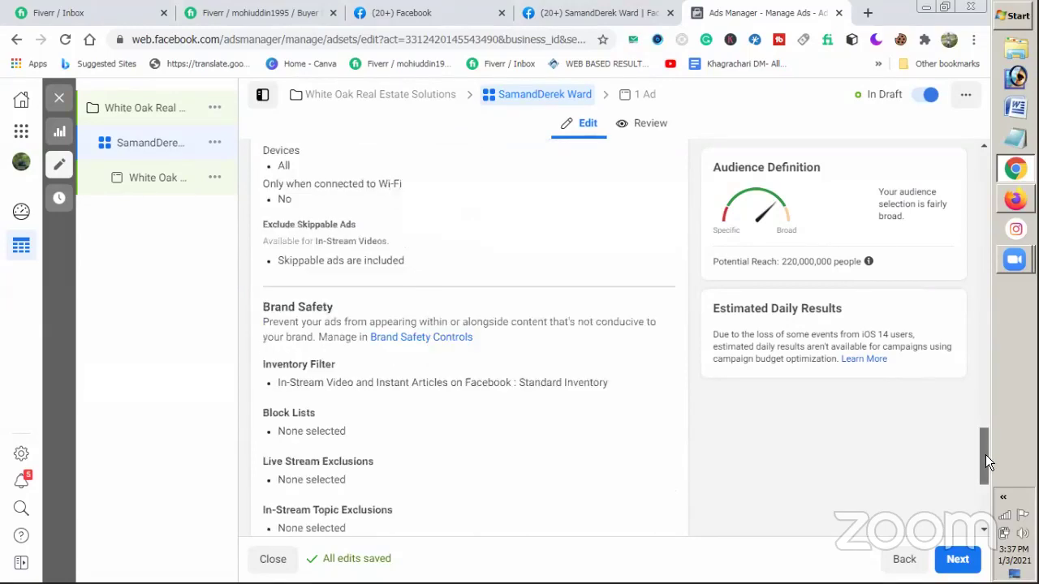
scroll(980, 461, "down", 1)
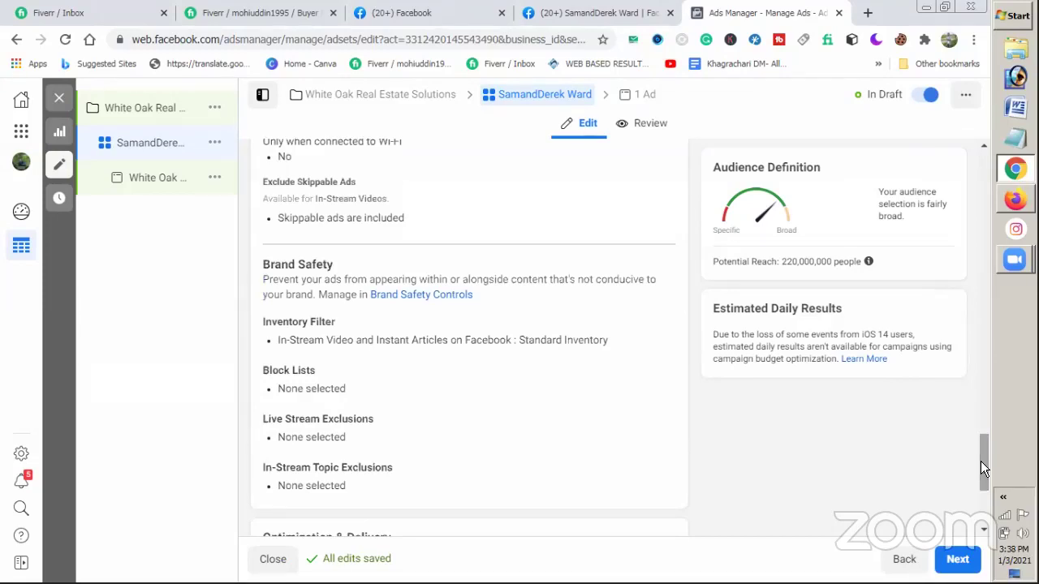
scroll(980, 471, "down", 1)
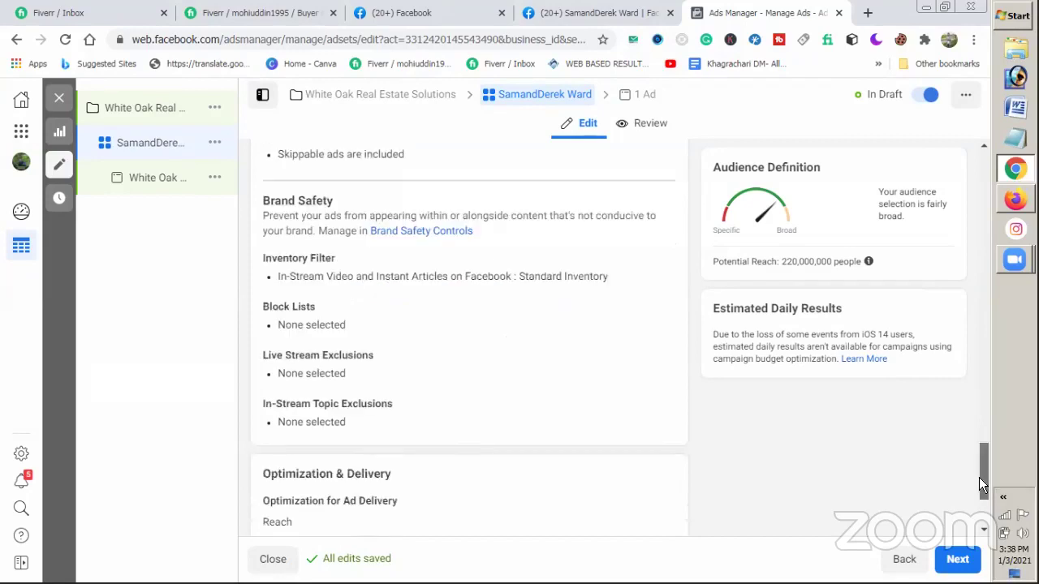
scroll(979, 484, "down", 1)
scroll(978, 487, "down", 1)
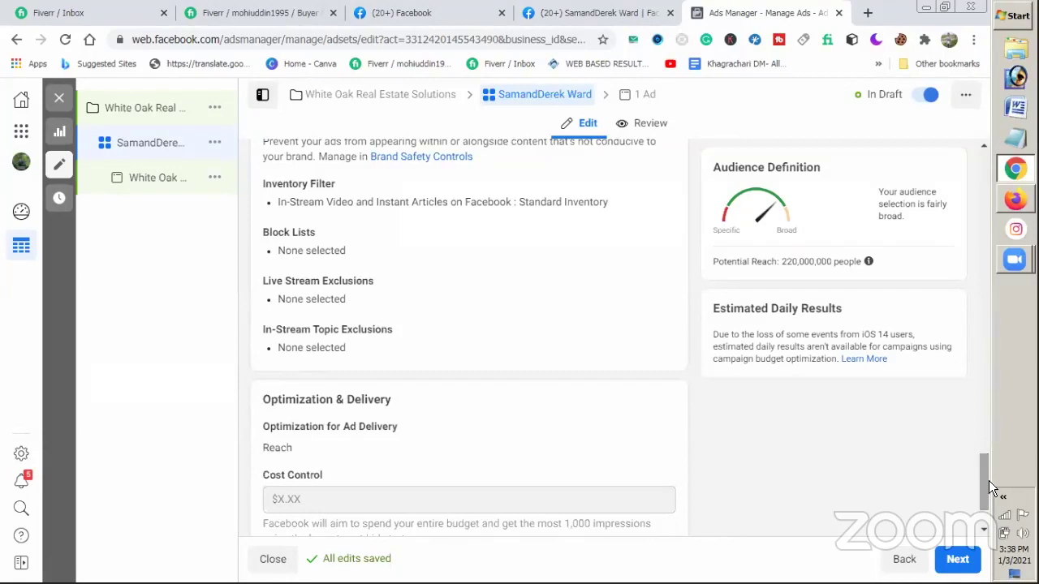
scroll(990, 495, "down", 1)
scroll(990, 498, "down", 1)
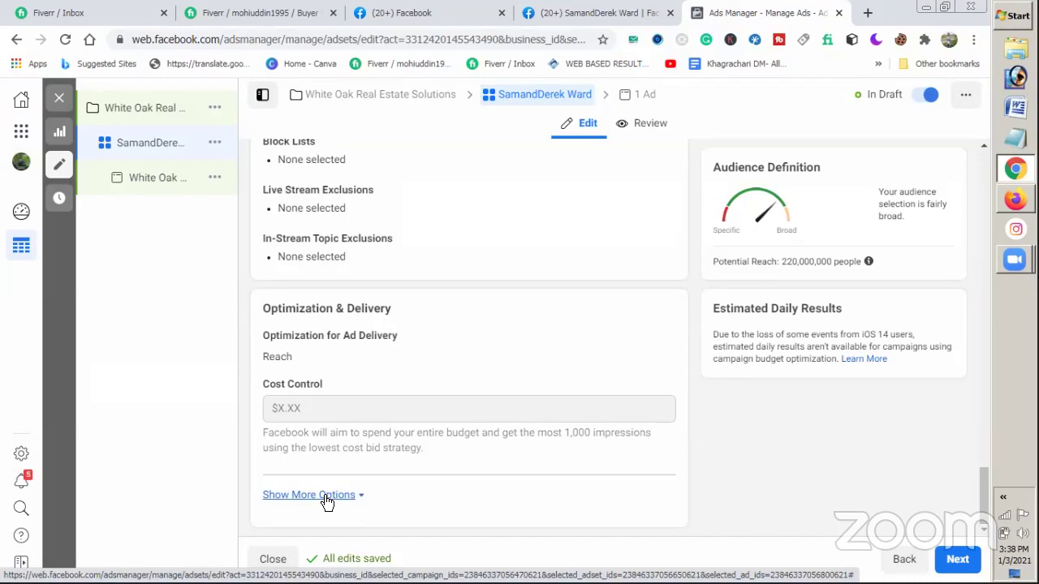
- Expand the extra delivery options to check the frequency cap, then continue to the ad setup
left_click(327, 499)
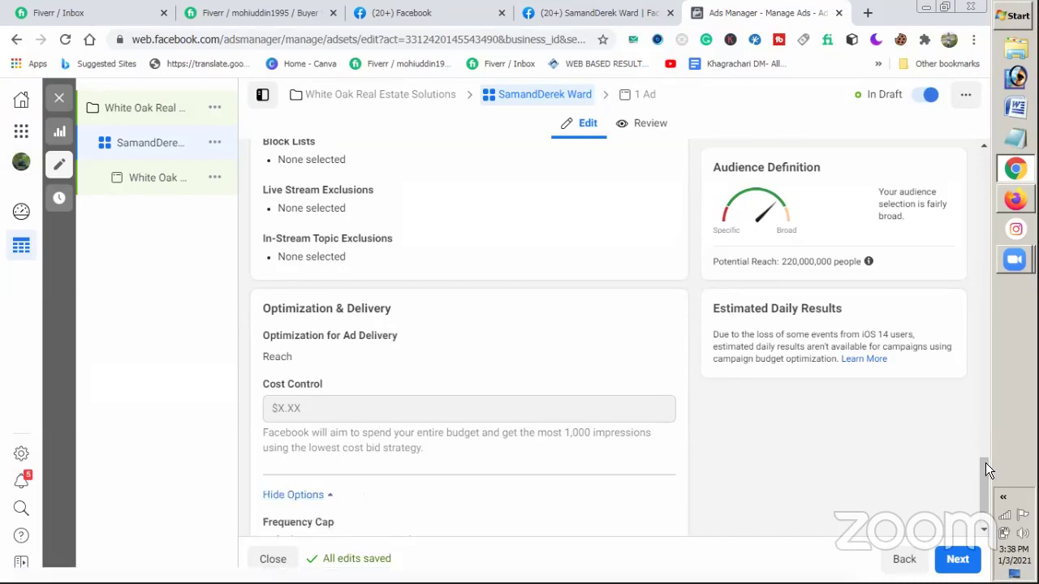
scroll(983, 463, "down", 1)
scroll(985, 524, "down", 1)
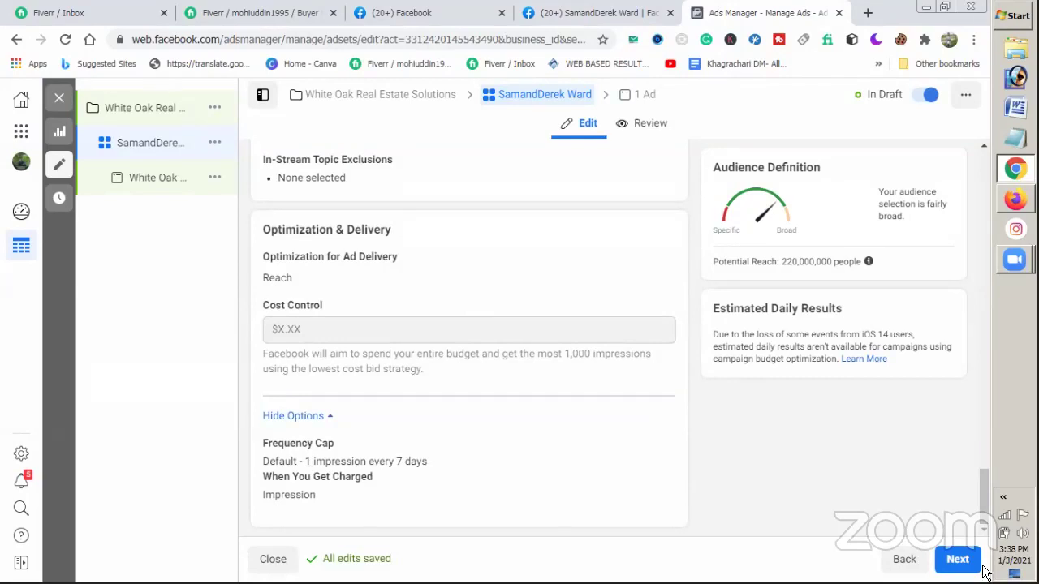
left_click(958, 559)
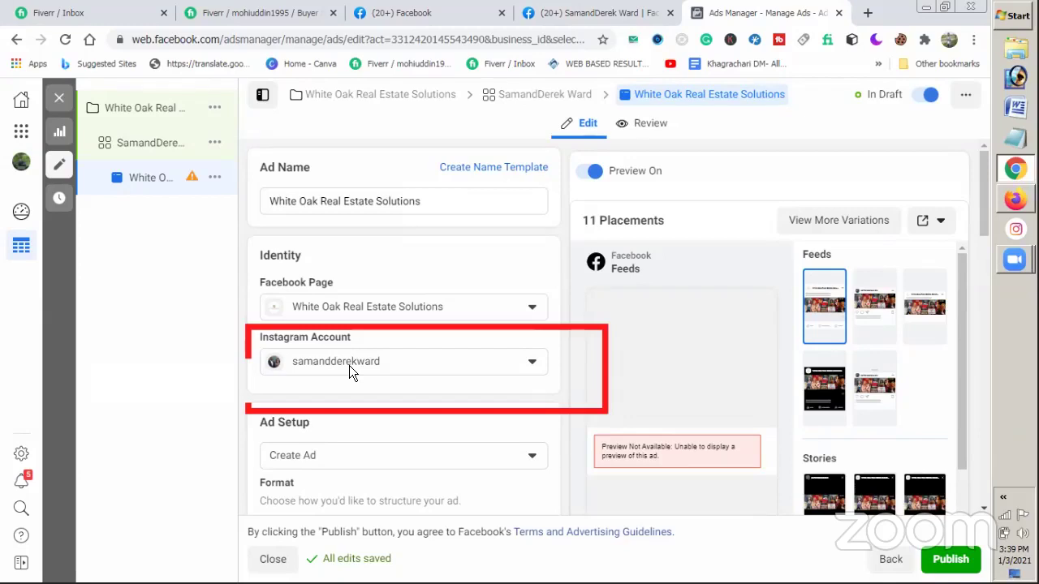
- Keep the currently linked Instagram account for the White Oak Real Estate Solutions ad
left_click(419, 366)
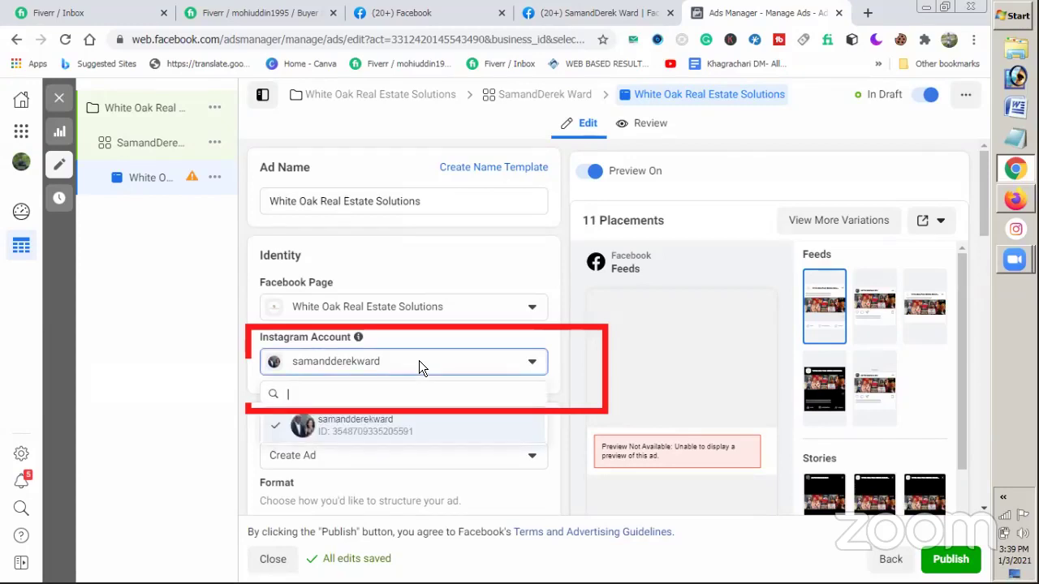
left_click(419, 366)
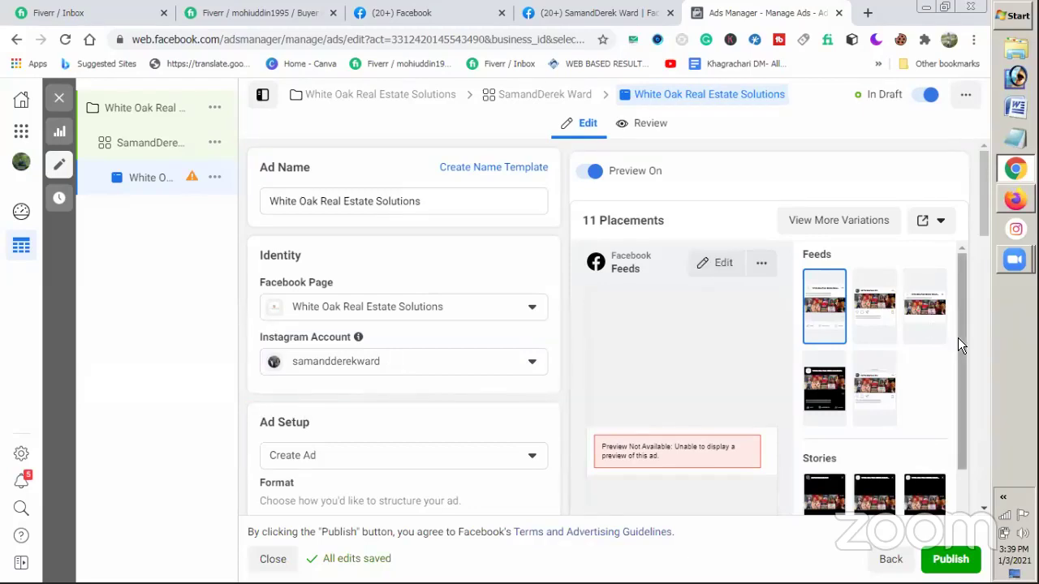
scroll(962, 360, "down", 1)
scroll(961, 389, "down", 1)
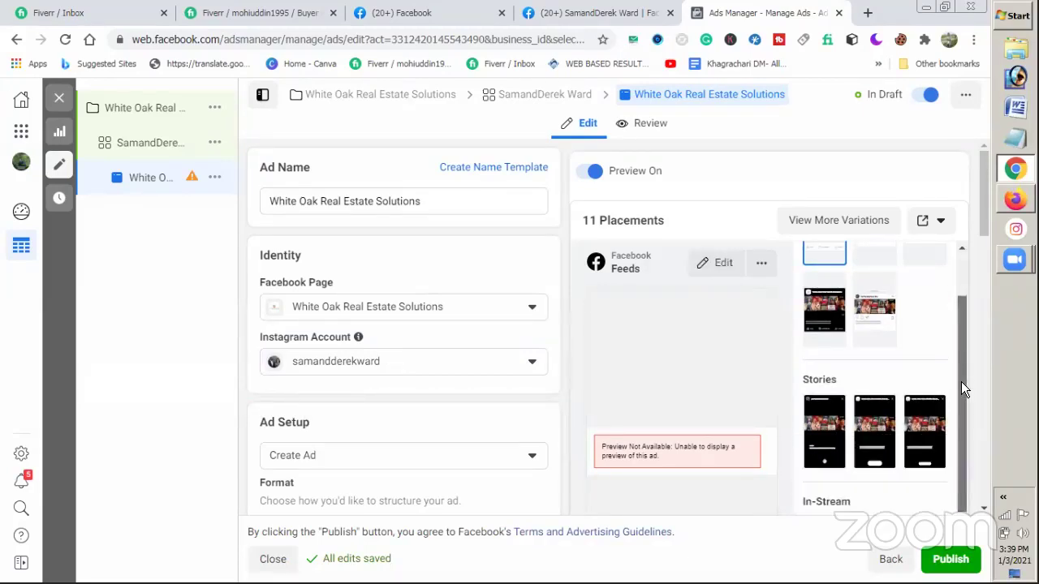
scroll(961, 398, "down", 1)
scroll(959, 406, "down", 1)
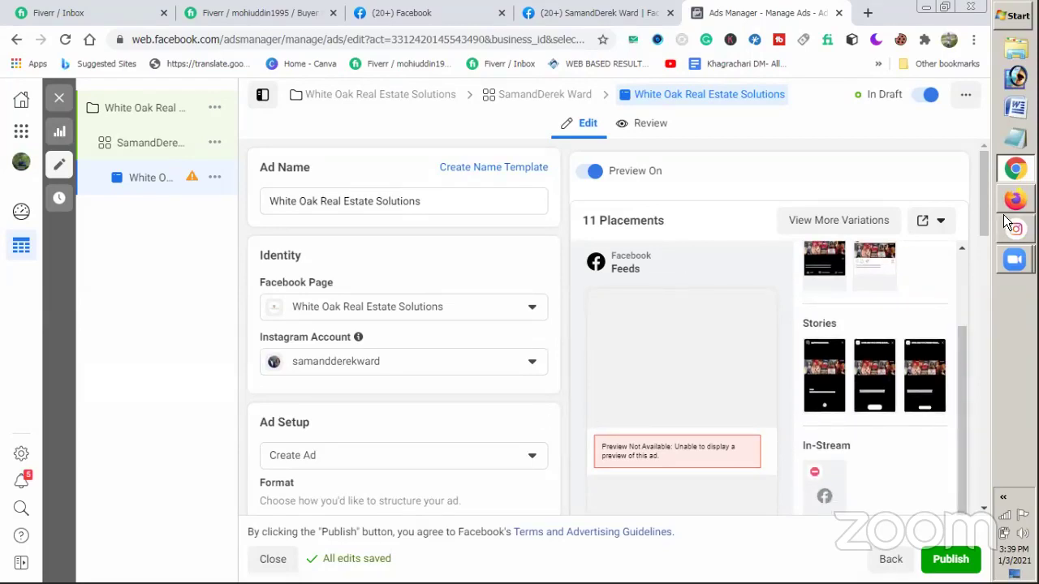
- Look through the ad form and its placement previews
scroll(989, 209, "down", 3)
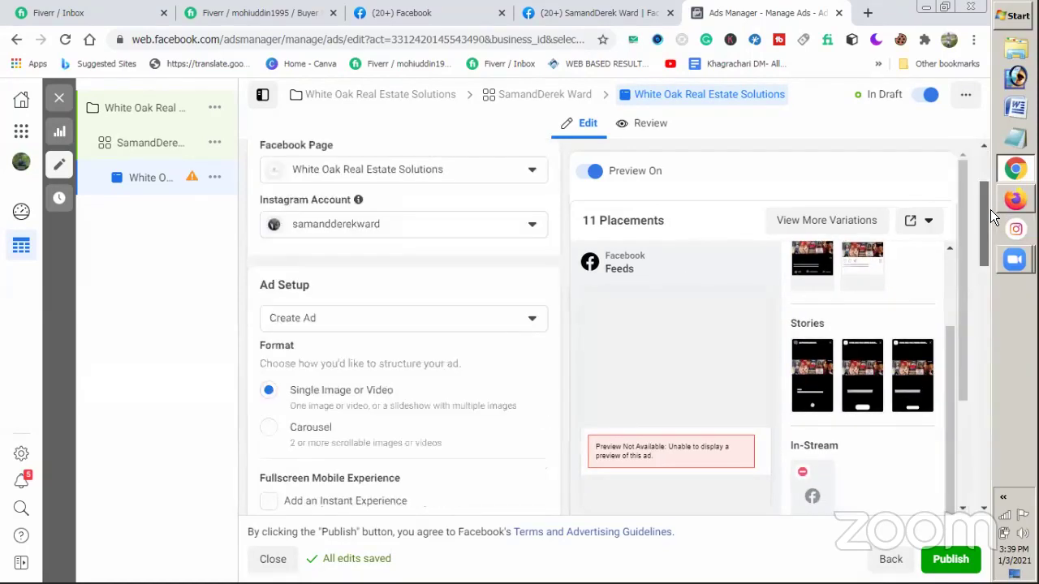
scroll(981, 254, "down", 1)
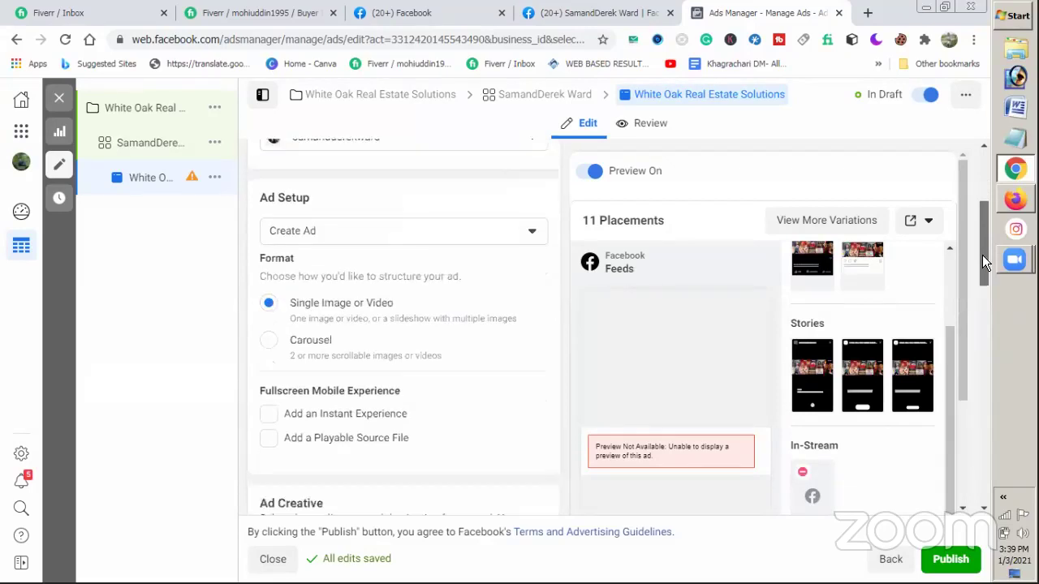
scroll(982, 254, "down", 1)
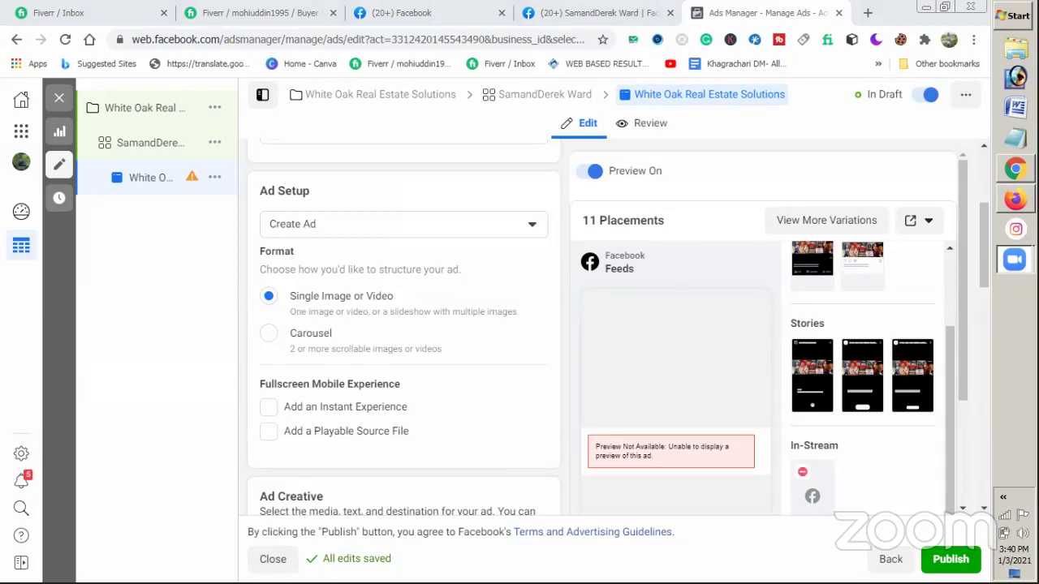
scroll(979, 276, "down", 2)
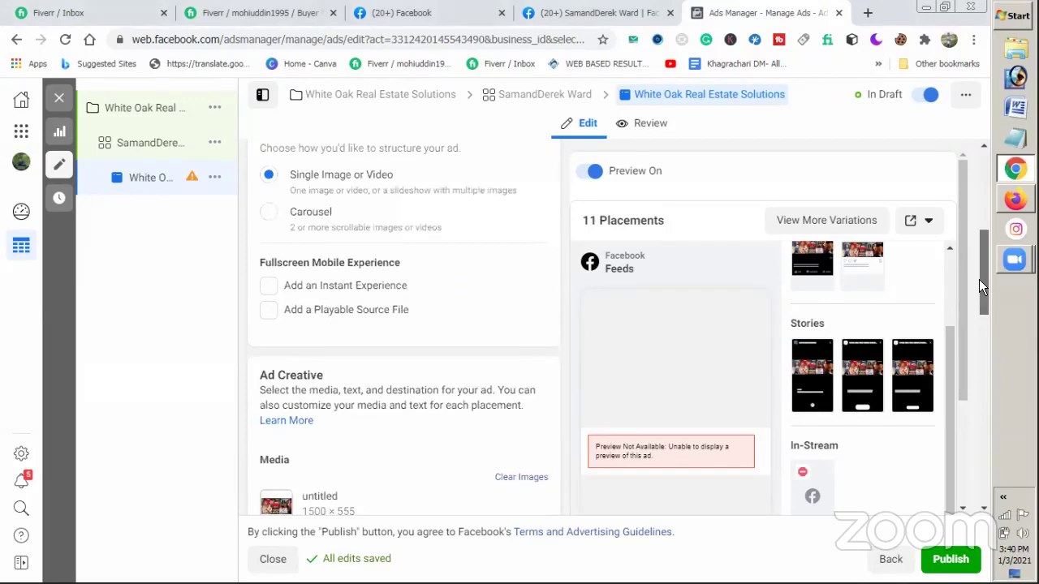
left_click_drag(974, 277, 981, 256)
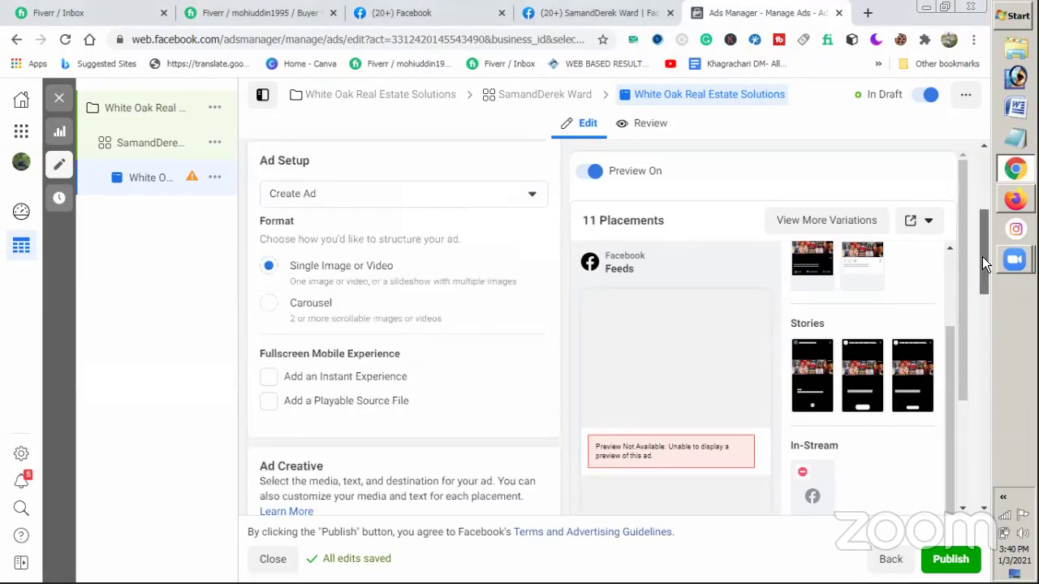
scroll(982, 256, "up", 1)
scroll(982, 256, "up", 1)
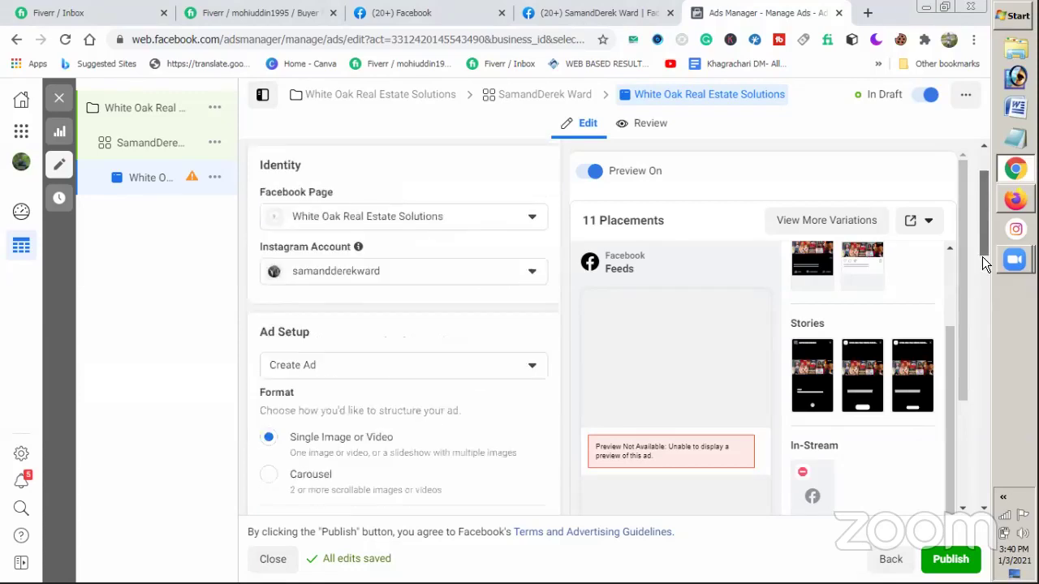
scroll(982, 257, "up", 1)
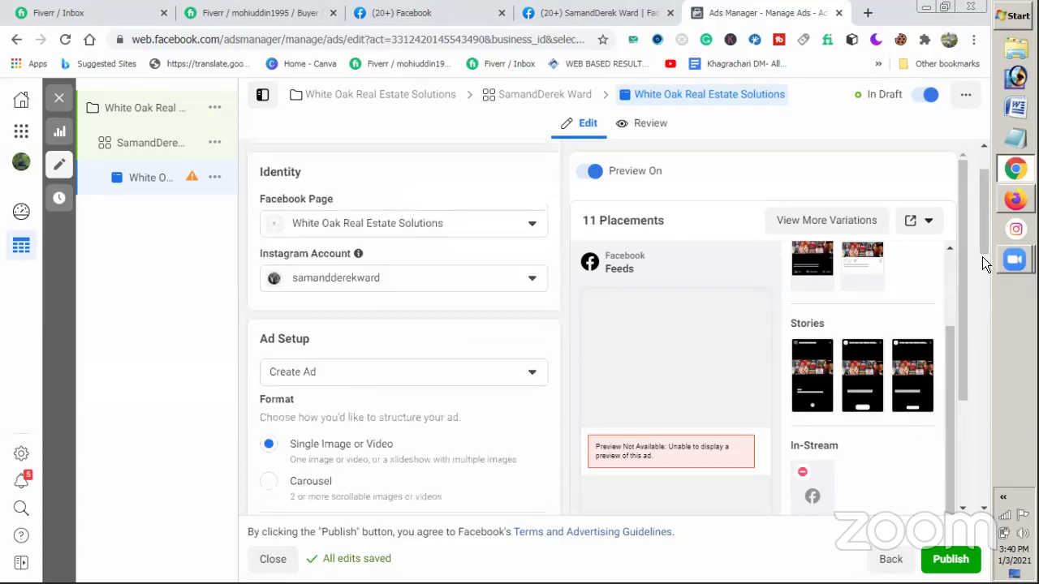
- Switch the ad's creation method from Create Ad to Use Existing Post
left_click(386, 374)
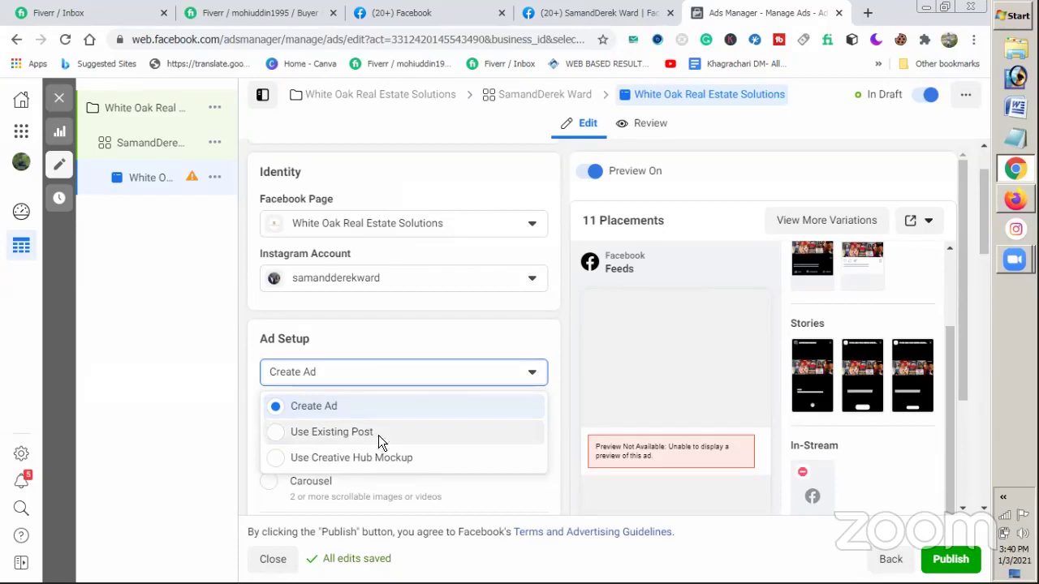
left_click(331, 431)
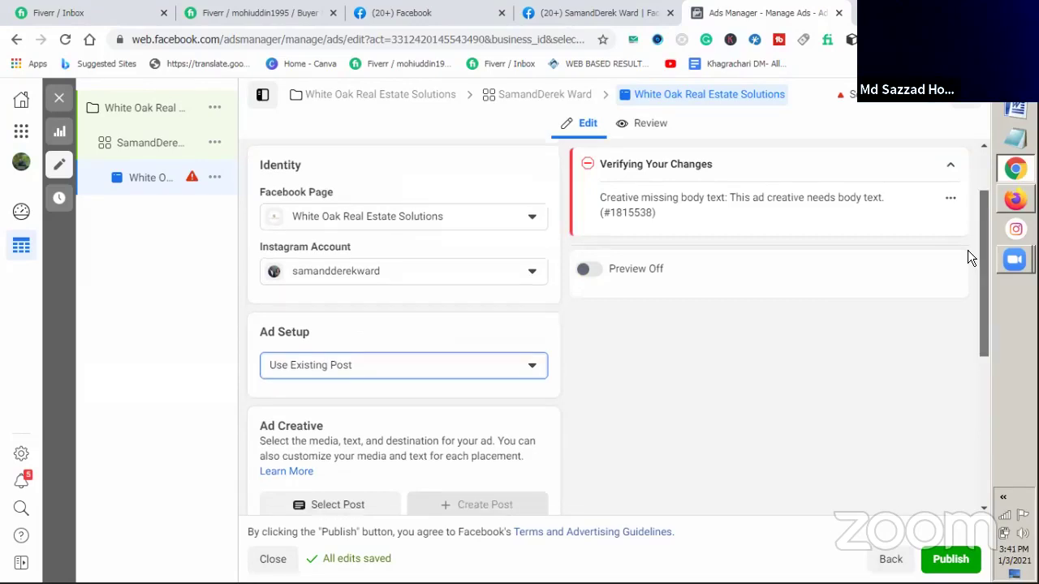
left_click_drag(980, 253, 980, 277)
scroll(980, 277, "down", 1)
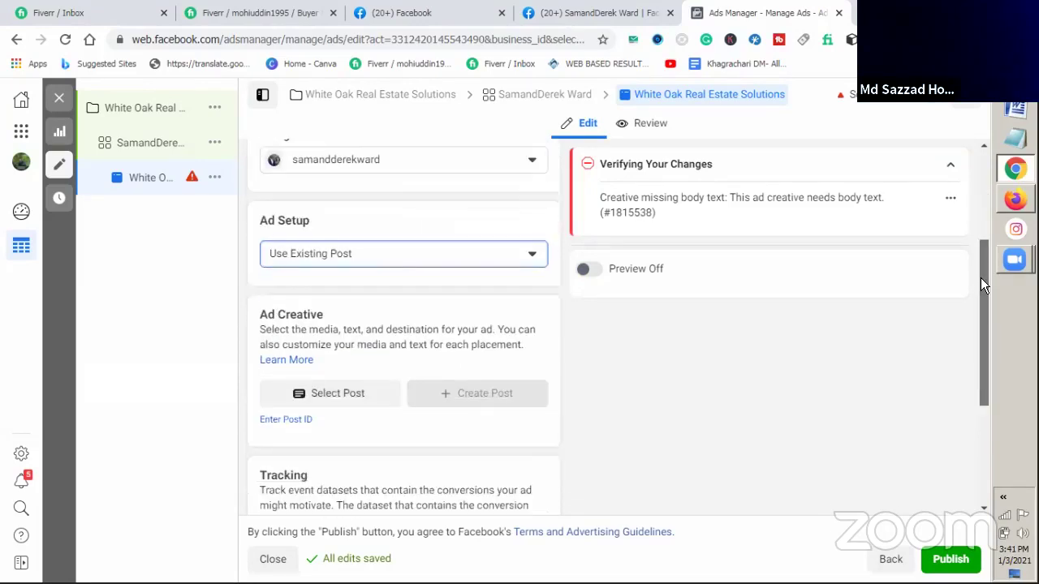
scroll(980, 286, "down", 1)
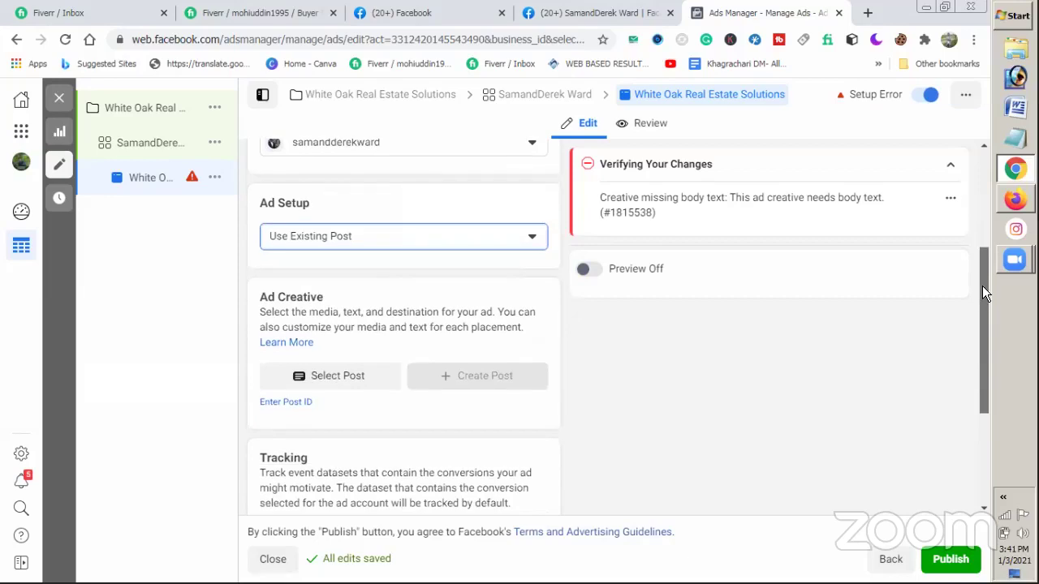
scroll(980, 297, "down", 1)
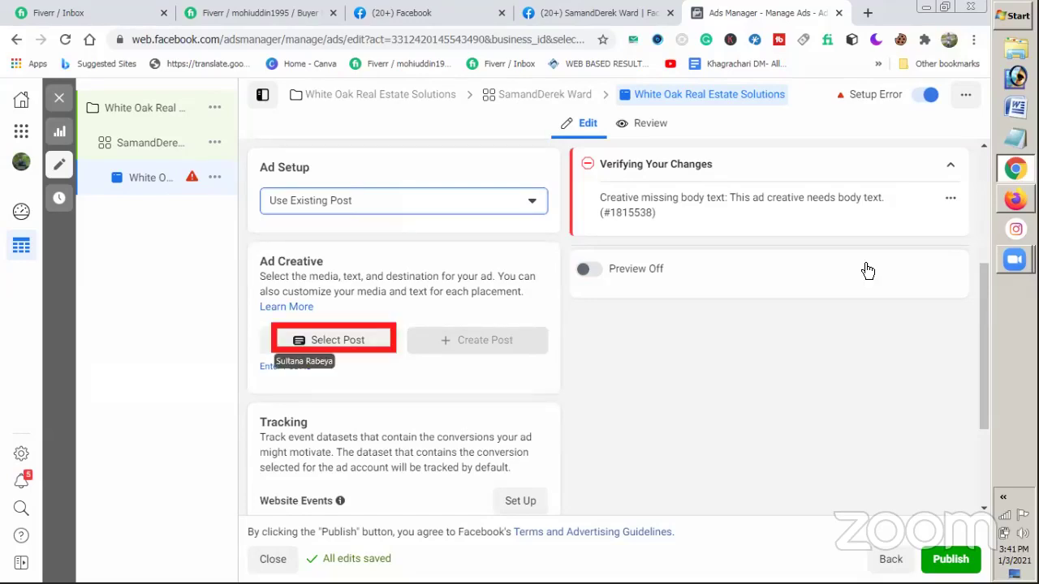
- Browse the Page's posts and select the Dec 30 'The Disadvantages of Foreclosures' post
left_click(343, 342)
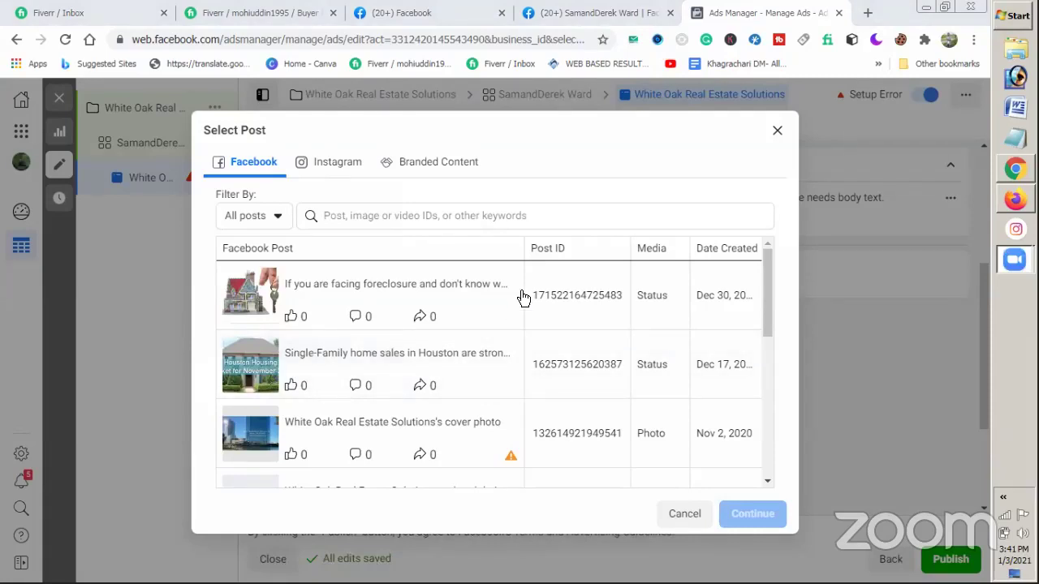
left_click_drag(764, 311, 768, 371)
scroll(766, 374, "down", 1)
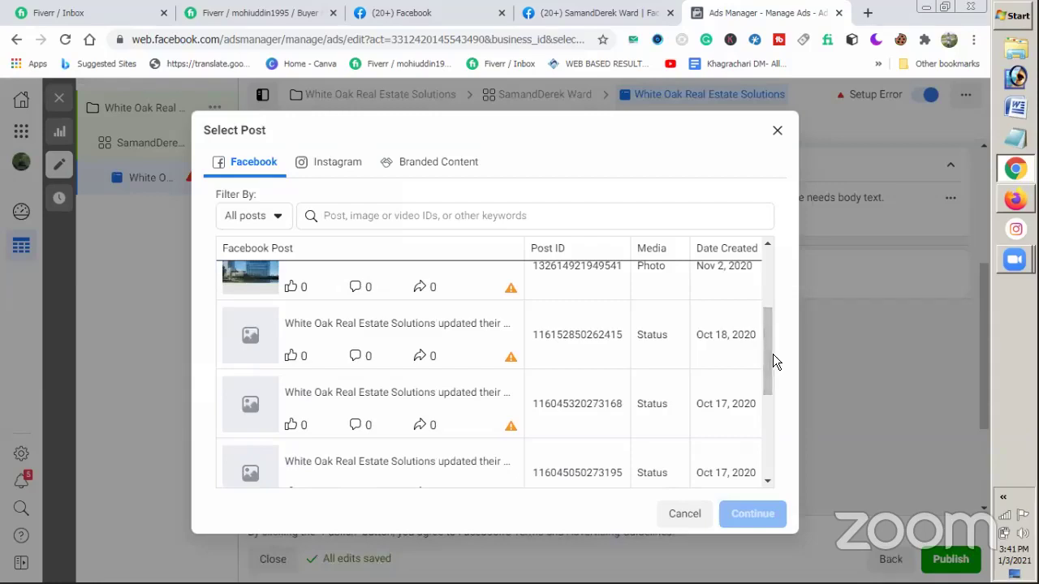
mouse_move(770, 360)
left_mouse_down()
mouse_move(764, 434)
mouse_move(763, 348)
left_mouse_up()
scroll(764, 435, "down", 1)
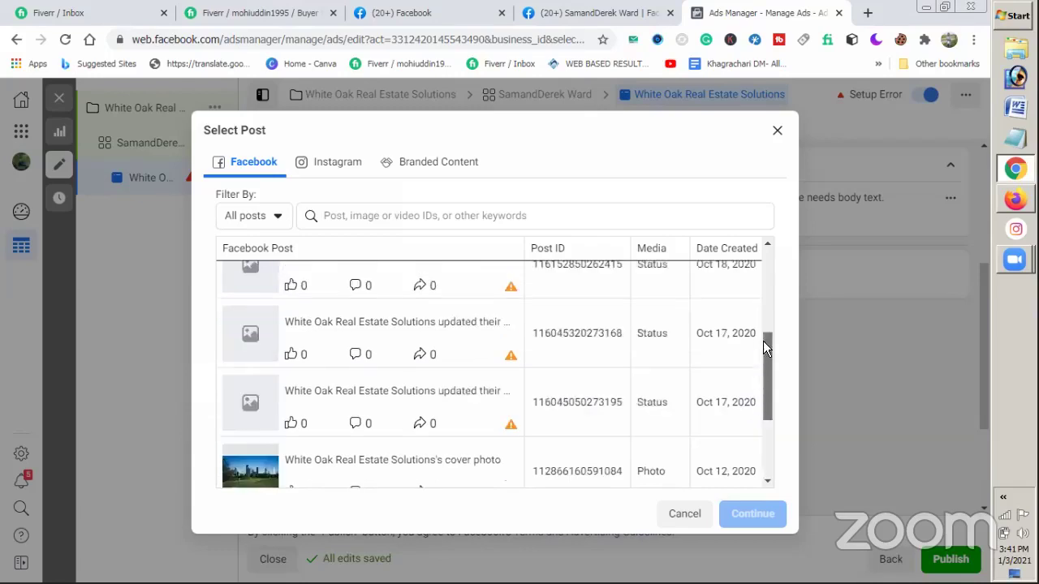
left_click_drag(763, 306, 761, 275)
scroll(761, 276, "up", 1)
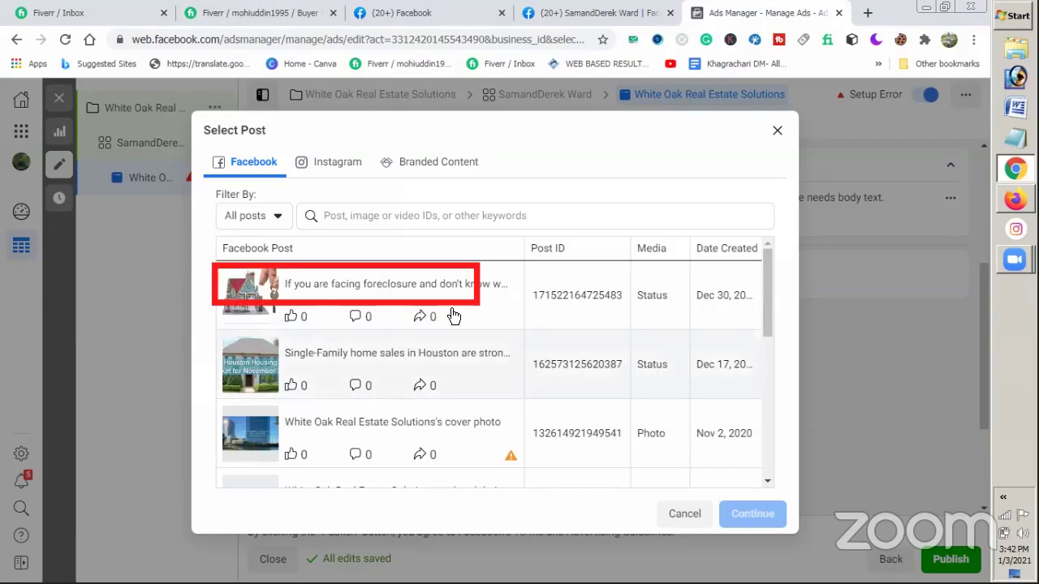
left_click(478, 300)
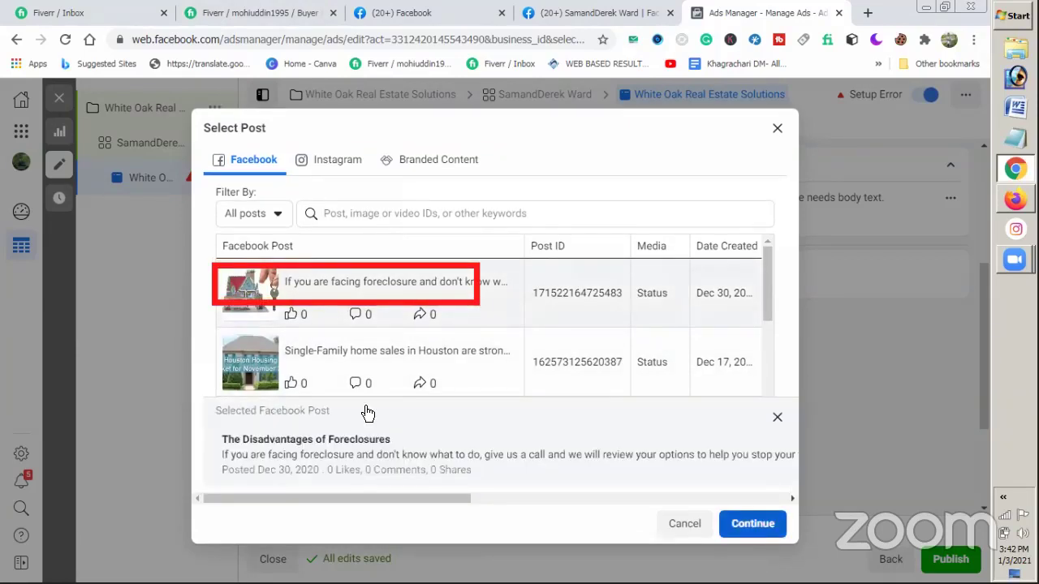
left_click(540, 498)
left_click(263, 499)
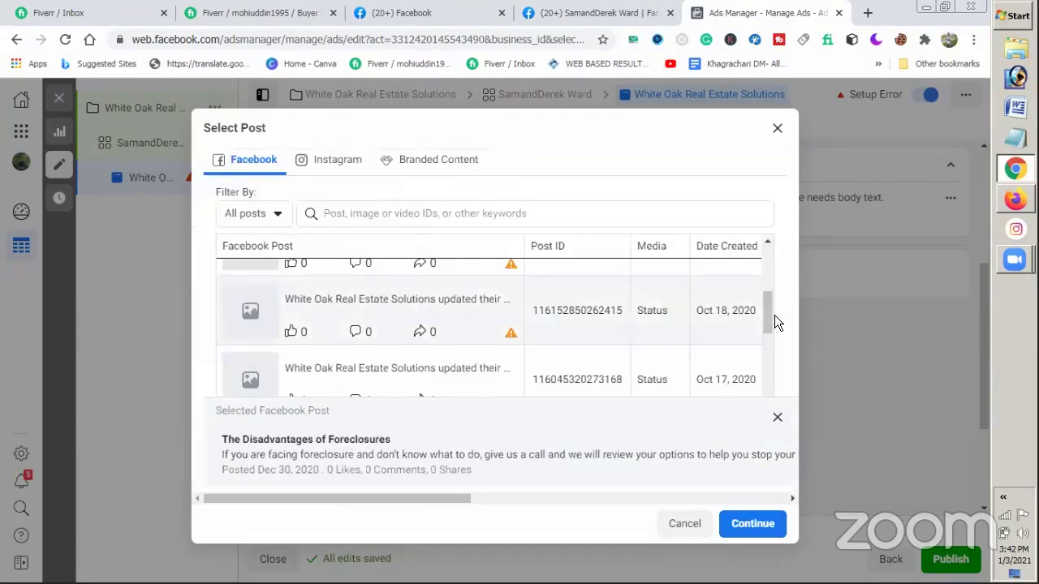
left_click(768, 261)
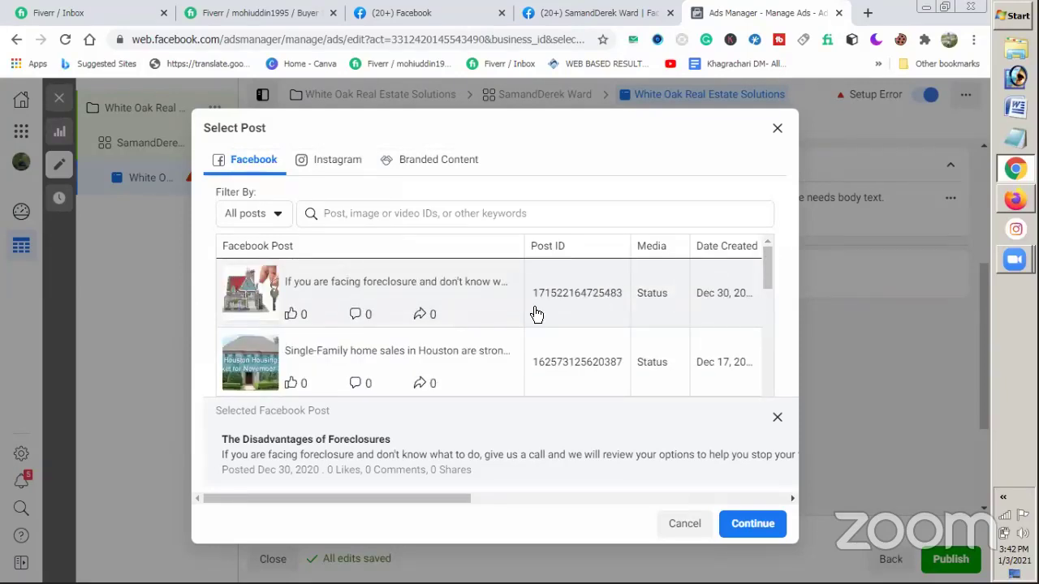
- Confirm the Dec 30 foreclosure post as the ad's creative
left_click(754, 524)
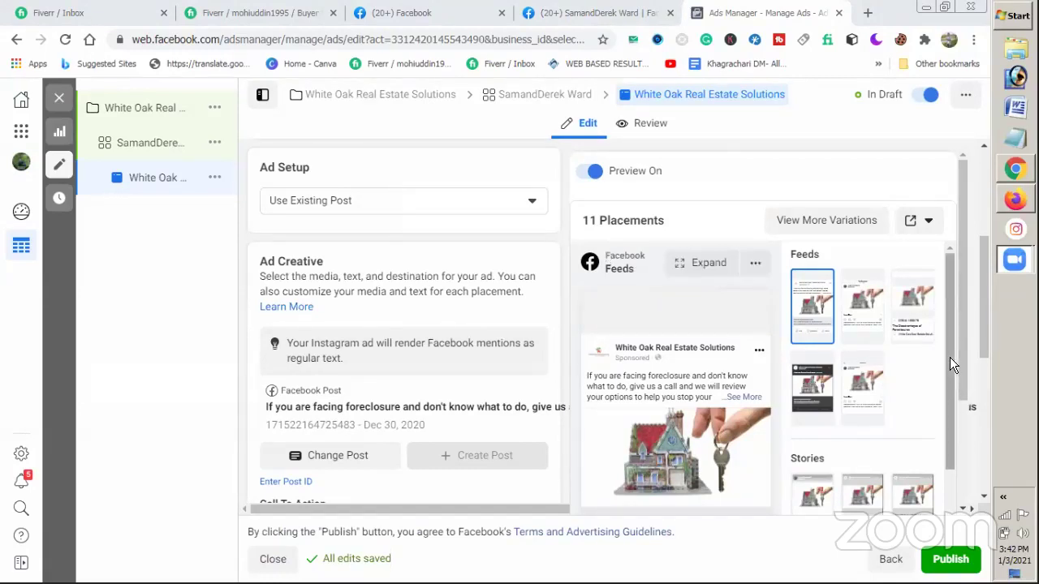
left_click_drag(950, 367, 949, 376)
scroll(959, 293, "down", 1)
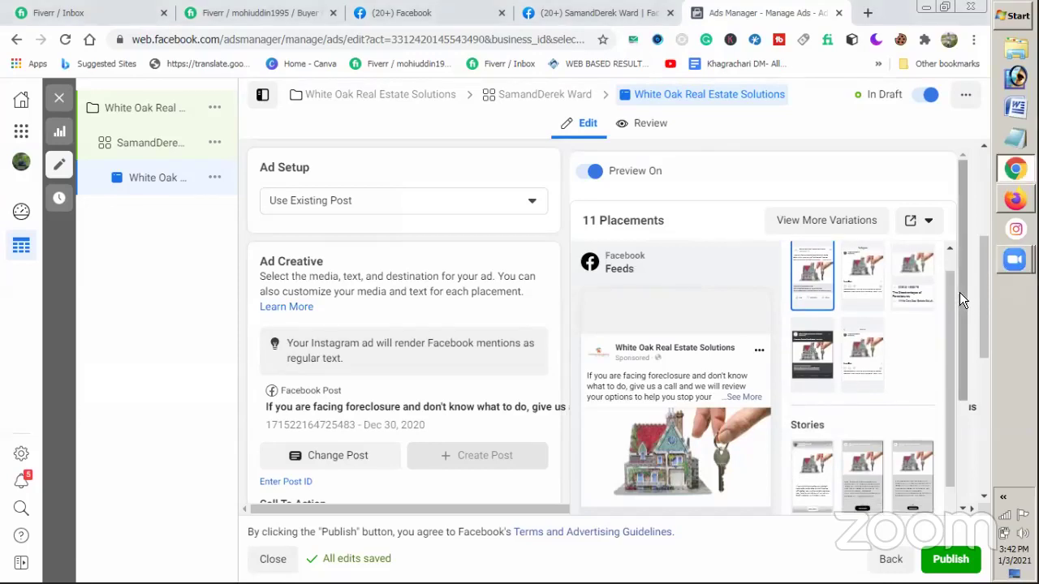
scroll(959, 309, "down", 1)
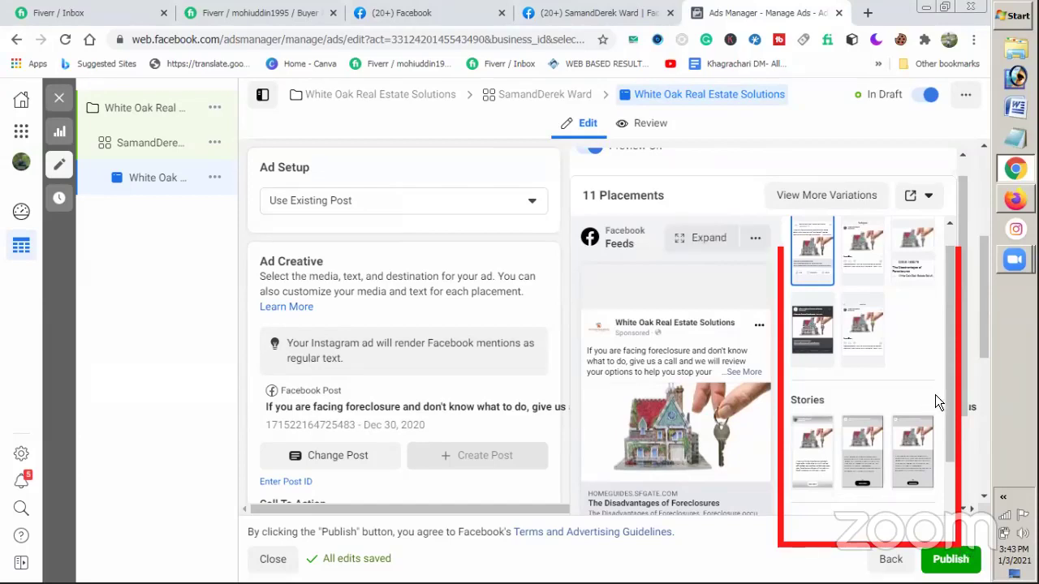
- Review the post's previews across Feeds, Stories, In-Stream and Search placements
left_click_drag(949, 385, 948, 401)
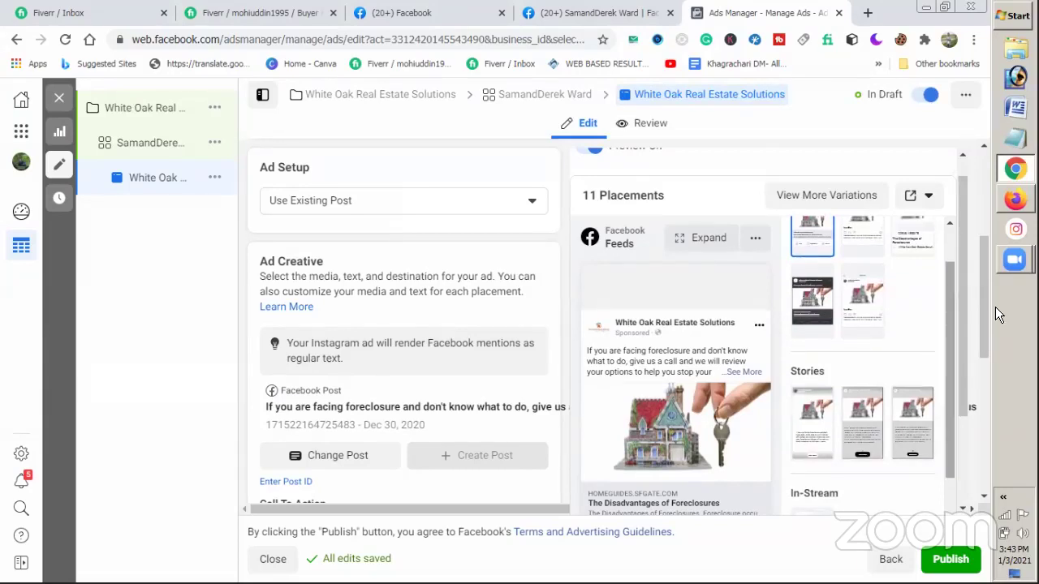
scroll(985, 313, "down", 1)
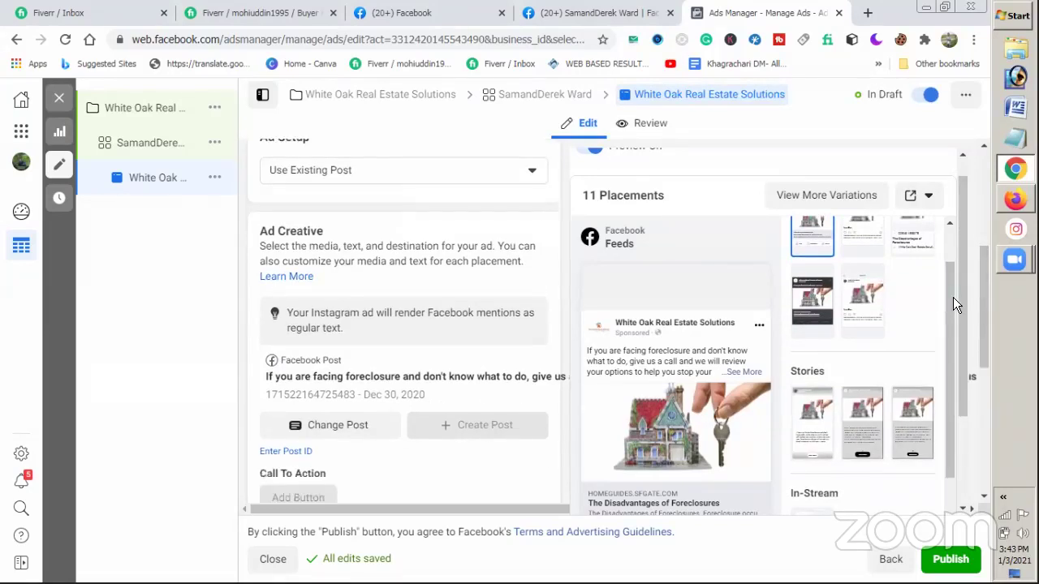
left_click_drag(949, 312, 949, 286)
scroll(946, 325, "down", 1)
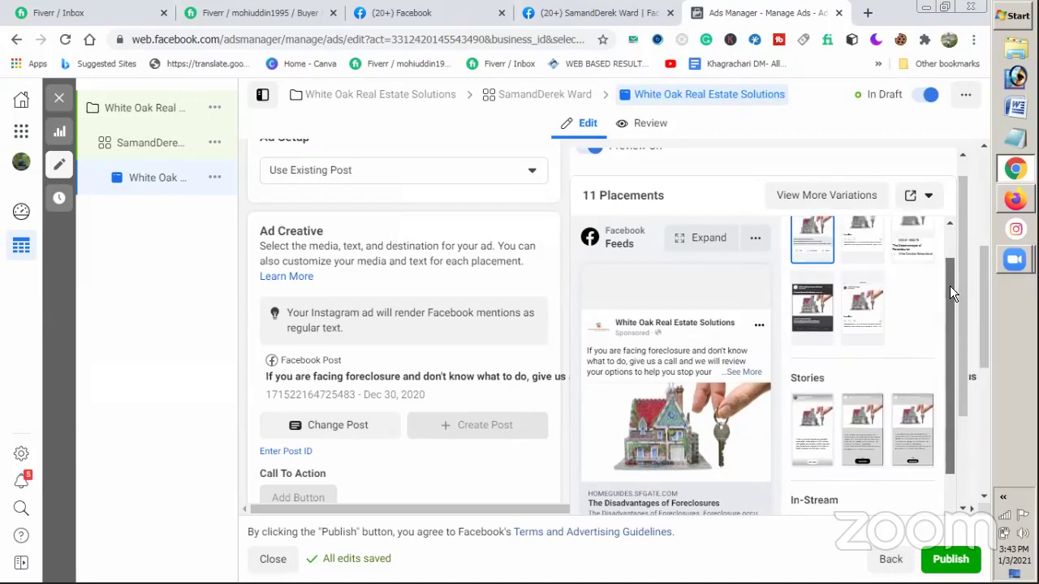
scroll(950, 276, "up", 2)
scroll(950, 273, "up", 1)
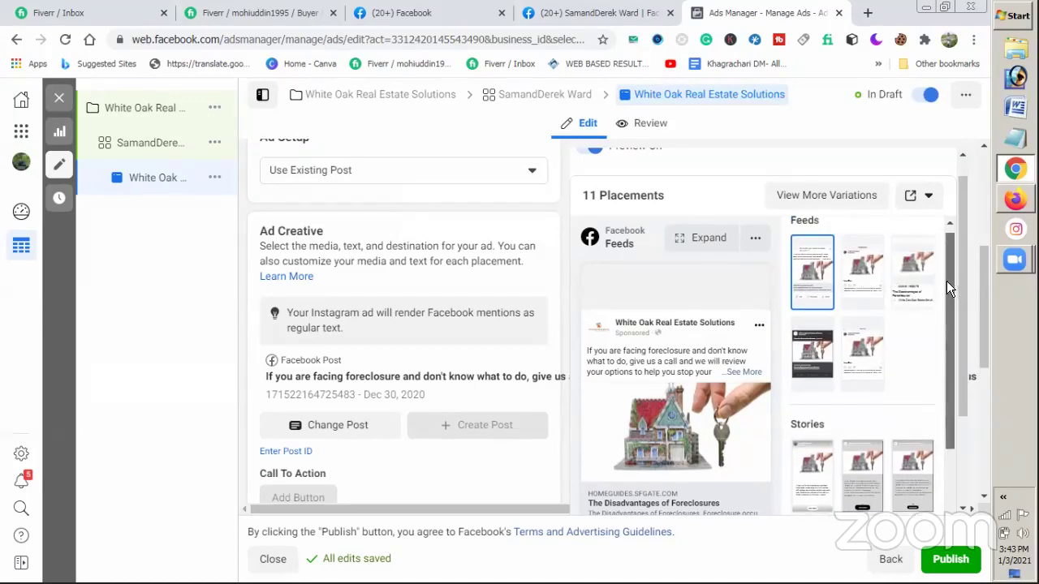
left_click_drag(946, 292, 946, 307)
scroll(950, 329, "down", 2)
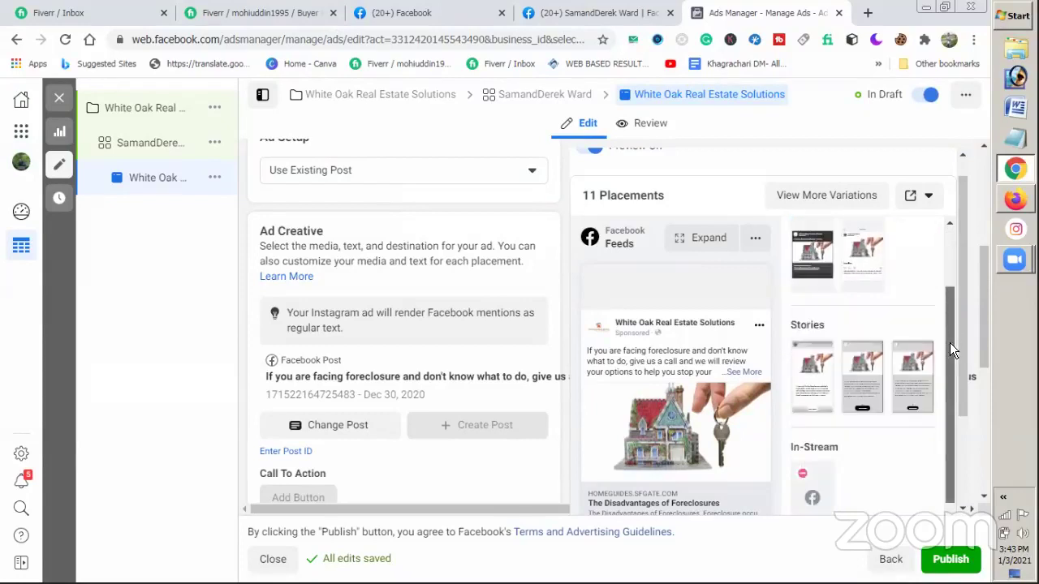
scroll(951, 368, "down", 2)
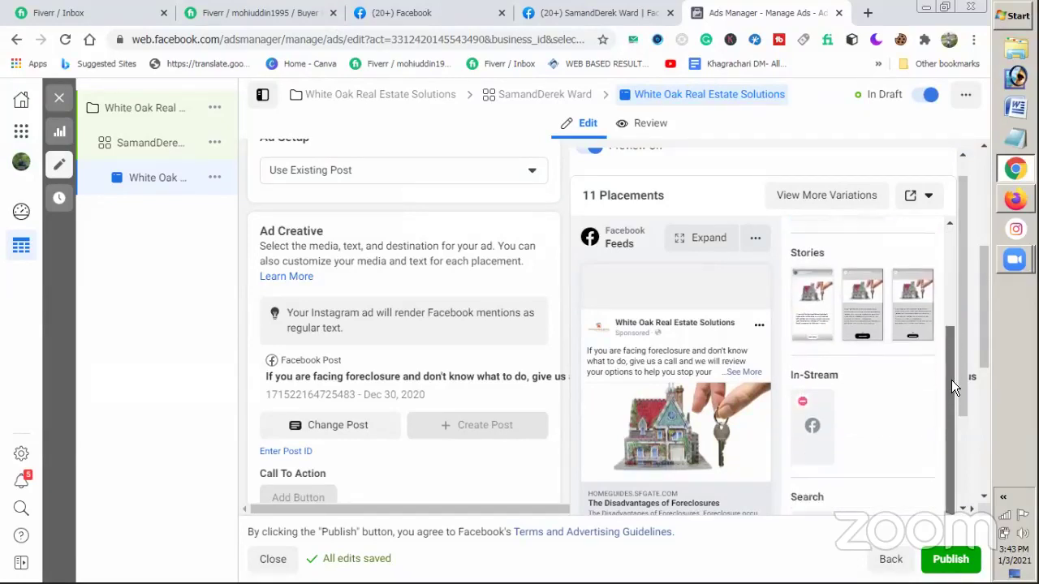
scroll(954, 413, "down", 1)
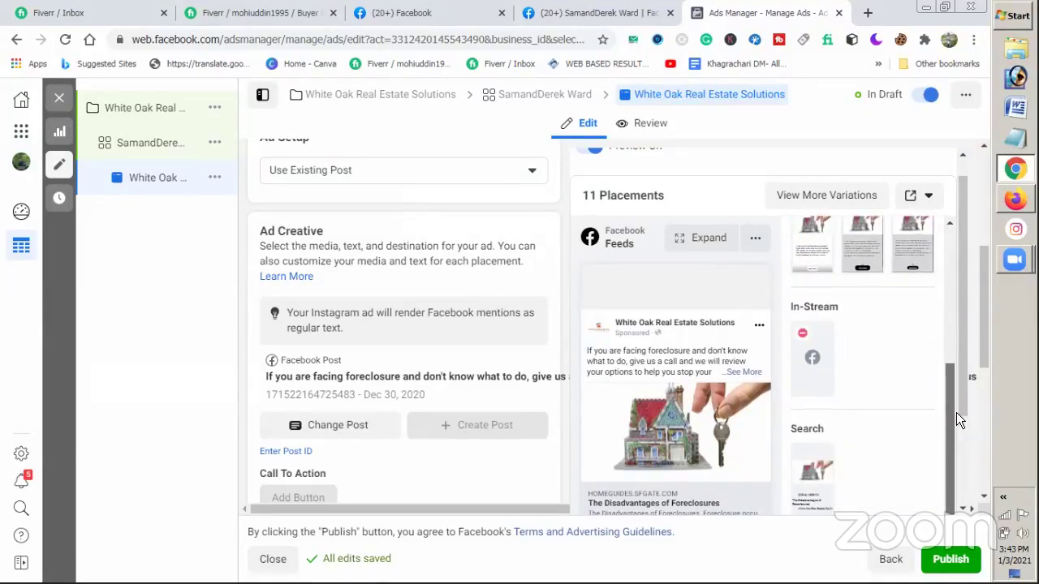
scroll(957, 430, "down", 1)
scroll(957, 443, "down", 1)
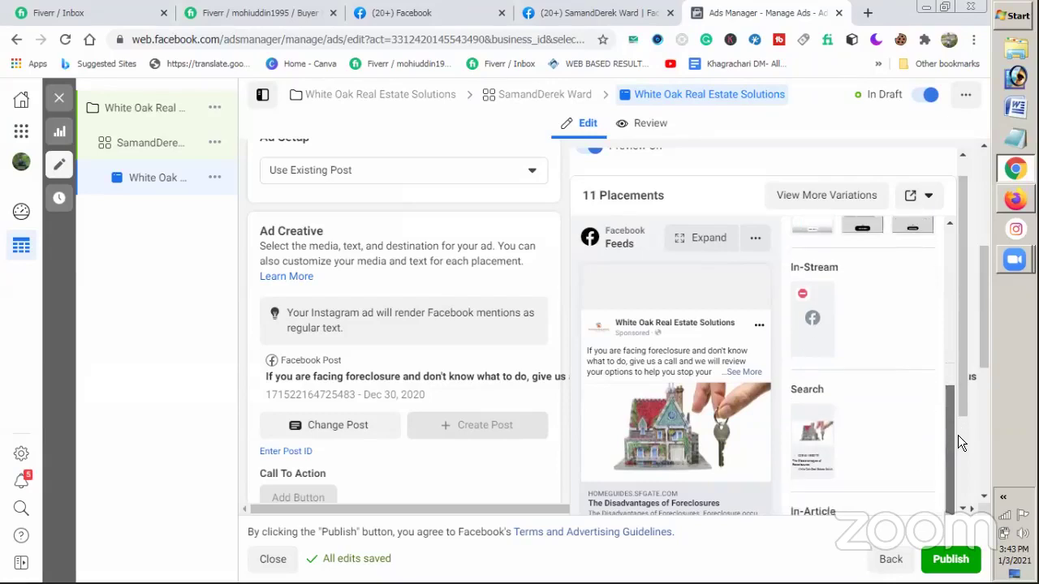
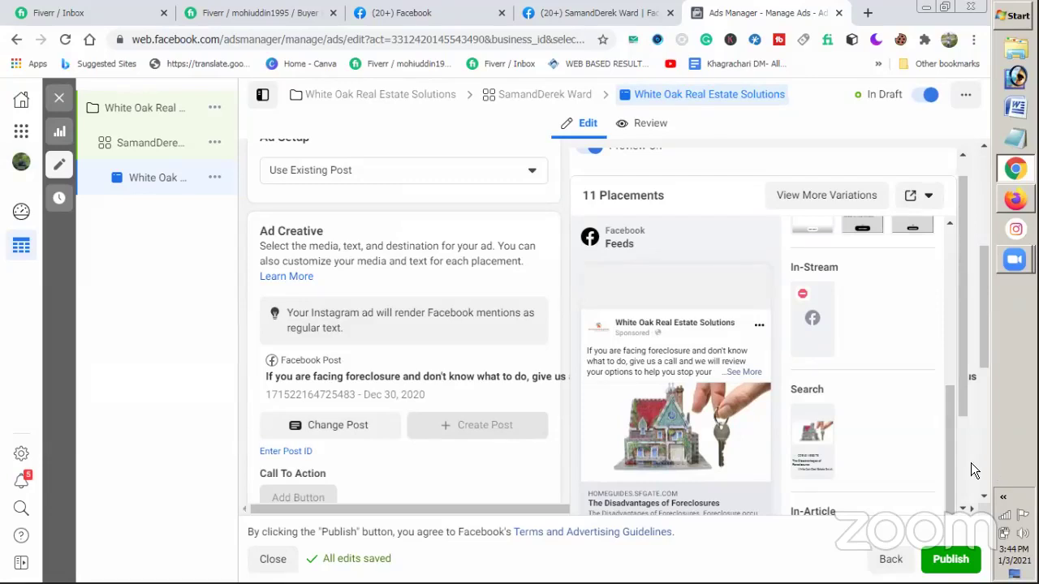
- Dismiss the Messenger panel and open the LEDP Chittagong Division page
mouse_move(596, 325)
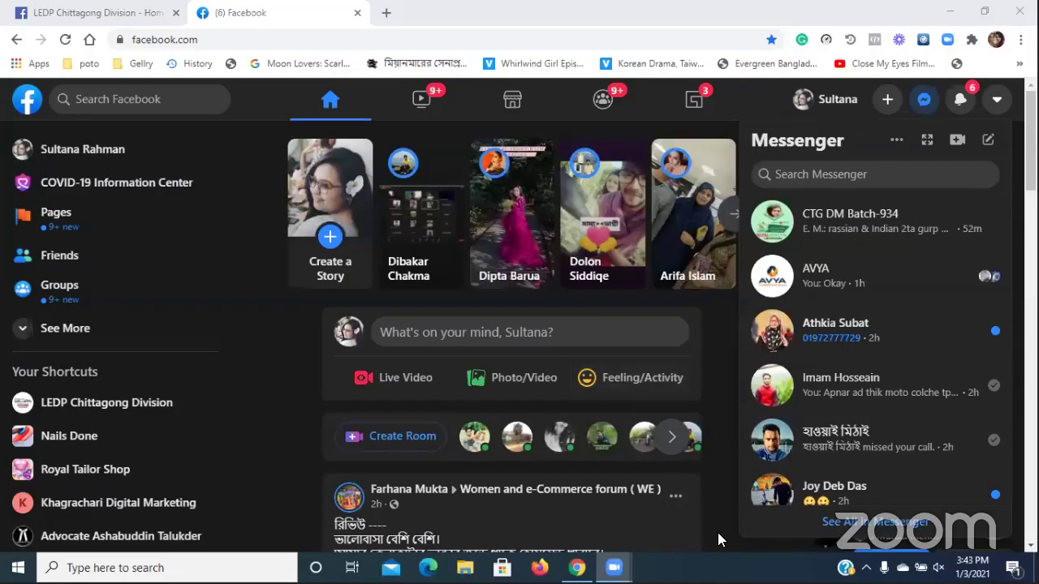
left_click(717, 532)
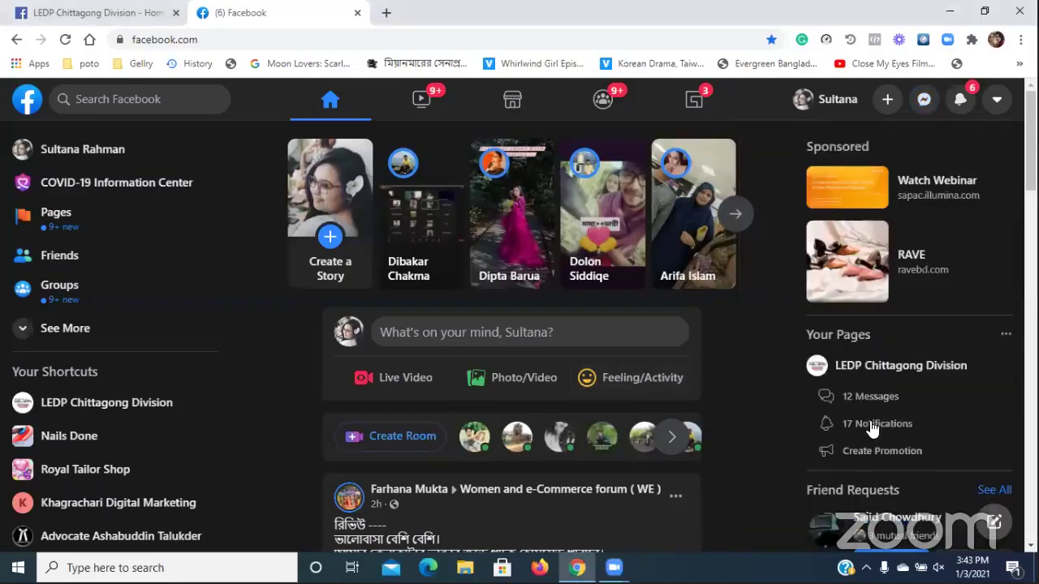
left_click(893, 366)
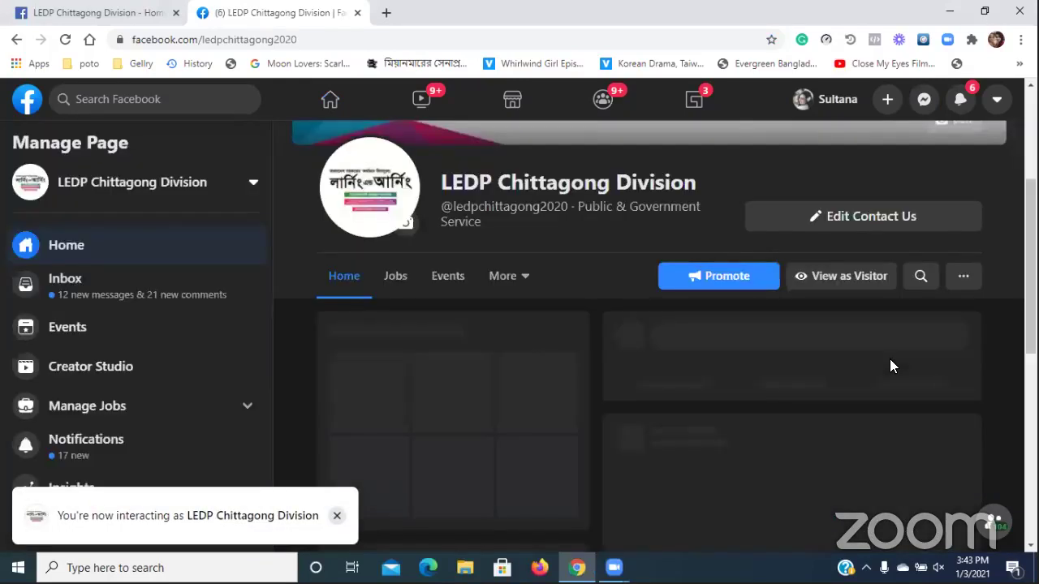
- Scroll down the page feed to the Class No-48 live video post
scroll(752, 516, "down", 6)
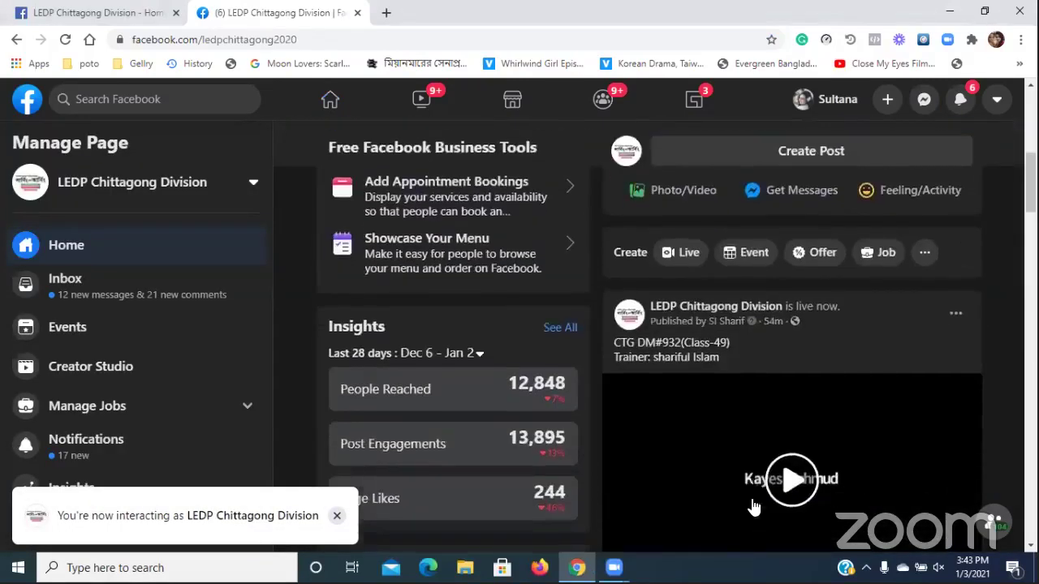
scroll(689, 505, "down", 3)
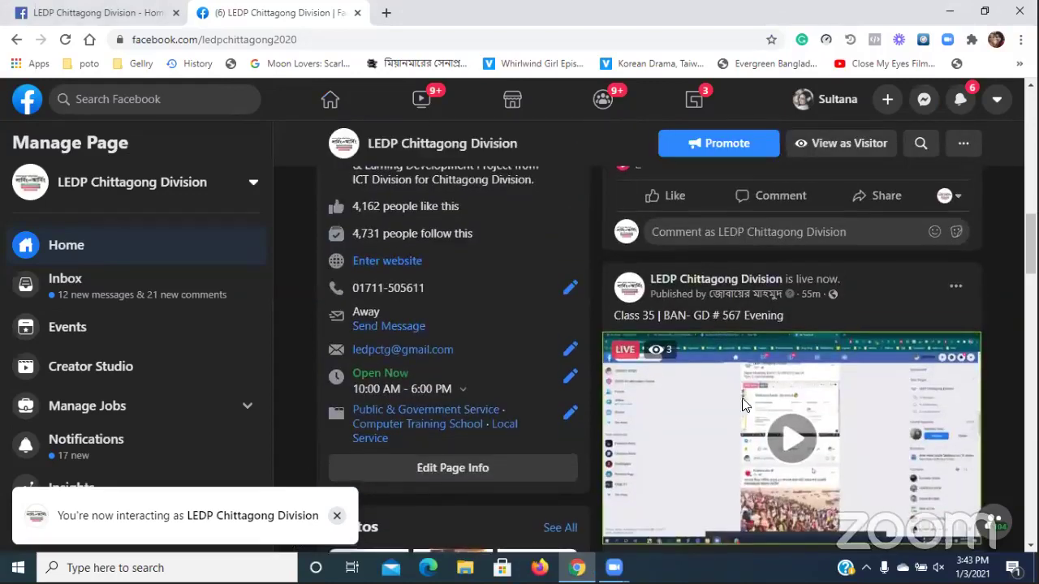
scroll(930, 377, "up", 3)
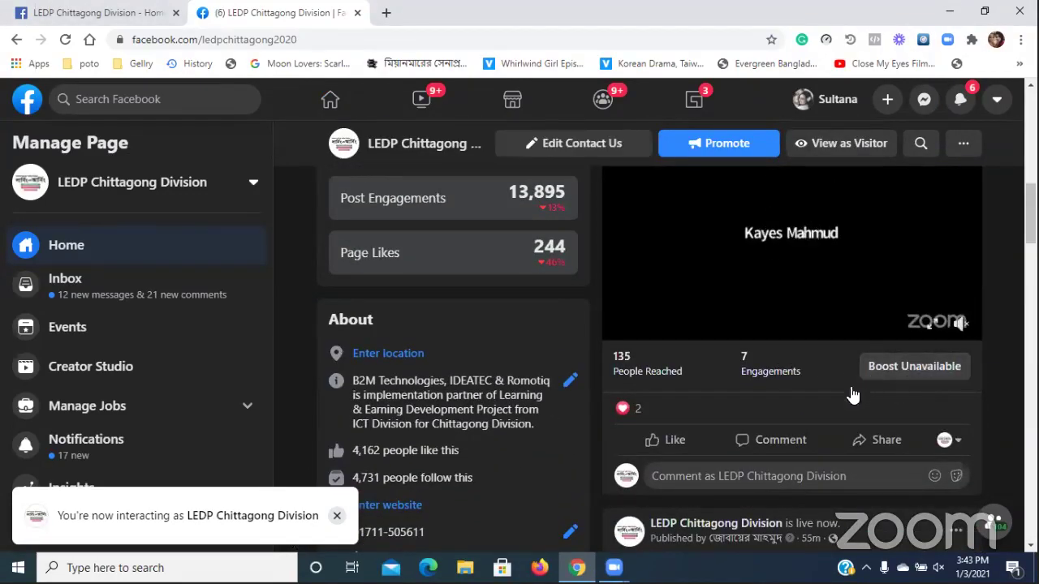
scroll(774, 454, "down", 6)
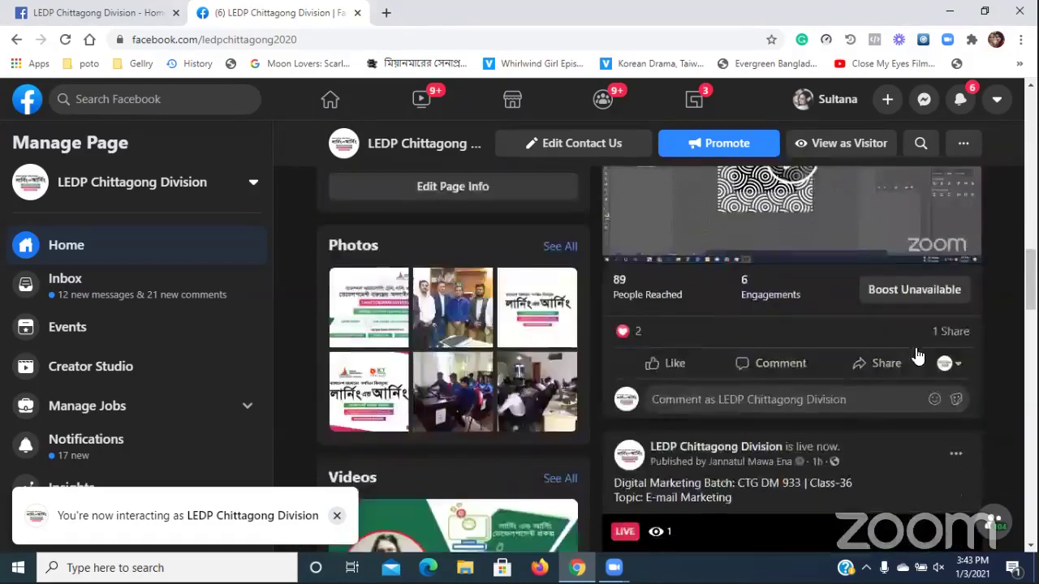
scroll(860, 370, "down", 1)
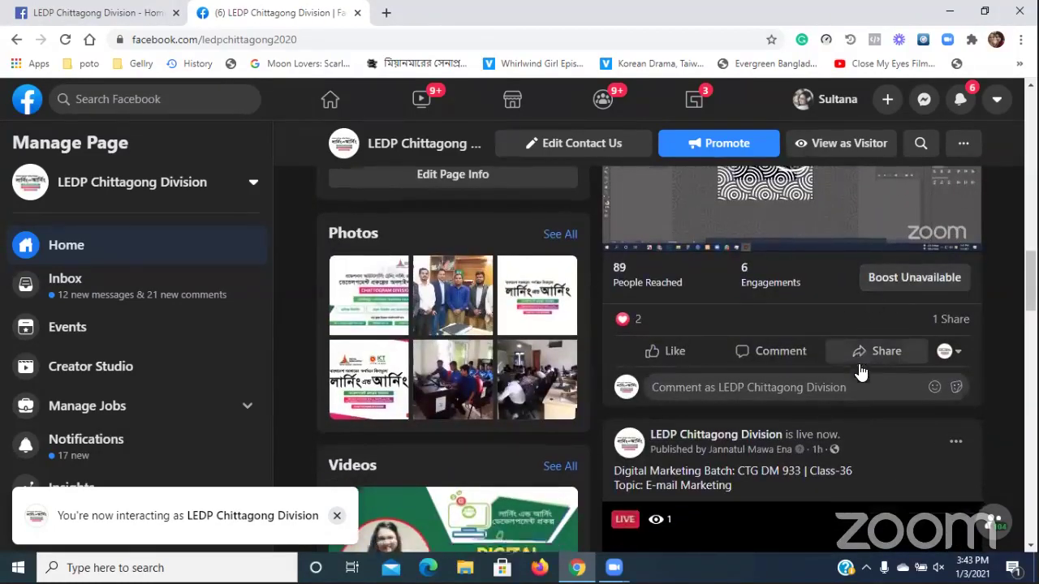
scroll(860, 371, "down", 3)
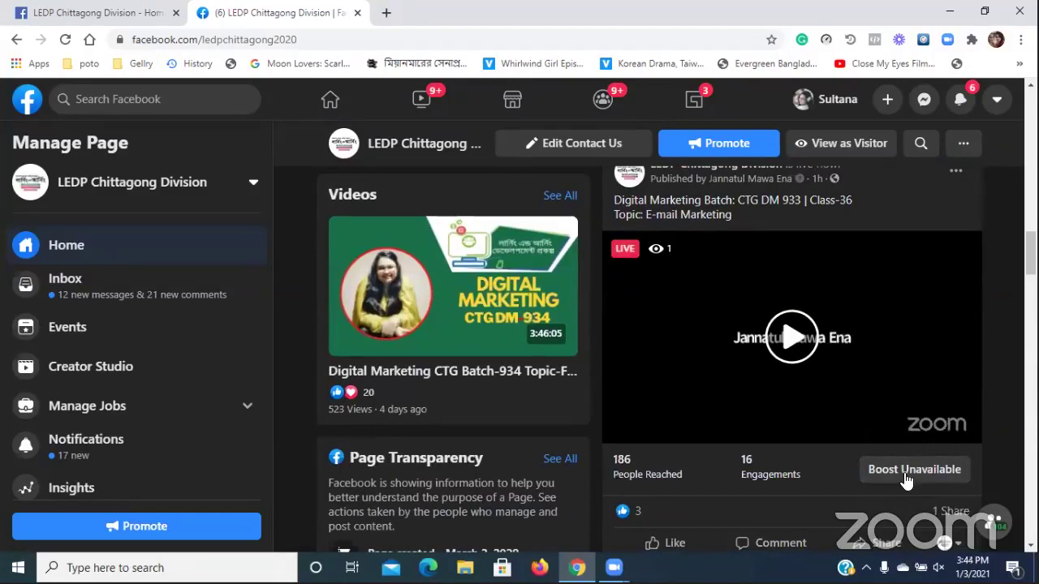
scroll(904, 477, "down", 5)
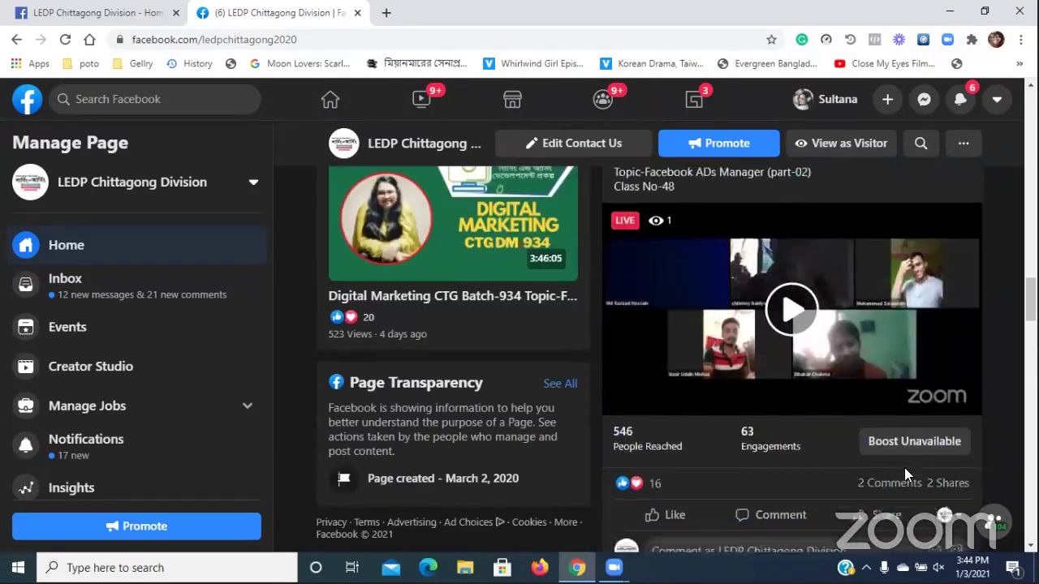
scroll(904, 467, "down", 2)
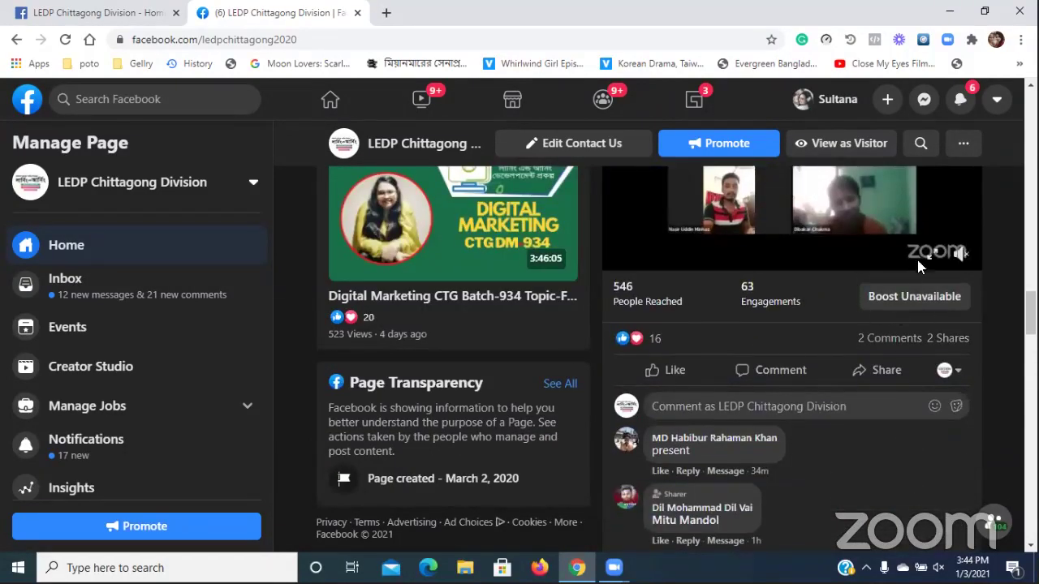
scroll(901, 316, "down", 1)
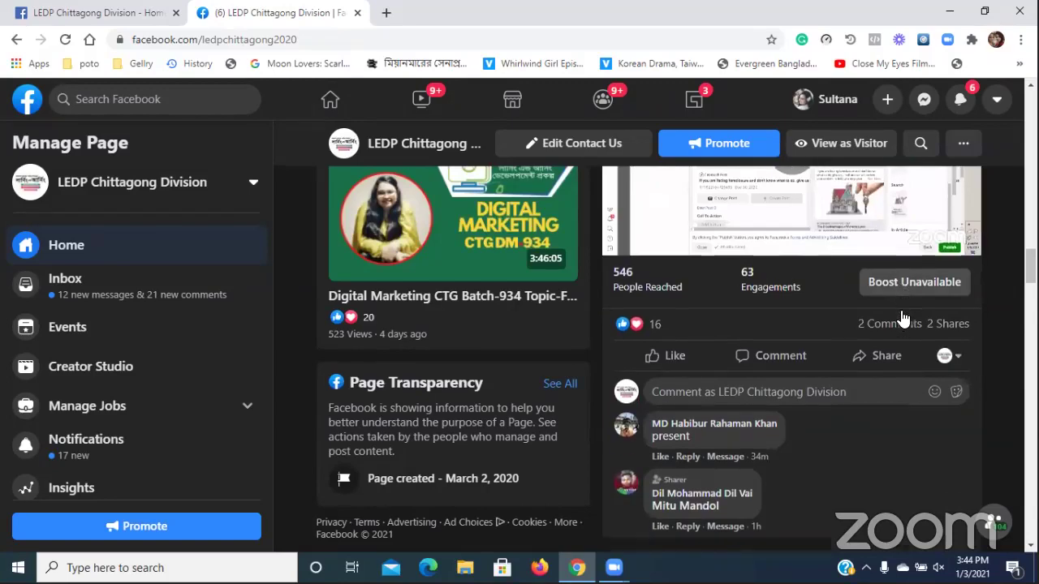
scroll(901, 315, "down", 3)
scroll(900, 305, "down", 2)
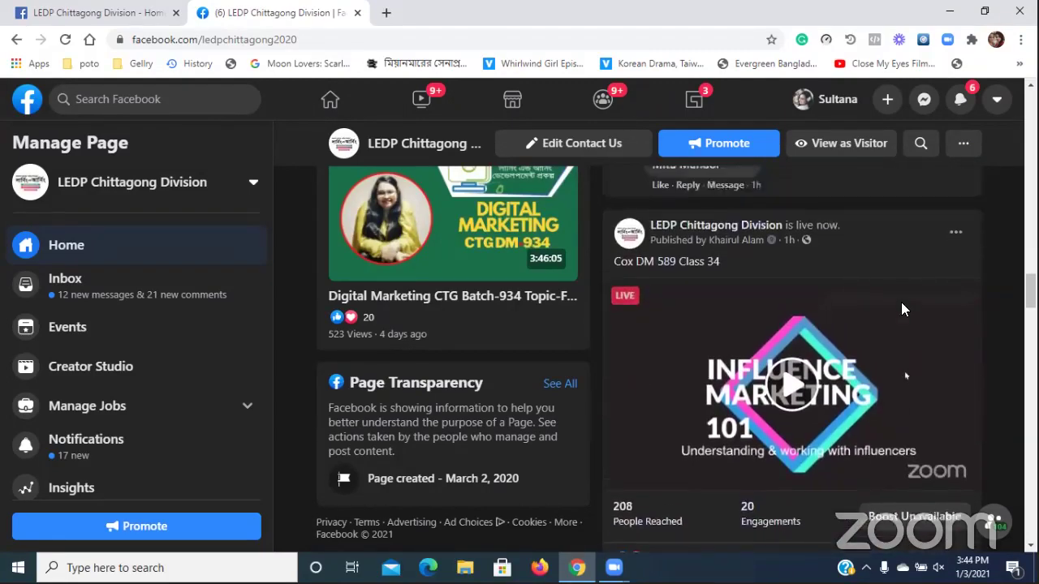
scroll(900, 308, "up", 1)
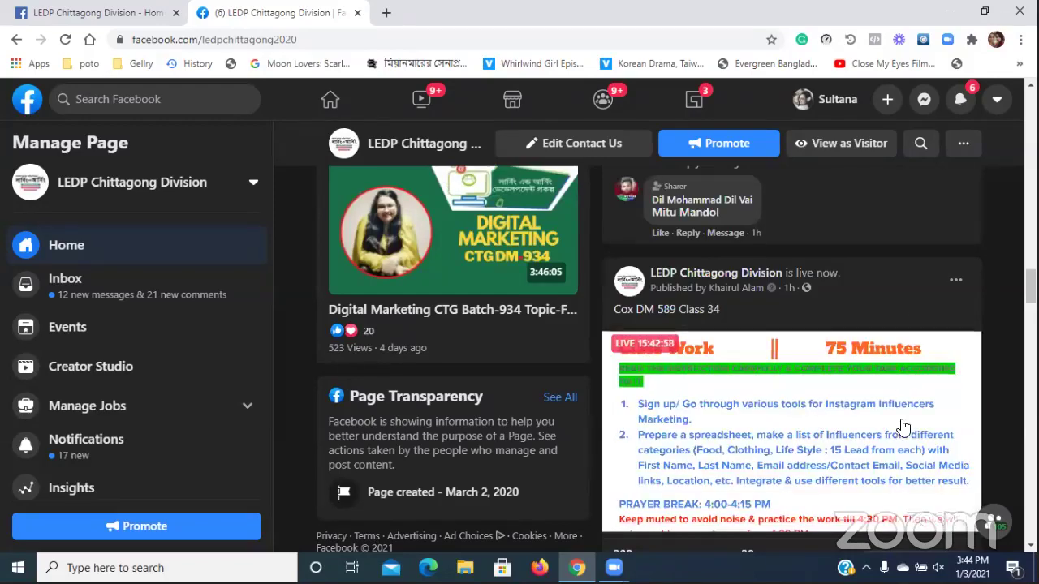
scroll(902, 424, "up", 3)
scroll(903, 426, "up", 1)
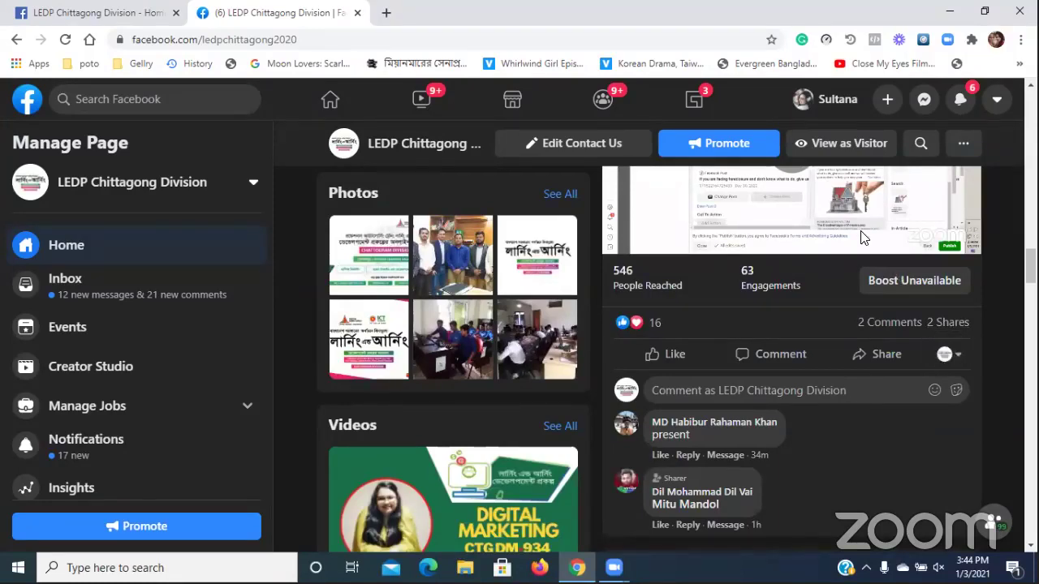
scroll(904, 212, "up", 3)
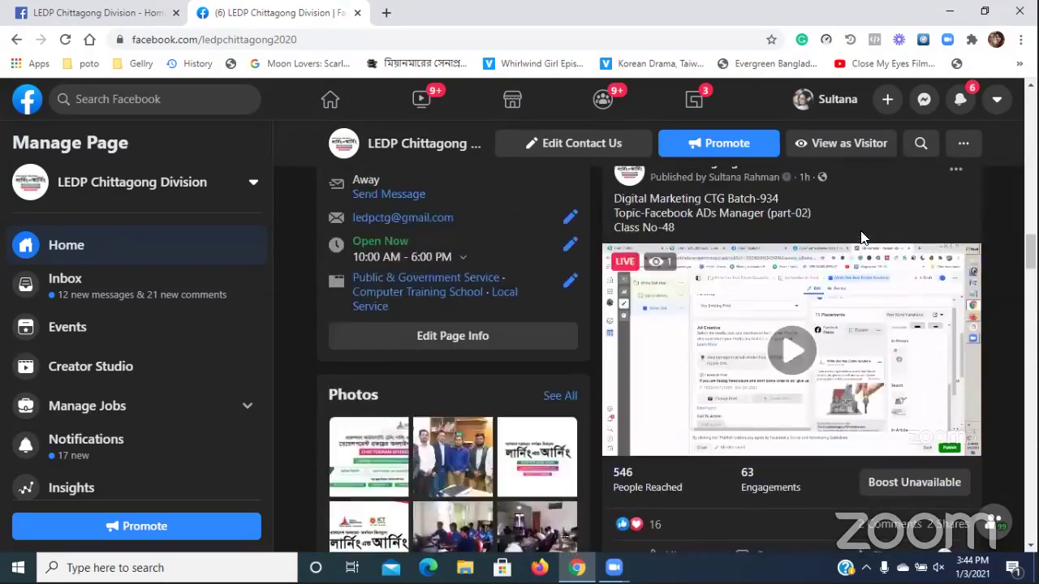
- Edit the Class No-48 post, add it to the Digital Marketing CTG Batch-934 playlist, and save
left_click(955, 175)
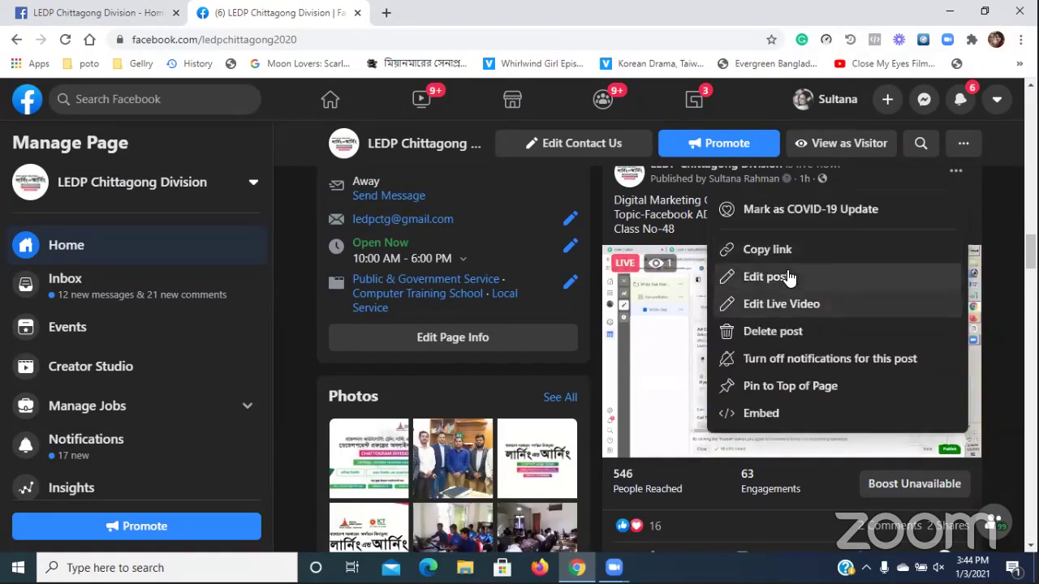
left_click(766, 277)
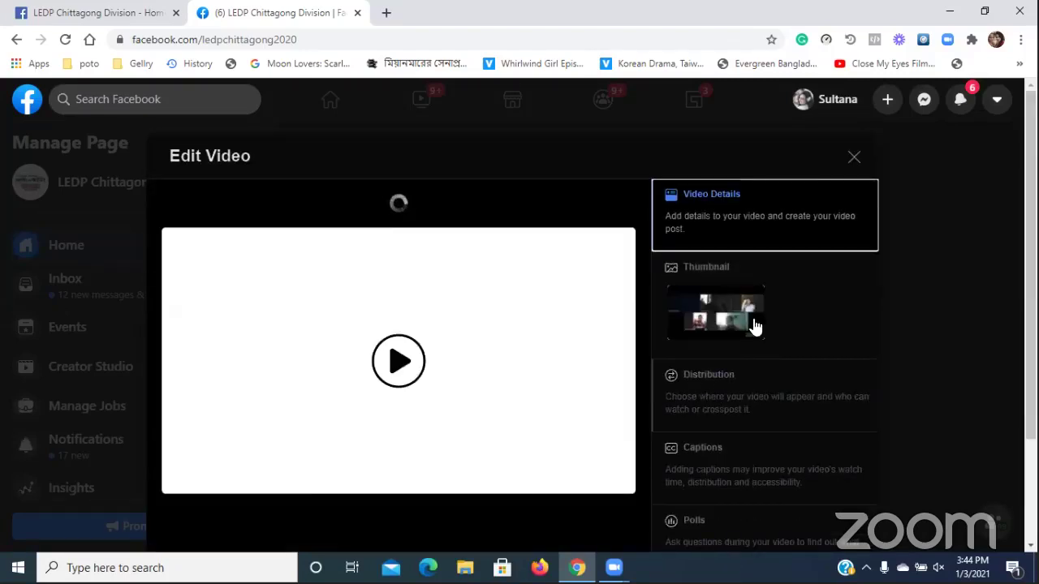
left_click(755, 395)
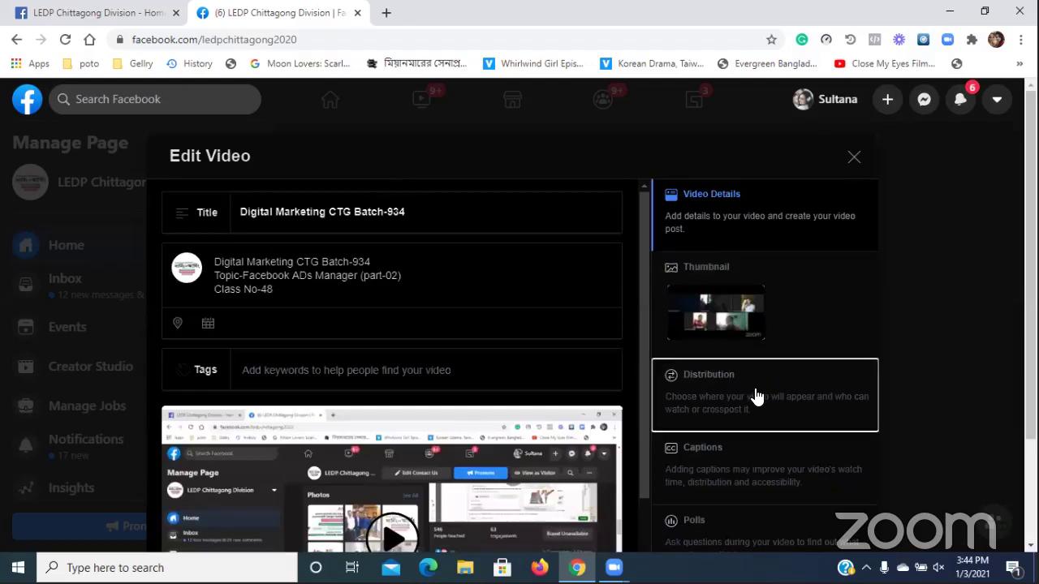
left_click(417, 302)
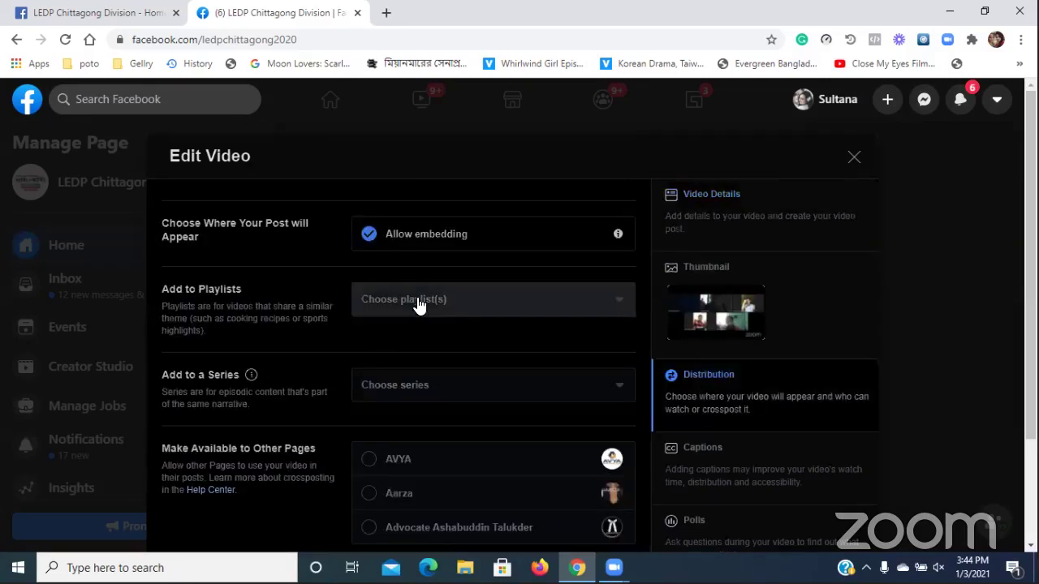
left_click(425, 351)
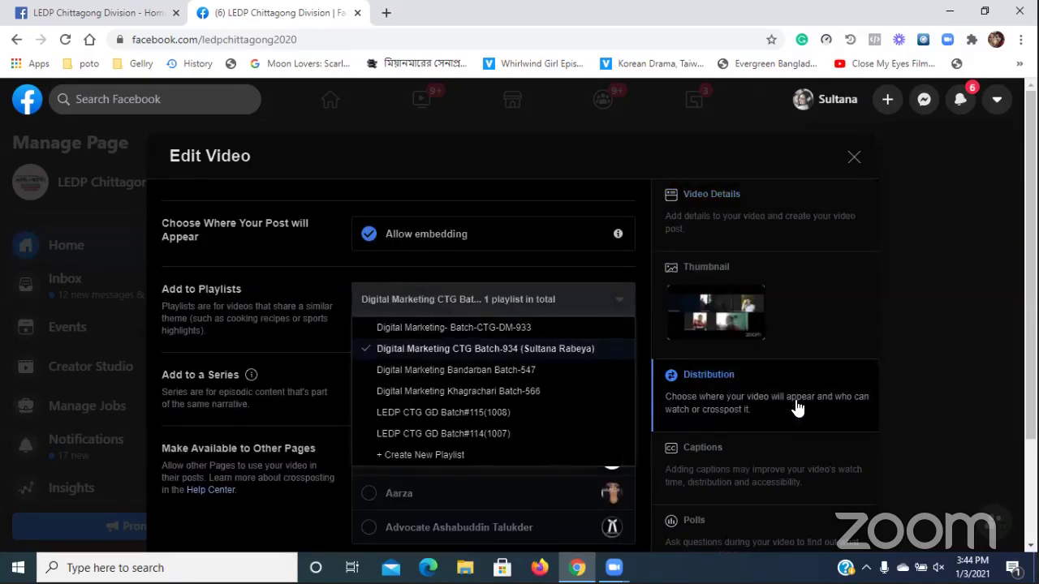
scroll(803, 381, "down", 2)
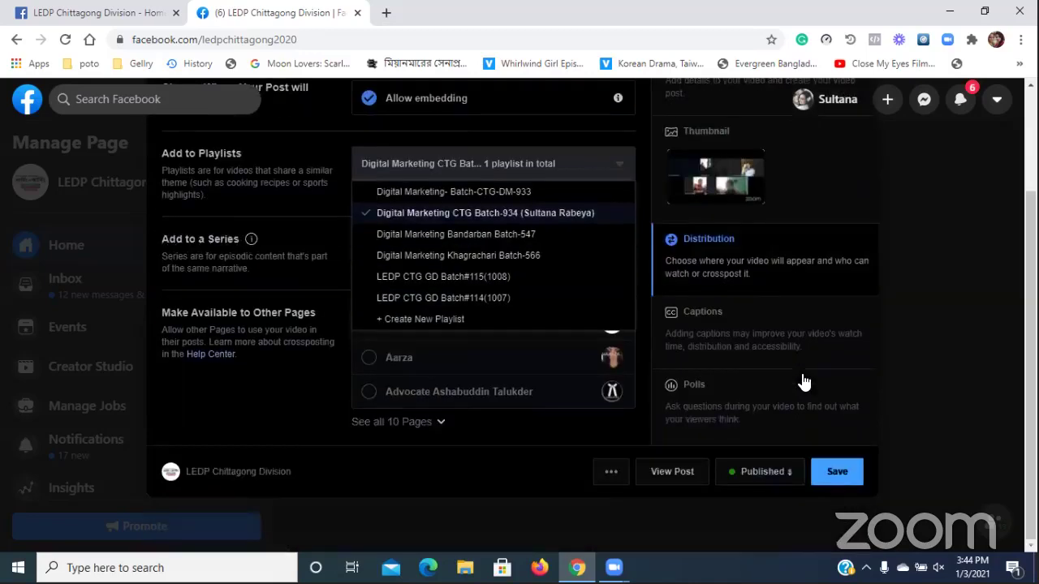
left_click(836, 475)
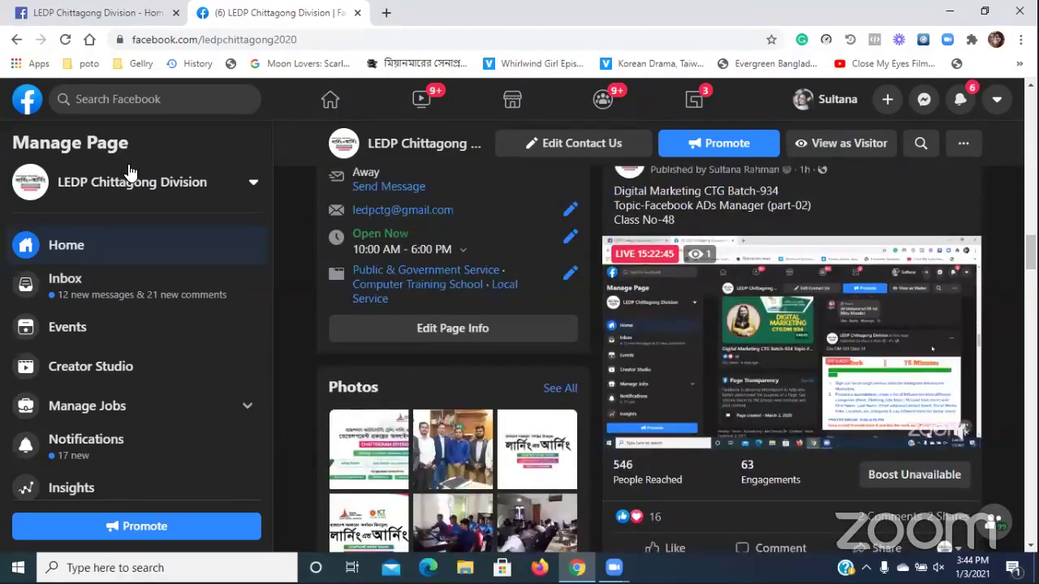
- Reload the LEDP Chittagong Division page, scroll its feed, and bring up the managed Pages switcher
left_click(65, 38)
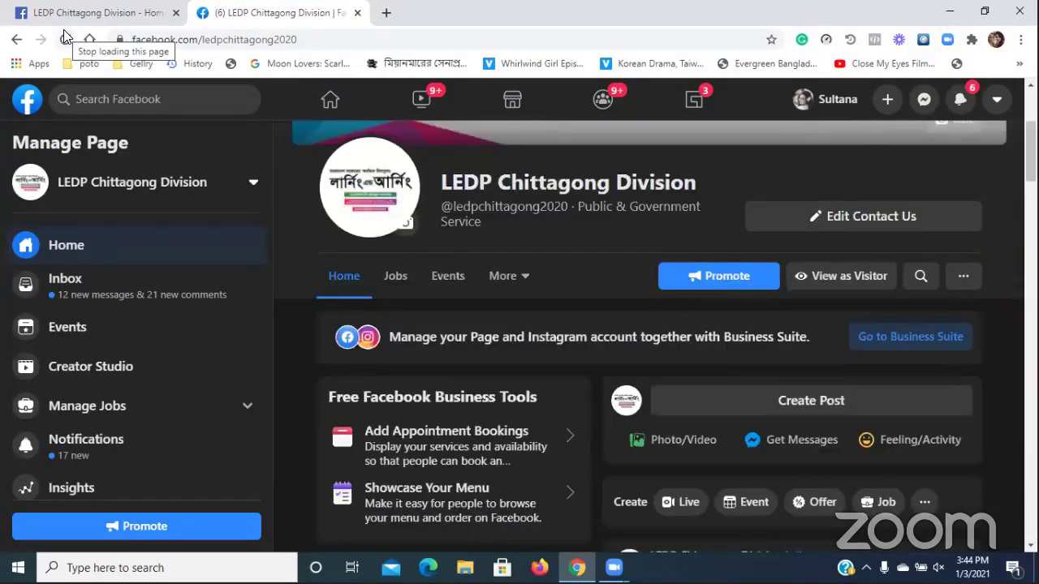
scroll(695, 521, "down", 8)
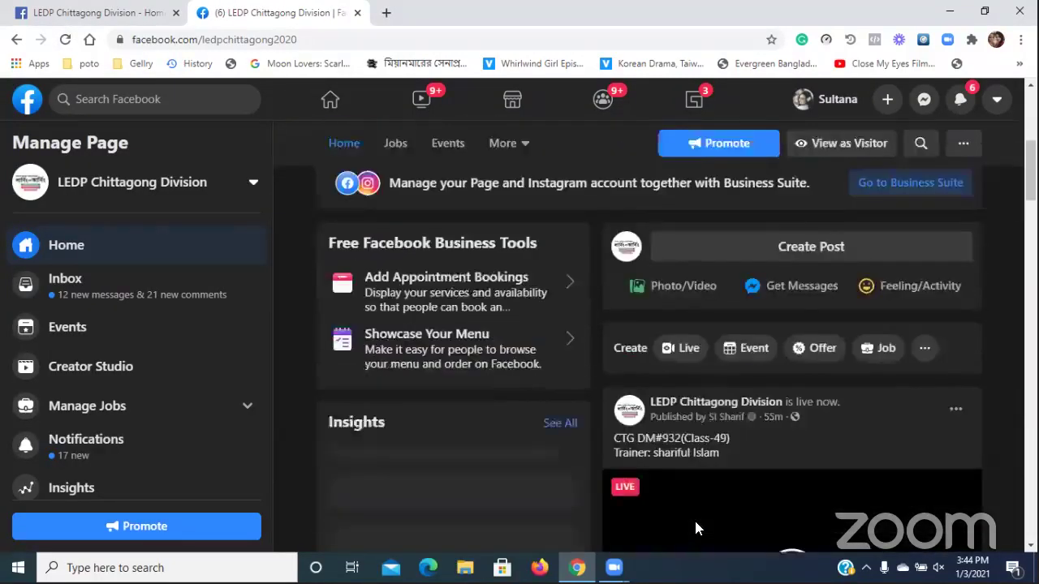
scroll(695, 520, "down", 1)
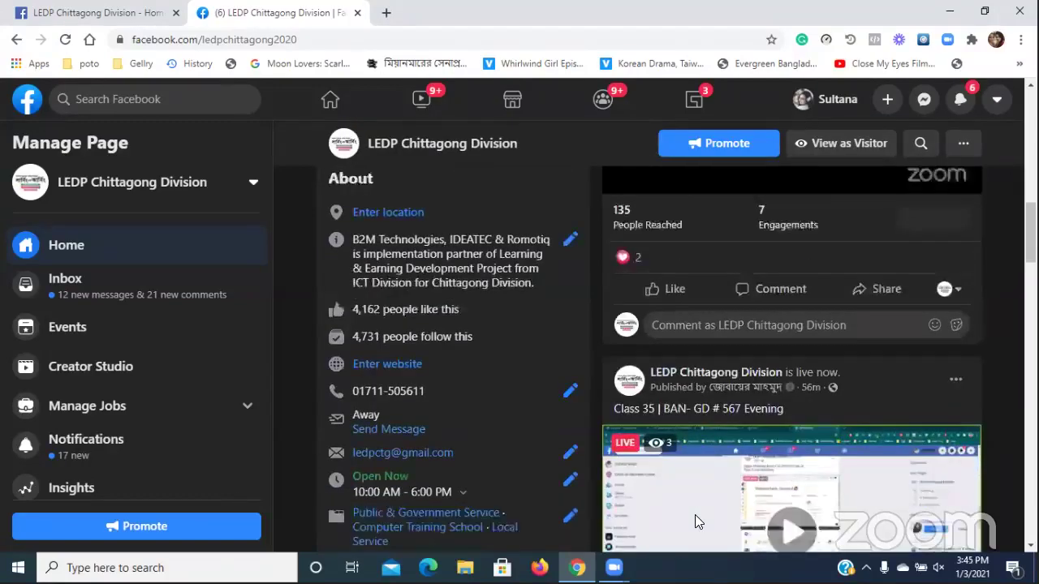
scroll(694, 519, "up", 2)
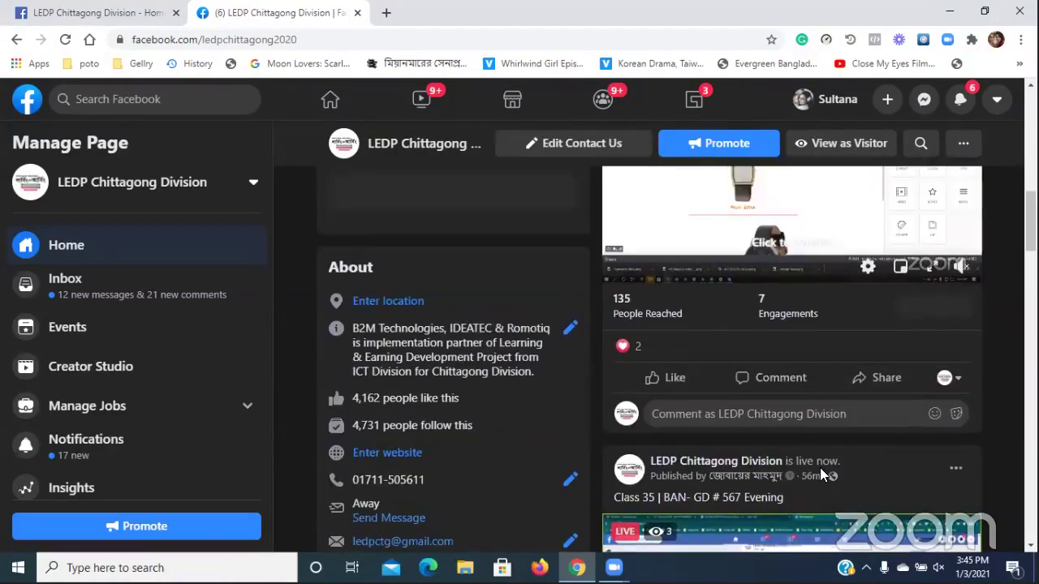
scroll(821, 475, "down", 2)
scroll(821, 476, "down", 12)
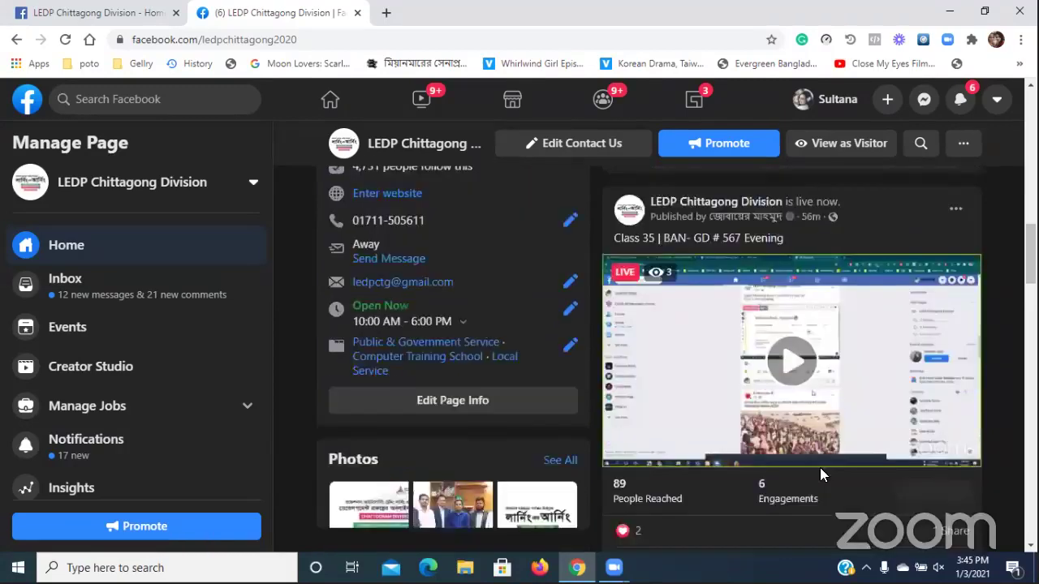
scroll(822, 471, "down", 3)
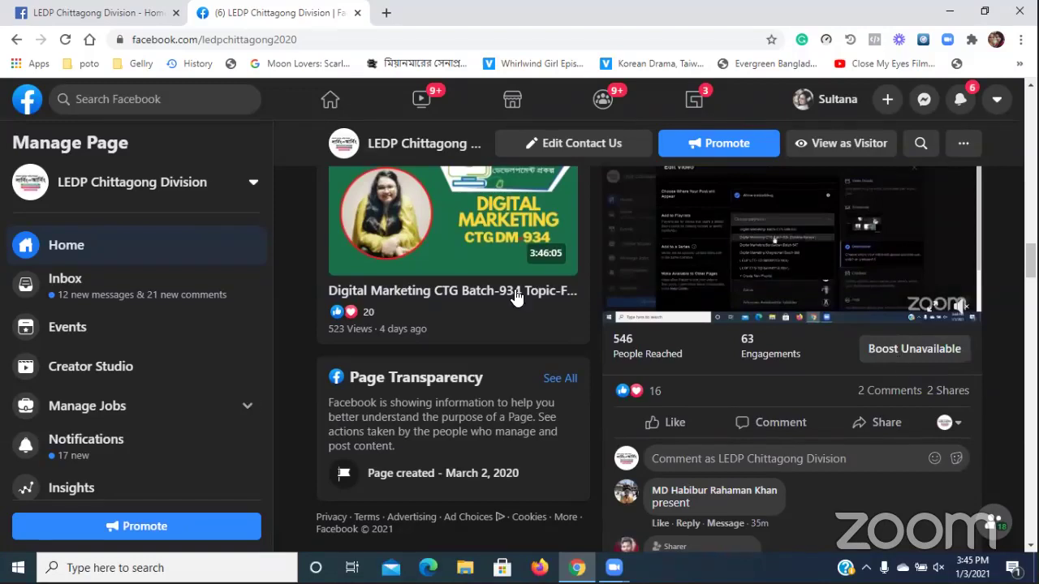
left_click(212, 189)
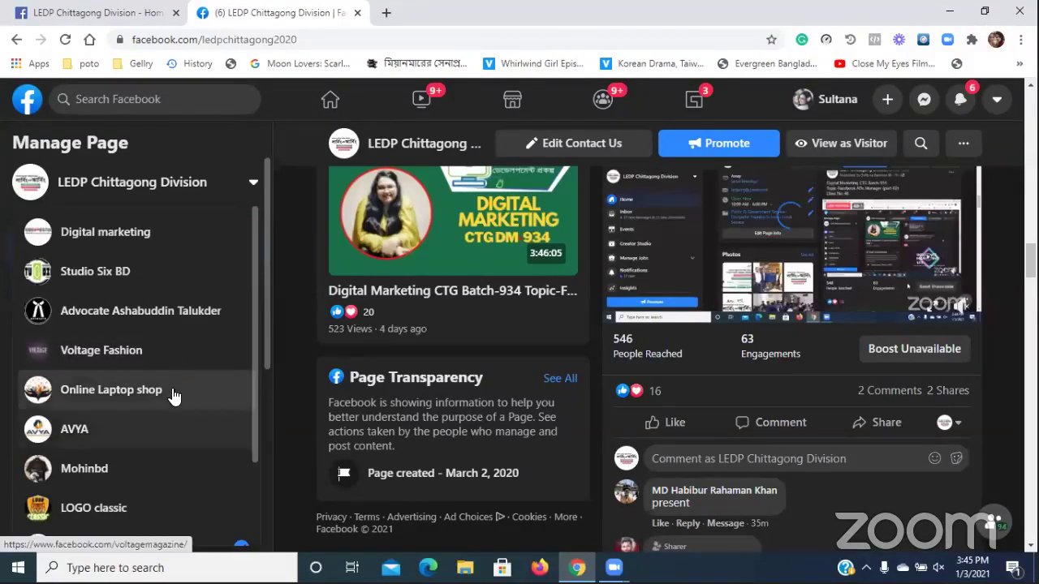
- Switch to the AVYA page and scroll through its posts and insights
left_click(166, 436)
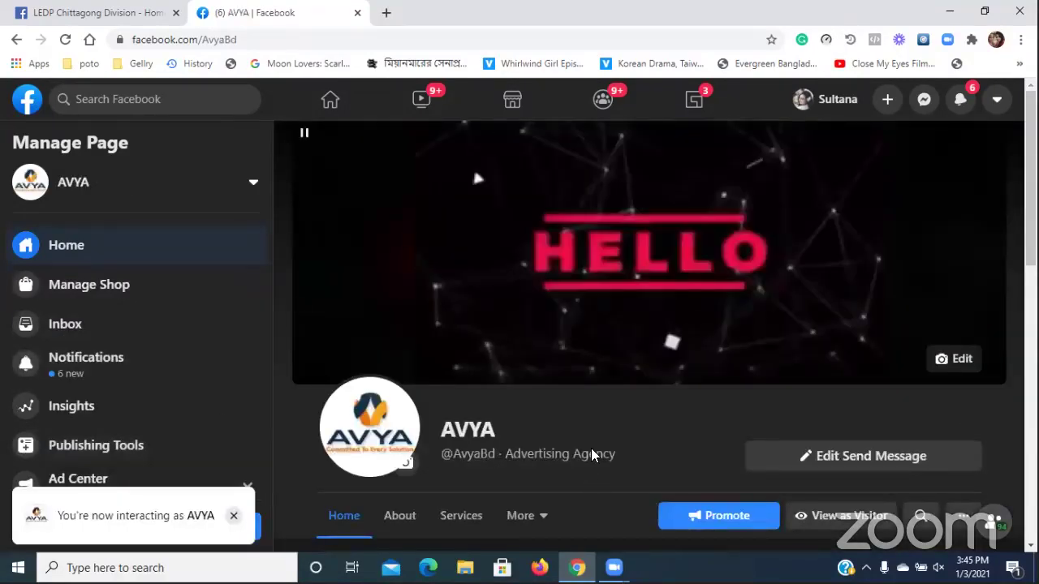
scroll(591, 448, "down", 5)
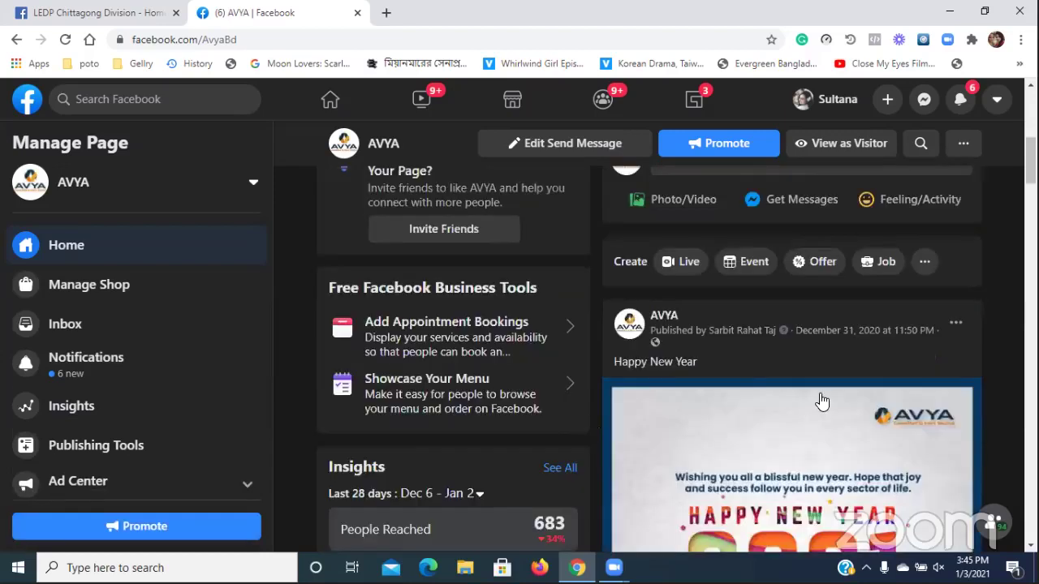
scroll(821, 397, "down", 4)
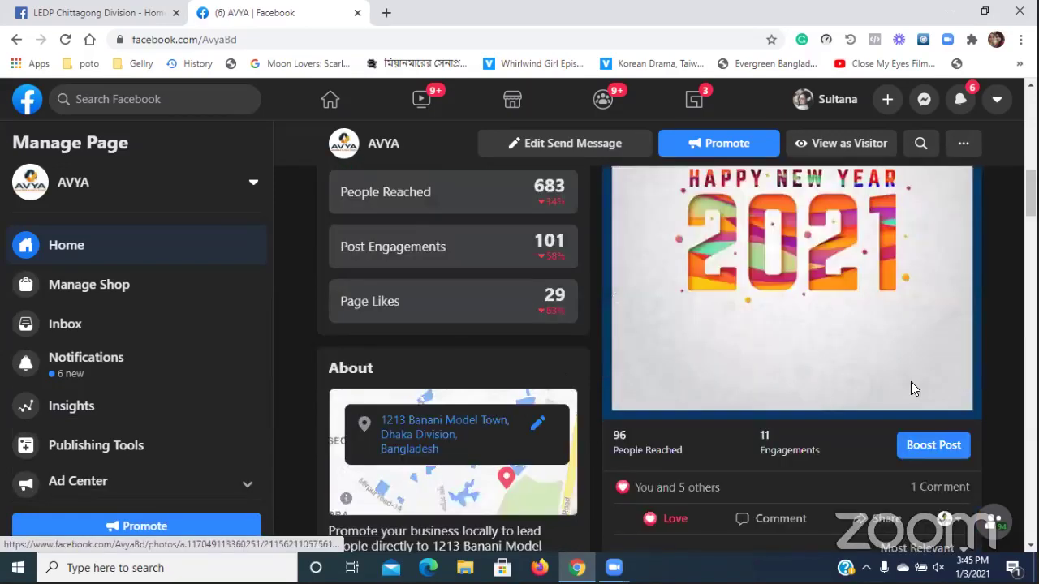
scroll(911, 387, "down", 1)
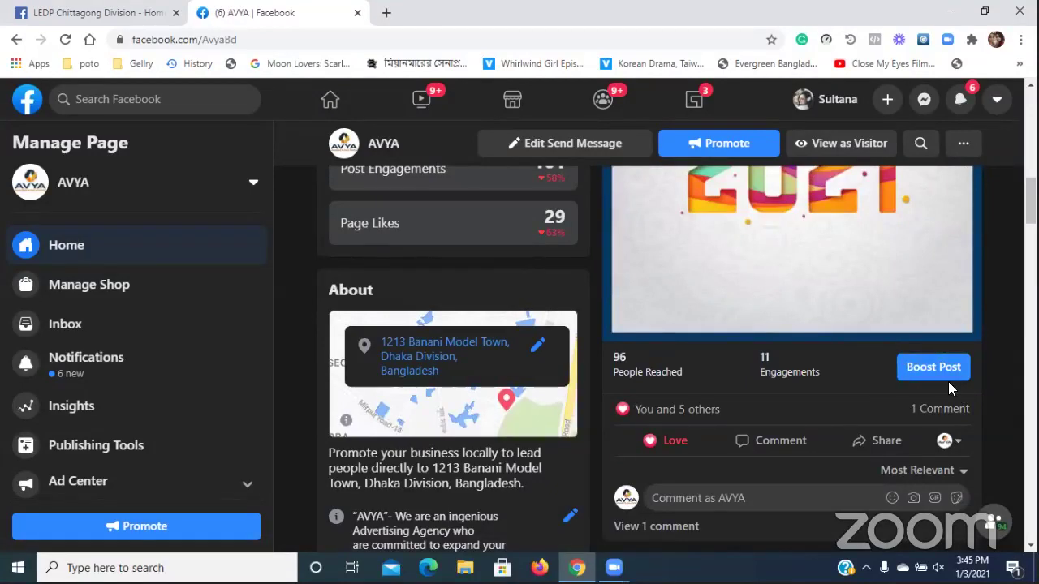
scroll(950, 383, "down", 5)
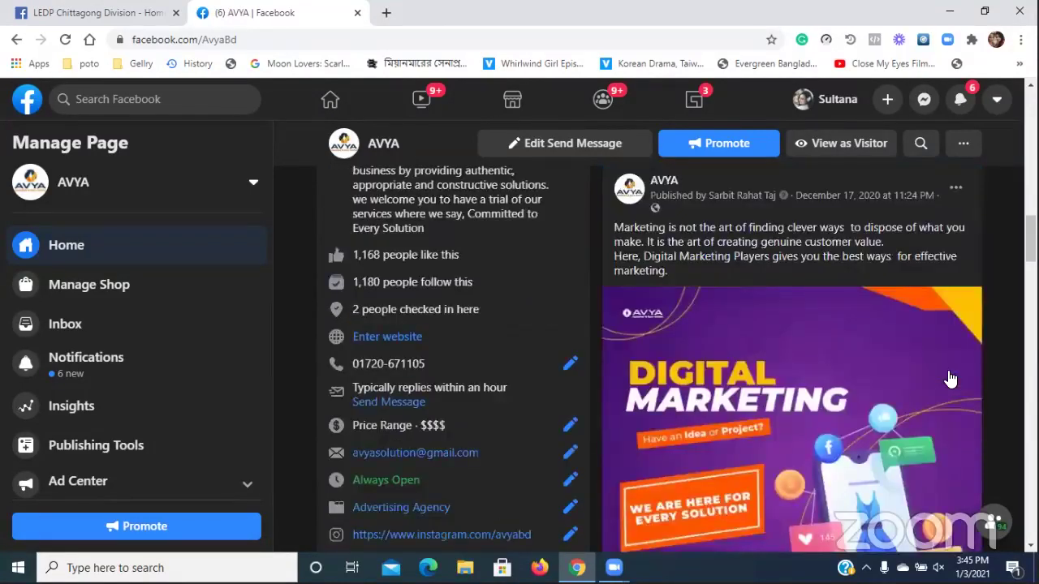
scroll(949, 379, "down", 6)
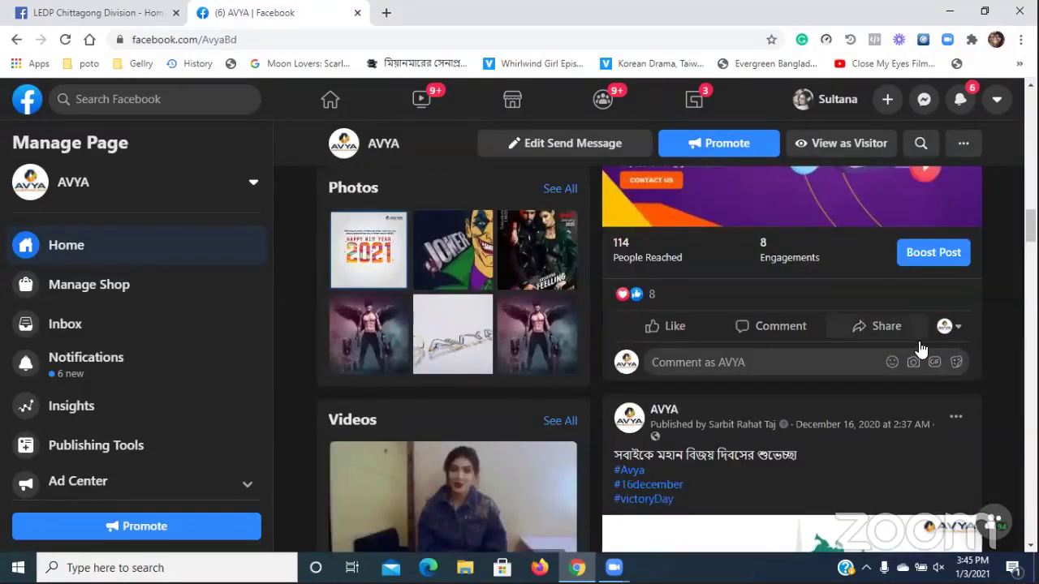
scroll(920, 347, "down", 3)
scroll(920, 357, "down", 3)
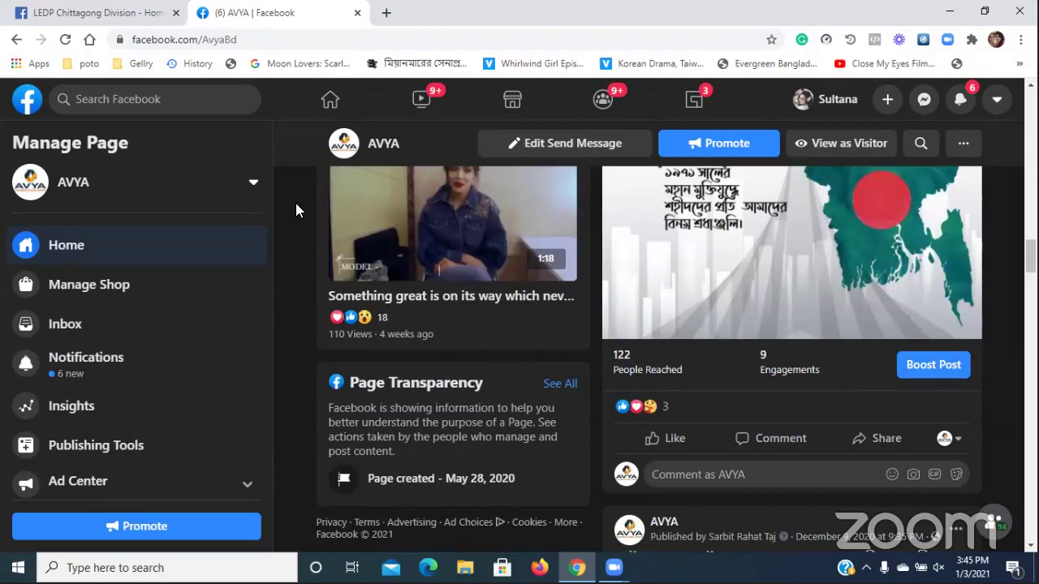
- Switch back to the LEDP Chittagong Division page from the sidebar page switcher
left_click(249, 183)
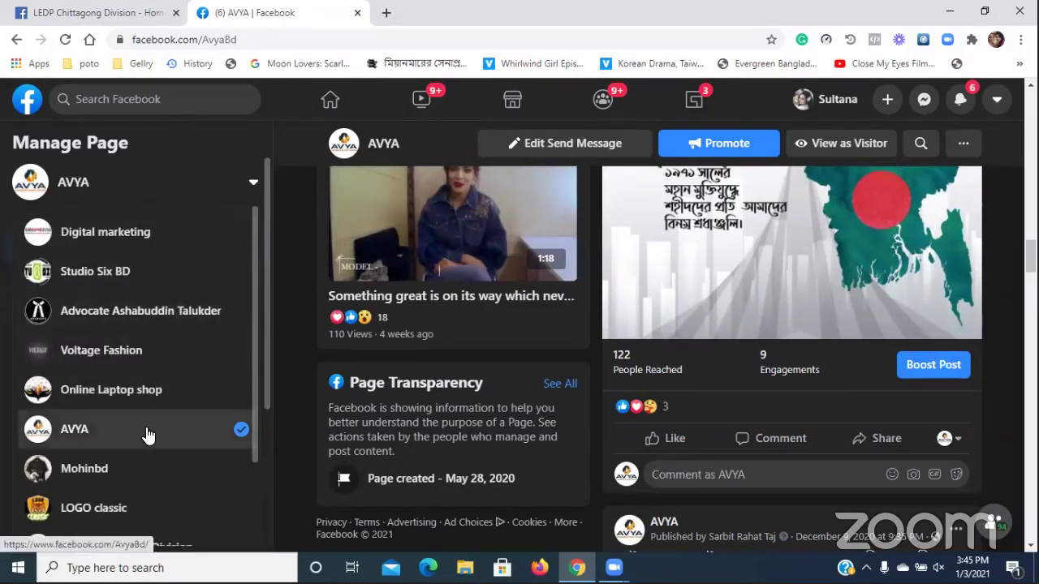
scroll(148, 435, "down", 1)
scroll(148, 436, "down", 1)
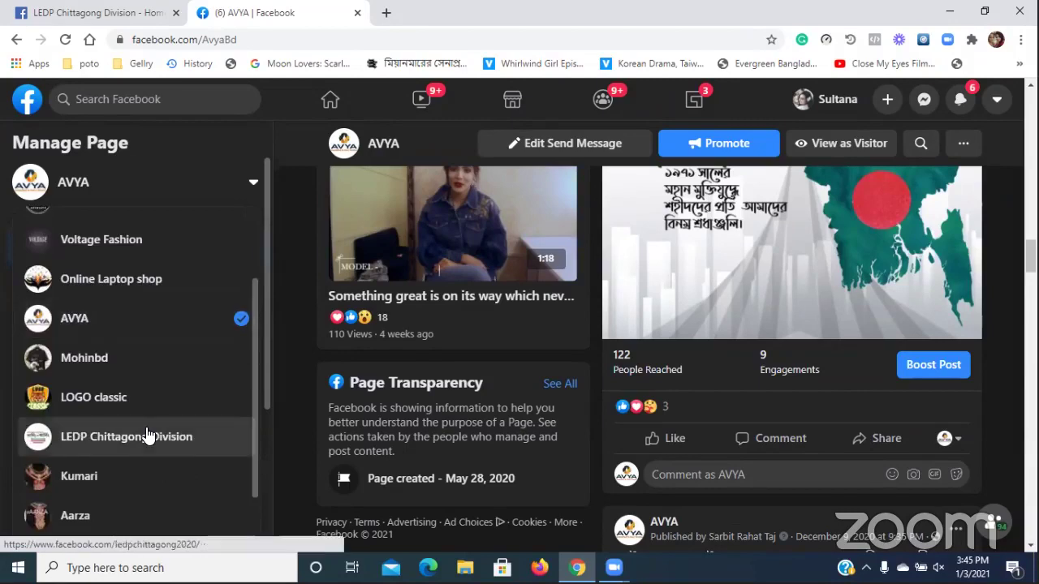
left_click(147, 436)
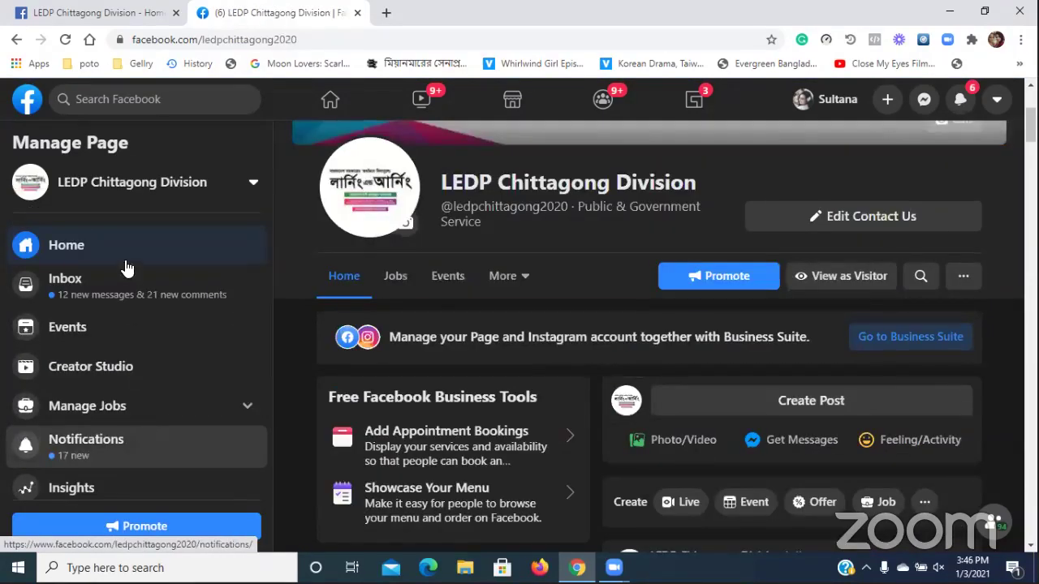
- Scroll through the recent live class posts, checking their reach and reactions
scroll(572, 482, "down", 1)
scroll(572, 479, "down", 10)
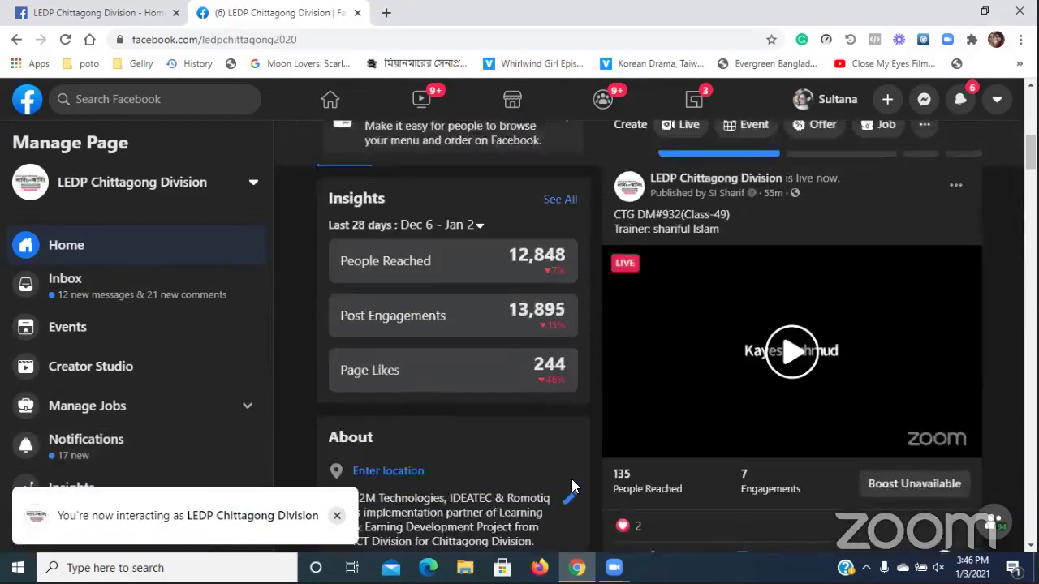
scroll(571, 426, "down", 10)
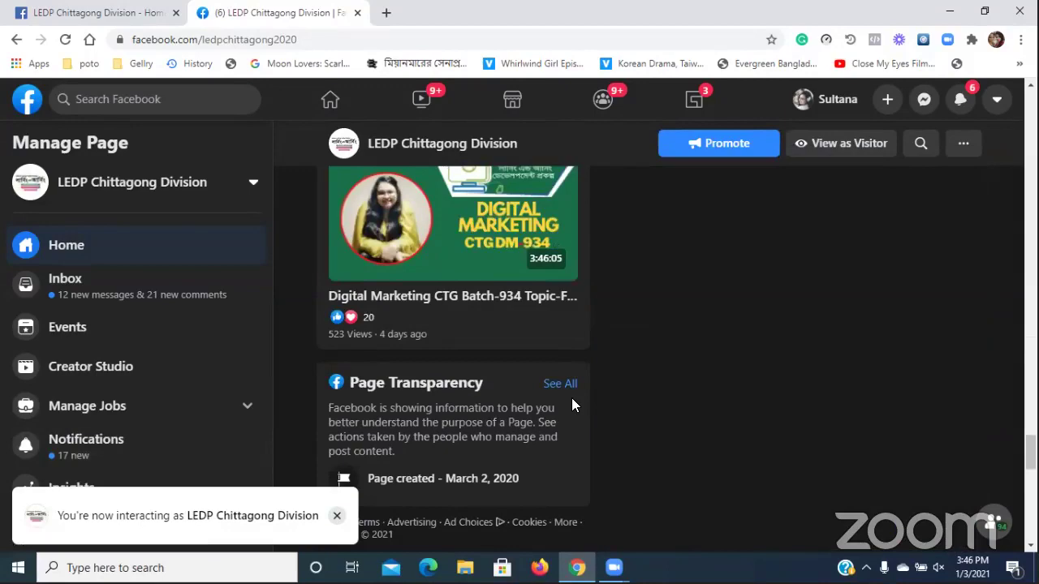
scroll(681, 280, "up", 1)
scroll(707, 258, "up", 2)
scroll(707, 255, "down", 3)
scroll(707, 231, "down", 2)
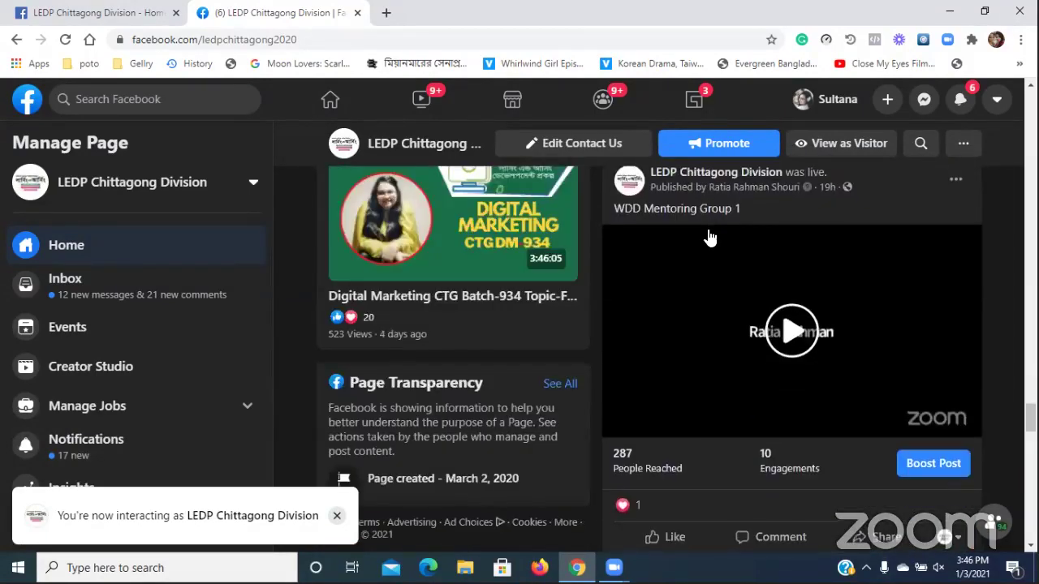
scroll(708, 233, "down", 2)
scroll(709, 230, "down", 6)
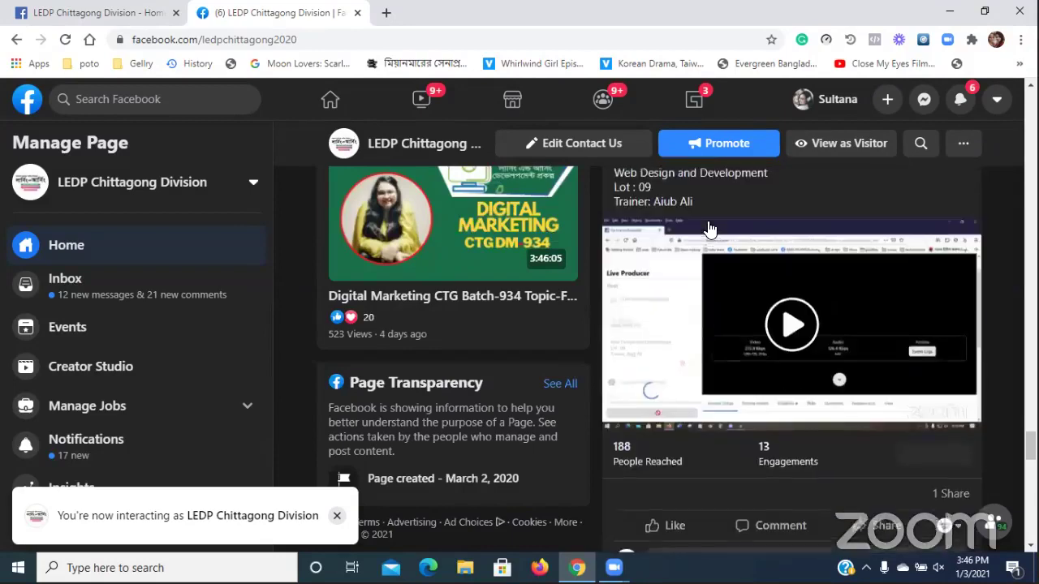
scroll(709, 229, "down", 7)
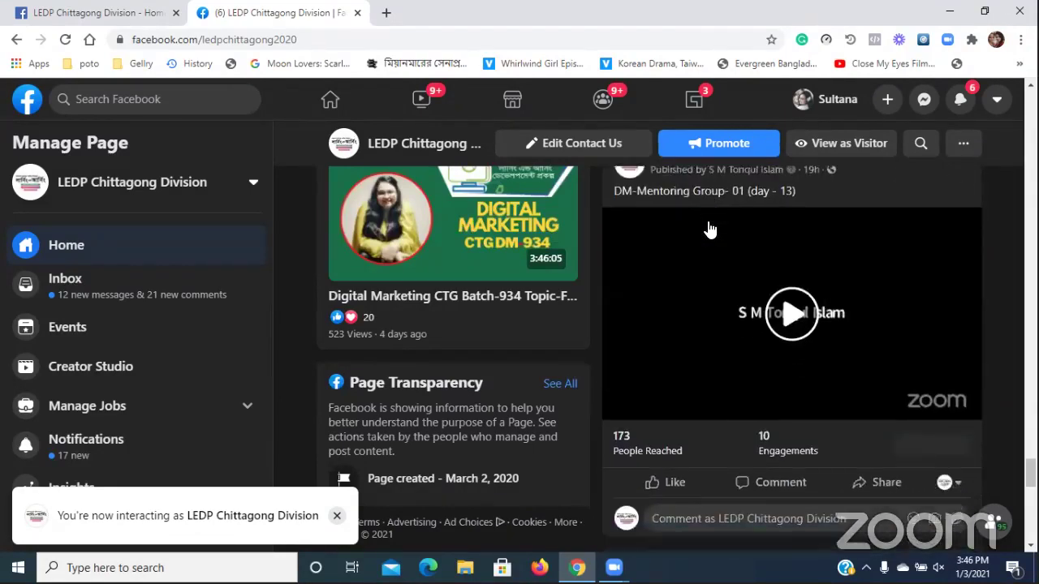
scroll(708, 219, "down", 5)
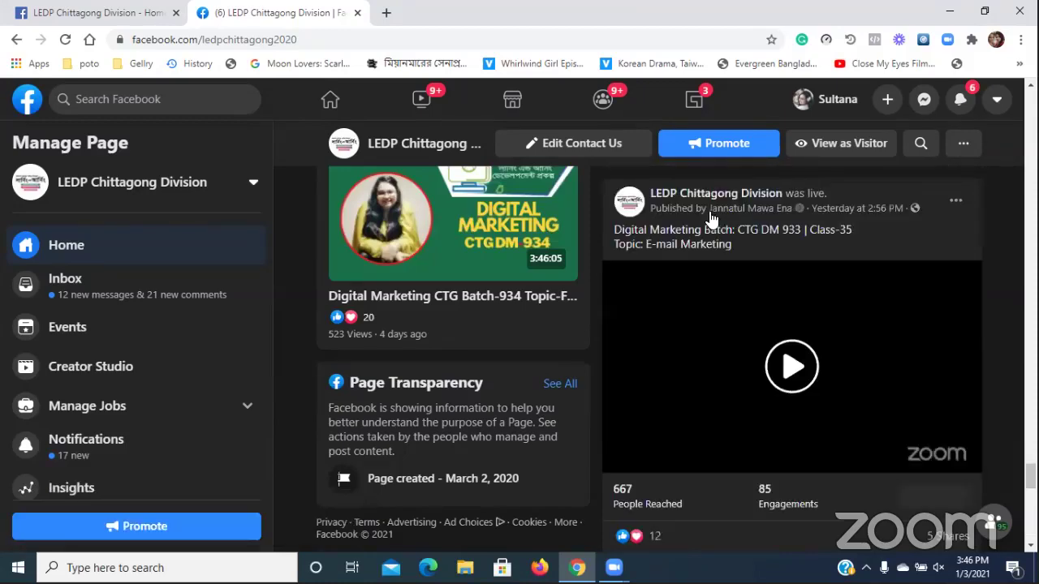
scroll(707, 218, "down", 2)
scroll(709, 217, "down", 8)
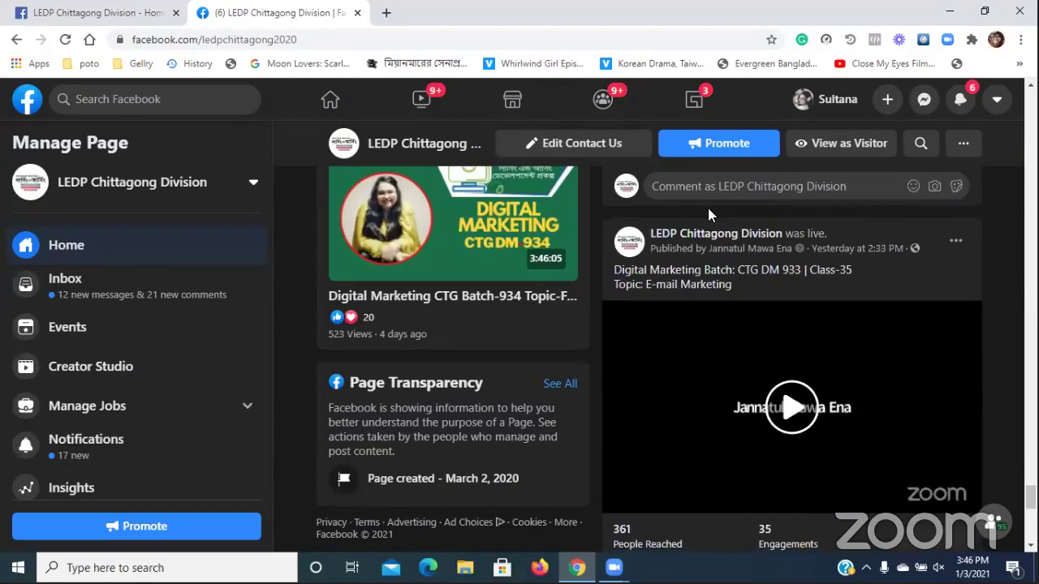
scroll(708, 210, "down", 5)
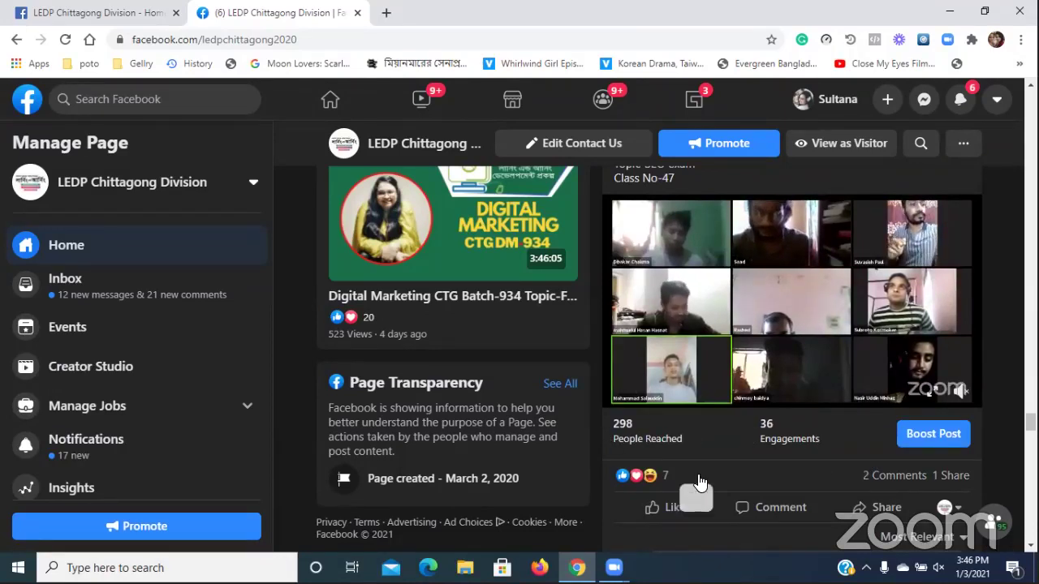
- Open the page's Insights from the Manage Page sidebar
mouse_move(699, 481)
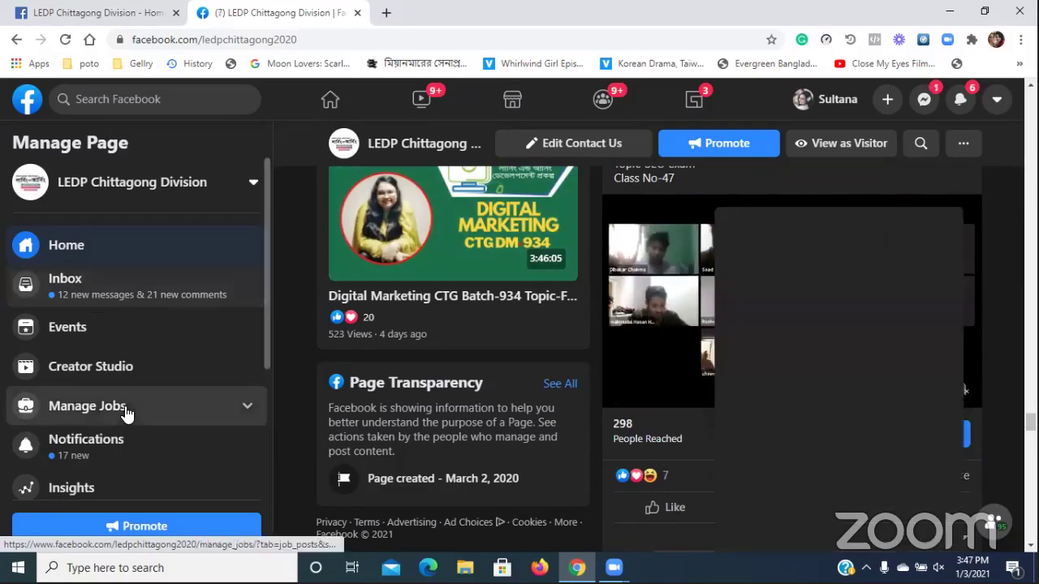
scroll(125, 413, "down", 3)
left_click(69, 280)
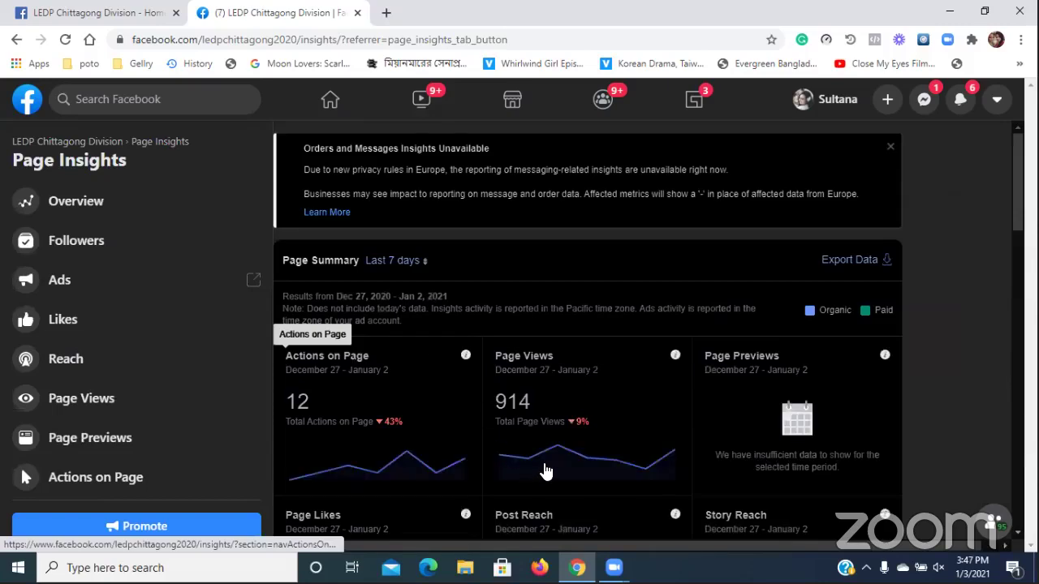
- Scroll the Page Summary to Your 5 Most Recent Posts and open See All Posts
scroll(545, 471, "down", 5)
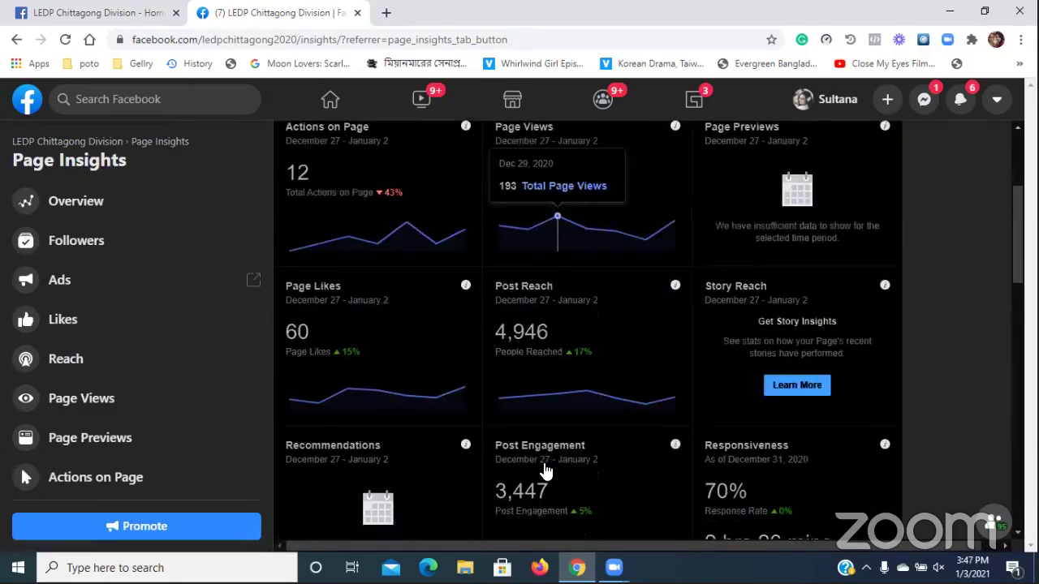
scroll(544, 443, "down", 5)
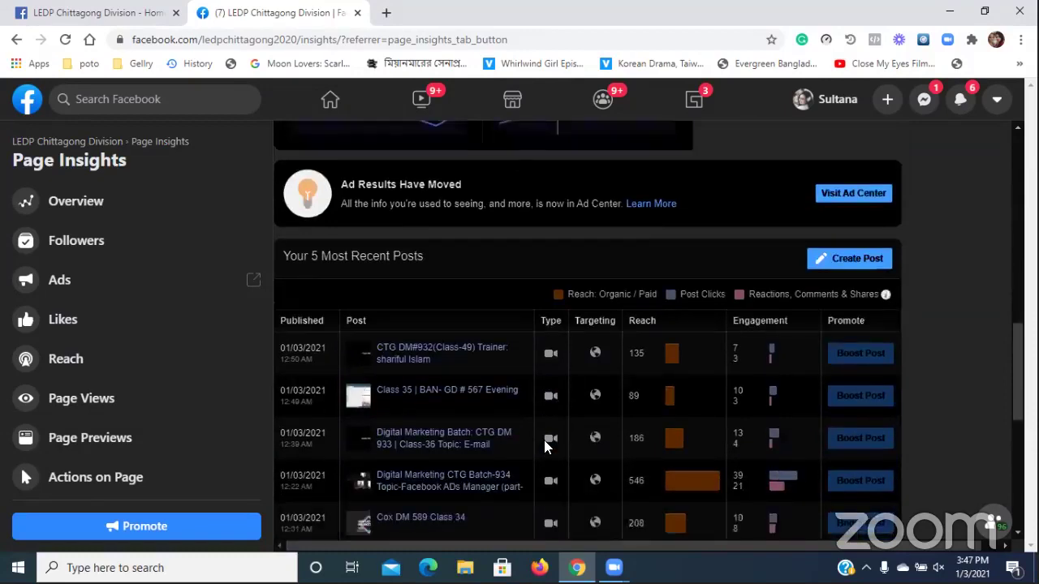
scroll(544, 442, "down", 2)
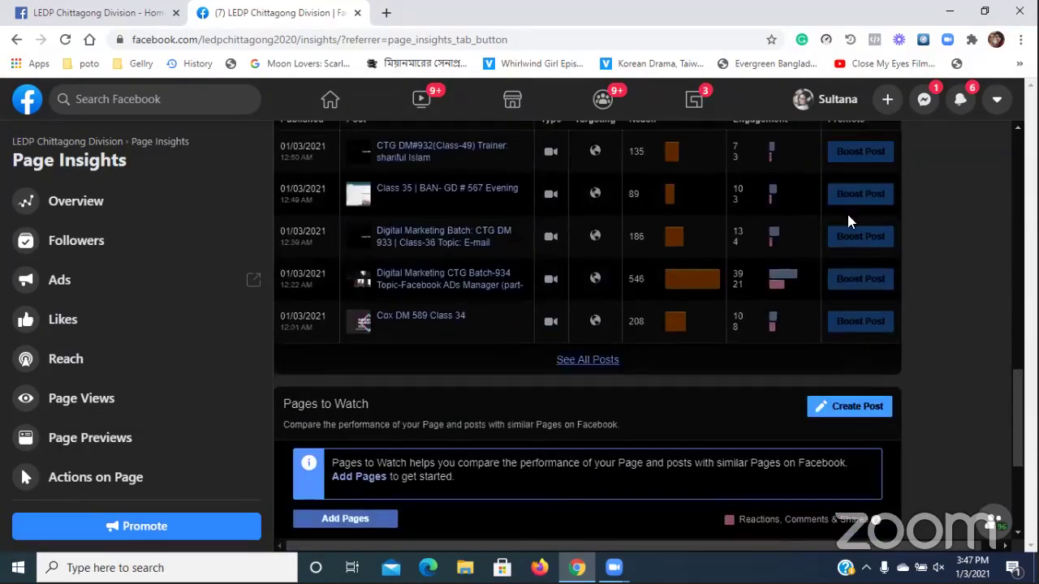
scroll(568, 255, "up", 2)
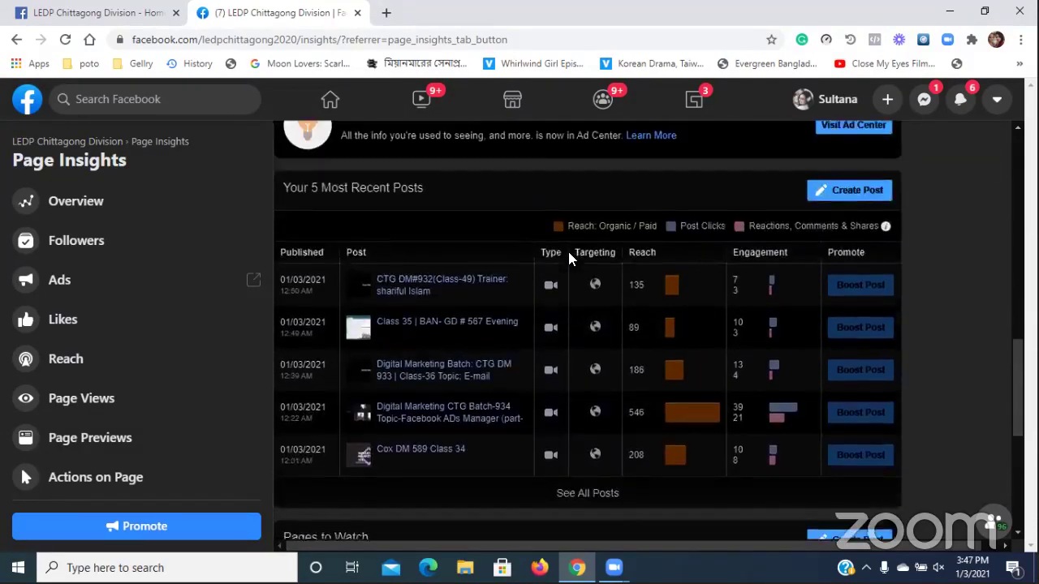
left_click(592, 503)
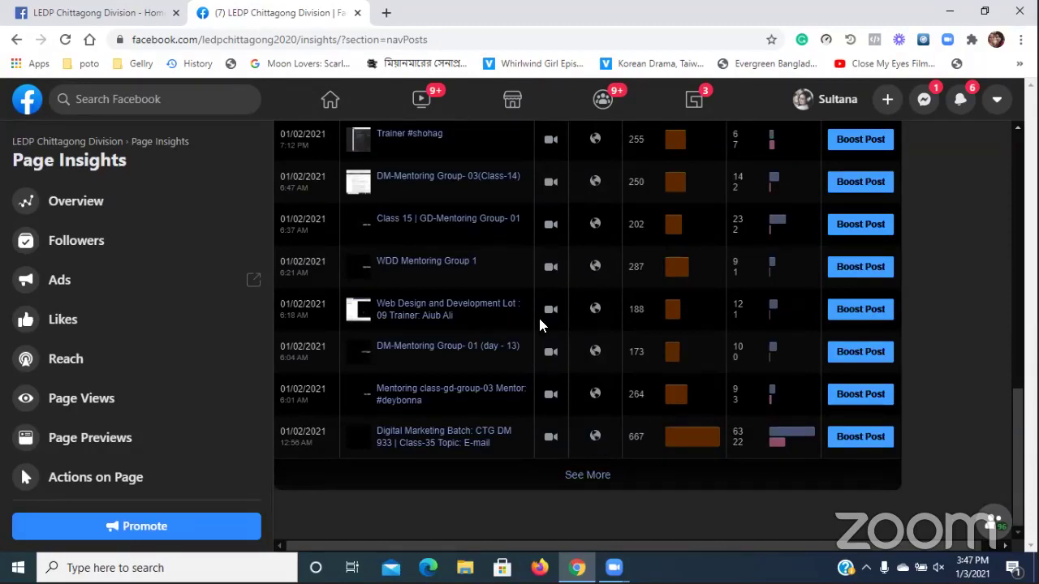
scroll(539, 290, "up", 10)
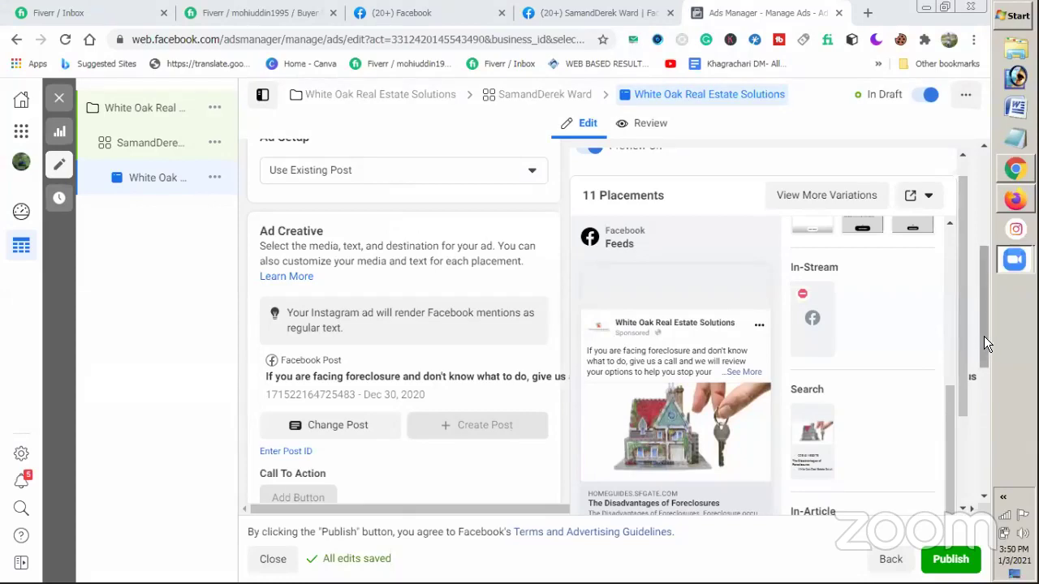
- Scroll the White Oak Real Estate Solutions draft ad editor to its Ad Creative section
left_click_drag(984, 336, 985, 366)
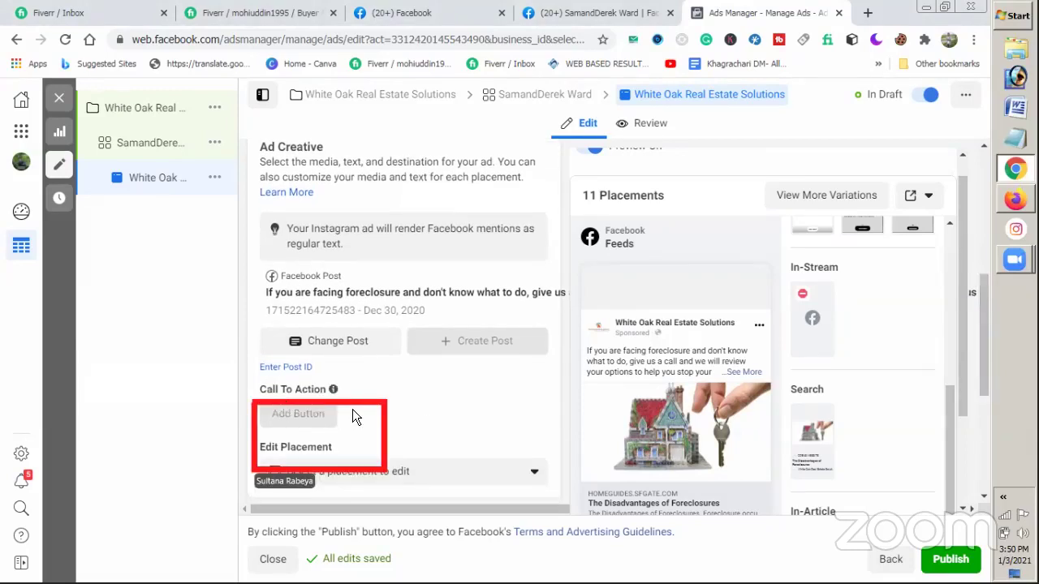
- Open the Select a placement to edit dropdown and scroll through Placement Groups and Single Placements
mouse_move(302, 412)
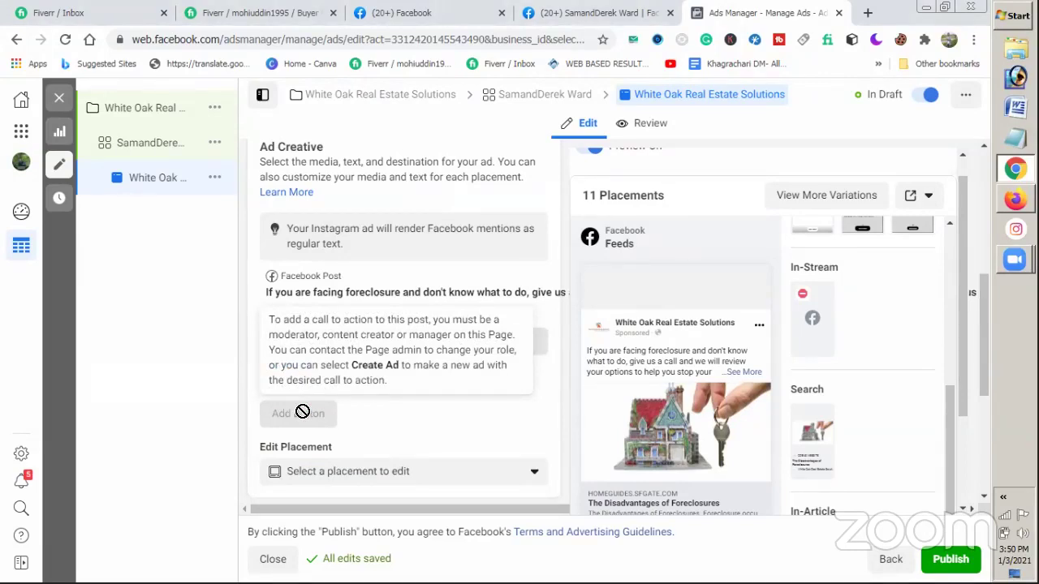
left_click(367, 478)
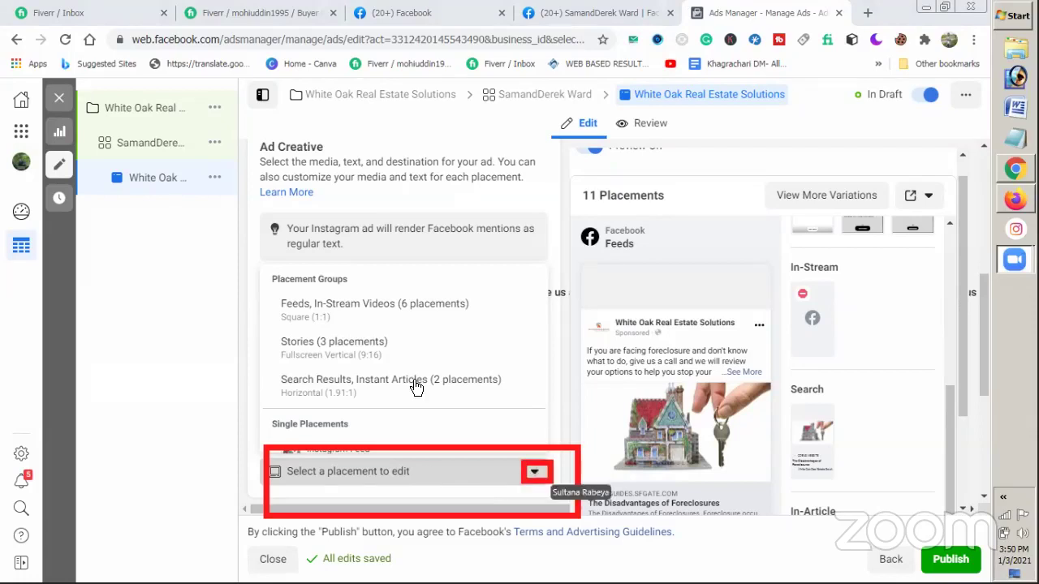
scroll(417, 387, "down", 1)
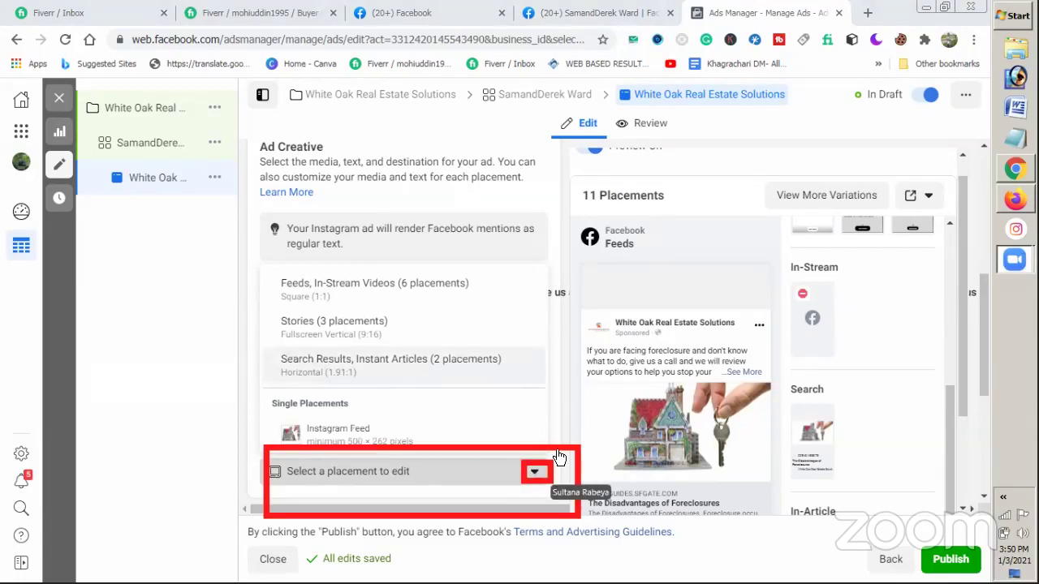
left_click(536, 473)
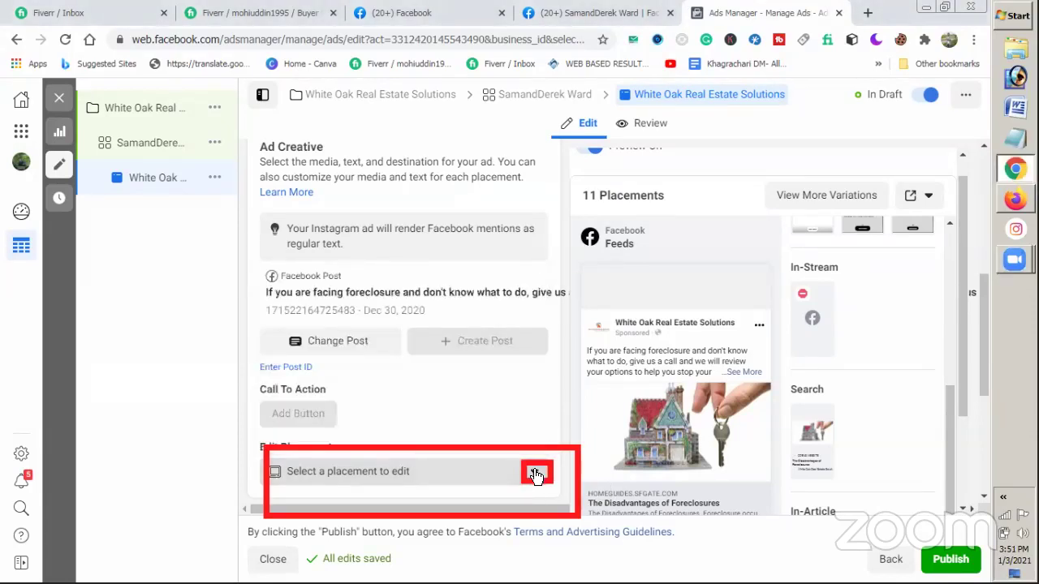
left_click(535, 473)
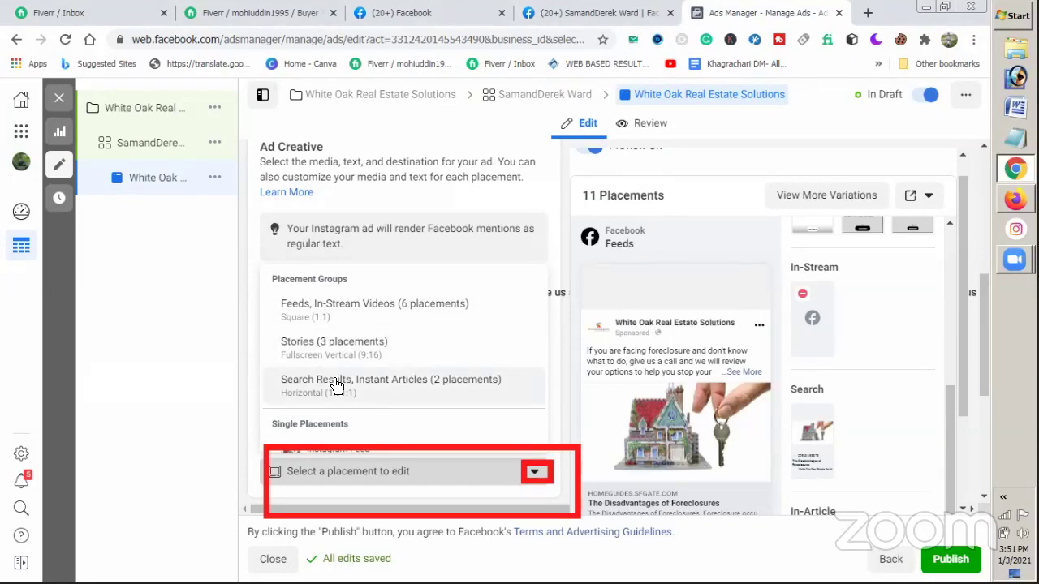
scroll(336, 386, "down", 5)
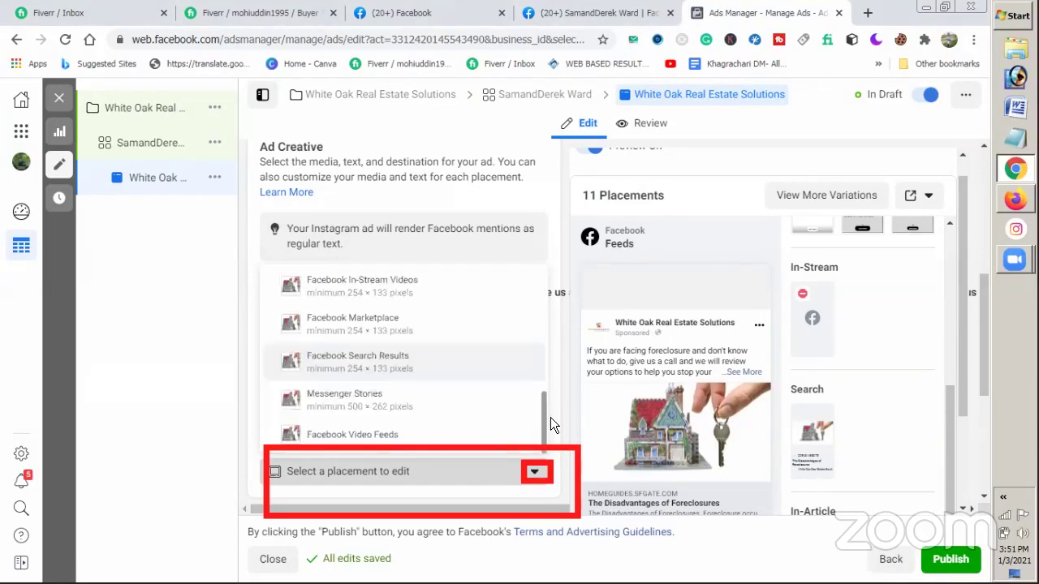
left_click_drag(542, 415, 542, 290)
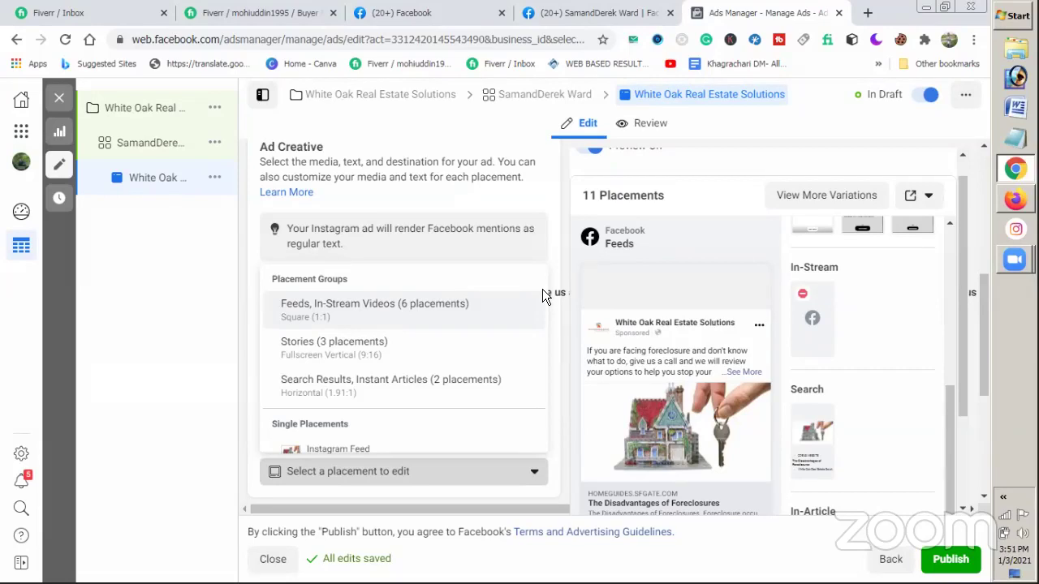
- Preview the Feeds, In-Stream Videos (6 placements) group in Mobile News Feed, then cancel
left_click(453, 305)
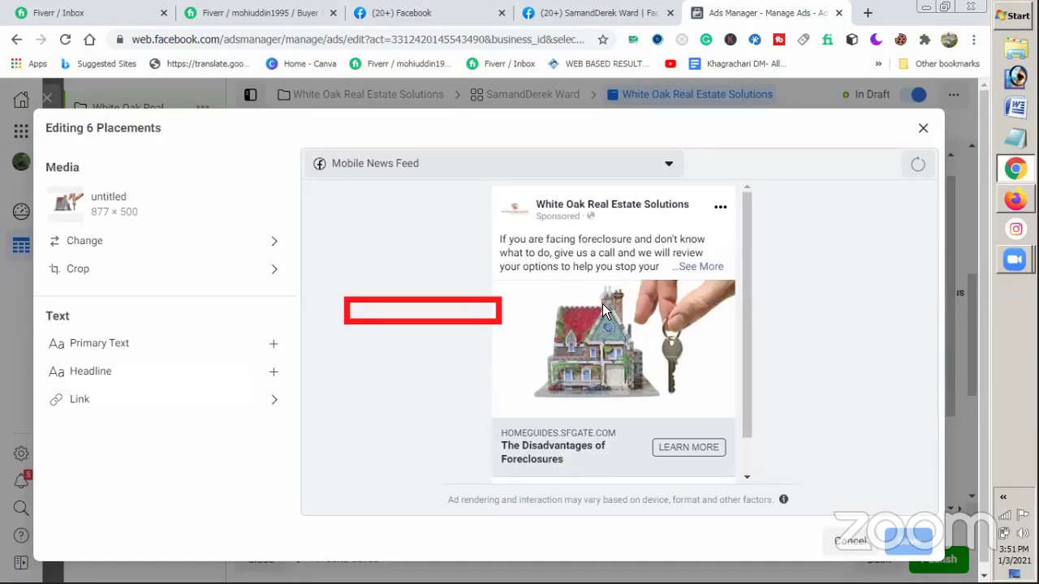
left_click_drag(744, 303, 740, 355)
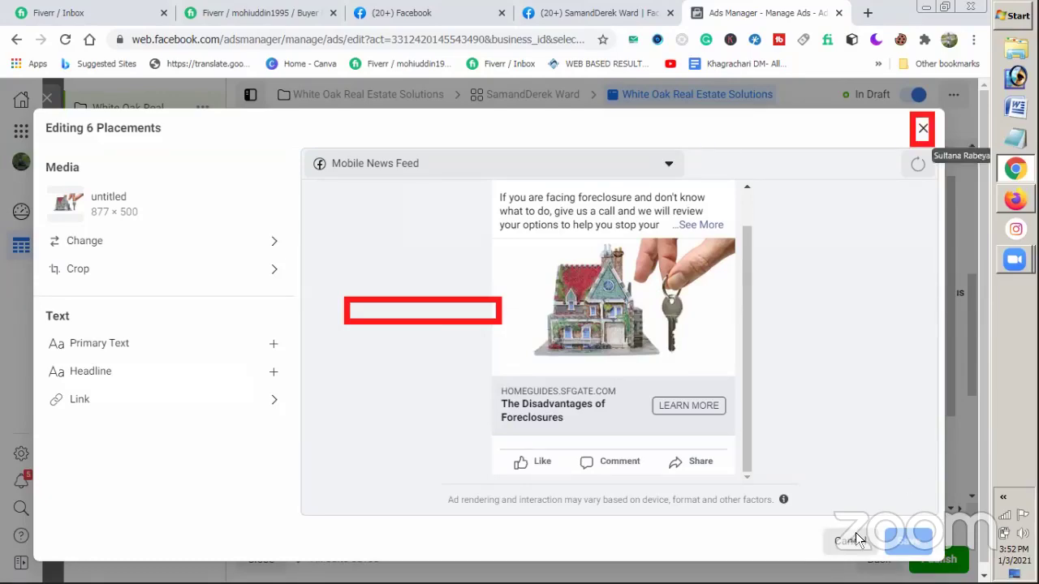
left_click(856, 538)
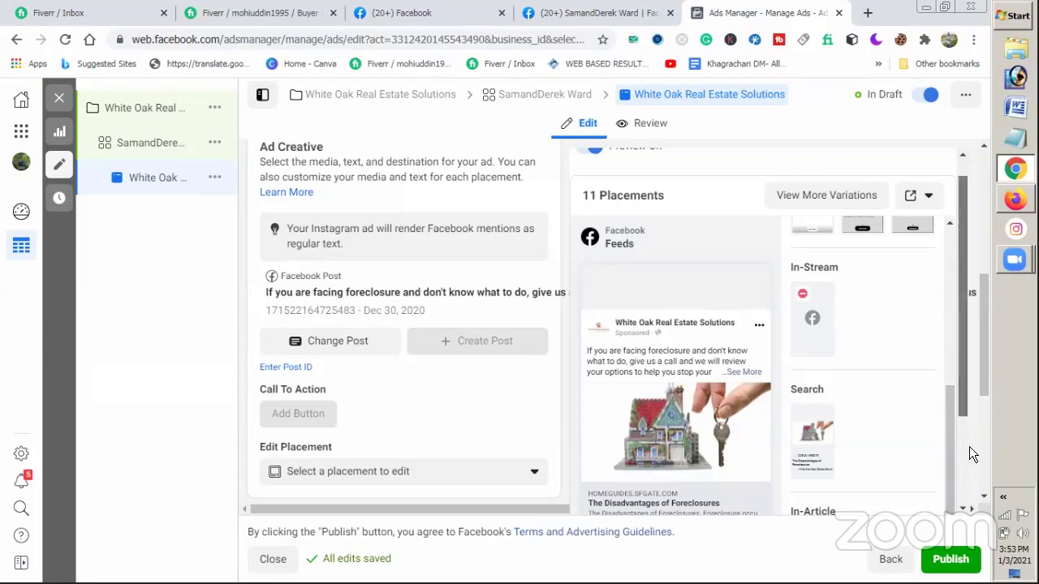
scroll(968, 447, "down", 3)
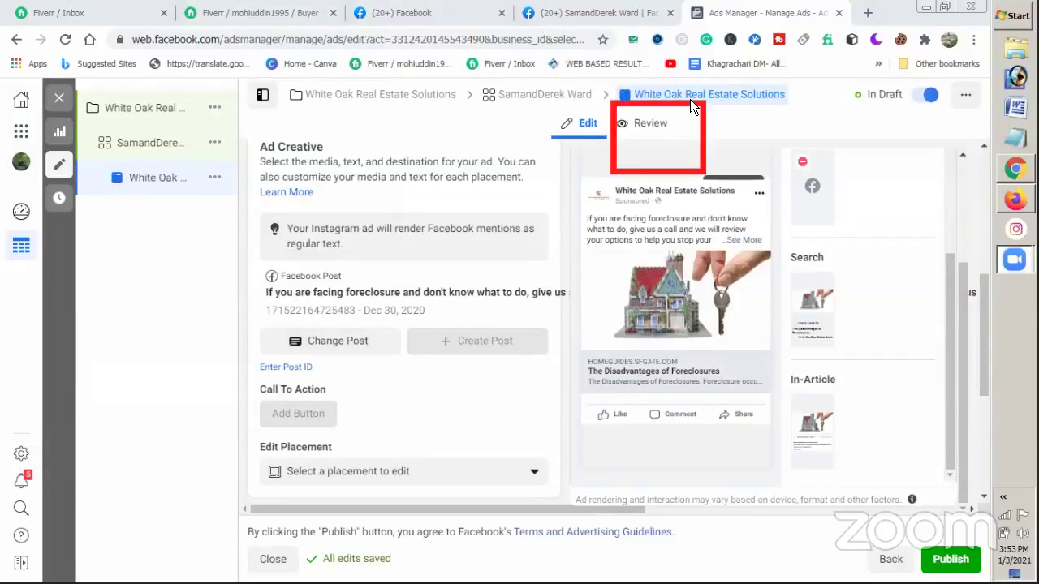
left_click(644, 128)
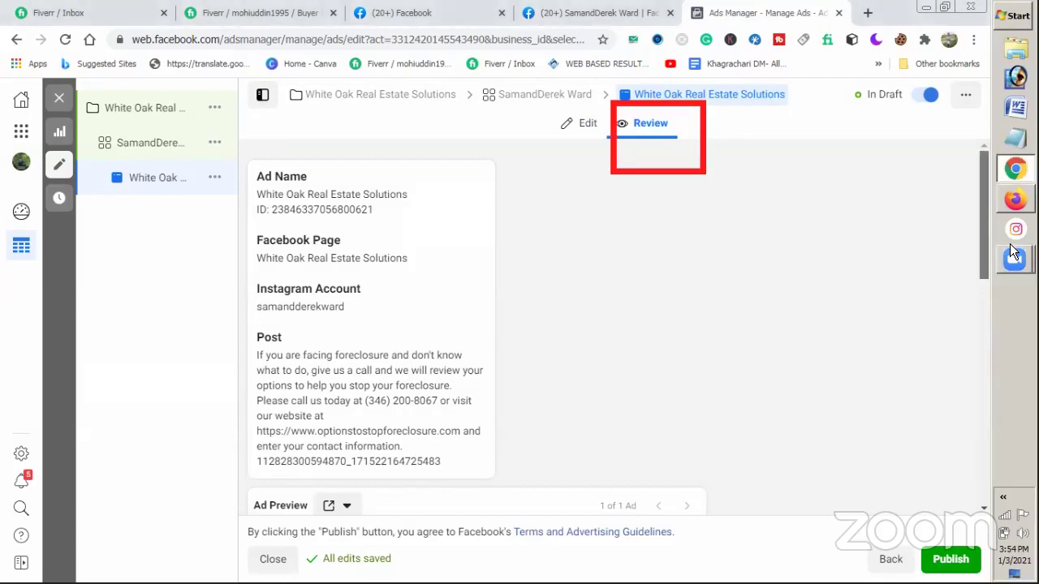
scroll(619, 328, "down", 1)
scroll(979, 263, "down", 1)
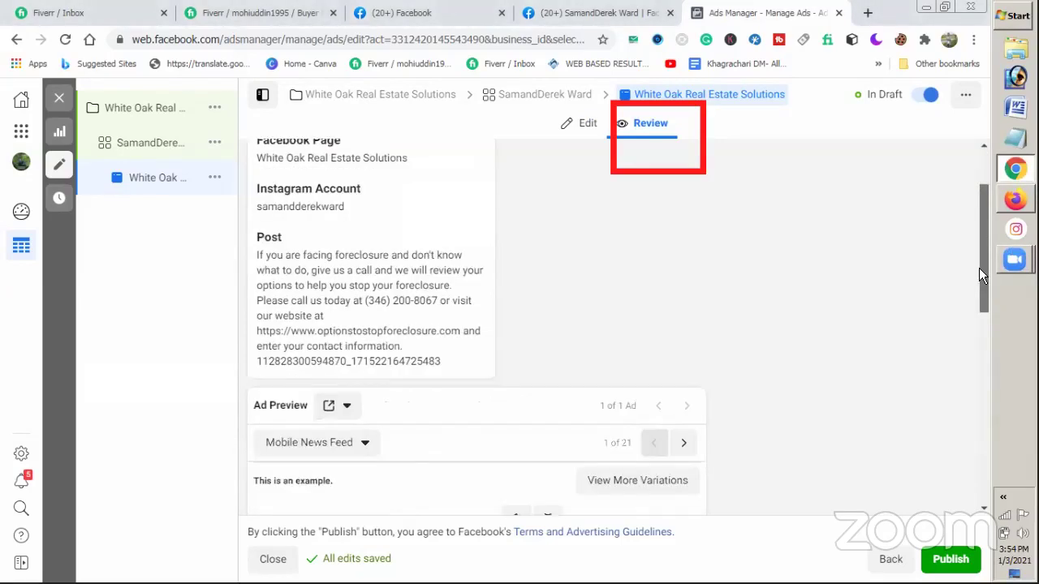
scroll(980, 272, "down", 2)
scroll(980, 281, "down", 1)
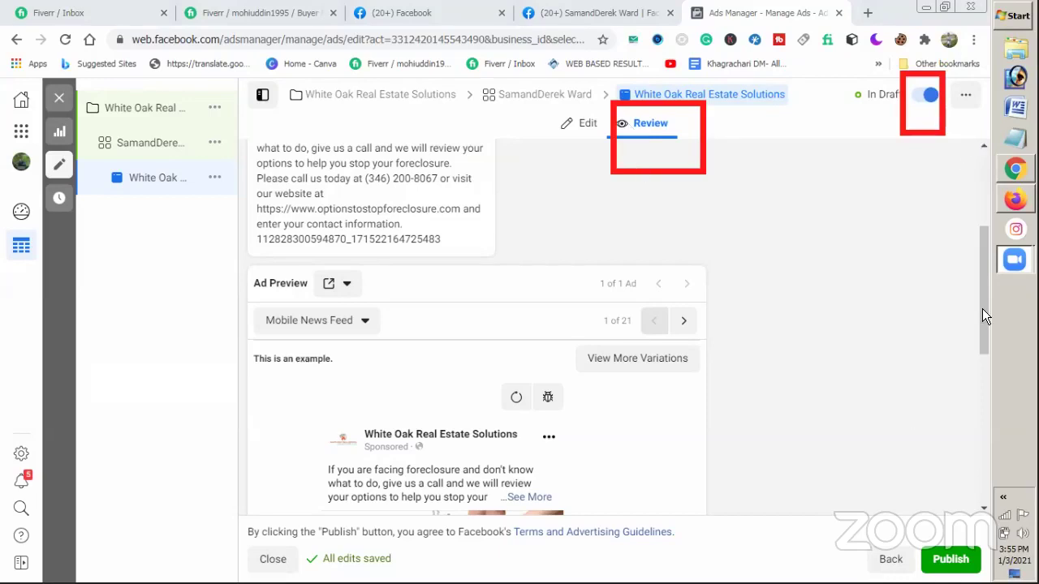
scroll(984, 336, "down", 1)
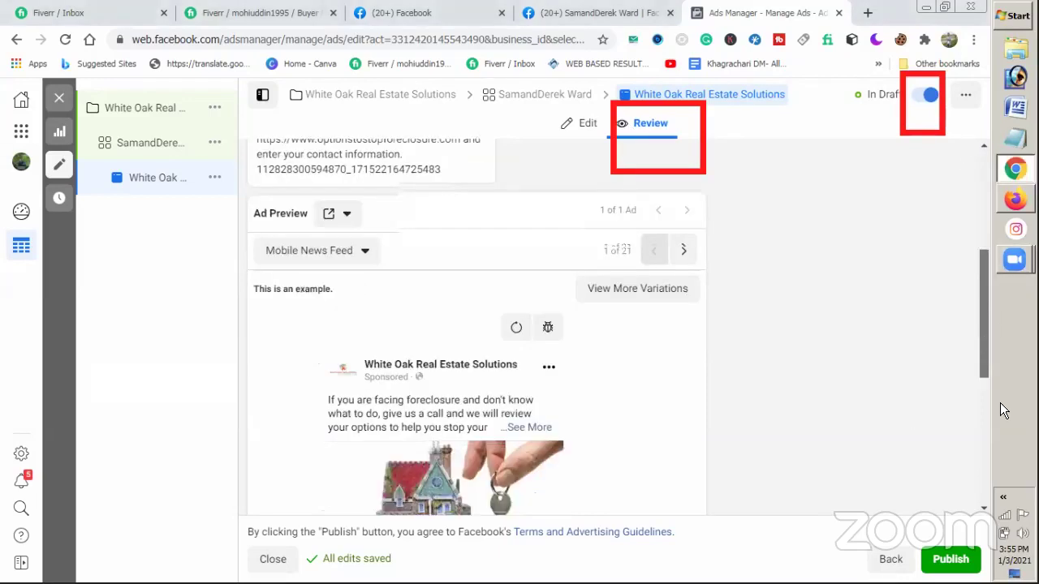
scroll(998, 406, "down", 3)
scroll(995, 408, "down", 1)
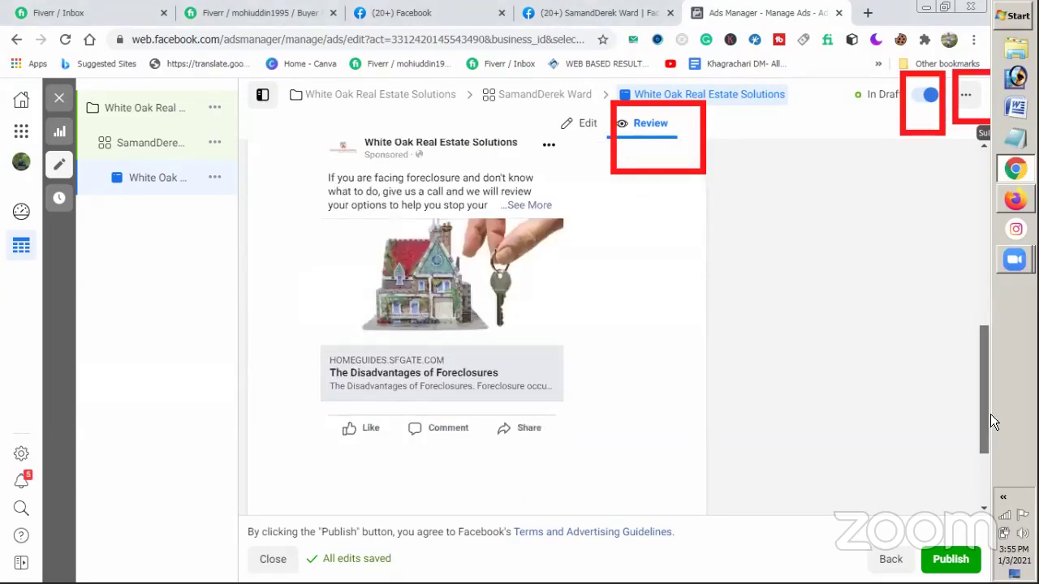
scroll(990, 414, "down", 1)
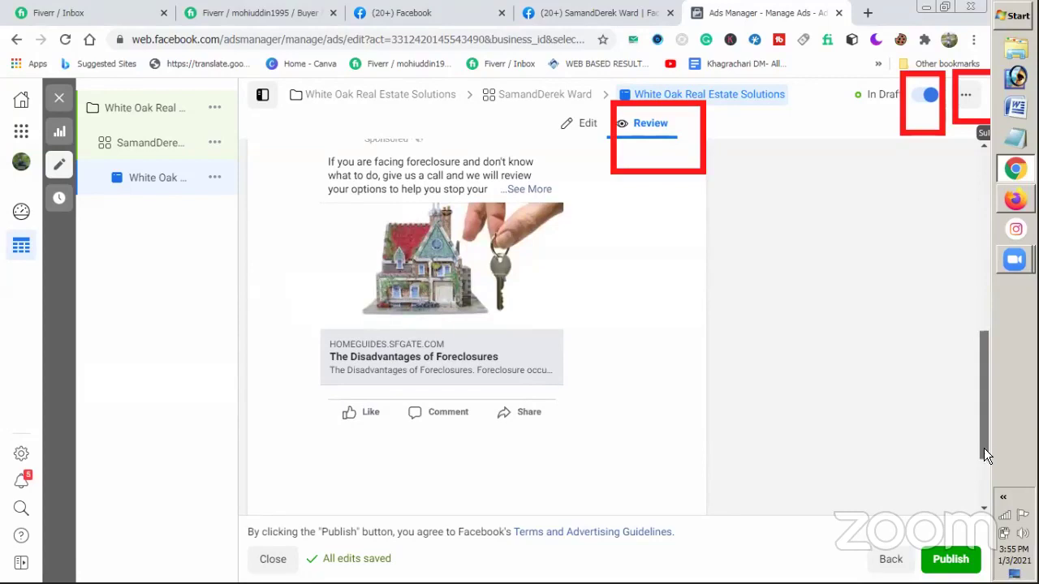
scroll(983, 435, "down", 2)
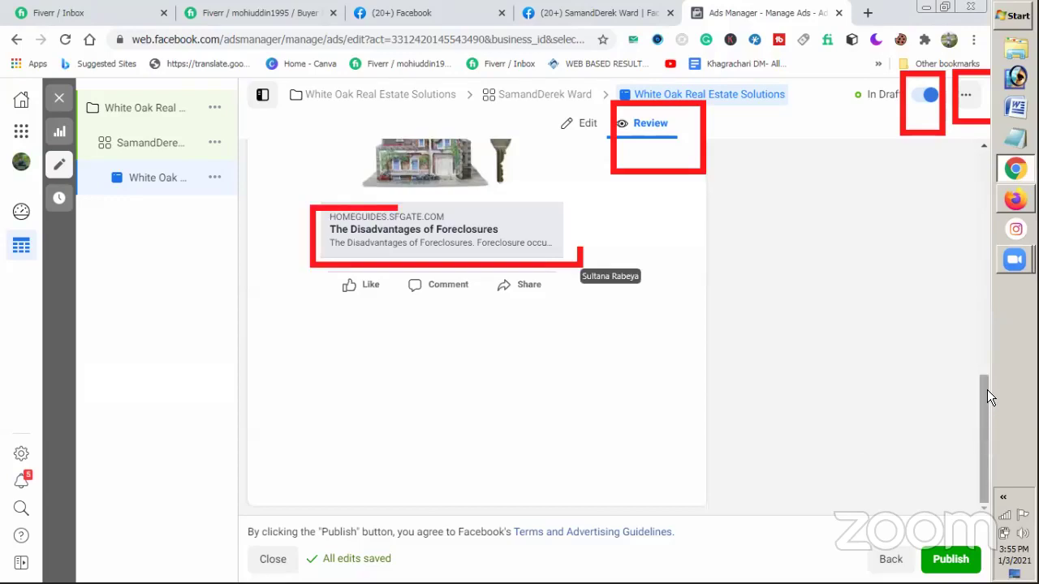
scroll(987, 377, "up", 2)
scroll(987, 362, "up", 2)
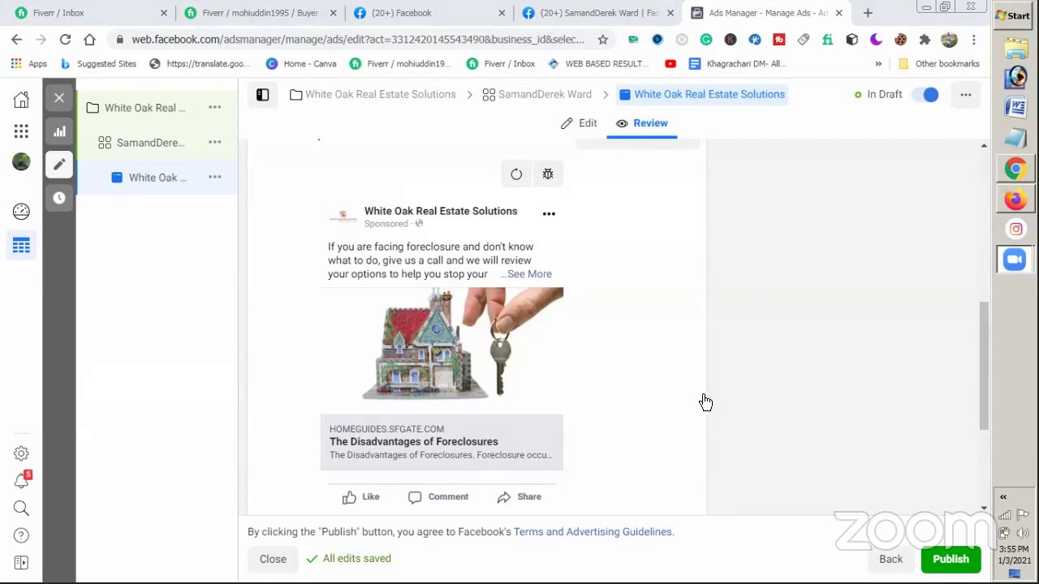
- Open Ads Manager from Business Tools in a new browser tab and switch to it
left_click(21, 138)
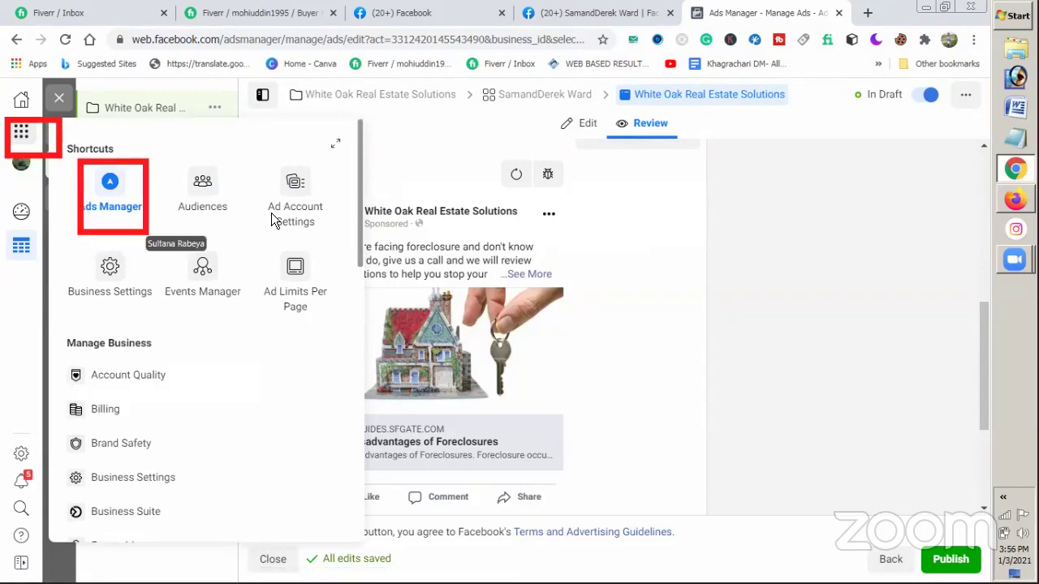
right_click(96, 195)
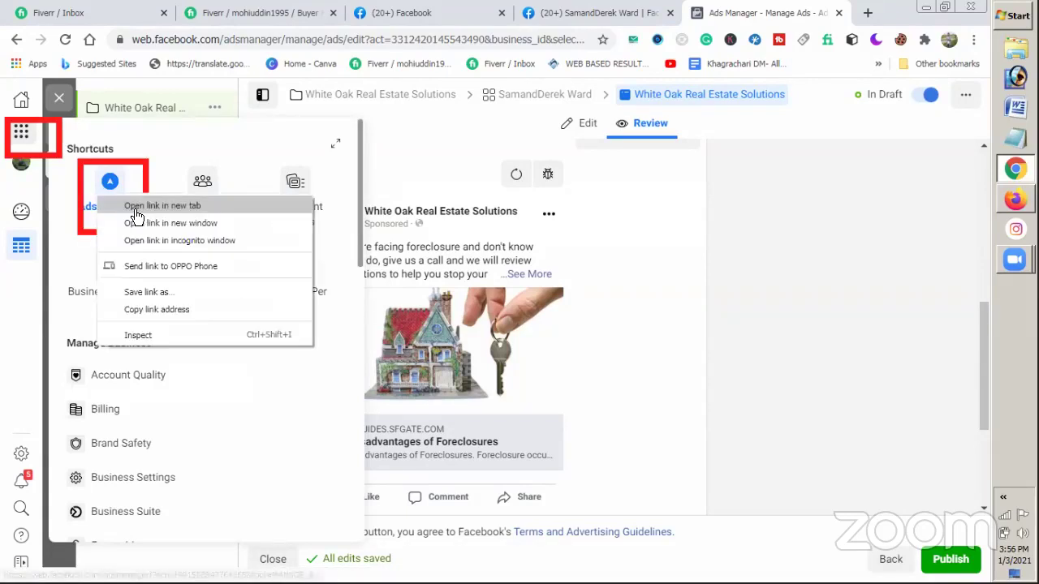
left_click(162, 206)
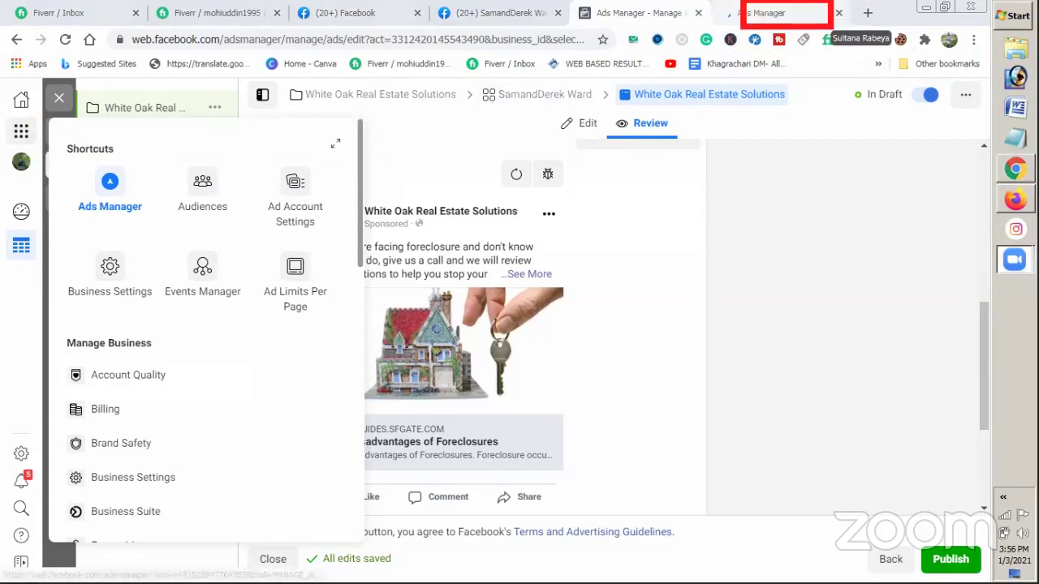
left_click(779, 13)
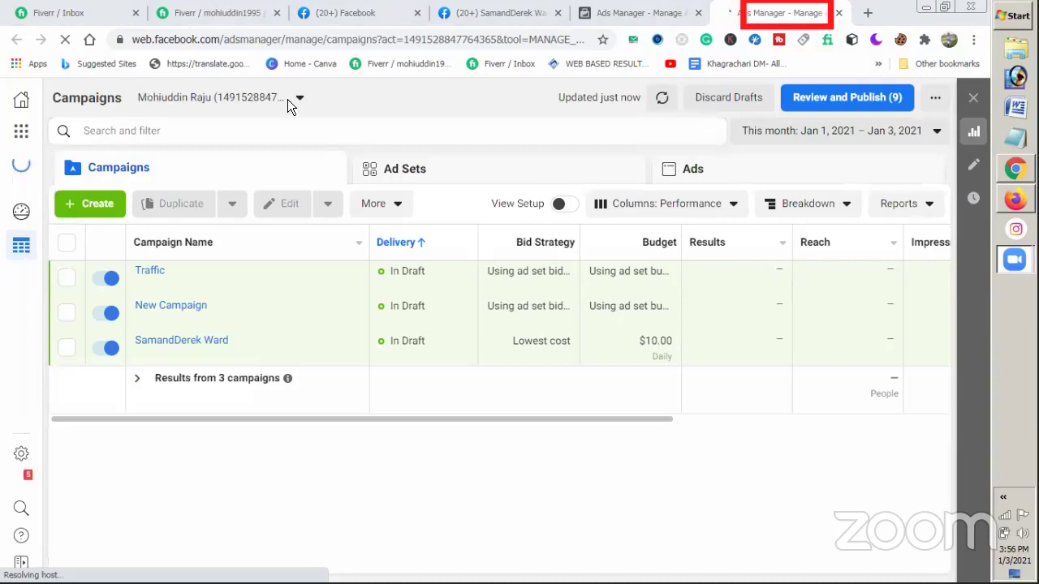
- Switch to the second personal ad account to show the White Oak Real Estate Solutions draft campaign
left_click(260, 101)
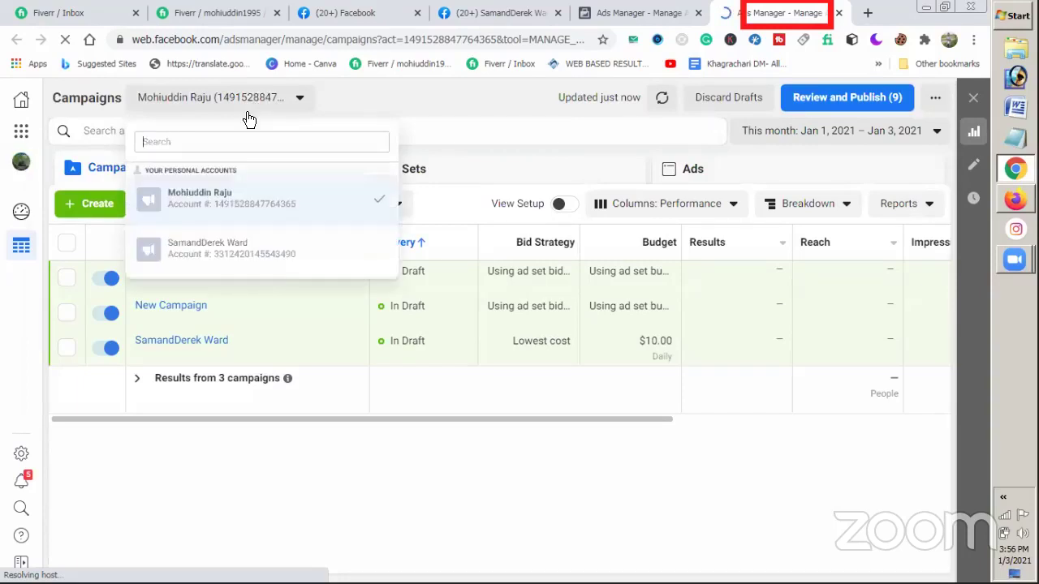
left_click(237, 250)
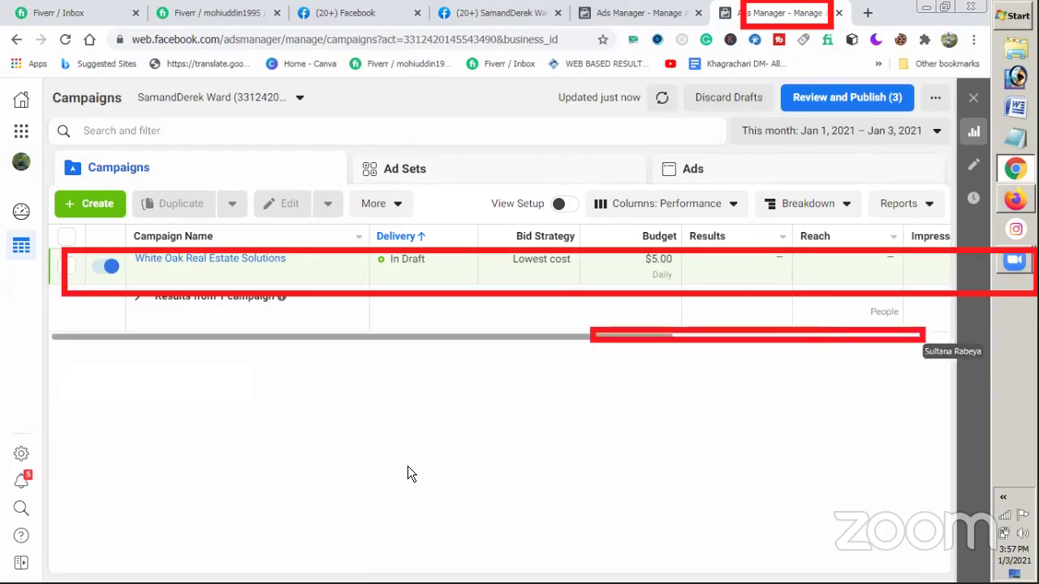
left_click_drag(253, 336, 431, 370)
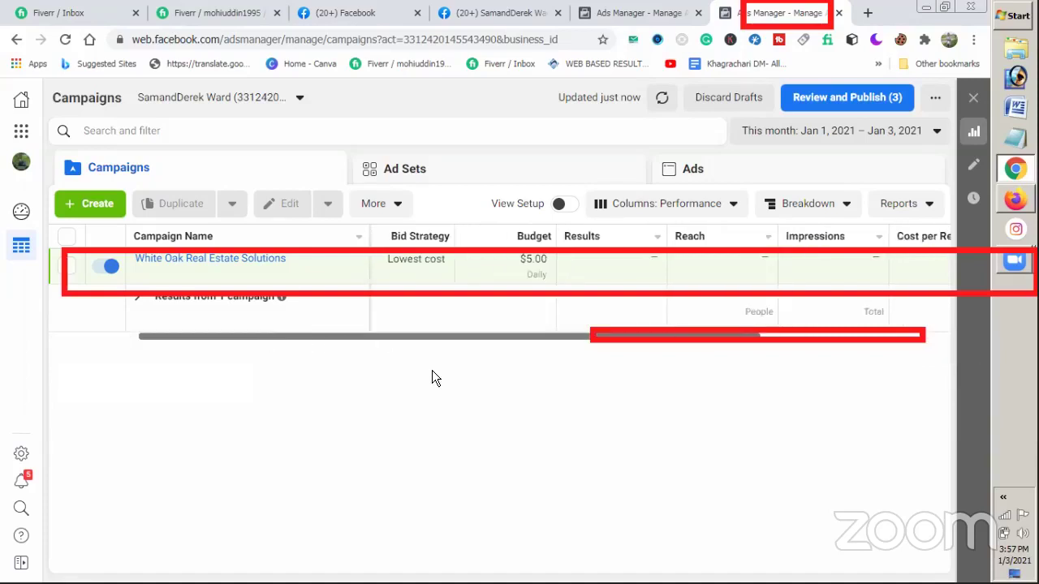
scroll(432, 370, "right", 3)
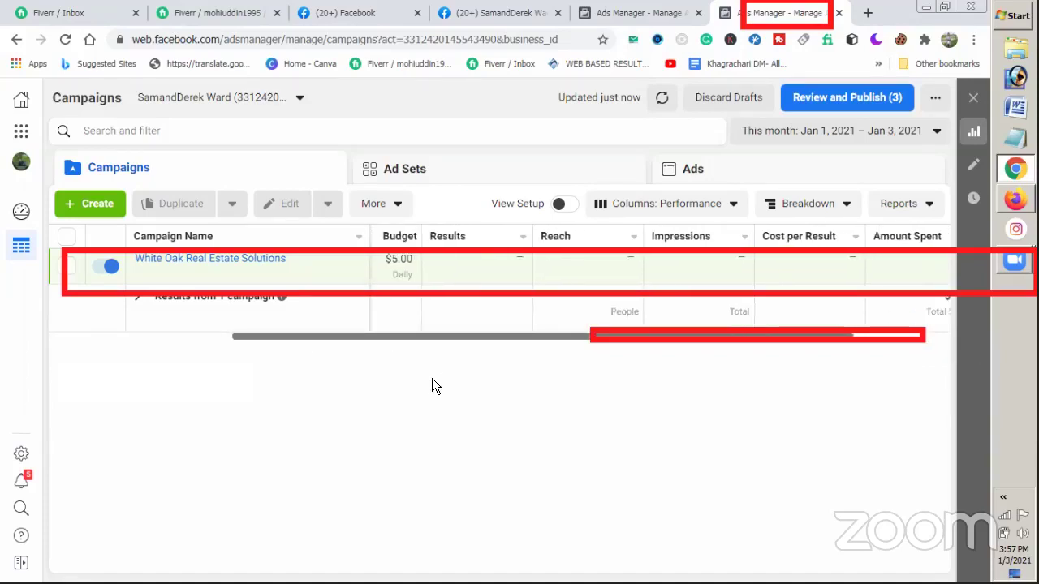
scroll(431, 379, "left", 1)
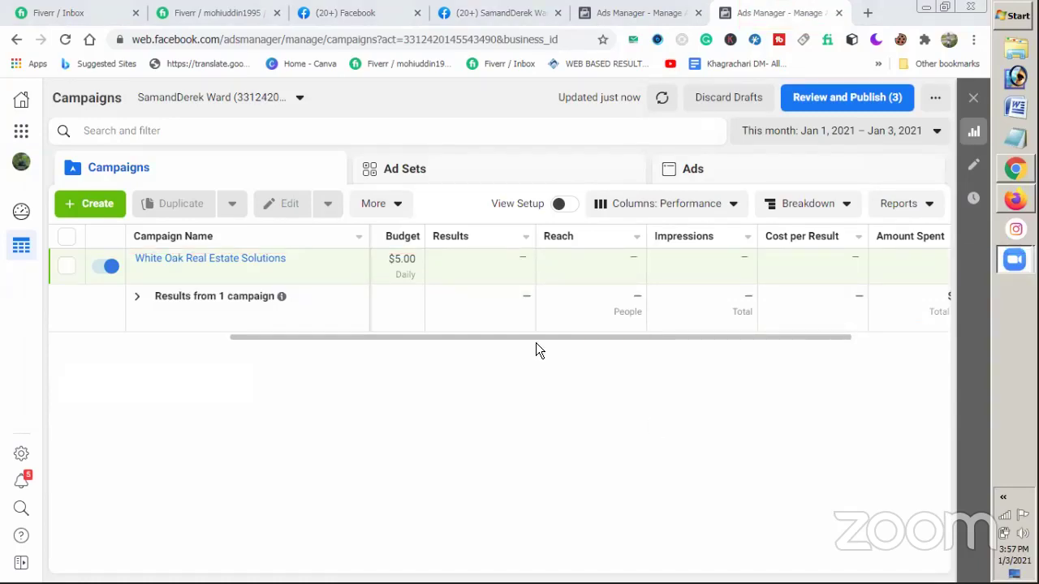
left_click_drag(541, 338, 472, 337)
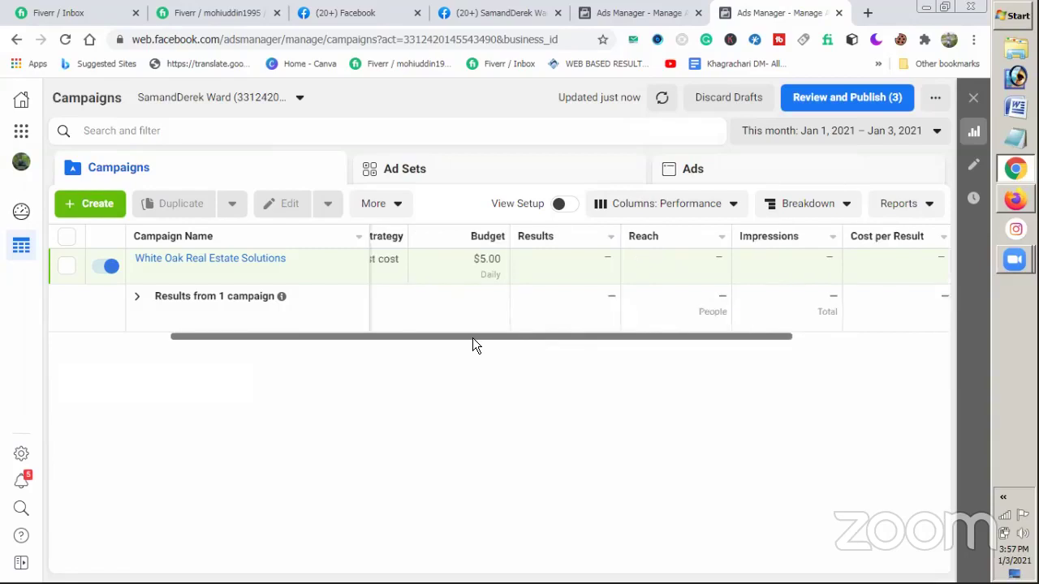
left_click_drag(307, 326, 192, 326)
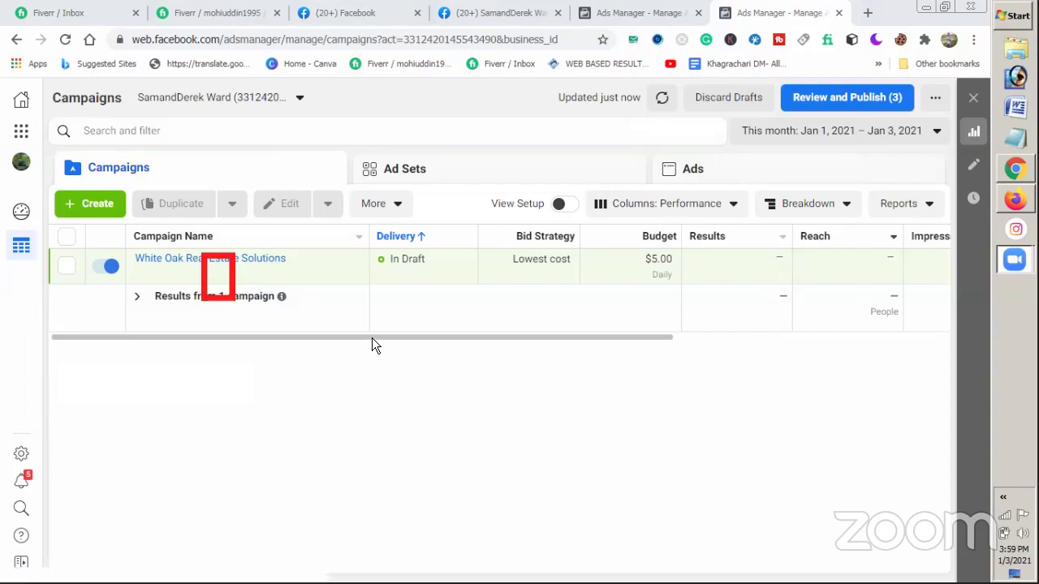
left_click(398, 237)
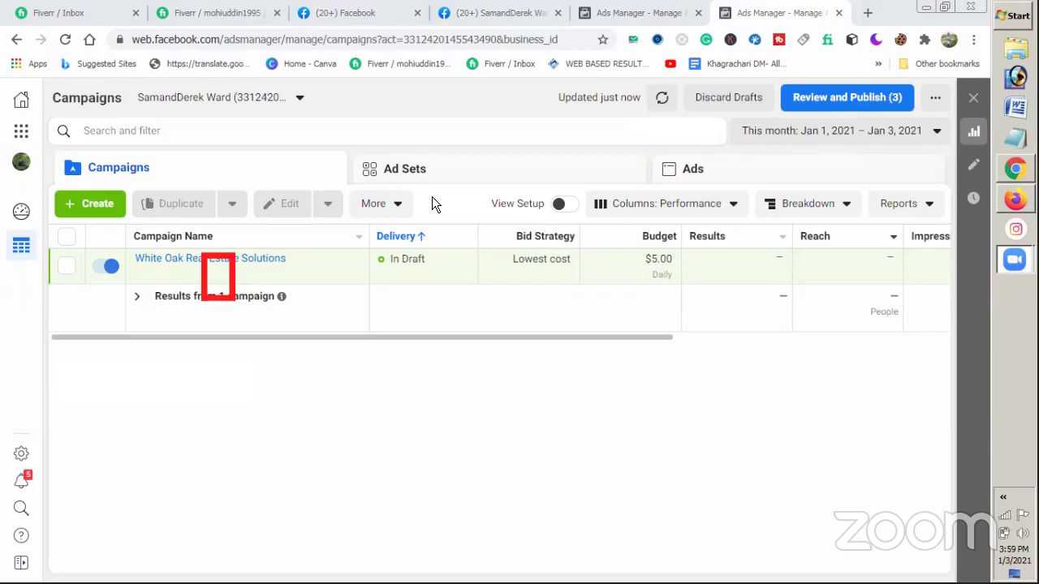
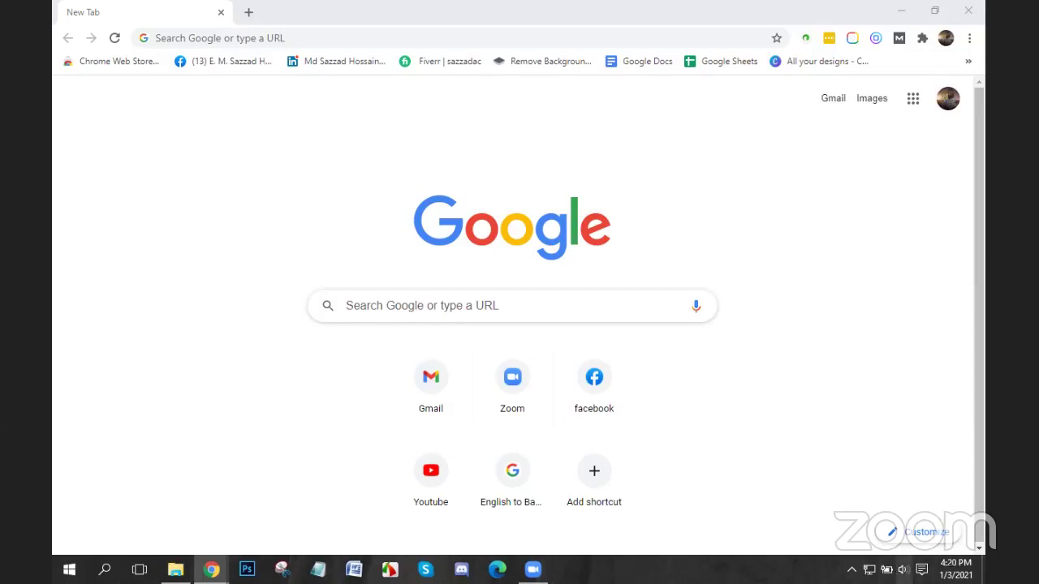
- Raise the speaker volume, then Google 'ads mnager' in a new browser tab
left_click(903, 569)
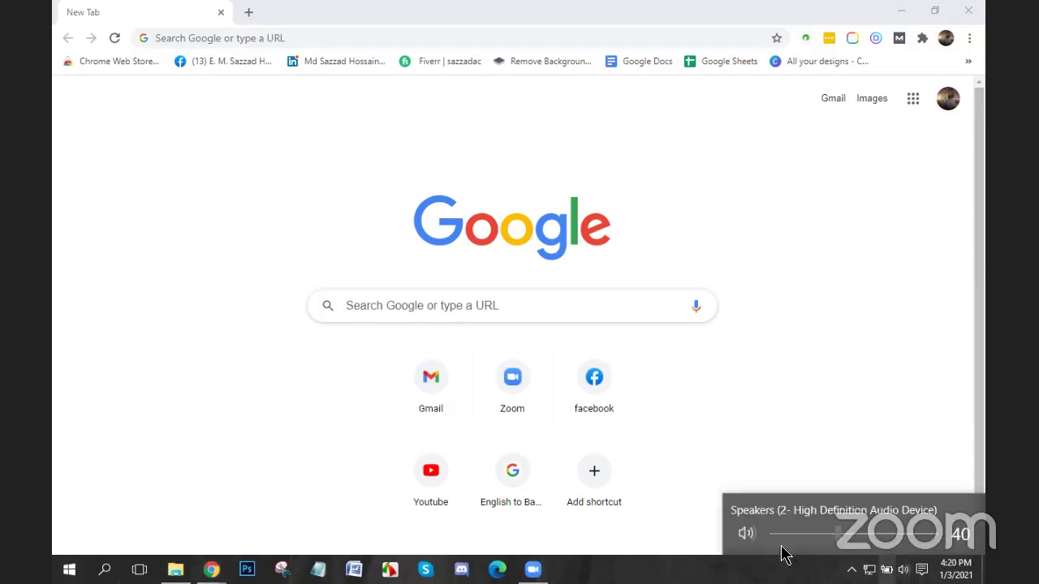
key("Up")
key("Up")
key("Up")
key("Up")
key("Up")
key("Up")
key("Up")
key("Up")
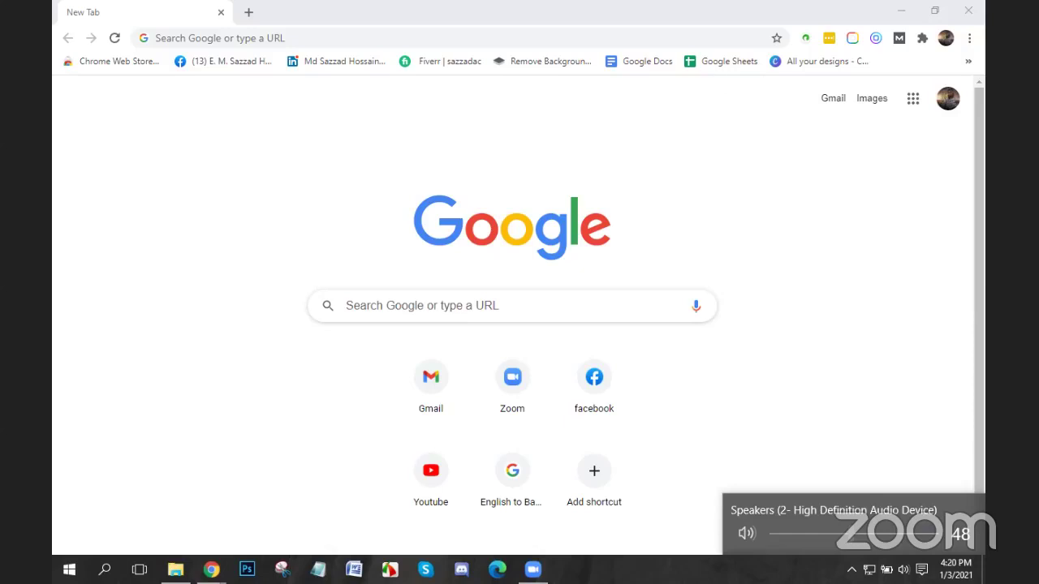
left_click(249, 15)
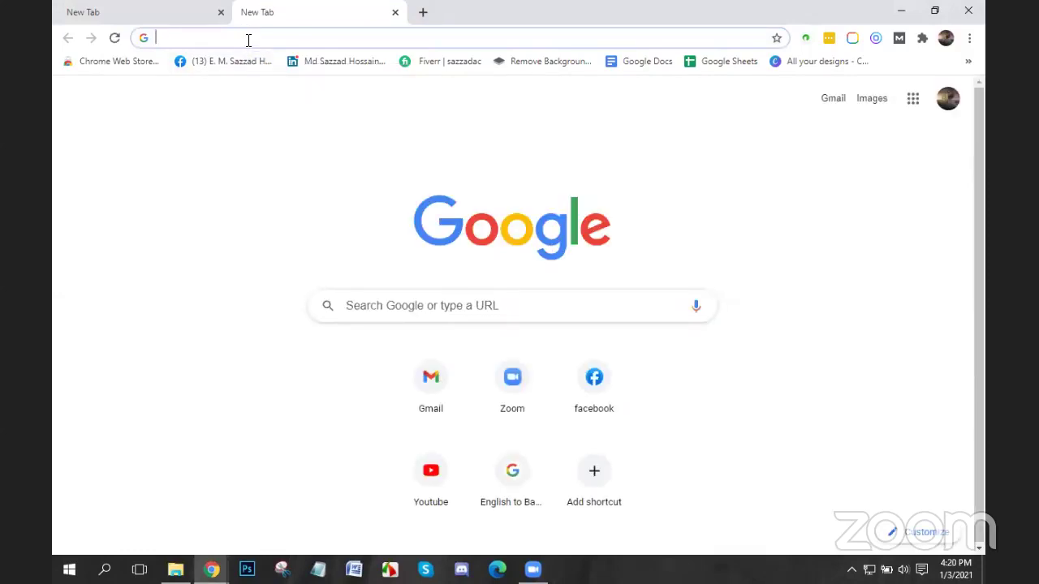
left_click(248, 39)
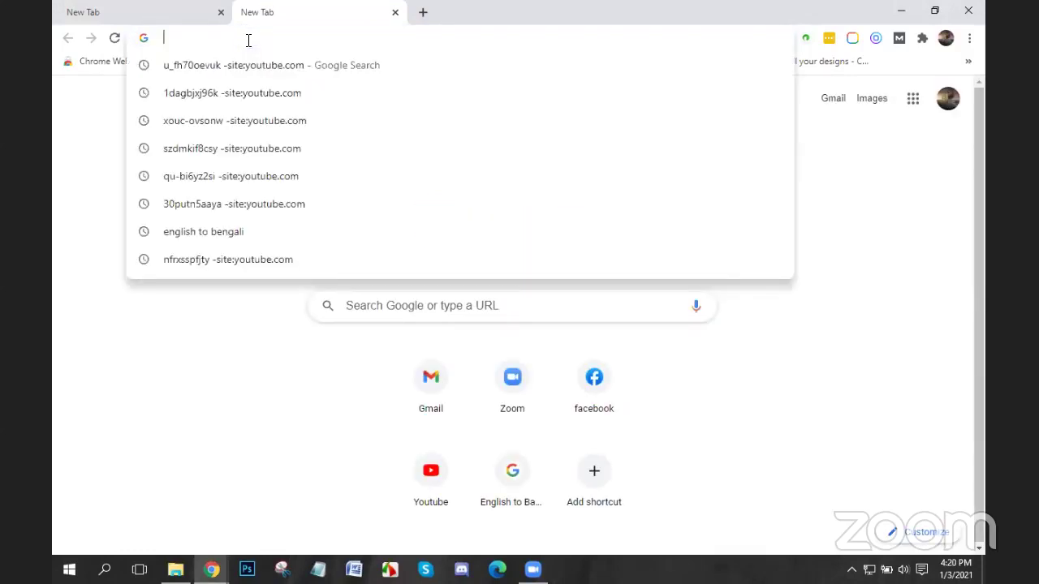
type("ads mna")
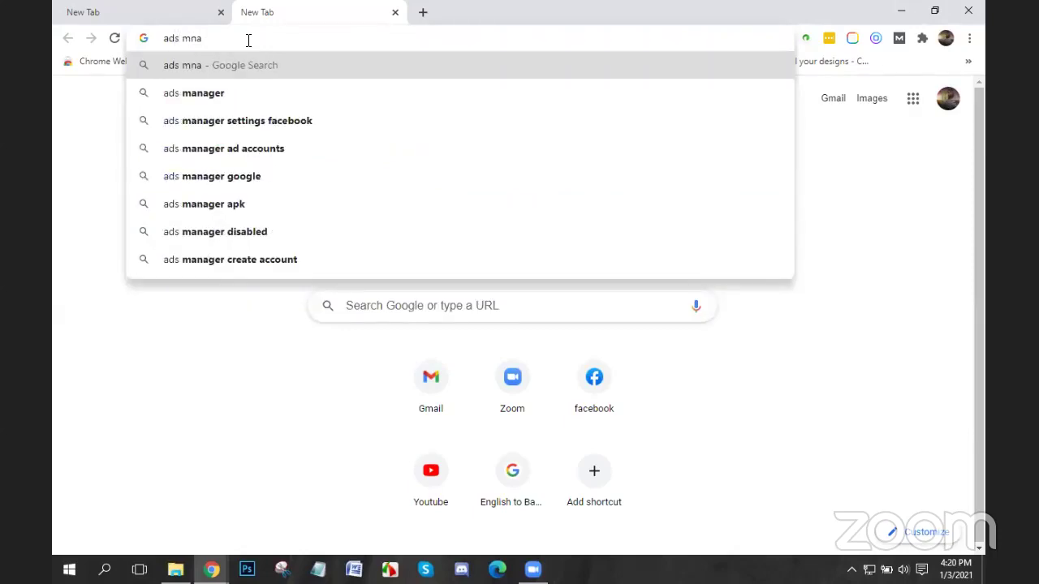
type("ger")
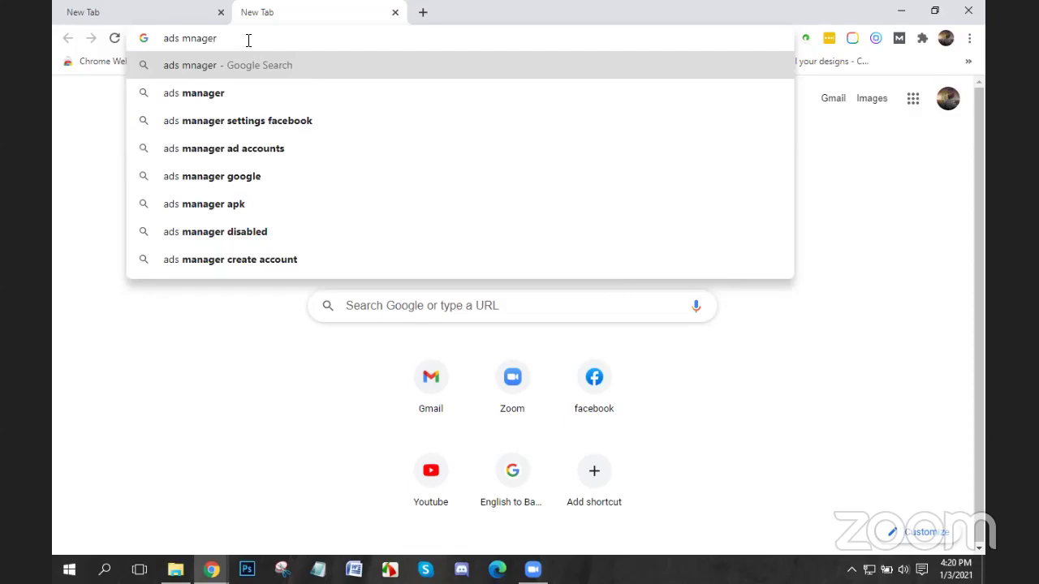
key("Return")
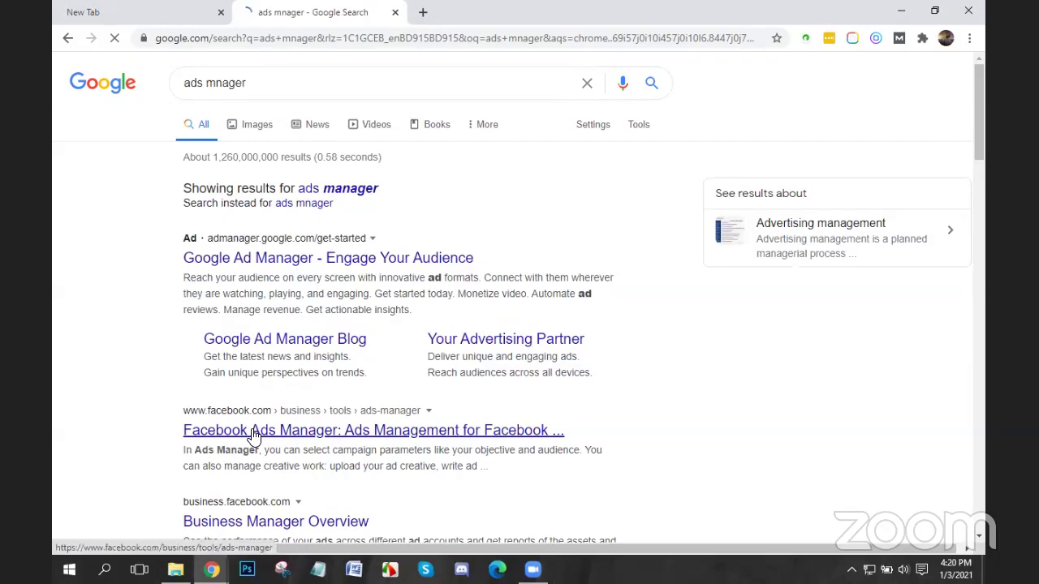
- Open the Facebook Ads Manager result and browse its 'Welcome to your ad campaign command centre' page
left_click(253, 432)
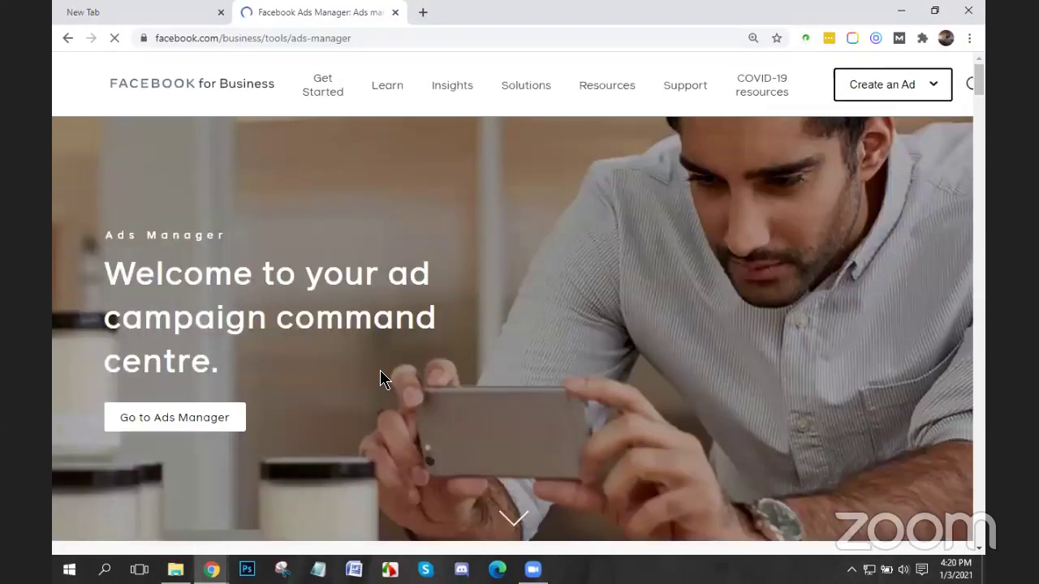
scroll(617, 373, "down", 2)
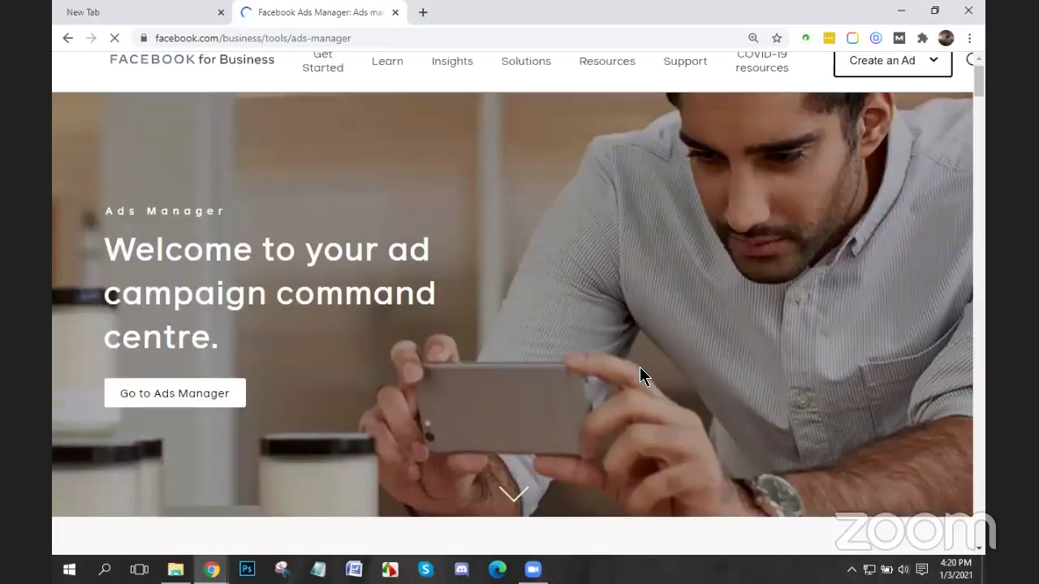
scroll(519, 377, "down", 4)
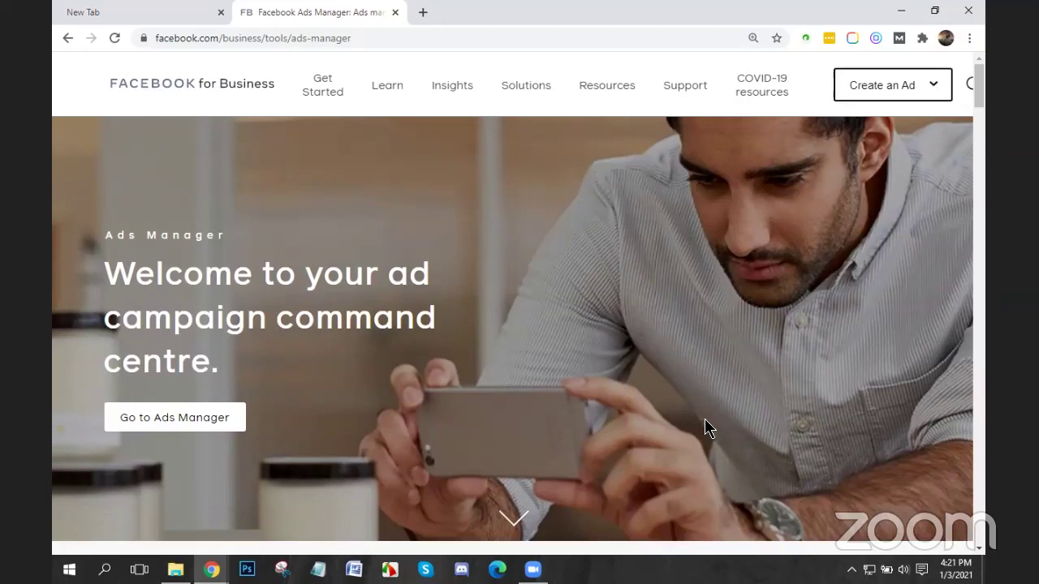
scroll(706, 420, "down", 3)
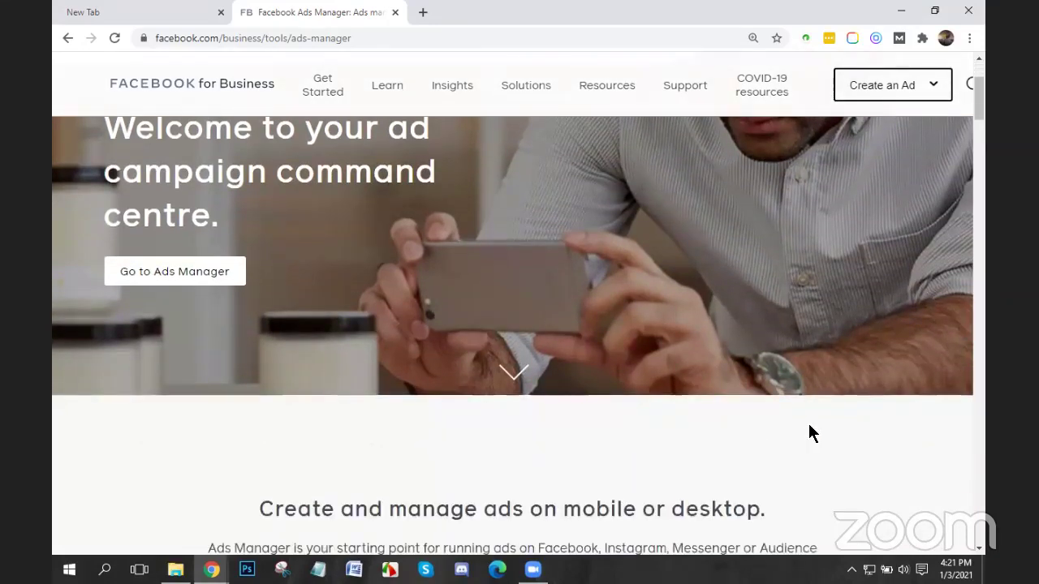
scroll(821, 424, "up", 1)
scroll(822, 426, "up", 1)
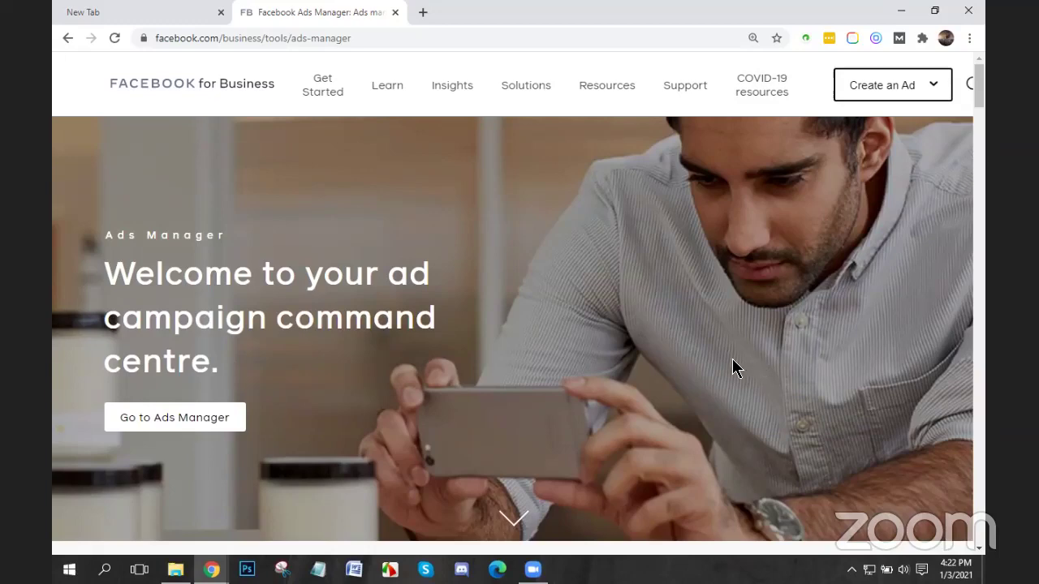
scroll(832, 396, "down", 2)
scroll(807, 396, "up", 2)
- Start an ad with Create an Ad and look over the Choose A Goal options
left_click(889, 96)
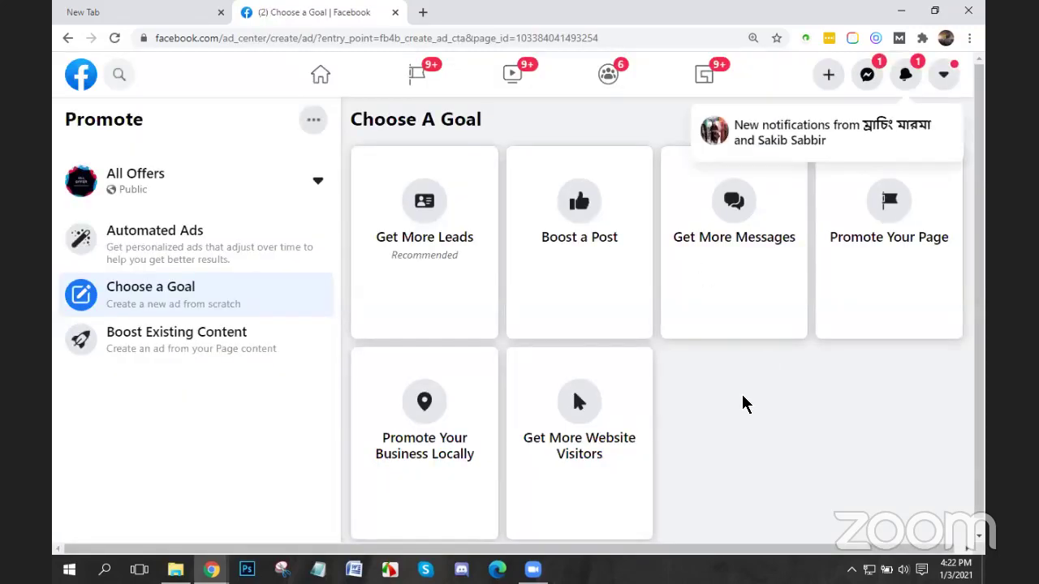
scroll(739, 403, "down", 1)
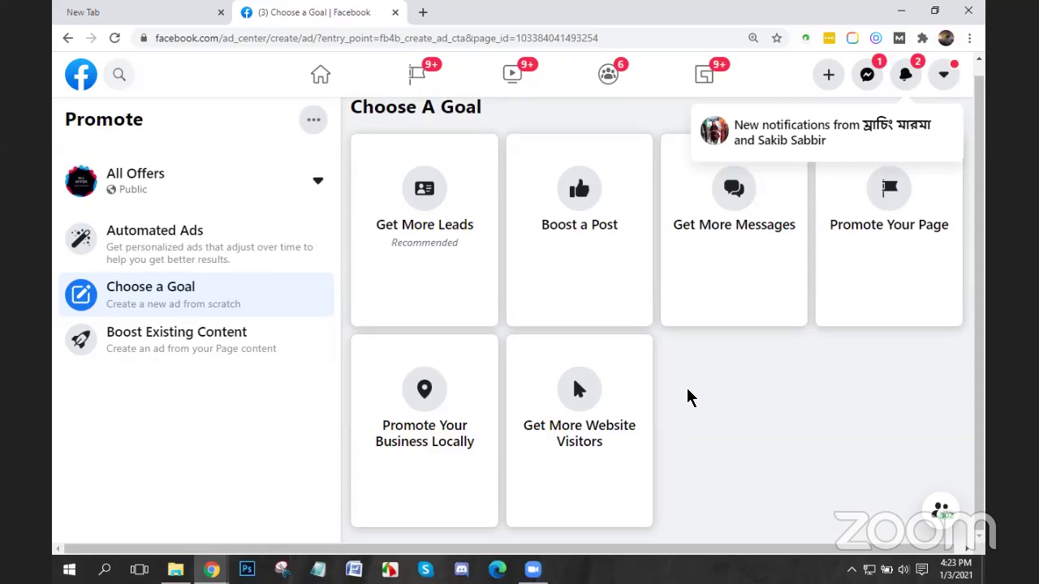
scroll(794, 374, "up", 1)
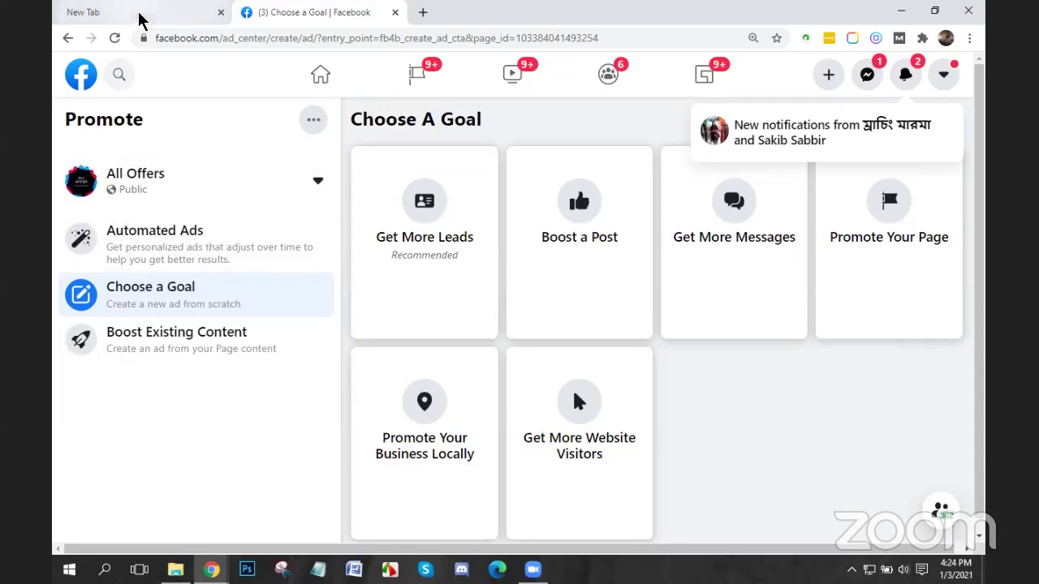
- Return to the Ads Manager intro page and enter Ads Manager to reach the Ad Accounts list
left_click(67, 38)
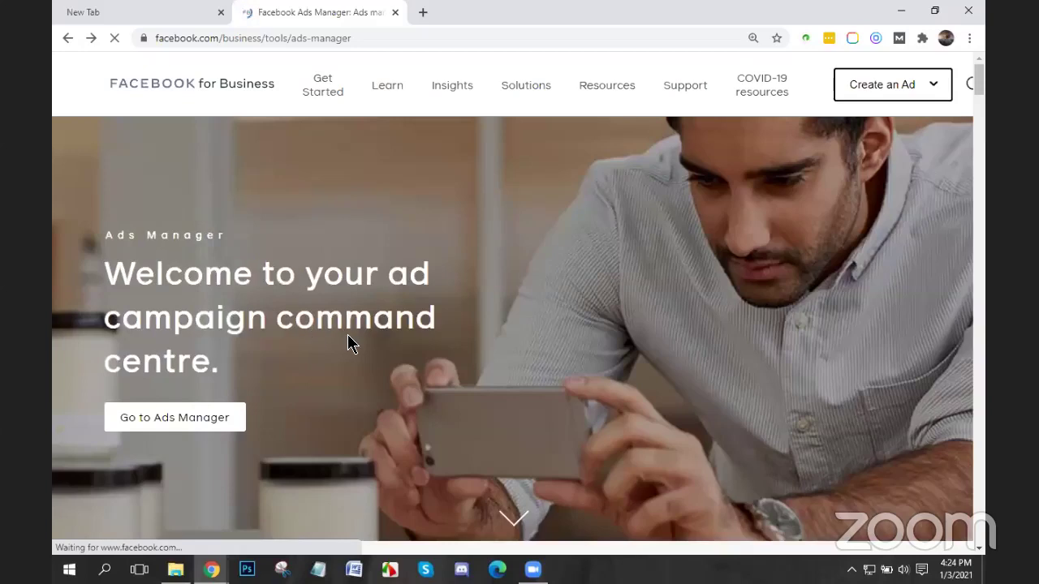
scroll(524, 339, "down", 3)
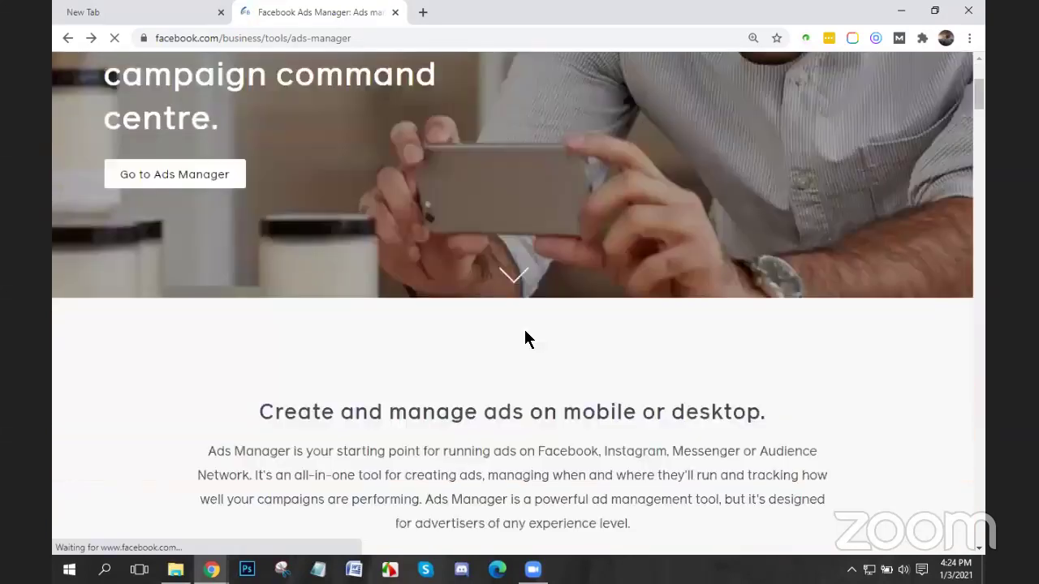
scroll(610, 336, "up", 3)
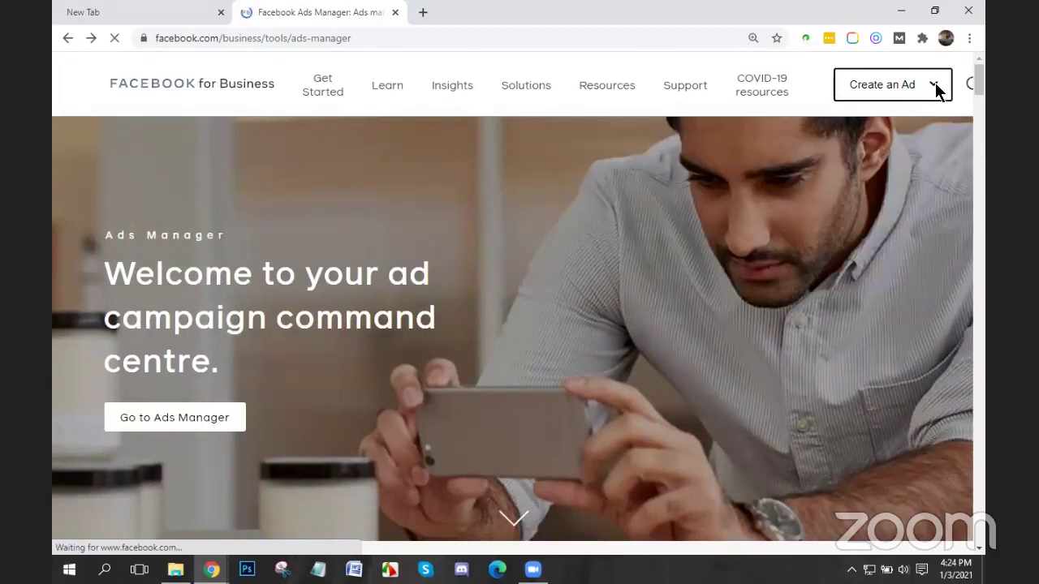
left_click(934, 83)
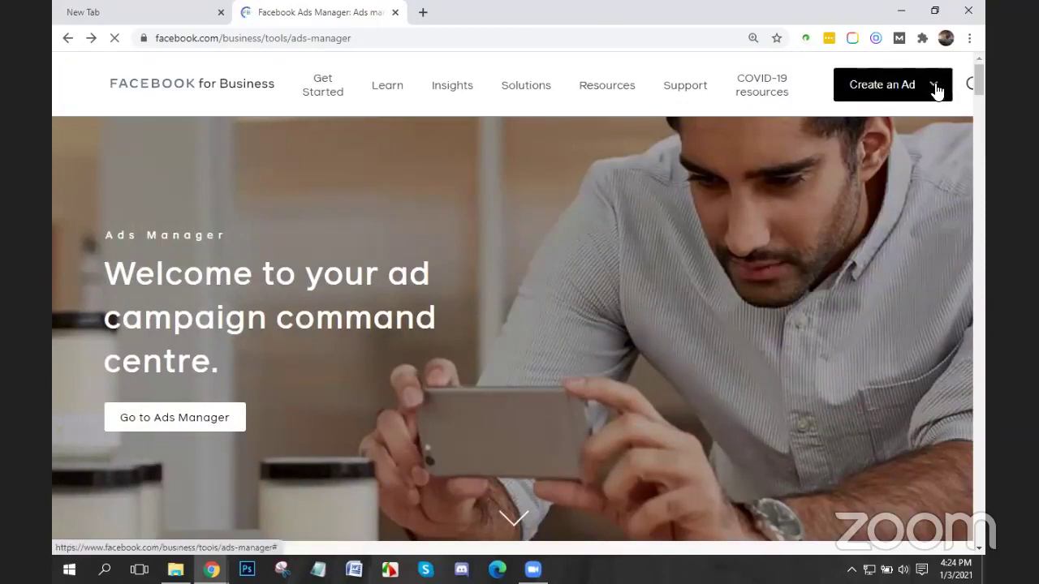
left_click(187, 419)
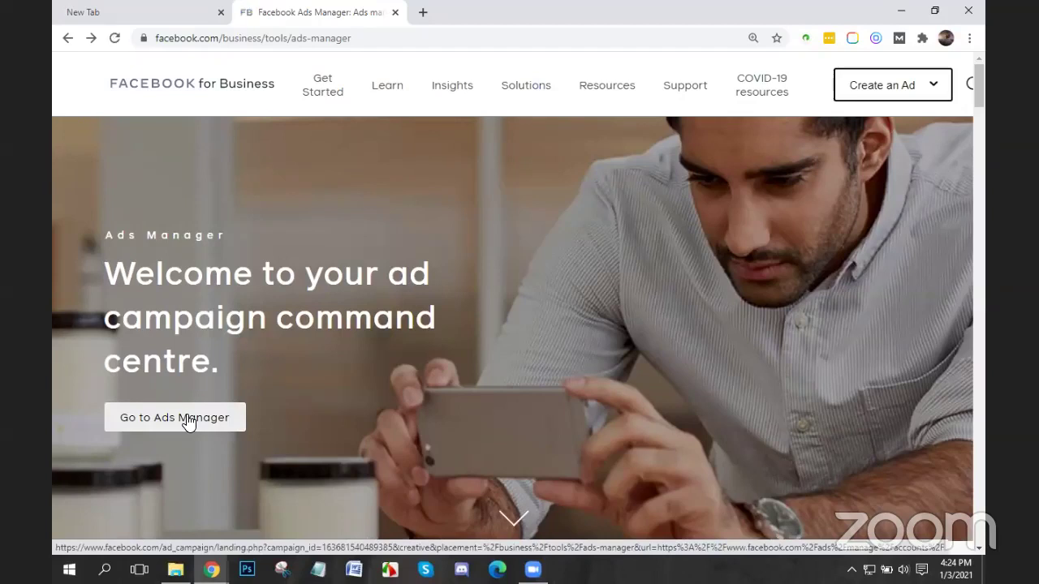
left_click(187, 421)
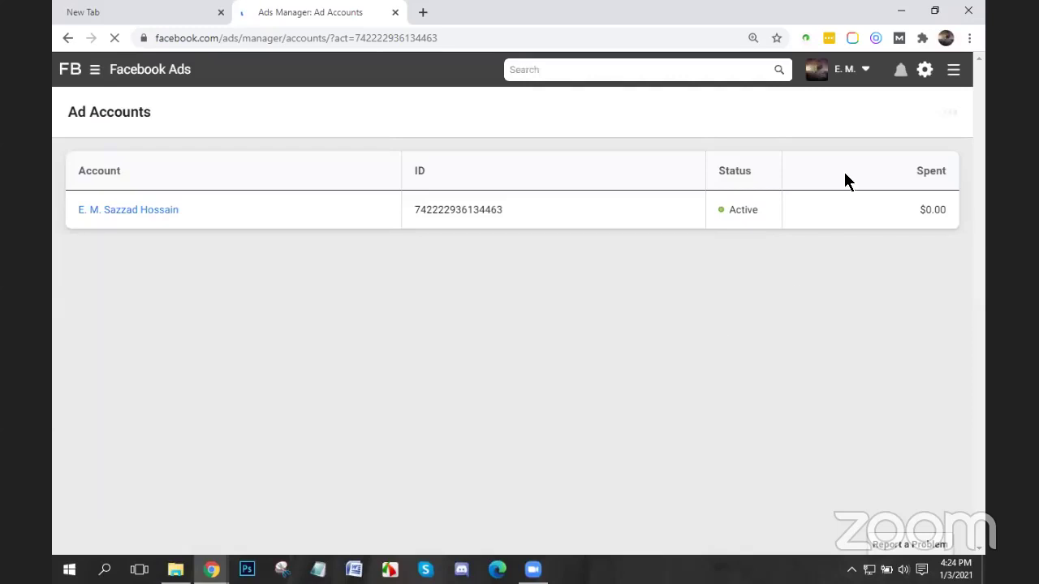
- Use the navigation shortcuts panel to reach the Ads Manager Campaigns view
left_click(96, 73)
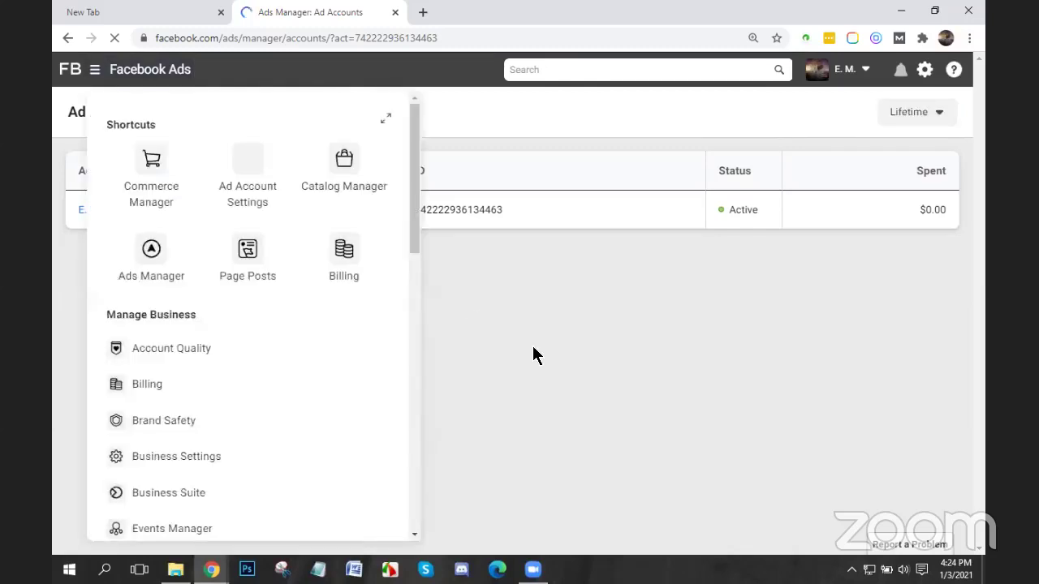
left_click(533, 355)
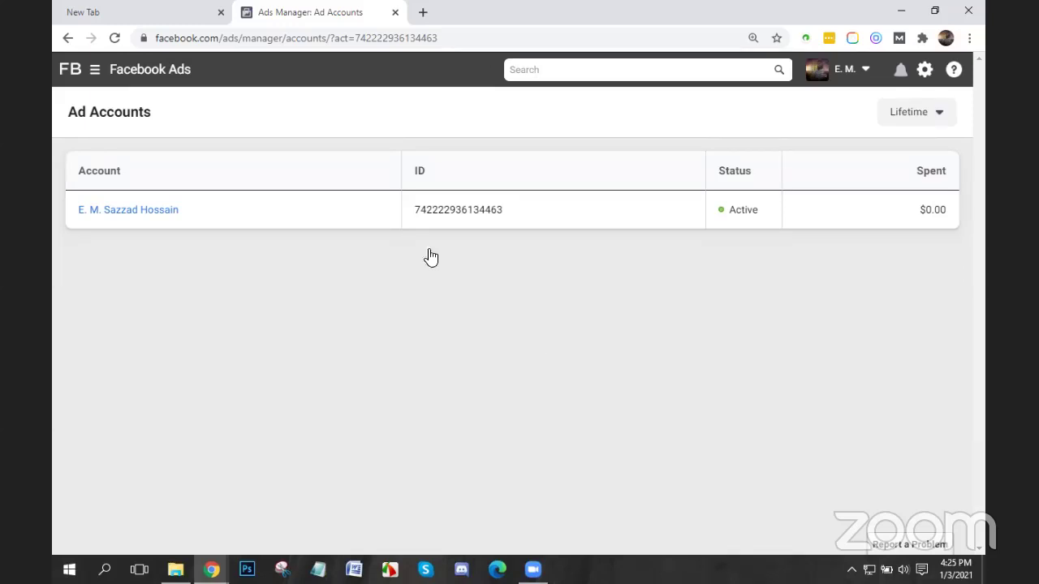
left_click(94, 72)
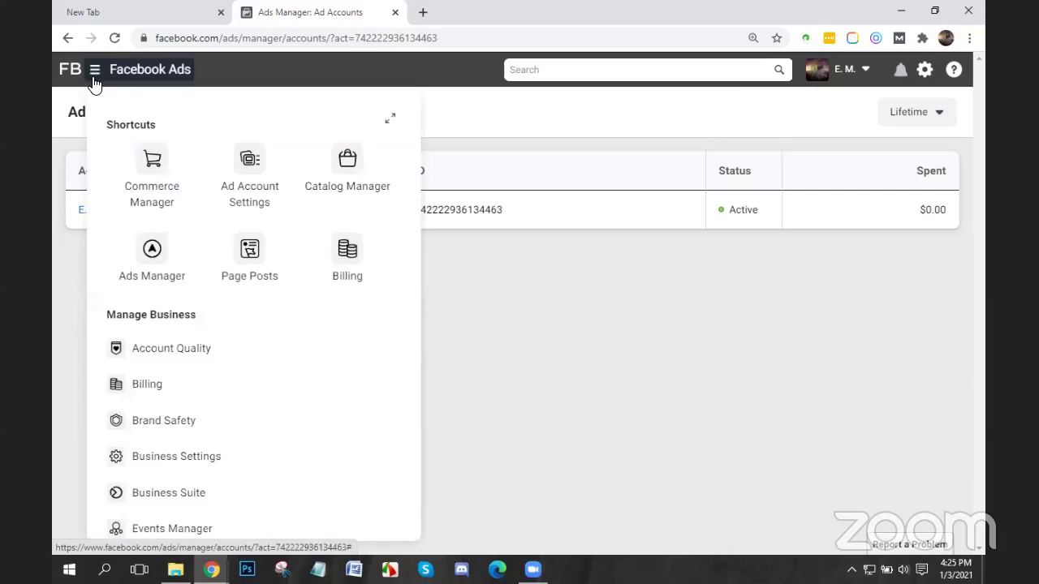
left_click(222, 187)
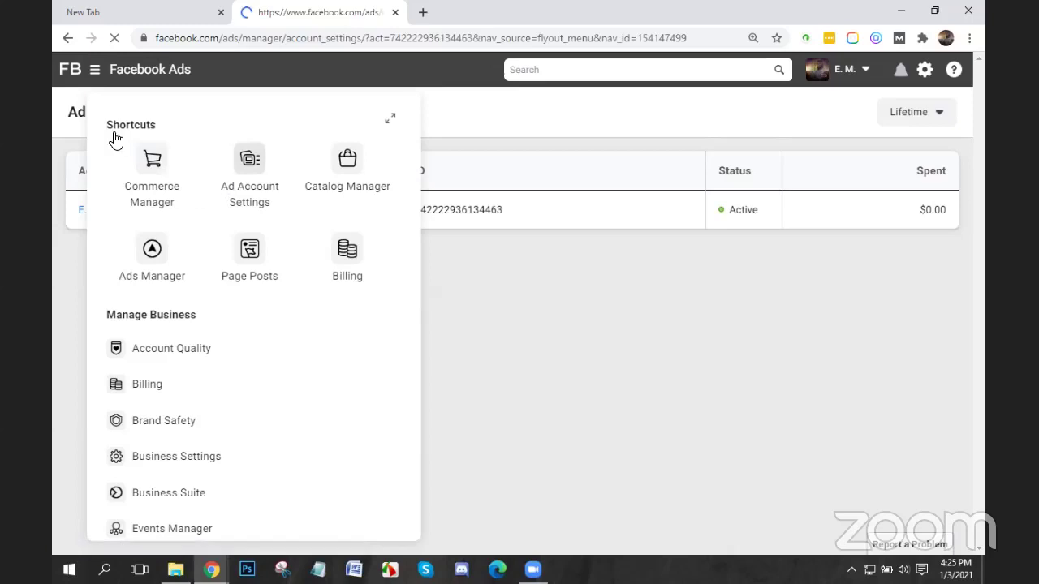
left_click(152, 248)
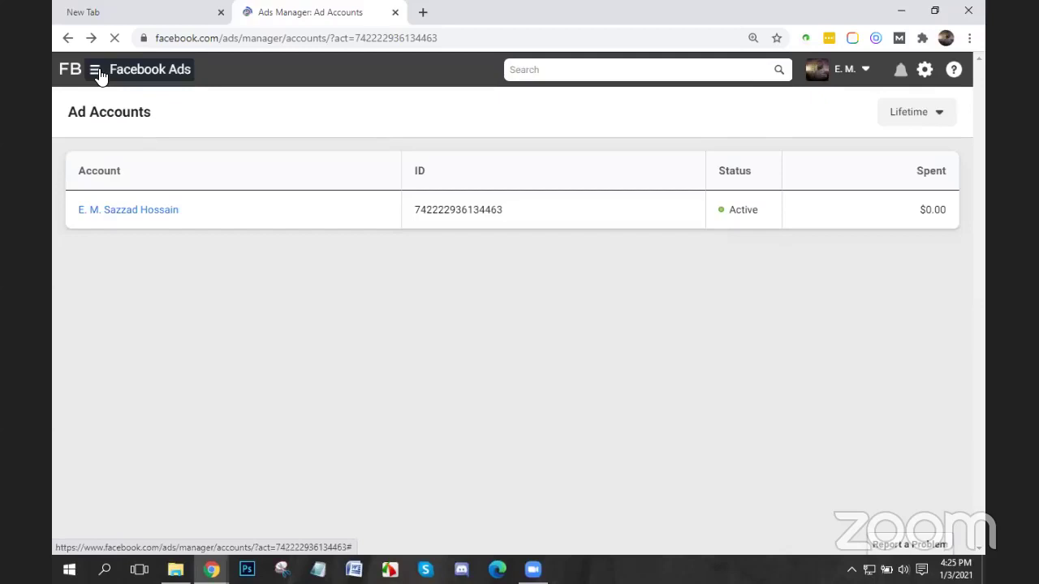
left_click(94, 72)
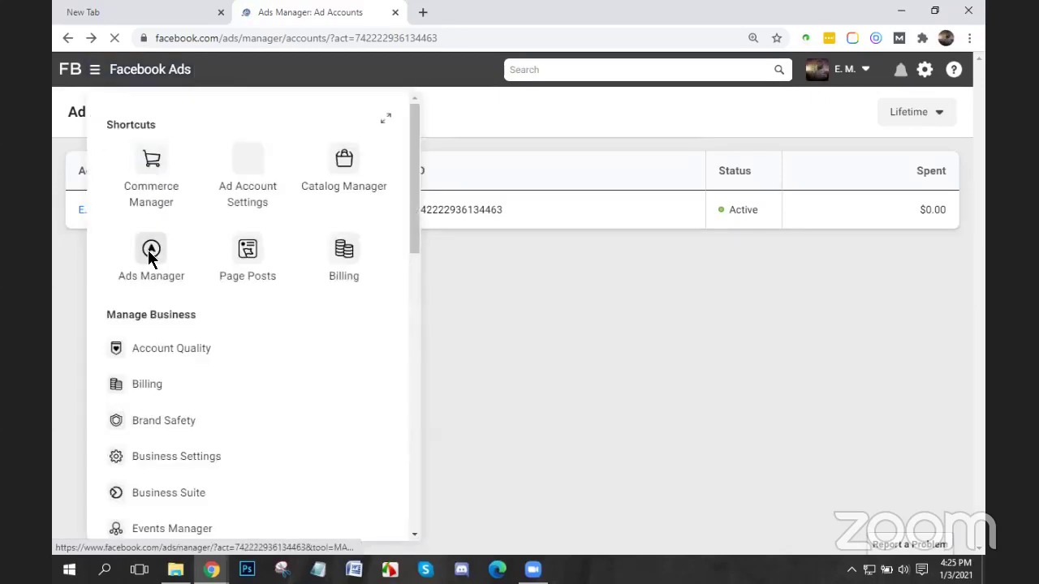
left_click(150, 253)
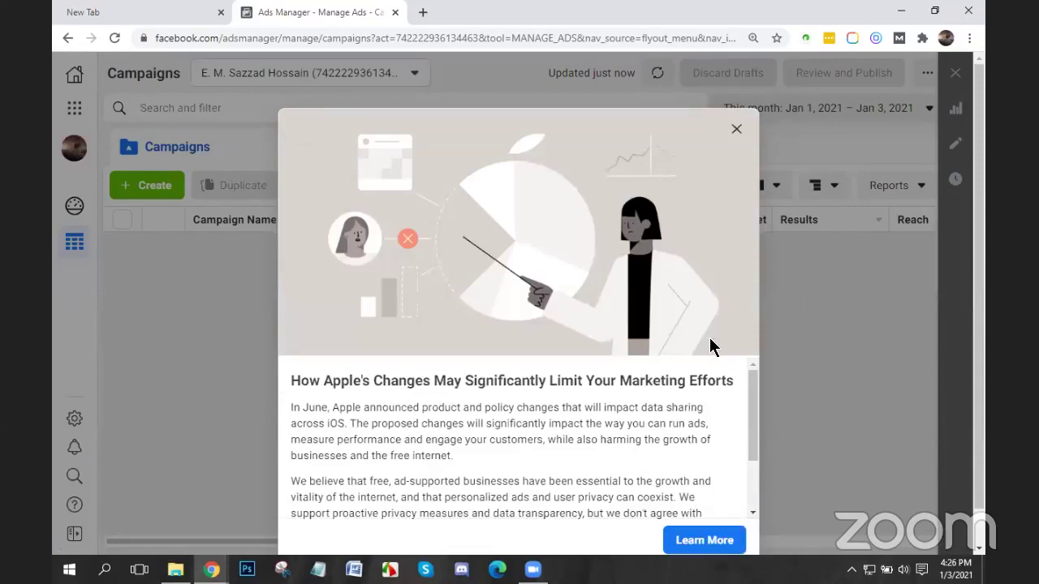
- Dismiss the Apple iOS changes notice covering the Campaigns view
scroll(828, 328, "down", 1)
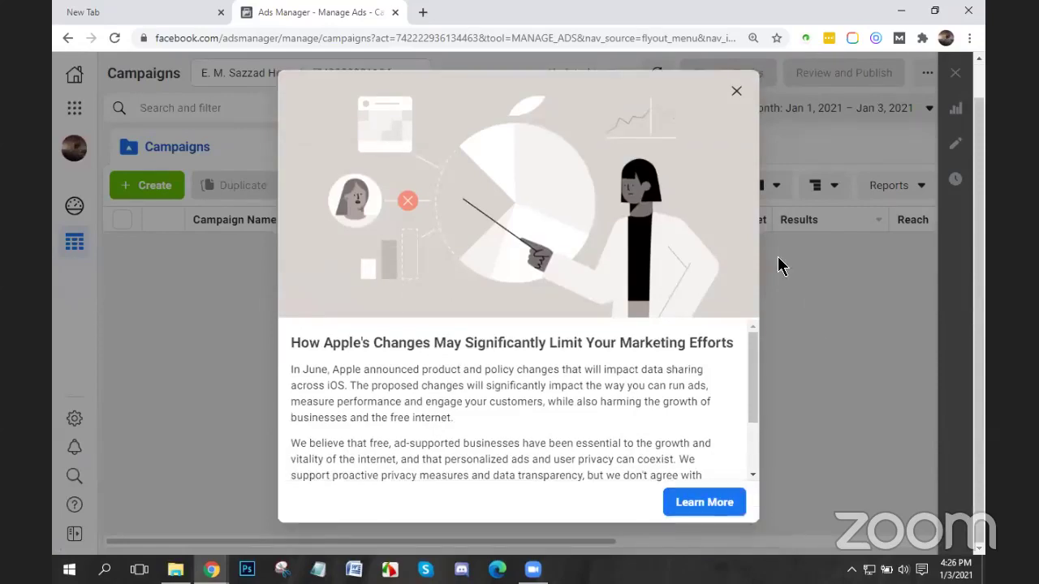
left_click(159, 196)
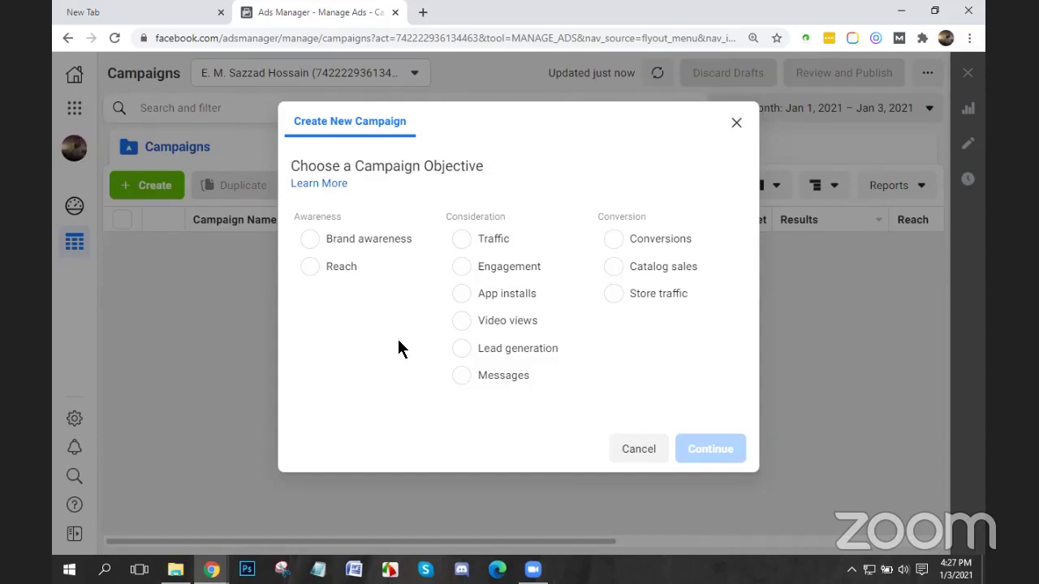
mouse_move(599, 292)
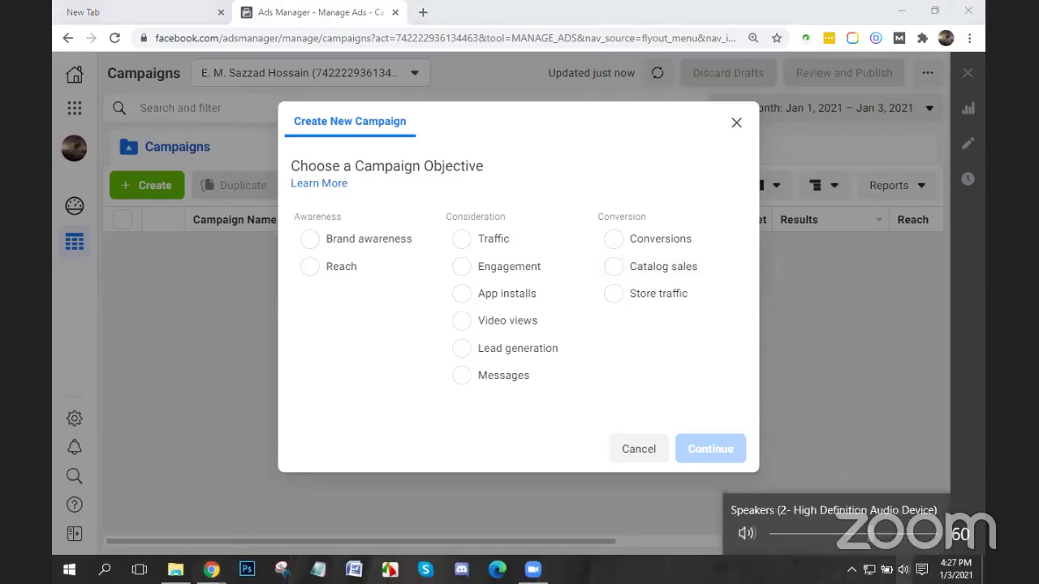
scroll(852, 533, "up", 5)
scroll(852, 533, "up", 2)
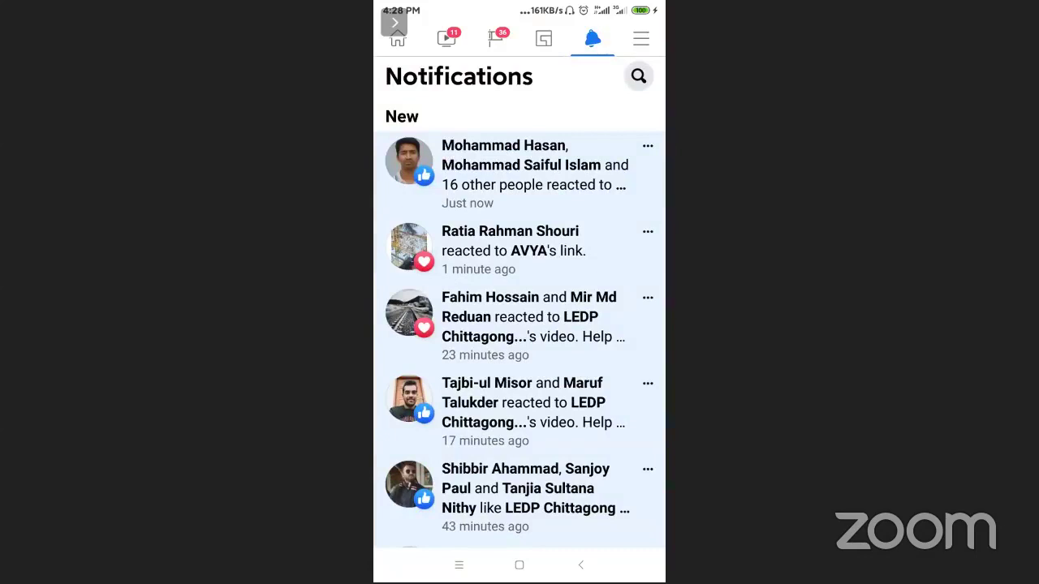
- Leave the notifications list and scroll through the home news feed
left_click(446, 38)
left_click(398, 38)
scroll(519, 321, "down", 5)
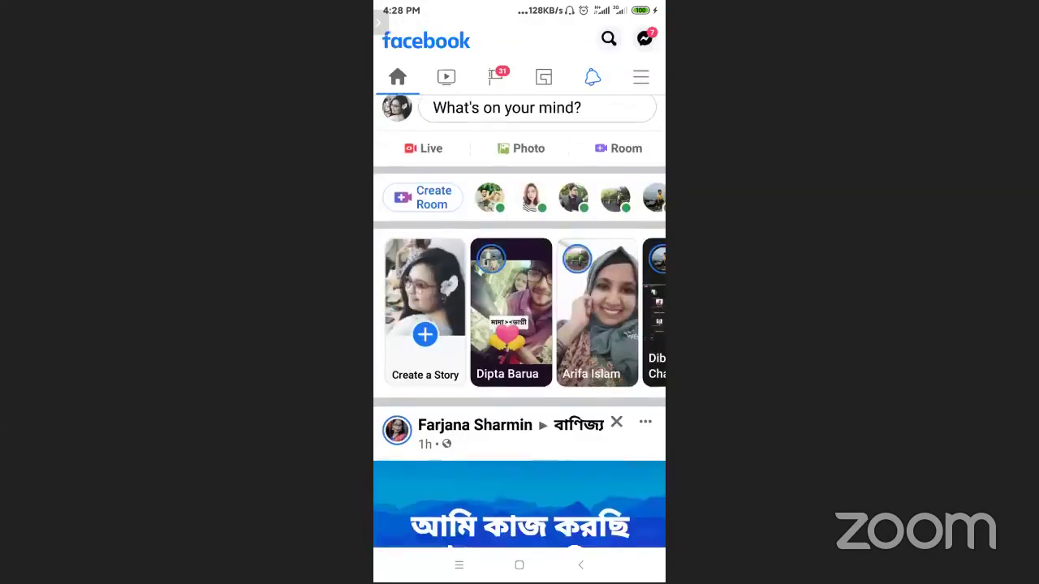
scroll(519, 324, "down", 5)
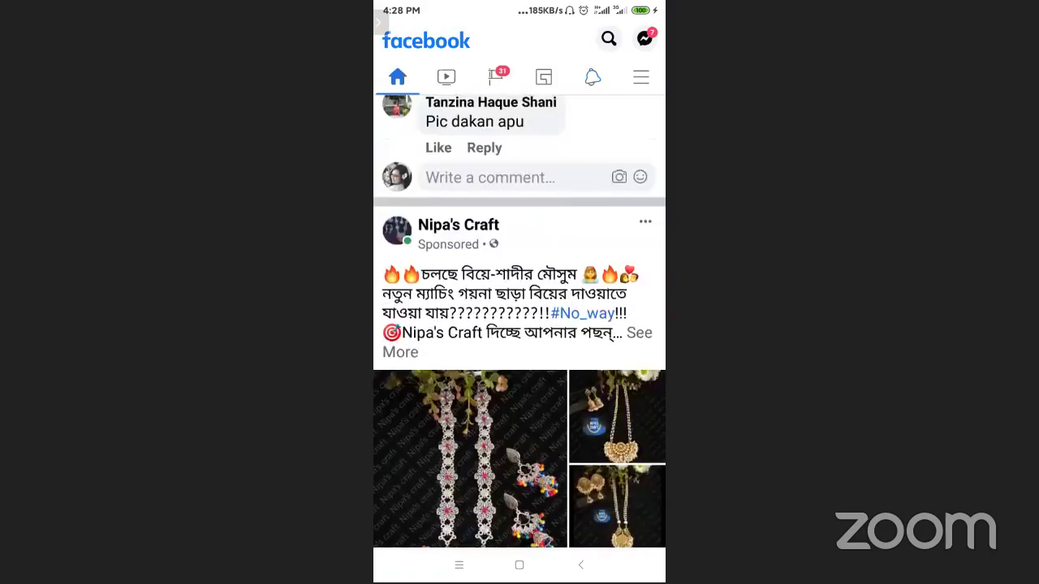
scroll(520, 325, "up", 1)
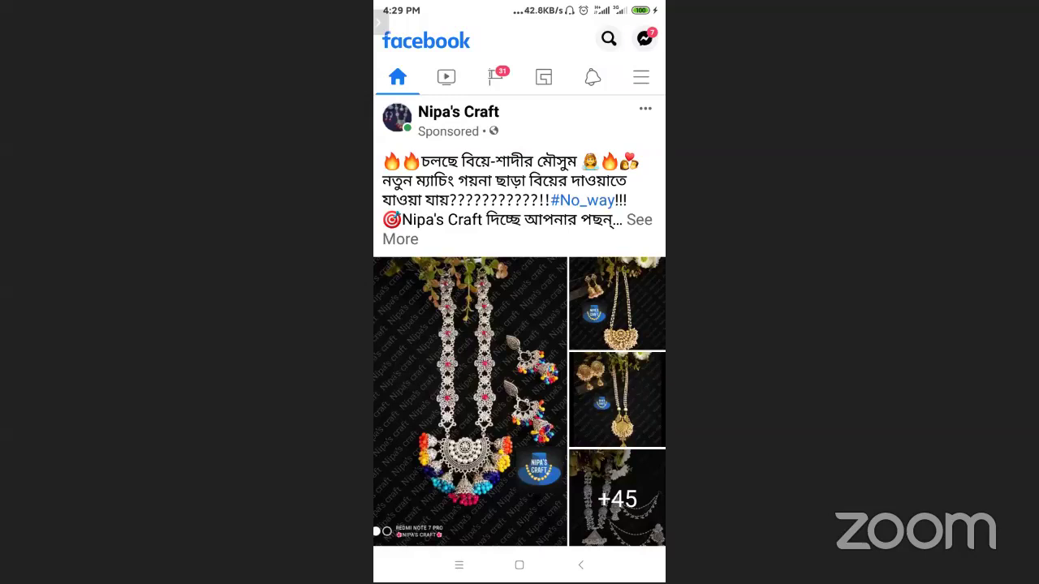
- Open the Nipa's Craft sponsored post, start a Messenger chat from it, then dismiss the chat
left_click(638, 220)
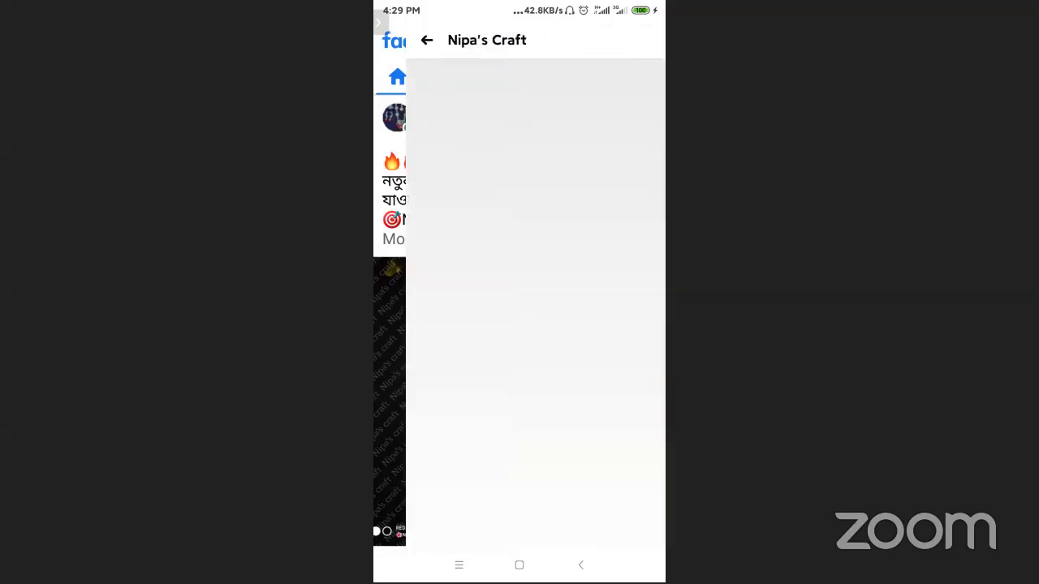
scroll(519, 325, "down", 5)
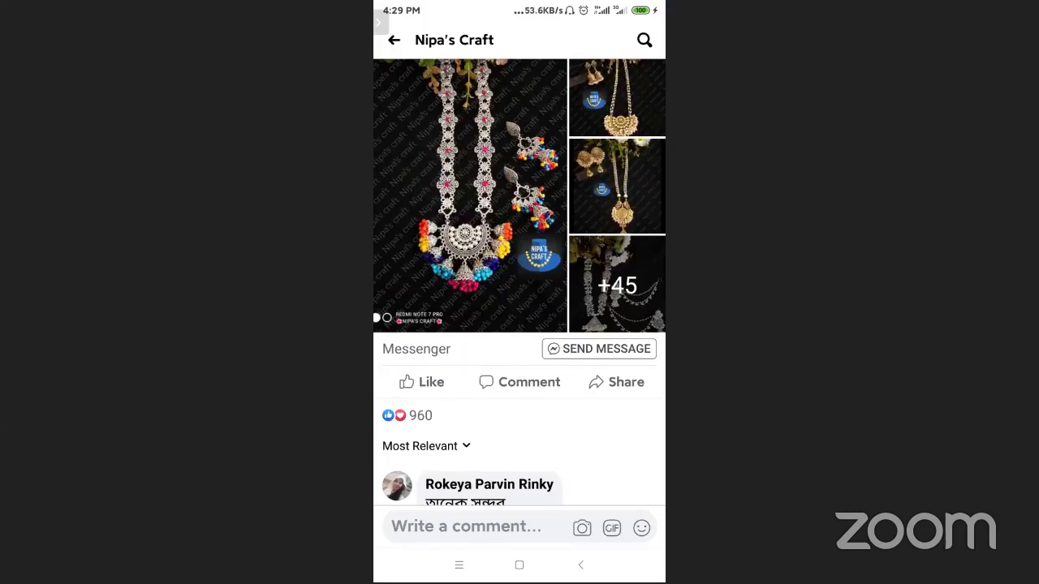
left_click_drag(519, 4, 519, 324)
left_click_drag(519, 406, 520, 81)
left_click(394, 40)
left_click(599, 348)
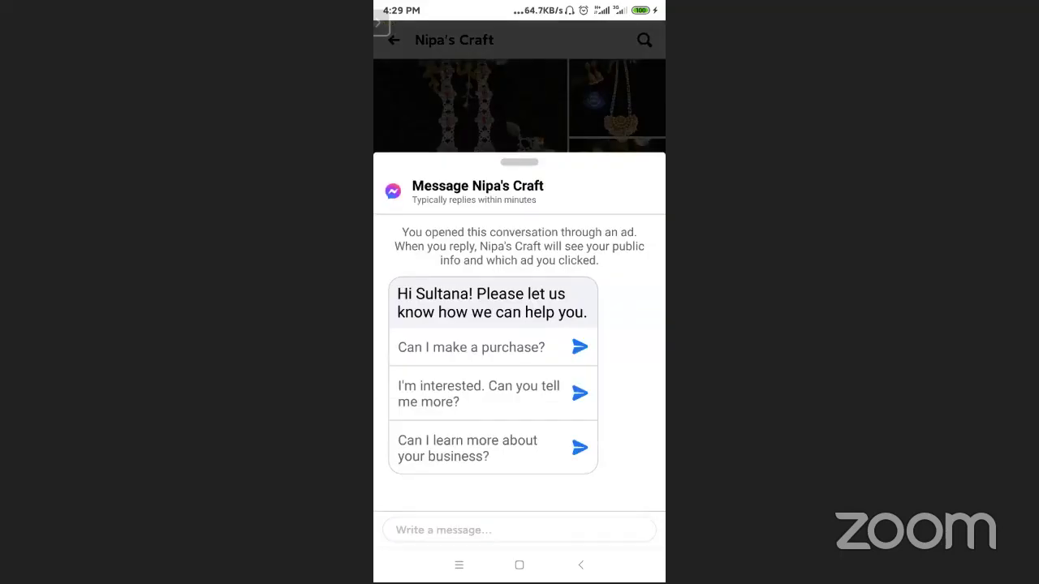
left_click(580, 565)
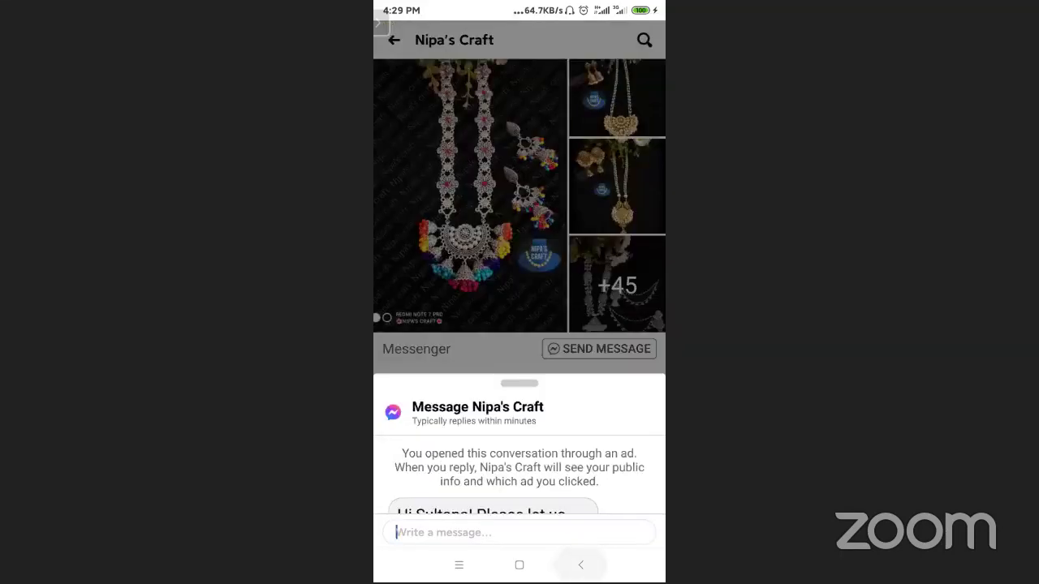
left_click(580, 565)
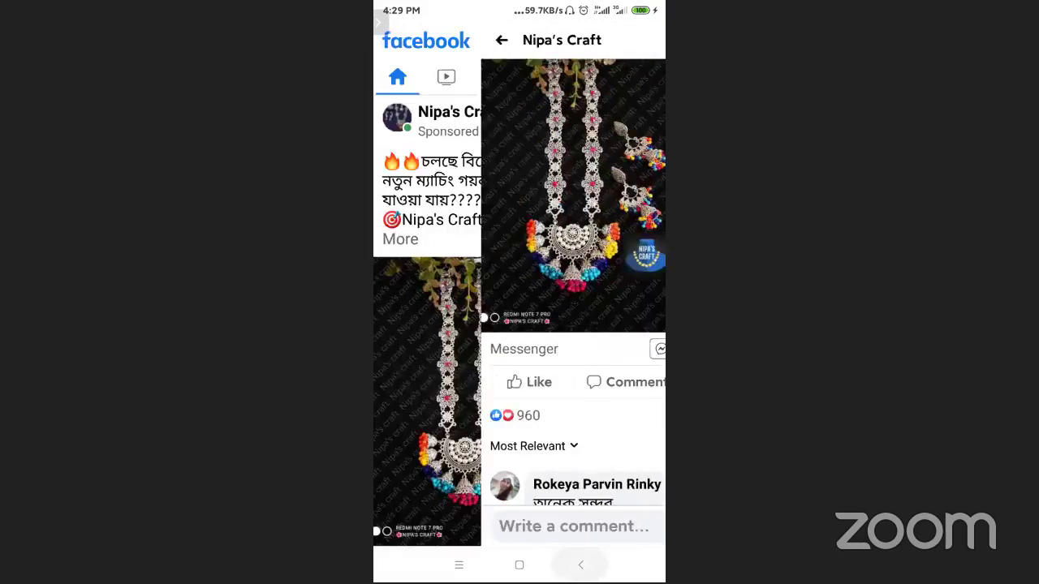
- Get back to the home feed with the sponsored jewellery post at the top
left_click_drag(442, 94, 434, 308)
left_click(395, 306)
mouse_move(531, 109)
left_mouse_down()
mouse_move(563, 86)
mouse_move(535, 122)
mouse_move(523, 104)
mouse_move(552, 62)
left_mouse_up()
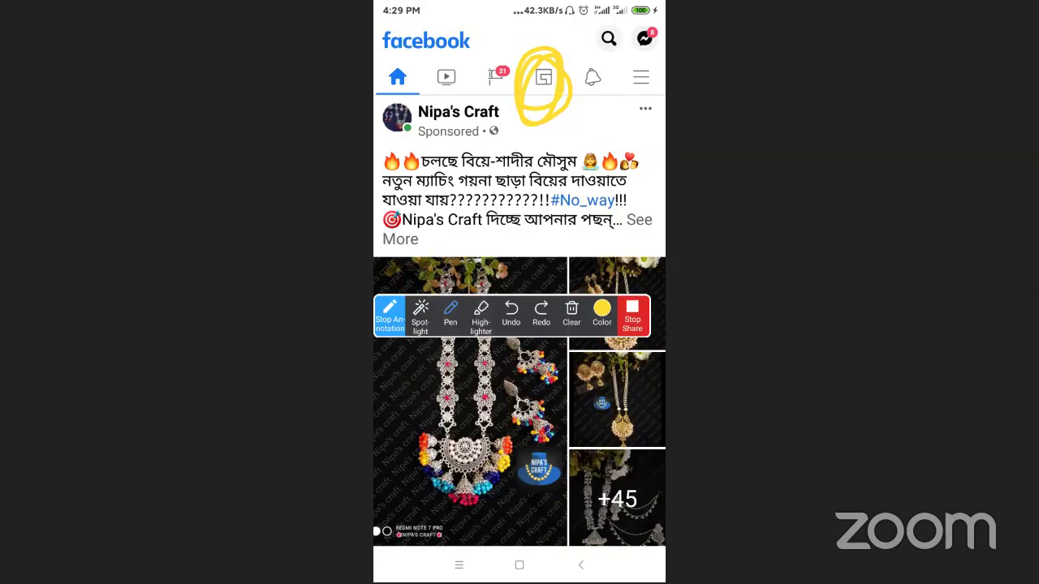
mouse_move(466, 63)
left_mouse_down()
mouse_move(428, 55)
mouse_move(479, 61)
mouse_move(428, 122)
mouse_move(422, 90)
mouse_move(435, 59)
left_mouse_up()
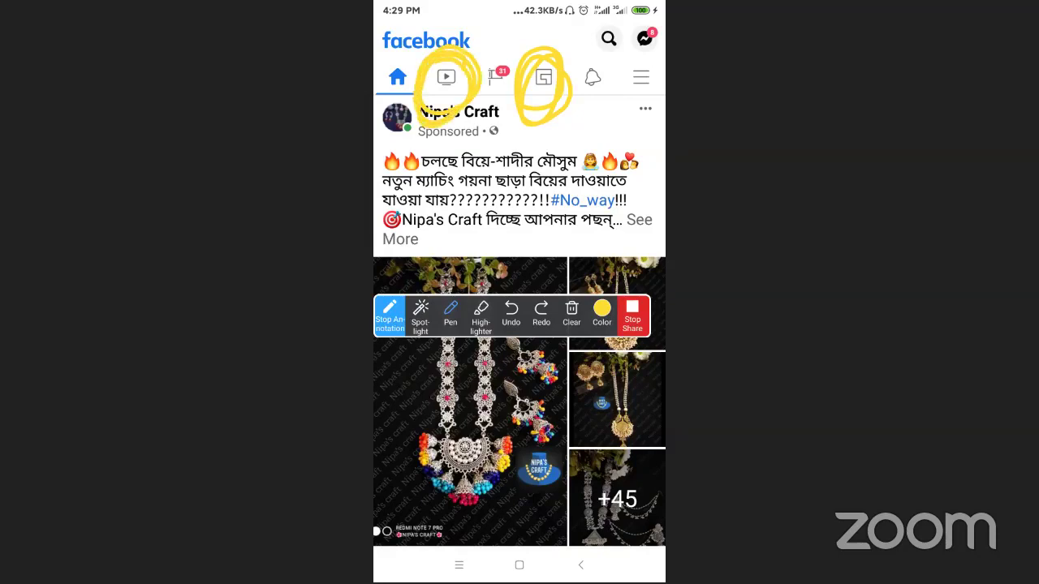
left_click(390, 315)
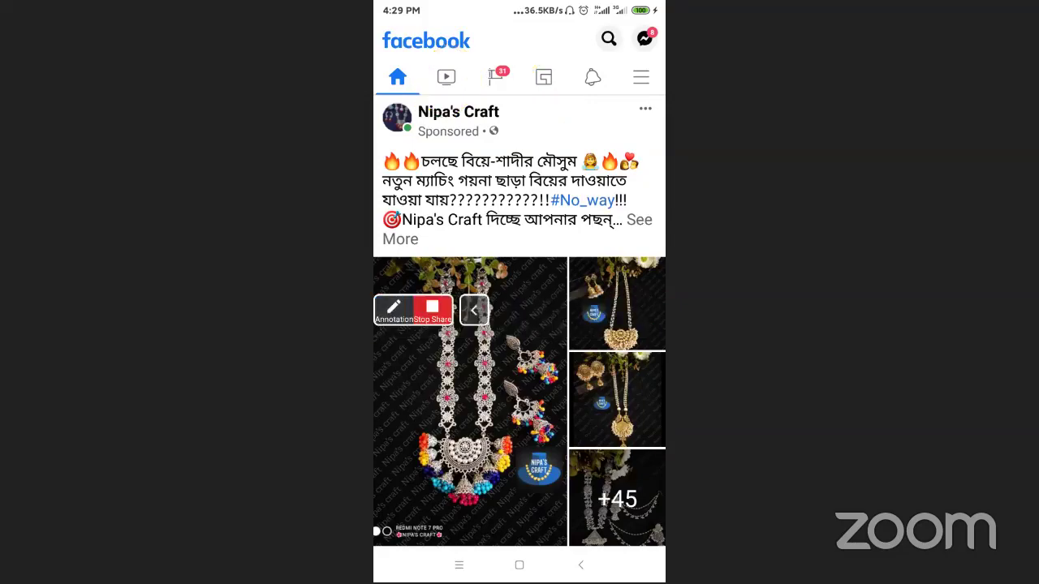
left_click(446, 78)
- Scroll the Watch video feed down to the Wanderers Travel Co sponsored video
scroll(519, 325, "down", 5)
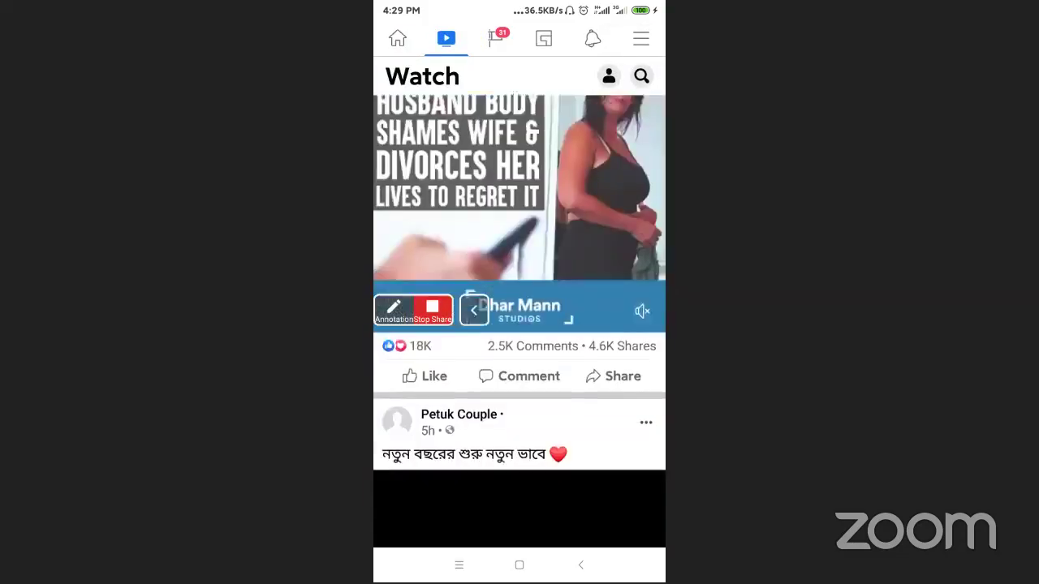
scroll(520, 325, "down", 10)
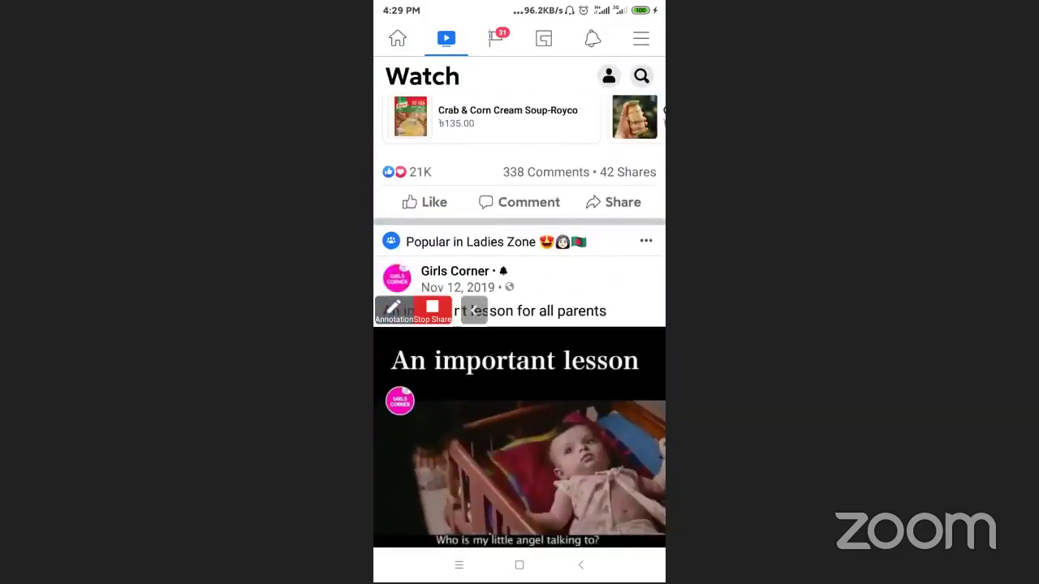
scroll(519, 324, "down", 3)
scroll(520, 324, "down", 6)
scroll(520, 324, "down", 10)
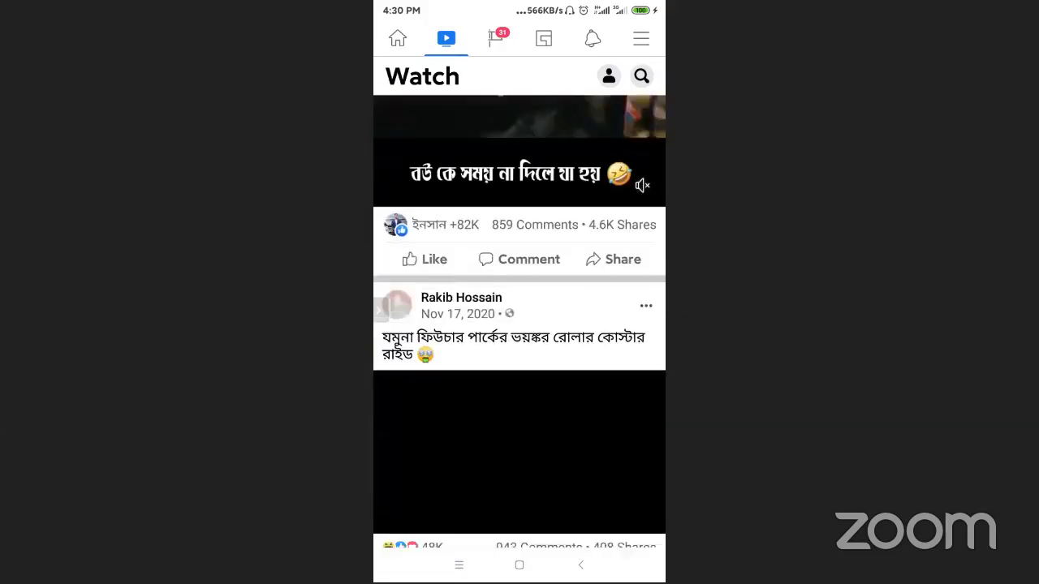
scroll(519, 324, "down", 6)
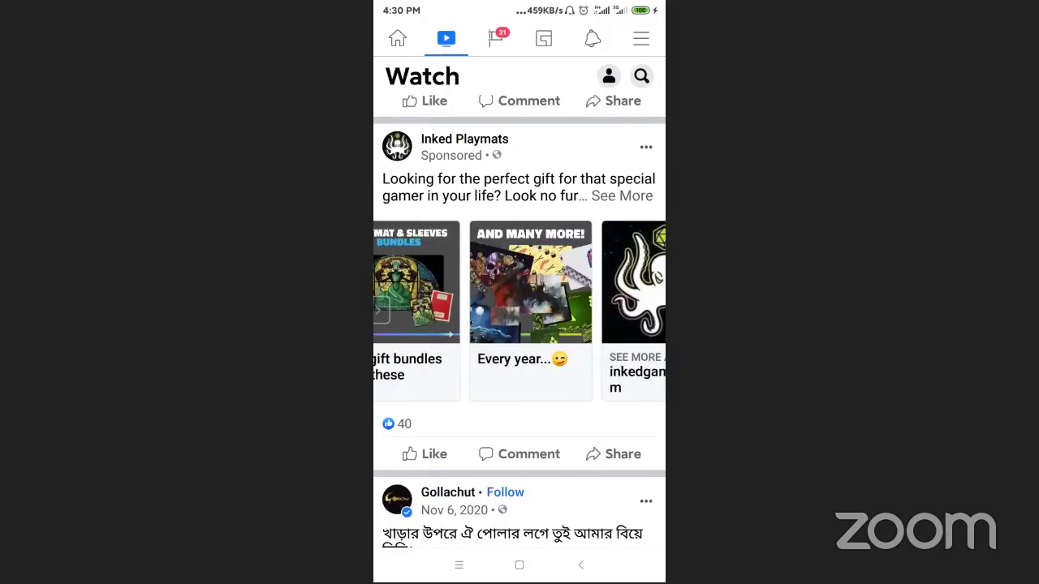
scroll(519, 283, "right", 2)
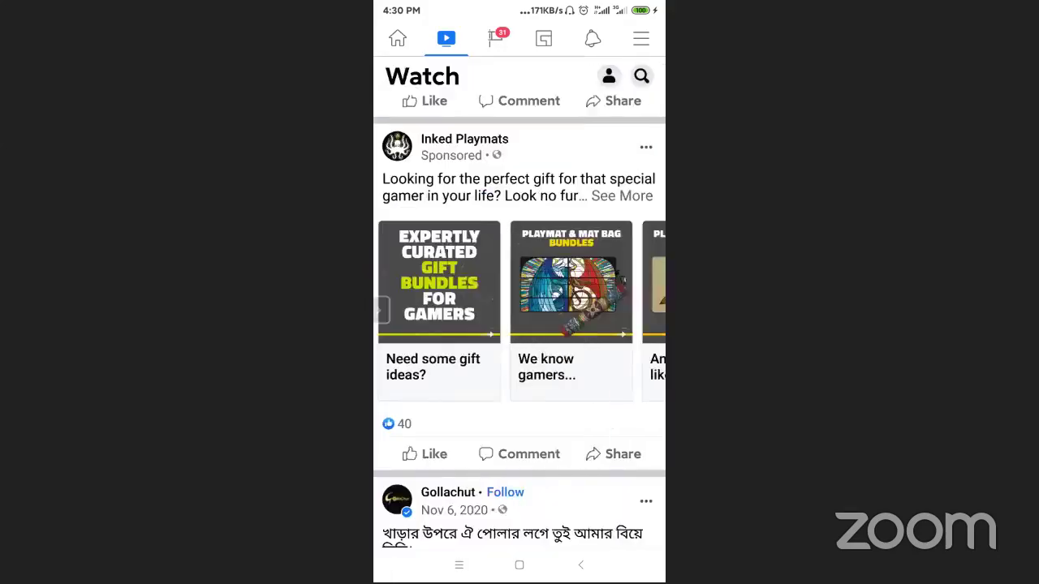
scroll(519, 325, "down", 3)
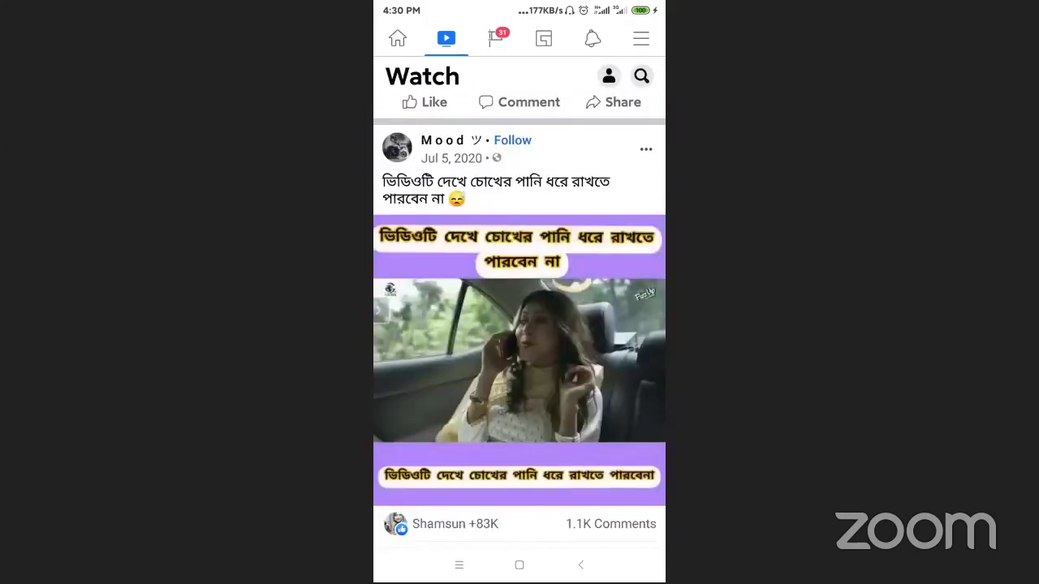
scroll(520, 325, "down", 1)
scroll(519, 324, "up", 1)
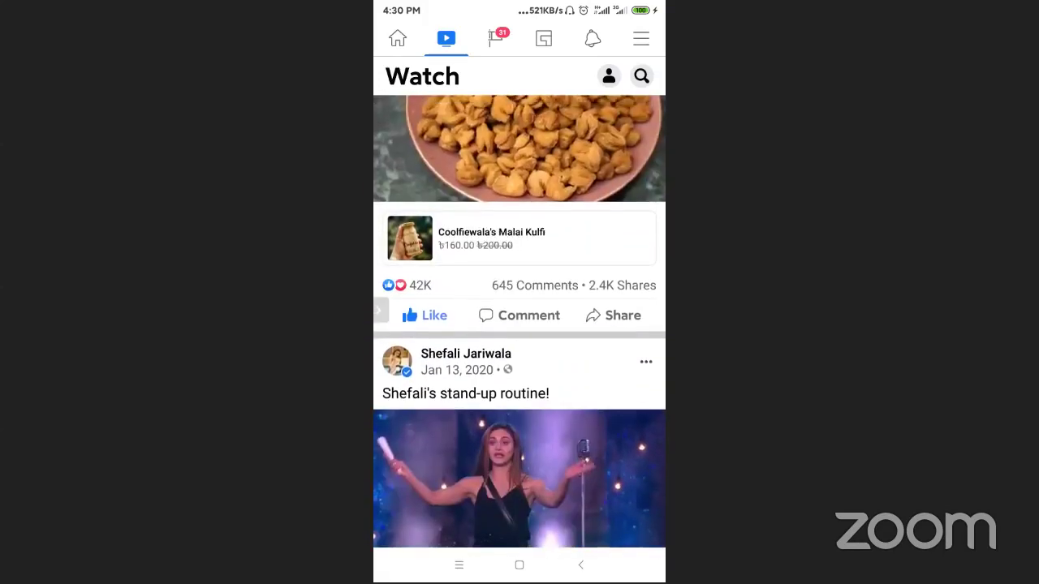
scroll(519, 325, "up", 2)
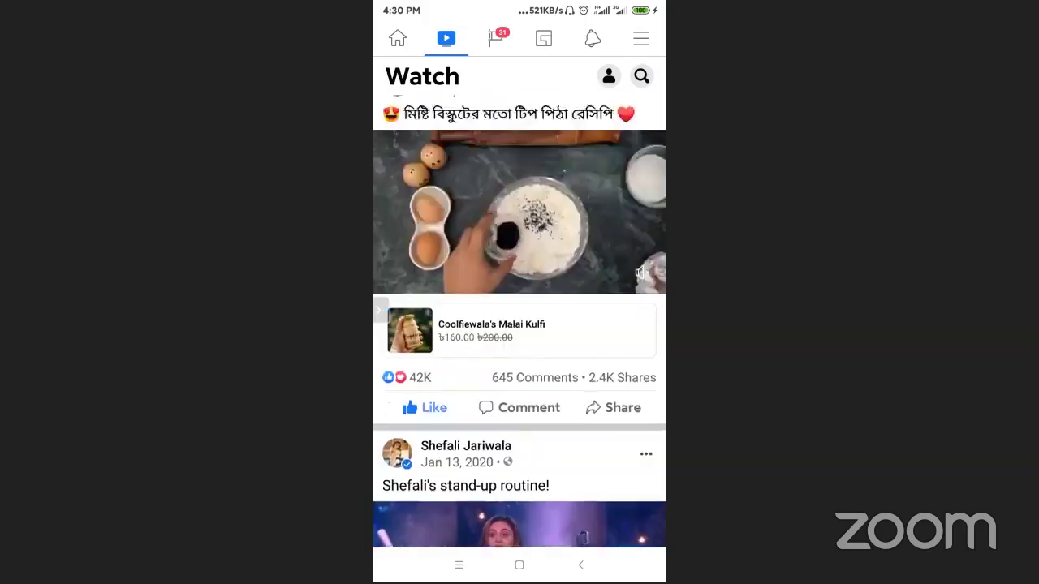
scroll(519, 325, "down", 8)
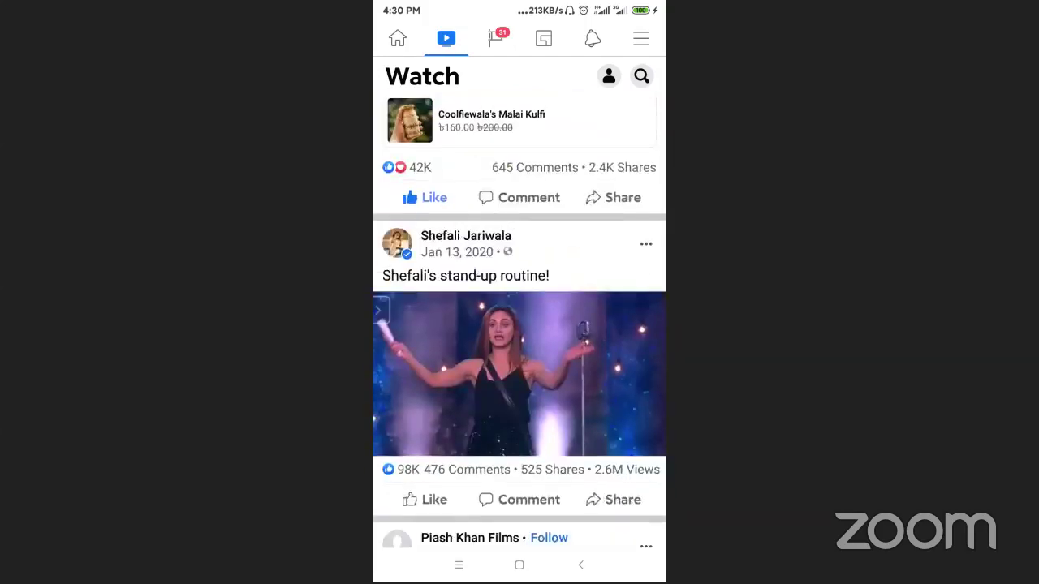
scroll(520, 324, "down", 8)
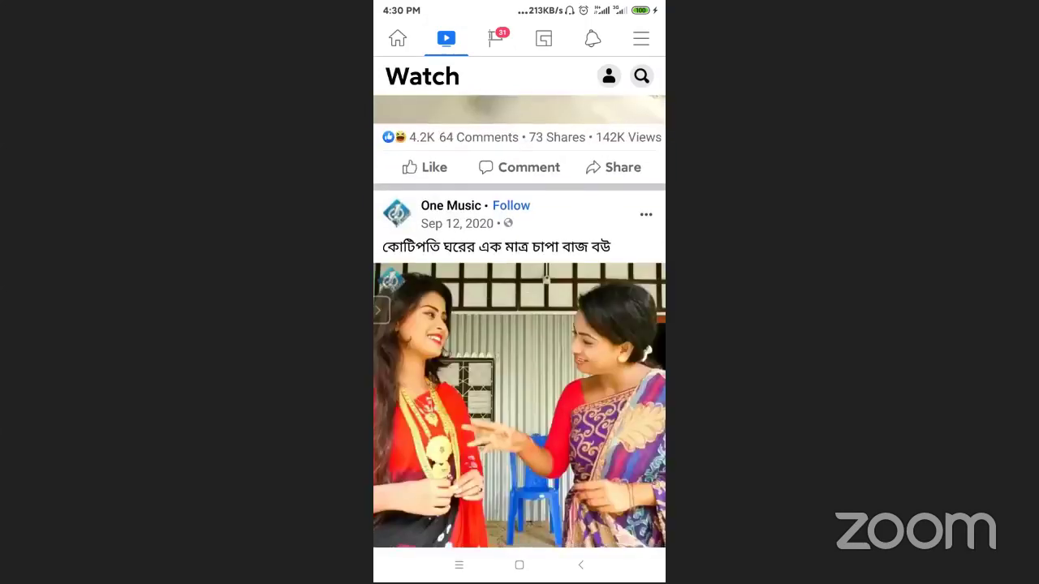
scroll(519, 324, "down", 8)
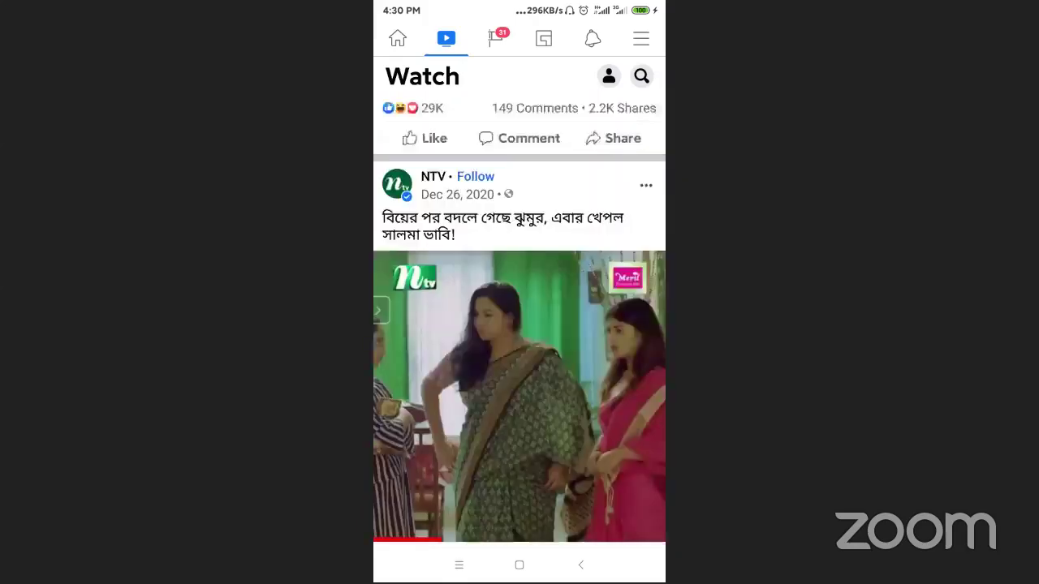
scroll(520, 325, "down", 1)
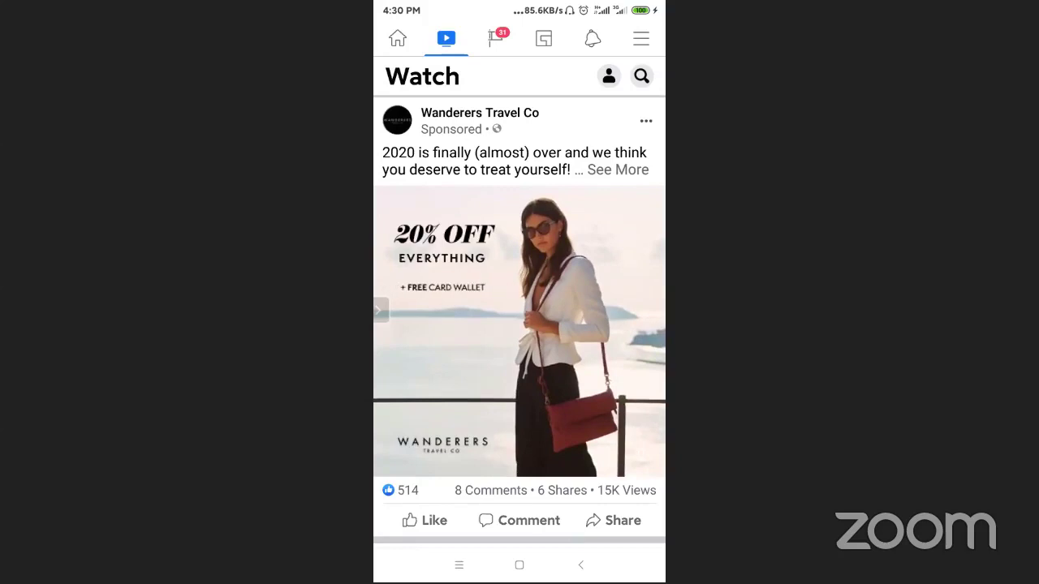
left_click(446, 38)
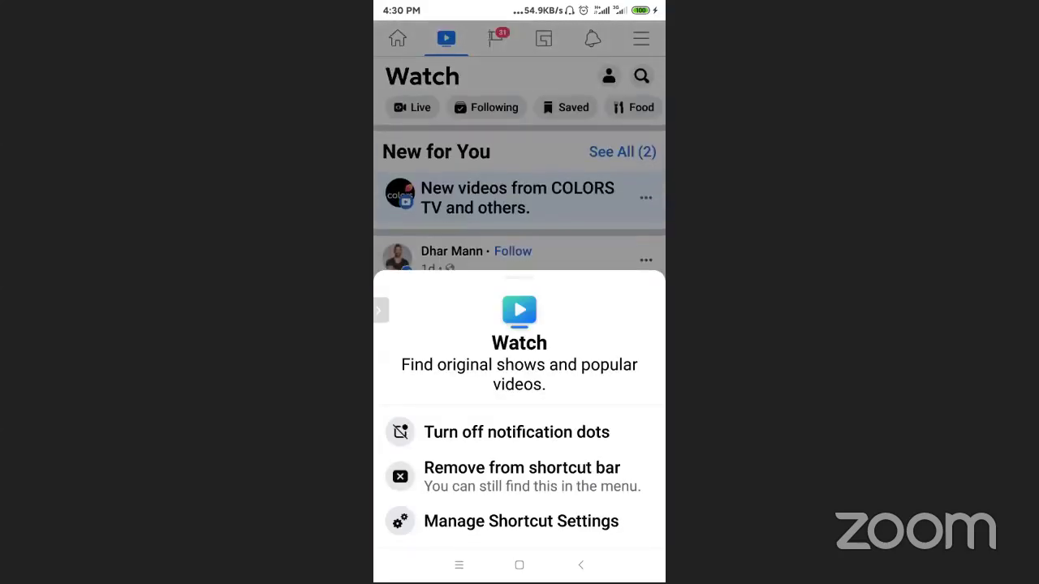
- Scroll the Watch feed to the Domestika Illustration Techniques ad and open its course website
key("Escape")
scroll(520, 324, "down", 10)
scroll(520, 324, "down", 15)
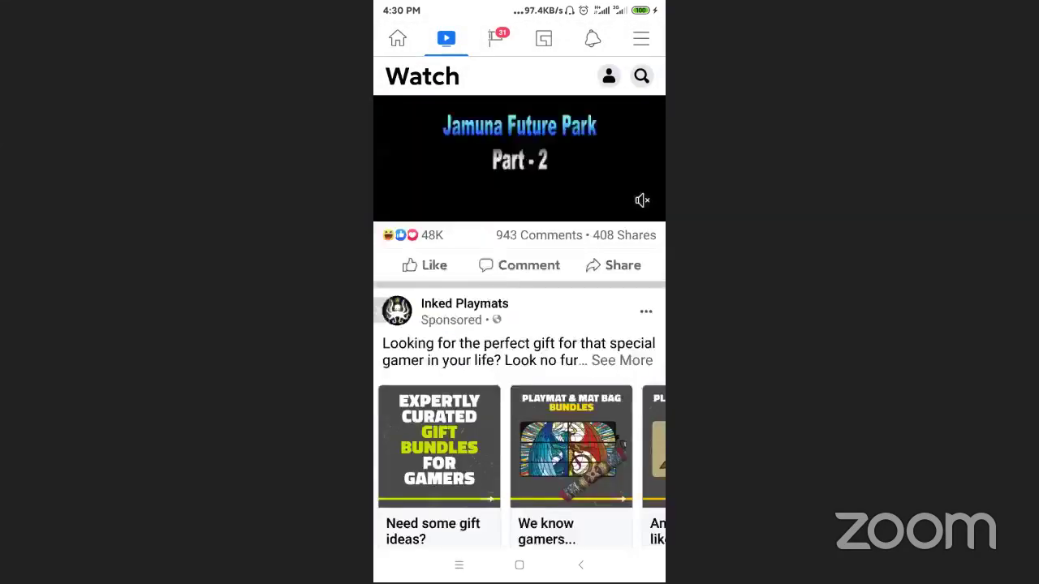
scroll(520, 324, "down", 15)
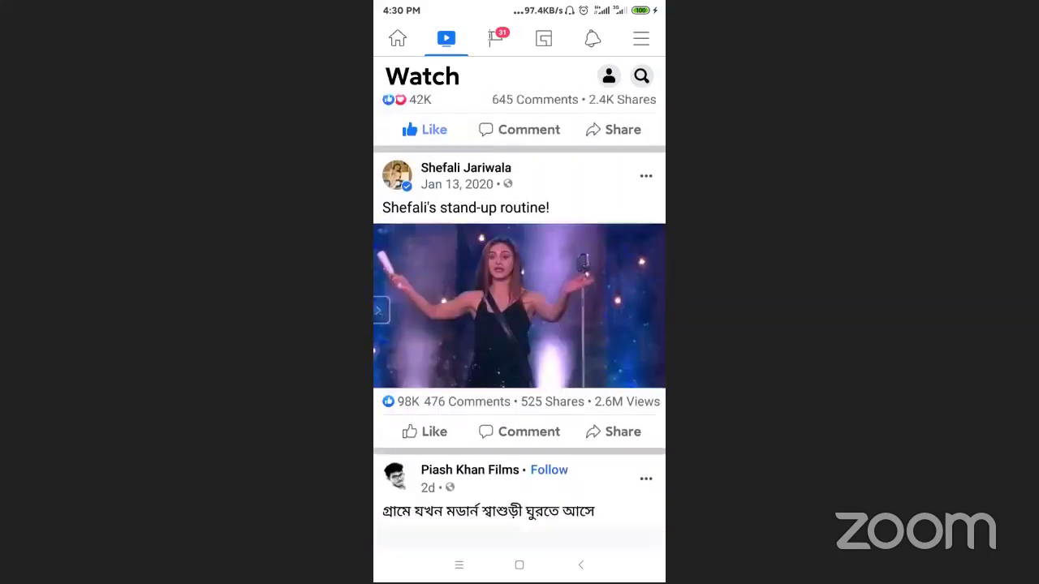
scroll(519, 324, "down", 1)
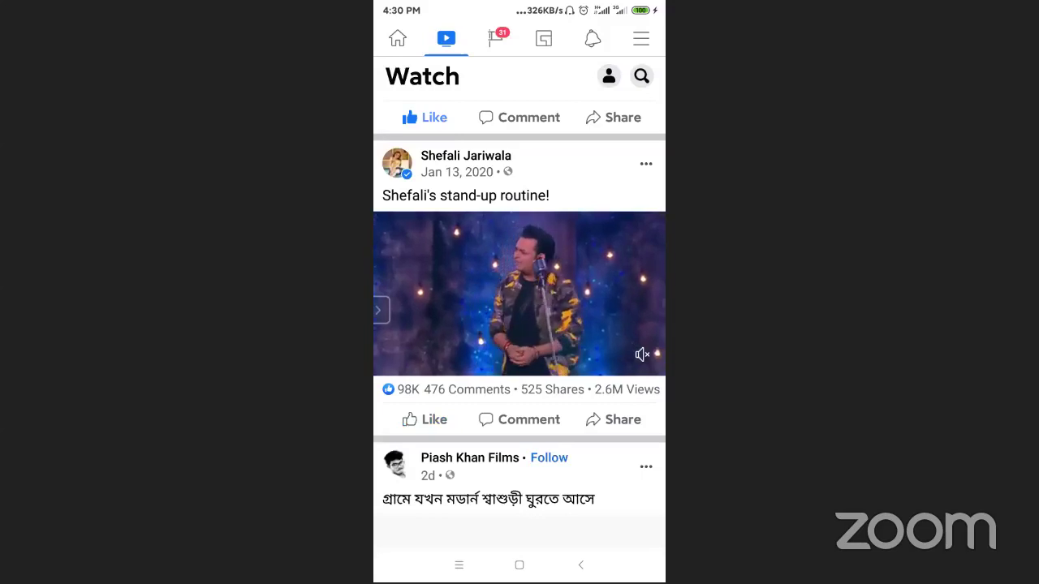
scroll(519, 324, "down", 10)
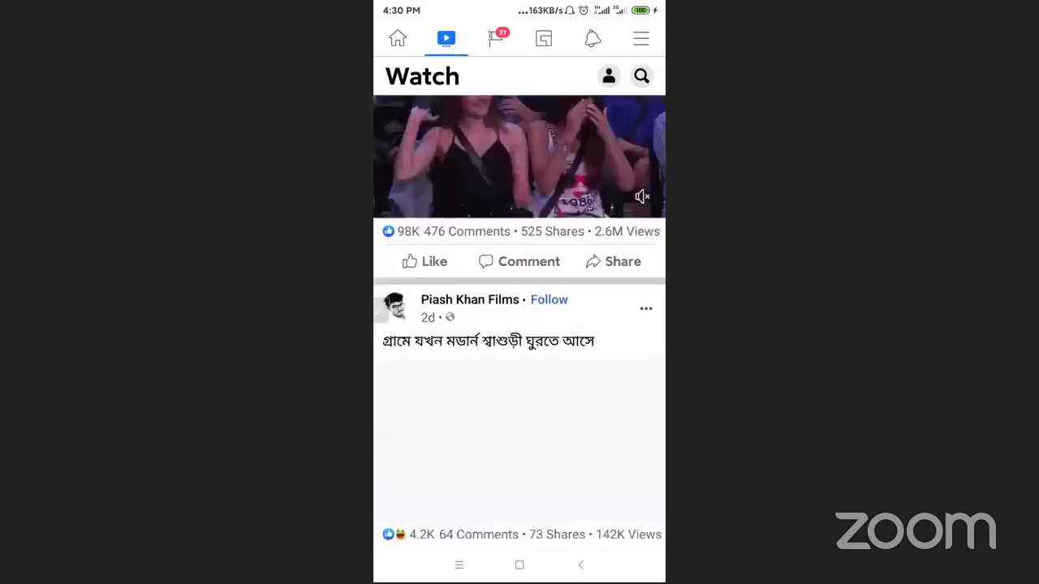
scroll(519, 325, "down", 10)
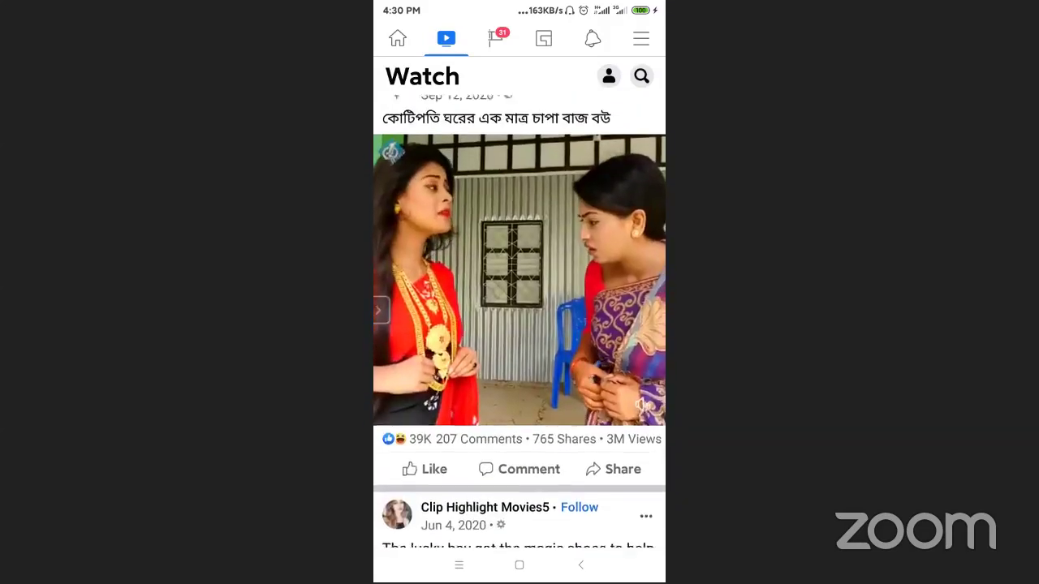
scroll(520, 324, "down", 10)
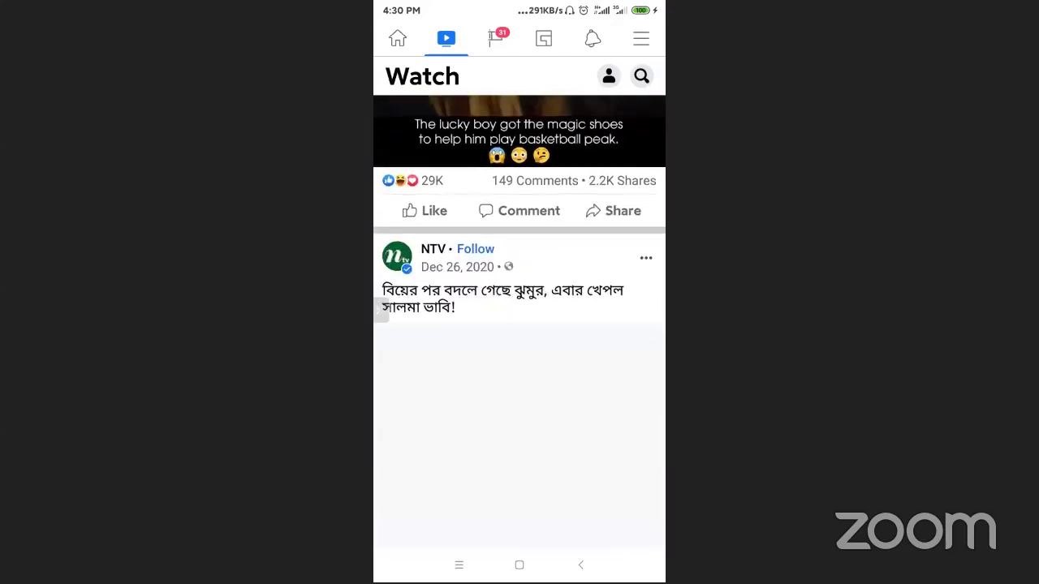
scroll(520, 324, "down", 1)
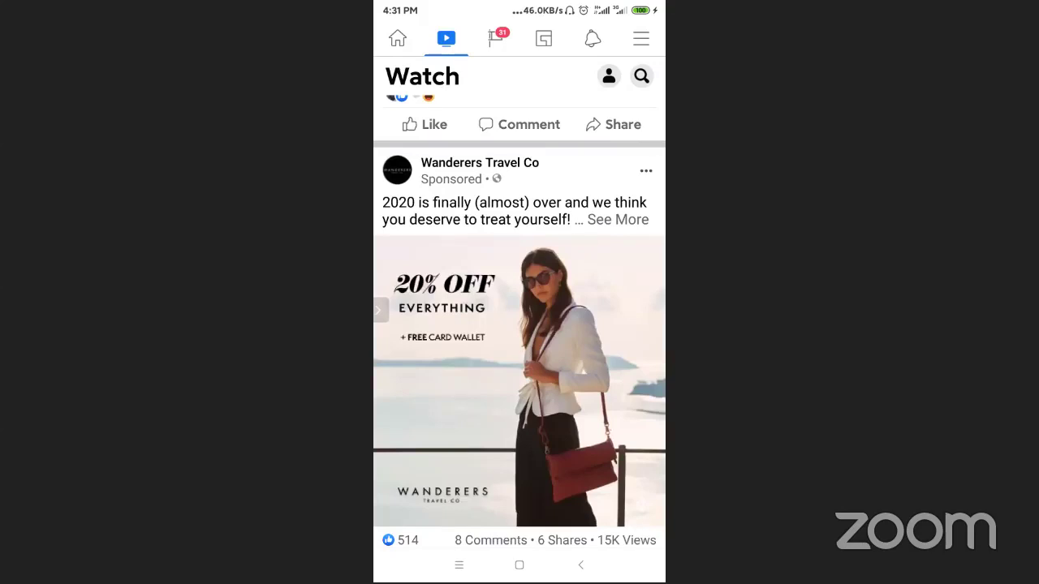
scroll(519, 341, "down", 2)
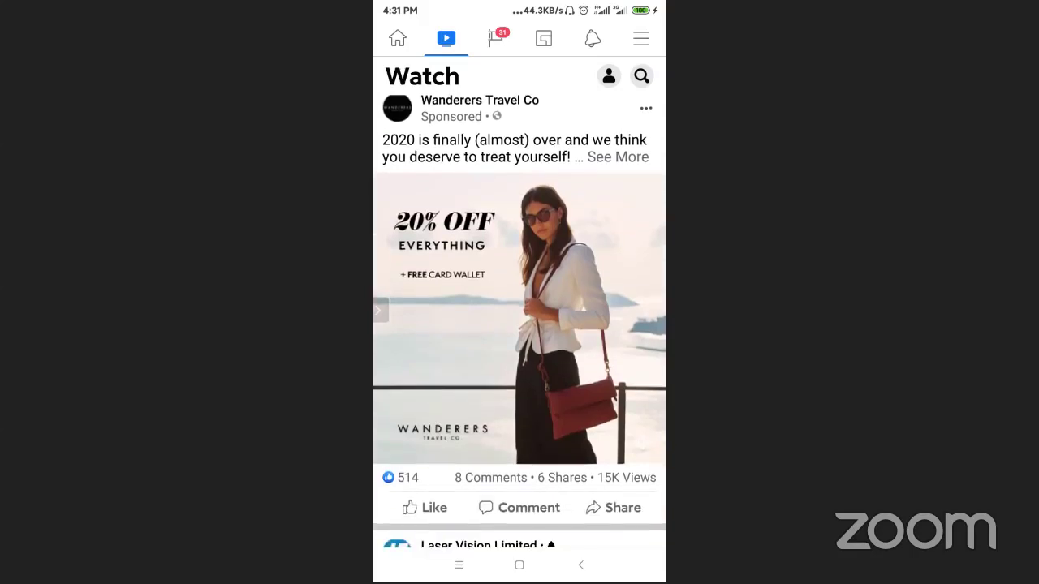
scroll(520, 325, "down", 5)
scroll(519, 324, "down", 10)
scroll(520, 325, "down", 10)
scroll(520, 325, "down", 10)
scroll(519, 324, "down", 3)
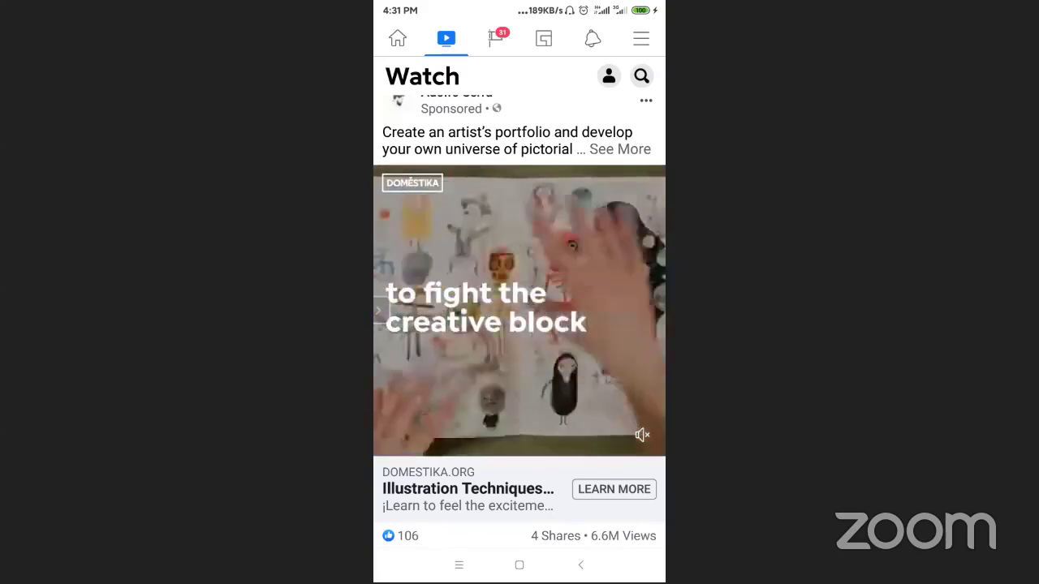
left_click(613, 489)
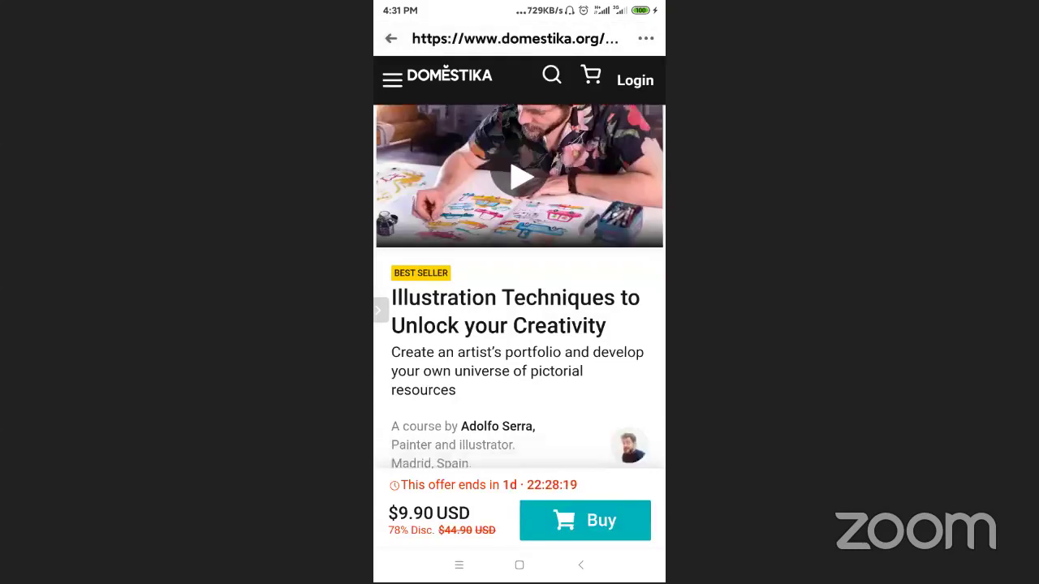
- Scroll the Domestika course page down to About this course and its unit list
scroll(519, 284, "down", 5)
scroll(520, 284, "down", 5)
scroll(520, 284, "down", 10)
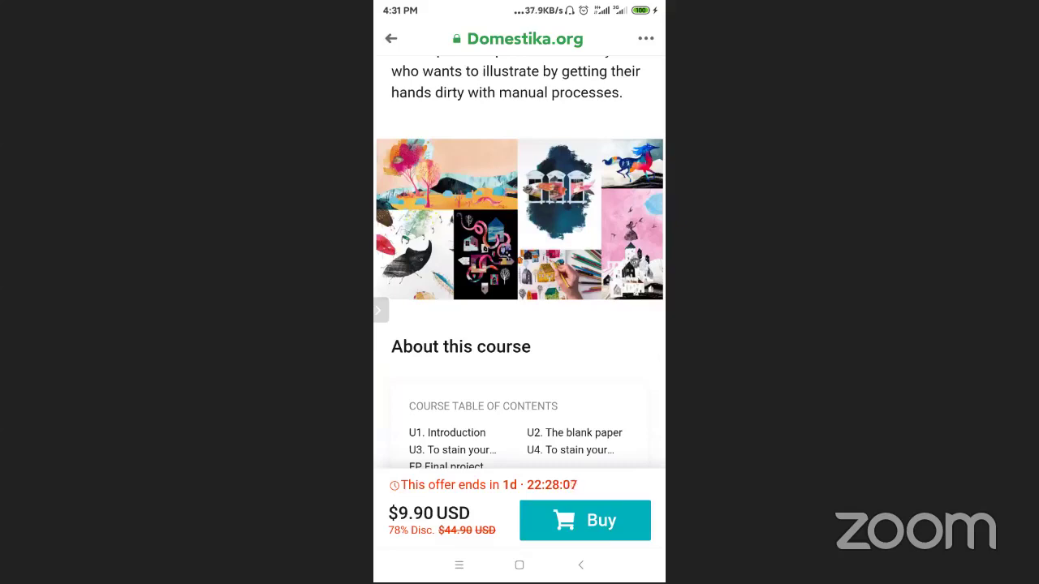
- Close the Domestika course page and scroll the Watch feed down to the Sailor sponsored ad
left_click(390, 38)
scroll(519, 325, "down", 10)
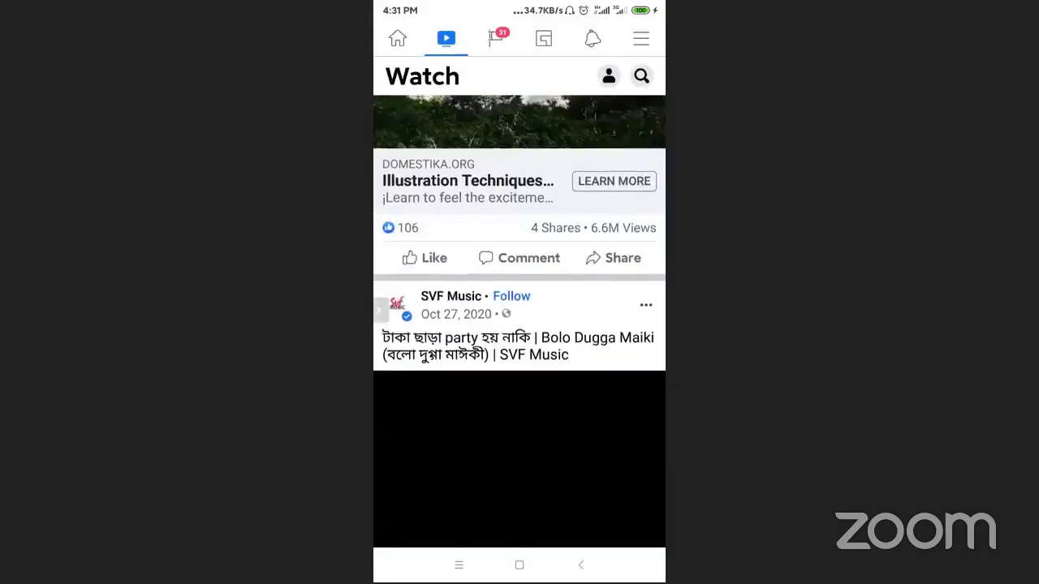
scroll(519, 325, "down", 15)
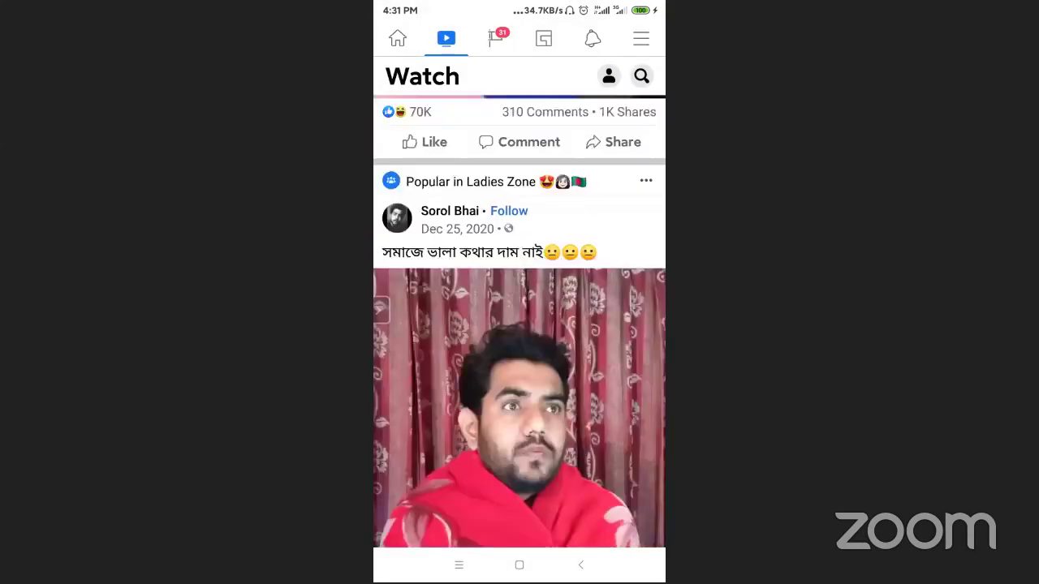
scroll(519, 324, "down", 15)
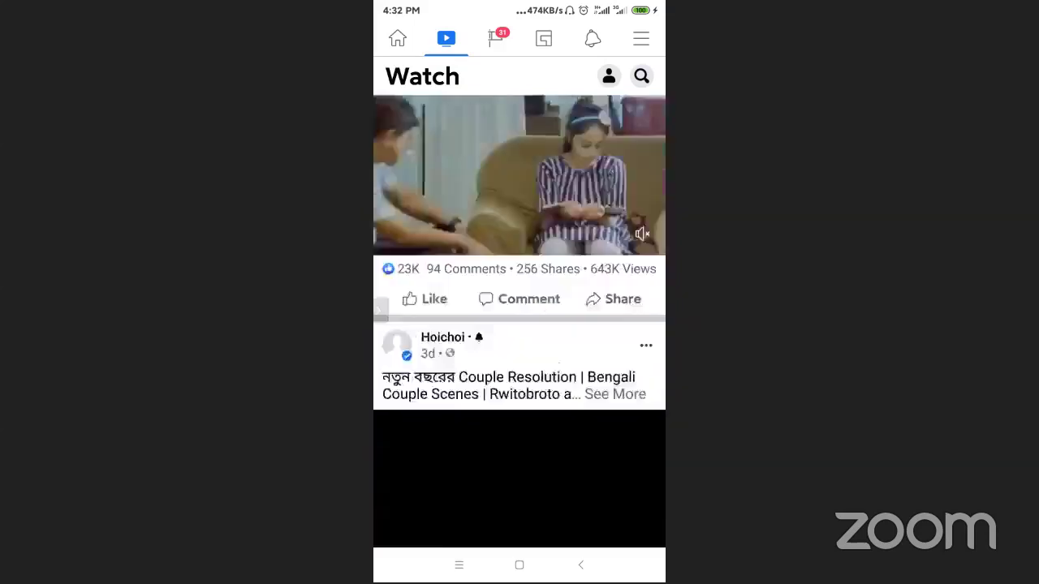
scroll(519, 325, "down", 15)
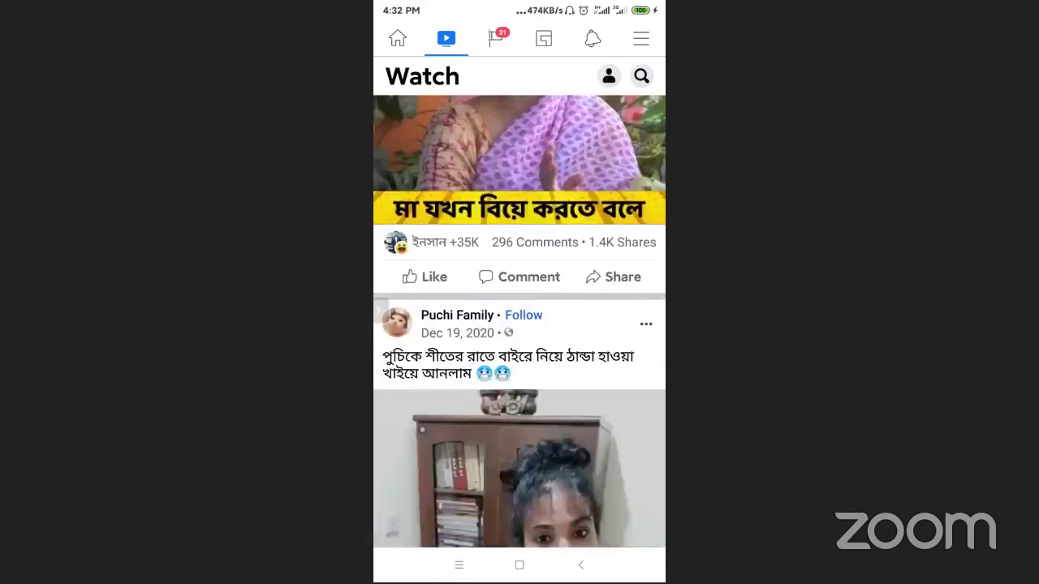
scroll(519, 324, "down", 4)
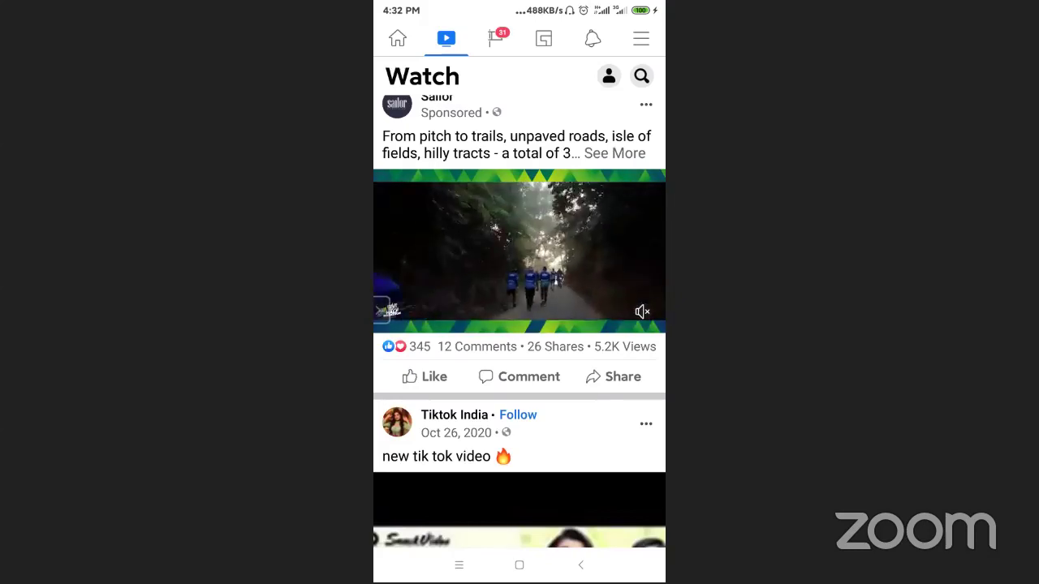
- Expand the Sailor marathon ad's full caption and scroll on toward the Tiktok India post
left_click(614, 153)
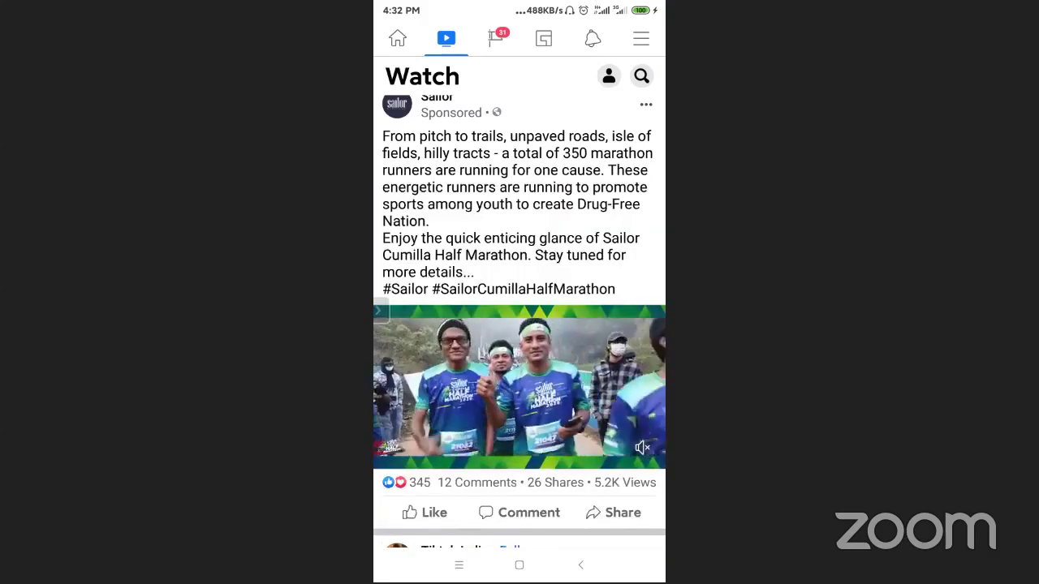
scroll(519, 322, "up", 1)
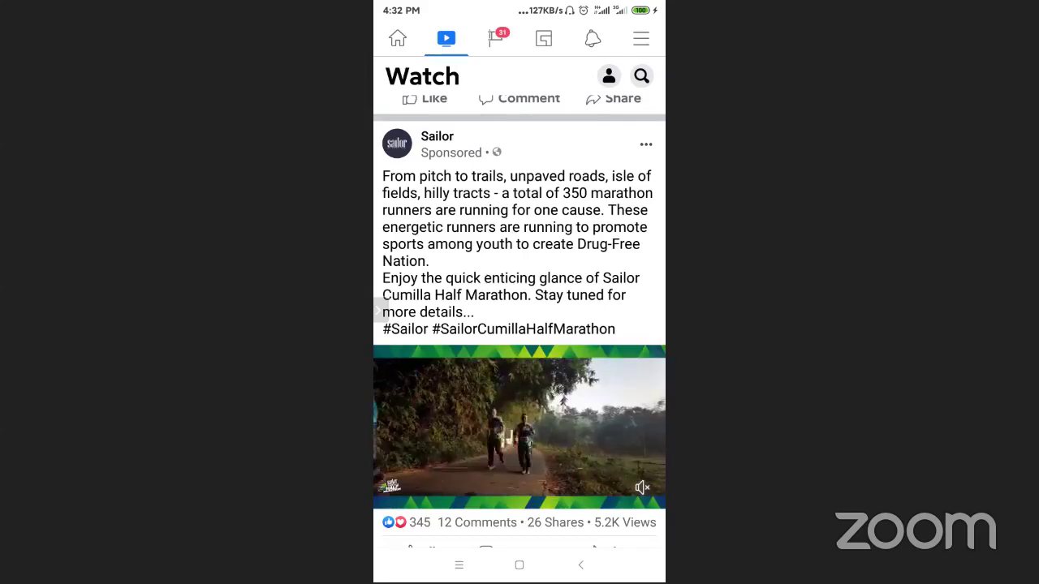
scroll(520, 325, "down", 5)
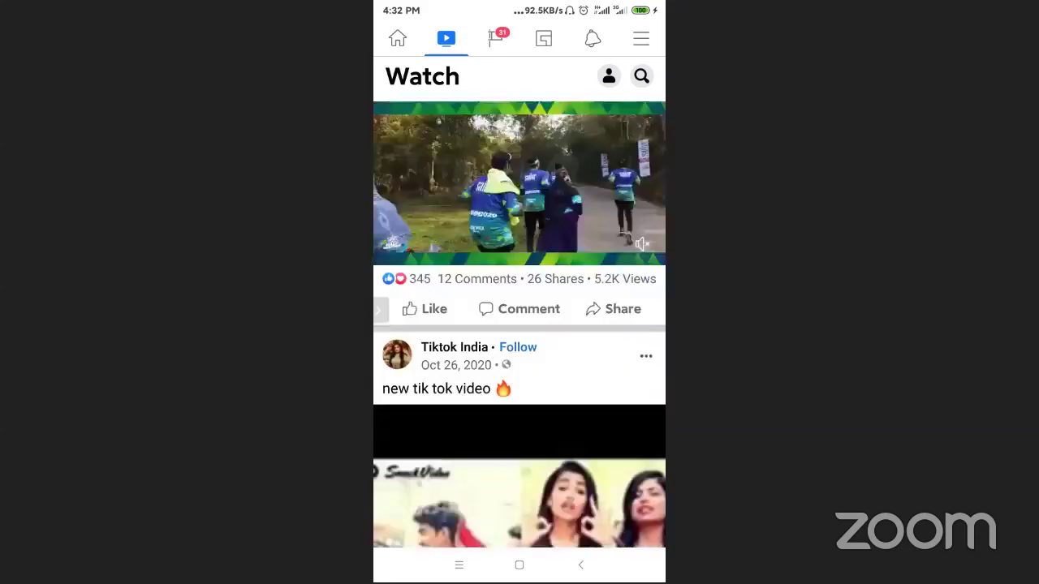
- Scroll the Watch feed down to the Bata 'Time to say goodbye to 2020' sneaker ad
scroll(519, 325, "down", 5)
scroll(519, 325, "down", 10)
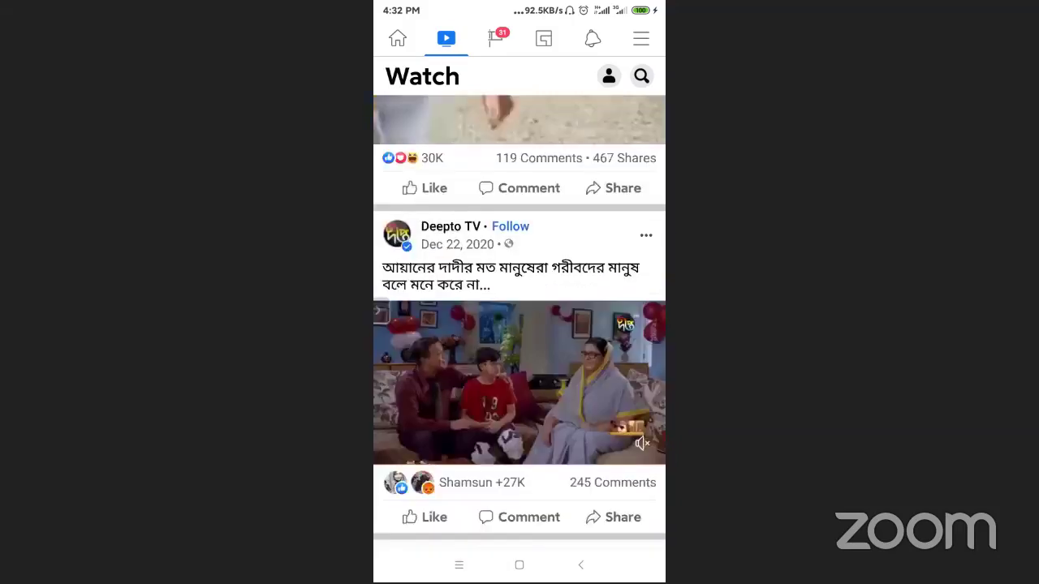
scroll(519, 324, "down", 10)
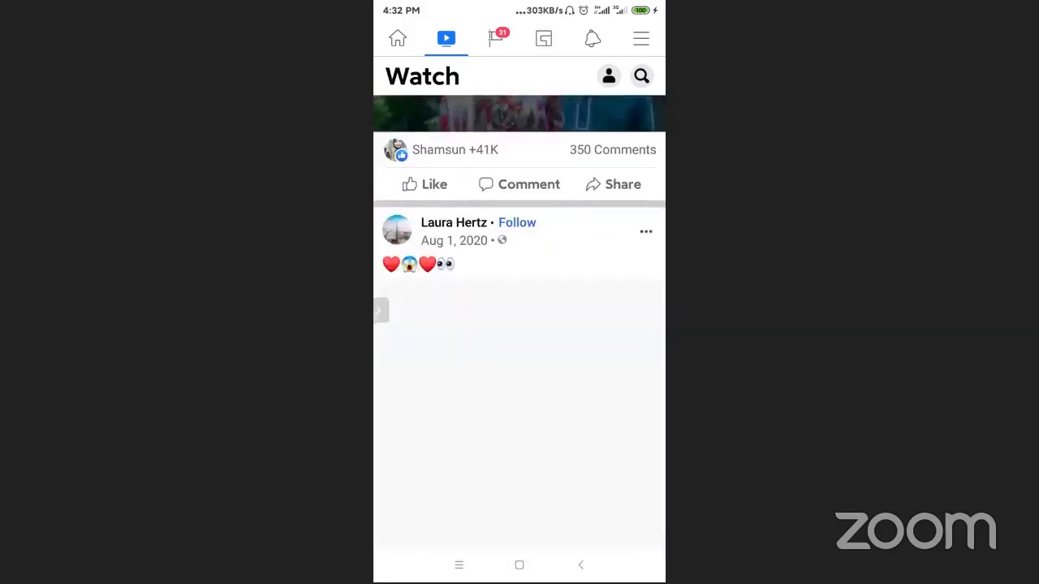
scroll(519, 324, "down", 5)
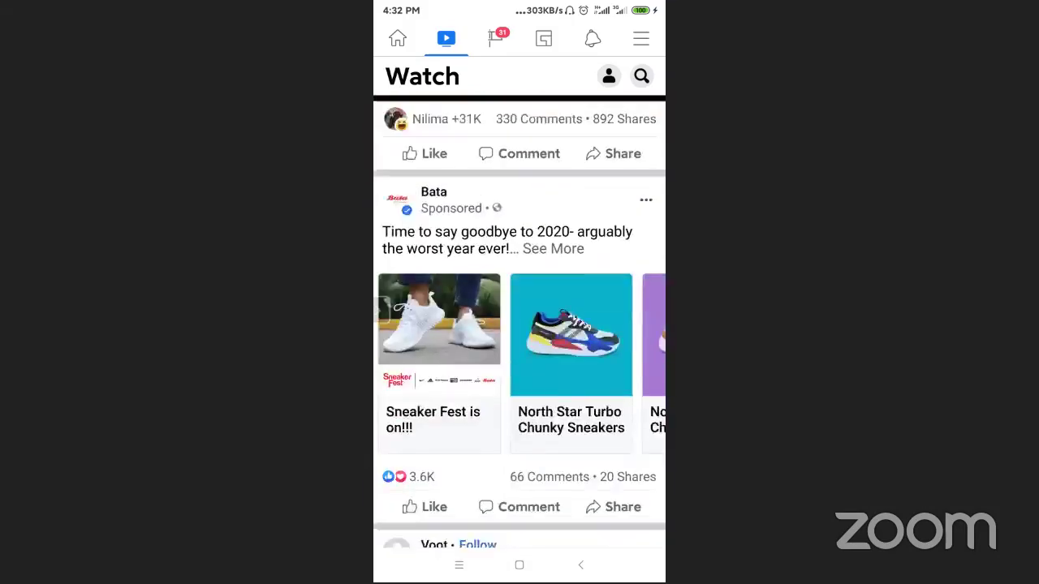
scroll(519, 325, "up", 1)
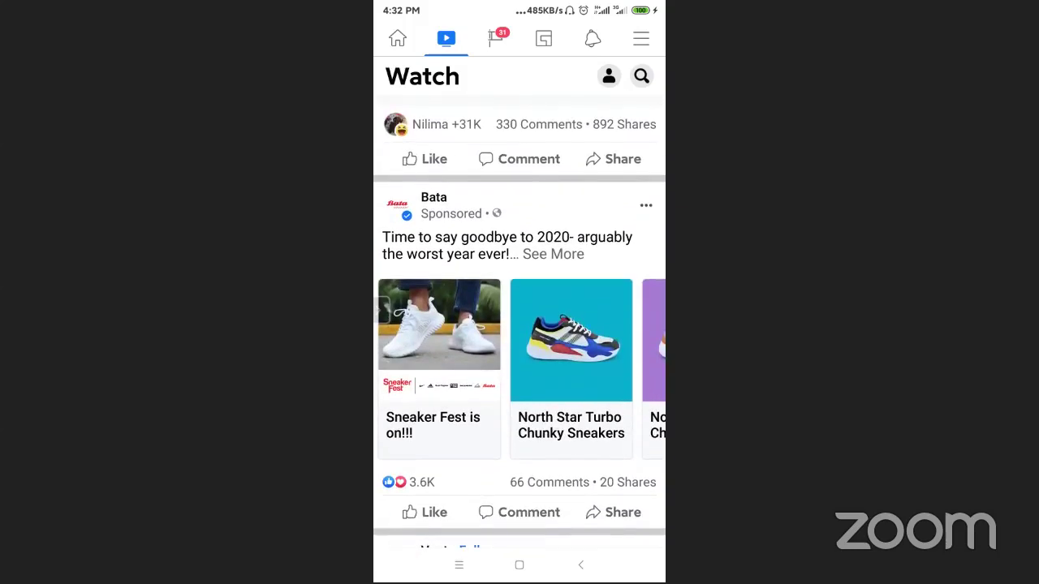
- Swipe the Bata sneaker carousel through later product cards, returning from Pages to Watch
scroll(519, 341, "right", 3)
scroll(519, 341, "right", 3)
left_click(495, 38)
left_click_drag(422, 324, 633, 325)
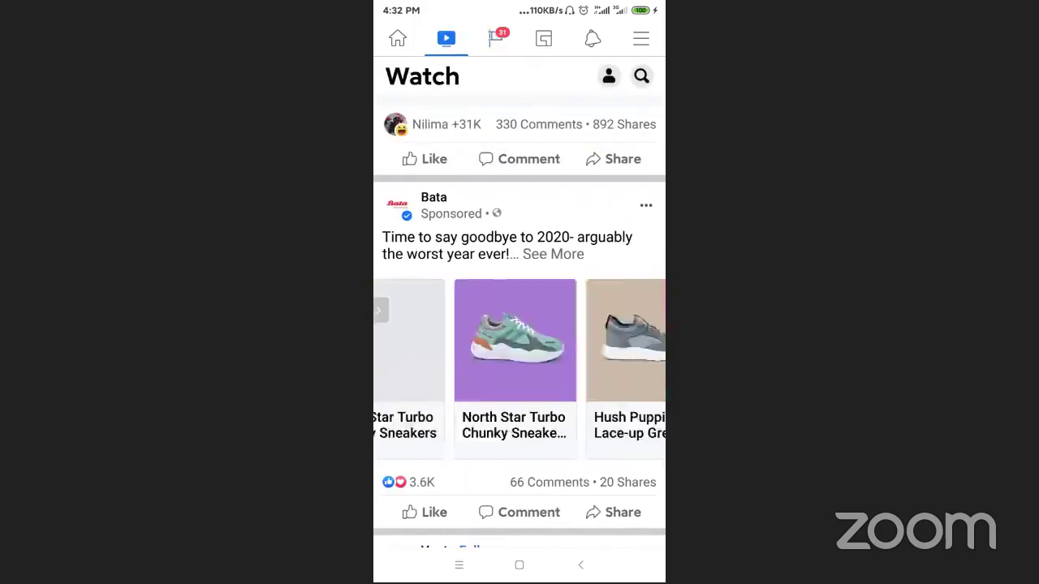
scroll(520, 341, "left", 3)
- Browse the Bata Sneaker Fest site and North Star Turbo Chunky Sneakers page, then return to Home
left_click(570, 341)
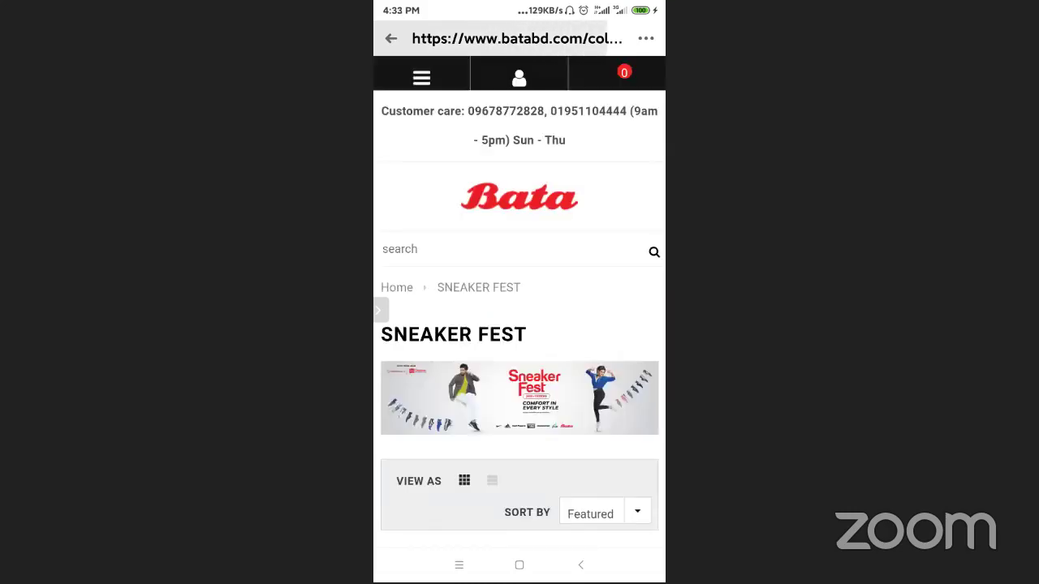
scroll(519, 292, "down", 5)
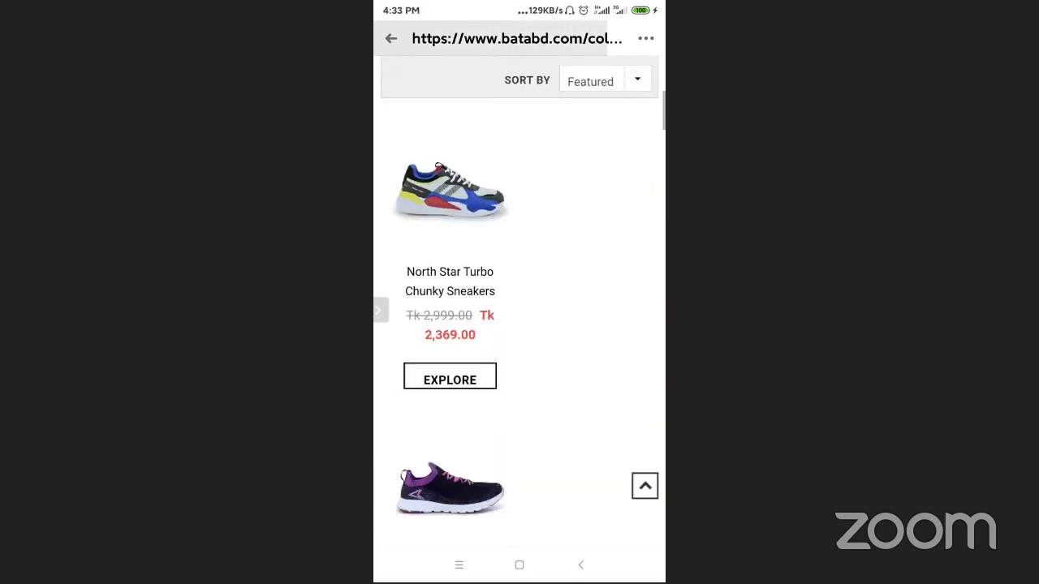
left_click_drag(375, 292, 429, 292)
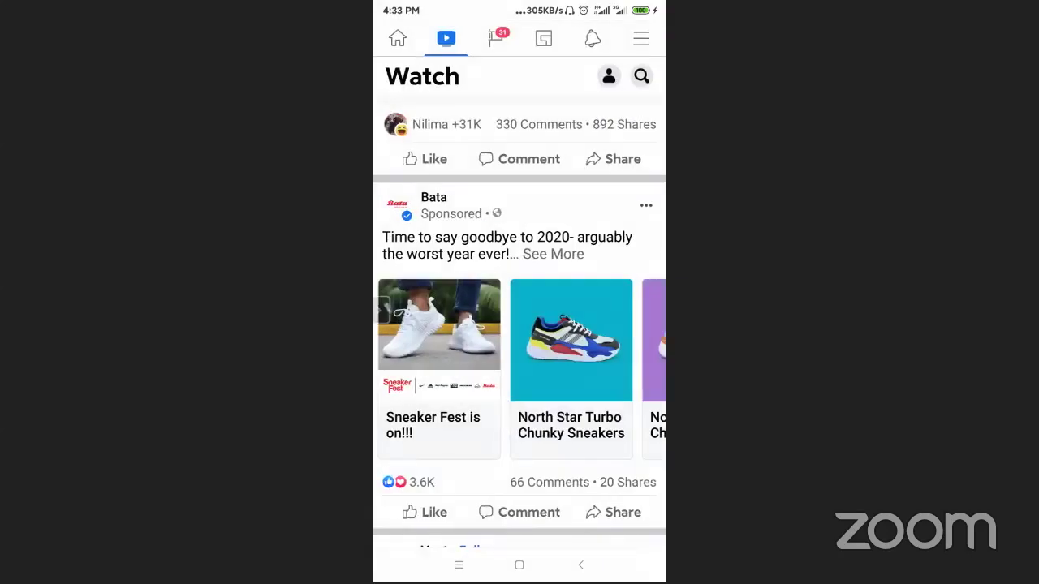
left_click(571, 341)
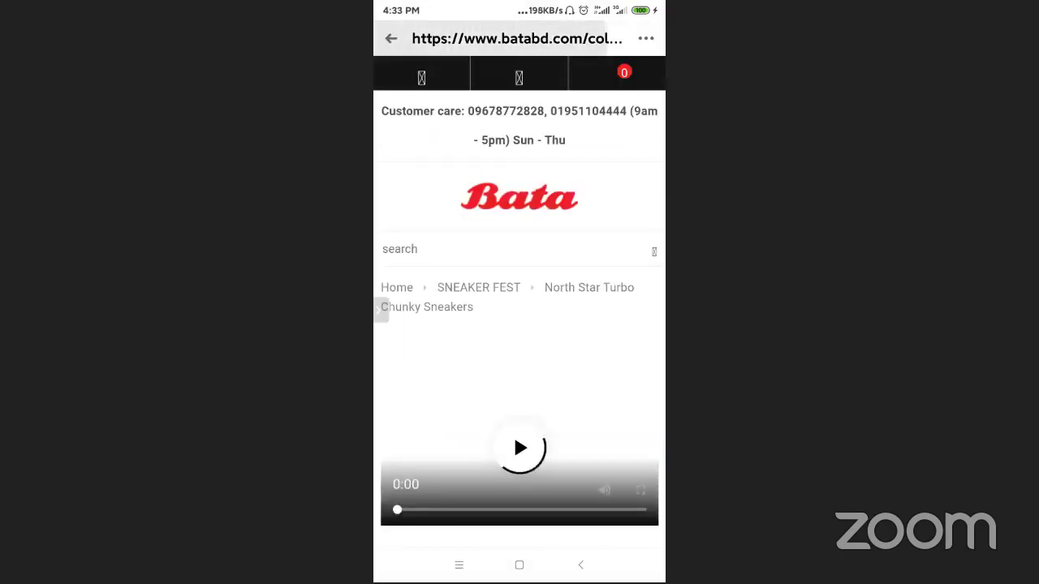
key("Escape")
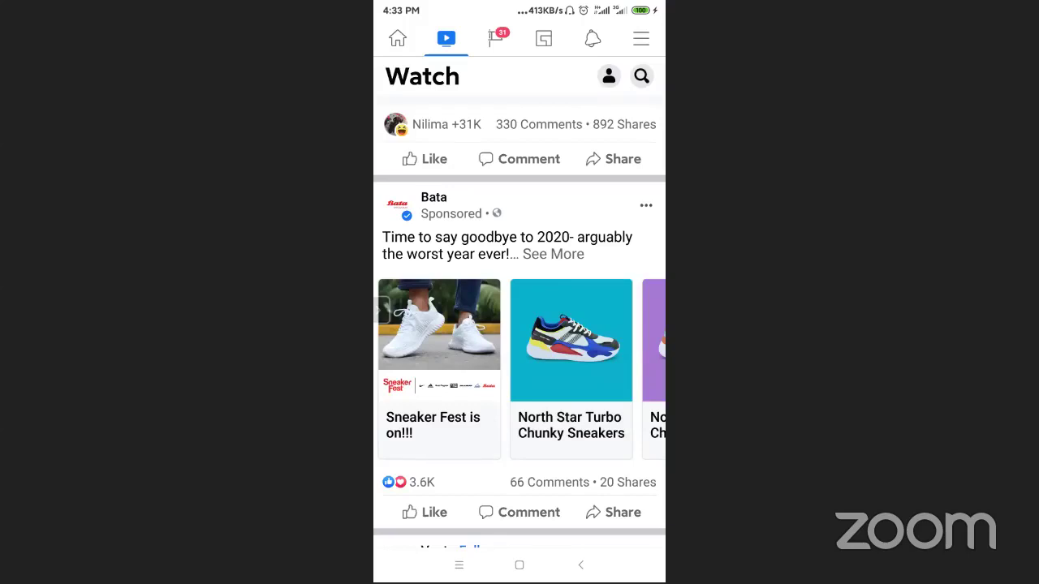
key("Escape")
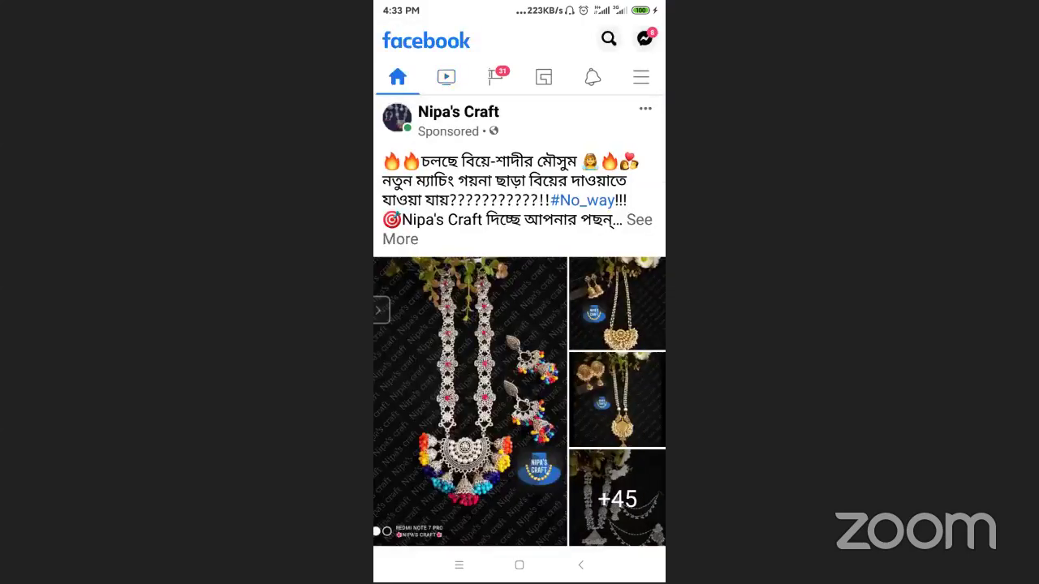
scroll(519, 322, "down", 5)
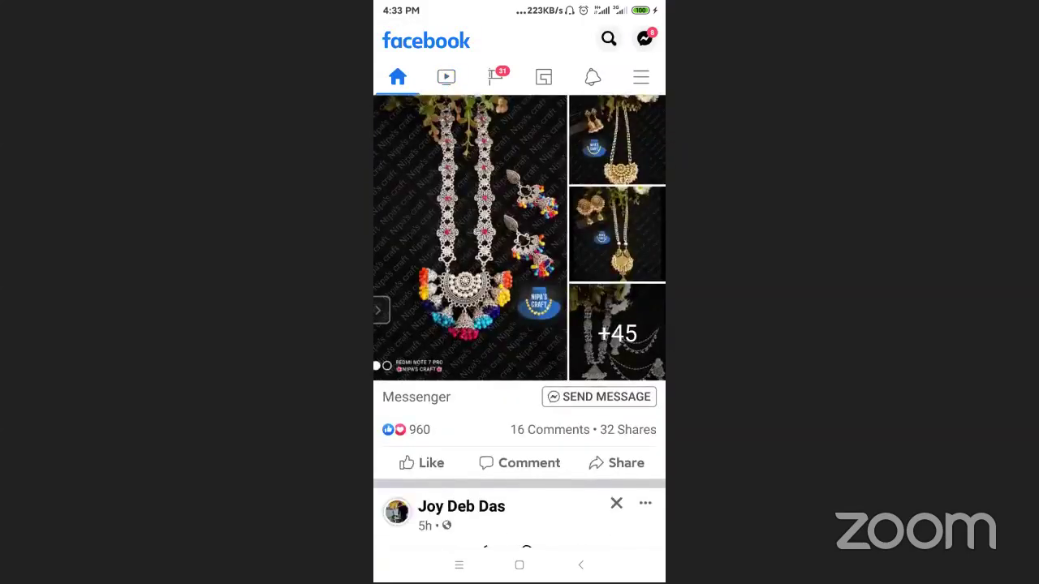
scroll(519, 322, "up", 2)
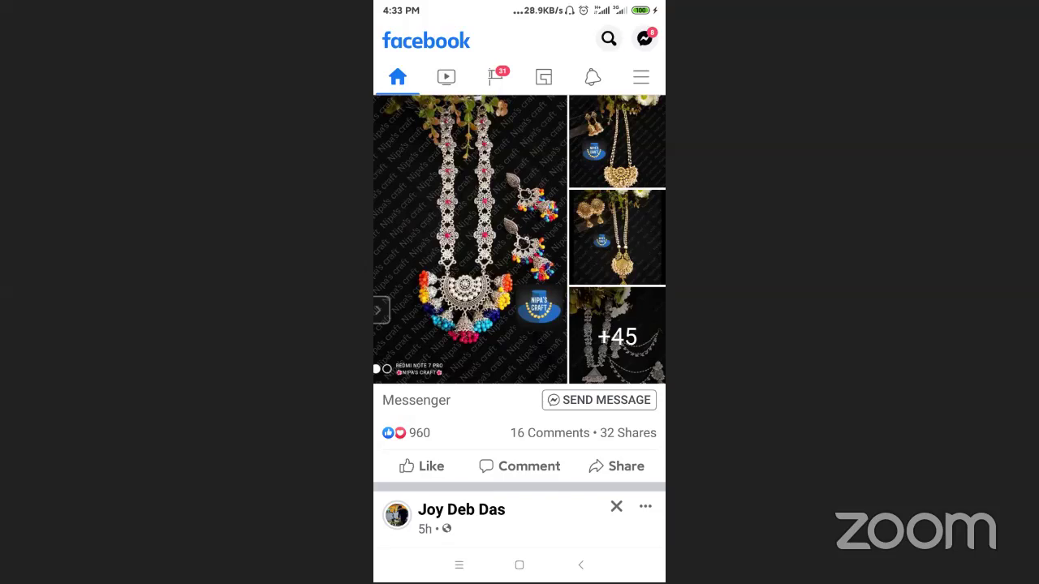
scroll(520, 318, "up", 5)
- Open the Nipa's Craft Page and scroll its Home tab down to the 5-day-old wedding-season post
left_click(454, 118)
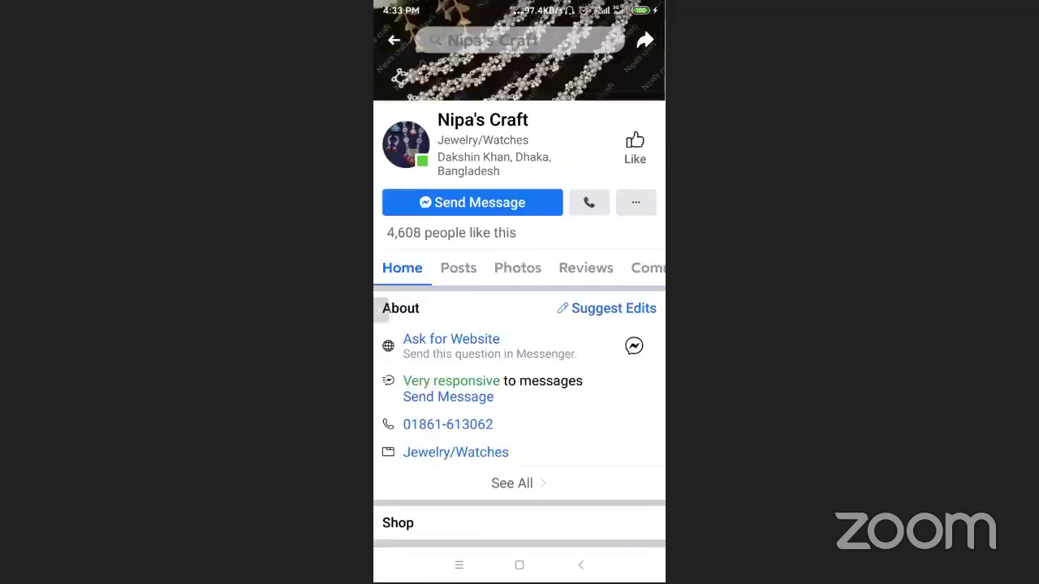
scroll(520, 324, "down", 10)
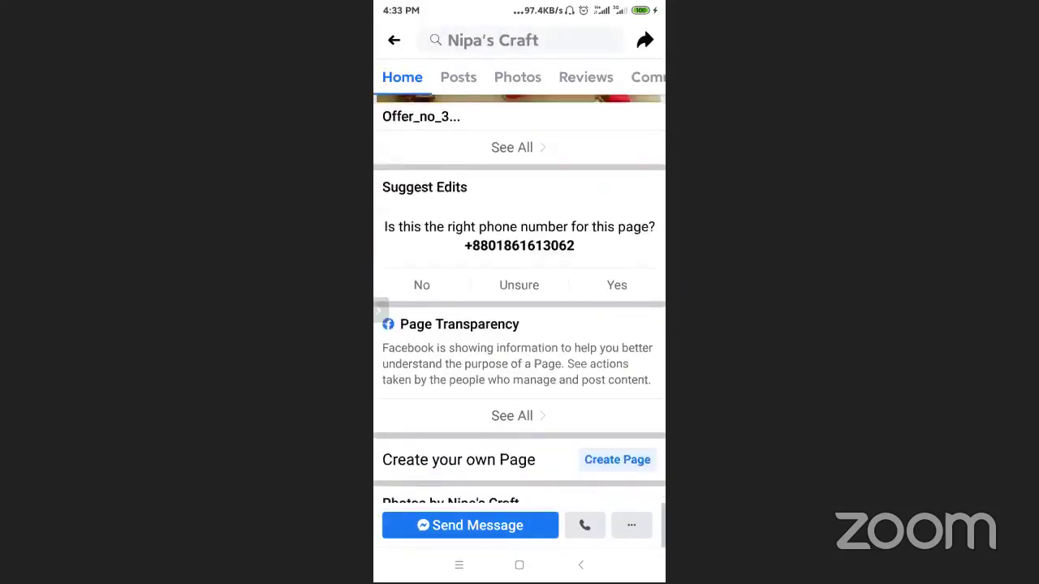
scroll(519, 324, "down", 10)
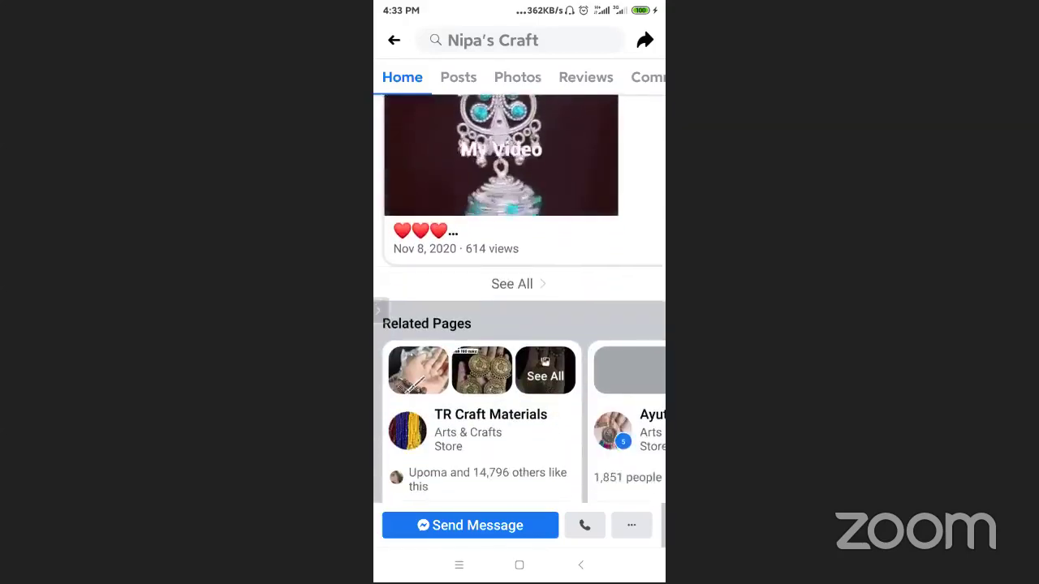
scroll(519, 325, "down", 10)
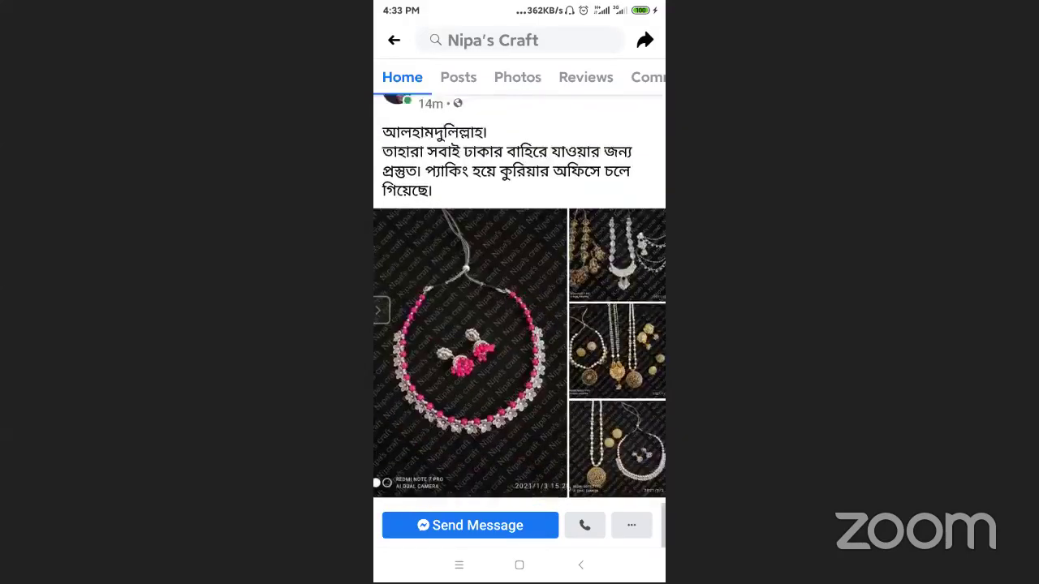
scroll(520, 325, "down", 10)
scroll(519, 325, "down", 10)
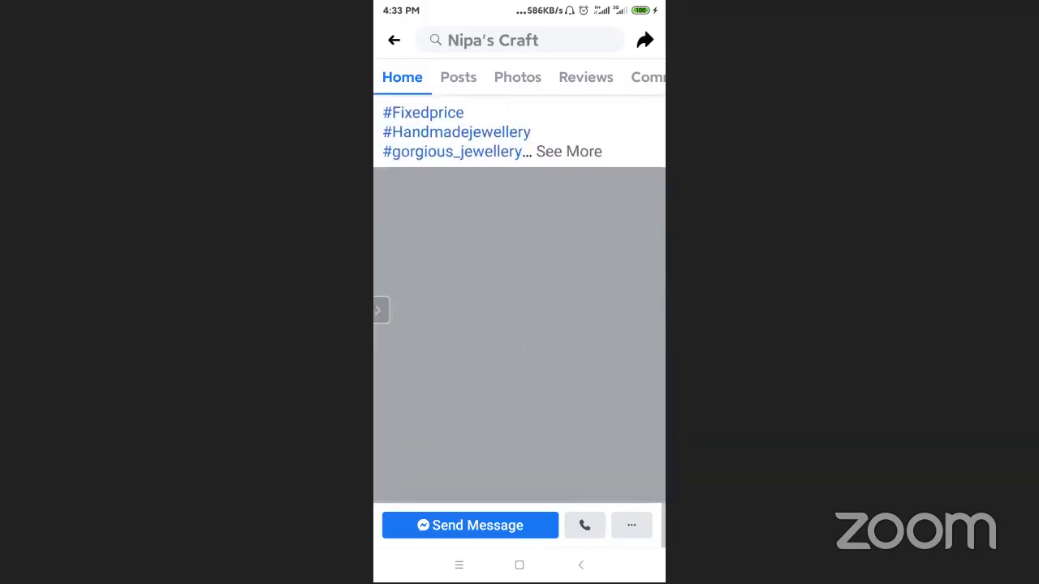
scroll(520, 324, "down", 10)
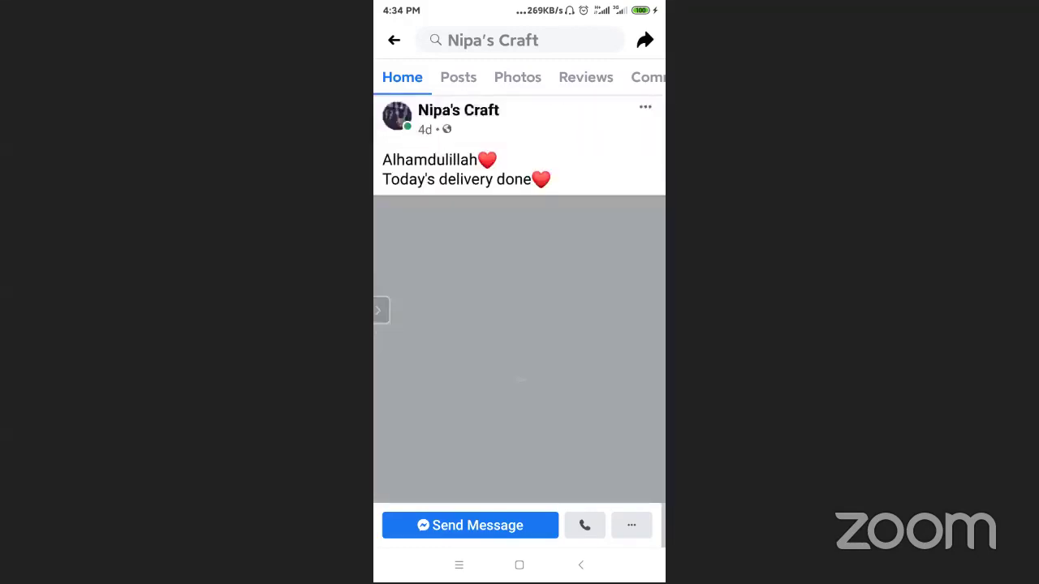
scroll(519, 324, "down", 10)
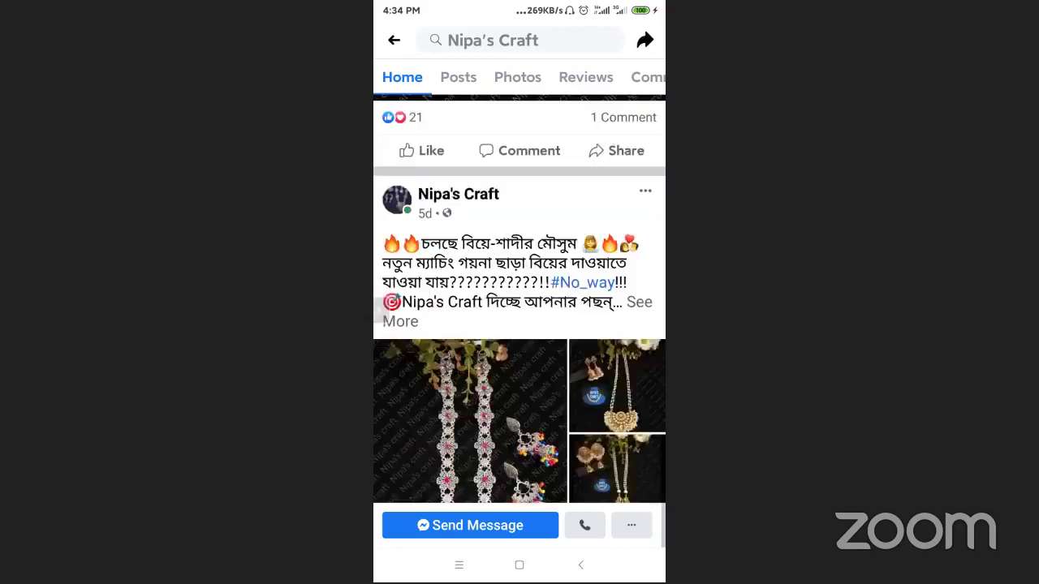
scroll(520, 324, "down", 2)
scroll(519, 325, "up", 3)
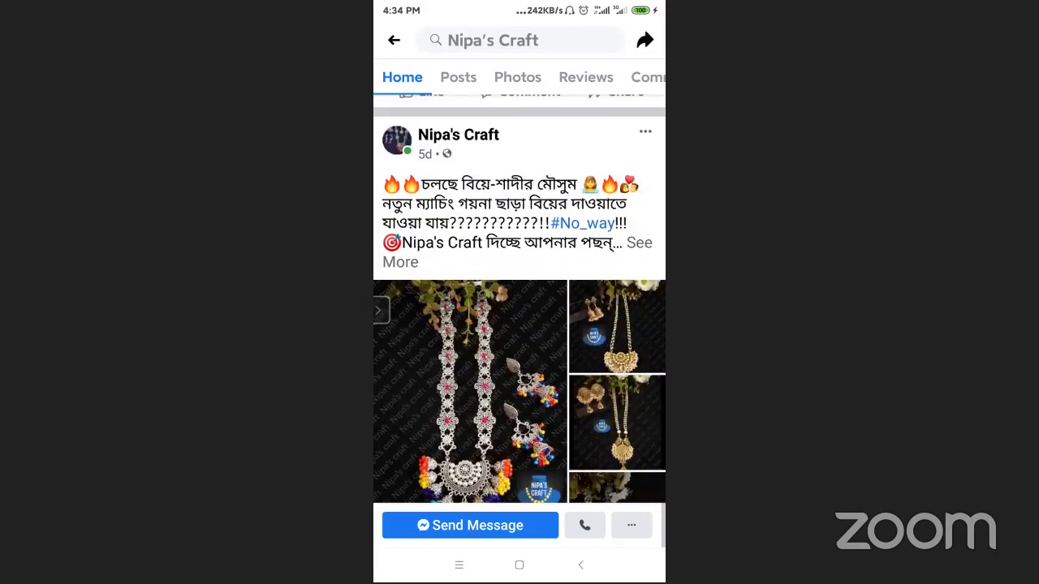
- View the Nipa's Craft necklace photo full-screen, opening and dismissing the Message panel
left_click(469, 389)
left_click(519, 526)
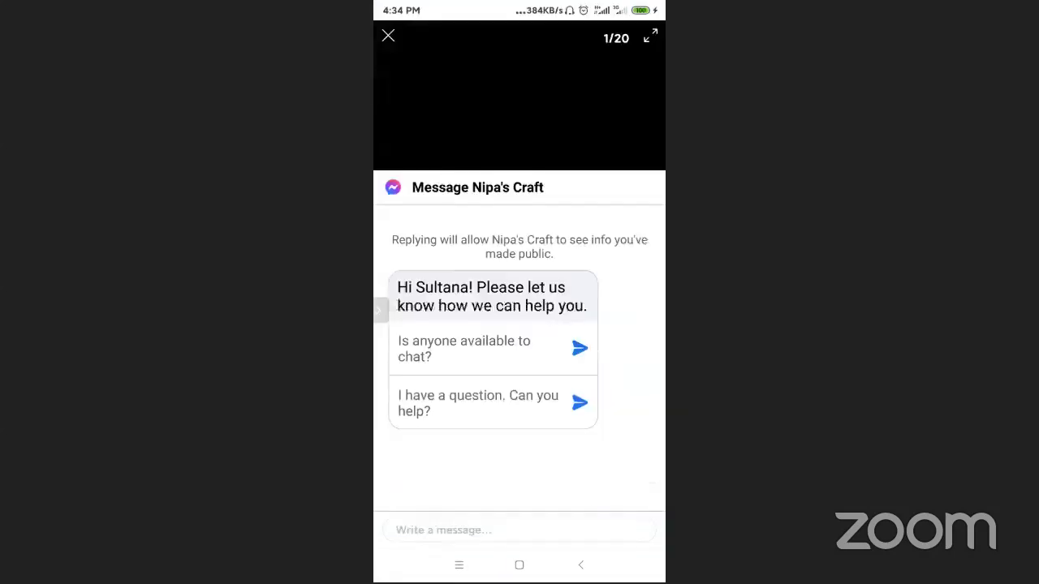
key("Escape")
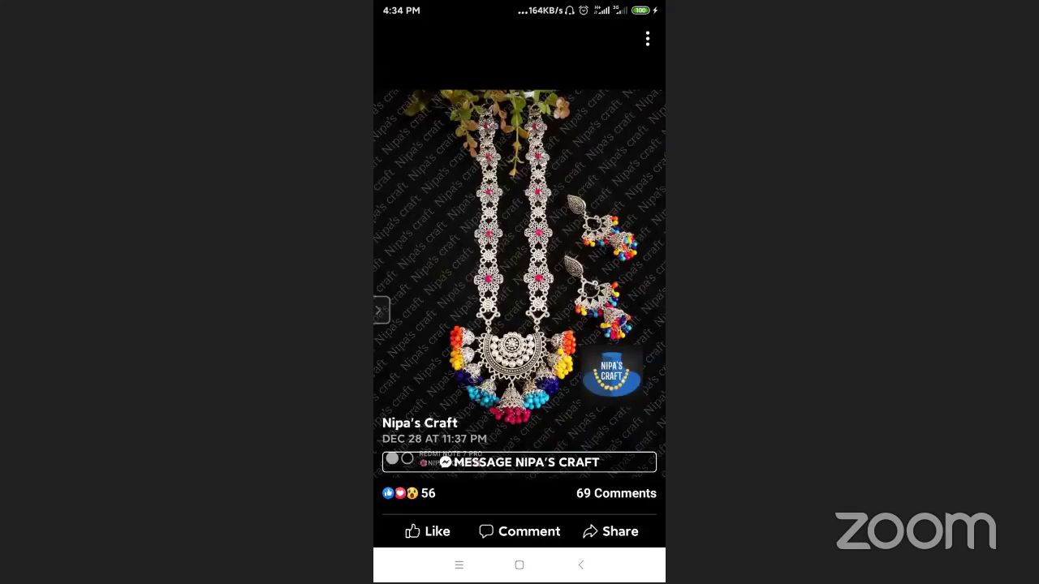
left_click(519, 462)
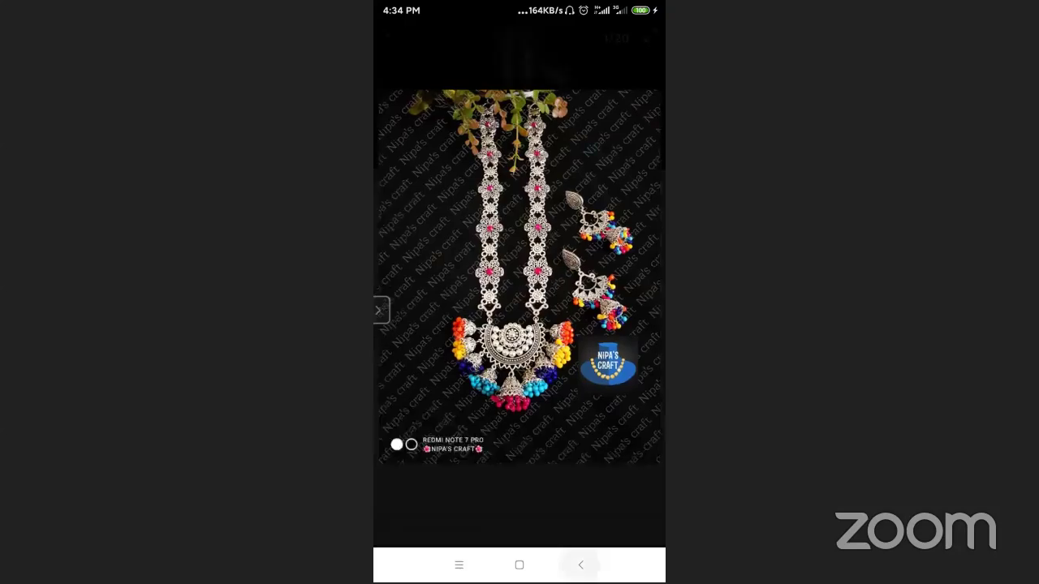
key("Escape")
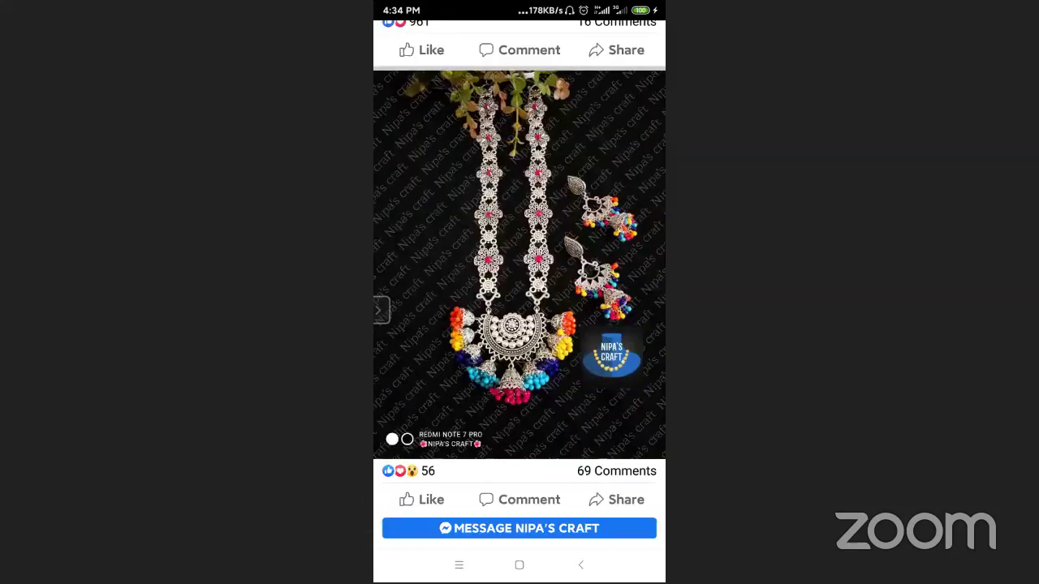
left_click(520, 529)
left_click(580, 564)
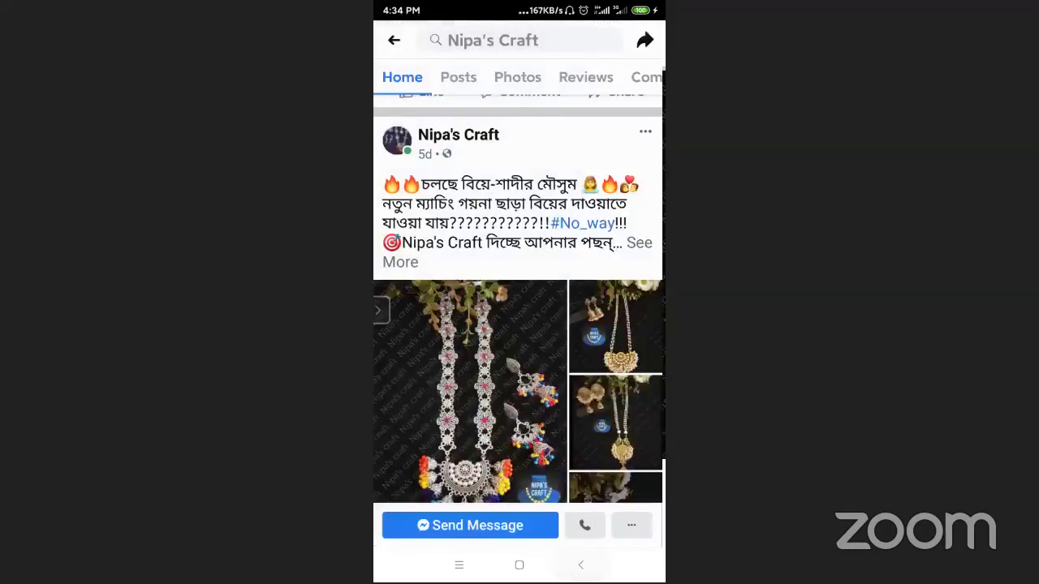
- Scroll the Page's posts to the Dec 26, 2020 customer review post, then leave the Page
scroll(520, 324, "down", 5)
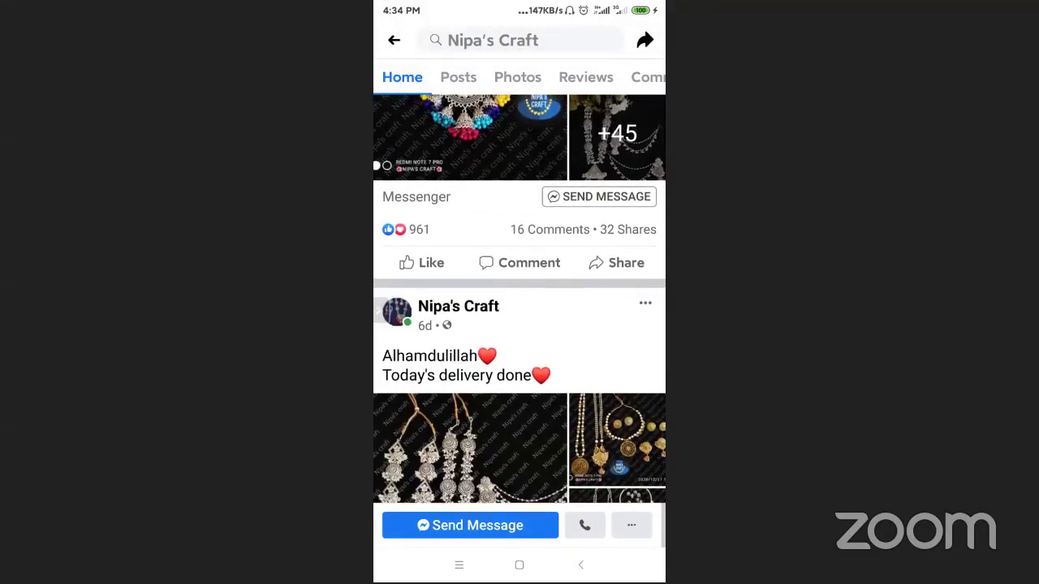
scroll(519, 300, "down", 5)
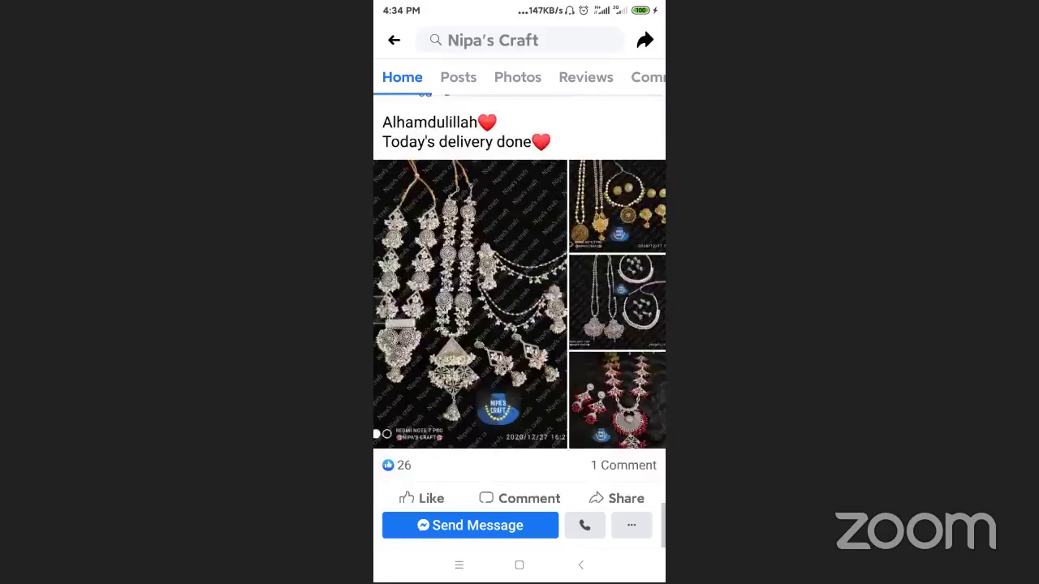
scroll(519, 324, "down", 5)
left_click(394, 39)
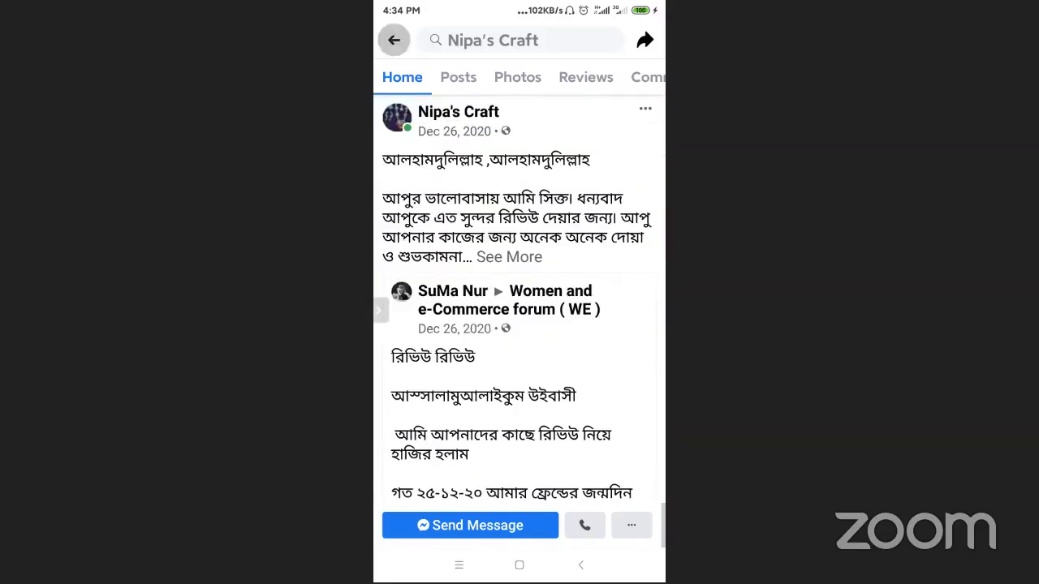
left_click(540, 76)
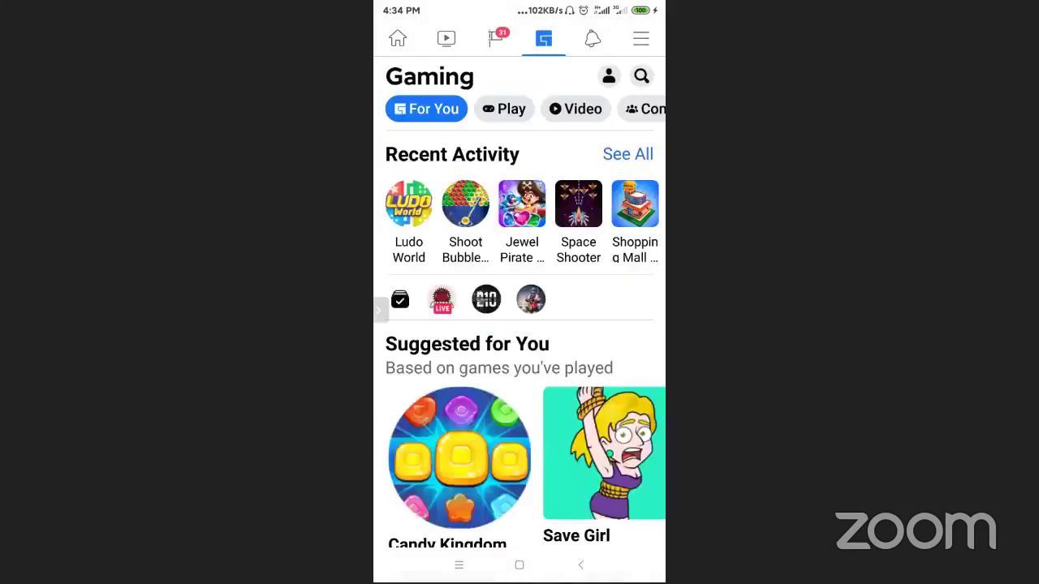
left_click(397, 38)
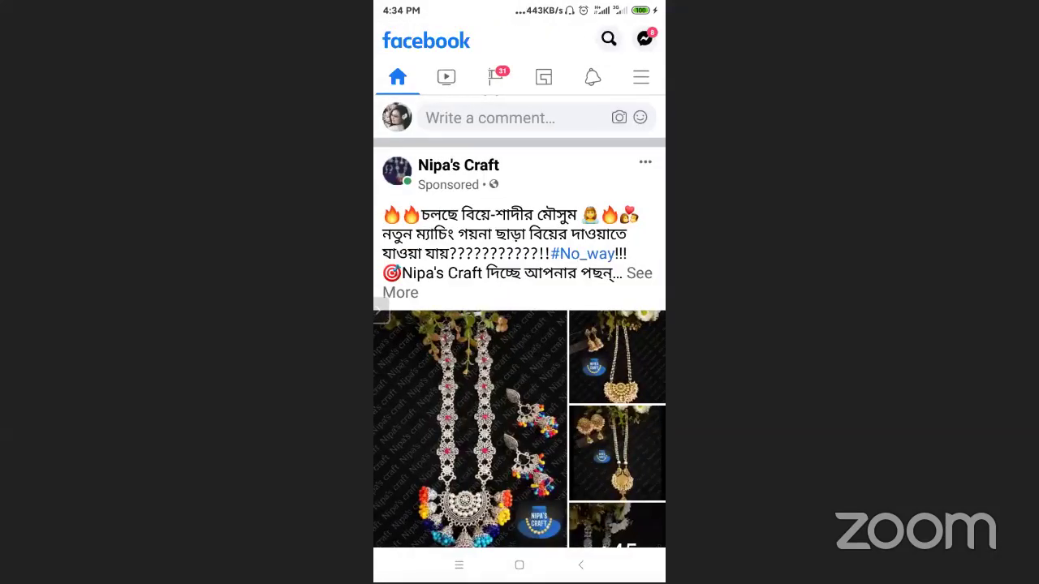
scroll(519, 324, "down", 10)
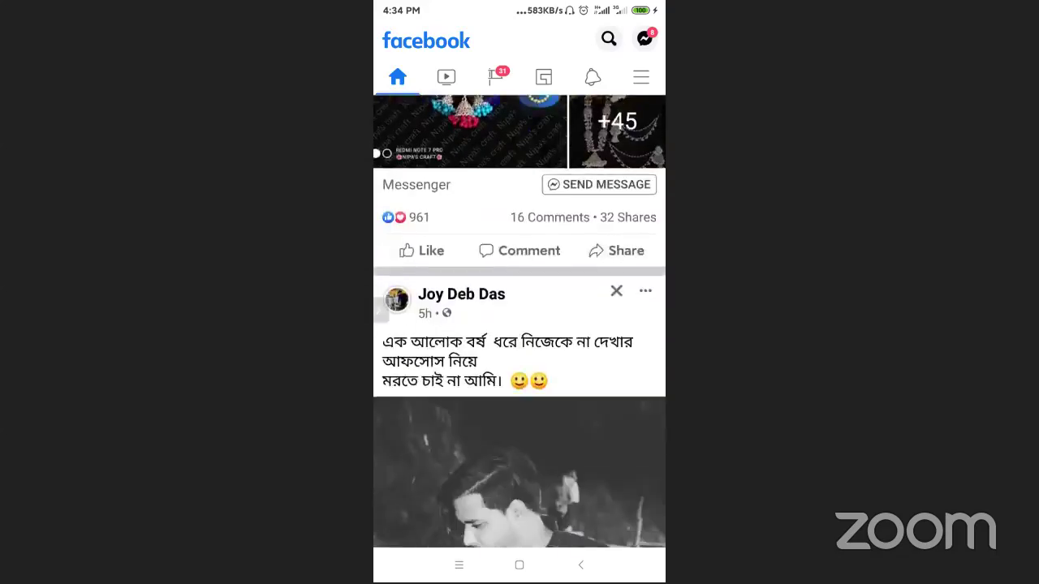
scroll(519, 325, "down", 10)
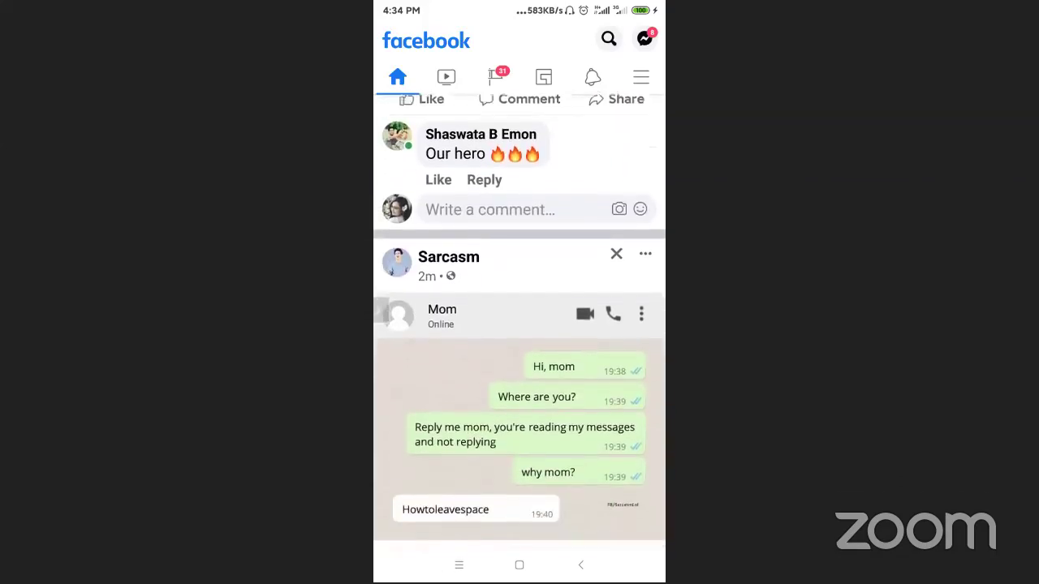
scroll(519, 325, "down", 10)
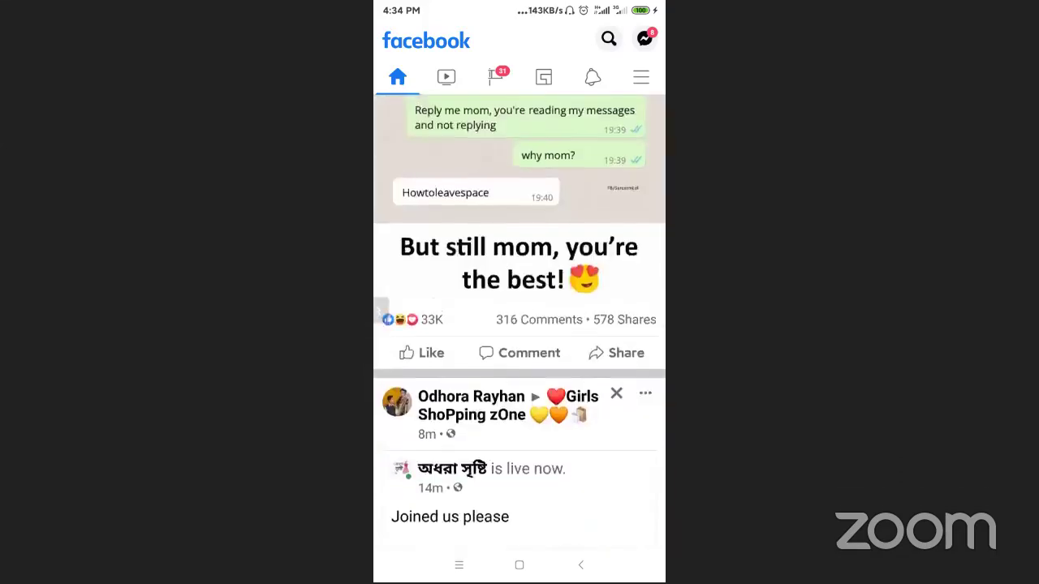
scroll(519, 324, "down", 10)
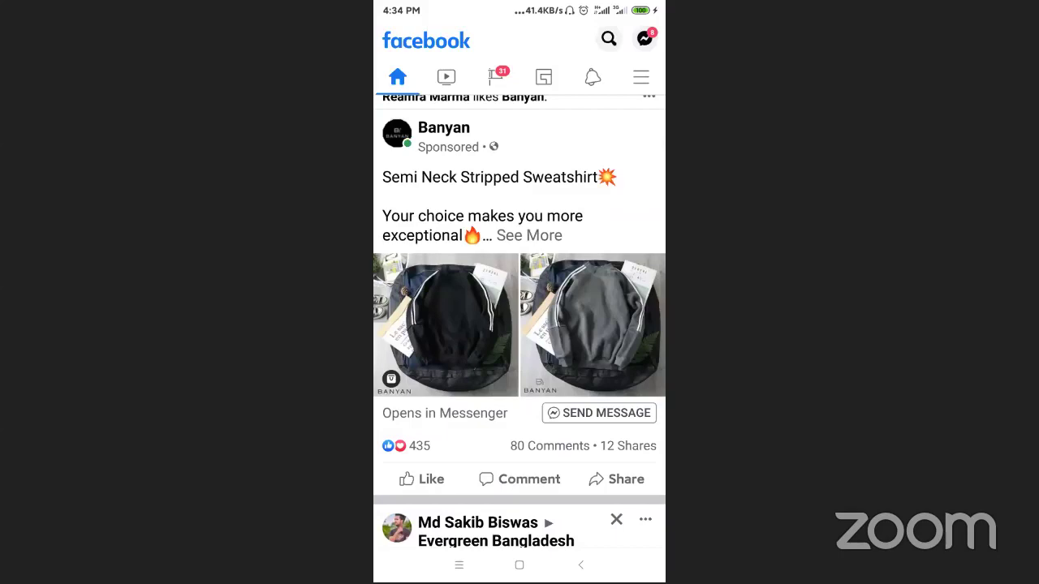
scroll(519, 321, "down", 10)
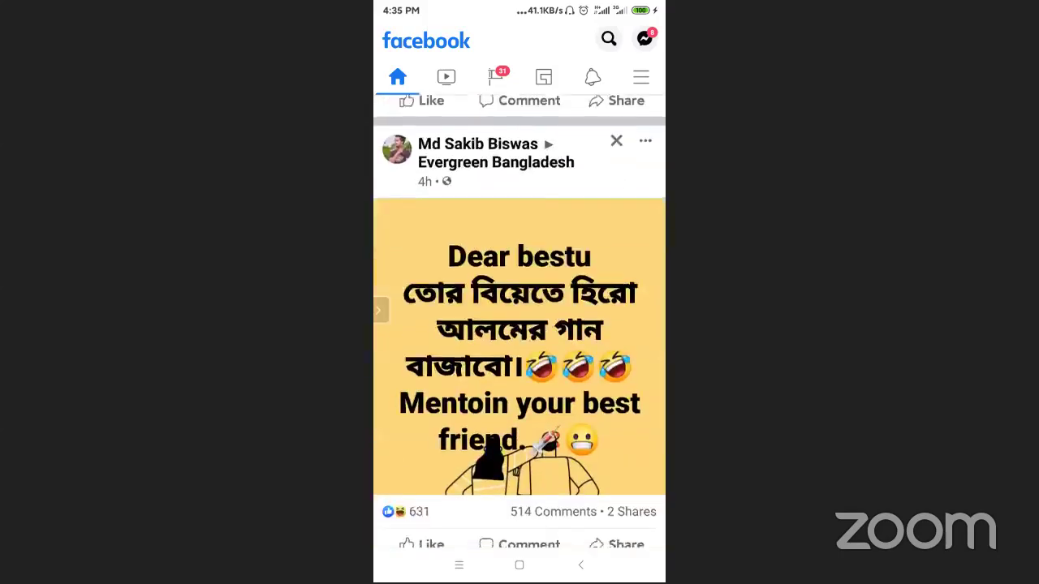
scroll(519, 322, "down", 15)
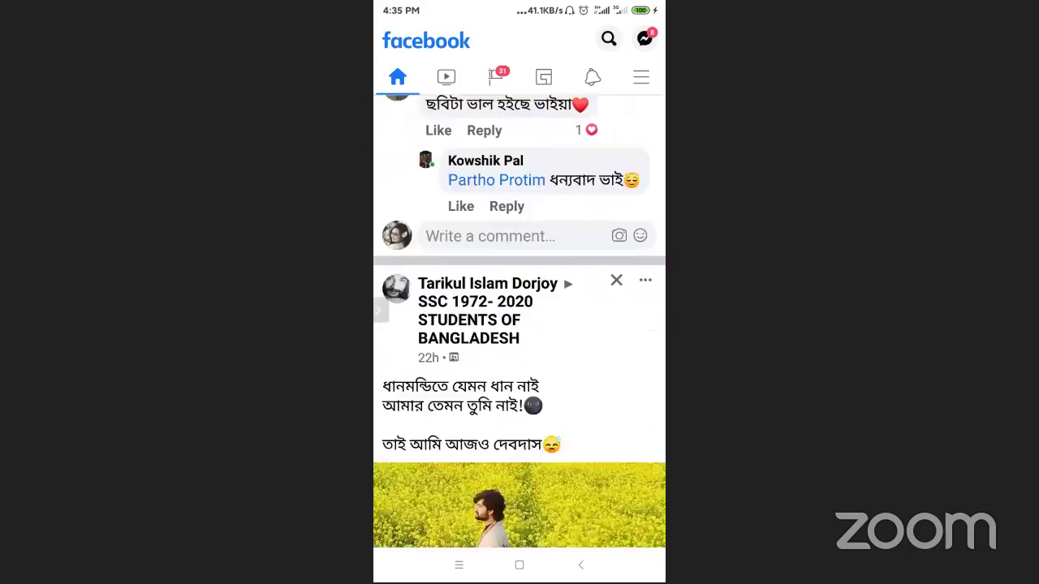
scroll(519, 321, "down", 10)
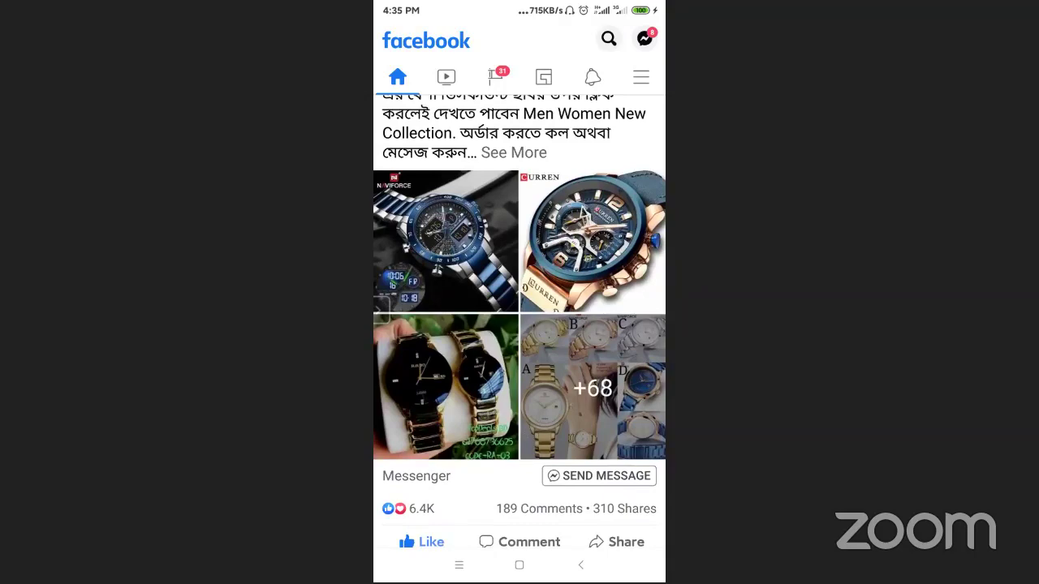
scroll(520, 321, "up", 2)
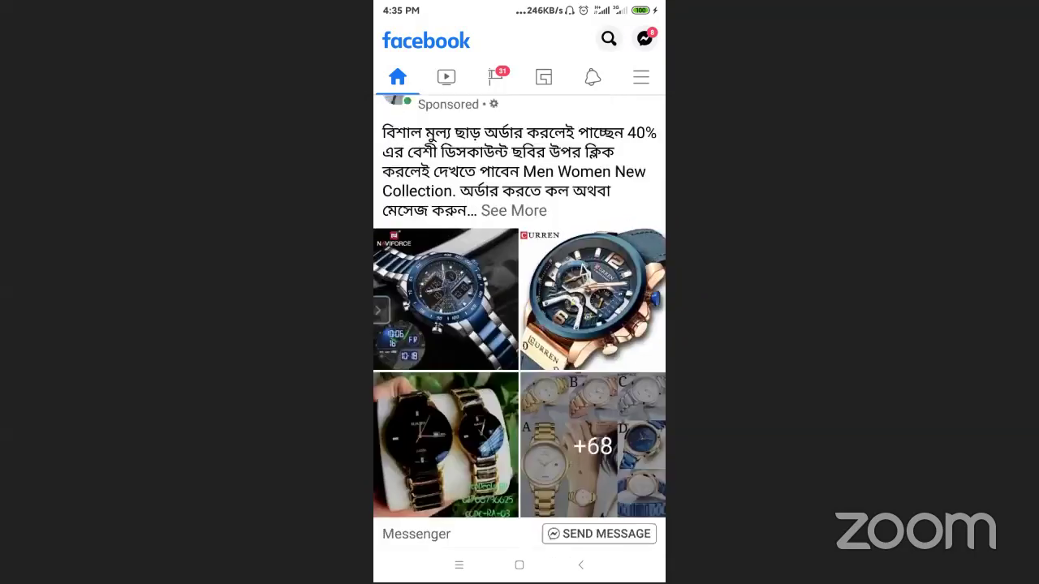
scroll(519, 321, "down", 1)
left_click(513, 184)
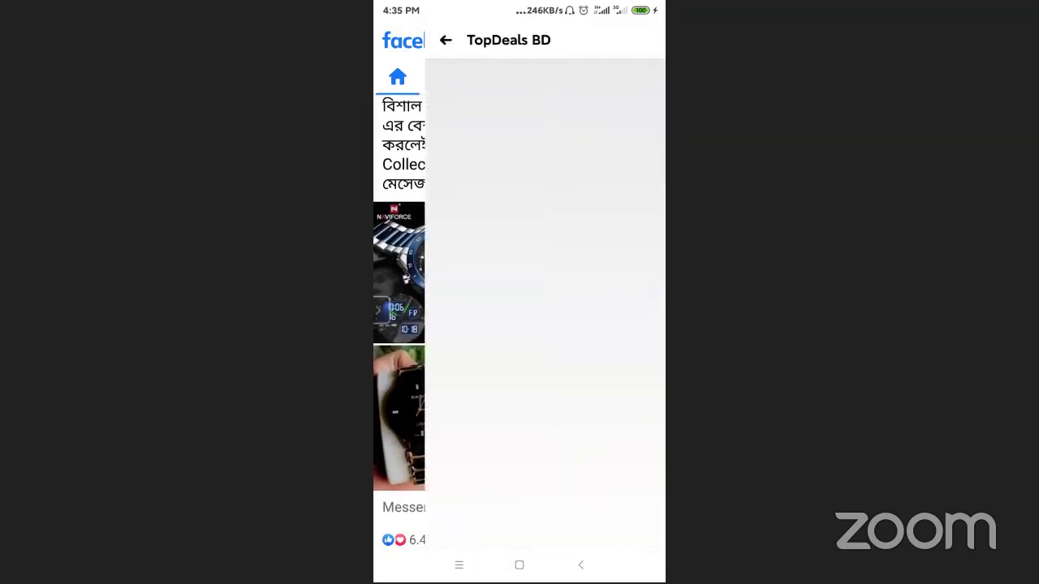
scroll(519, 321, "down", 2)
scroll(519, 321, "down", 1)
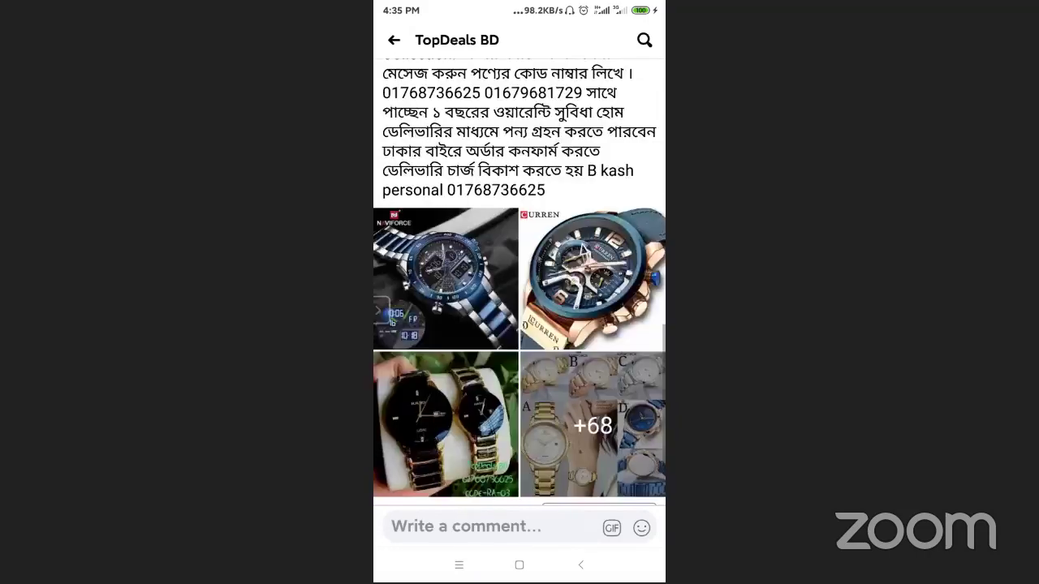
scroll(519, 322, "down", 1)
left_click(599, 421)
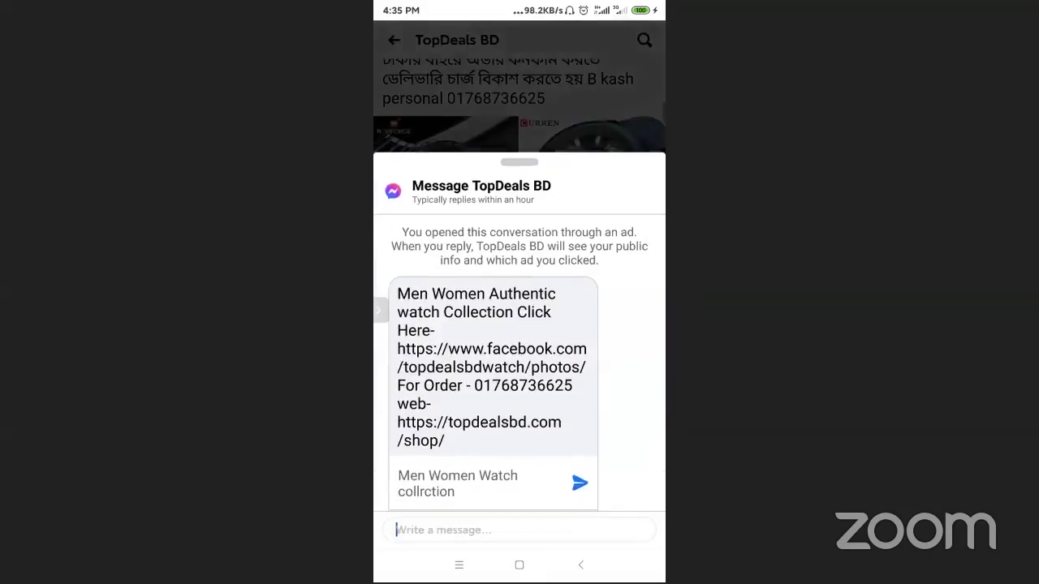
left_click(580, 564)
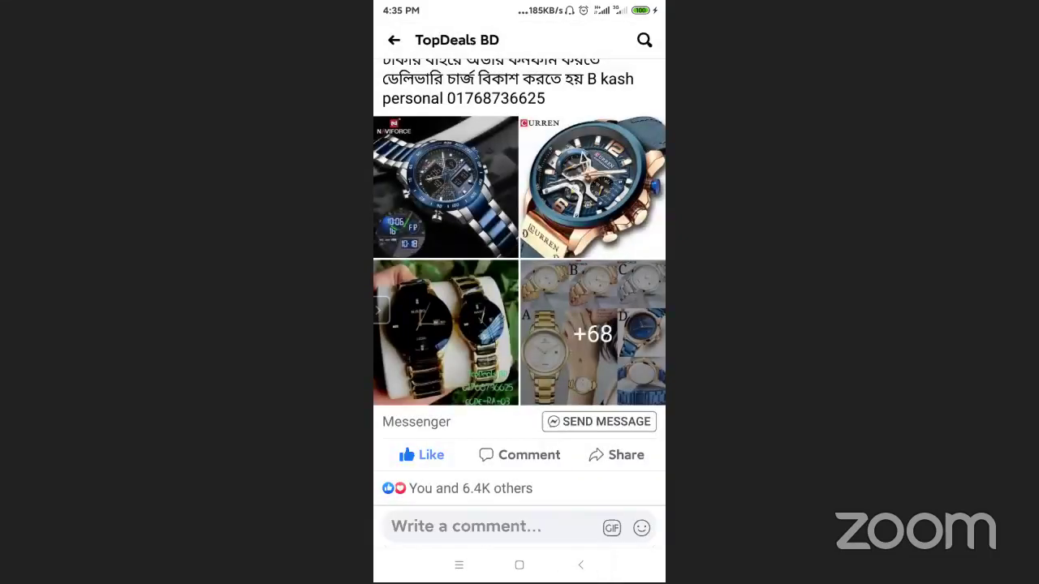
left_click(394, 147)
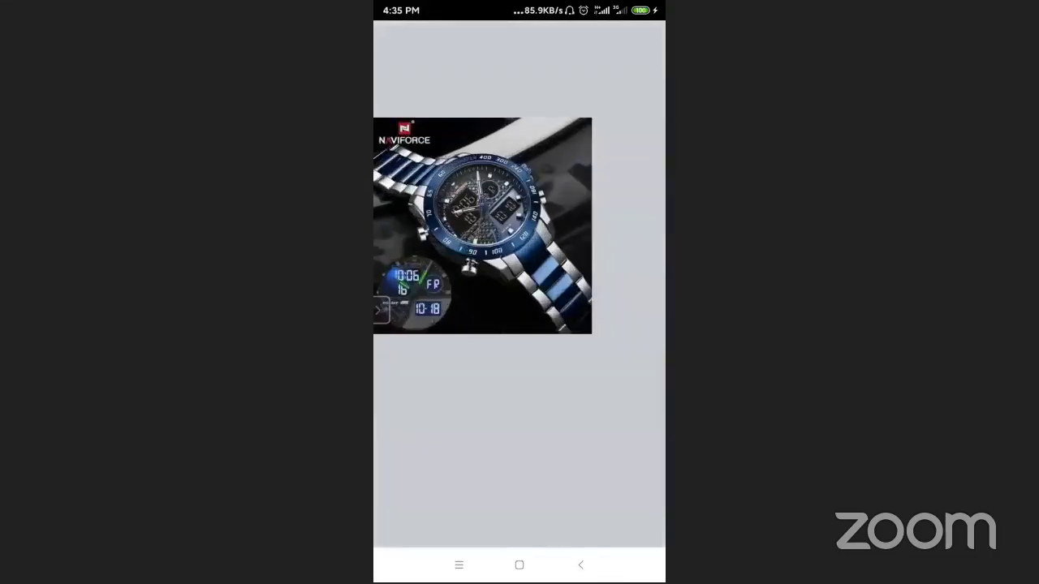
left_click(519, 463)
left_click(580, 565)
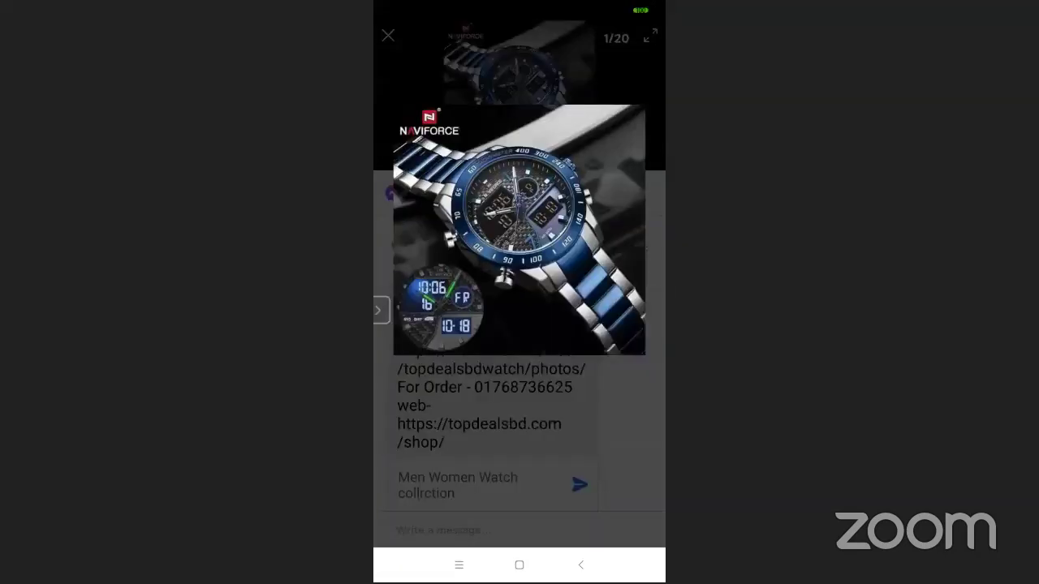
left_click(580, 565)
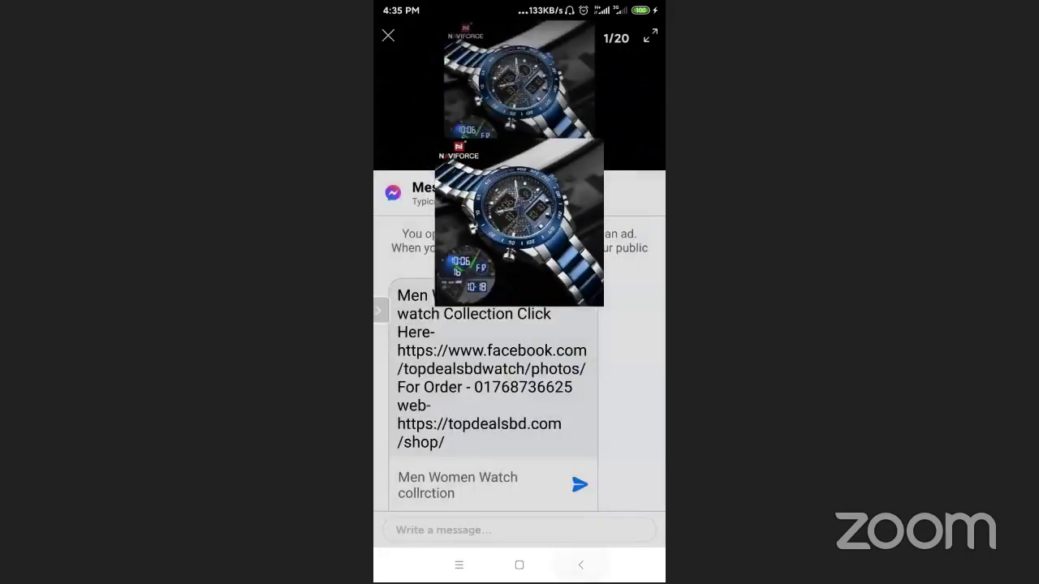
scroll(519, 284, "down", 10)
scroll(519, 284, "down", 10)
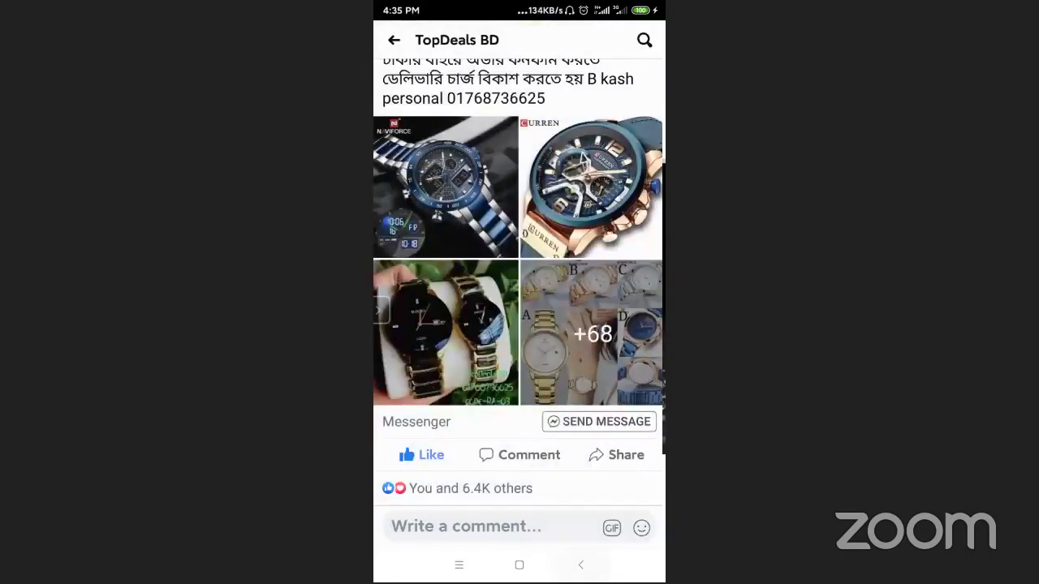
scroll(519, 284, "down", 3)
left_click(580, 564)
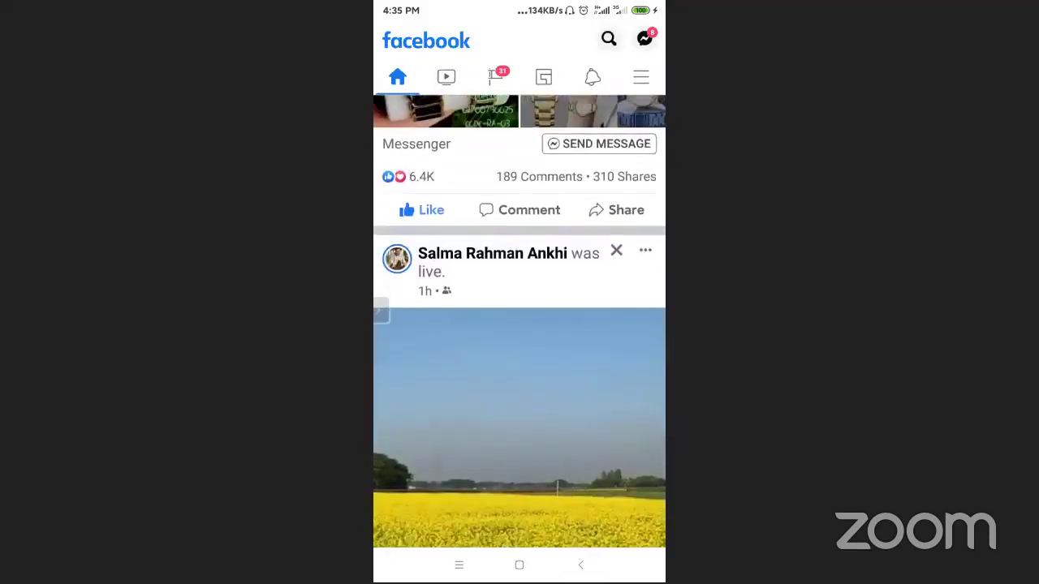
- Scroll the home feed down to Shdrrora's sponsored jewellery ad
scroll(519, 324, "down", 5)
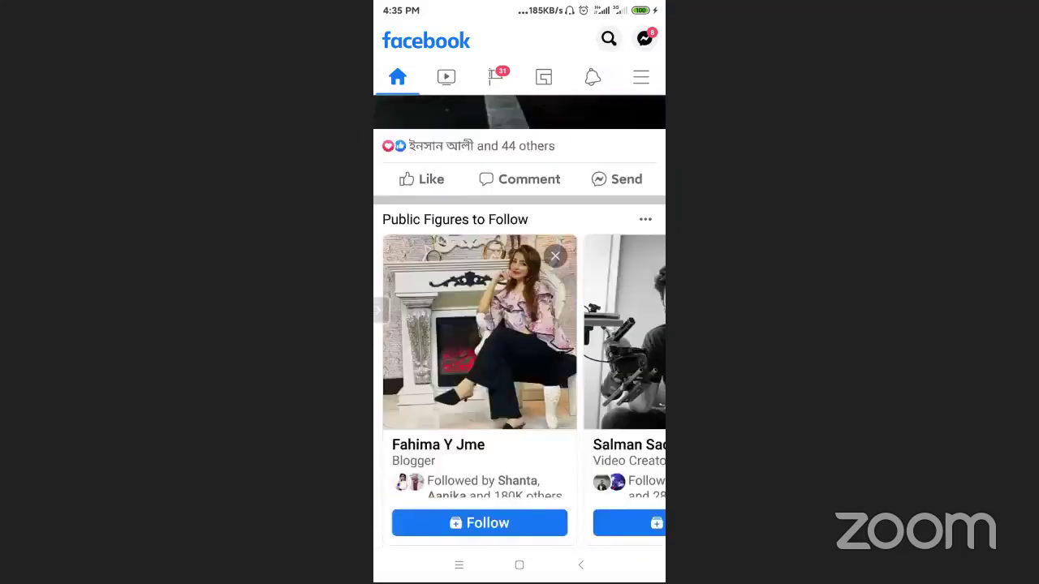
scroll(519, 324, "down", 5)
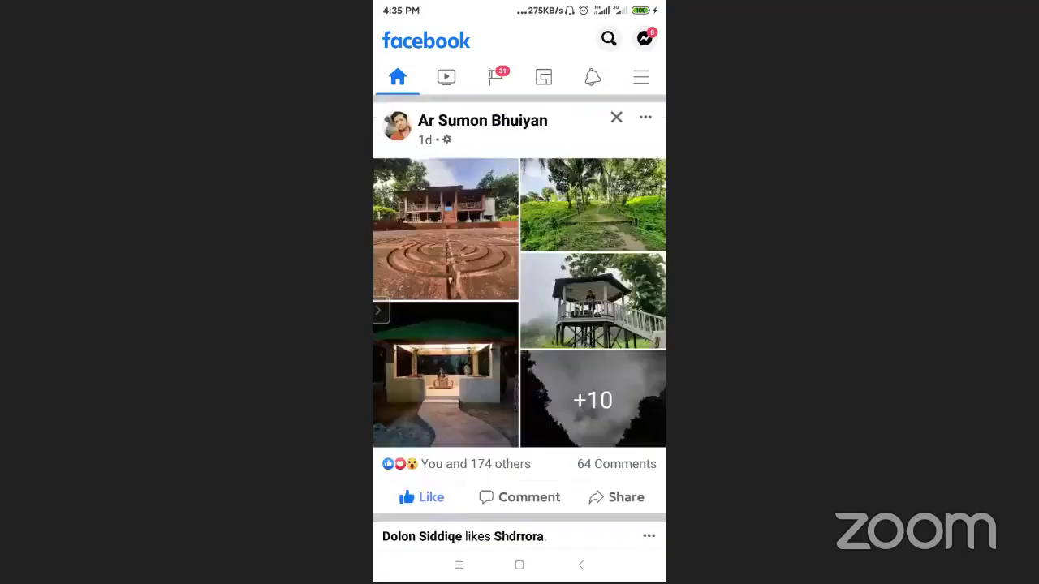
scroll(519, 324, "down", 1)
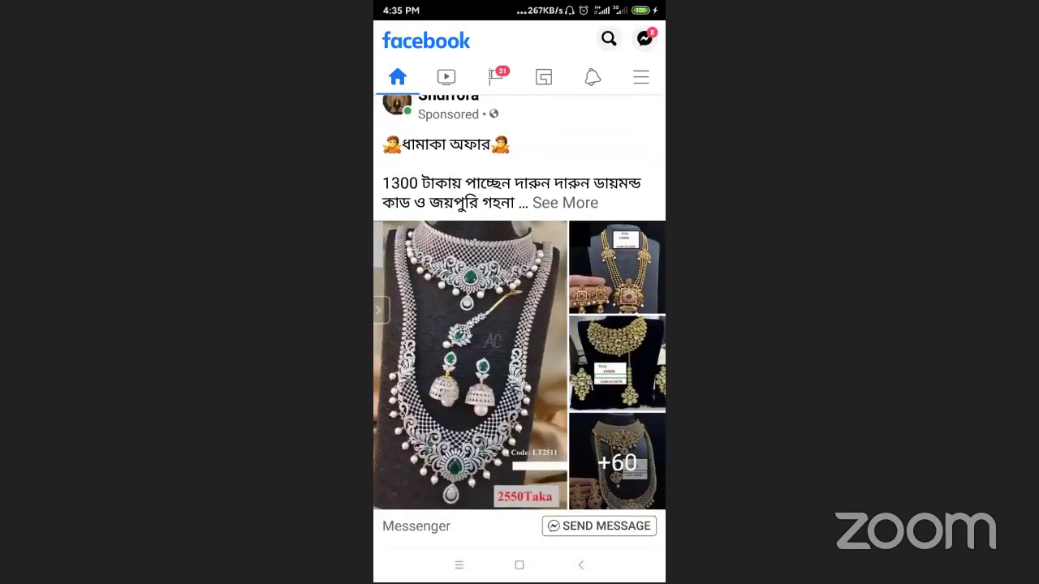
- View the ad's necklace photo, close the Messenger sheet, and scroll to the Daily Bangladesh post
left_click(470, 365)
left_click(519, 526)
left_click(580, 564)
left_click(580, 564)
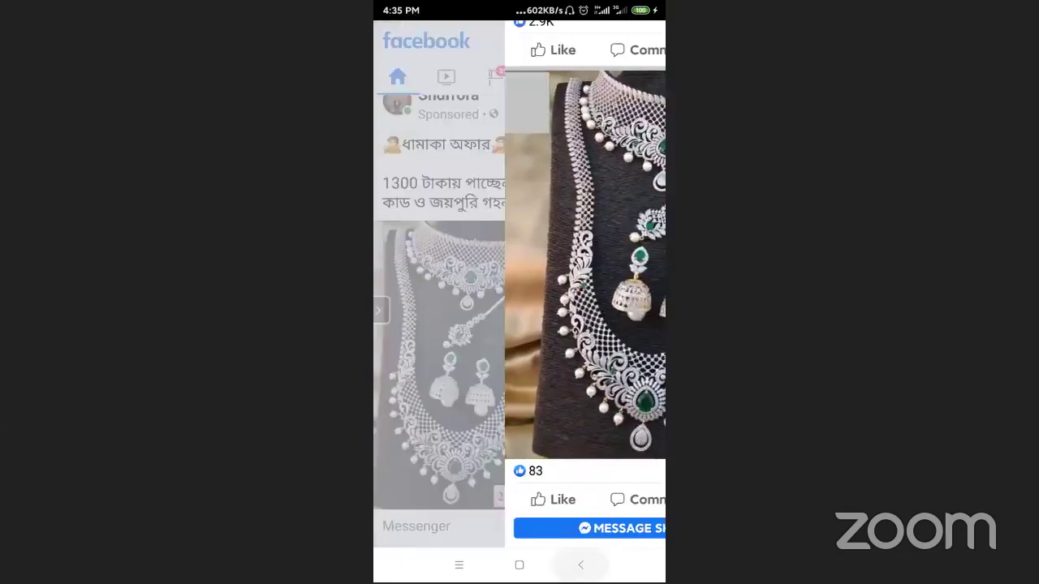
scroll(520, 325, "down", 15)
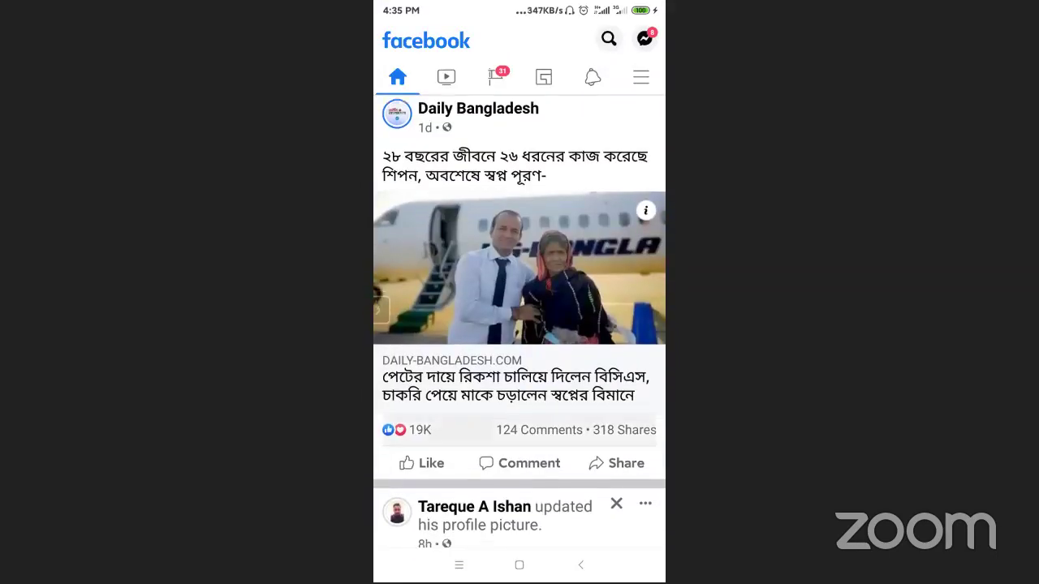
scroll(520, 324, "down", 1)
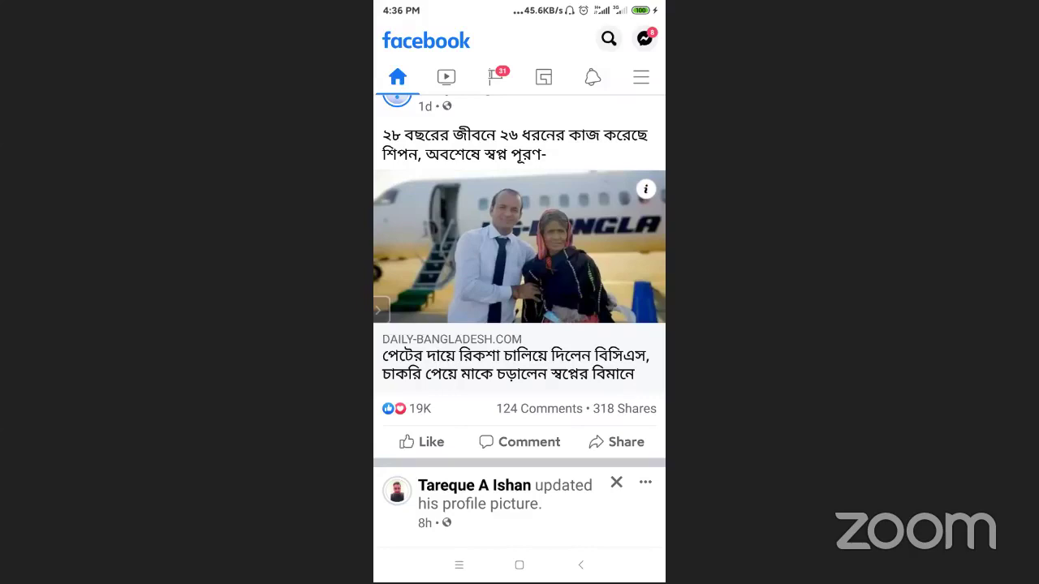
left_click(516, 364)
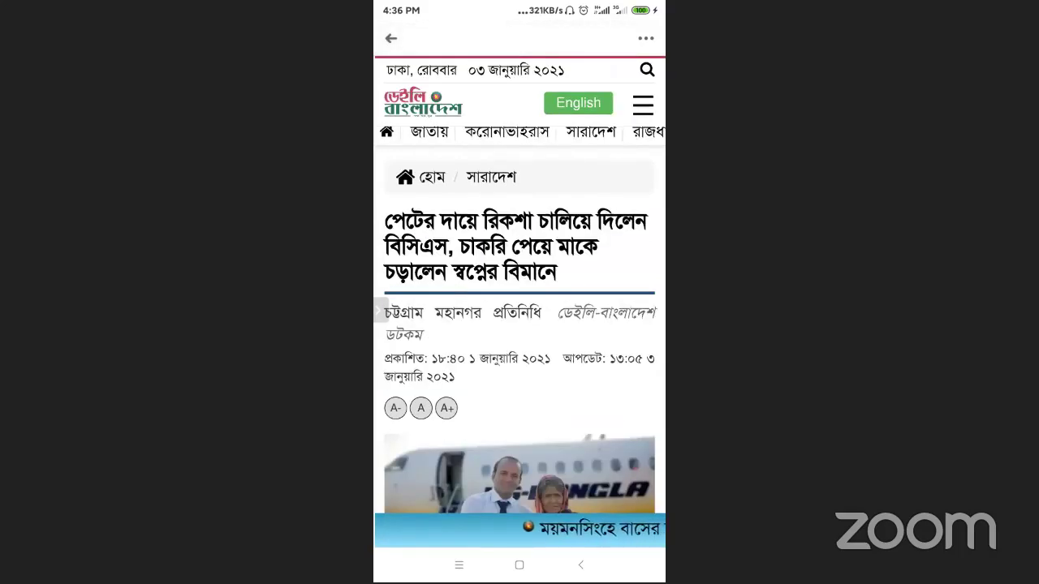
scroll(520, 325, "down", 8)
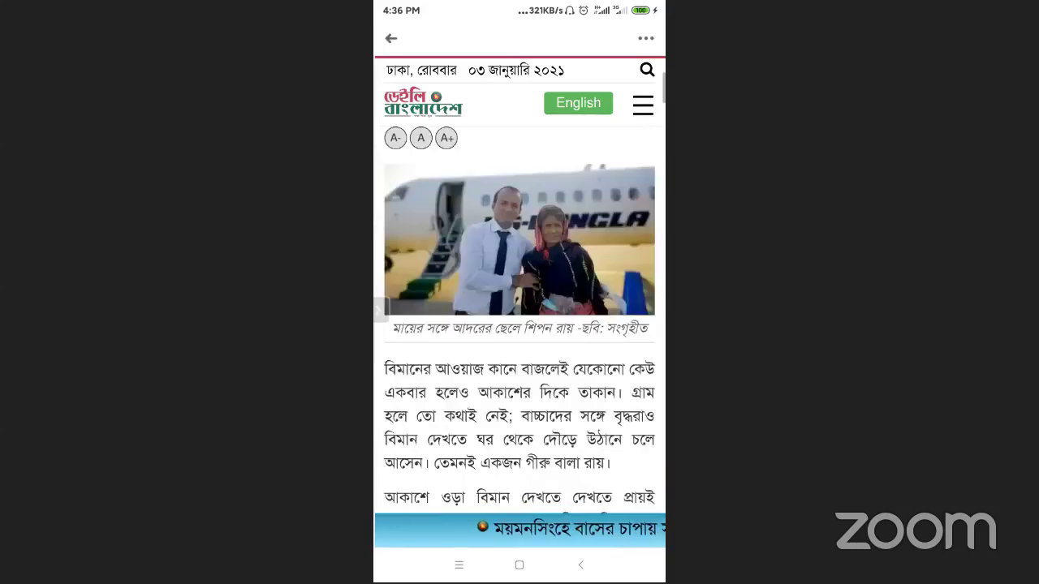
key("Escape")
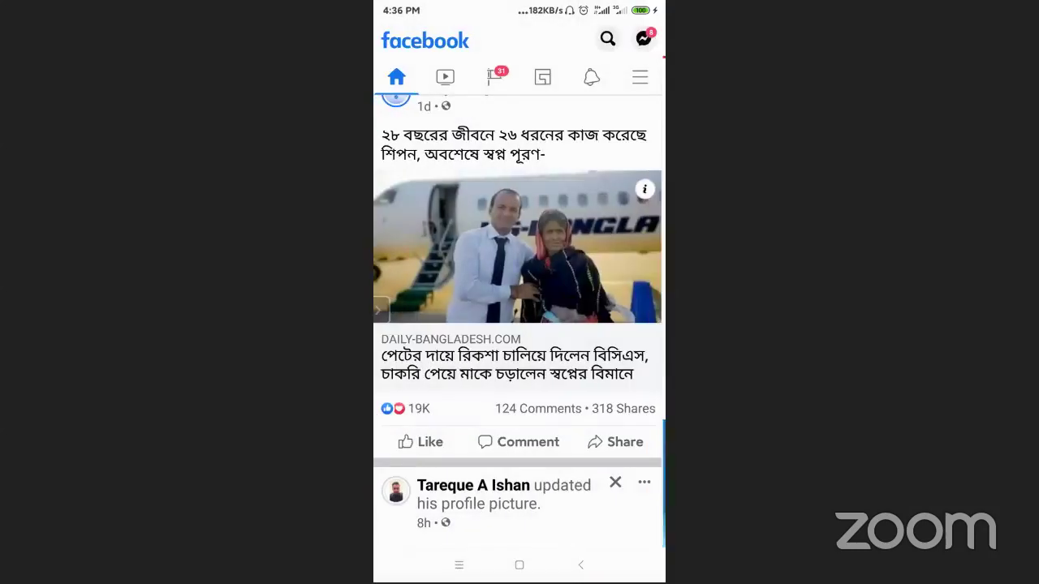
left_click(516, 357)
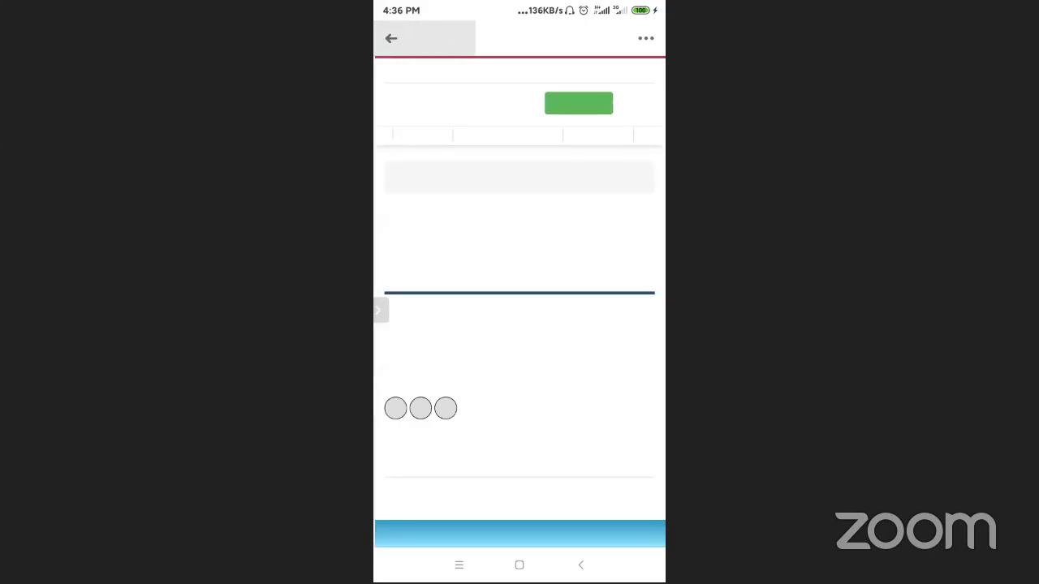
scroll(519, 325, "down", 2)
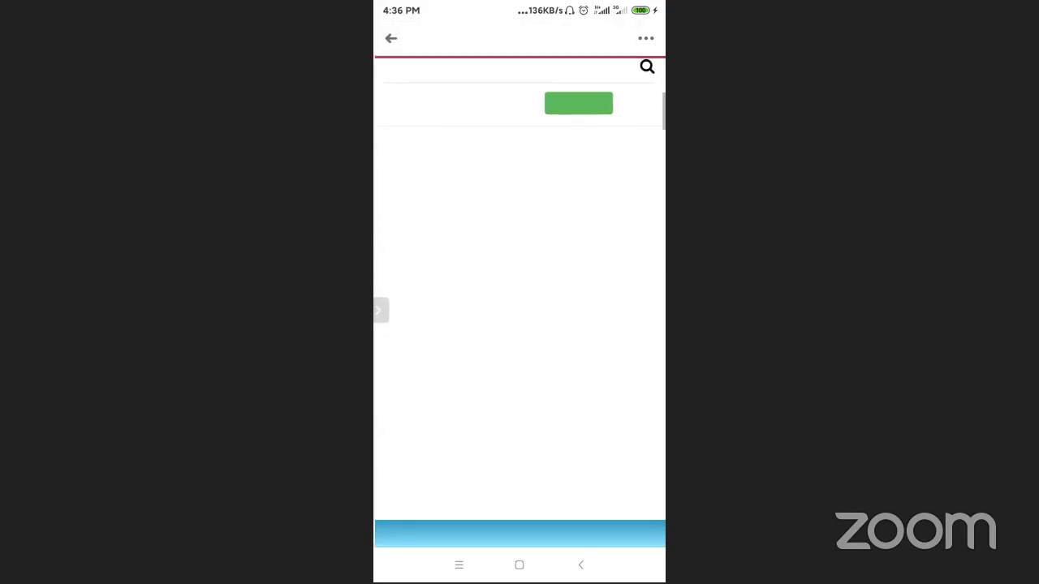
scroll(519, 324, "down", 10)
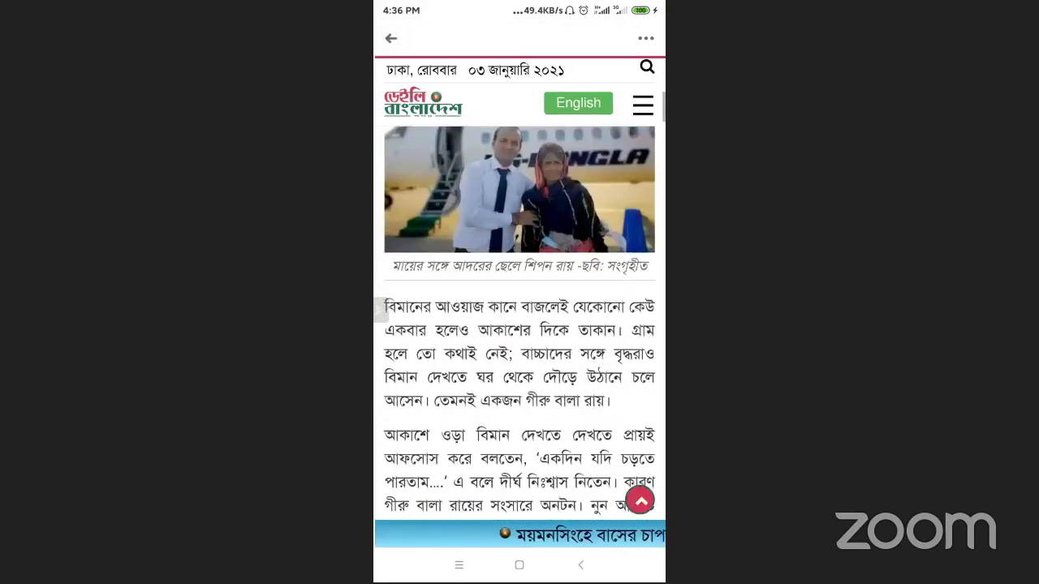
scroll(519, 325, "down", 10)
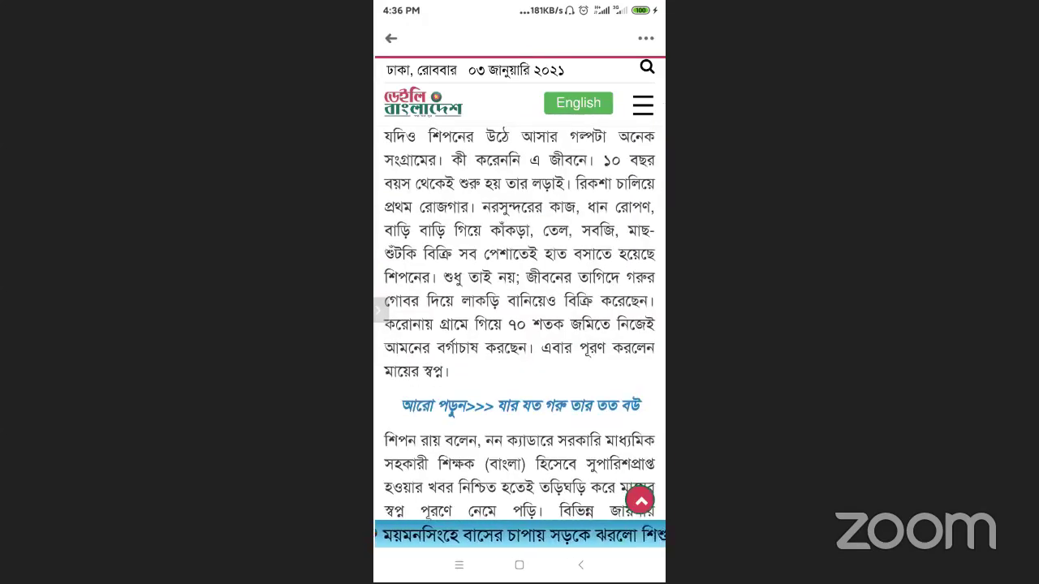
left_click_drag(382, 308, 649, 309)
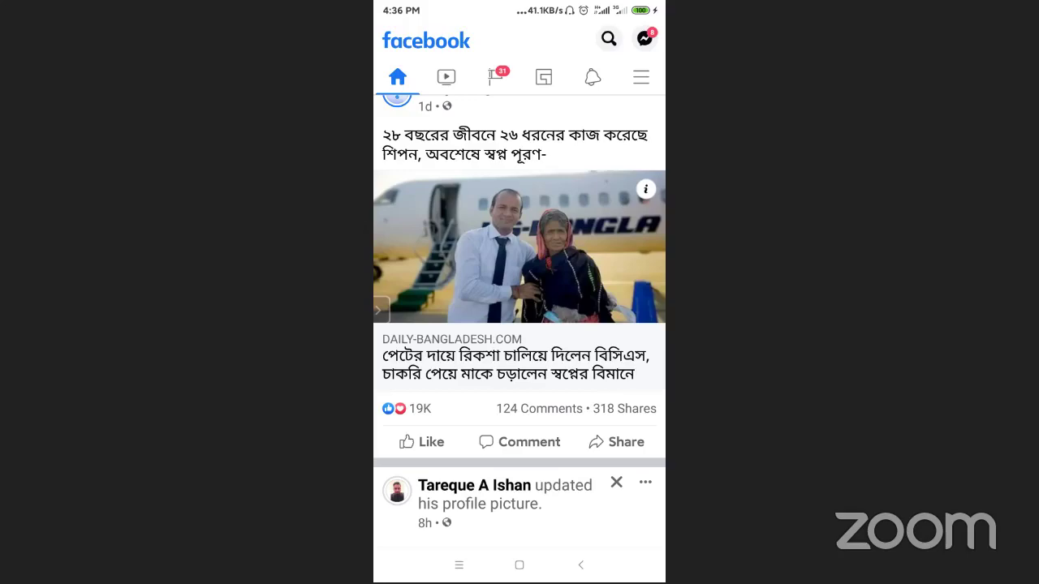
- Scroll the home feed past the handbag shop ad to the Name Necklace BD video ad
scroll(519, 321, "down", 10)
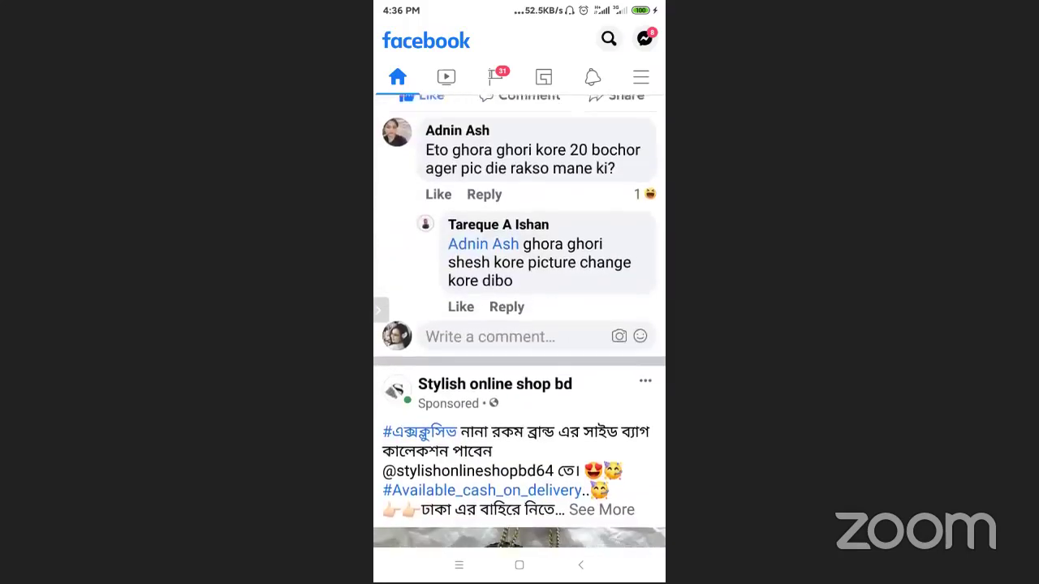
scroll(519, 373, "down", 1)
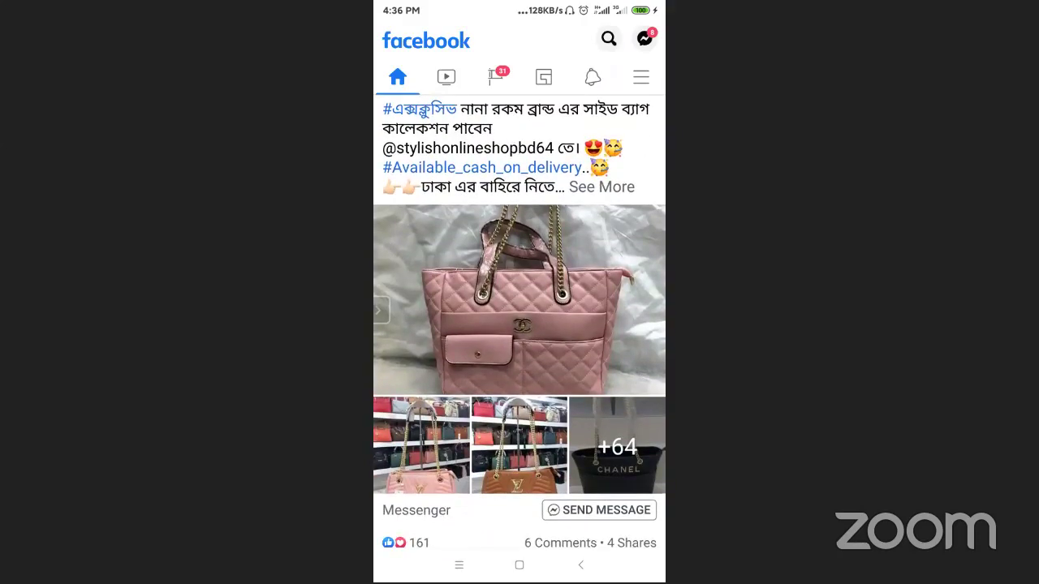
scroll(519, 325, "down", 3)
scroll(519, 324, "up", 3)
scroll(520, 324, "down", 10)
scroll(519, 324, "down", 10)
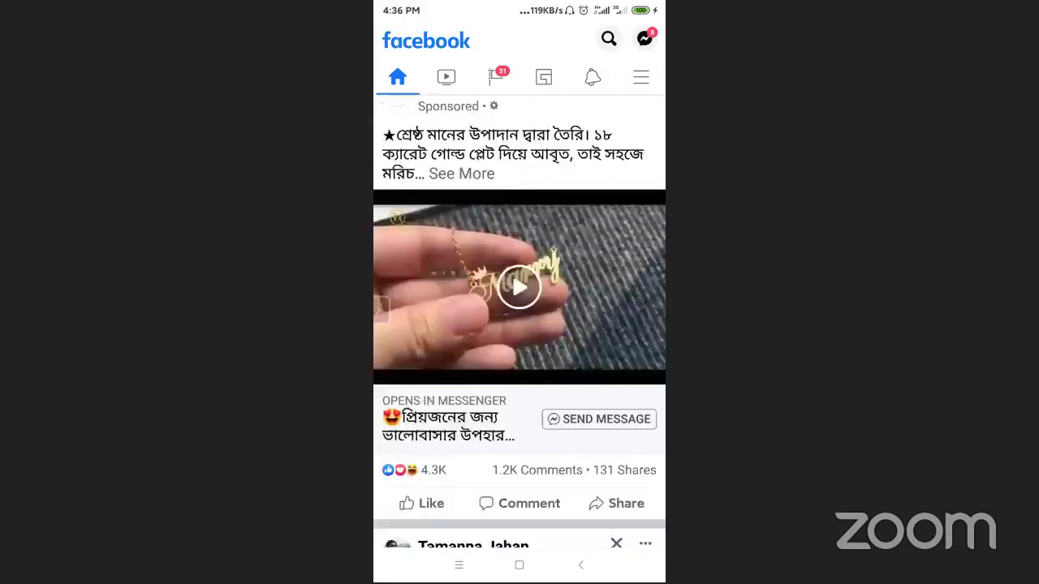
scroll(520, 325, "down", 2)
scroll(520, 325, "up", 4)
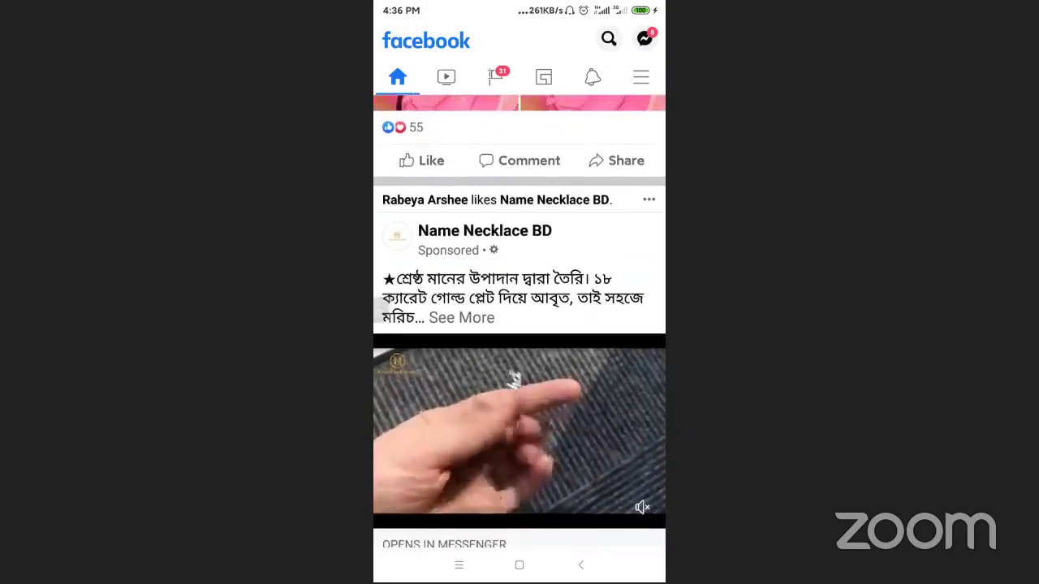
scroll(519, 324, "down", 2)
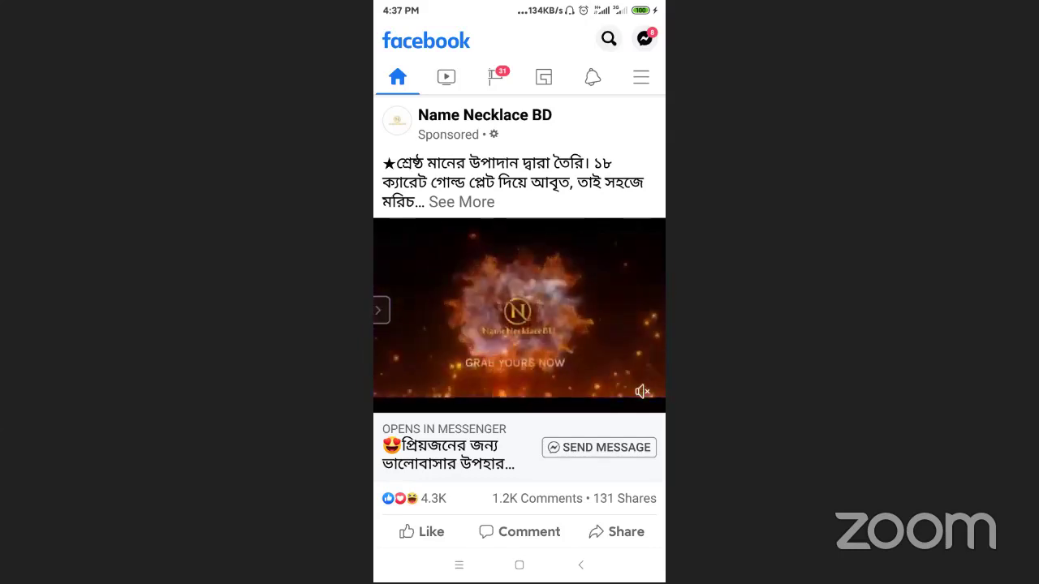
- Switch to Watch and scroll through its video feed
left_click(446, 77)
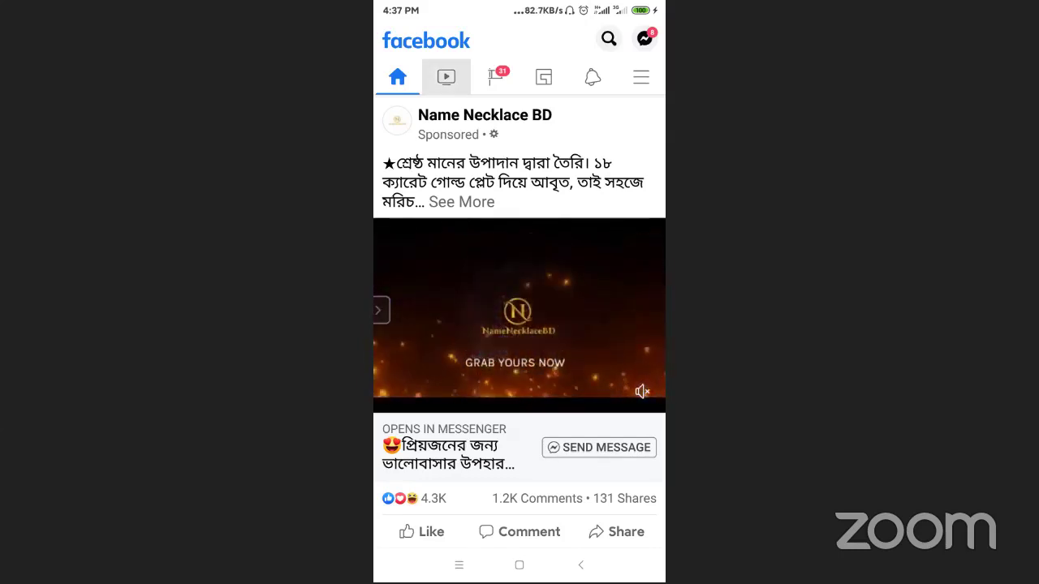
scroll(520, 324, "down", 10)
scroll(519, 324, "down", 5)
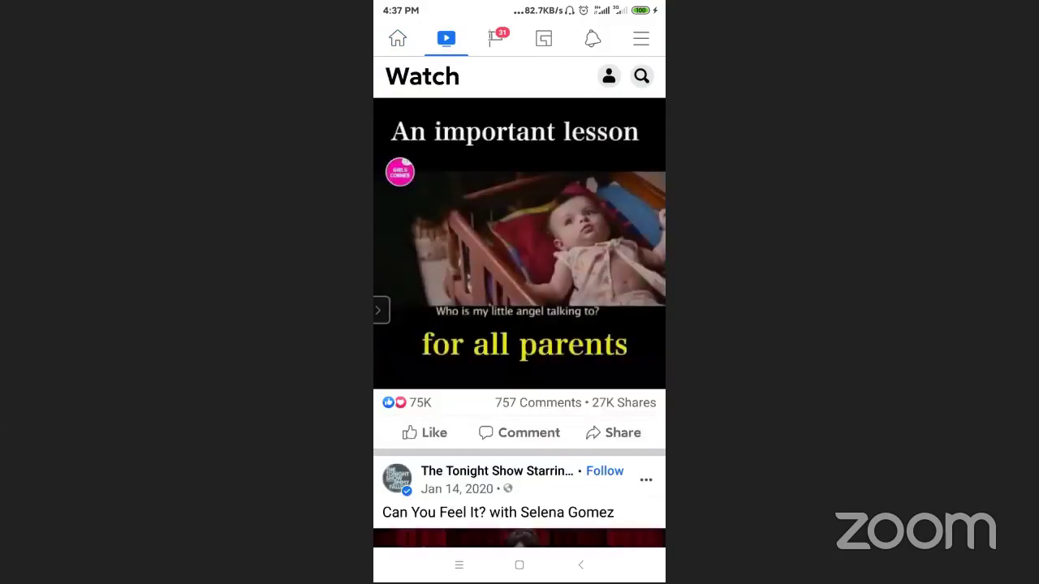
scroll(520, 325, "down", 10)
scroll(519, 325, "down", 10)
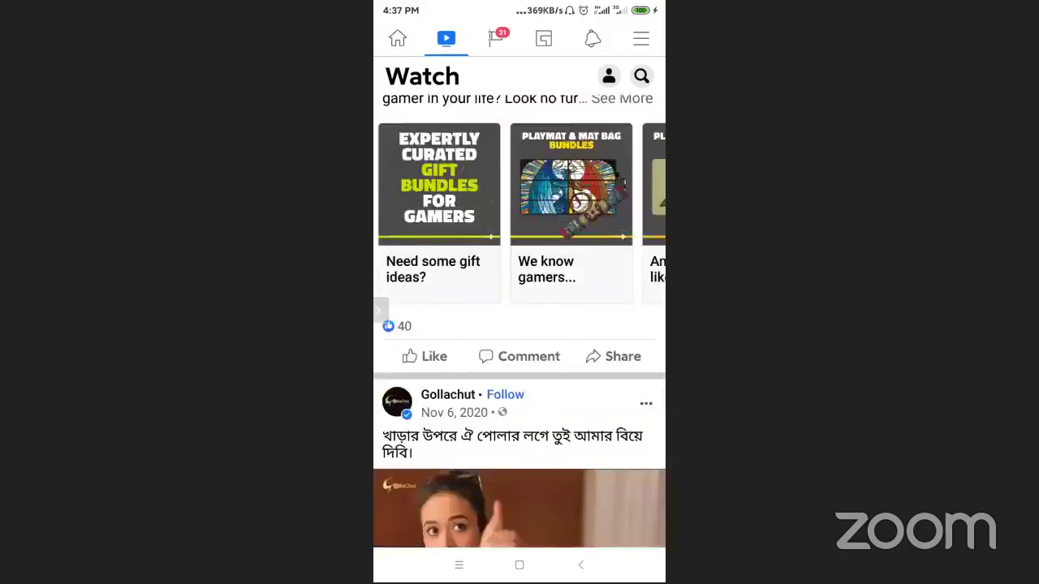
scroll(519, 325, "up", 4)
scroll(519, 324, "up", 10)
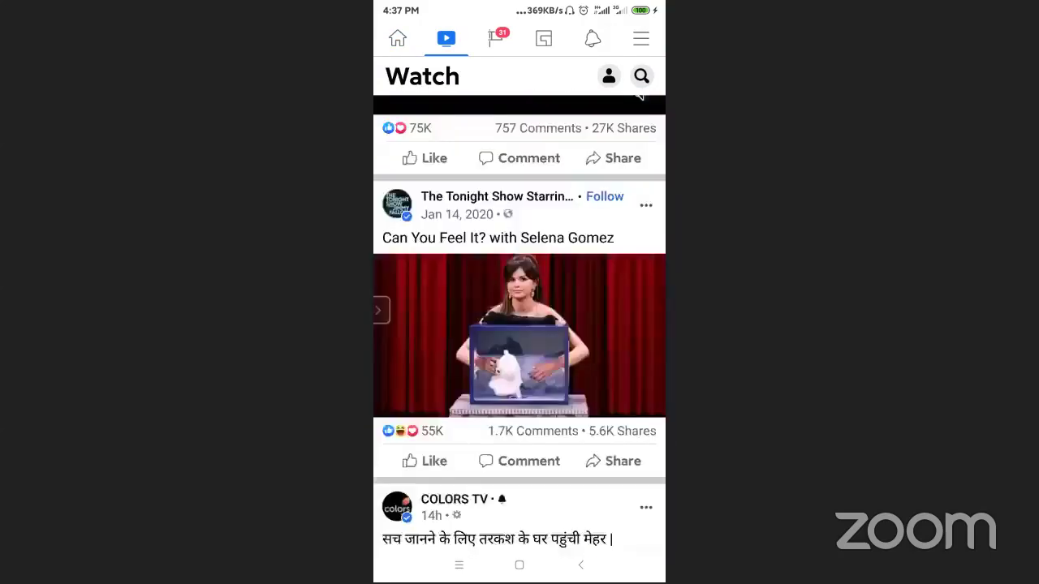
- Search Watch for 'SA cor' and pick the S.A Corporation suggestion
left_click(641, 76)
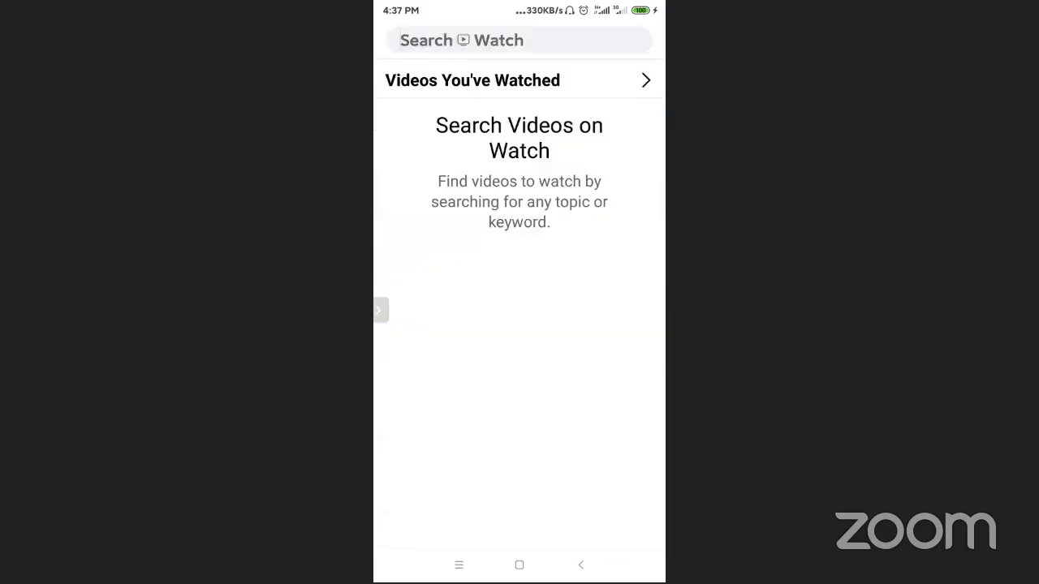
type("Sa")
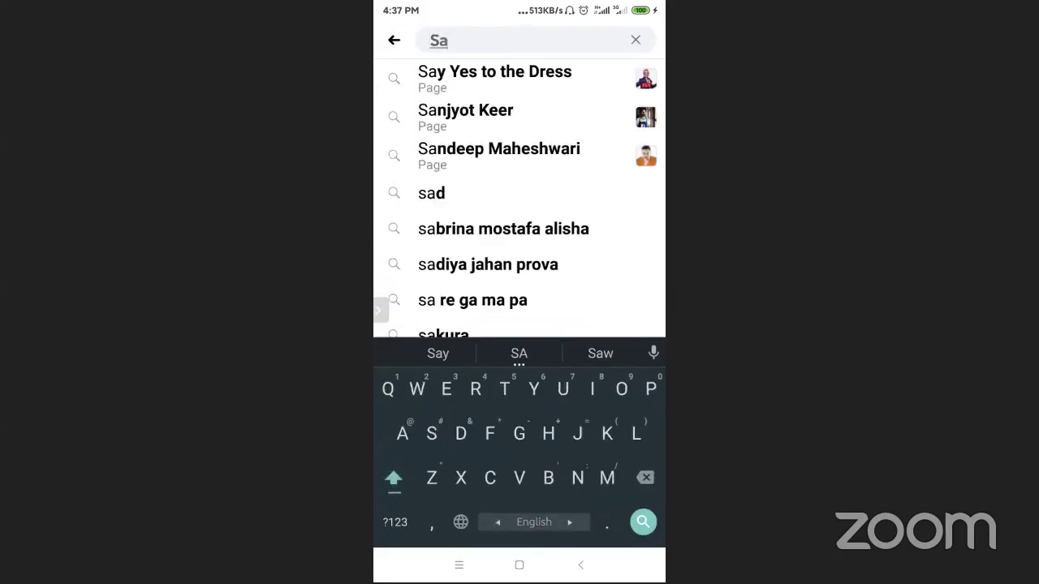
key("BackSpace")
key("BackSpace")
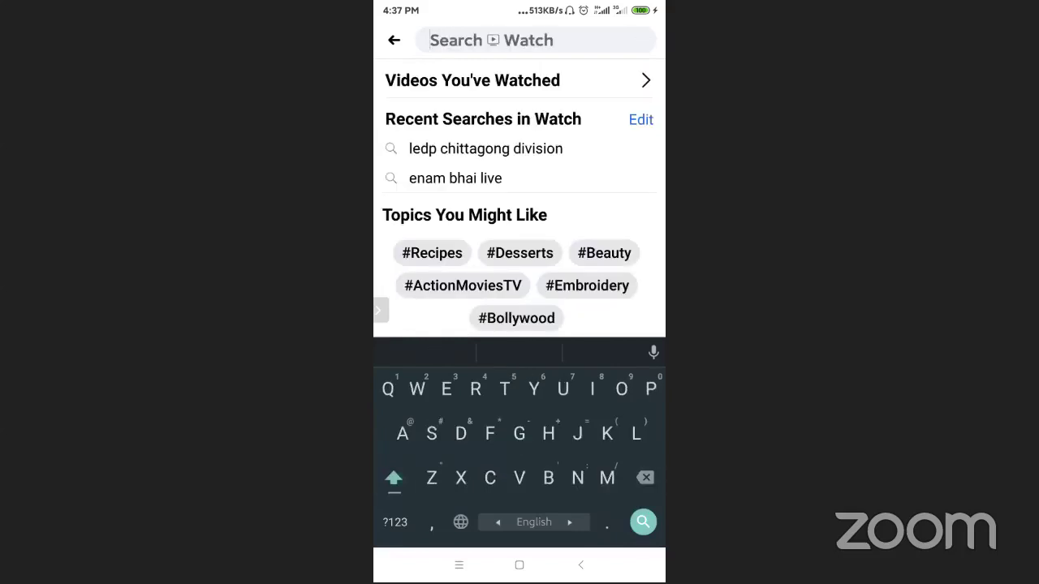
type("SA")
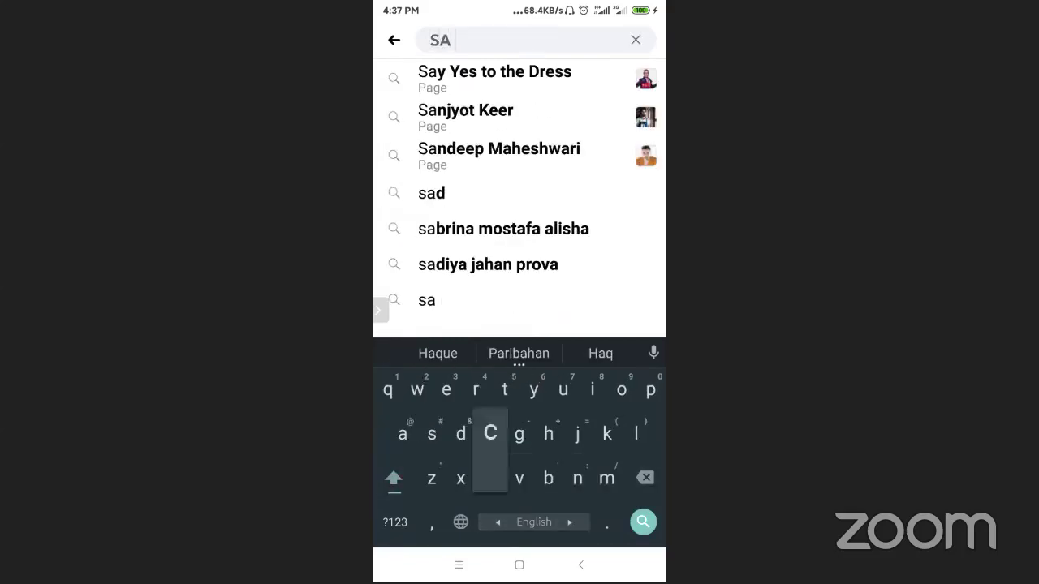
type(" cor")
left_click(478, 78)
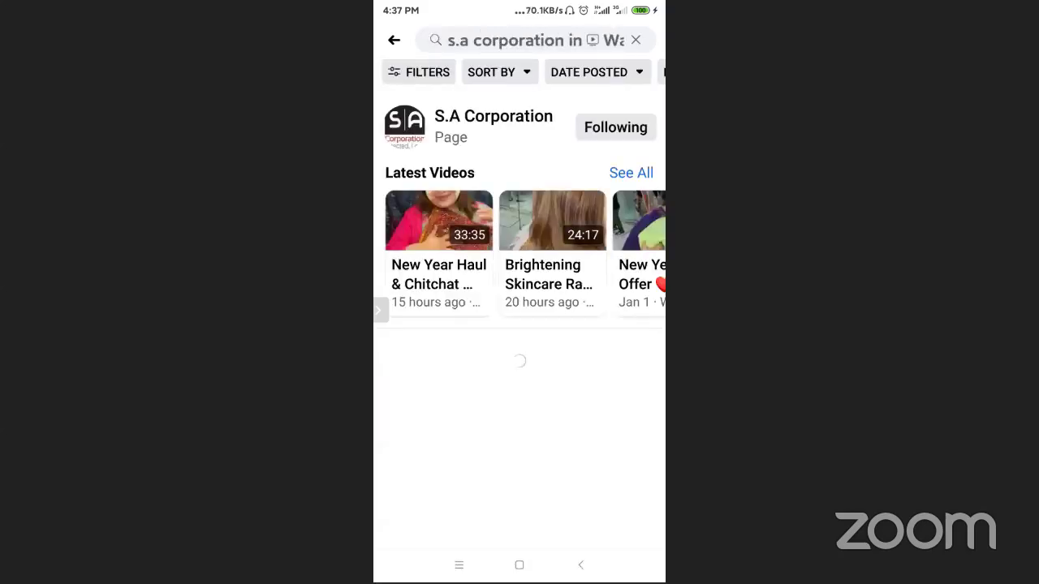
- Scroll through S.A Corporation's past live video results in Watch
scroll(519, 319, "down", 3)
scroll(519, 320, "down", 5)
scroll(519, 320, "down", 3)
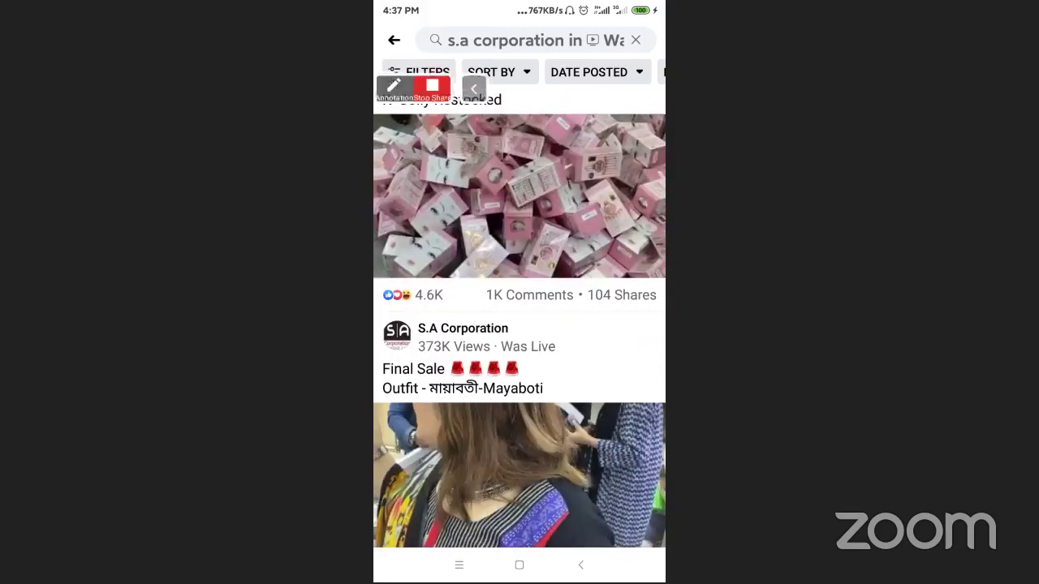
scroll(519, 320, "down", 7)
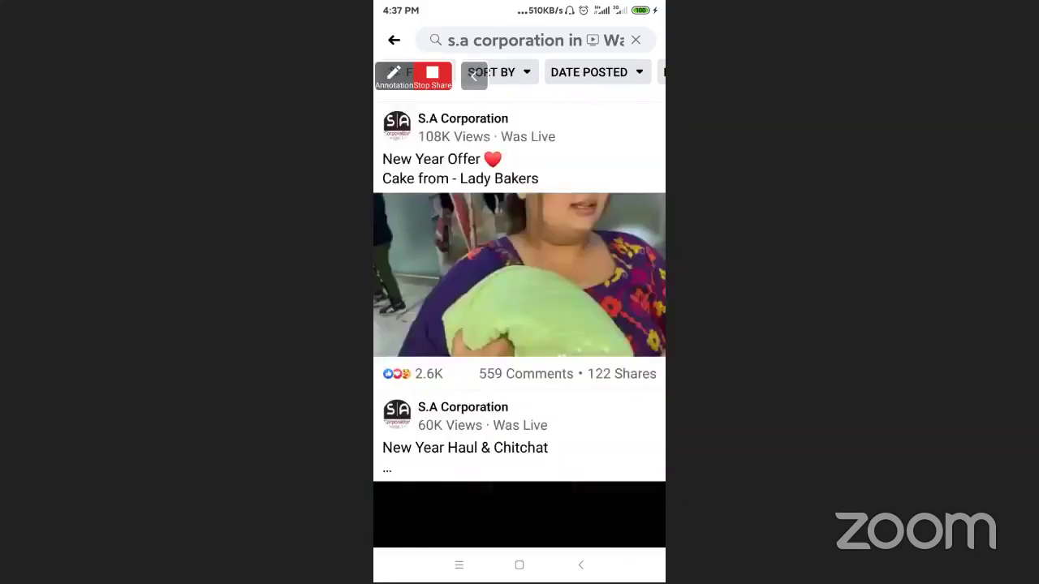
scroll(520, 320, "down", 5)
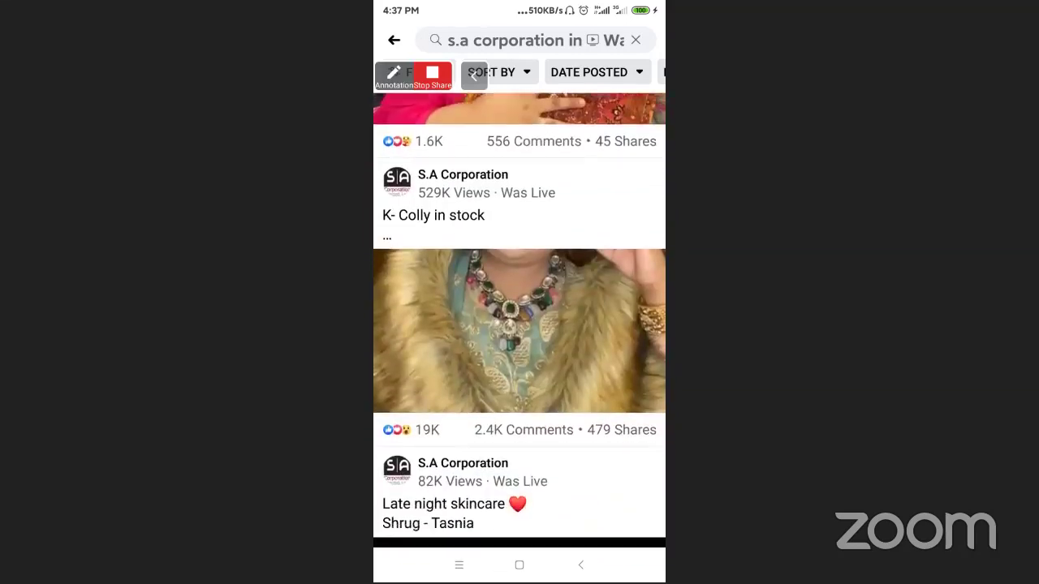
scroll(519, 320, "down", 3)
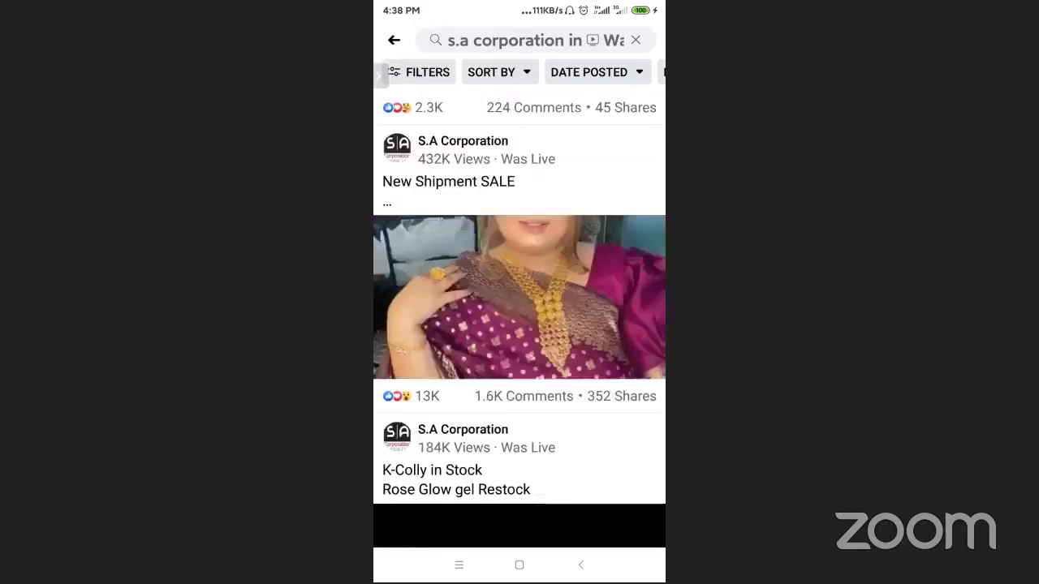
scroll(520, 320, "down", 10)
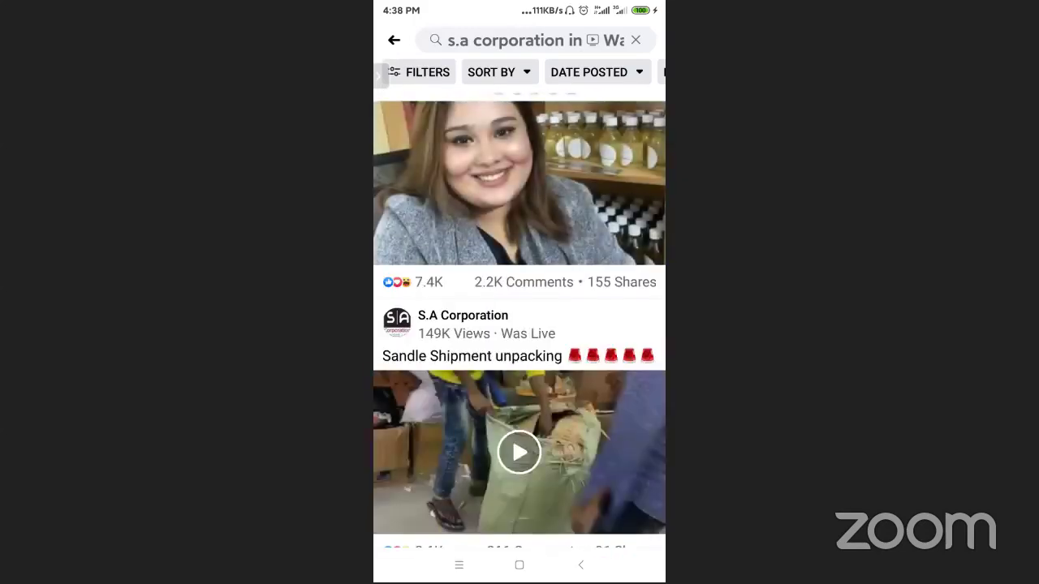
scroll(520, 319, "down", 5)
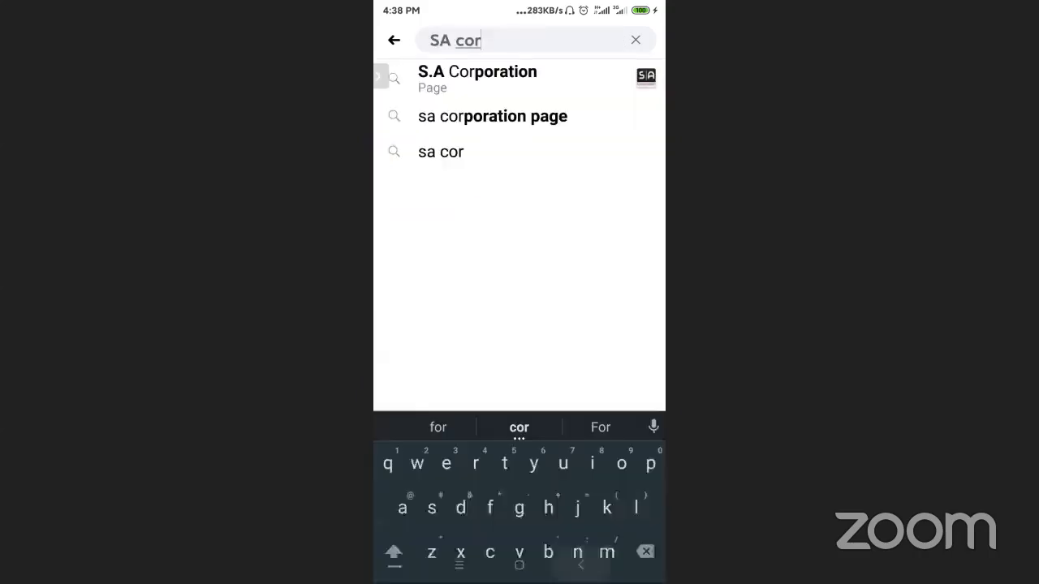
- Leave the Watch search and return to the Watch video feed
left_click(393, 40)
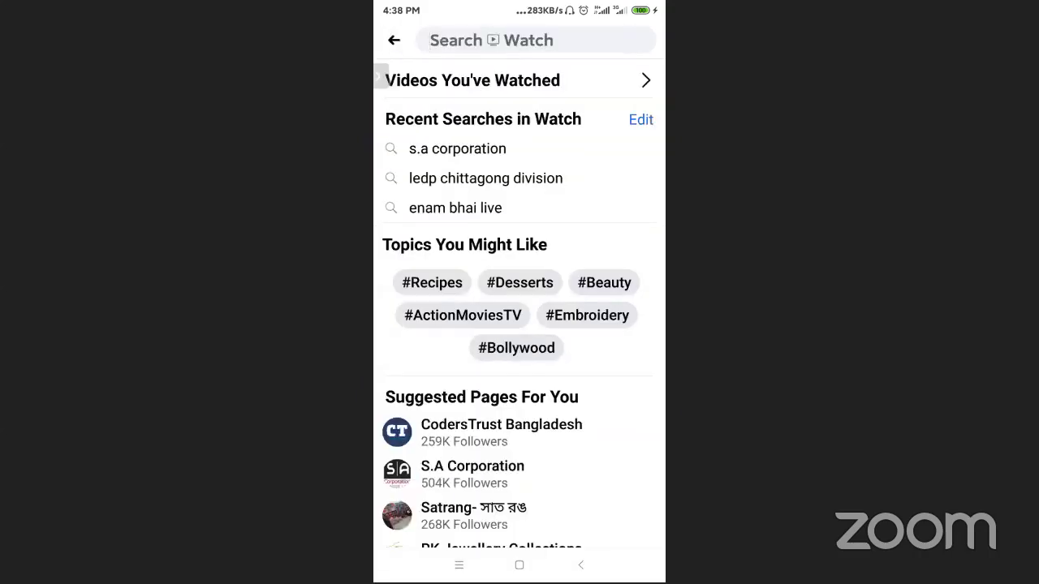
left_click(393, 40)
scroll(519, 320, "down", 2)
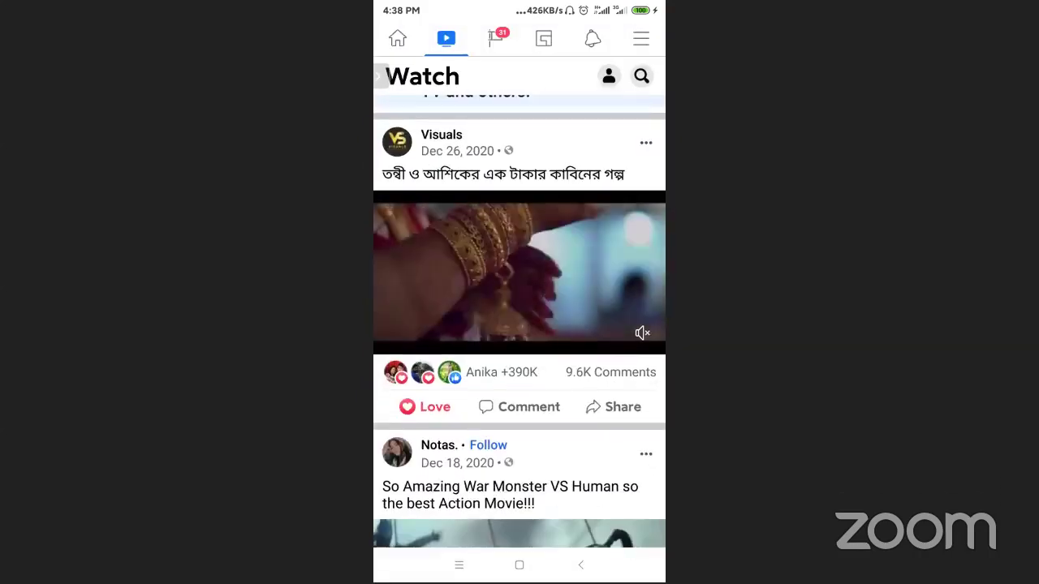
scroll(519, 320, "down", 10)
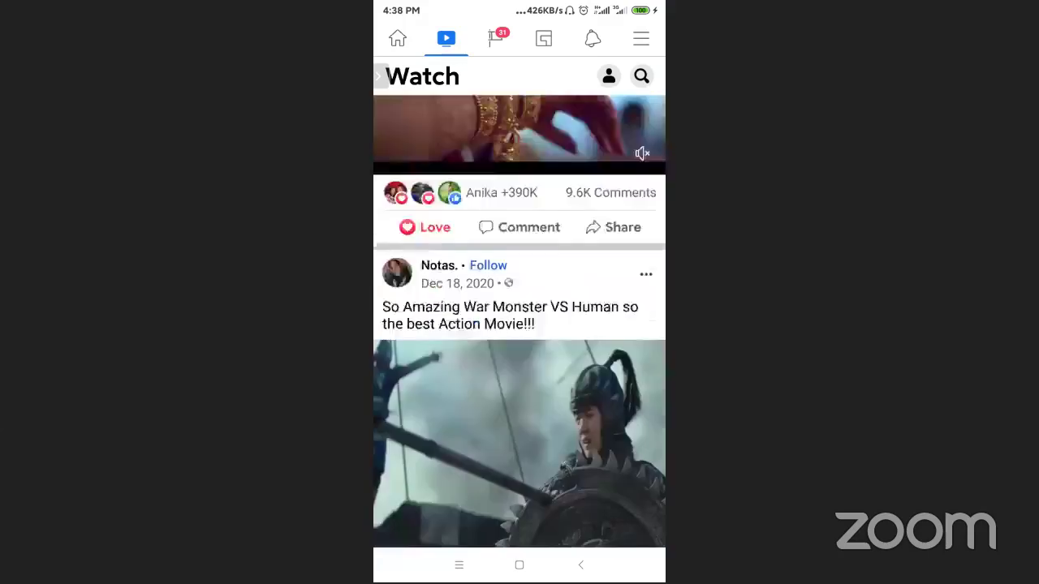
- Switch to the Home feed and scroll down to the Vinay Fashion BD wholesale clothing ad
left_click(398, 38)
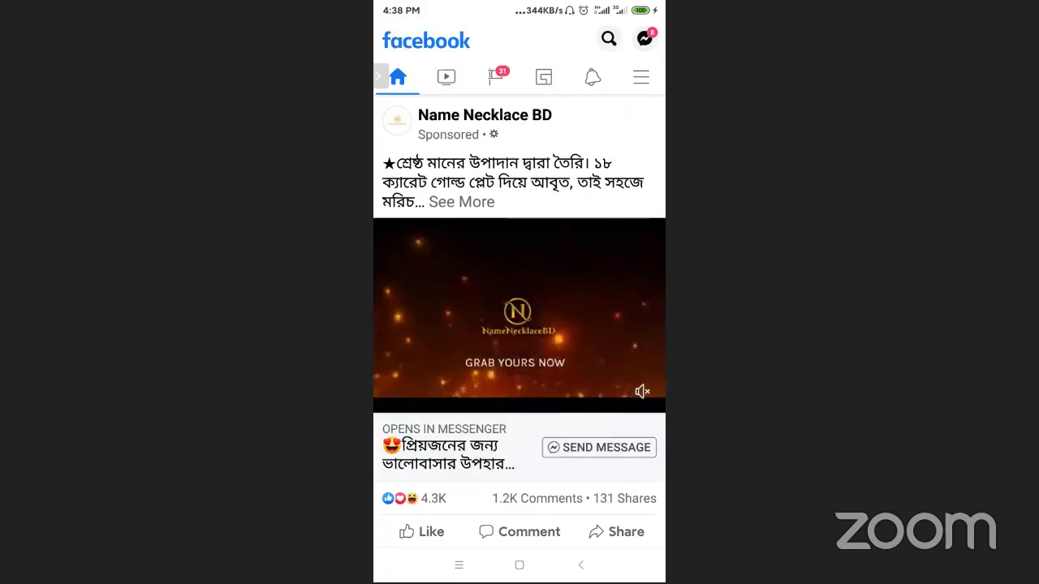
scroll(519, 322, "down", 4)
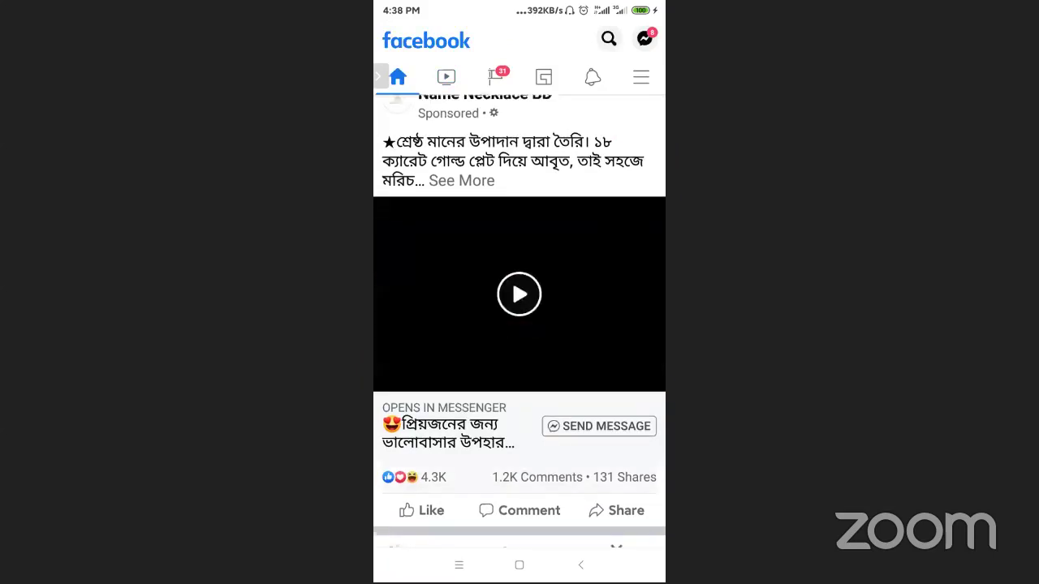
scroll(520, 322, "down", 12)
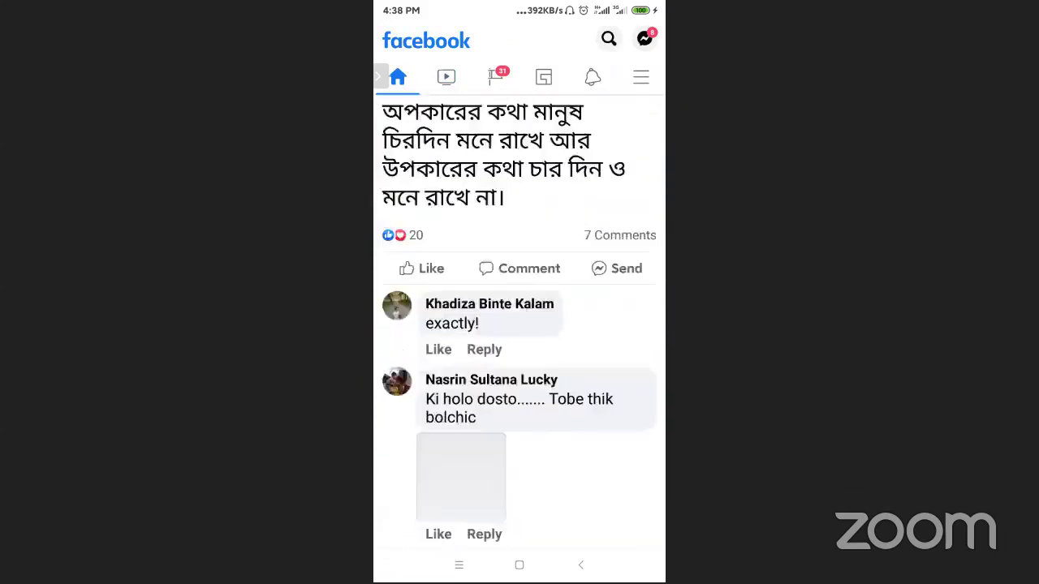
scroll(519, 321, "down", 12)
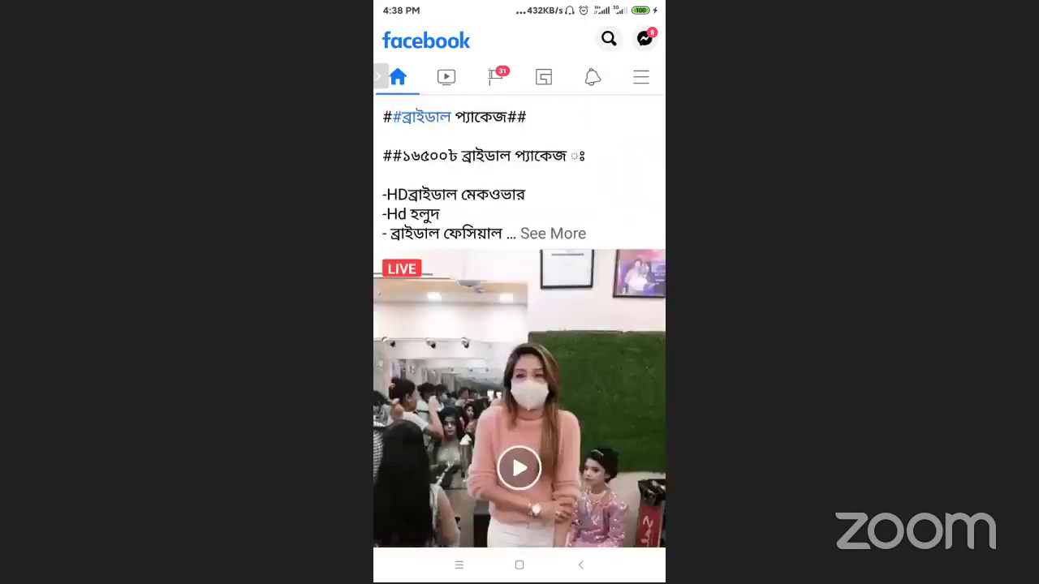
scroll(519, 321, "down", 2)
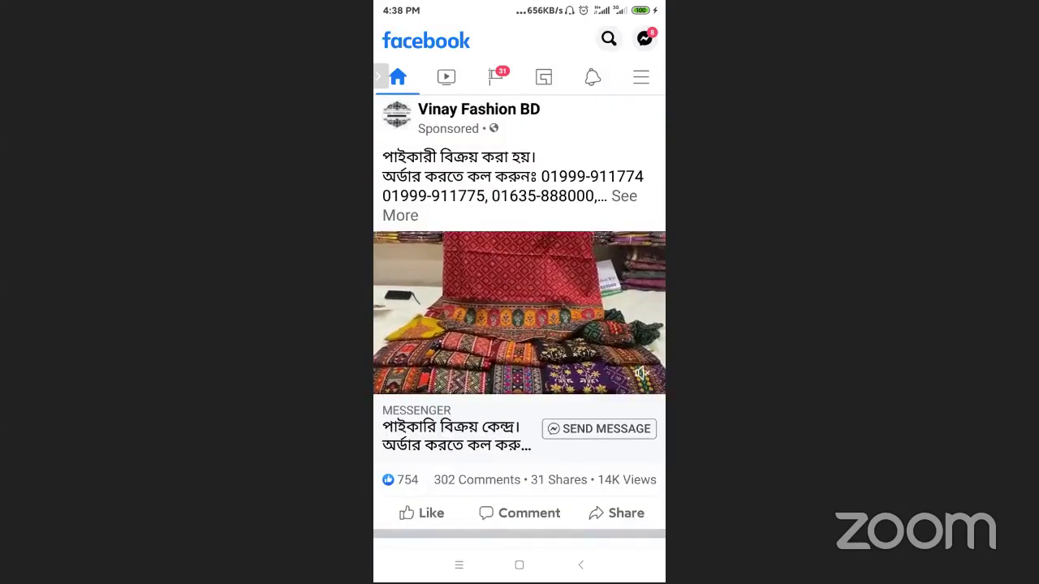
scroll(519, 322, "down", 1)
- Dismiss the Vinay Fashion BD message sheet, expand the ad text, and open its Women's Clothing Store Page
left_click(599, 408)
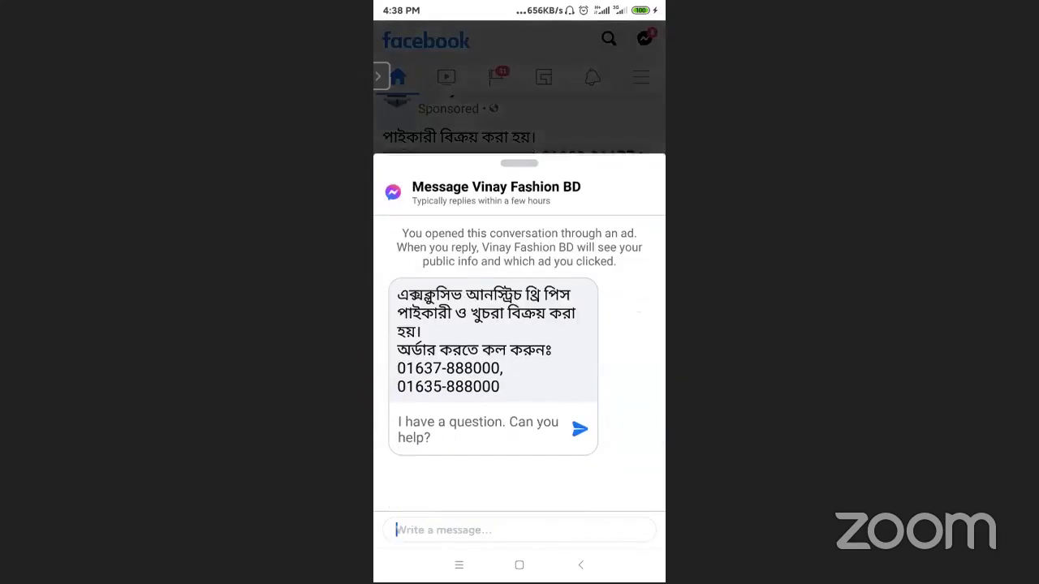
left_click(580, 565)
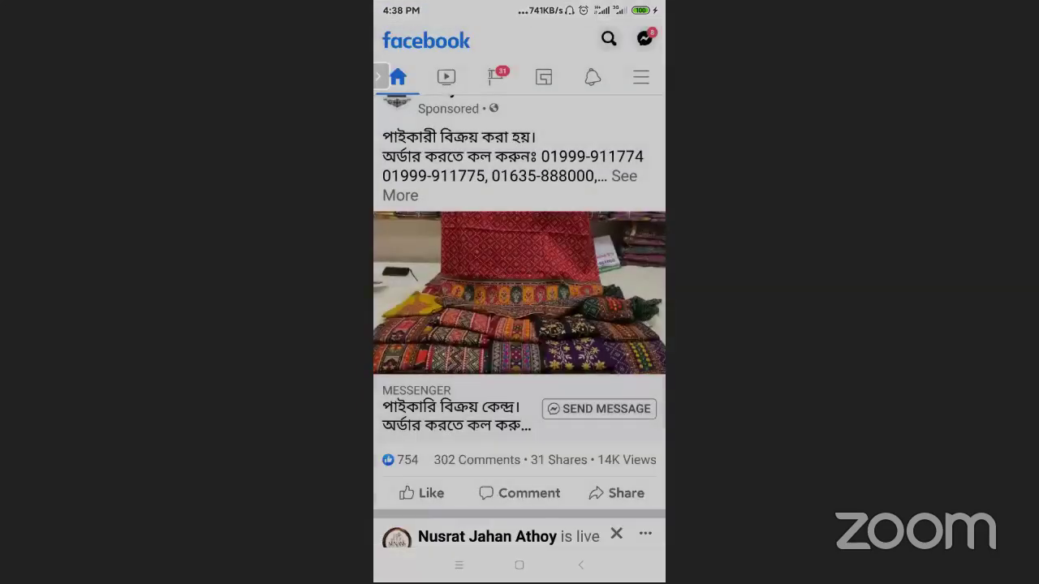
scroll(520, 321, "up", 1)
left_click(624, 176)
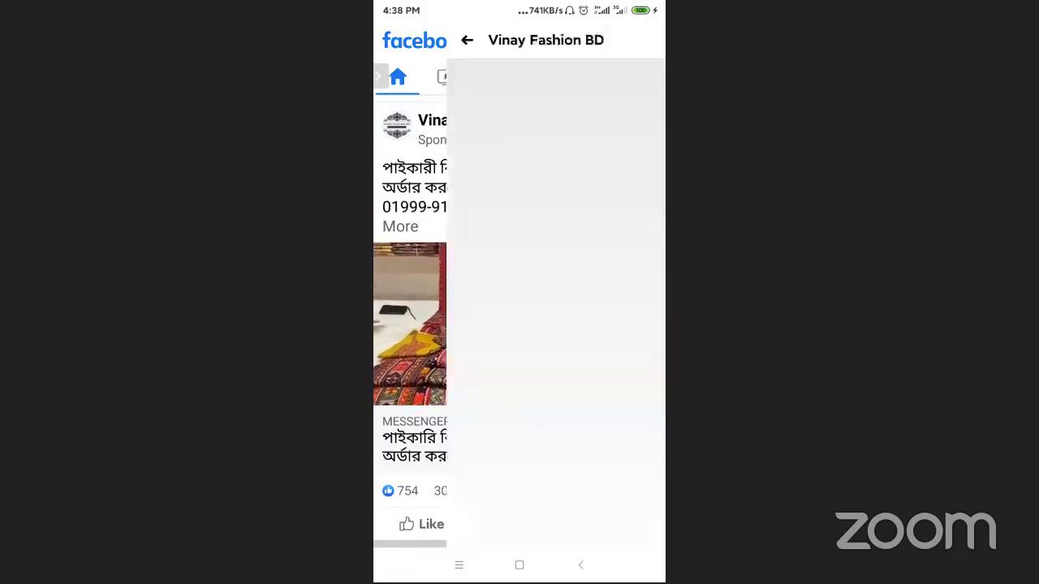
left_click_drag(377, 74, 600, 254)
left_click(478, 82)
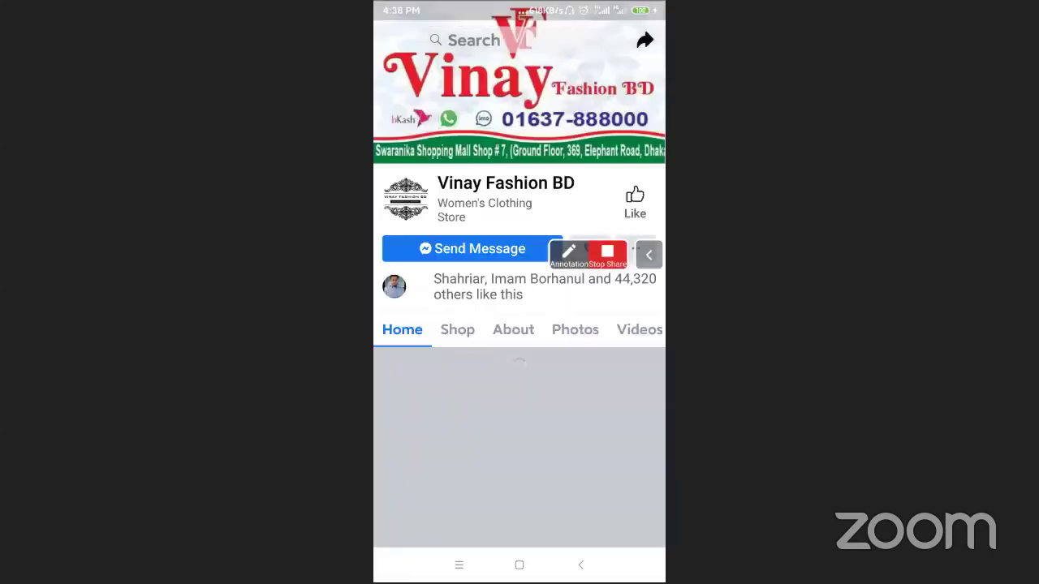
- Scroll through the Vinay Fashion BD page, then go back twice to the home news feed
scroll(520, 365, "down", 10)
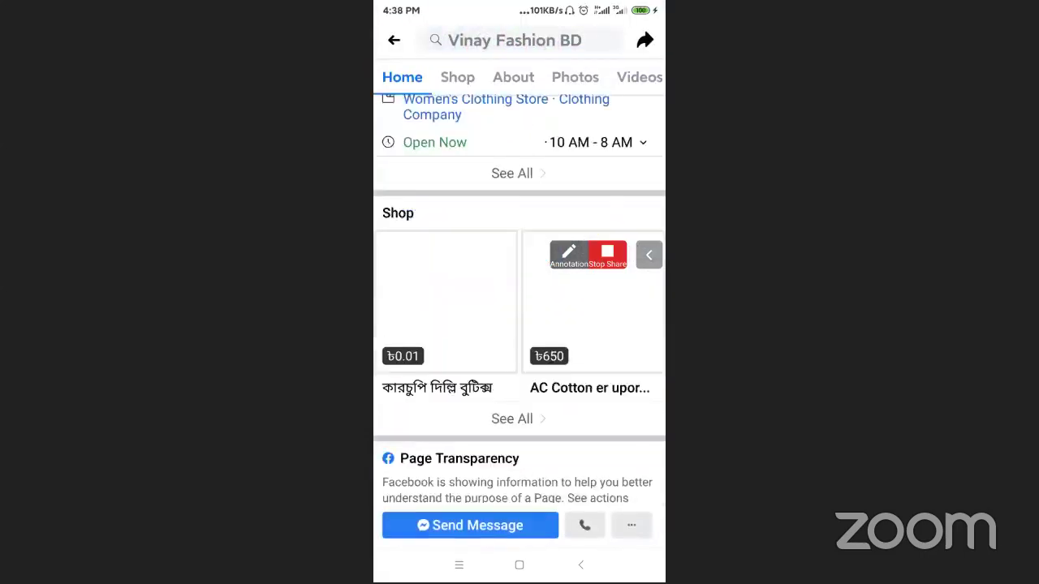
scroll(520, 325, "down", 15)
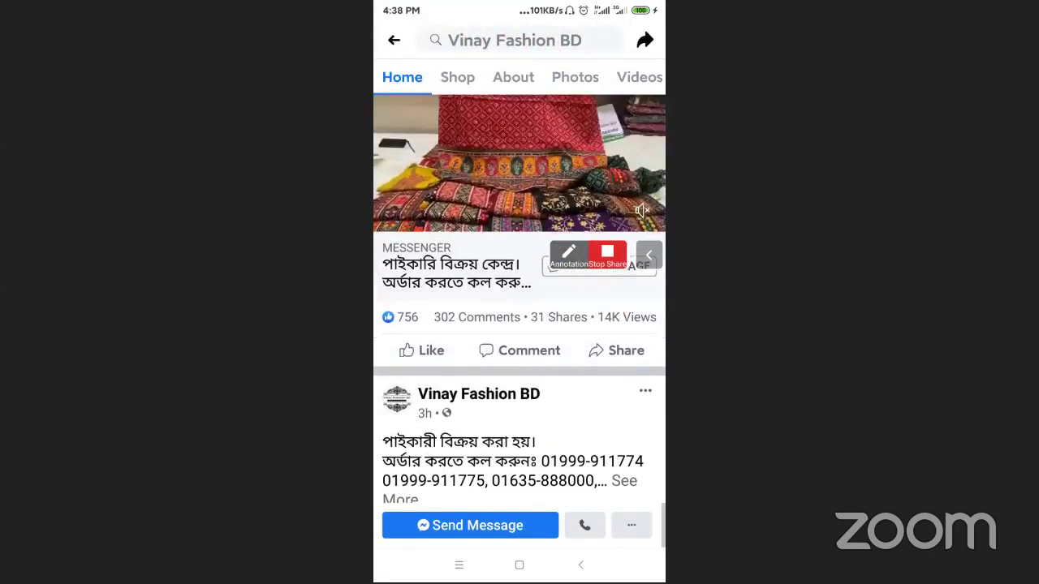
scroll(519, 325, "up", 2)
scroll(519, 324, "down", 3)
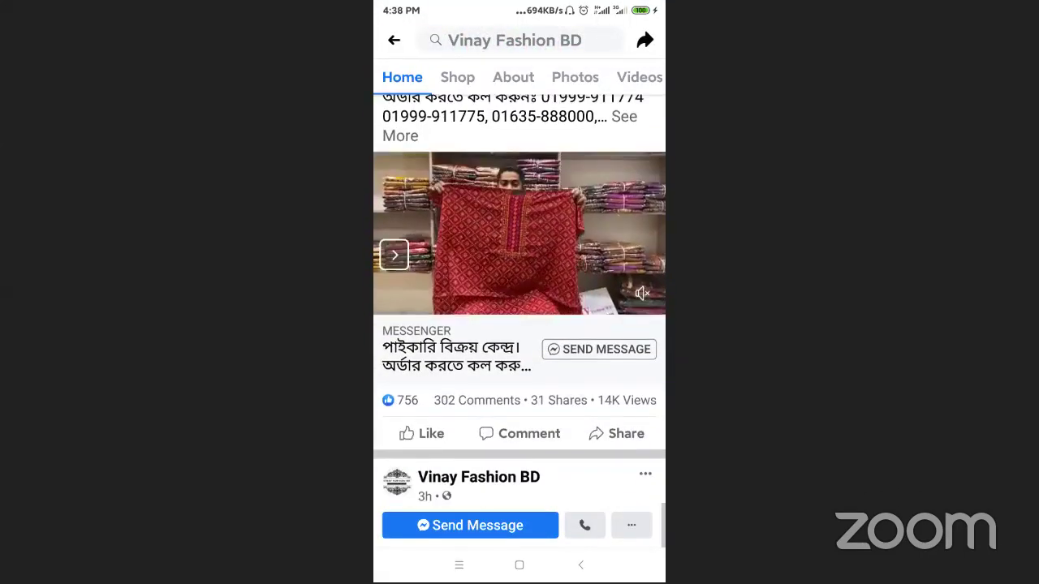
scroll(519, 325, "down", 2)
scroll(519, 325, "up", 1)
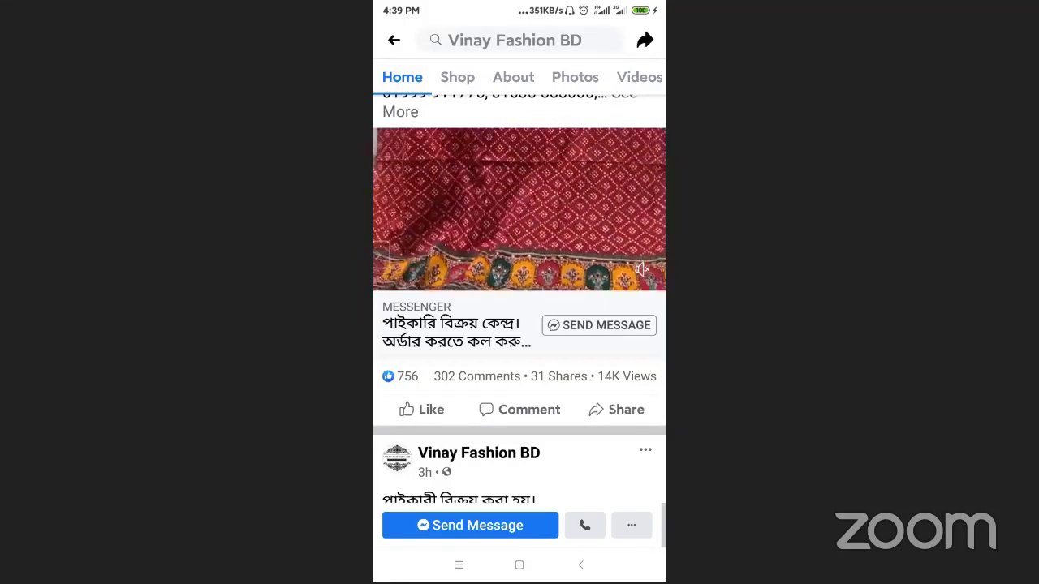
scroll(520, 301, "up", 1)
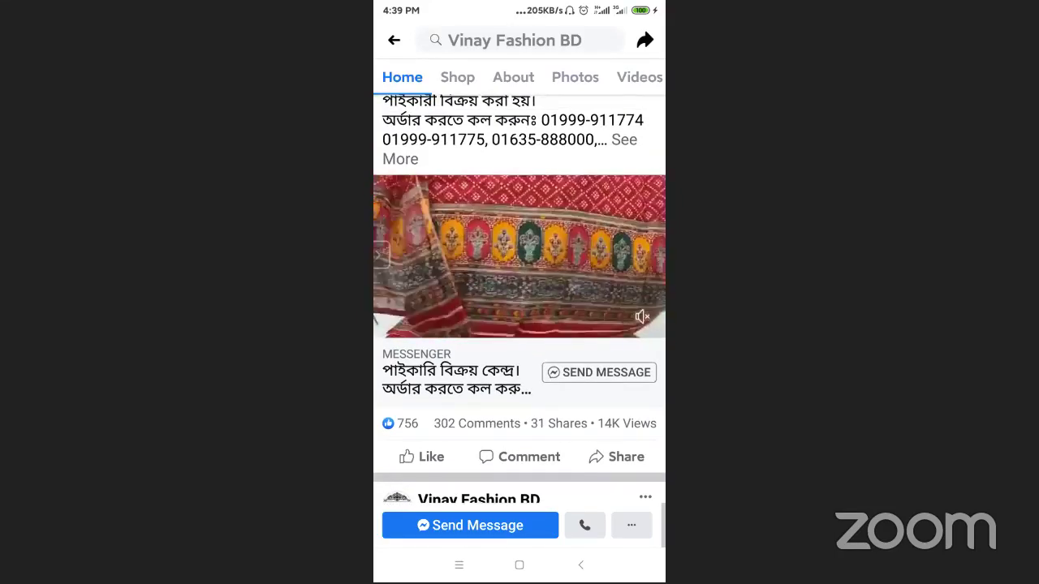
left_click(394, 39)
scroll(519, 300, "down", 5)
left_click(394, 40)
scroll(520, 324, "down", 5)
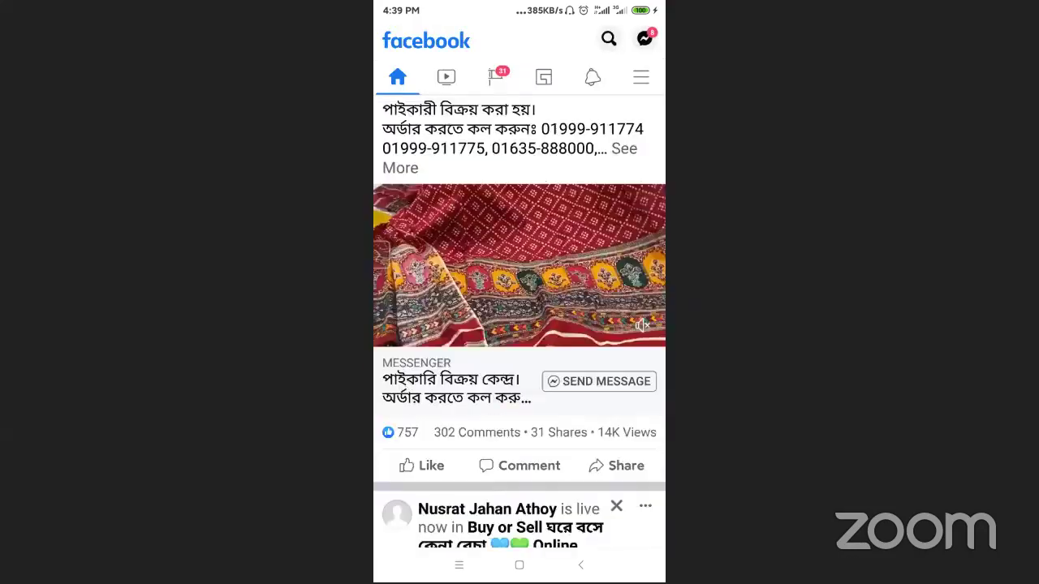
scroll(520, 325, "down", 5)
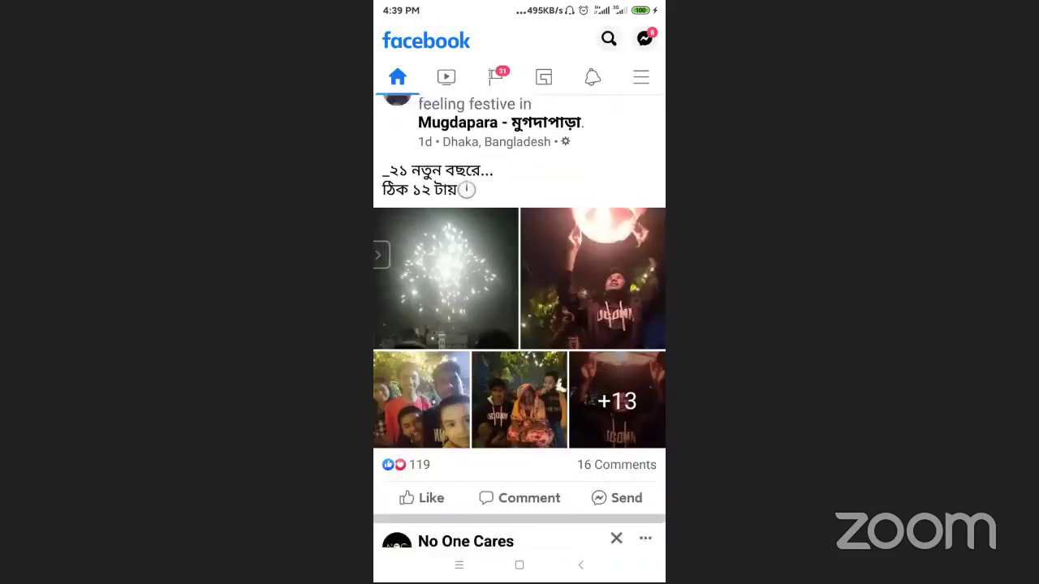
scroll(520, 325, "up", 1)
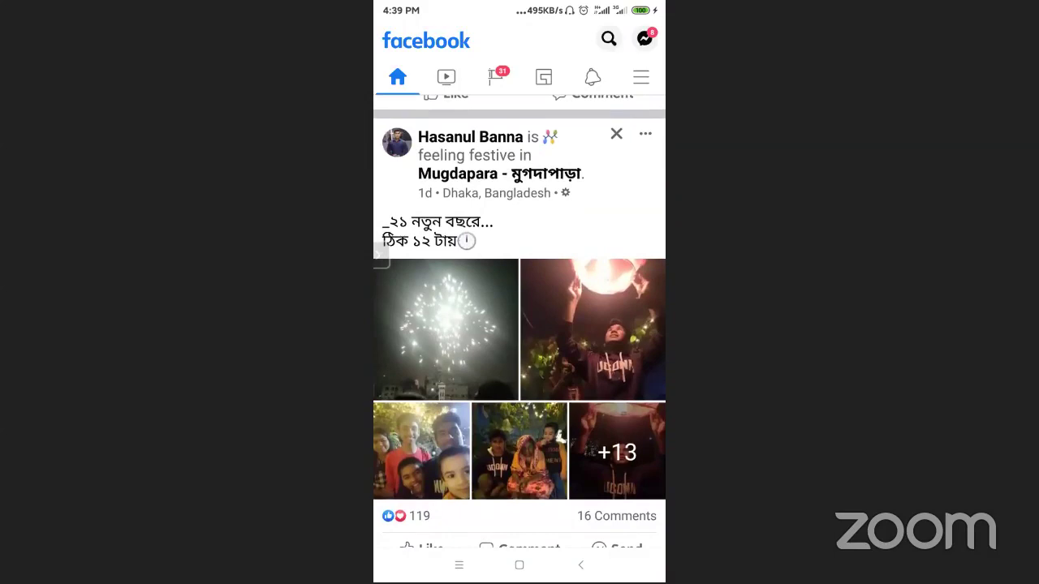
scroll(519, 325, "down", 5)
scroll(519, 325, "down", 4)
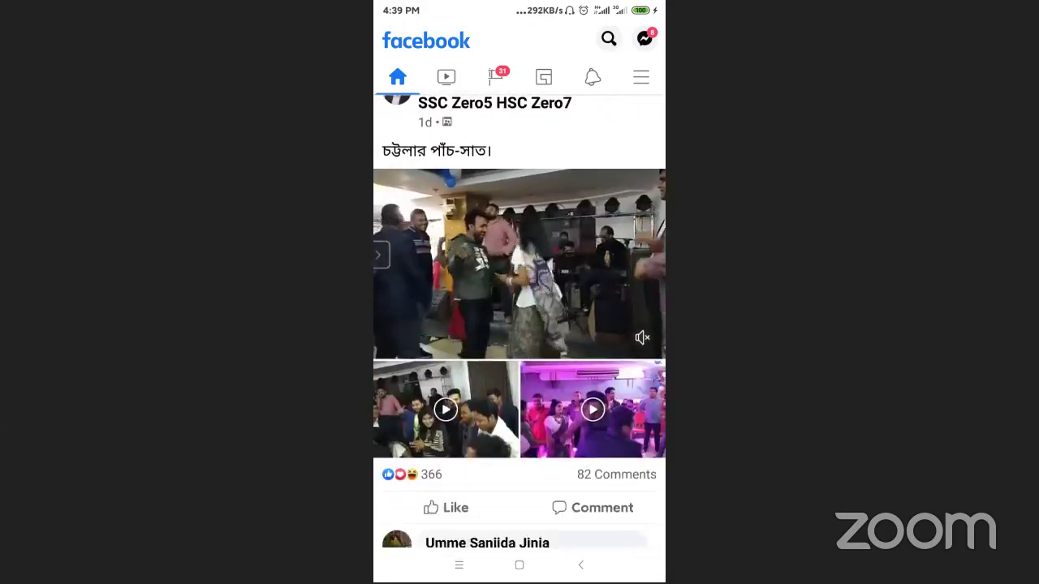
scroll(519, 324, "up", 1)
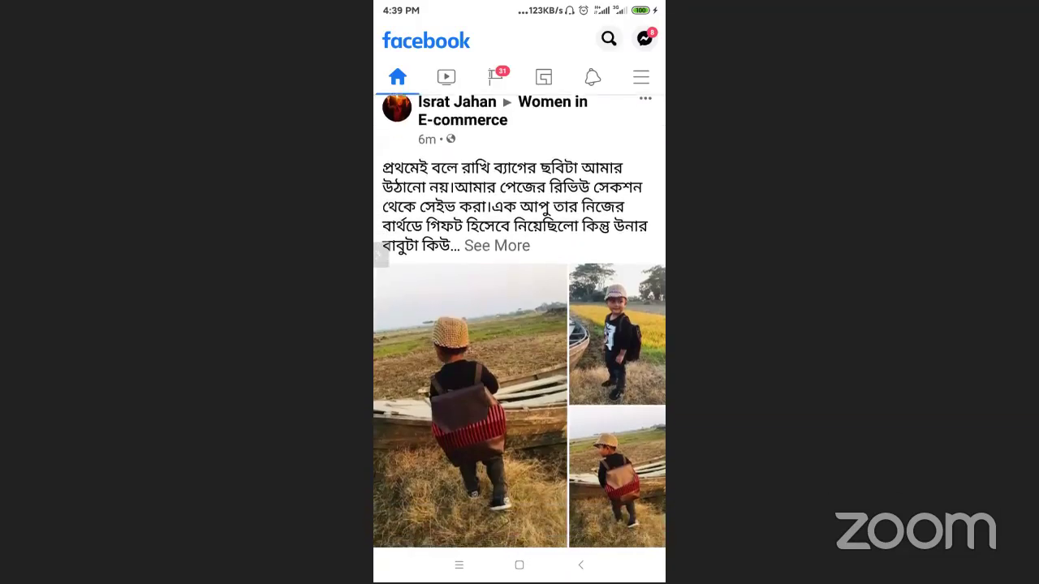
scroll(519, 325, "down", 5)
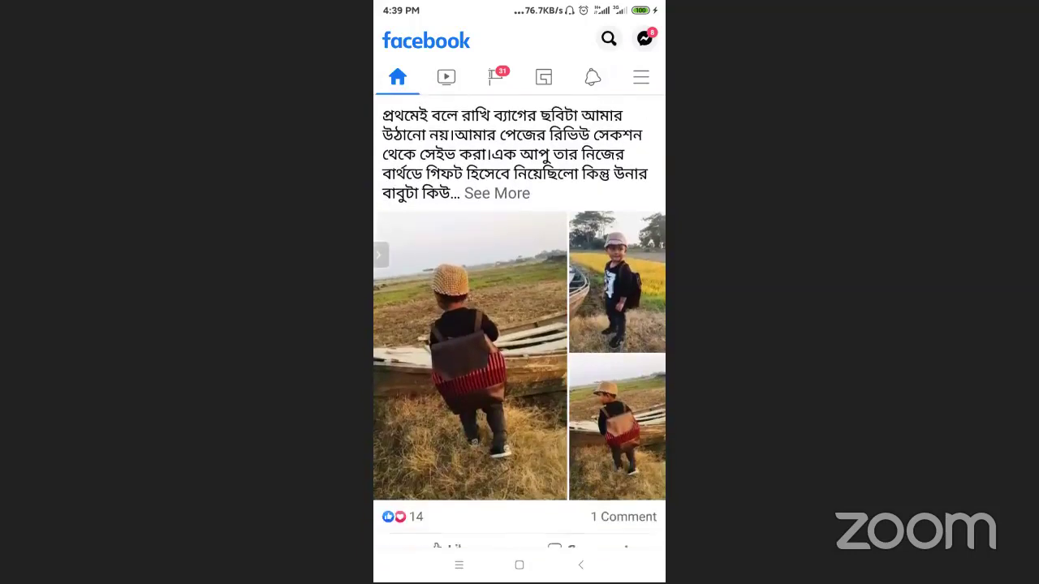
scroll(519, 325, "down", 1)
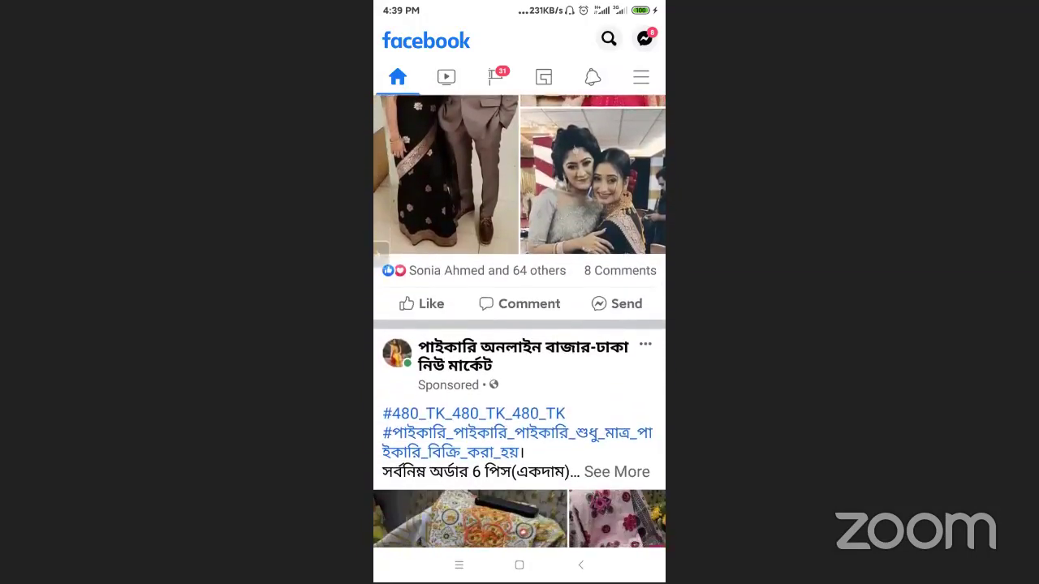
scroll(520, 325, "down", 1)
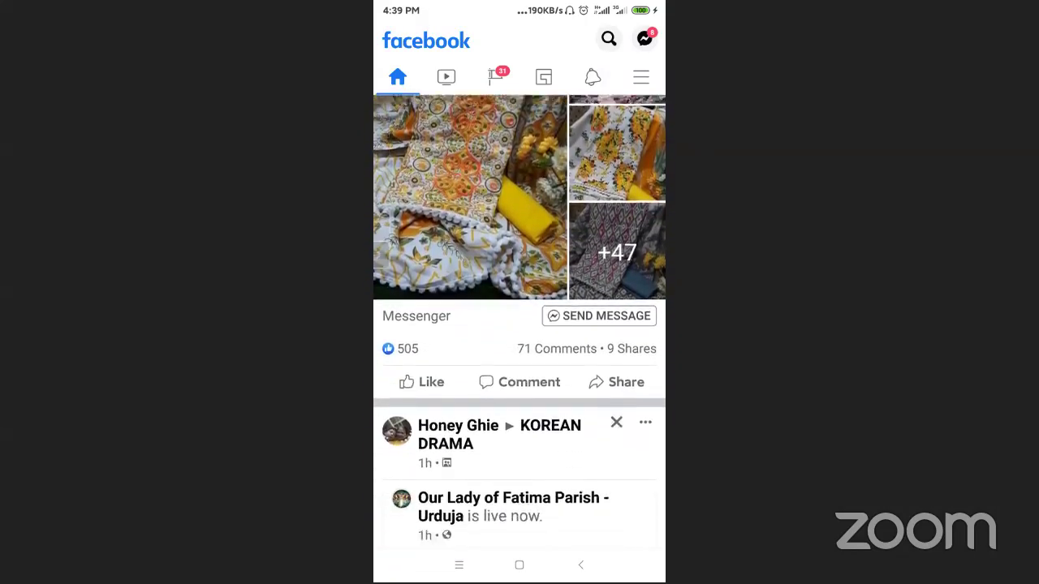
scroll(519, 325, "down", 4)
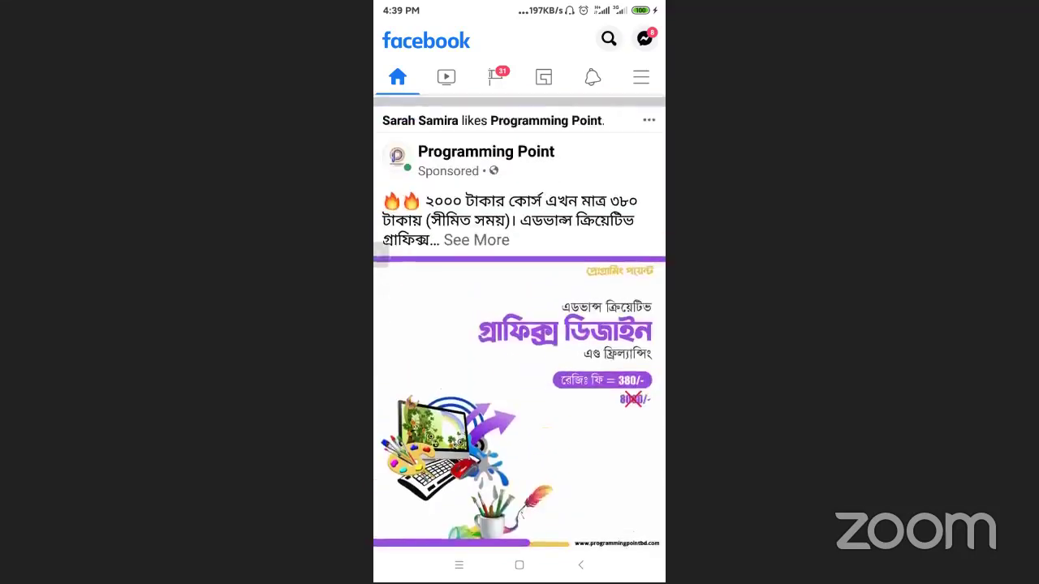
scroll(519, 325, "up", 2)
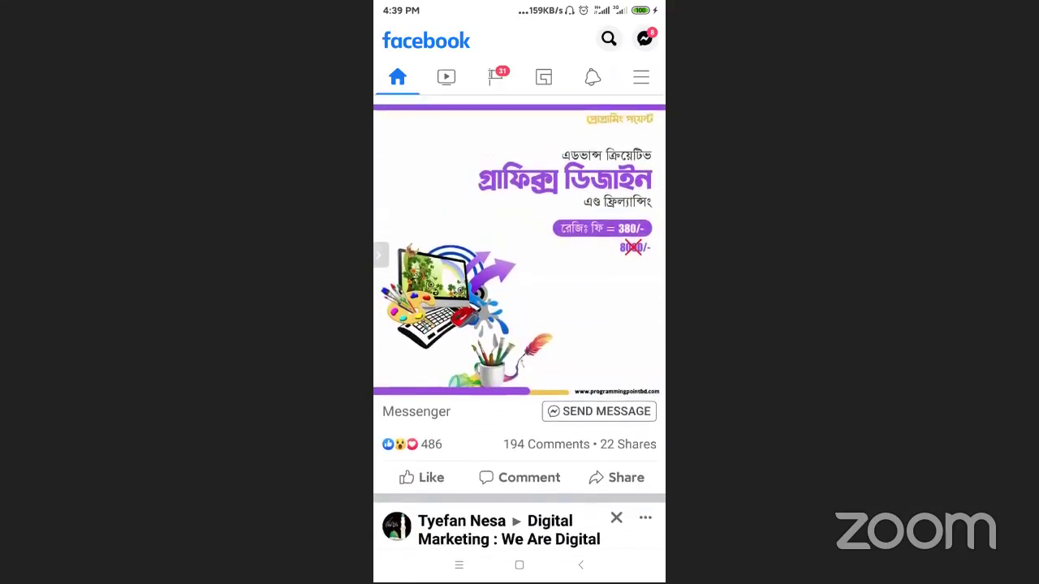
scroll(519, 325, "up", 2)
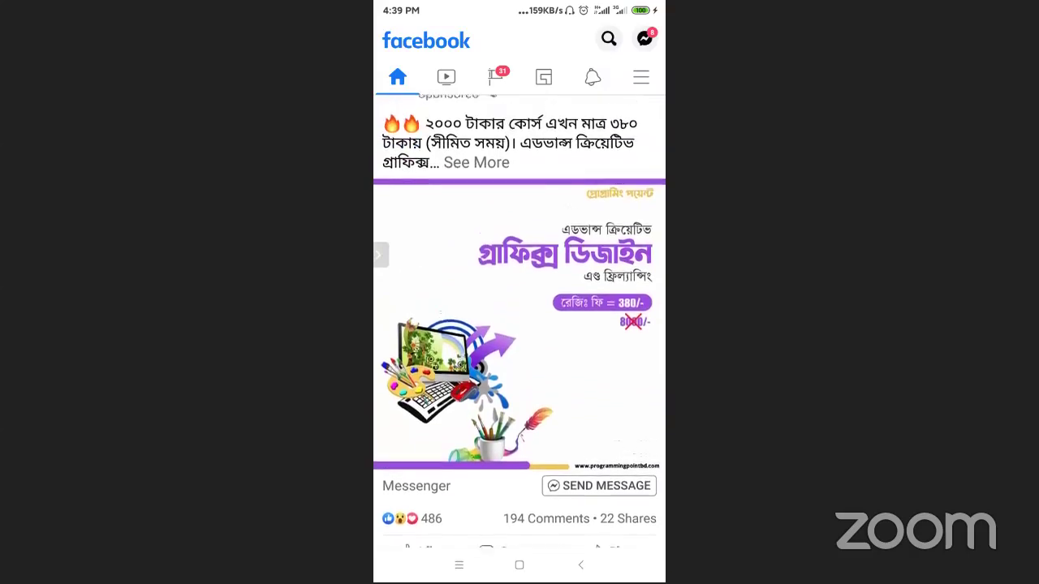
scroll(519, 324, "up", 2)
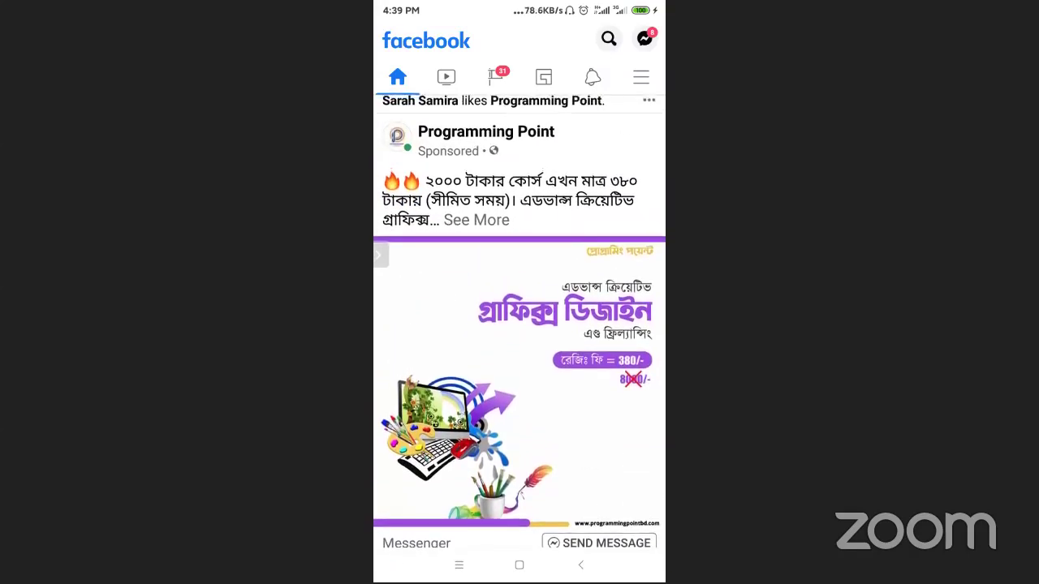
scroll(519, 325, "down", 2)
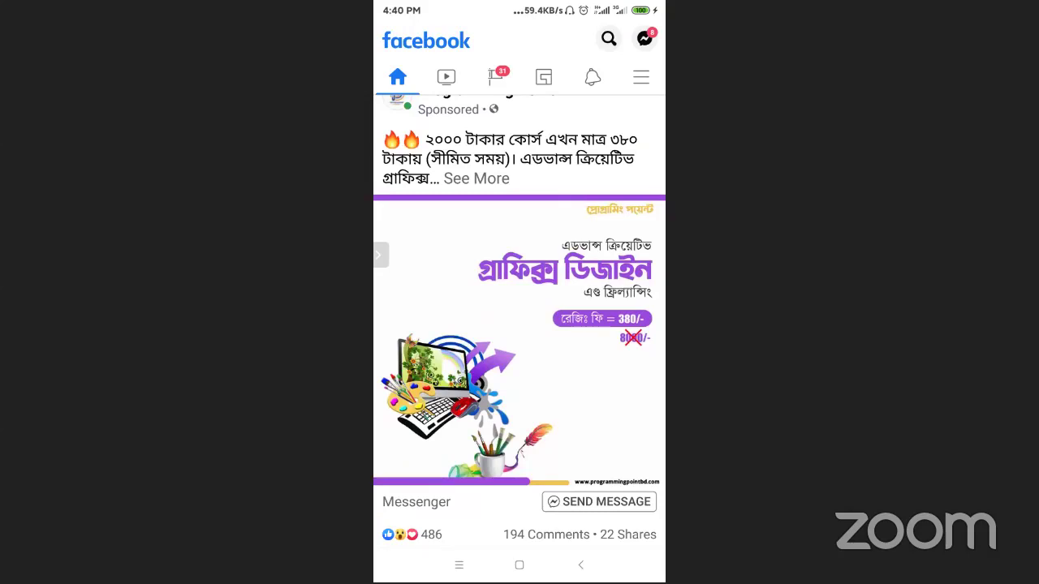
scroll(519, 325, "down", 2)
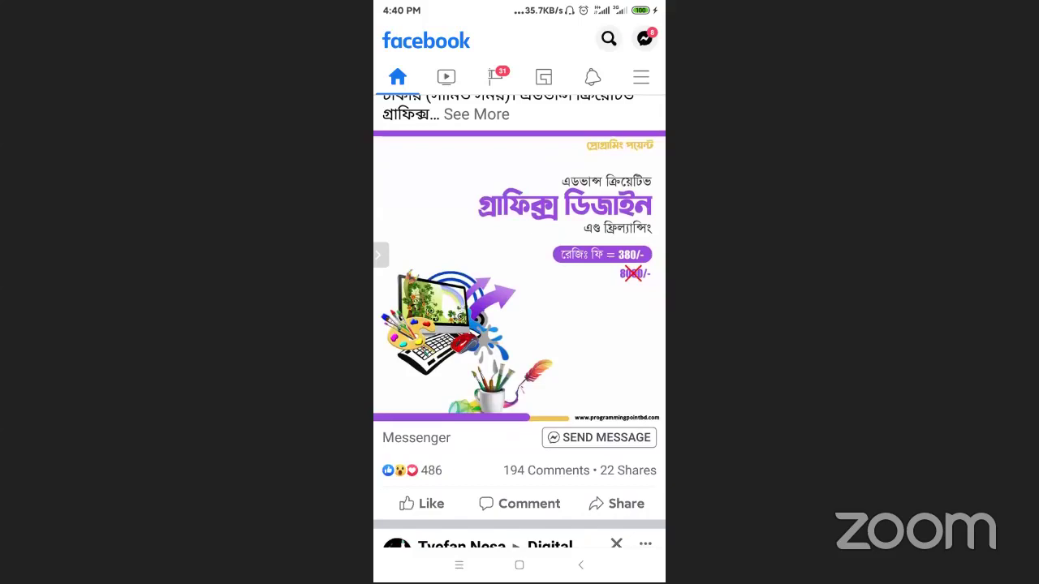
scroll(520, 325, "up", 2)
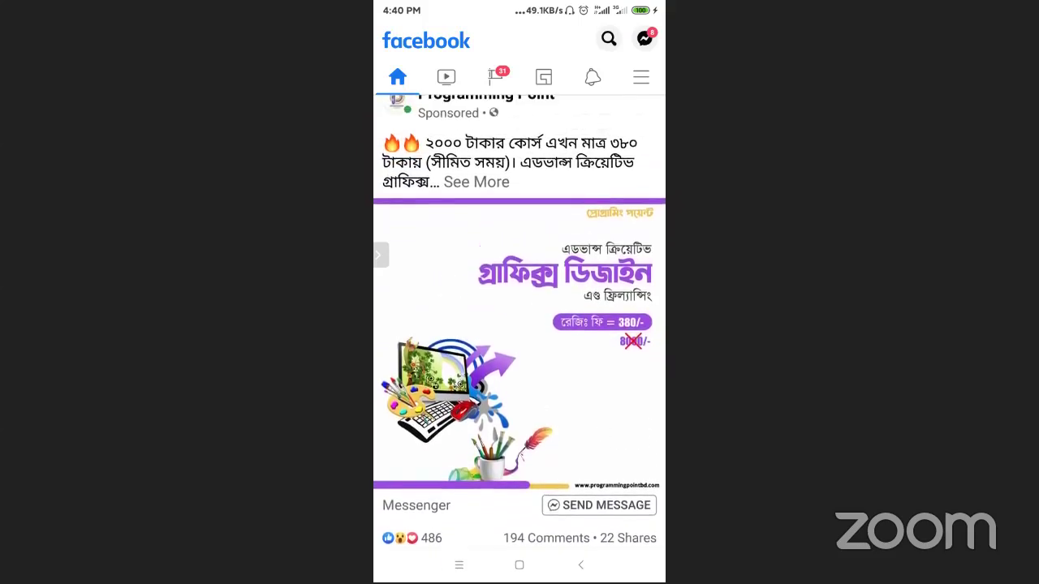
scroll(519, 325, "down", 10)
scroll(519, 325, "down", 15)
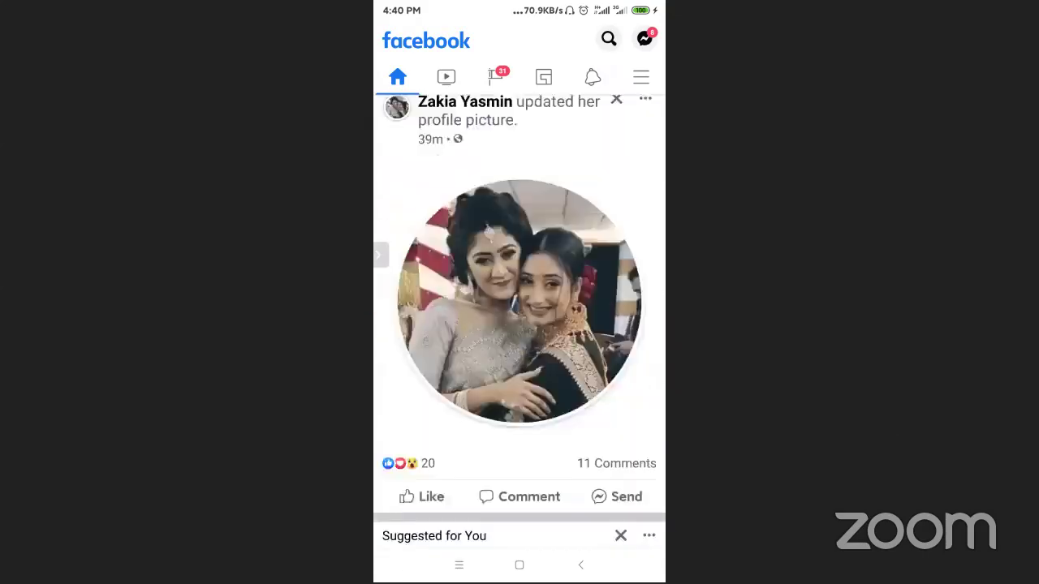
scroll(520, 325, "down", 9)
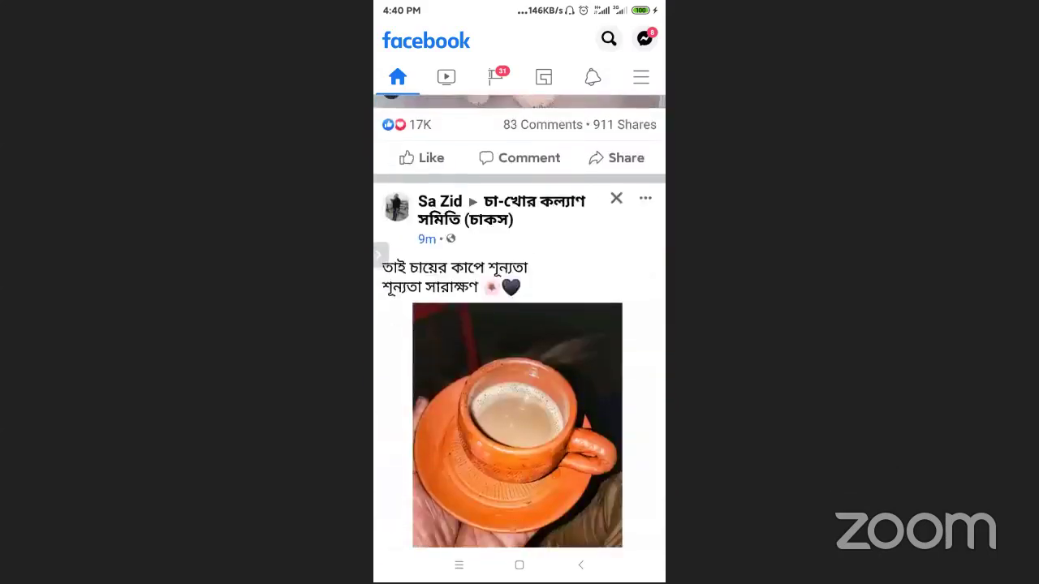
scroll(519, 324, "down", 1)
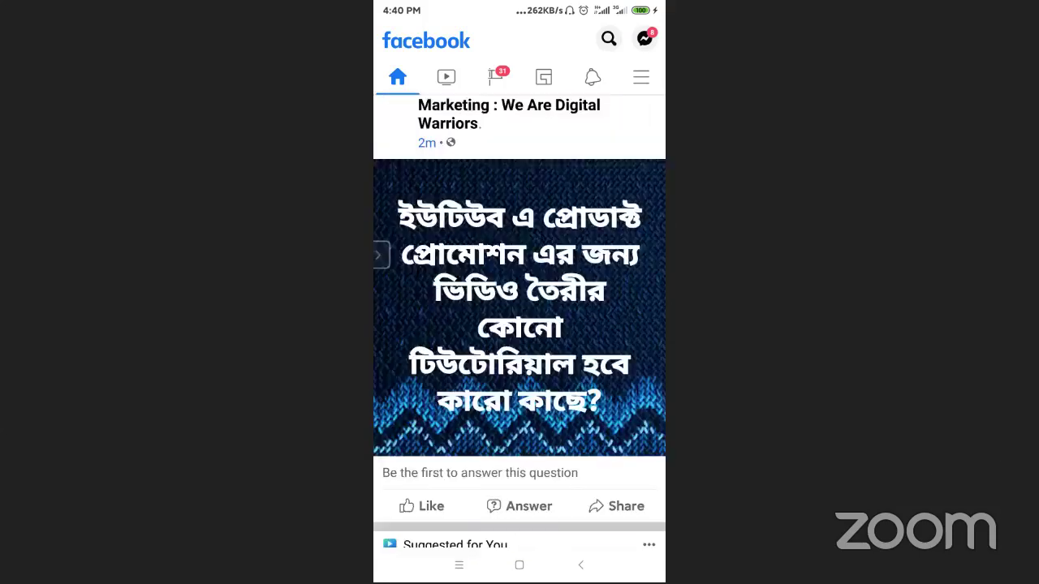
scroll(519, 325, "down", 10)
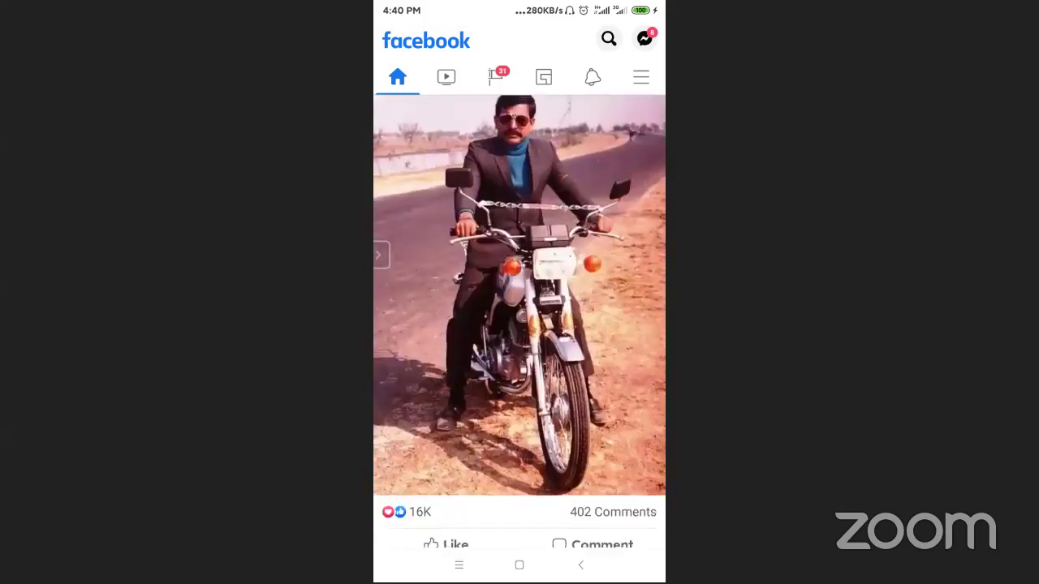
scroll(519, 388, "up", 1)
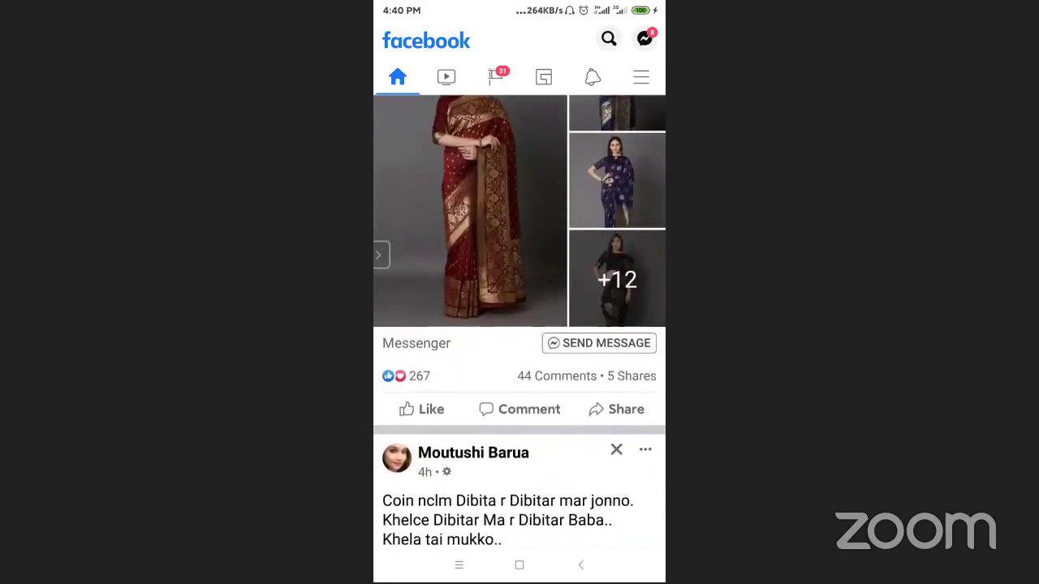
scroll(519, 325, "down", 1)
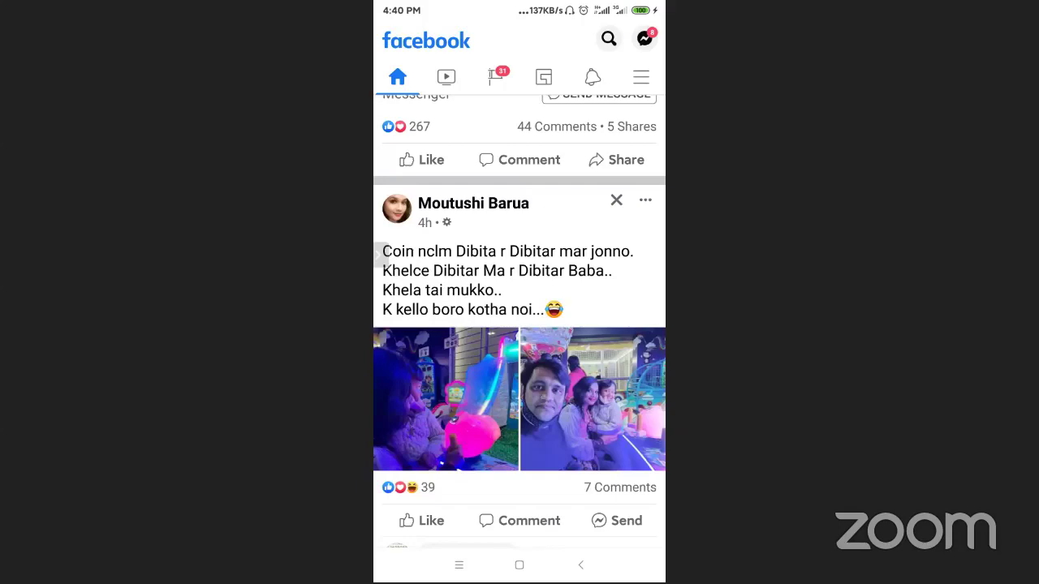
scroll(519, 325, "down", 10)
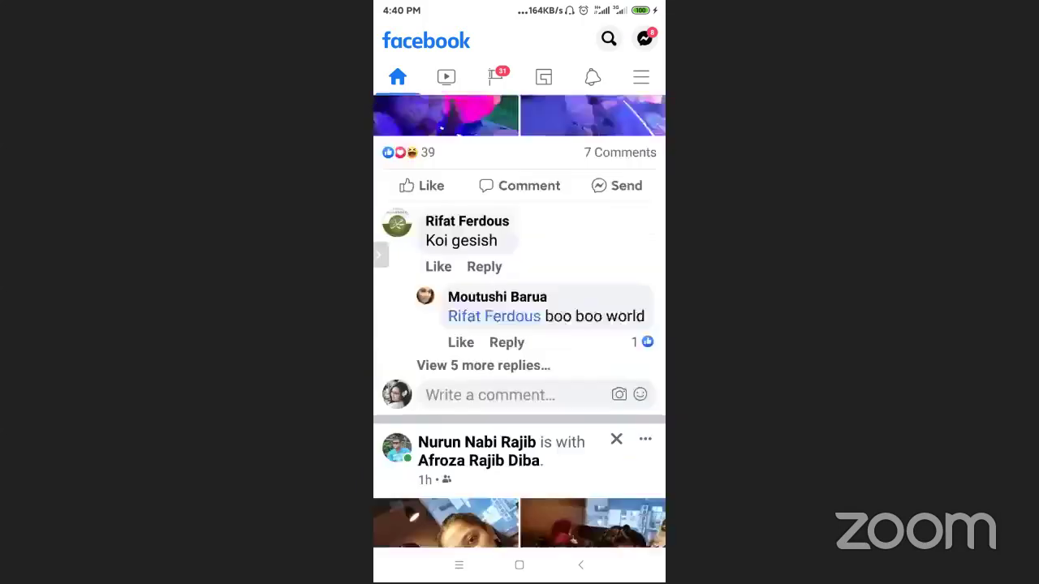
scroll(519, 325, "down", 8)
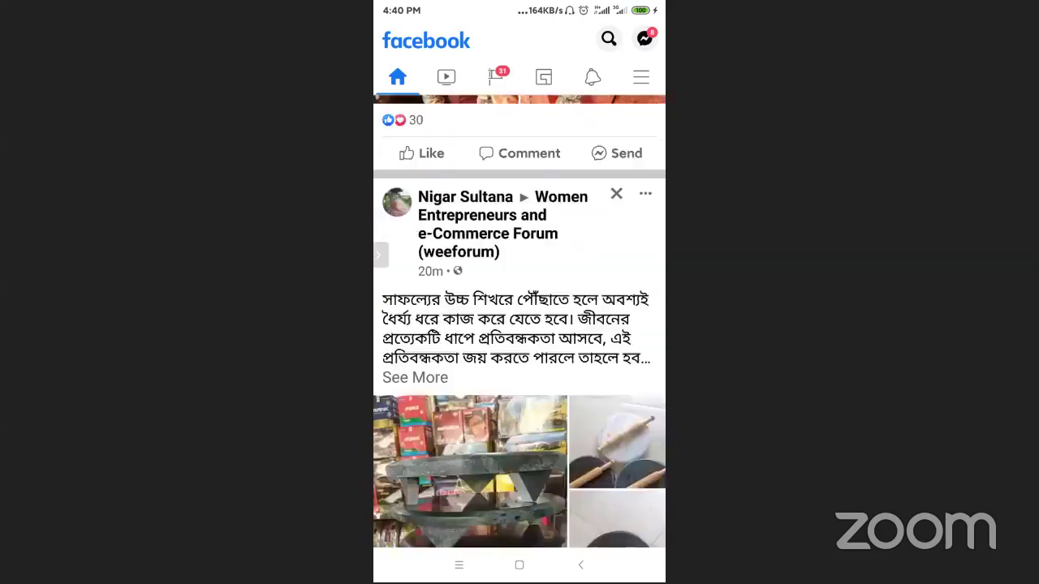
scroll(519, 324, "down", 15)
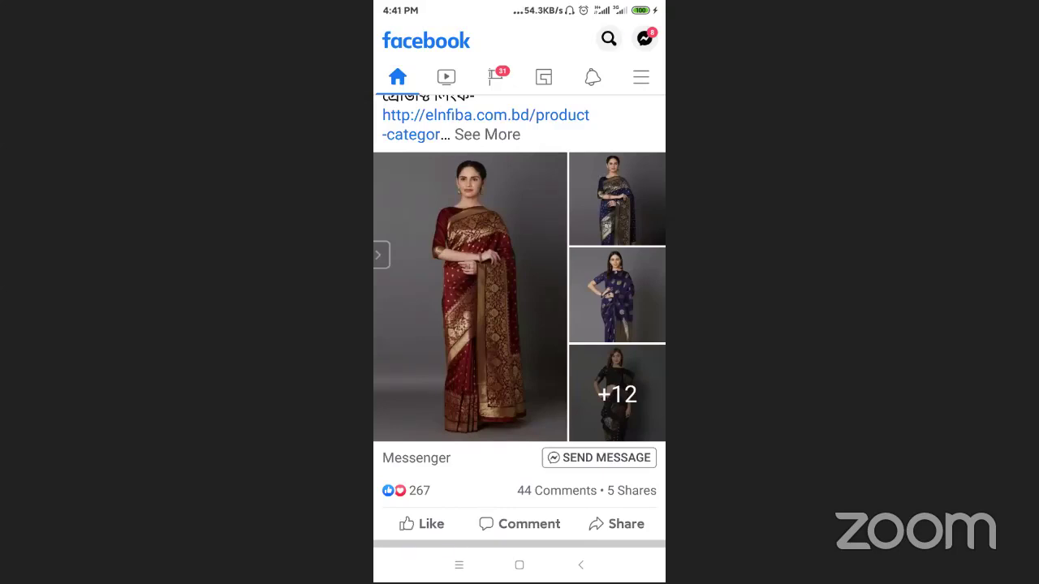
- Scroll the feed past the friend's photo and Padma Bridge posts to the BostroKar 'Original Indian suites' ad
scroll(520, 322, "down", 5)
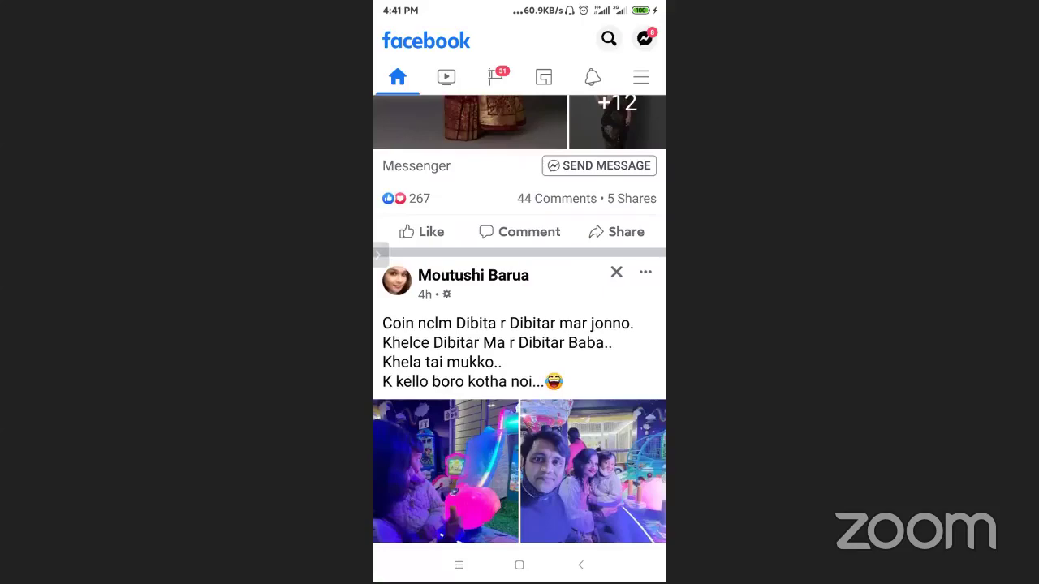
scroll(519, 319, "down", 10)
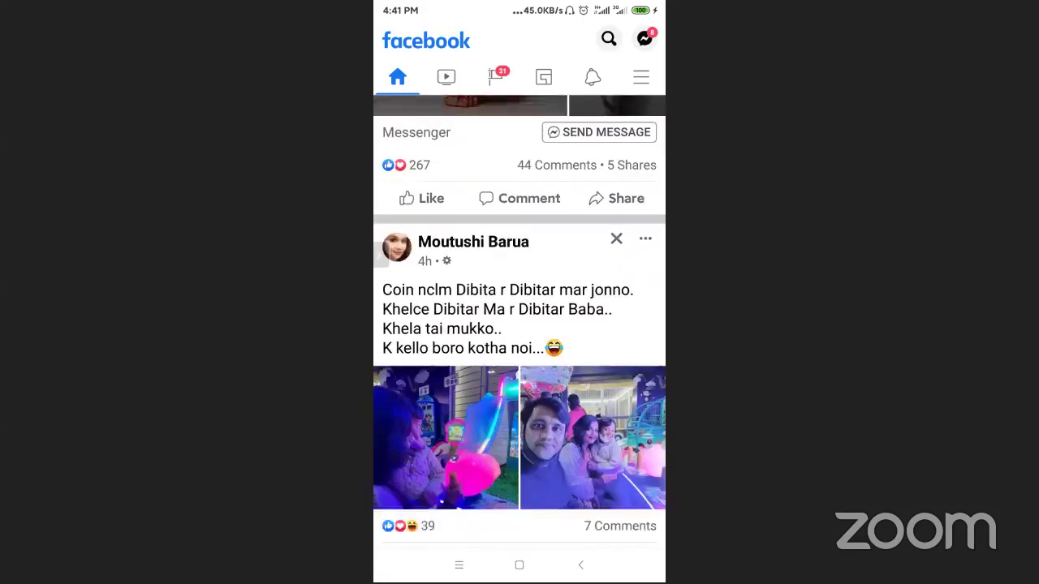
scroll(520, 325, "down", 15)
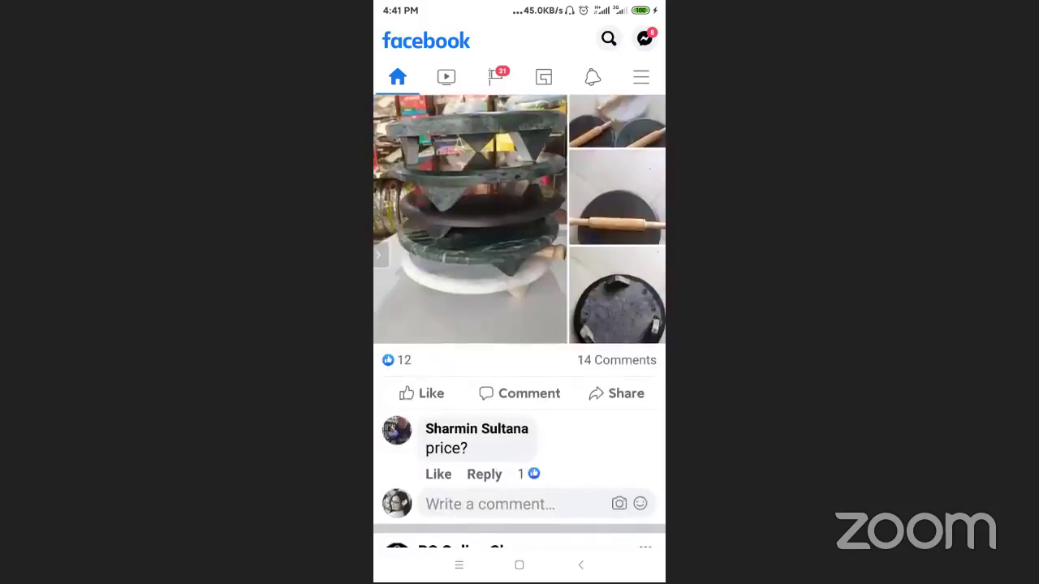
scroll(519, 321, "down", 10)
scroll(519, 322, "up", 3)
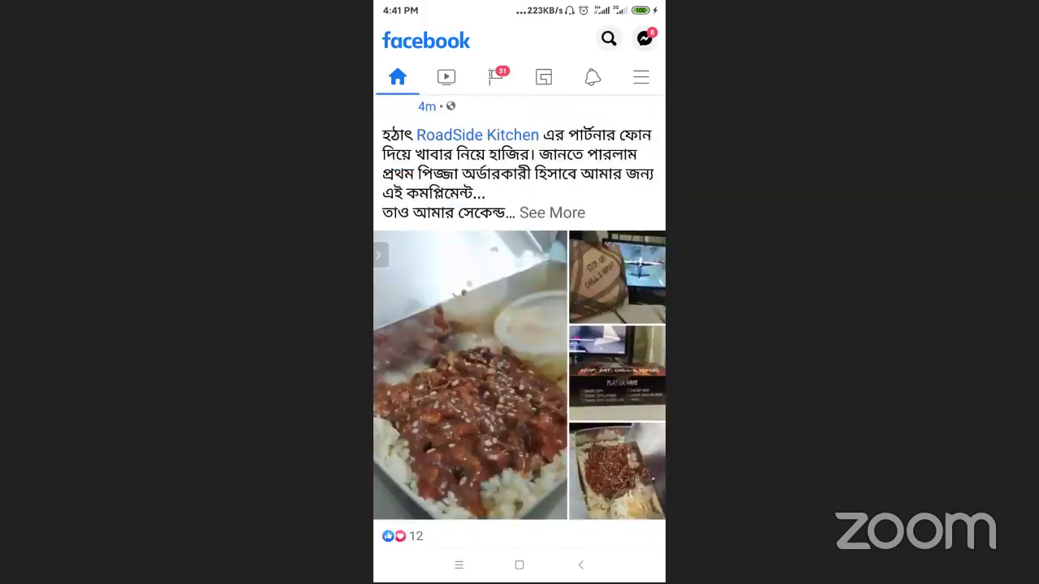
scroll(519, 321, "down", 2)
scroll(520, 321, "down", 15)
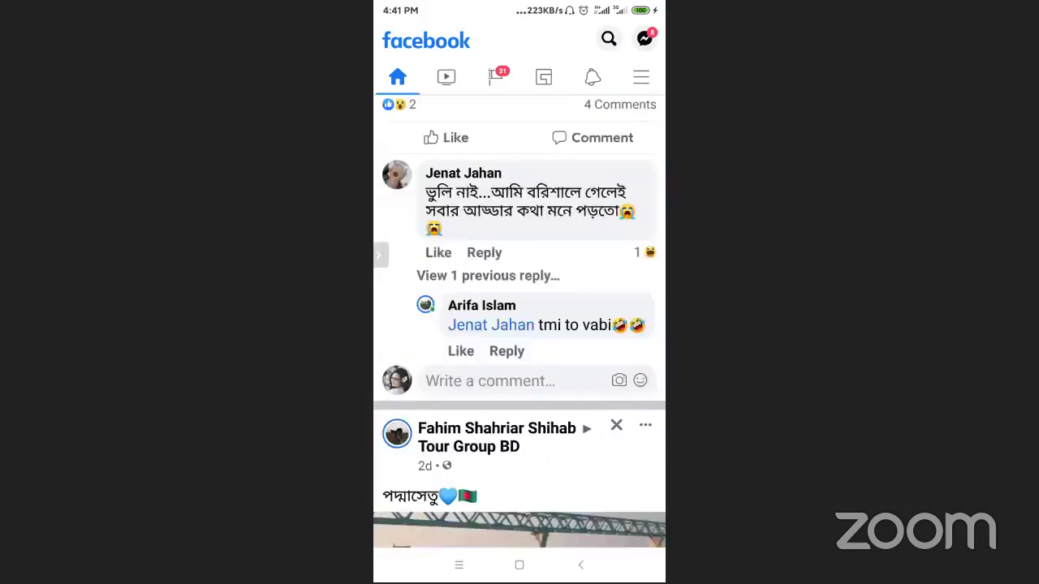
scroll(519, 321, "down", 8)
scroll(520, 322, "up", 1)
scroll(519, 321, "down", 1)
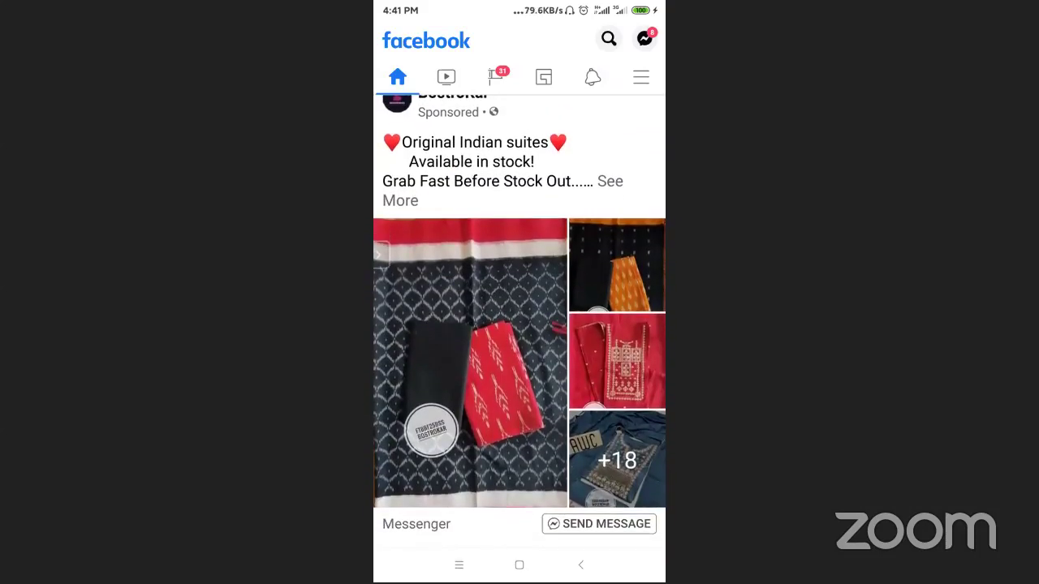
- Like the BostroKar suits ad so it reads 'You and 106 others', then keep scrolling the feed
scroll(519, 322, "down", 2)
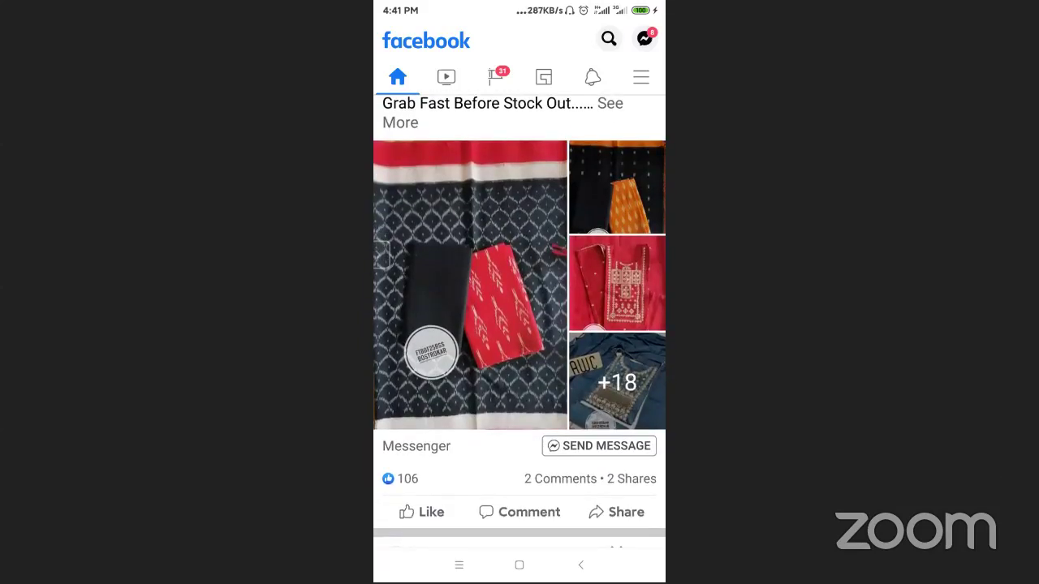
left_click(421, 512)
scroll(520, 322, "up", 3)
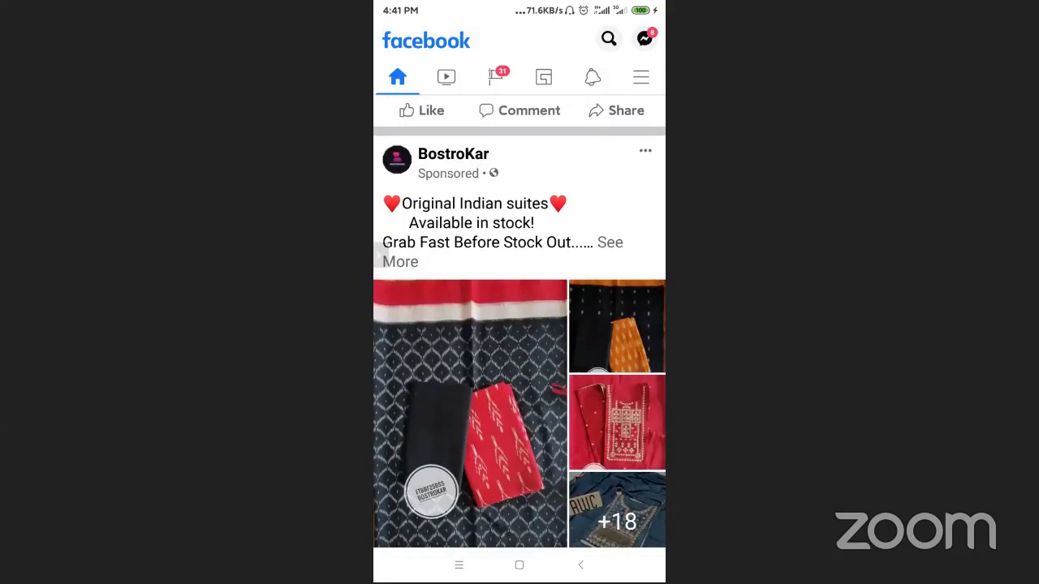
scroll(519, 322, "down", 2)
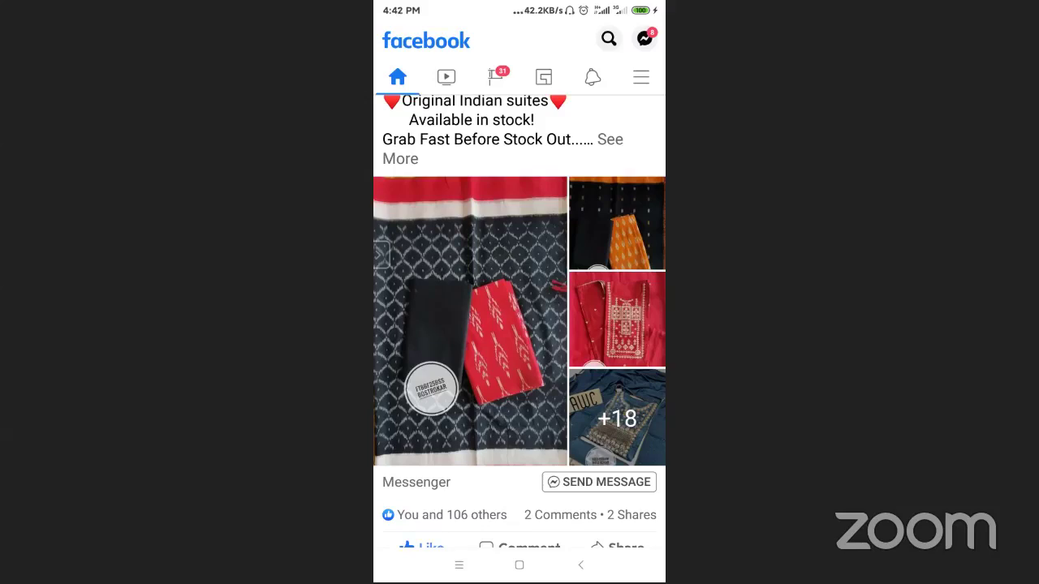
scroll(519, 324, "down", 5)
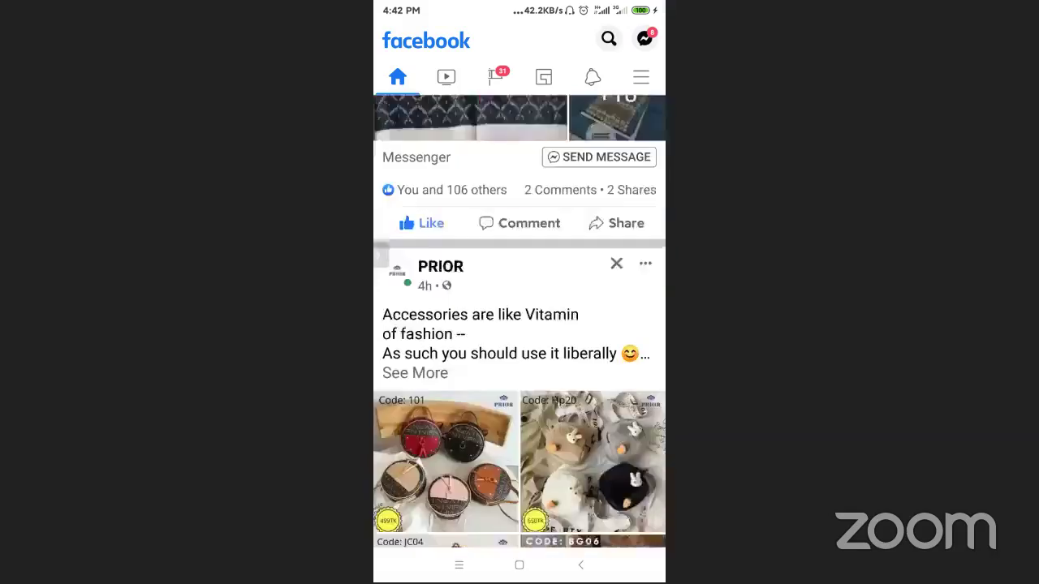
scroll(519, 325, "down", 2)
scroll(520, 324, "down", 7)
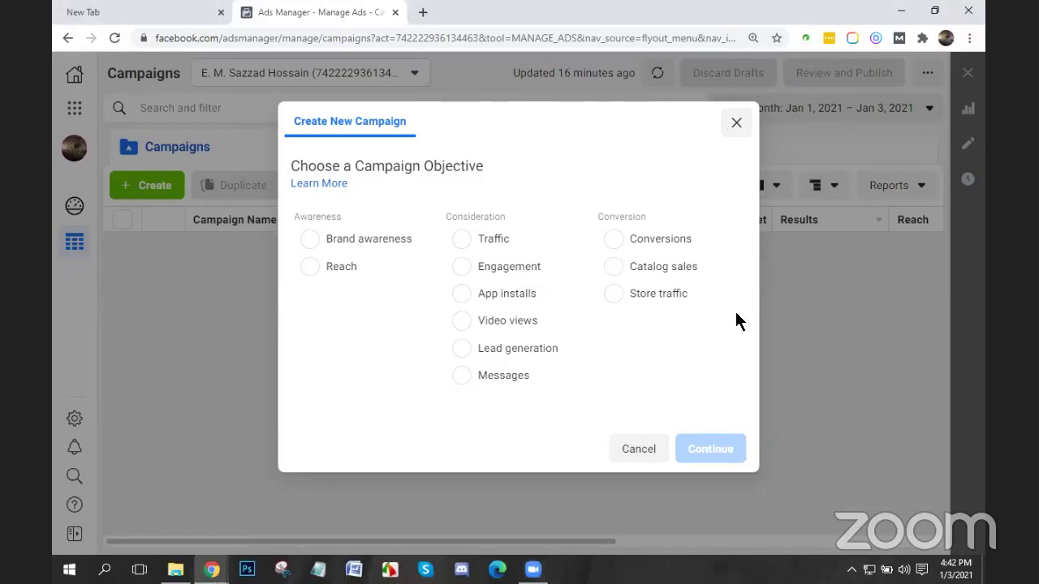
- Dismiss the Create New Campaign objective dialog twice to leave the empty Campaigns list for Jan 1 – Jan 3, 2021
left_click(800, 359)
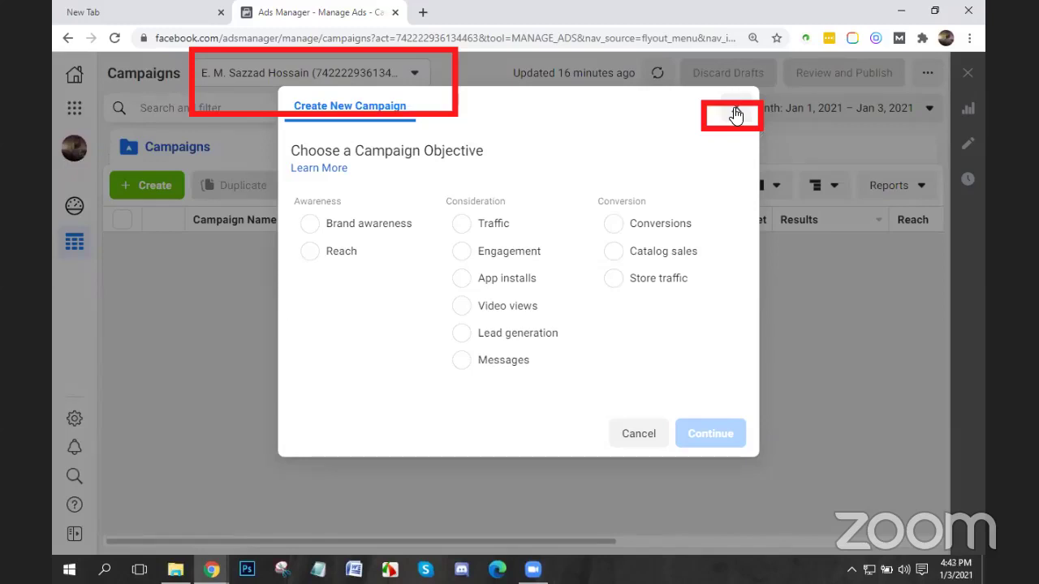
left_click(416, 79)
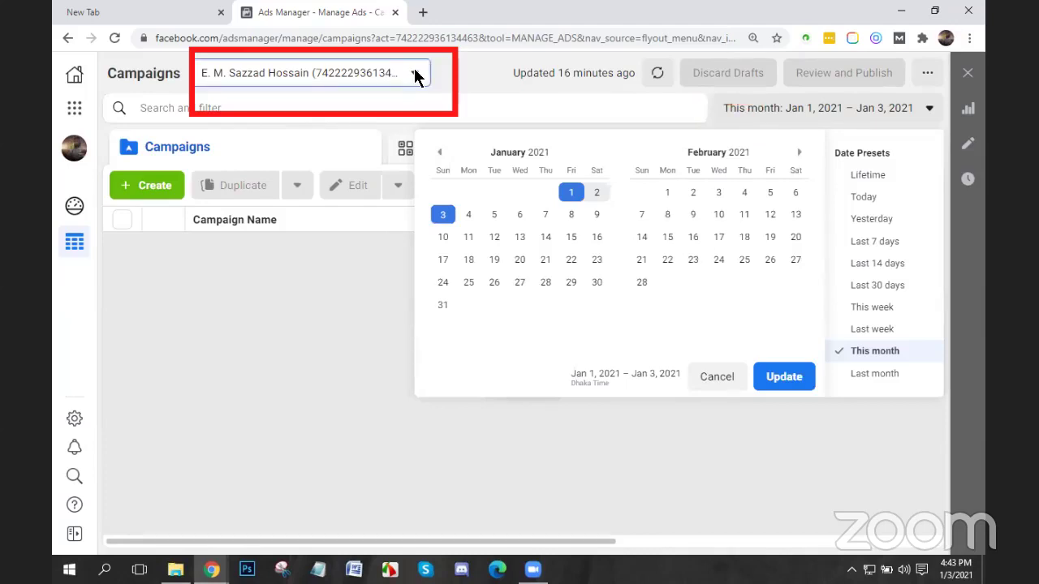
- Open the ad account list, close it, then reopen it to show the single ad account
left_click(416, 75)
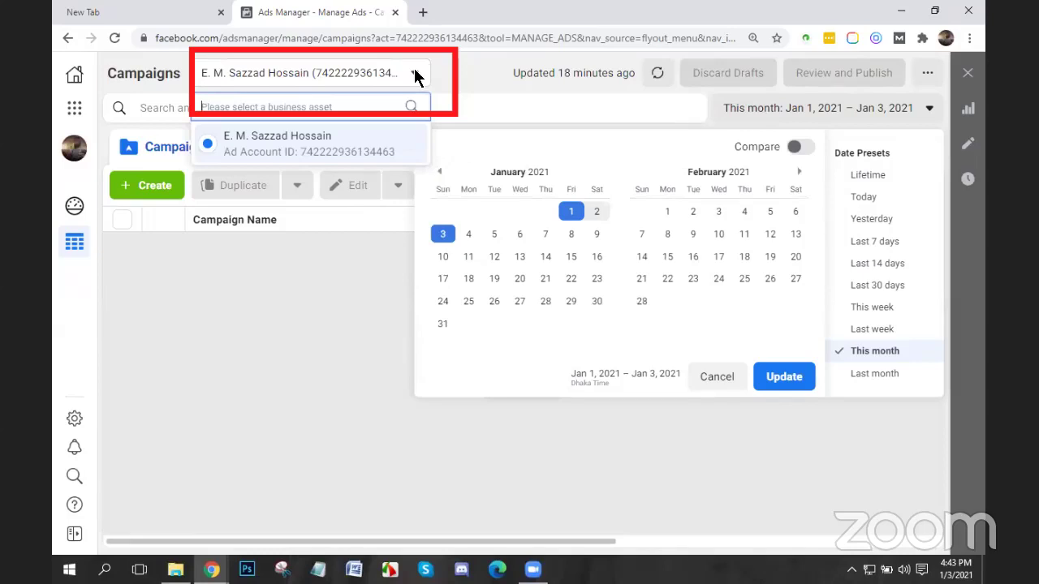
key("ctrl+shift+Escape")
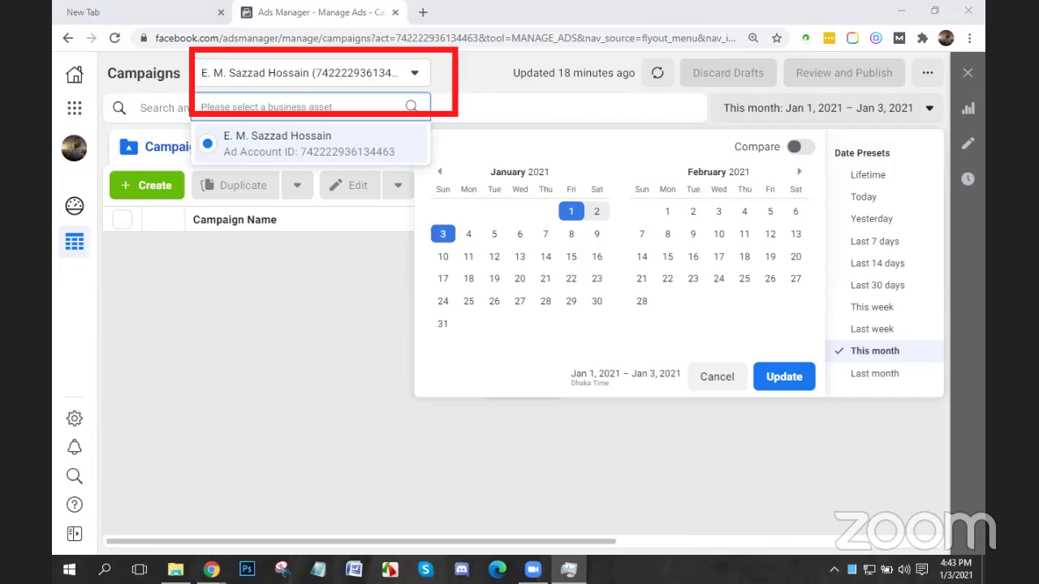
key("alt+Tab")
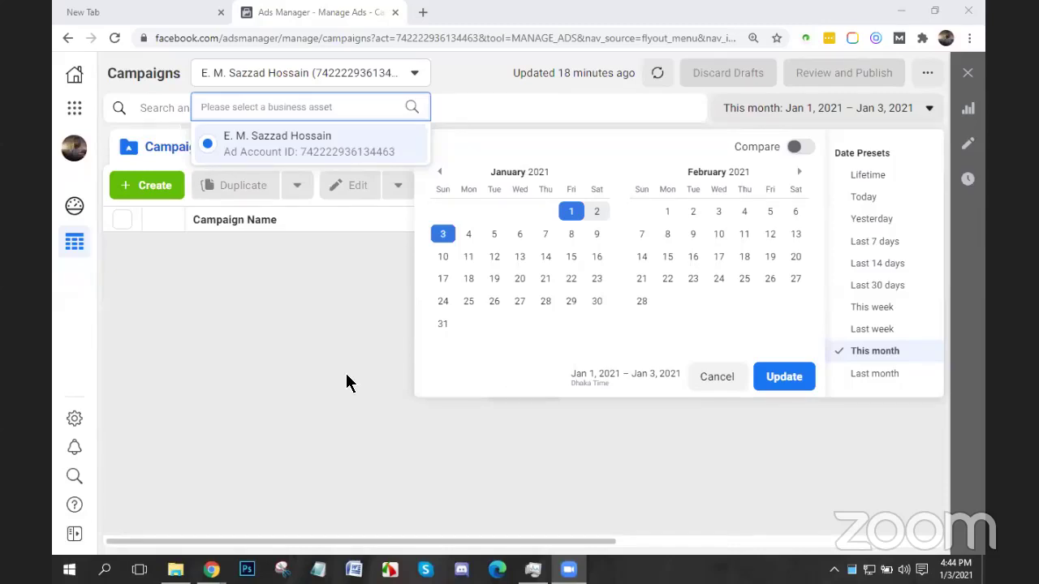
left_click(417, 104)
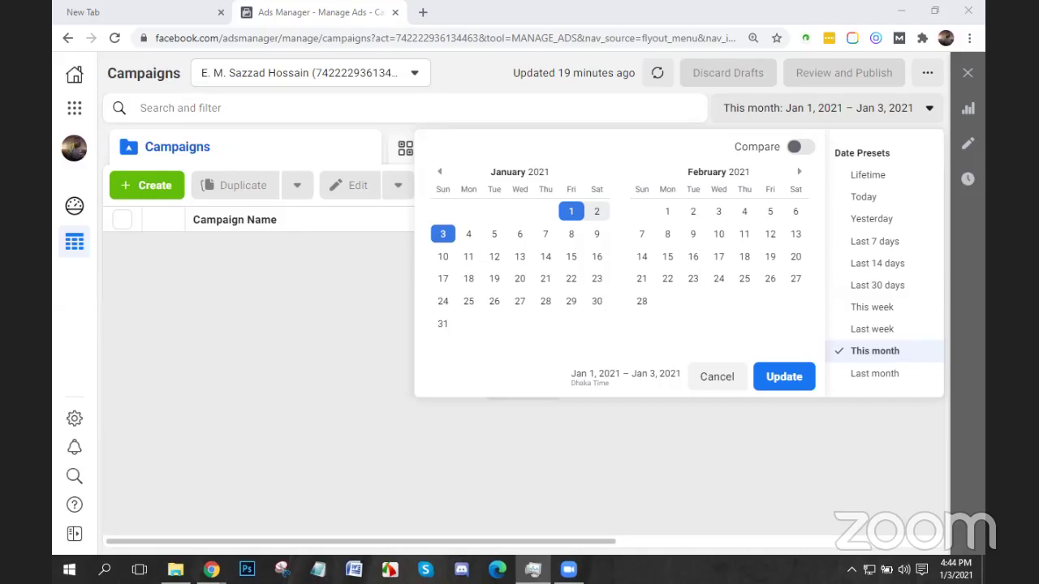
left_click(415, 73)
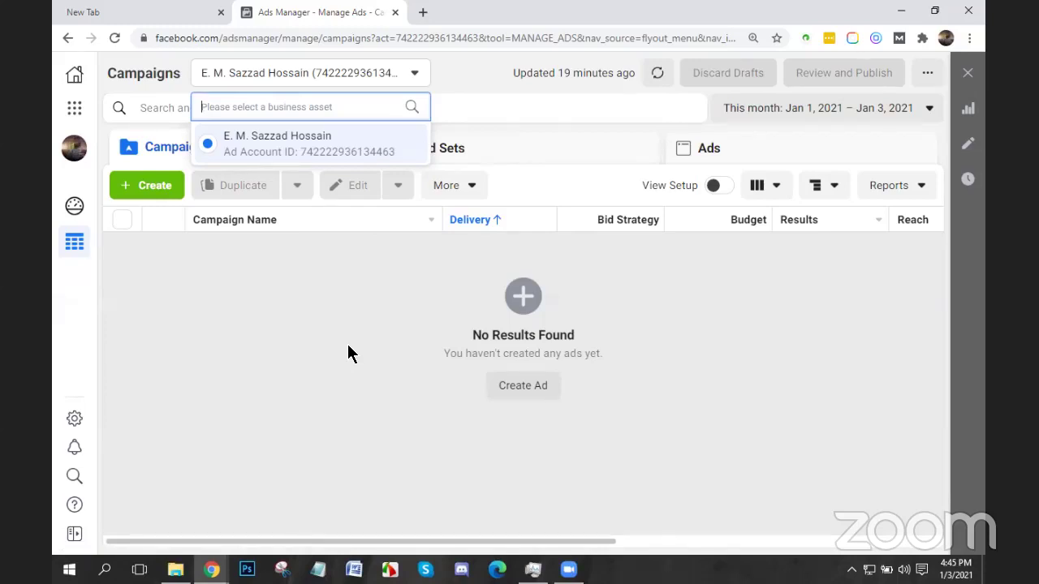
- Dismiss the ad account list and pick Engagement as the new campaign's objective
left_click(274, 301)
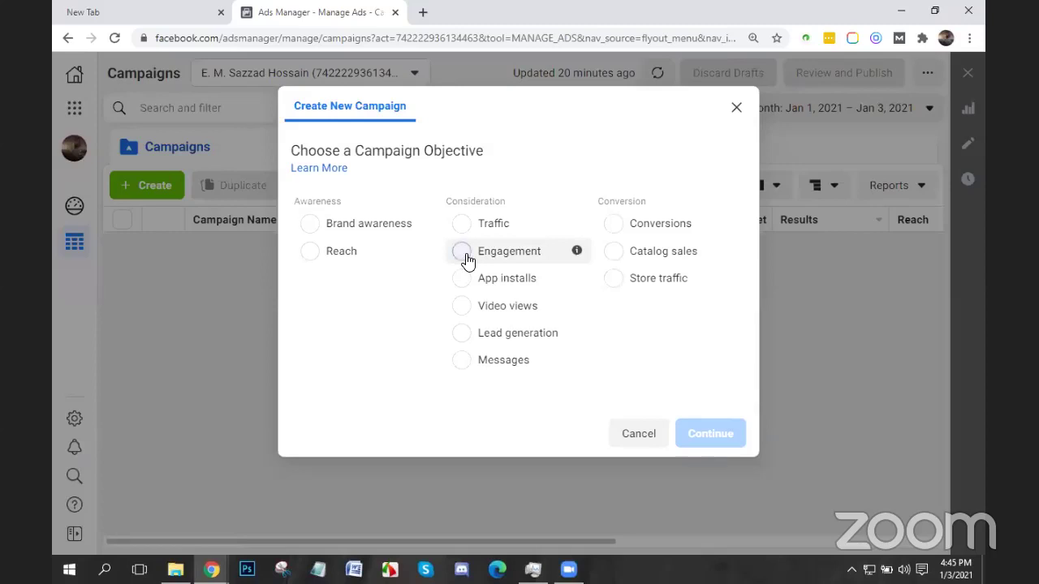
left_click(461, 251)
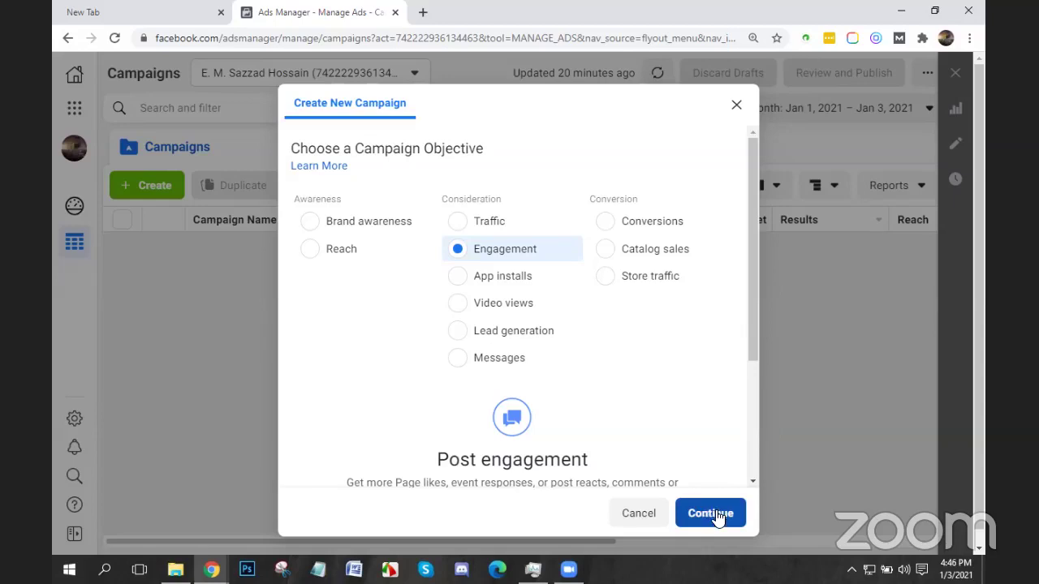
- Continue with the Engagement objective to create the New Campaign draft using Post engagement
left_click(718, 517)
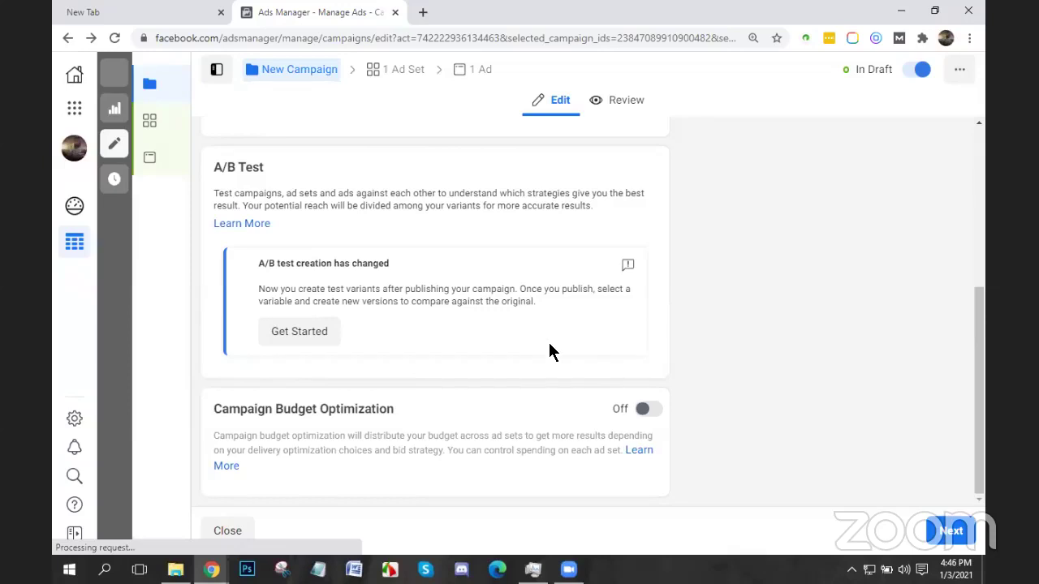
- Leave the campaign editor and open Ads Manager from the business tools page to list the ad account
left_click(67, 38)
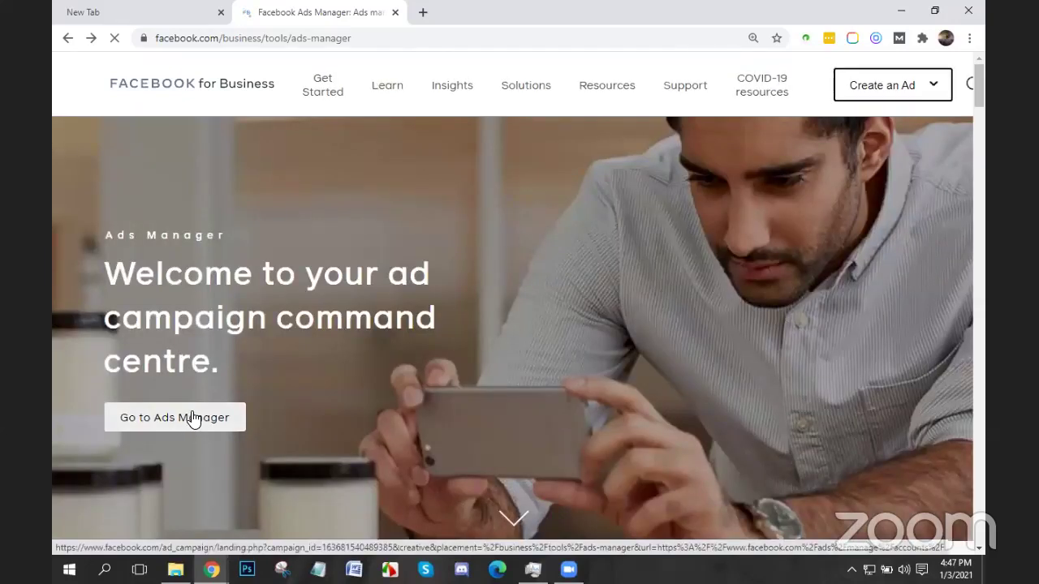
left_click(193, 418)
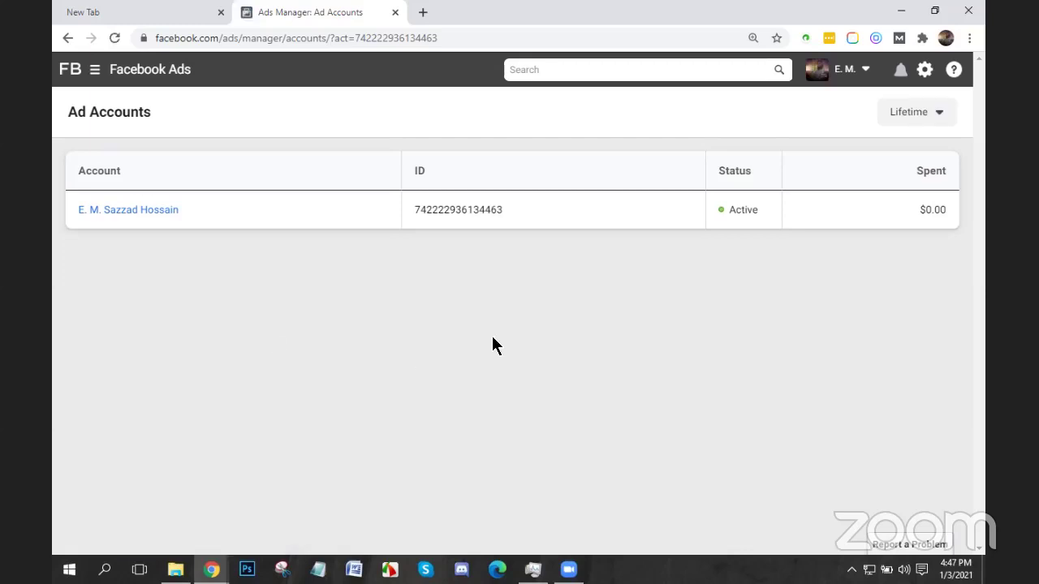
- Use the business tools shortcuts menu to open the Ads Manager Campaigns view showing the New Campaign draft
left_click(95, 74)
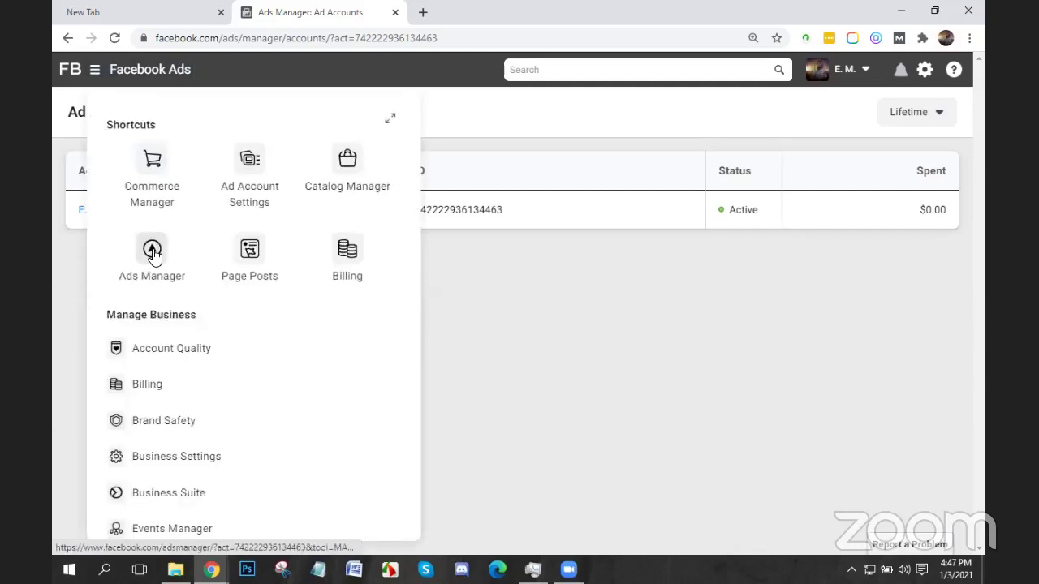
left_click(152, 250)
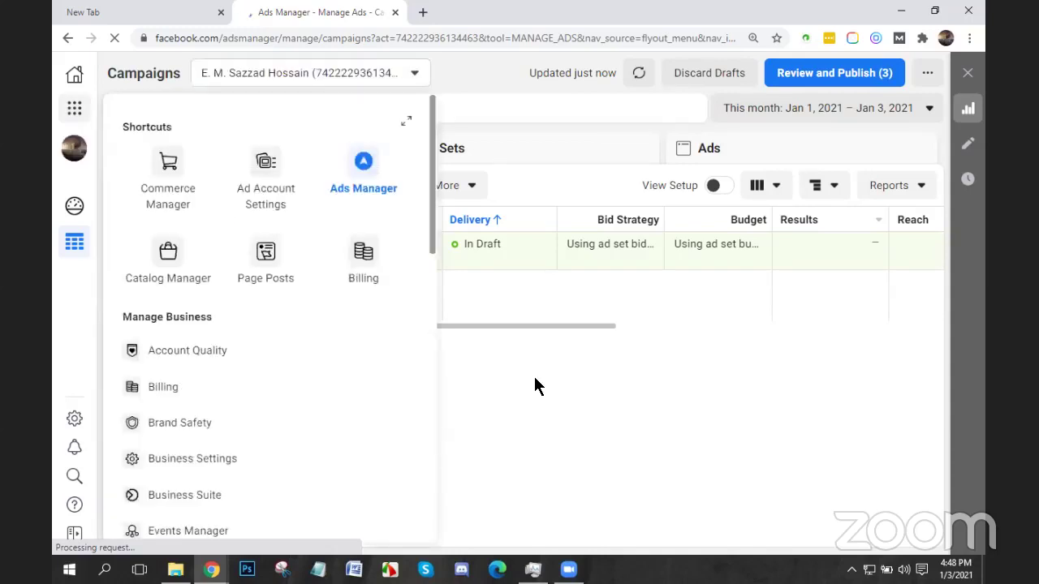
- Dismiss the shortcuts panel to reveal the In Draft New Campaign, then choose Create
left_click(467, 379)
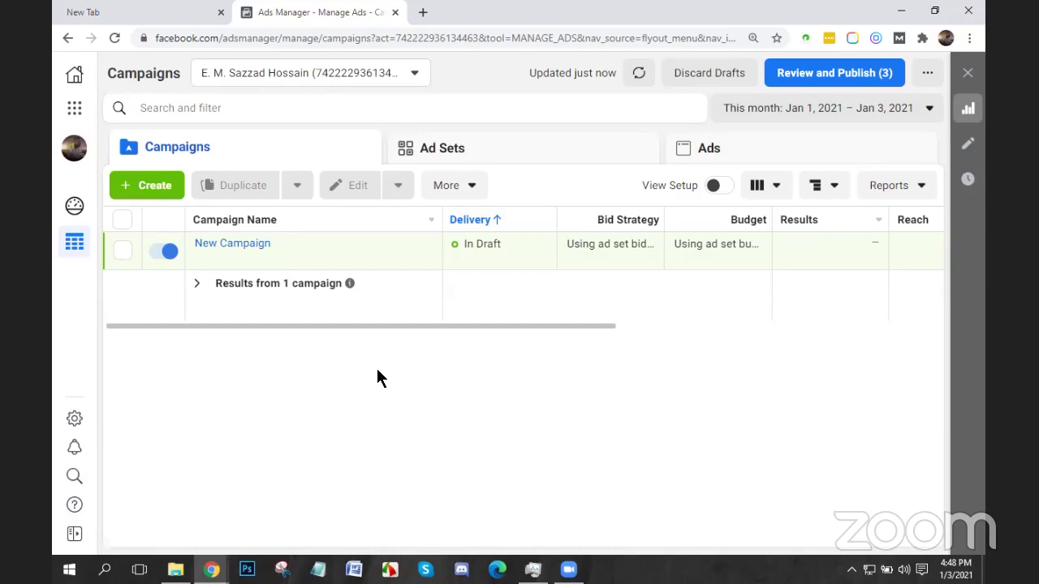
left_click(145, 193)
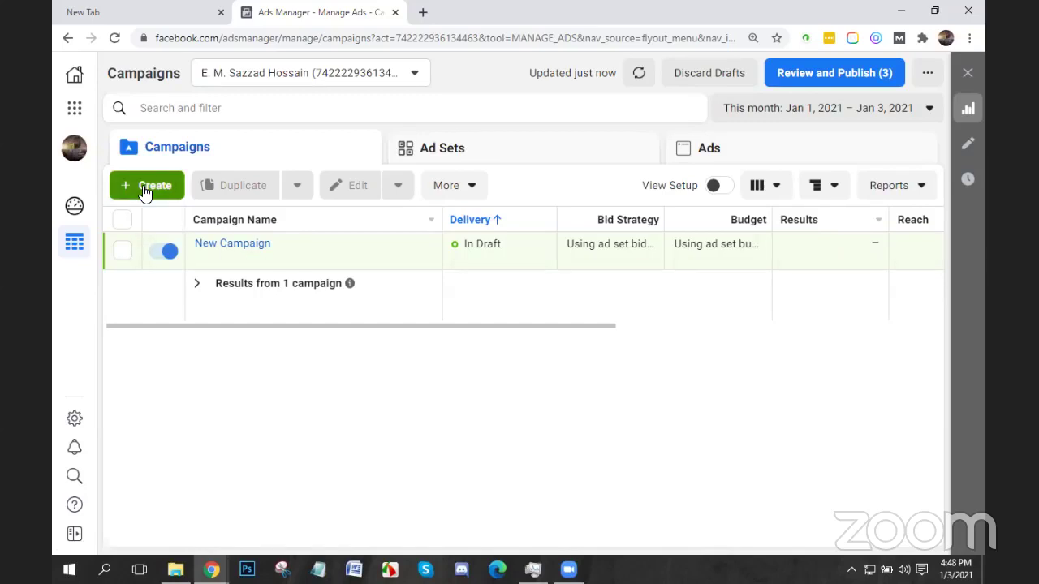
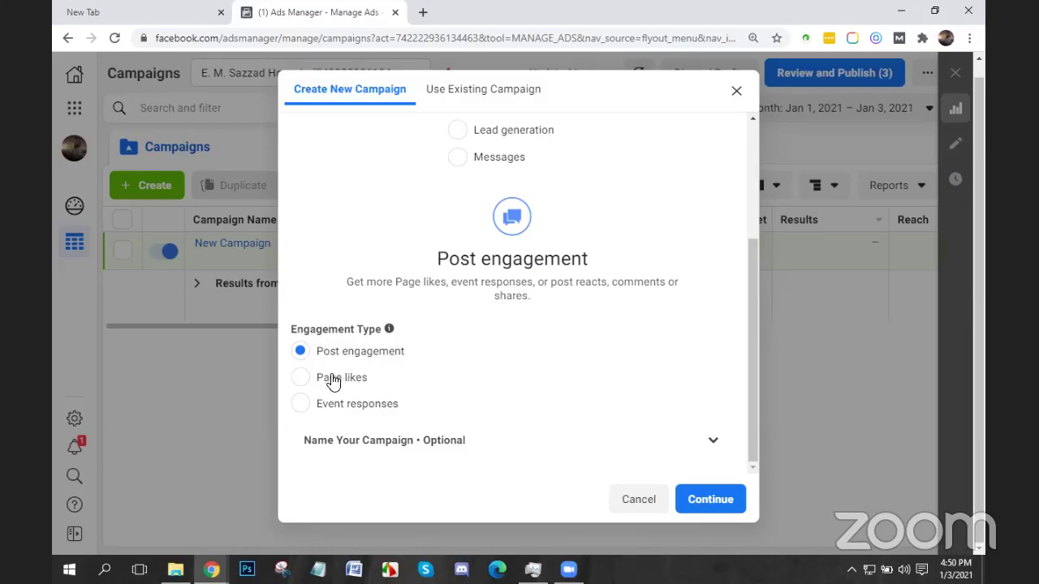
- Choose Page likes as the engagement type and expand the campaign naming section
left_click(304, 381)
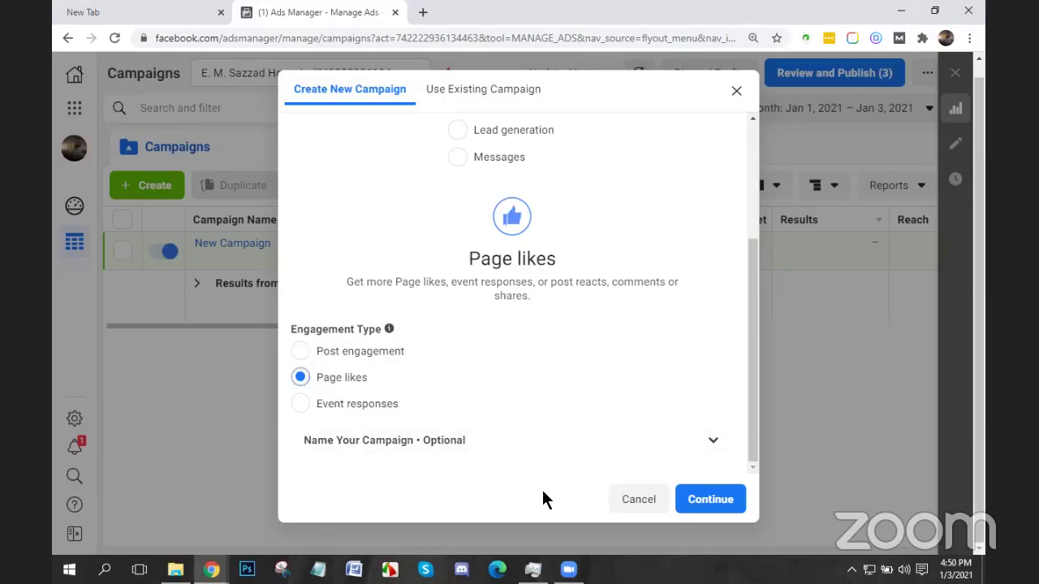
left_click(712, 443)
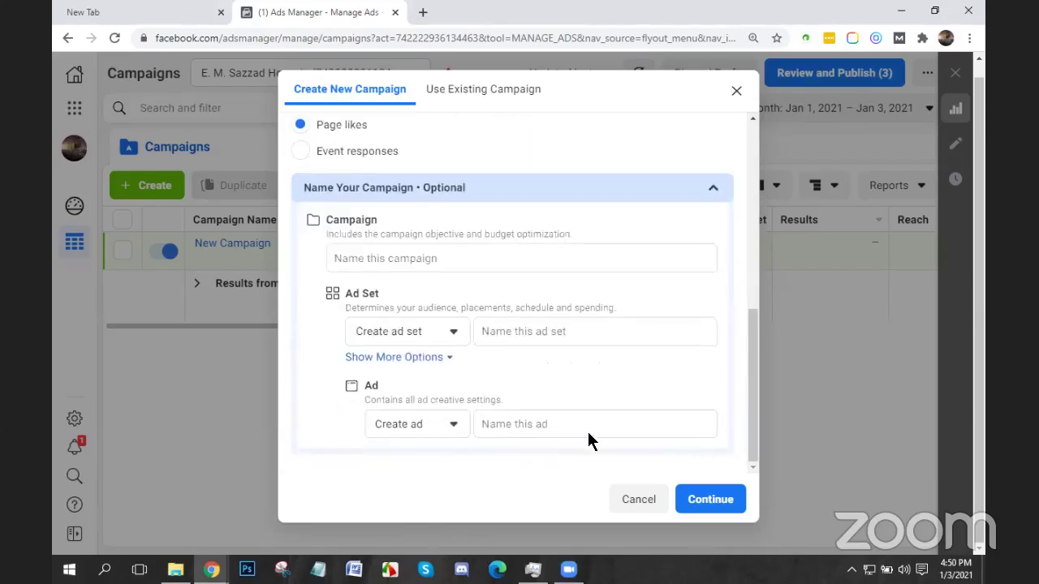
- Enter 'All offer Reach' as the campaign name, leaving the ad set name blank
left_click(403, 262)
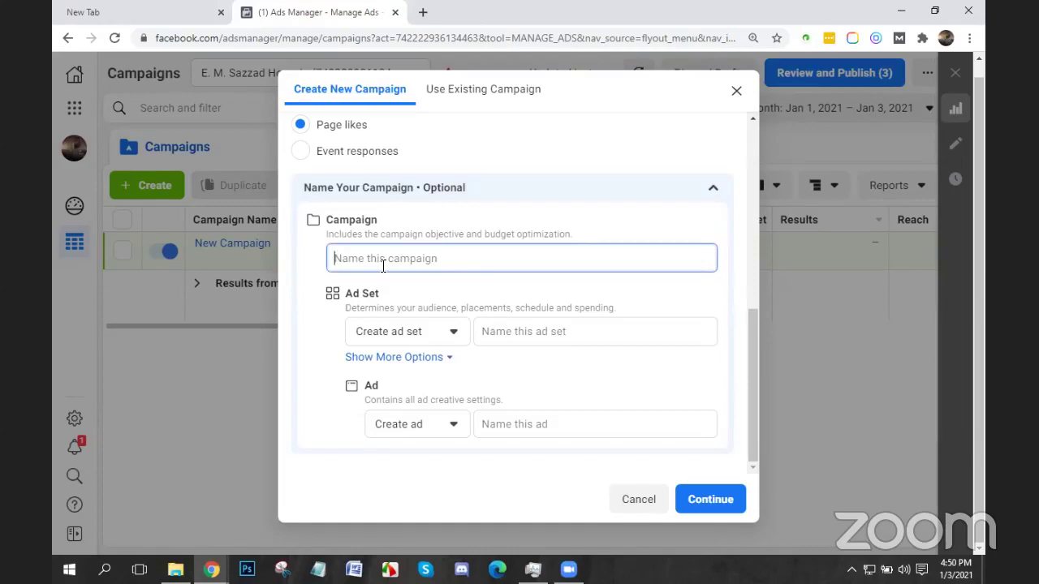
type("All ")
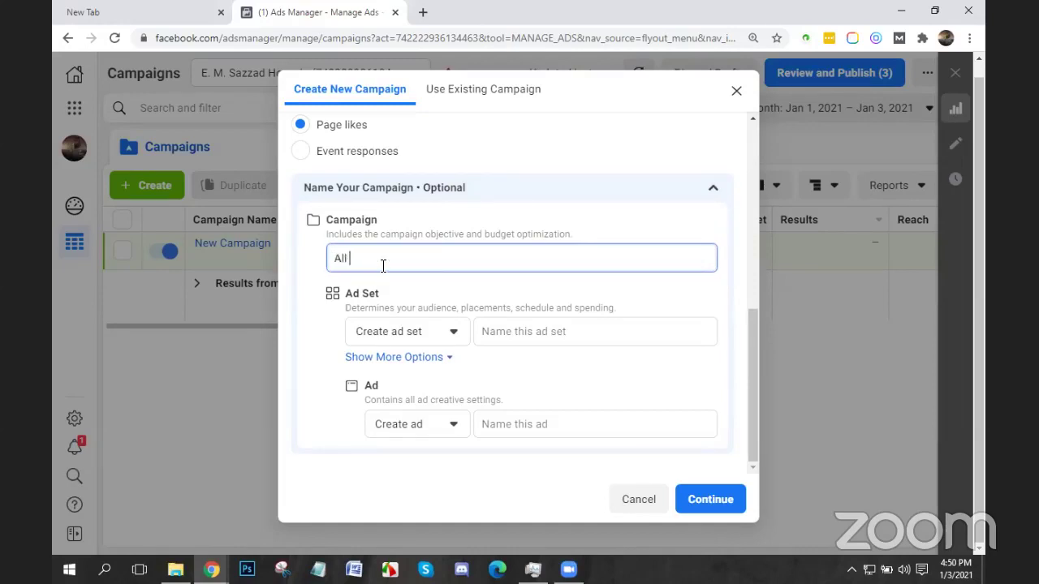
type("offer")
left_click(575, 334)
left_click(408, 254)
type("Reach")
- Name the ad set 'All offer' and review the Skip ad set choice, keeping Create ad set
left_click(618, 340)
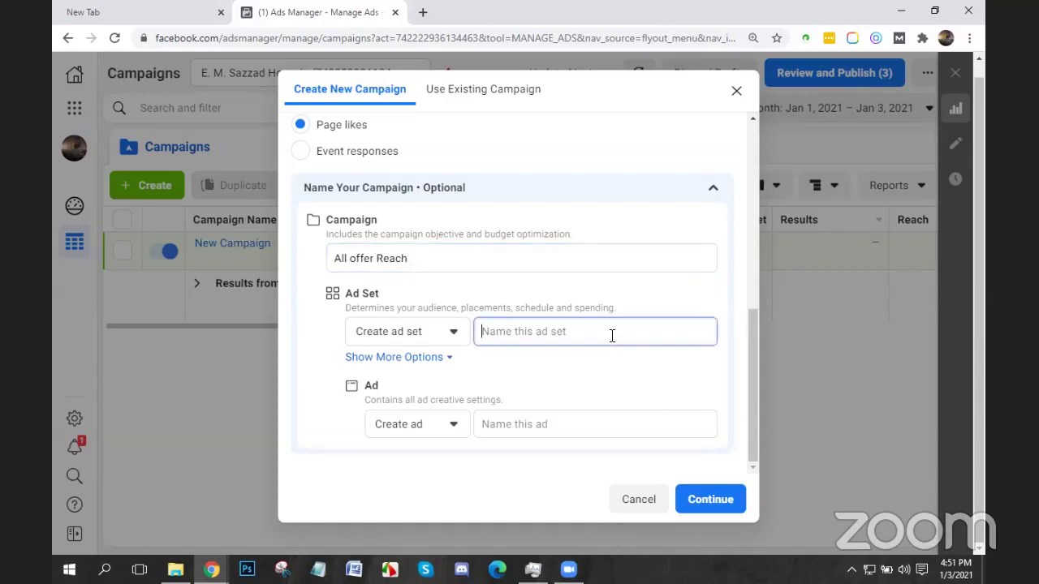
type("All offer")
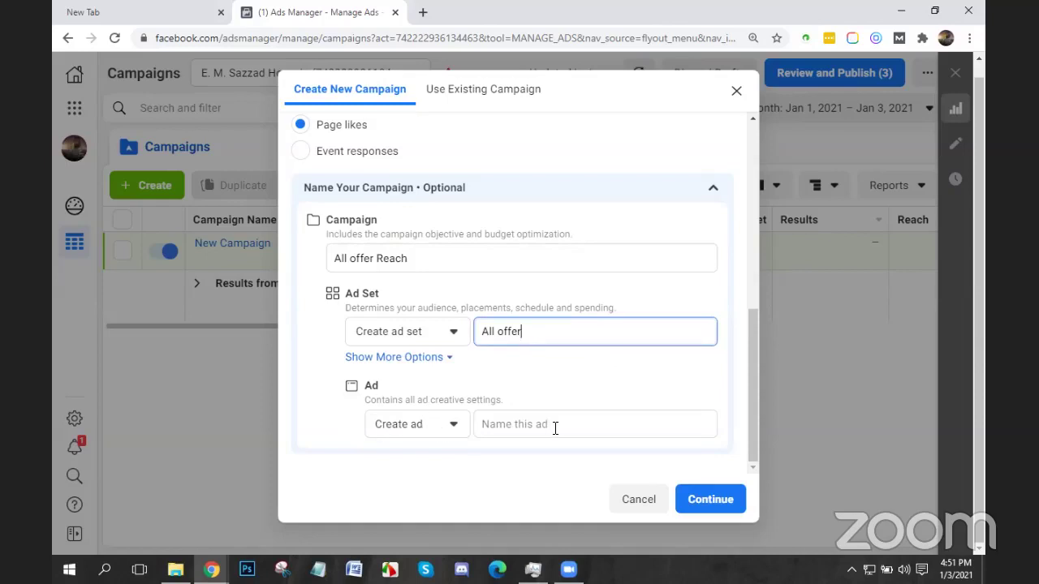
left_click(451, 337)
left_click(452, 337)
left_click(453, 337)
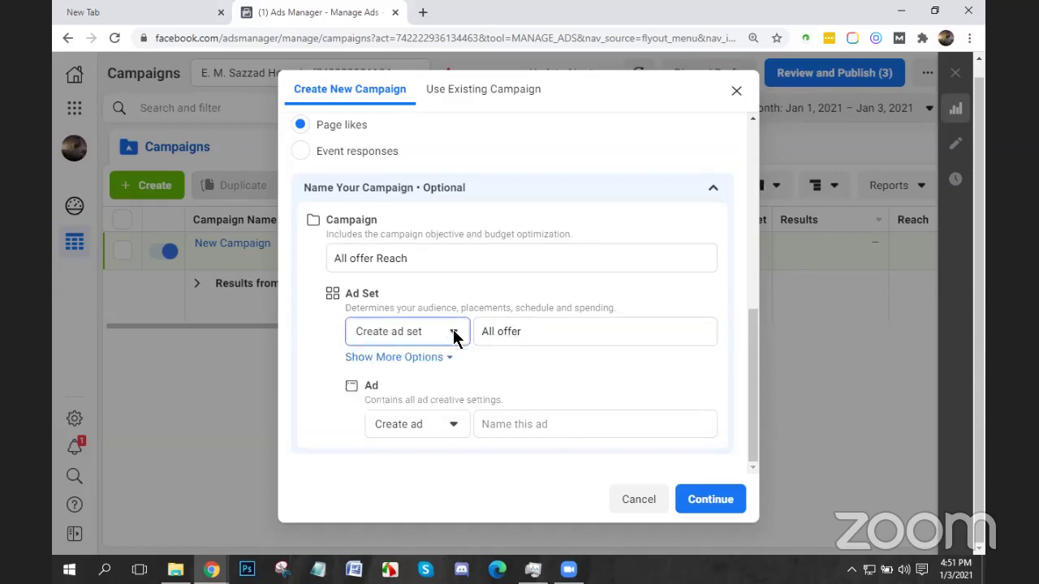
left_click(454, 337)
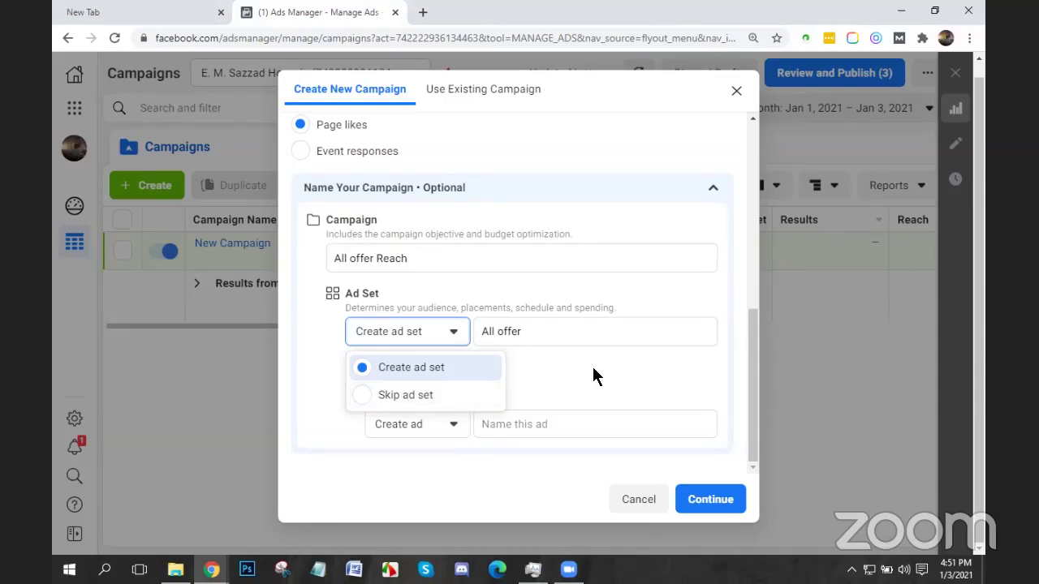
left_click(593, 368)
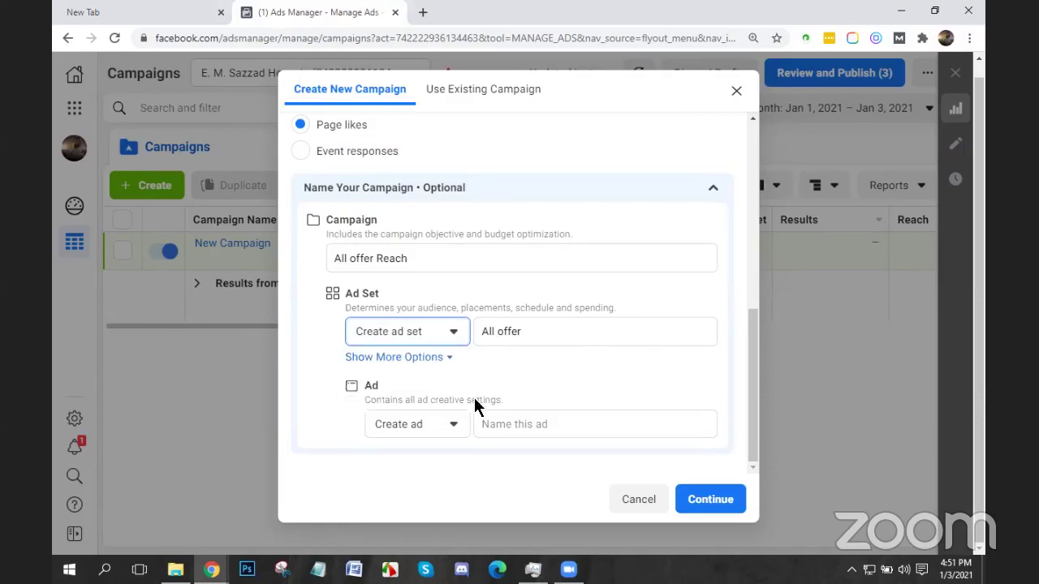
- Enter 'Page Like' as the ad name, replacing the initially typed 'Reach'
left_click(567, 424)
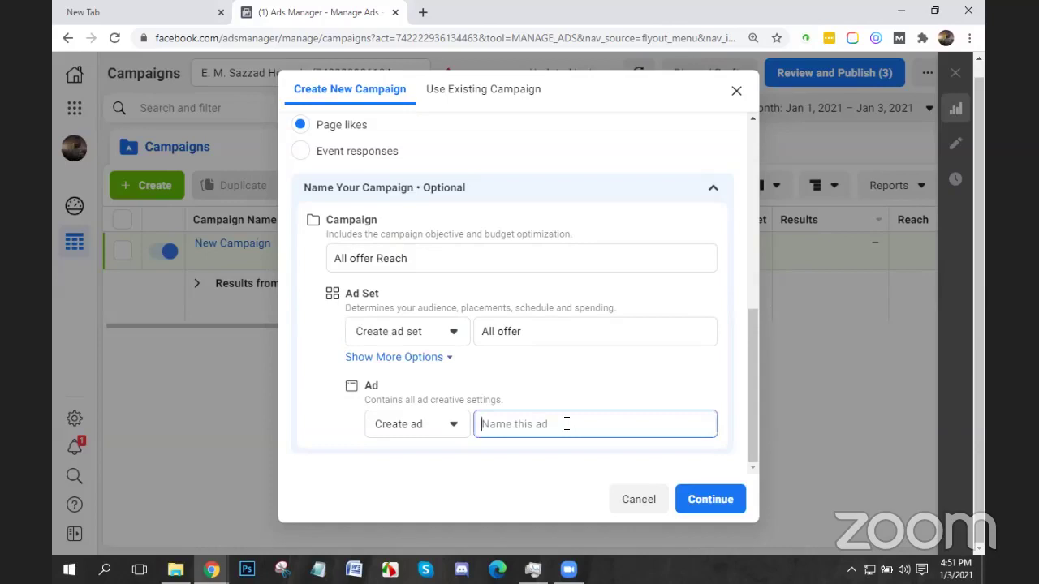
type("Reach")
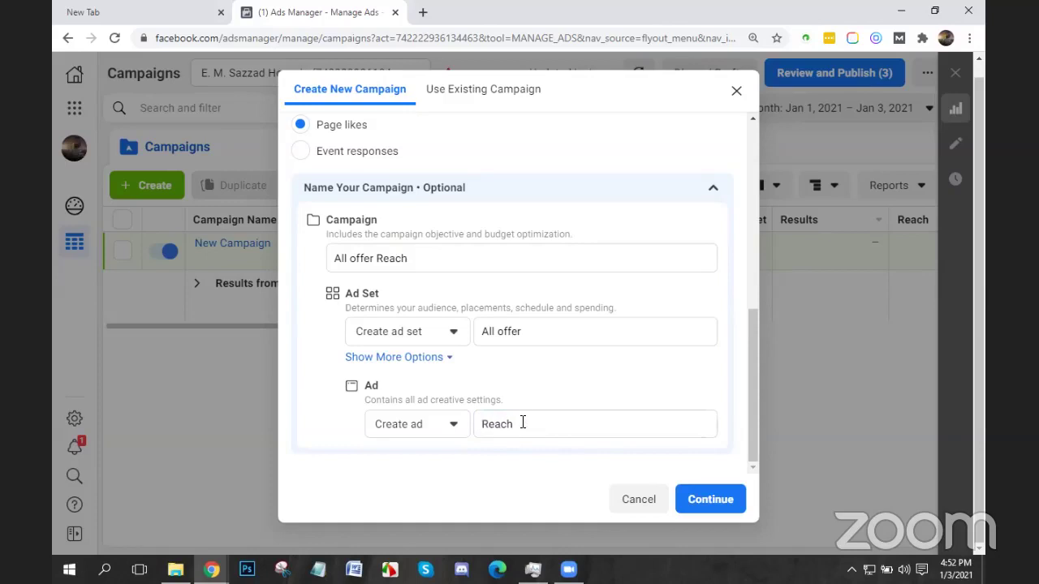
key("Home")
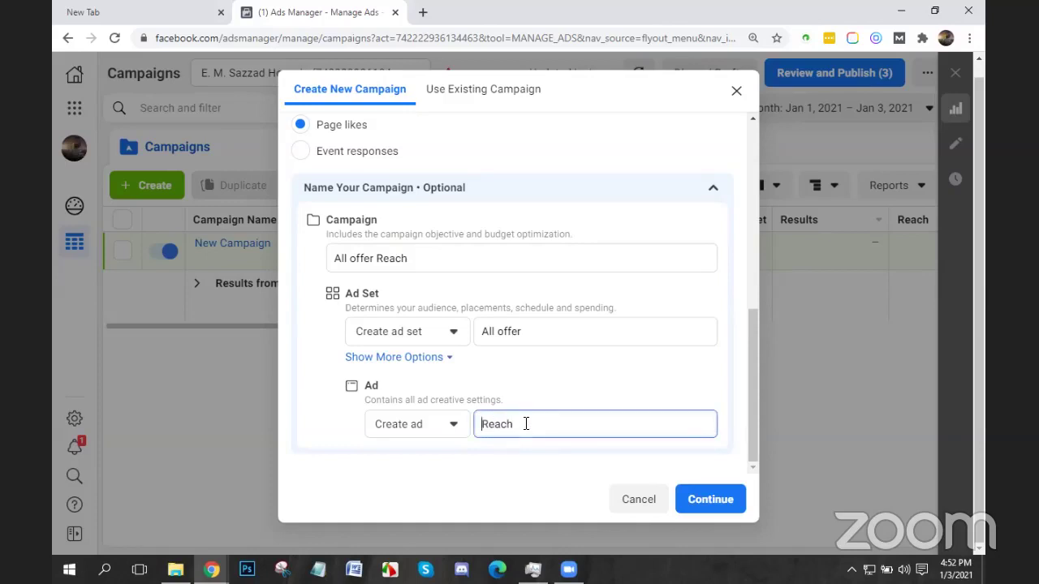
type("Page")
left_click_drag(552, 423, 507, 423)
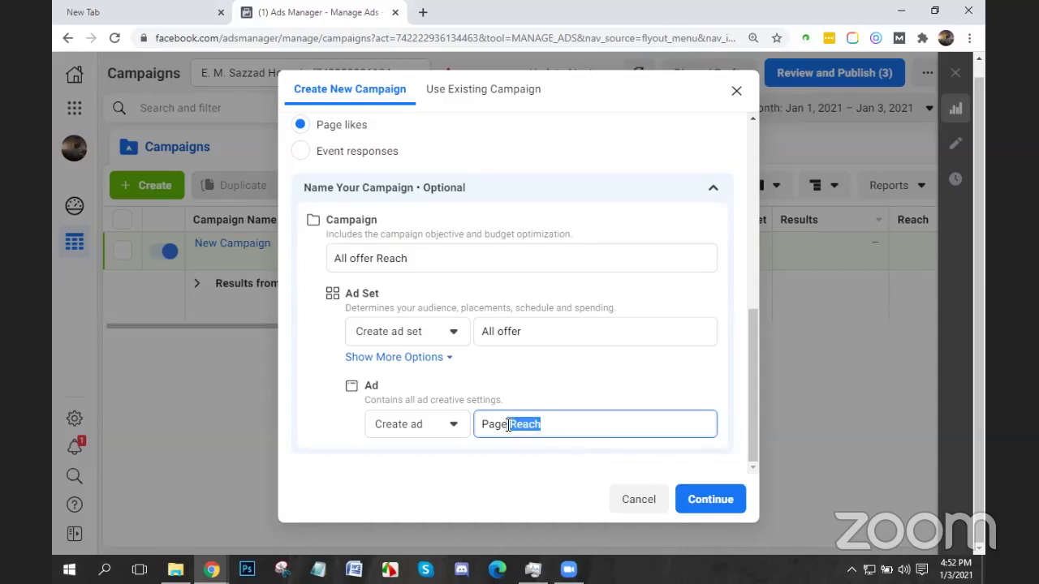
key("BackSpace")
type("Like")
left_click(508, 423)
key("BackSpace")
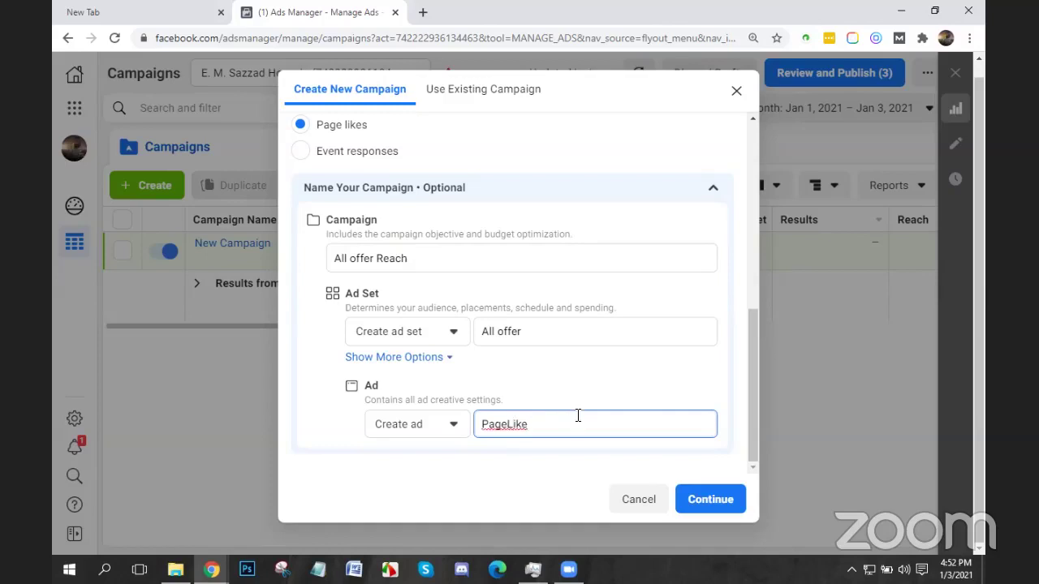
left_click(589, 423)
- Continue to create the All offer Reach campaign draft with its ad set and ad
left_click(714, 499)
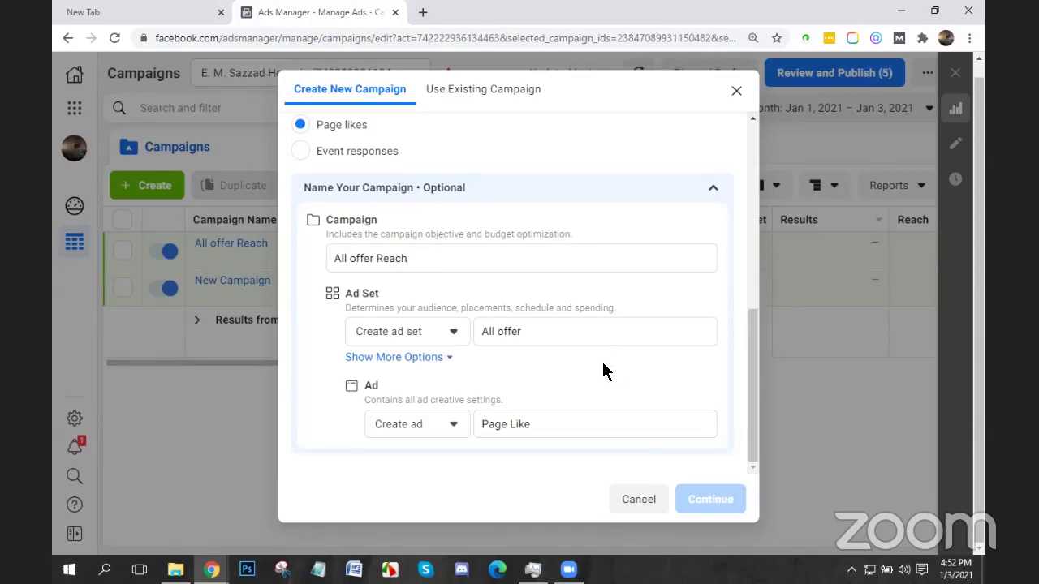
- Scroll through the All offer Reach edit page to review its name, Page likes objective and budget settings
scroll(602, 362, "down", 1)
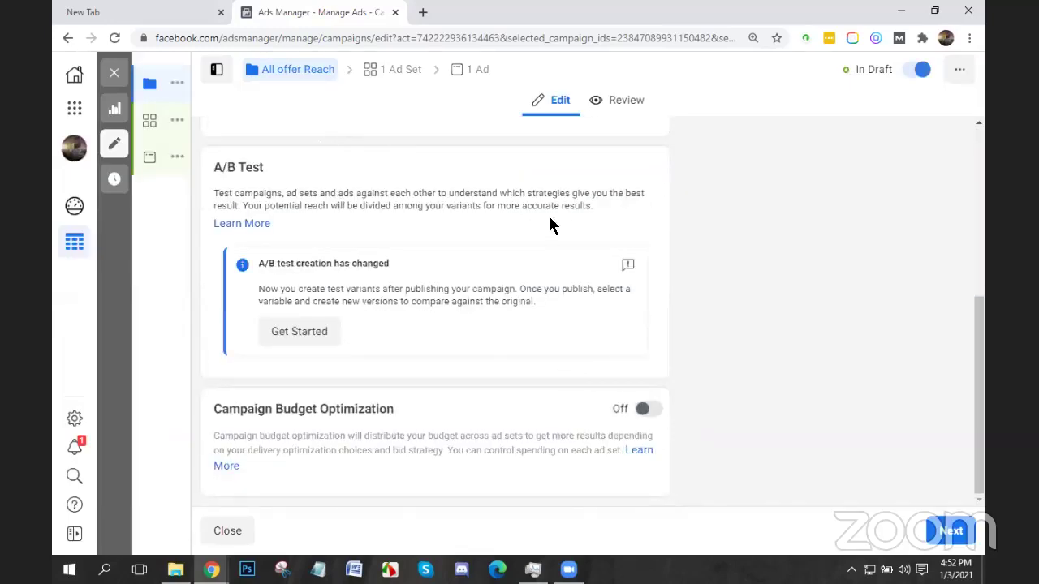
scroll(588, 227, "up", 3)
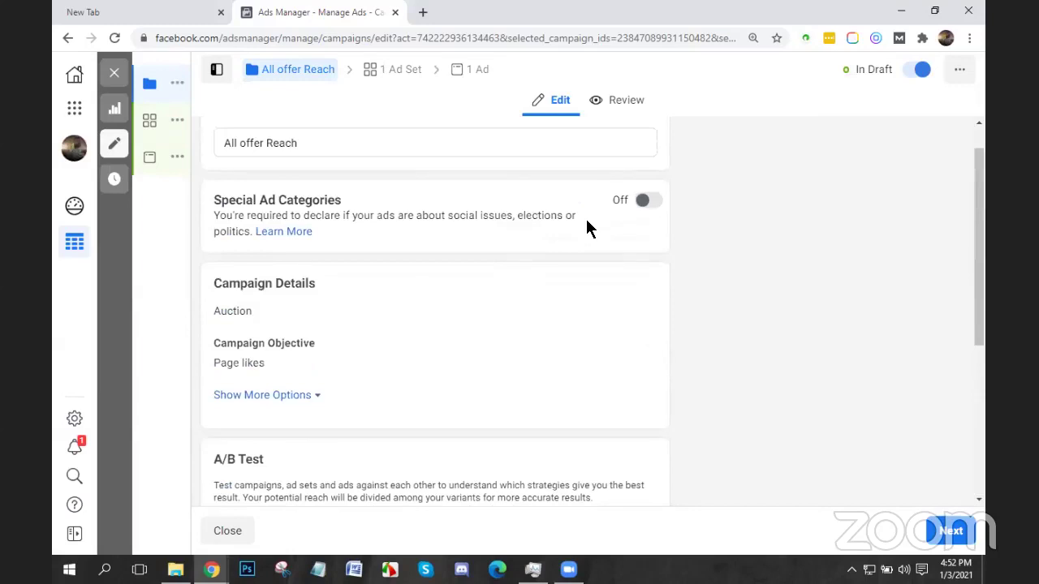
scroll(588, 229, "up", 1)
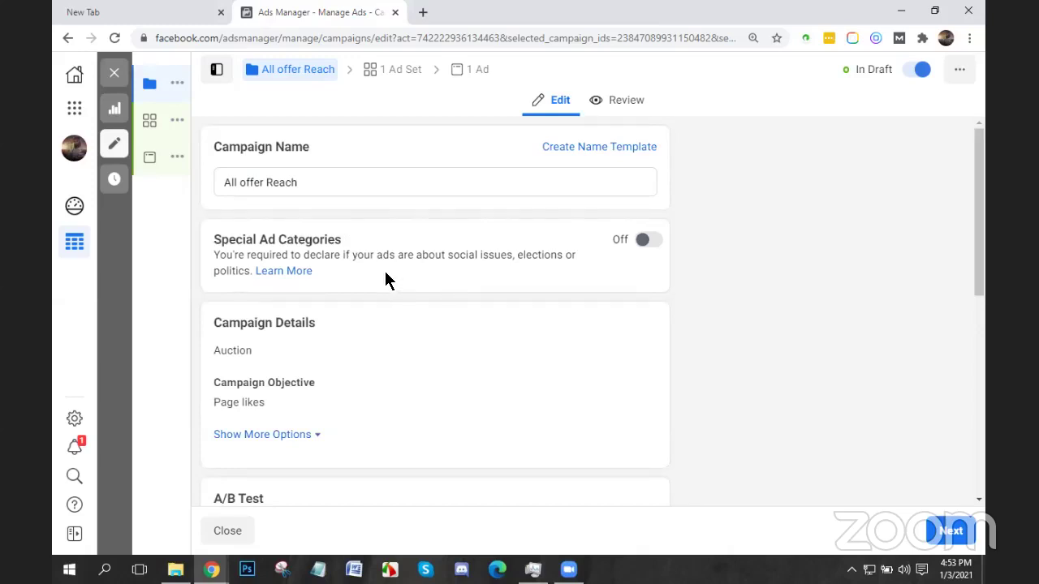
- Expand the extra Campaign Details options to reveal the Campaign Spending Limit, currently none
mouse_move(431, 387)
mouse_move(398, 387)
scroll(313, 331, "down", 1)
scroll(313, 331, "down", 2)
scroll(315, 331, "up", 2)
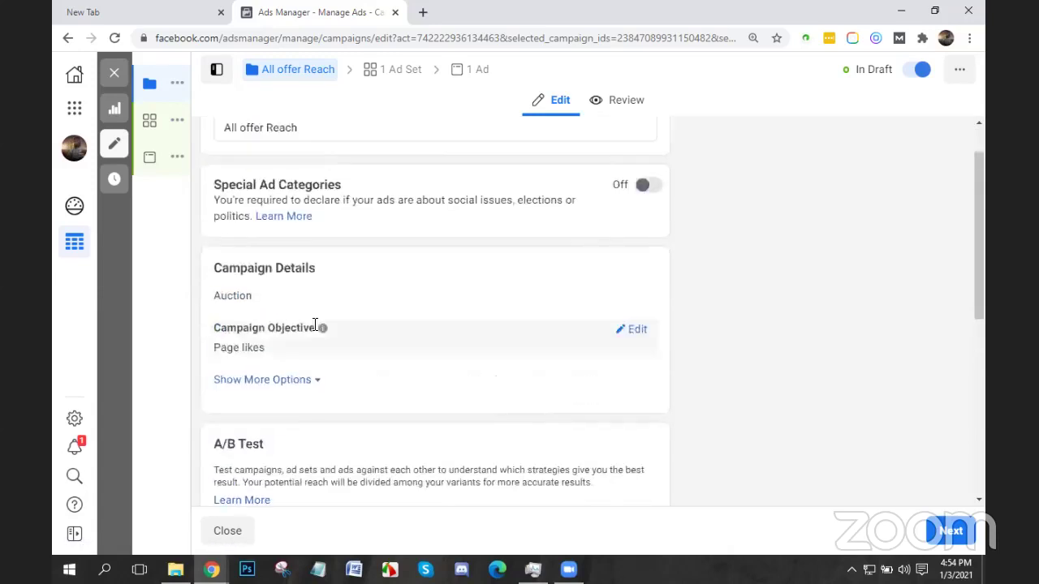
scroll(317, 413, "down", 2)
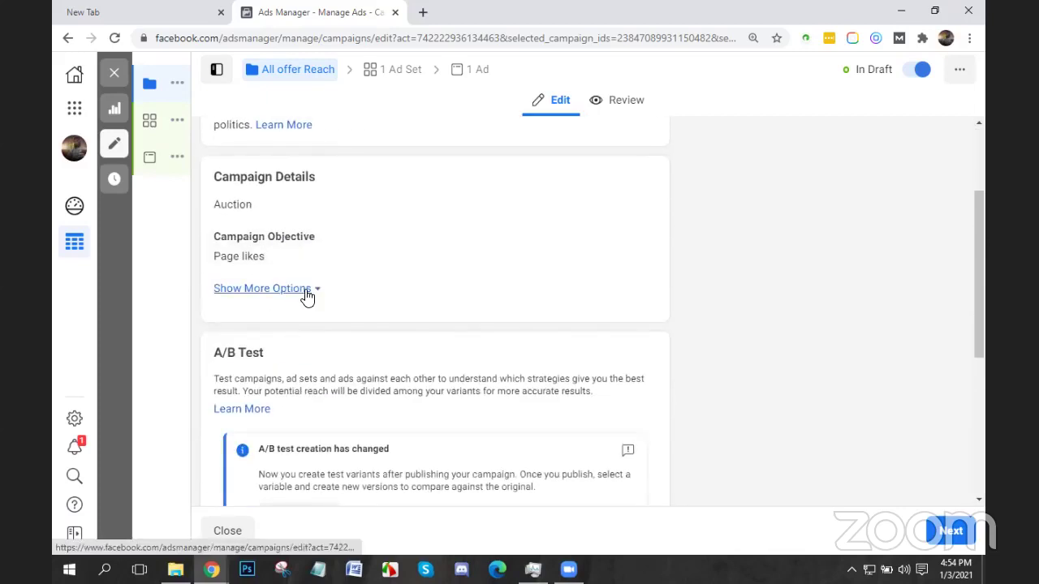
left_click(308, 291)
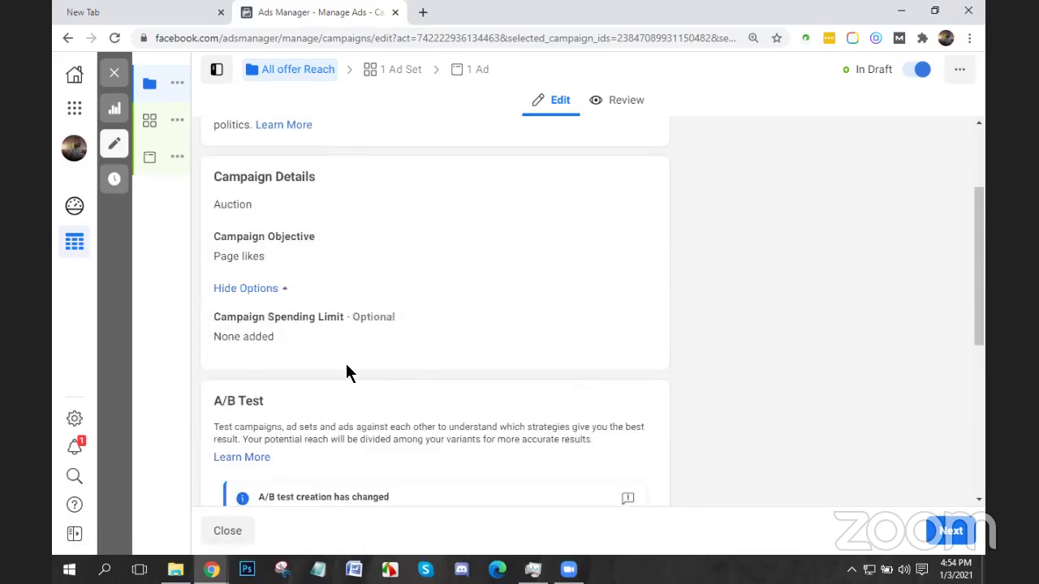
scroll(438, 382, "down", 1)
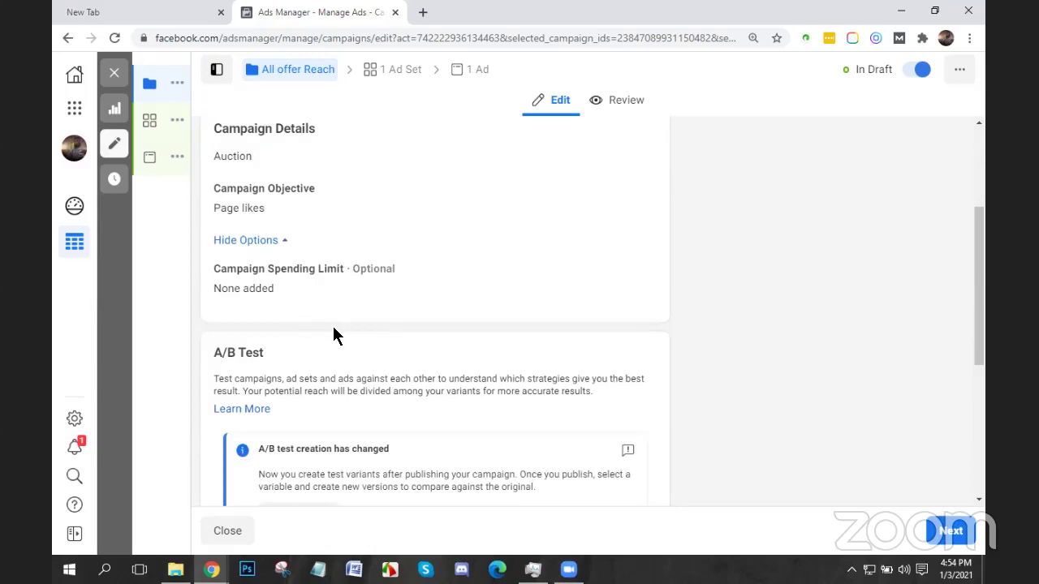
scroll(456, 353, "down", 3)
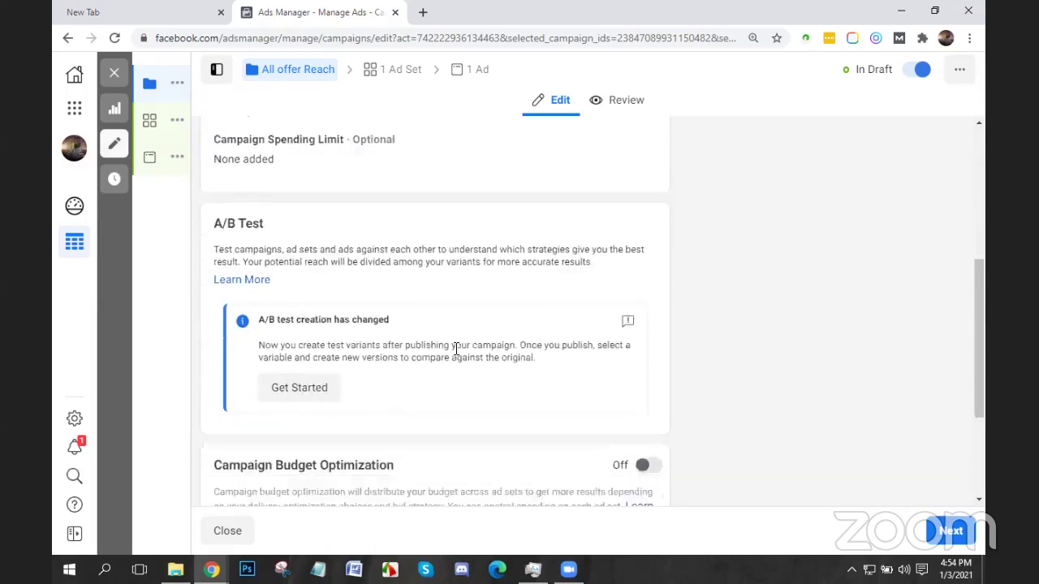
scroll(454, 355, "down", 4)
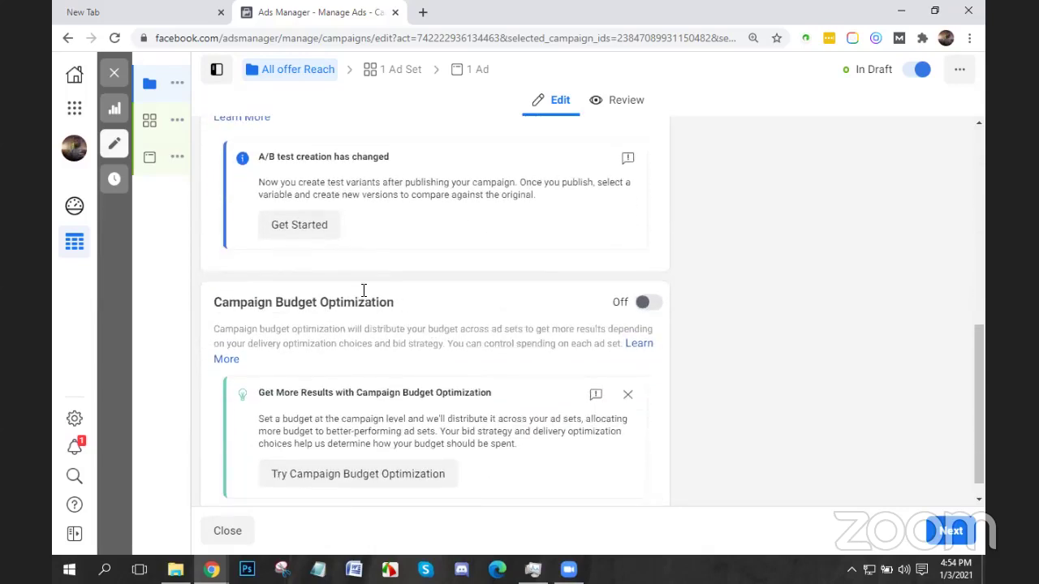
scroll(373, 359, "down", 1)
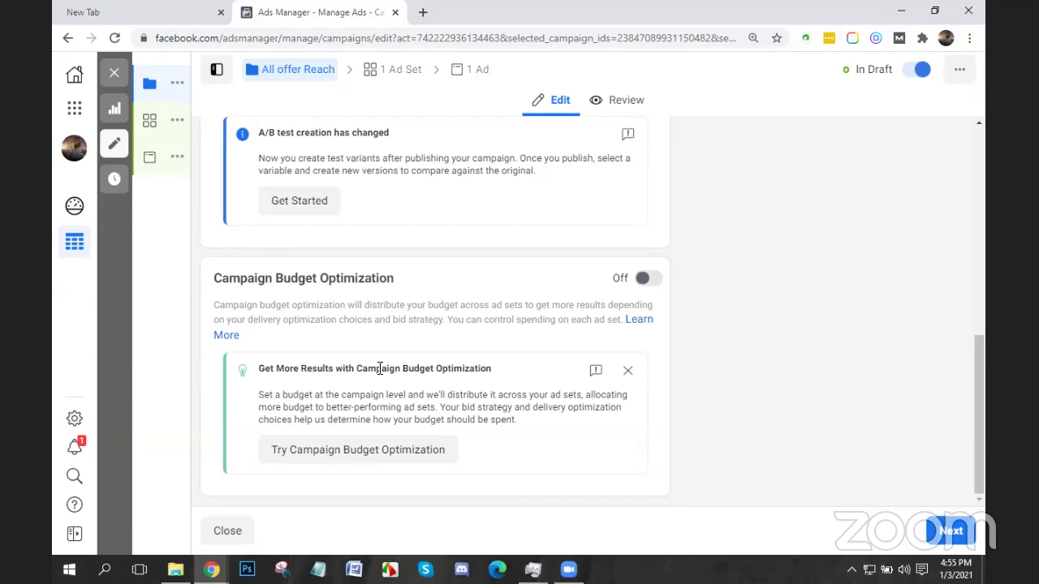
scroll(379, 369, "up", 1)
scroll(378, 368, "up", 1)
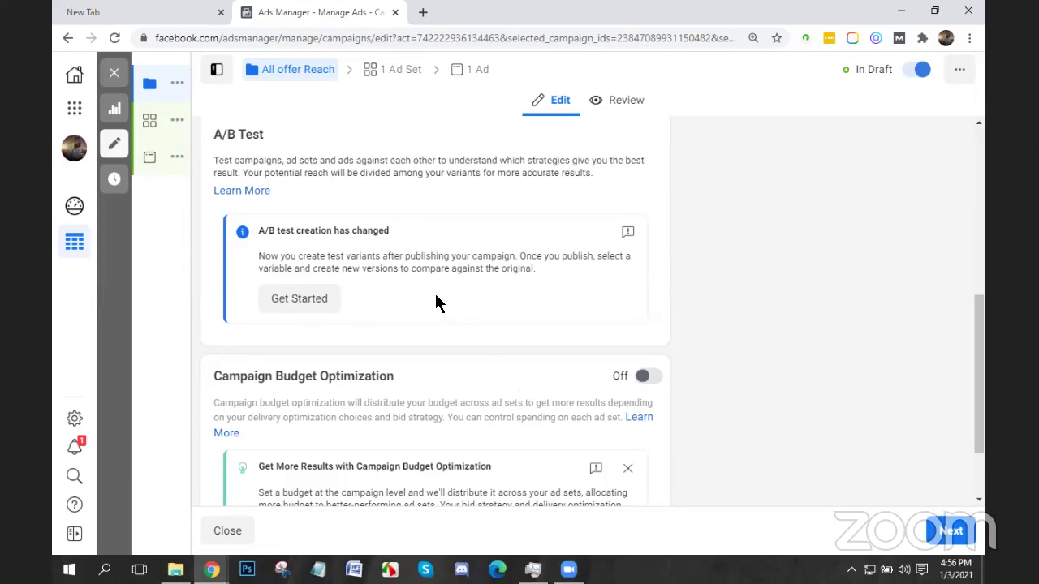
scroll(437, 301, "up", 1)
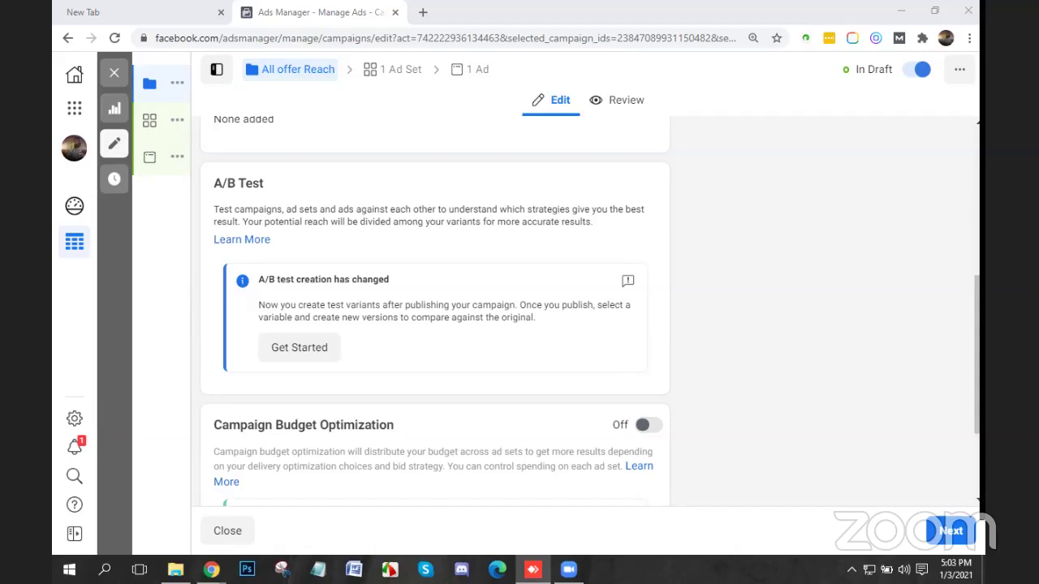
key("alt+Tab")
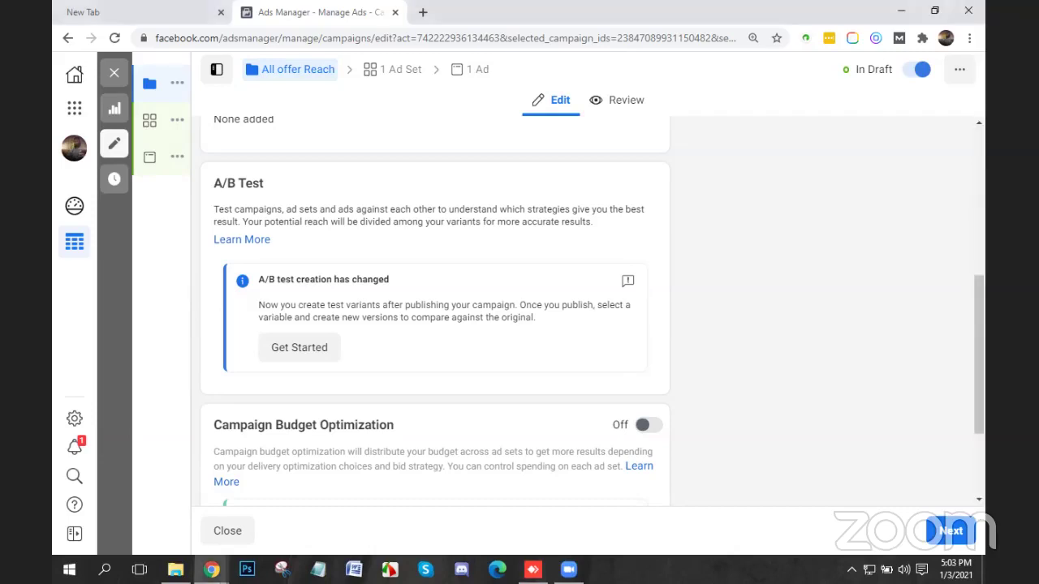
key("alt+Tab")
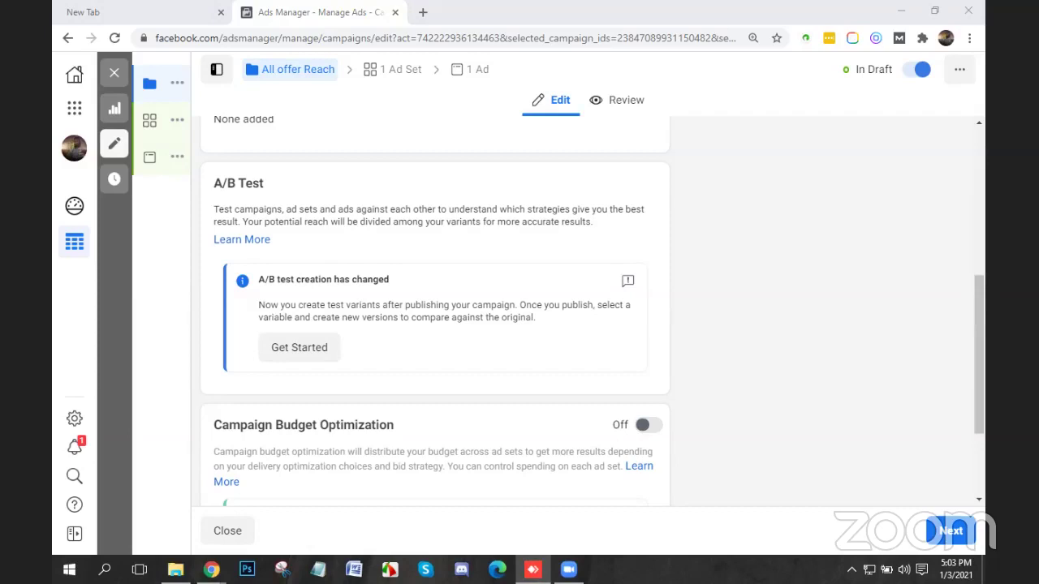
key("alt+Tab")
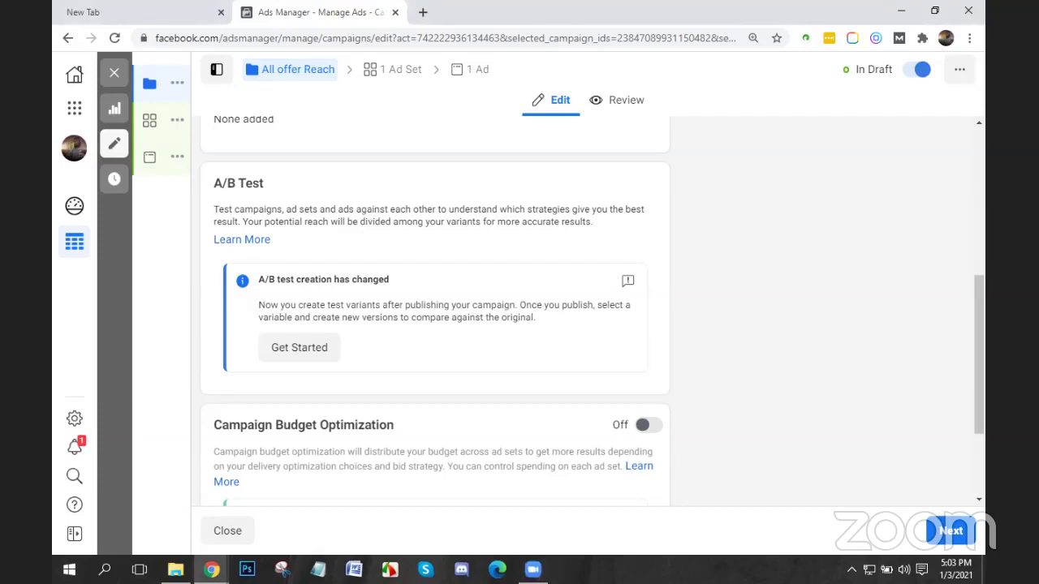
key("alt+Tab")
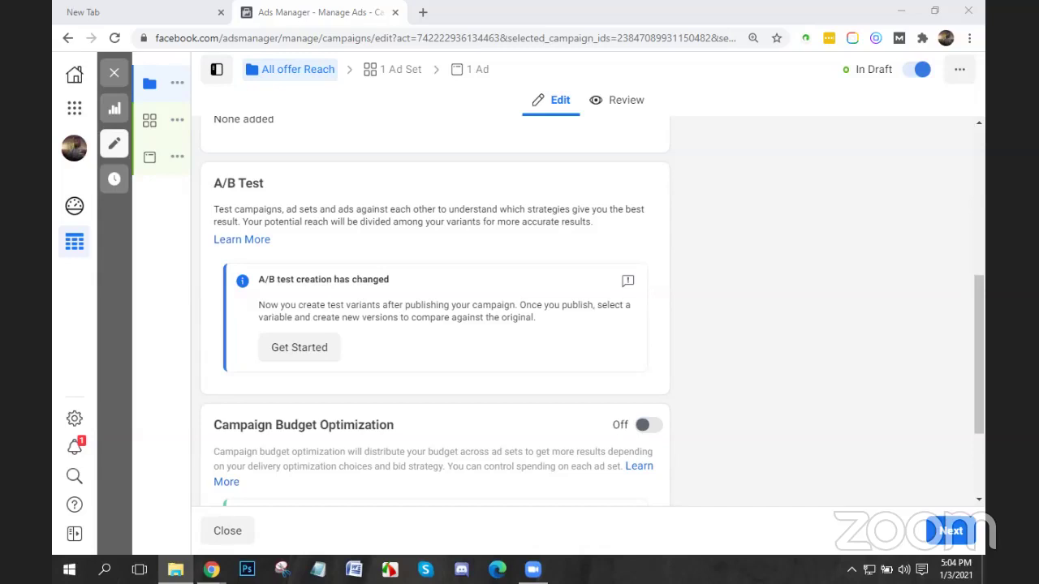
key("alt+Tab")
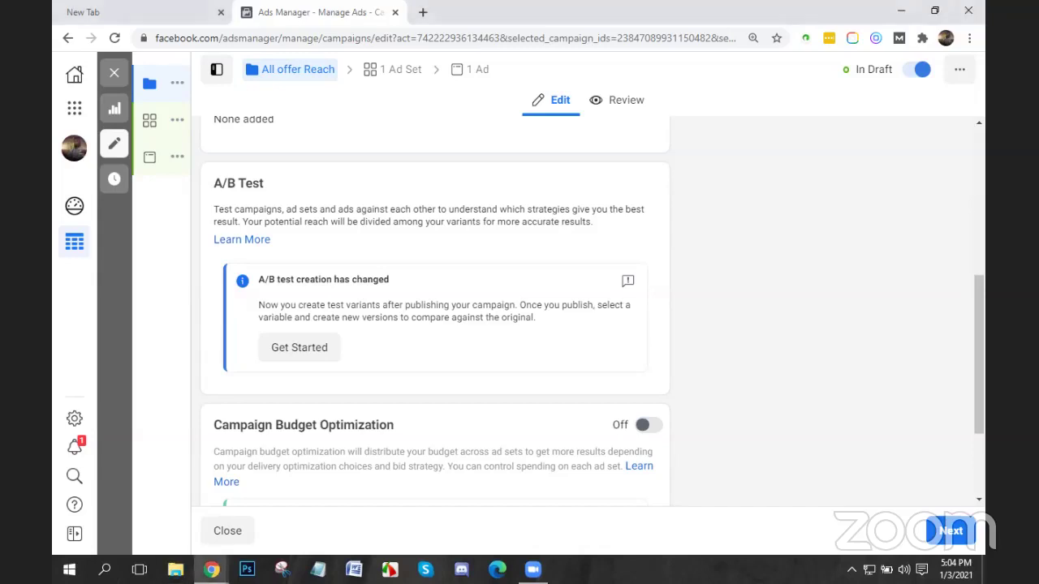
key("alt+Tab")
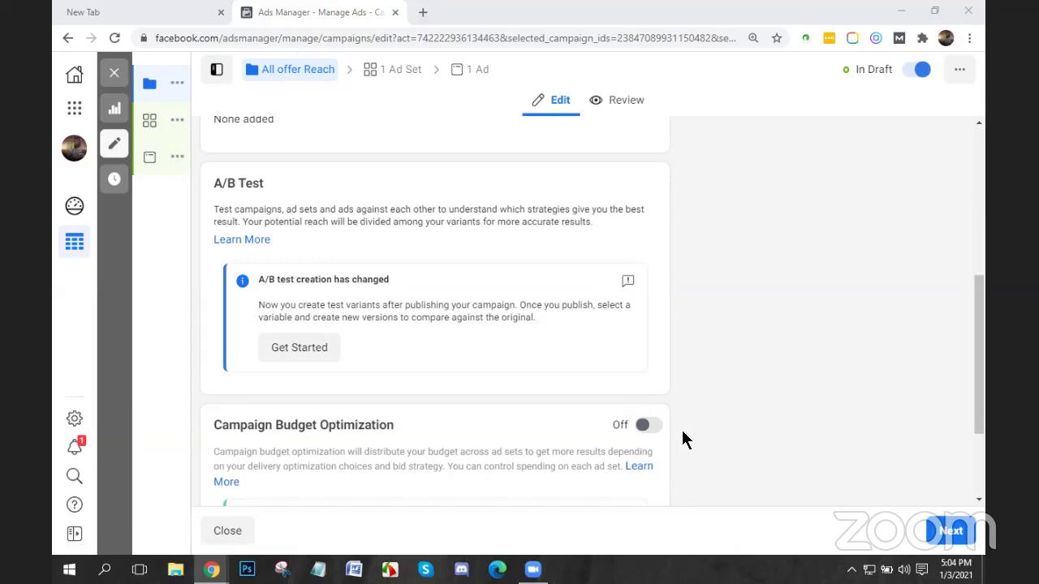
left_click(648, 427)
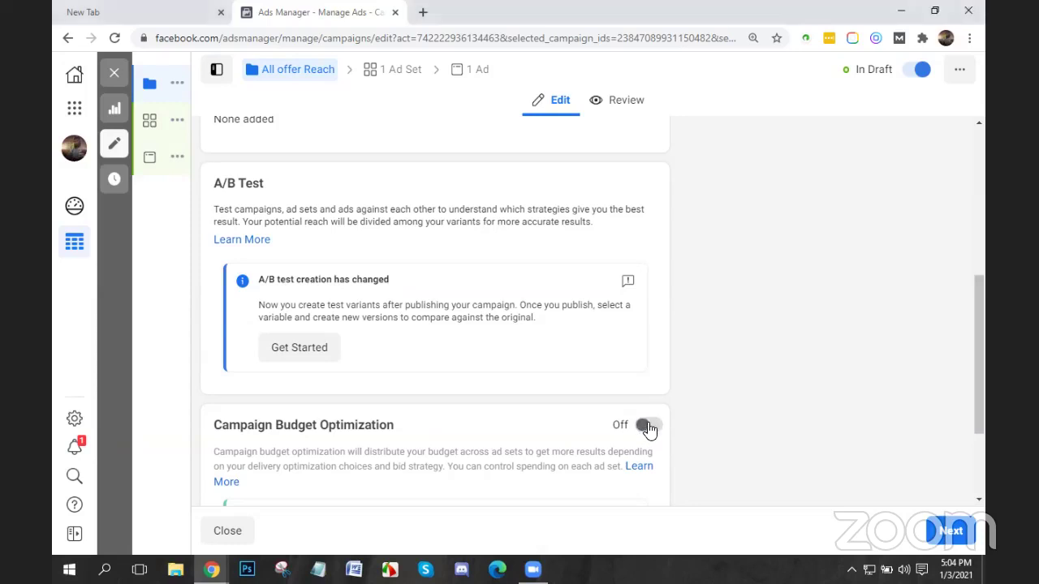
- Switch Campaign Budget Optimization on, bringing up the $25.00 daily campaign budget
left_click(647, 428)
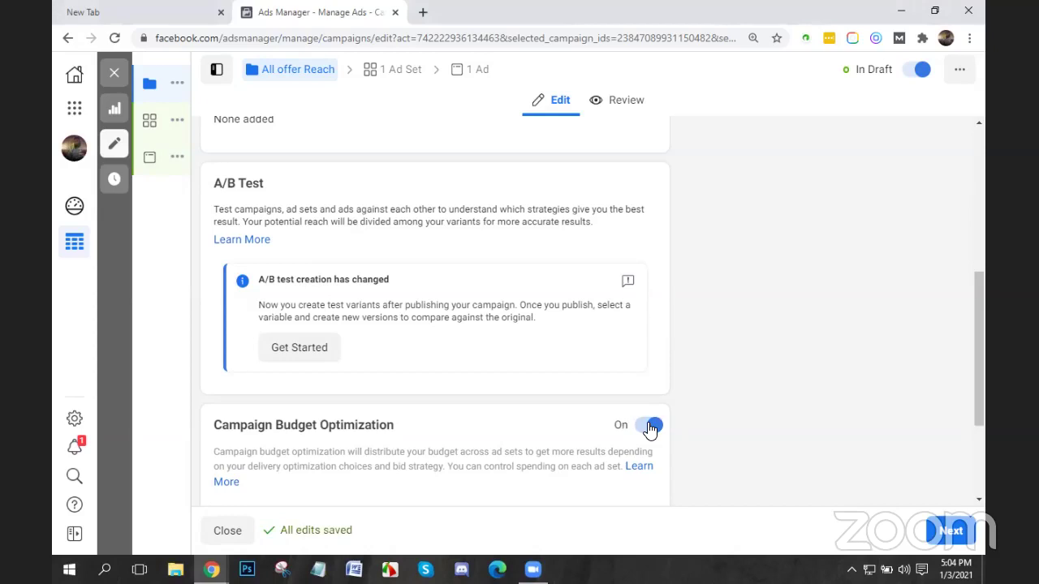
scroll(661, 432, "down", 2)
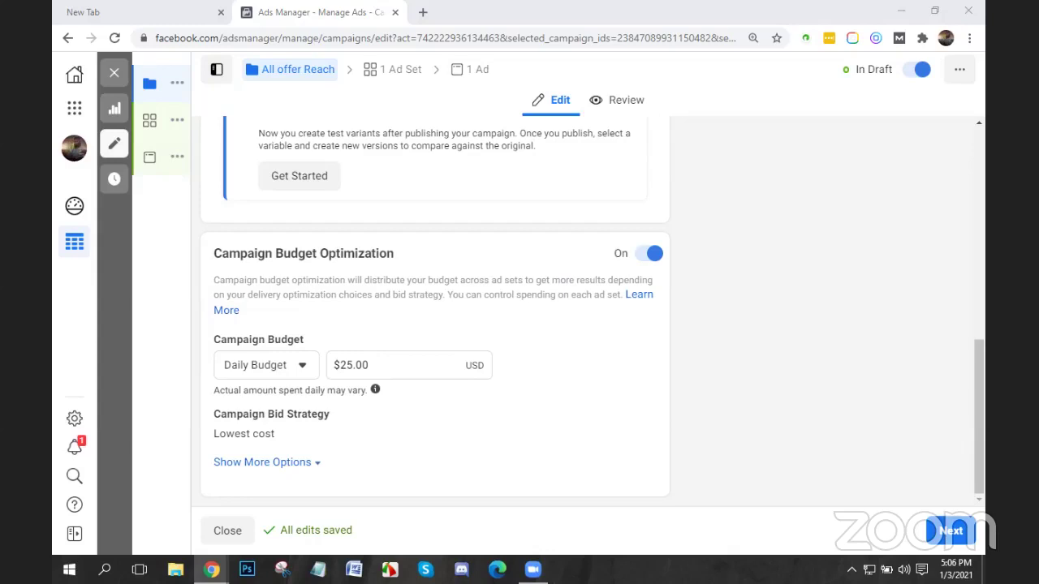
- Change the campaign budget to a $1,000.00 lifetime budget and reveal the Ad Scheduling options
left_click(301, 370)
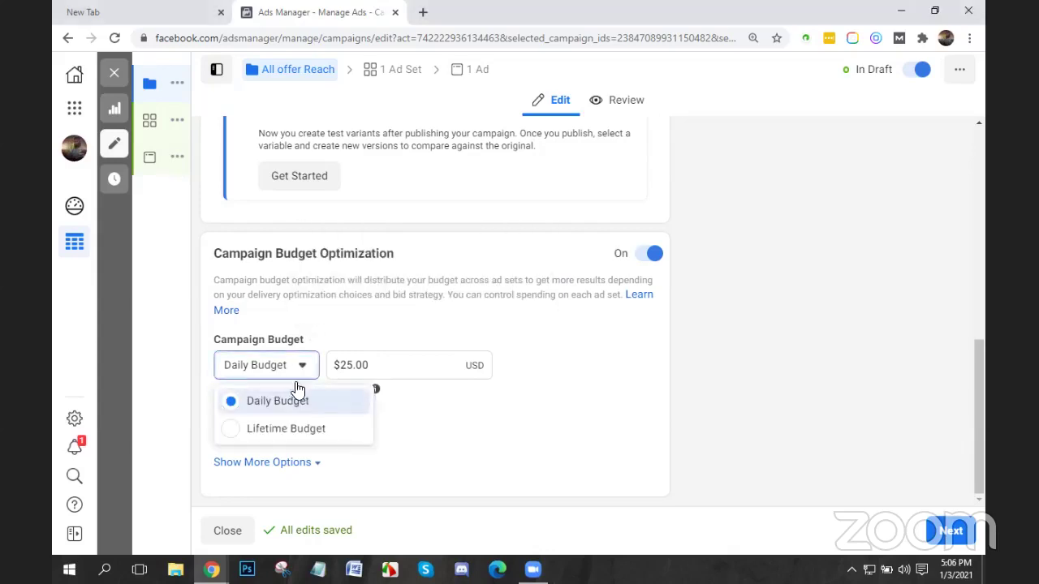
left_click(277, 430)
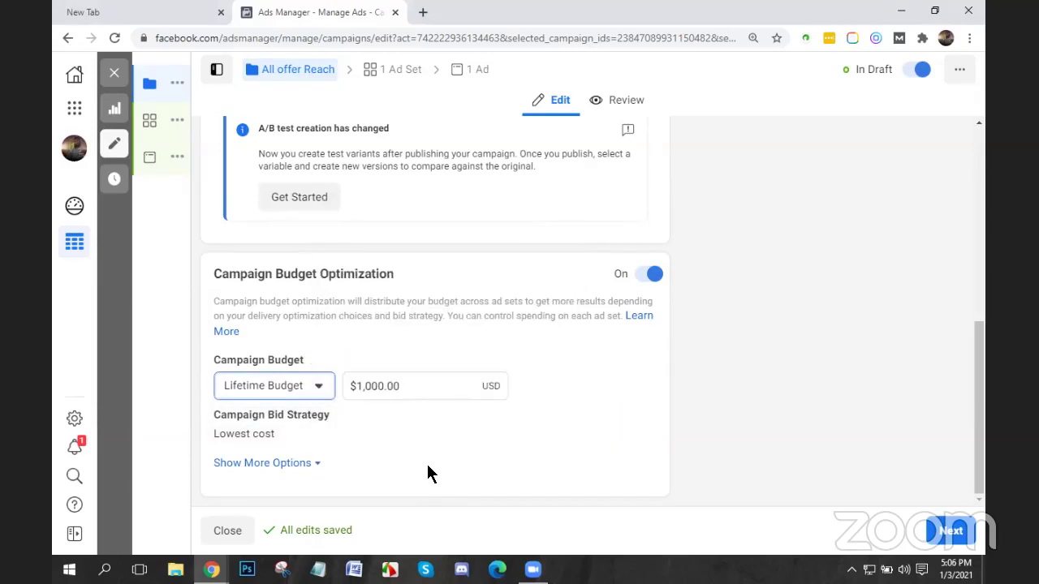
left_click(301, 461)
scroll(524, 479, "down", 1)
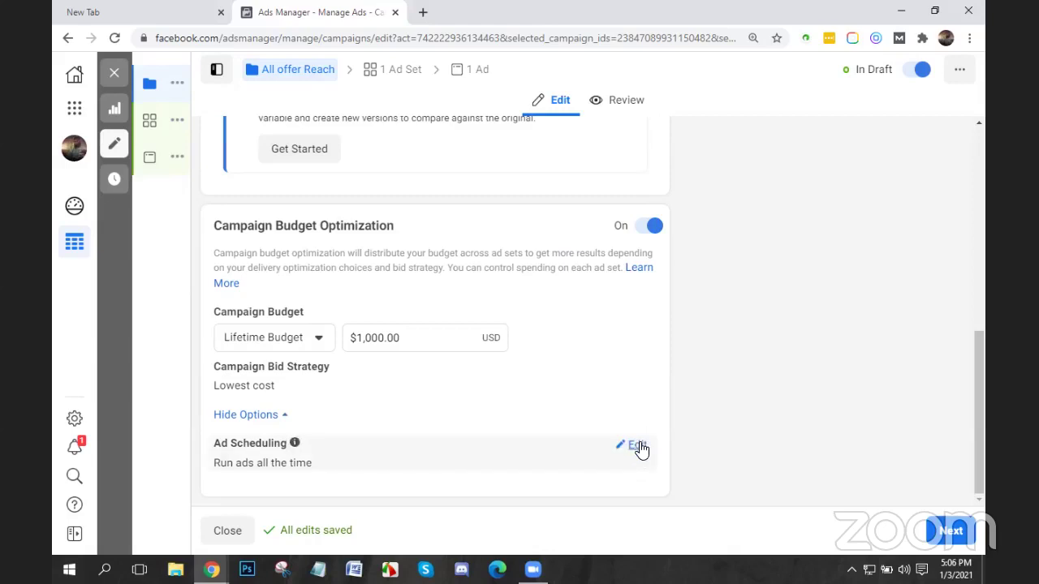
- Open Ad Scheduling for editing to reveal the 'Run ads on a schedule' option
left_click(638, 446)
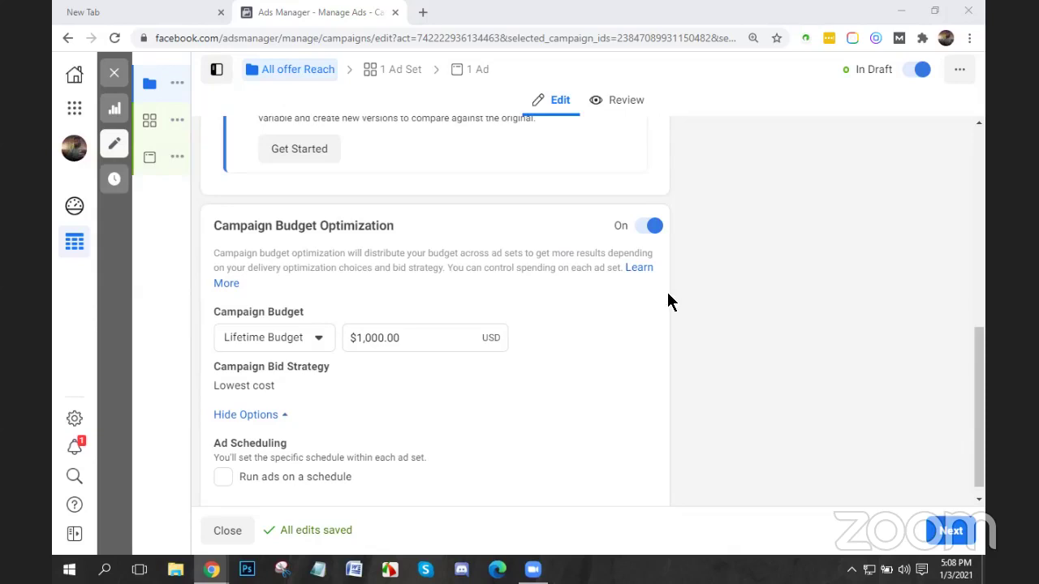
scroll(728, 330, "down", 1)
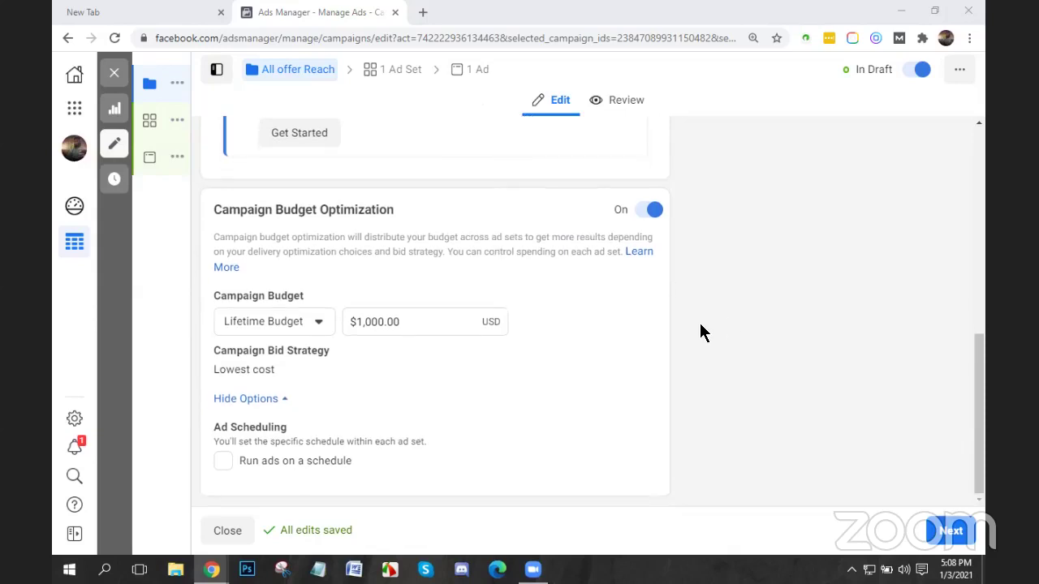
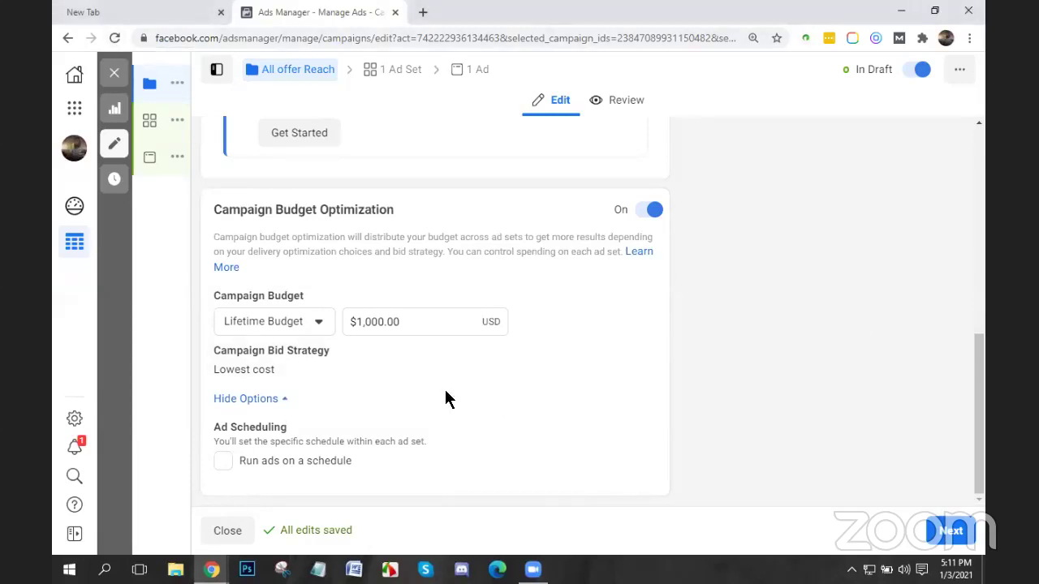
- Enable 'Run ads on a schedule' under Ad Scheduling for the All offer Reach campaign
left_click(230, 462)
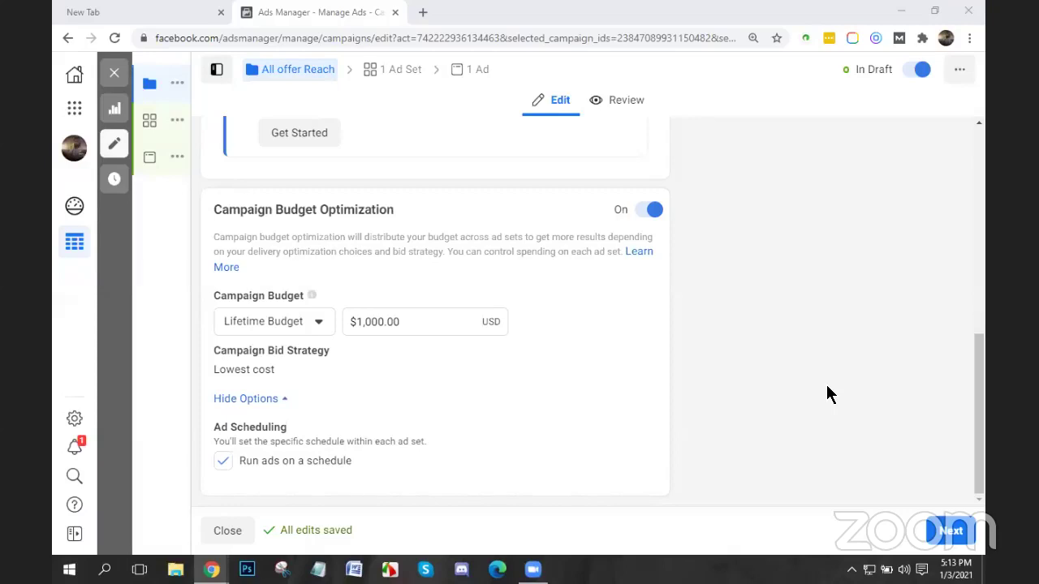
scroll(821, 386, "up", 5)
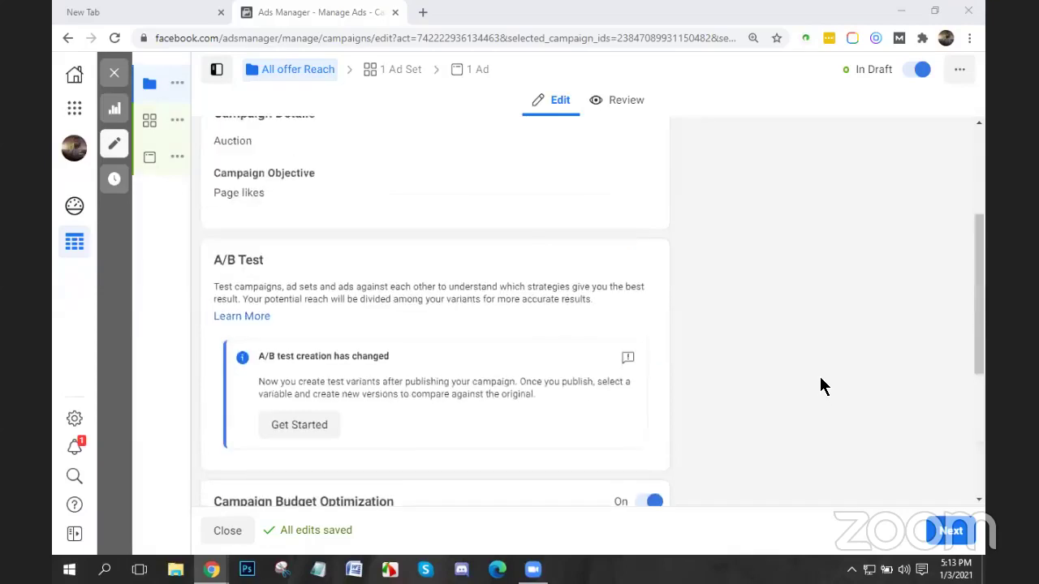
scroll(821, 386, "up", 2)
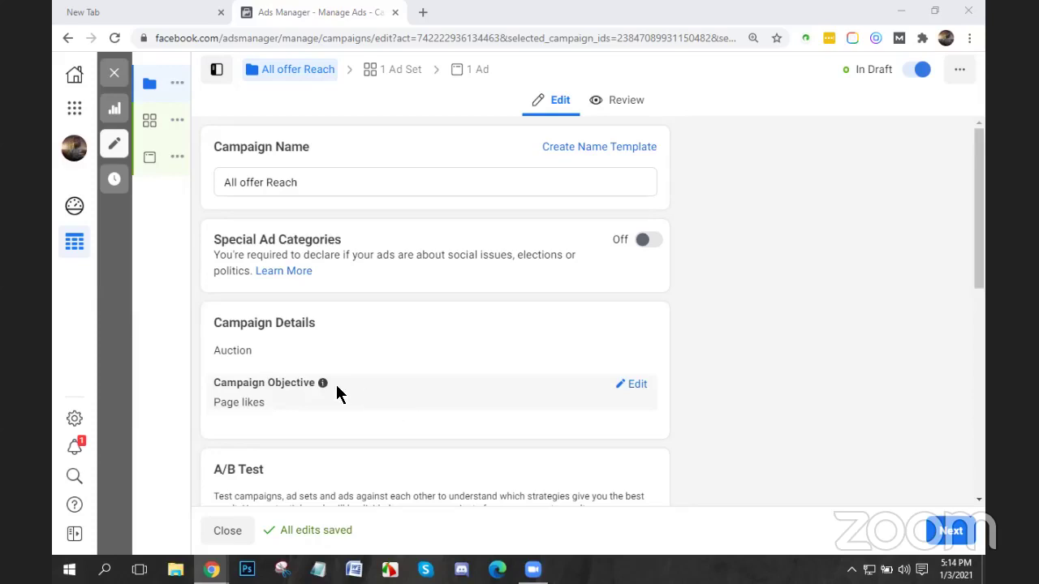
mouse_move(323, 393)
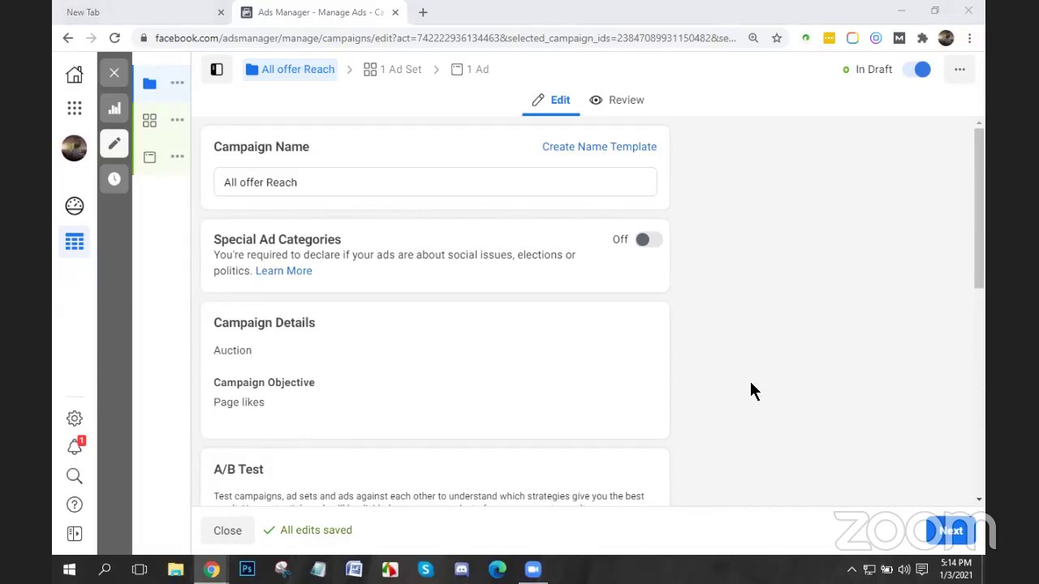
scroll(751, 390, "down", 10)
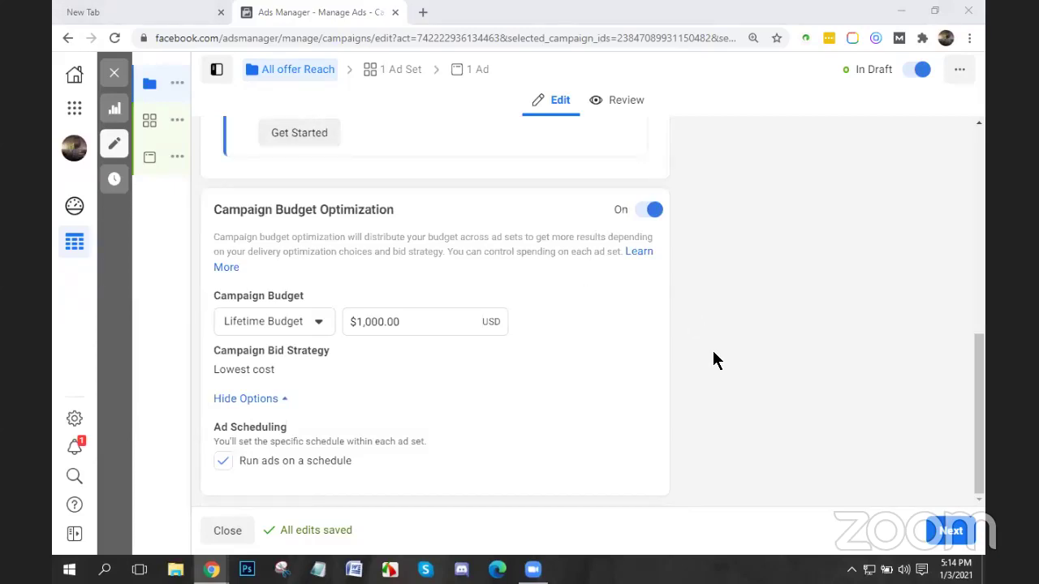
scroll(728, 373, "up", 2)
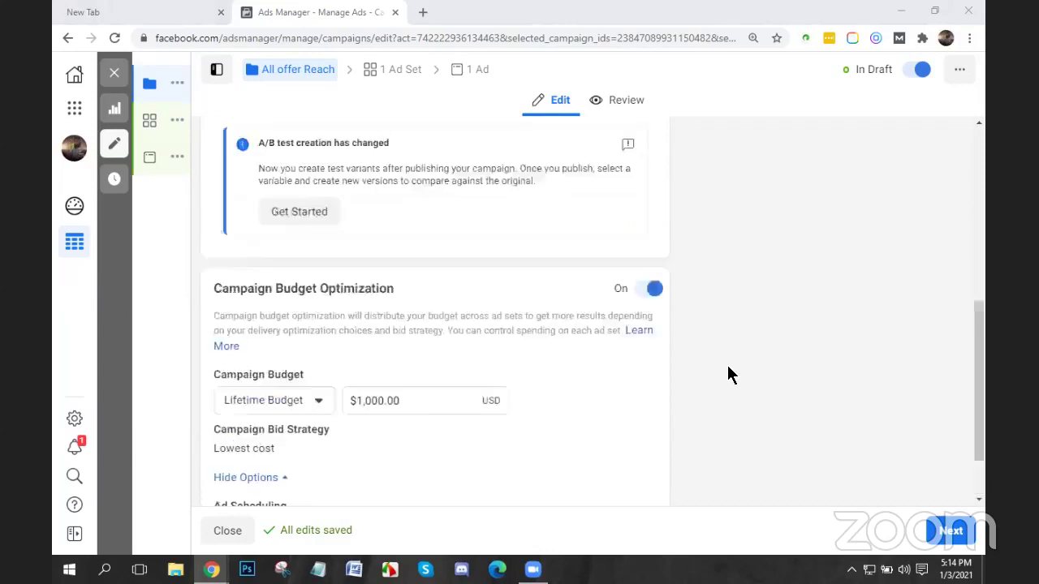
scroll(727, 373, "down", 2)
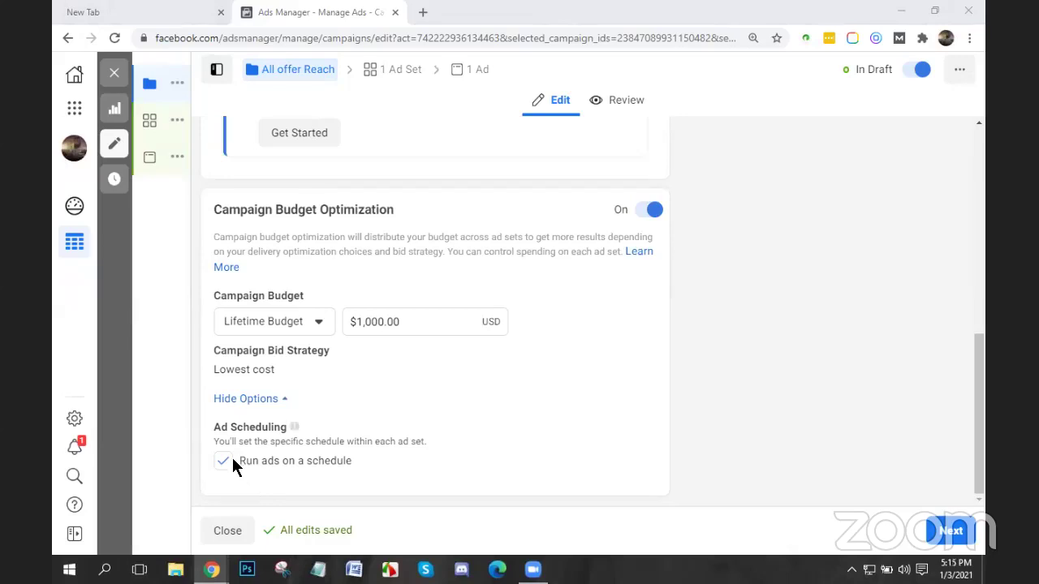
left_click(316, 325)
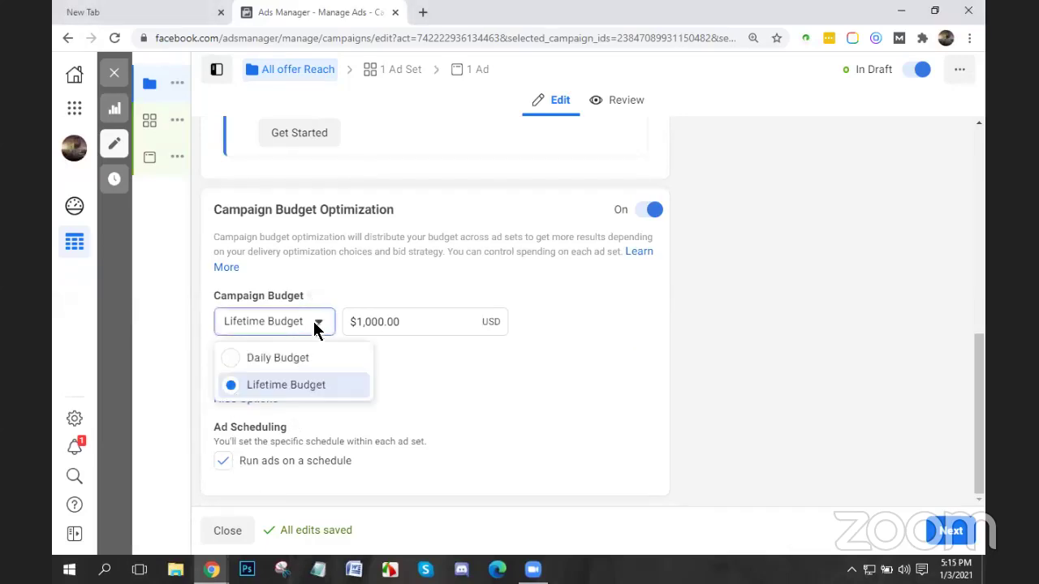
left_click(290, 359)
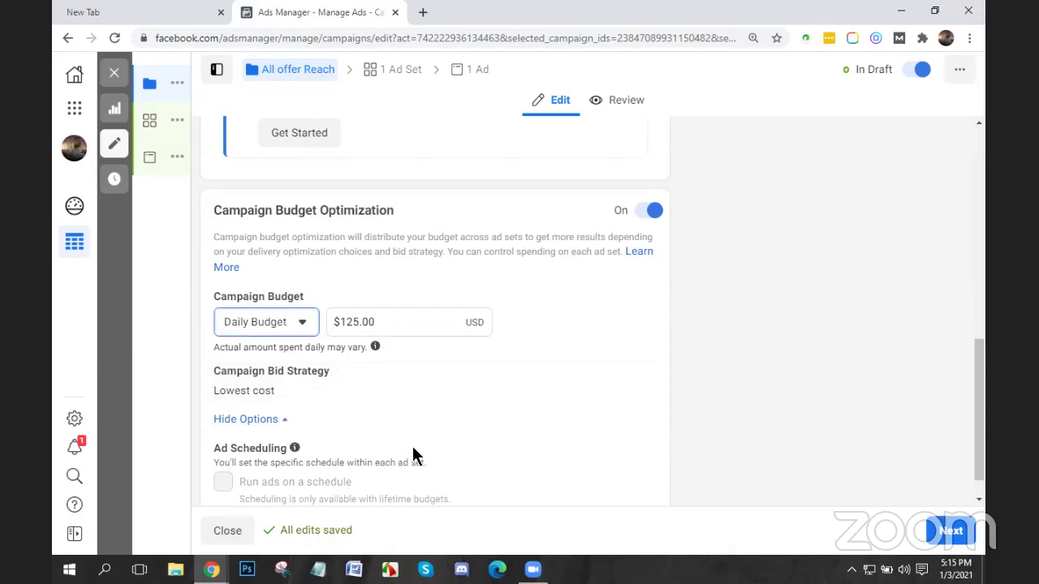
scroll(398, 457, "down", 1)
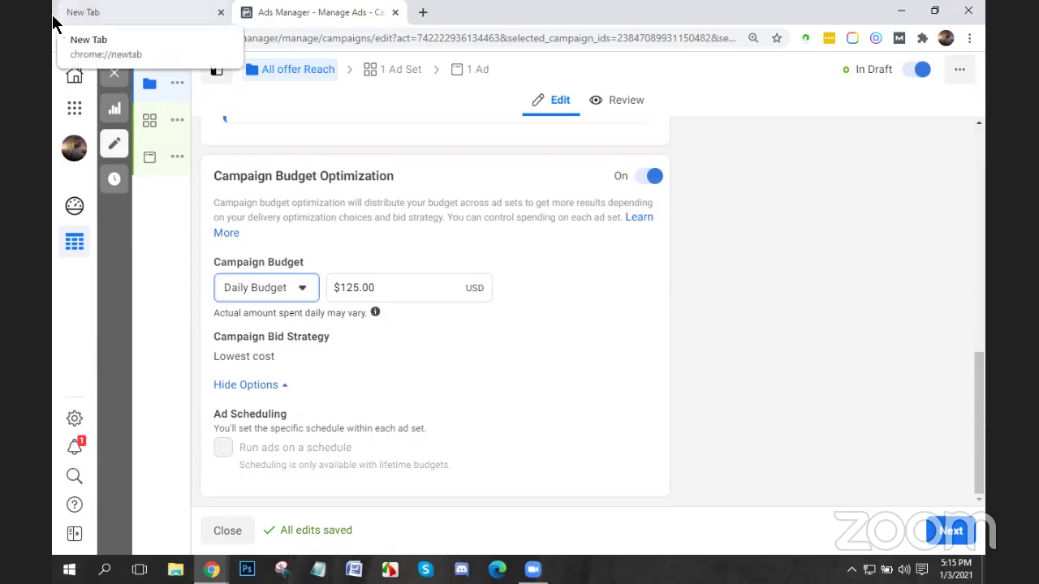
mouse_move(438, 302)
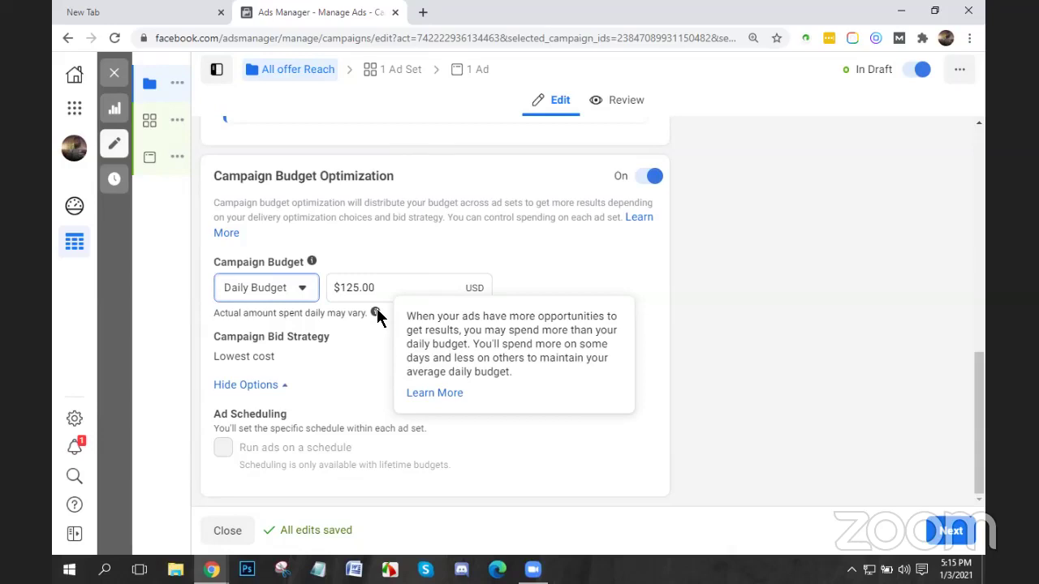
left_click(357, 287)
mouse_move(375, 319)
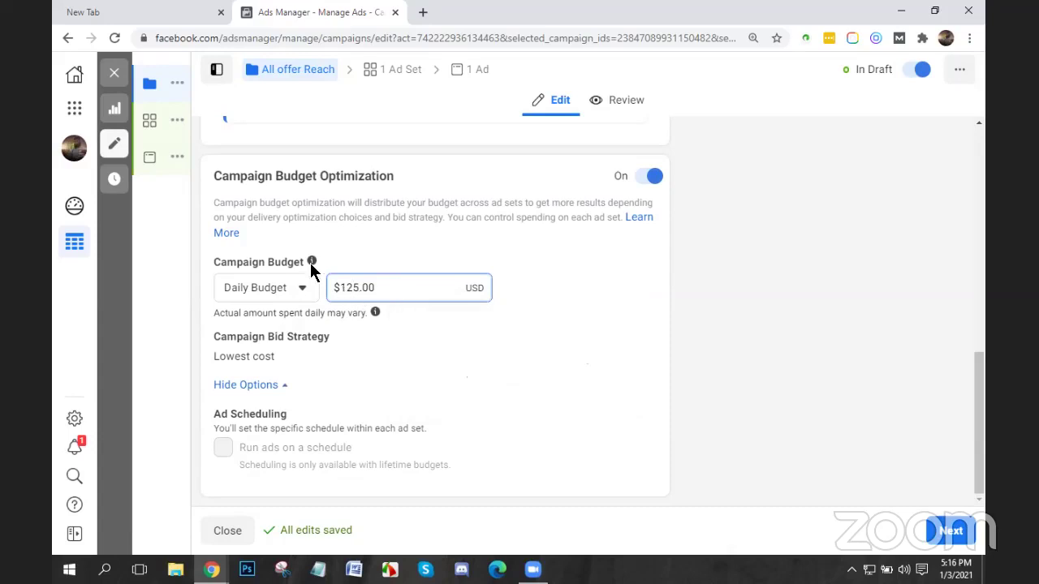
mouse_move(311, 262)
mouse_move(311, 261)
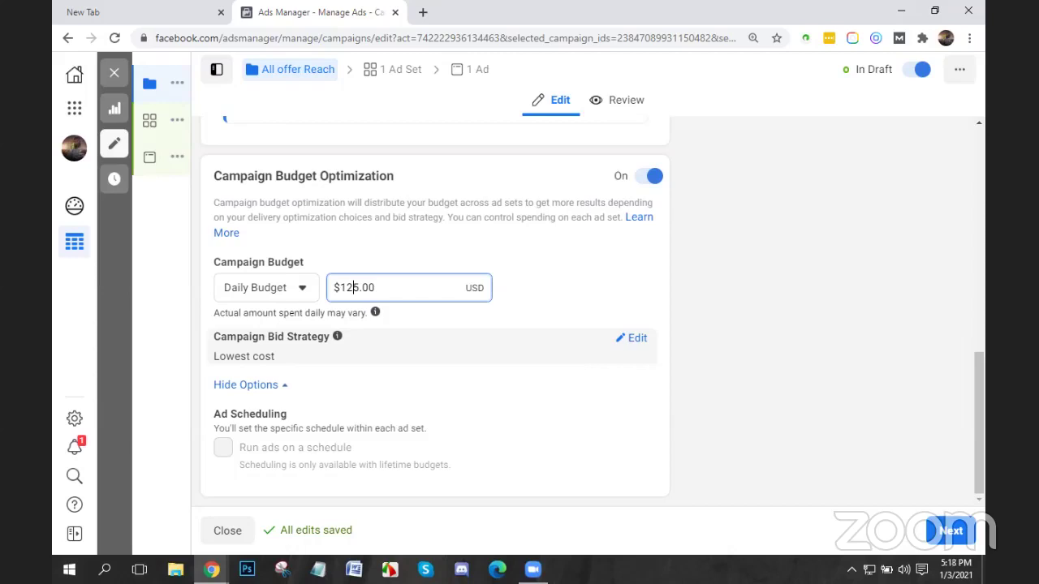
key("alt+Tab")
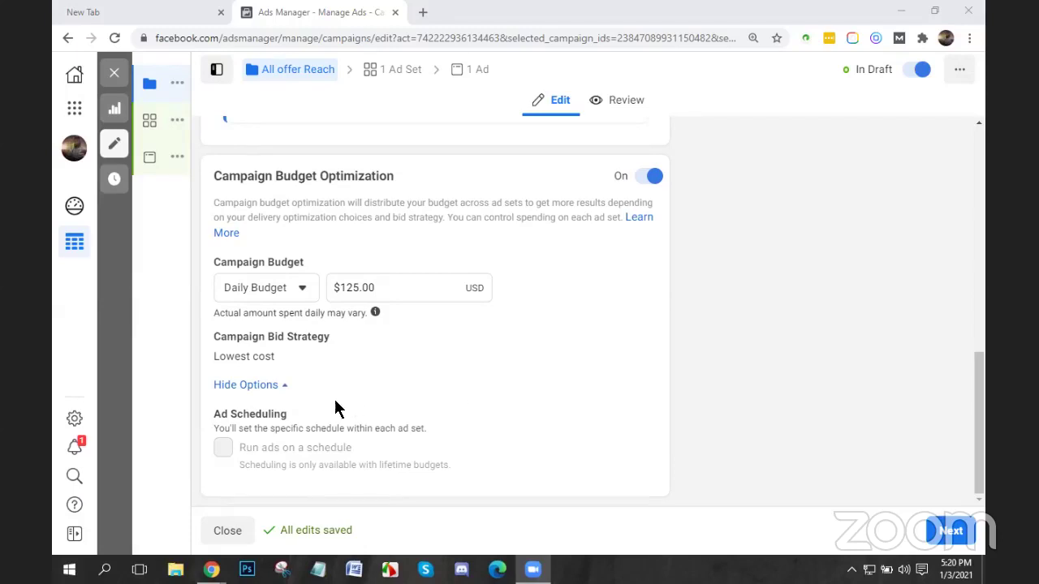
mouse_move(403, 365)
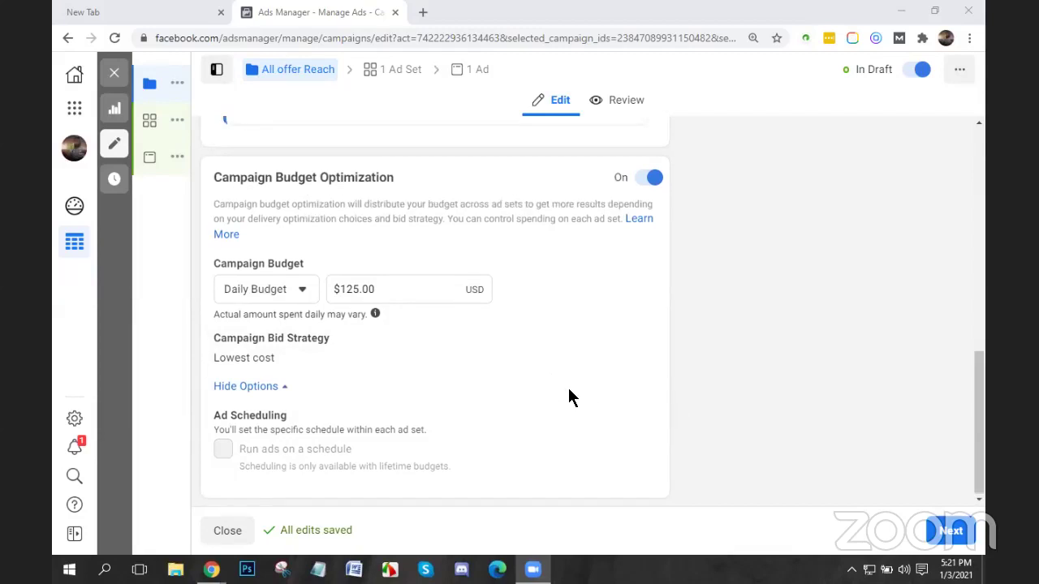
- Minimize the Photos viewer to return to the All offer Reach campaign edit page in Chrome
scroll(568, 390, "up", 3)
scroll(568, 397, "up", 3)
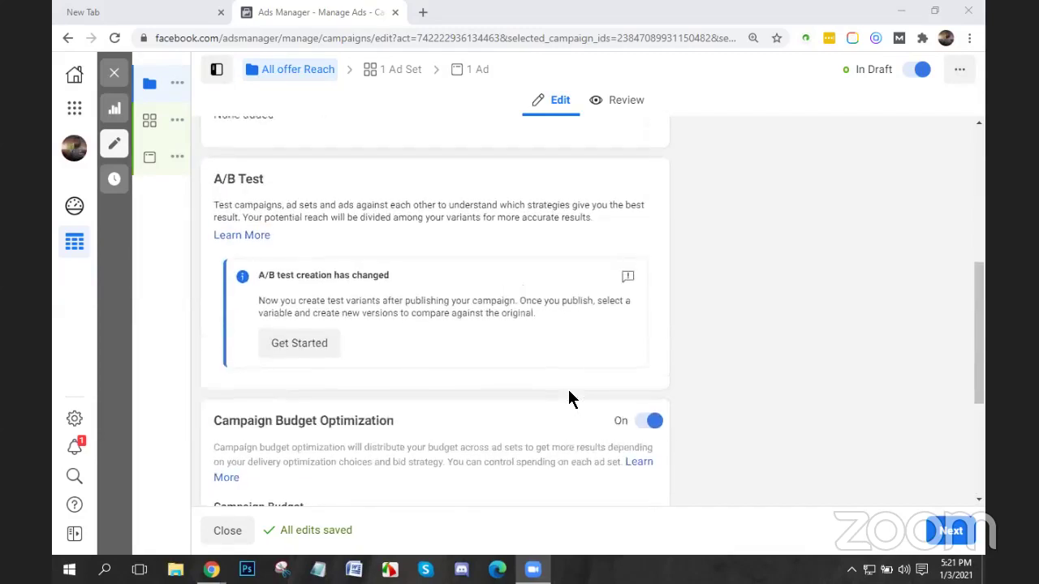
scroll(568, 396, "up", 2)
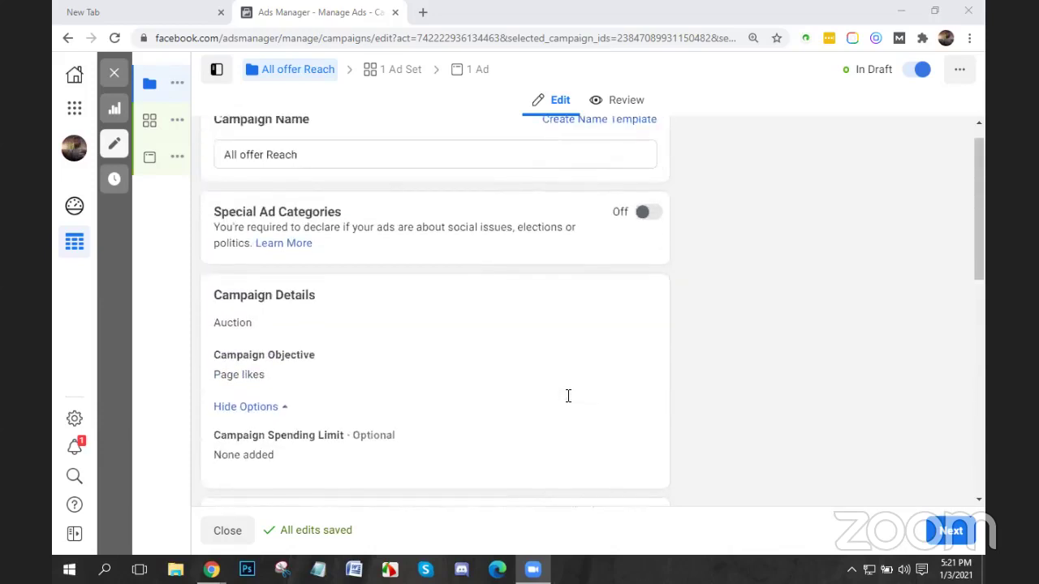
scroll(568, 396, "up", 1)
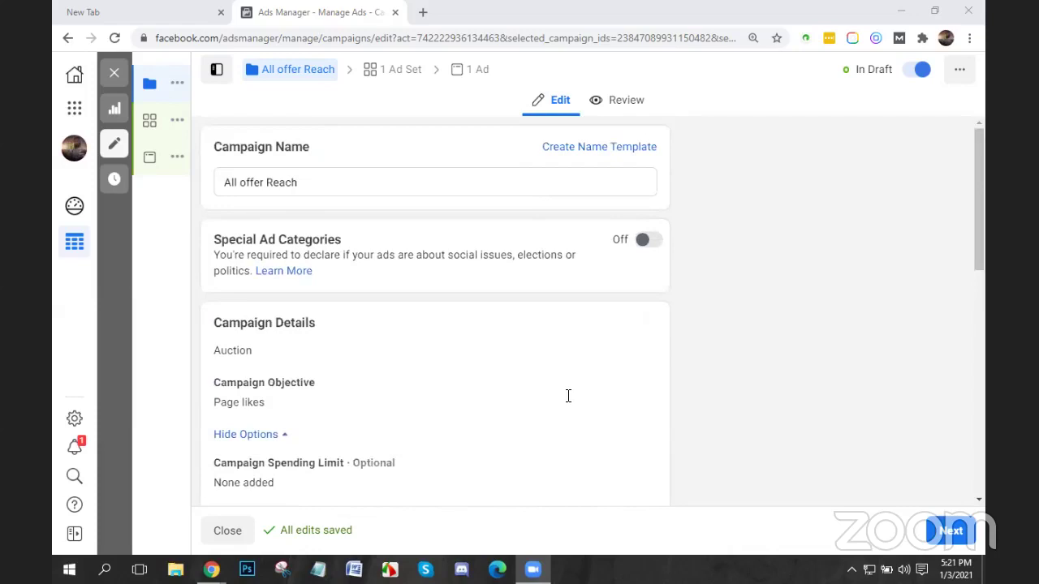
scroll(568, 396, "down", 7)
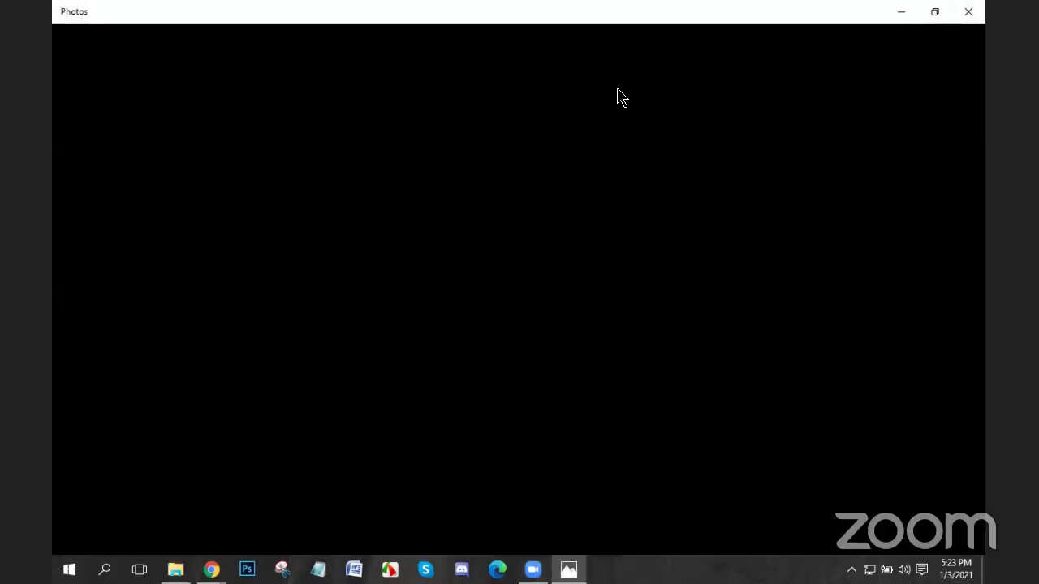
left_click(903, 12)
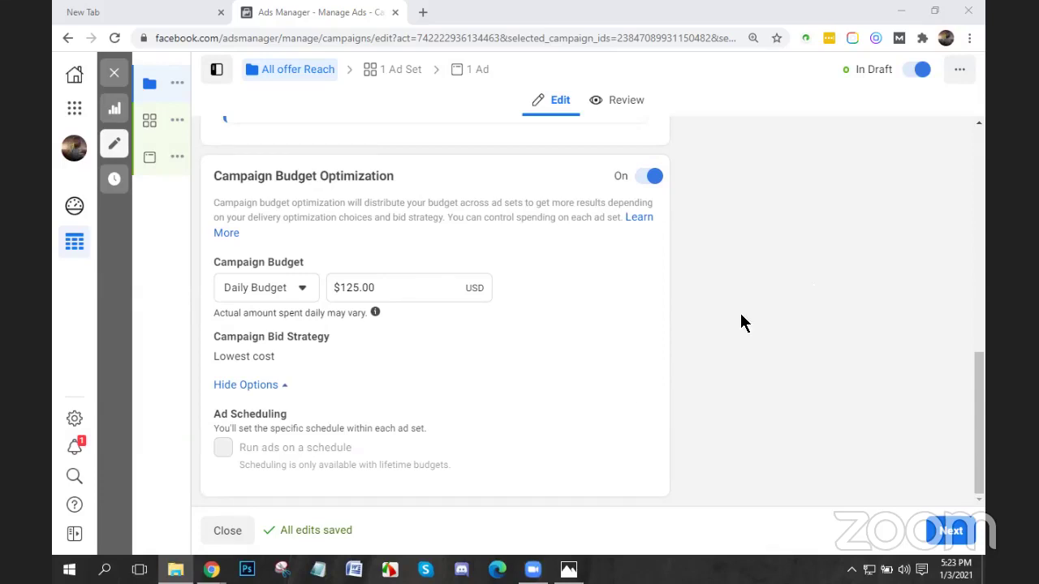
mouse_move(533, 569)
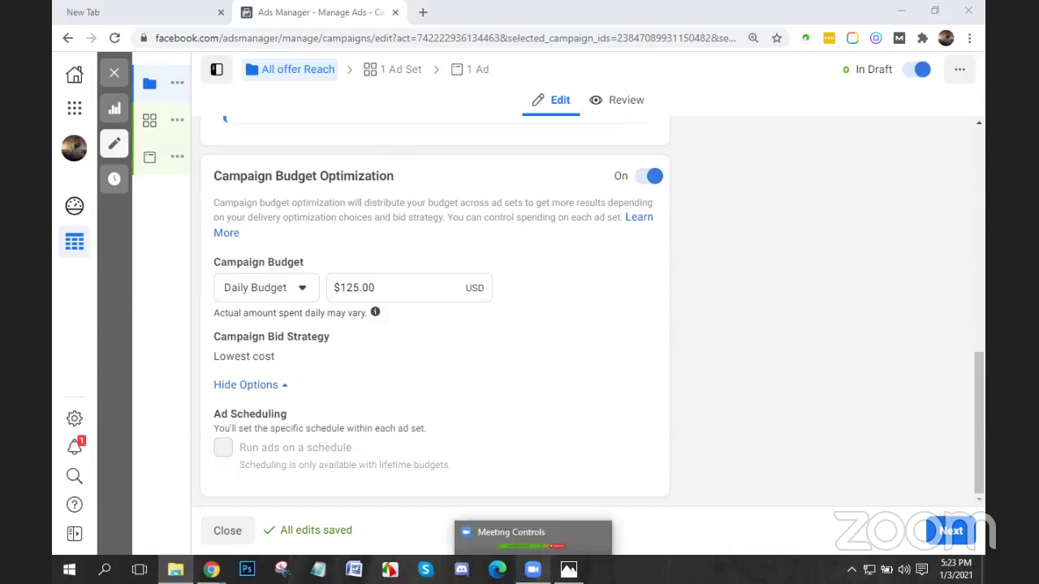
mouse_move(568, 569)
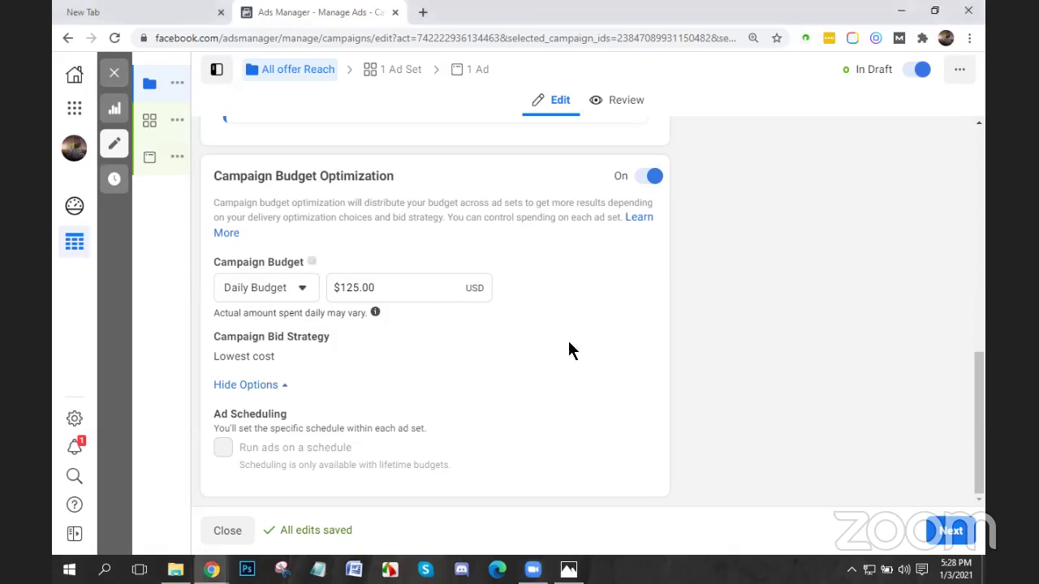
scroll(549, 407, "up", 6)
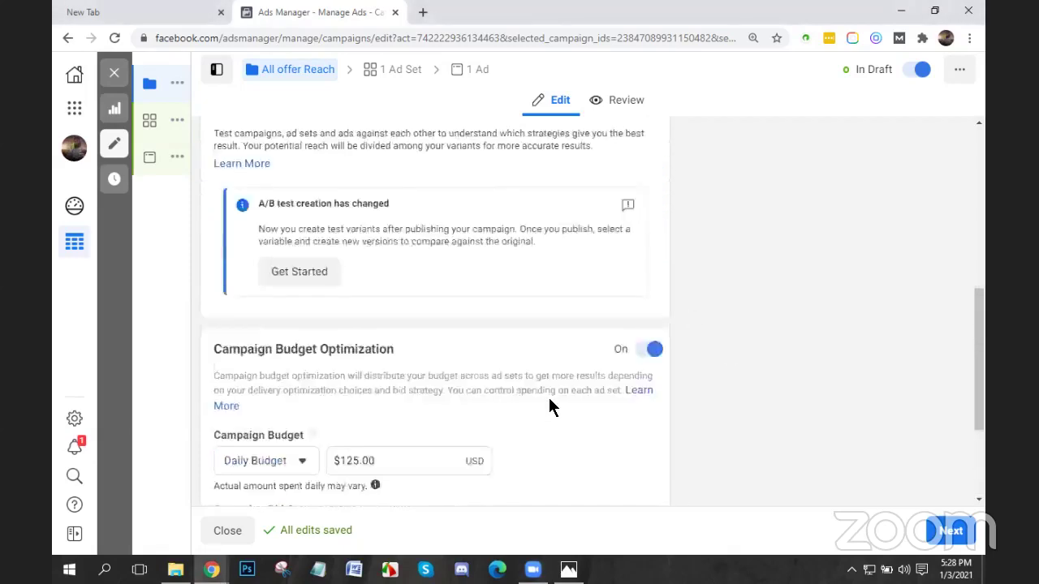
scroll(549, 408, "up", 2)
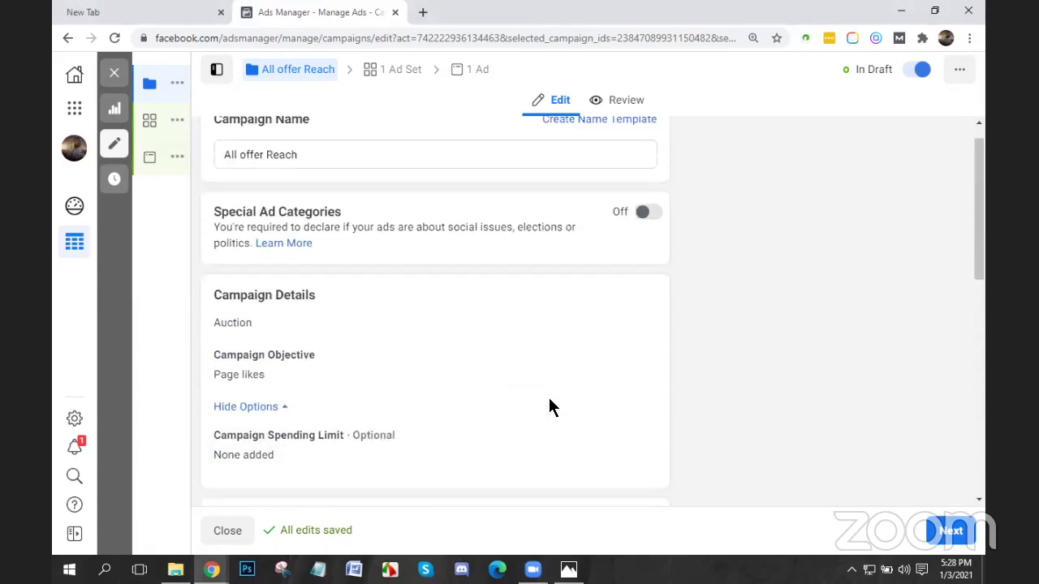
scroll(548, 408, "down", 5)
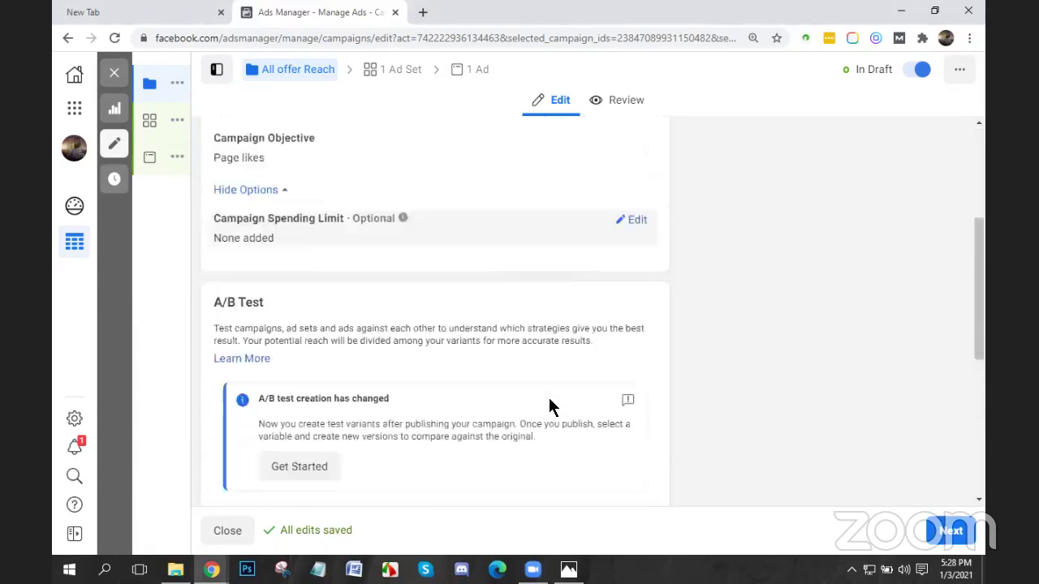
scroll(549, 407, "down", 2)
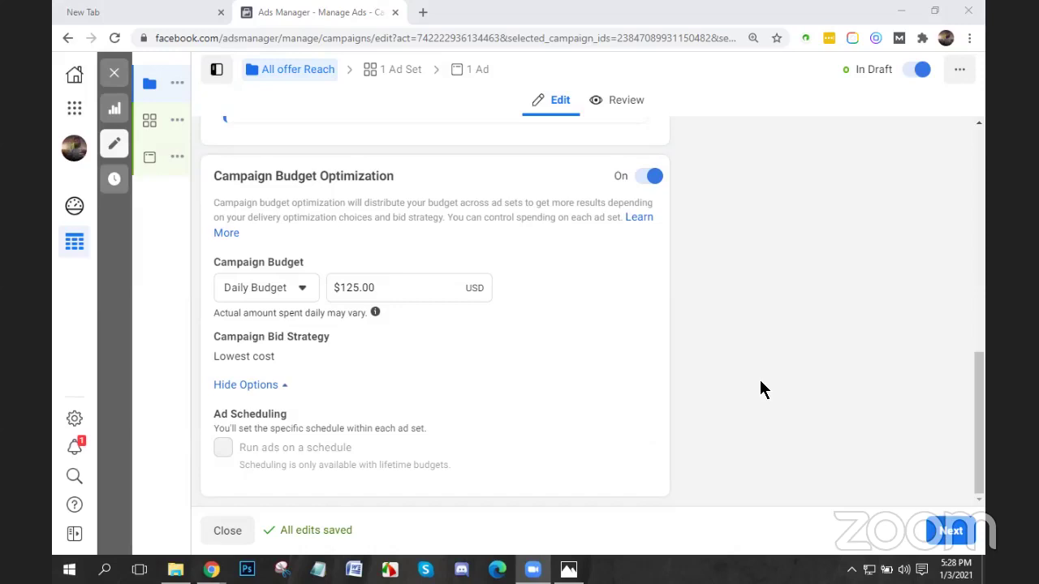
scroll(759, 390, "up", 3)
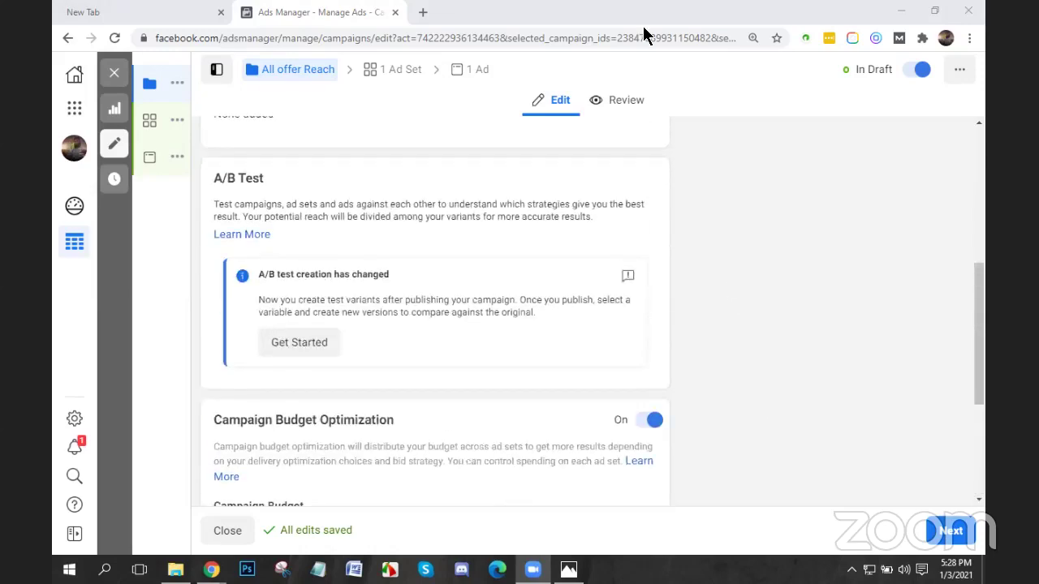
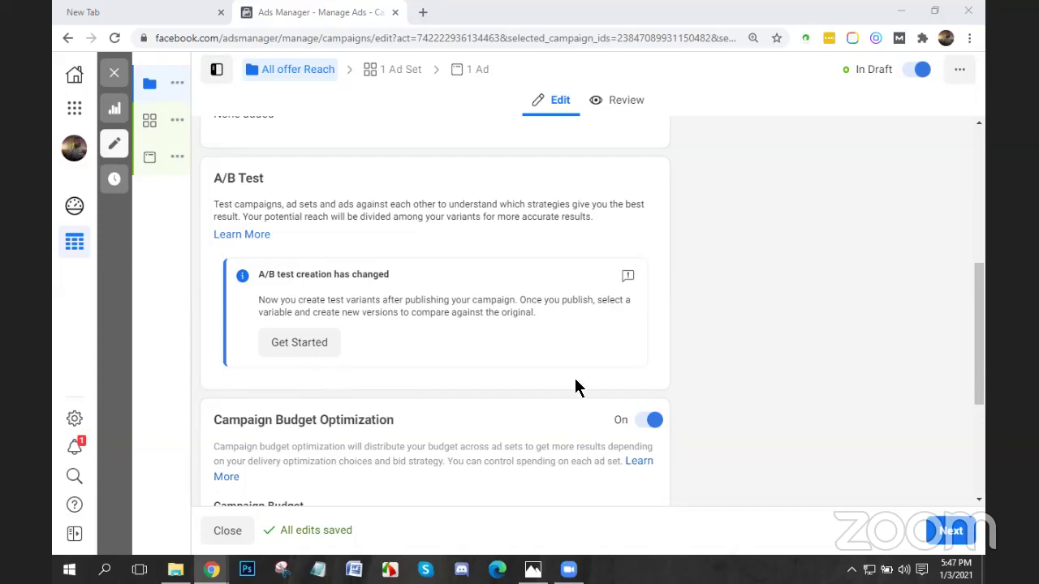
- Replace the $125.00 daily campaign budget with $2.00 and save it
scroll(575, 387, "down", 1)
scroll(435, 325, "down", 1)
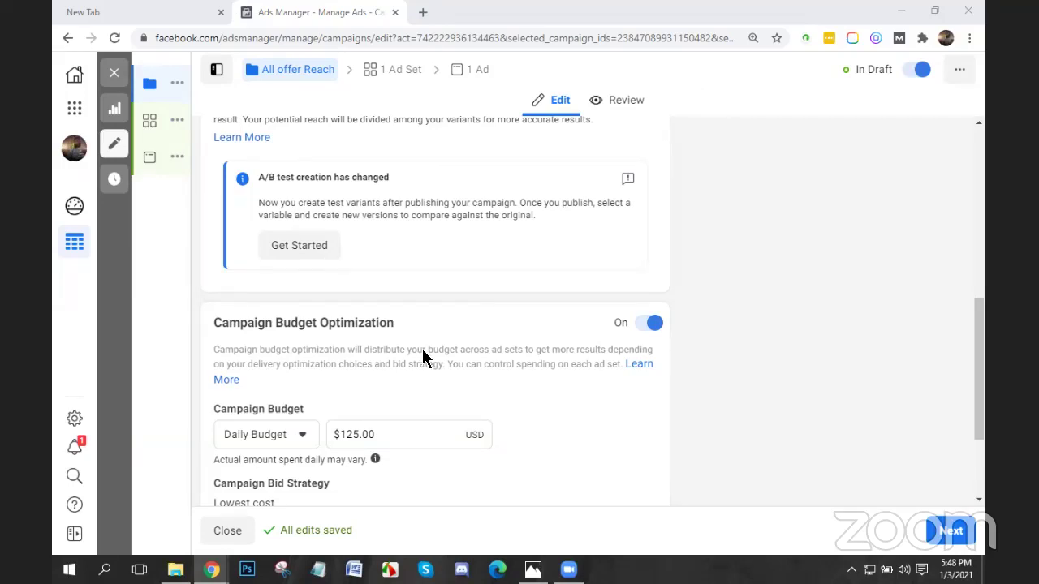
scroll(422, 357, "down", 2)
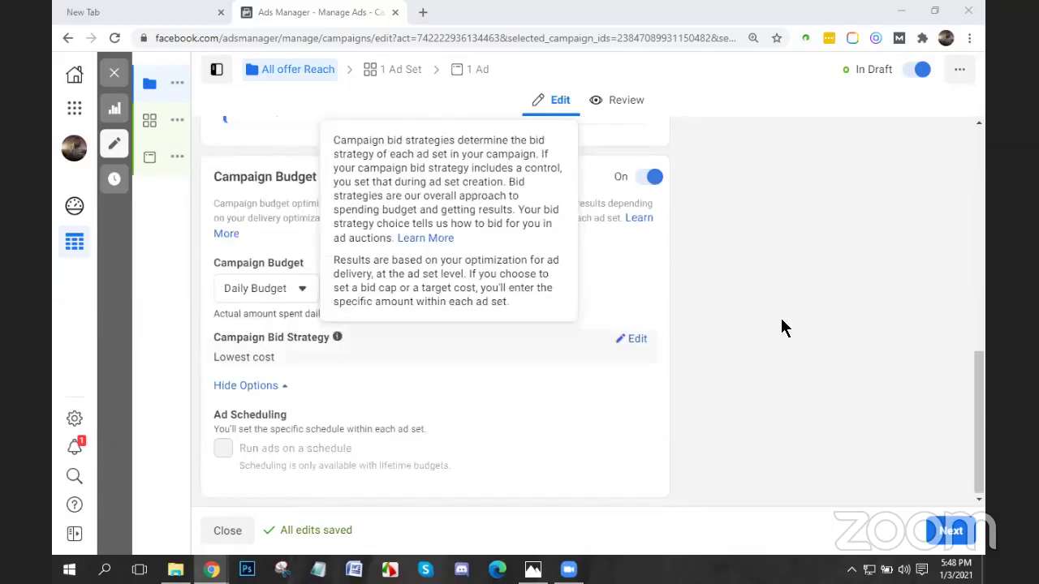
left_click(355, 288)
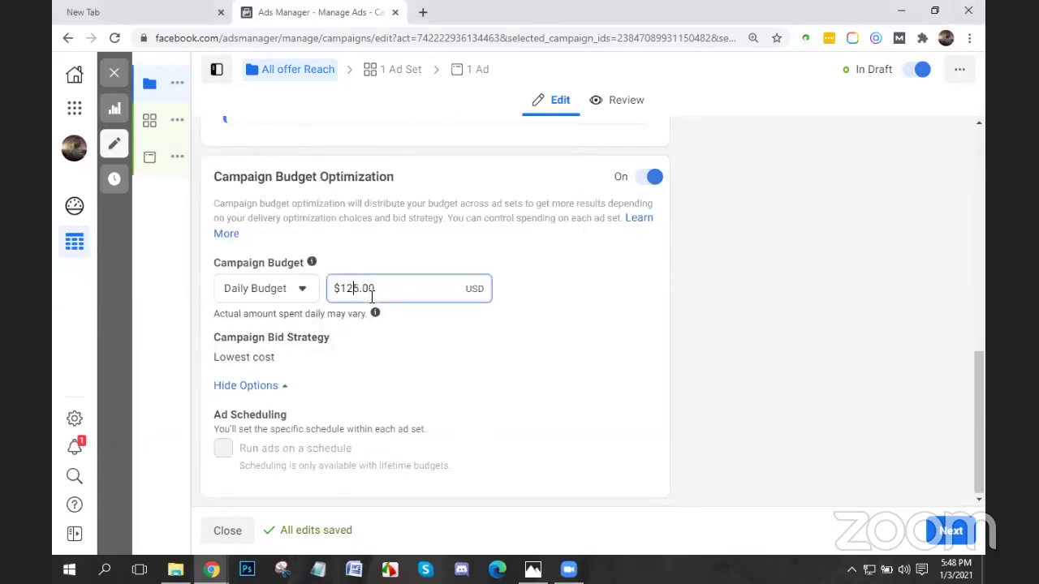
key("BackSpace")
key("BackSpace")
key("BackSpace")
key("BackSpace")
type("2.")
left_click(736, 328)
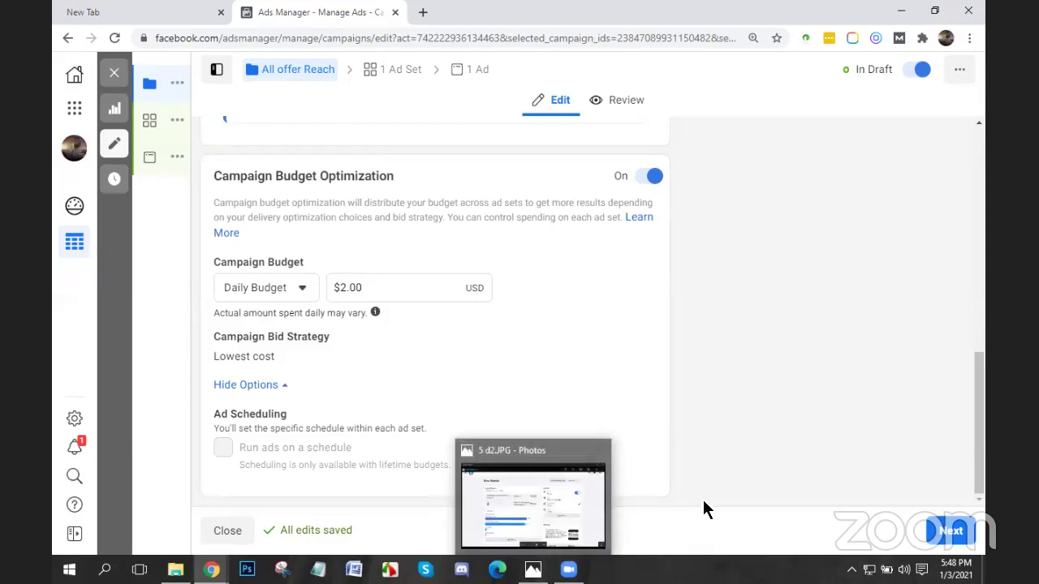
left_click(529, 570)
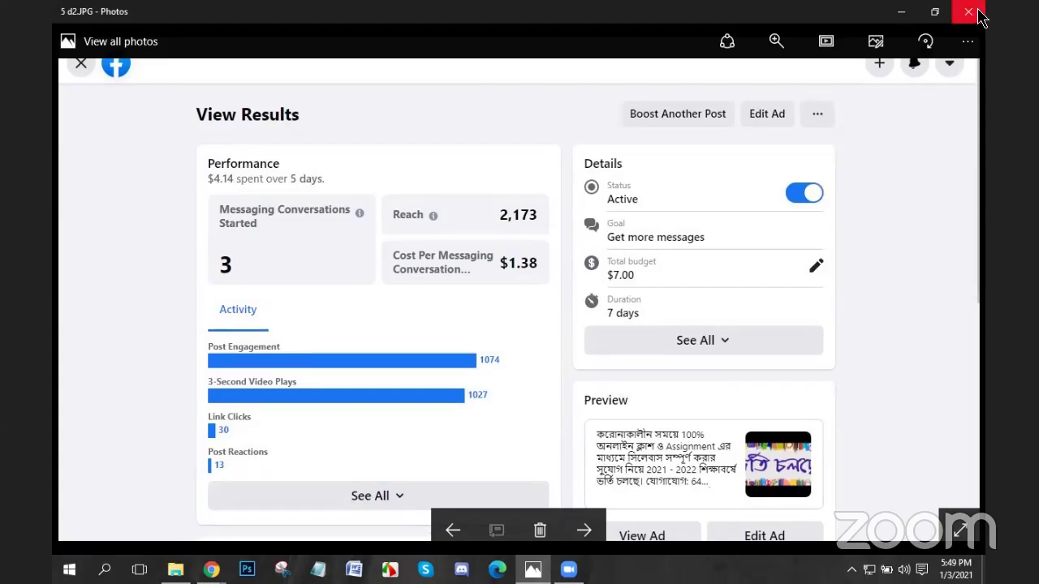
left_click(916, 15)
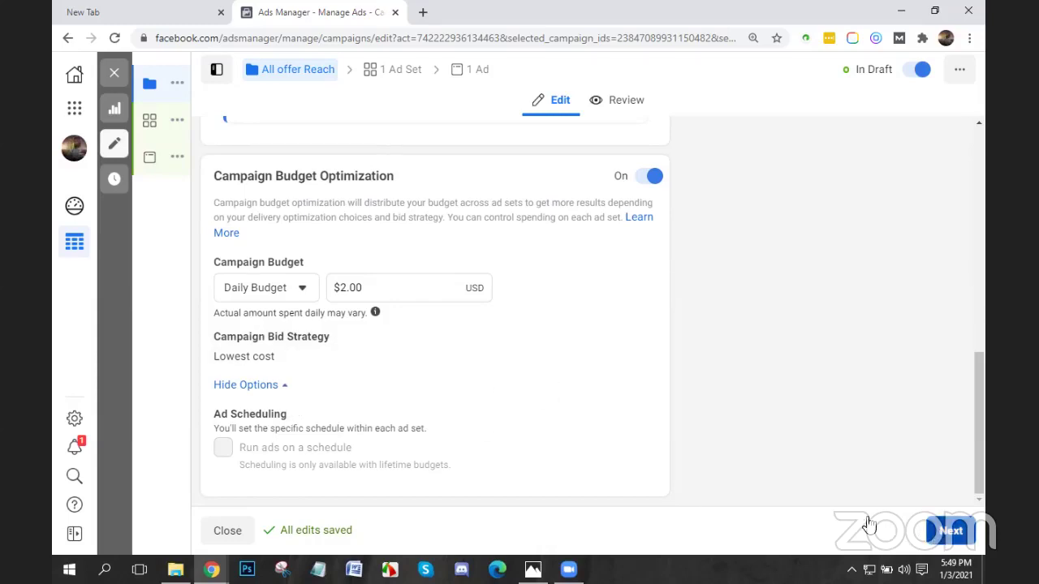
- Continue to the All offer ad set and select All Offers as the promoted Facebook Page
left_click(950, 531)
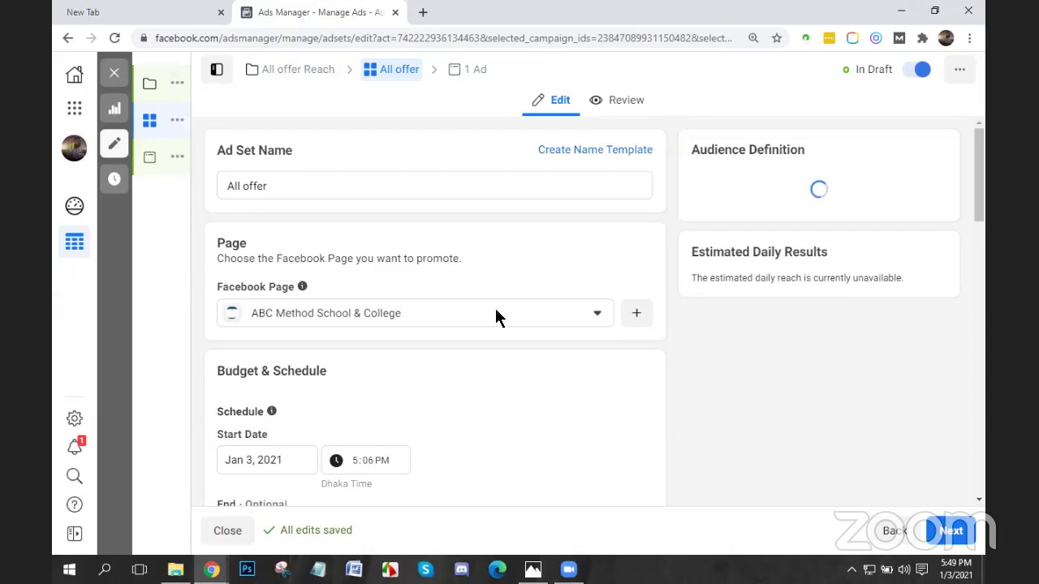
left_click(595, 317)
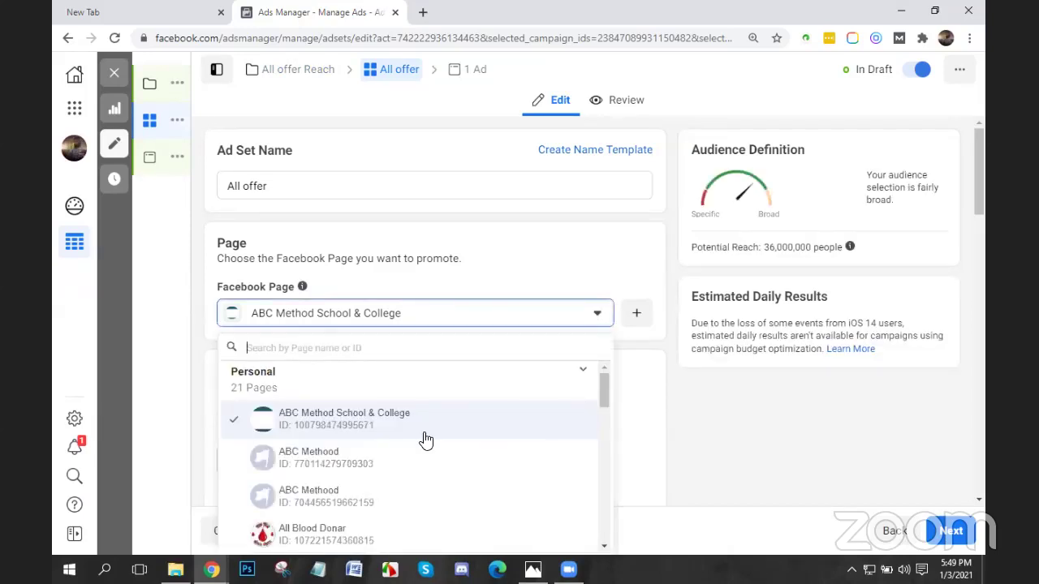
scroll(365, 413, "down", 2)
scroll(301, 382, "down", 1)
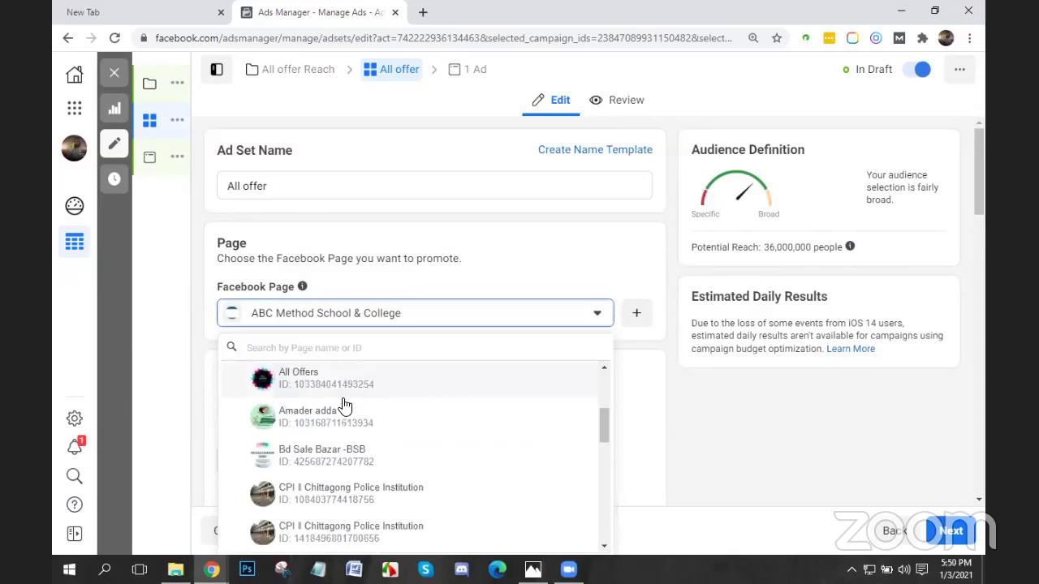
left_click(403, 394)
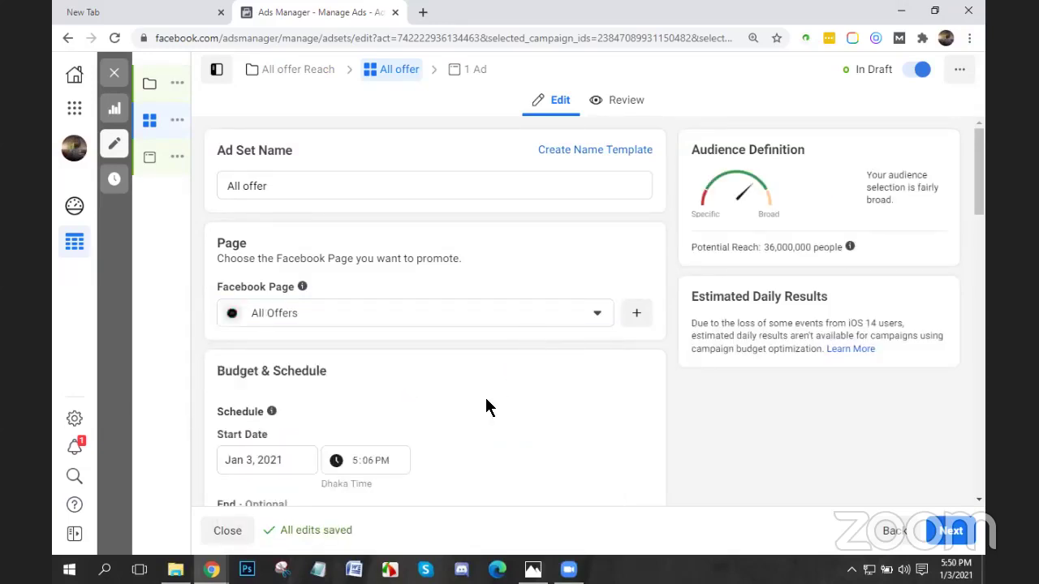
scroll(414, 431, "down", 1)
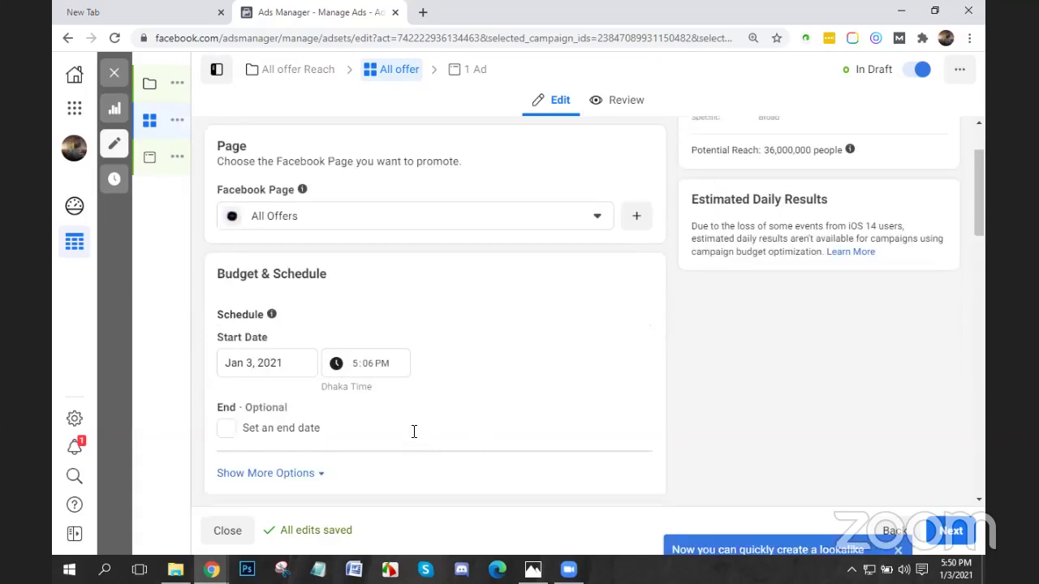
scroll(414, 431, "down", 2)
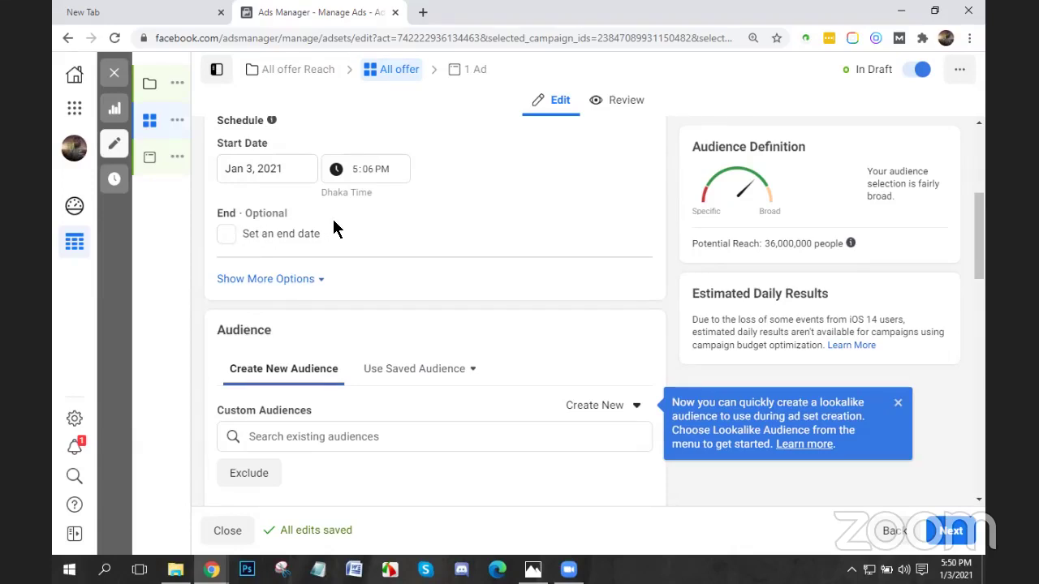
scroll(403, 258, "up", 3)
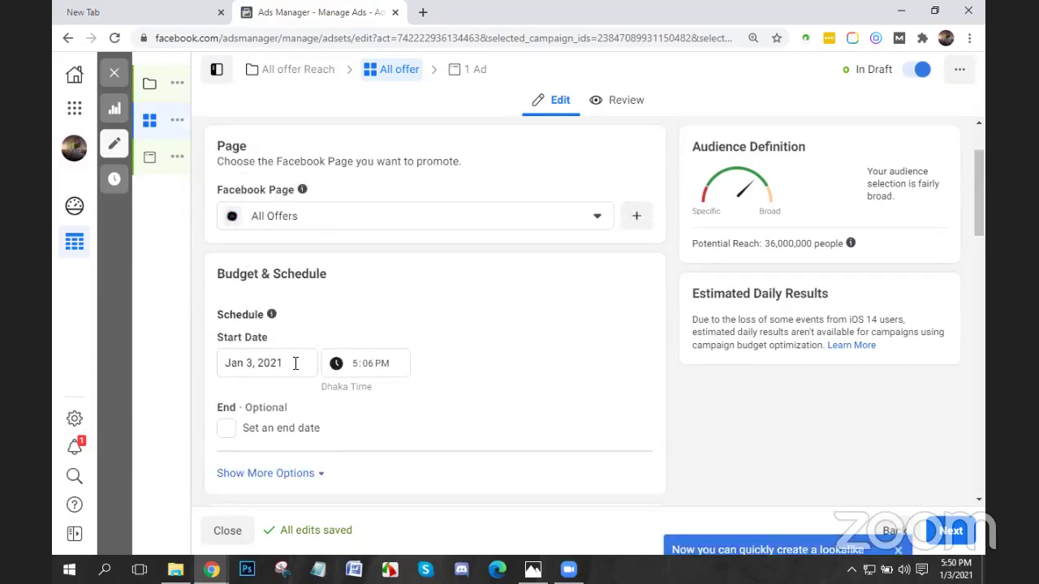
- Enable an end date for the ad set schedule and set it to January 7, 2021
scroll(246, 405, "down", 1)
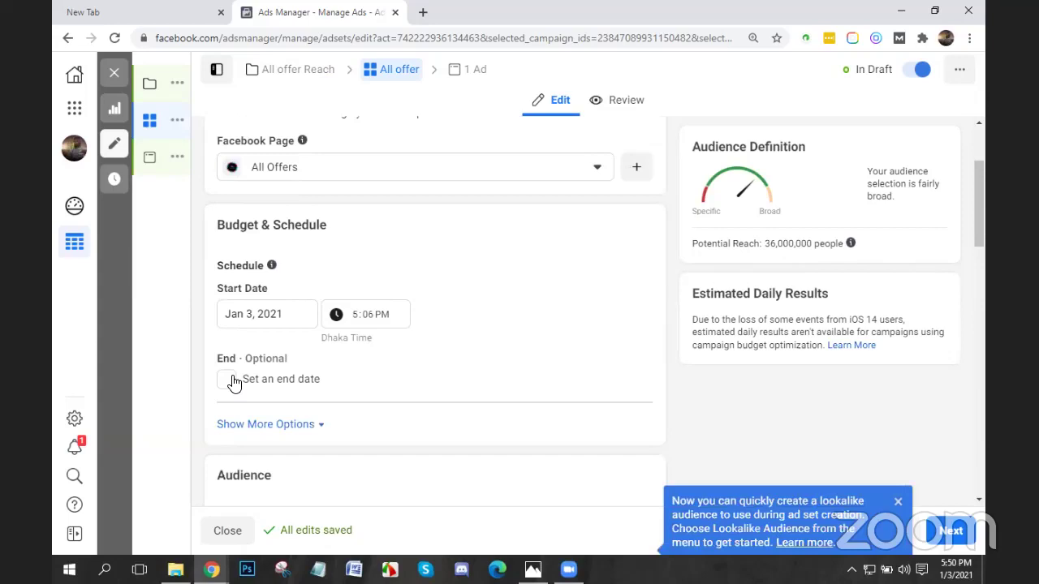
left_click(228, 380)
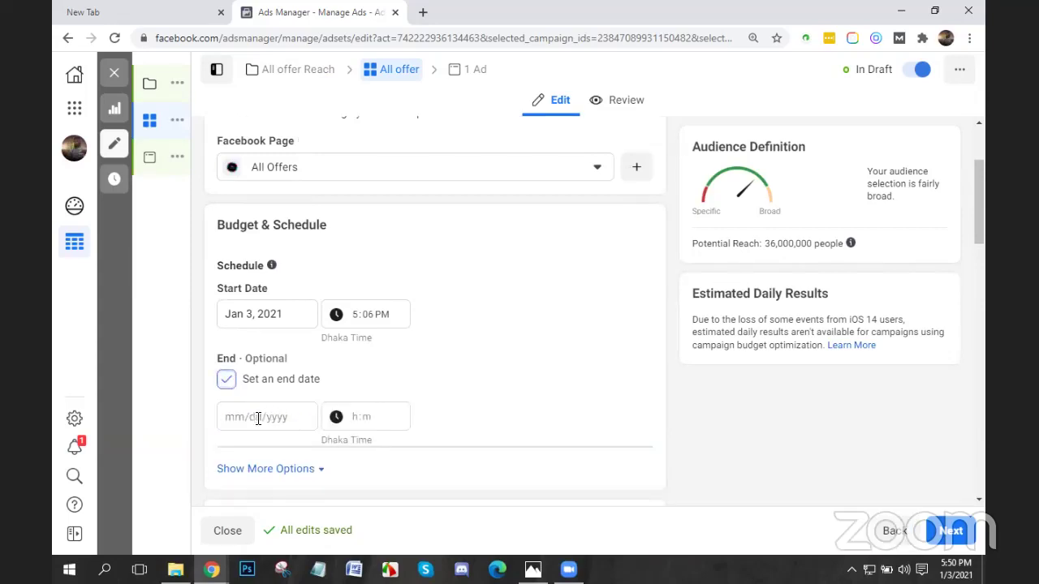
left_click(250, 418)
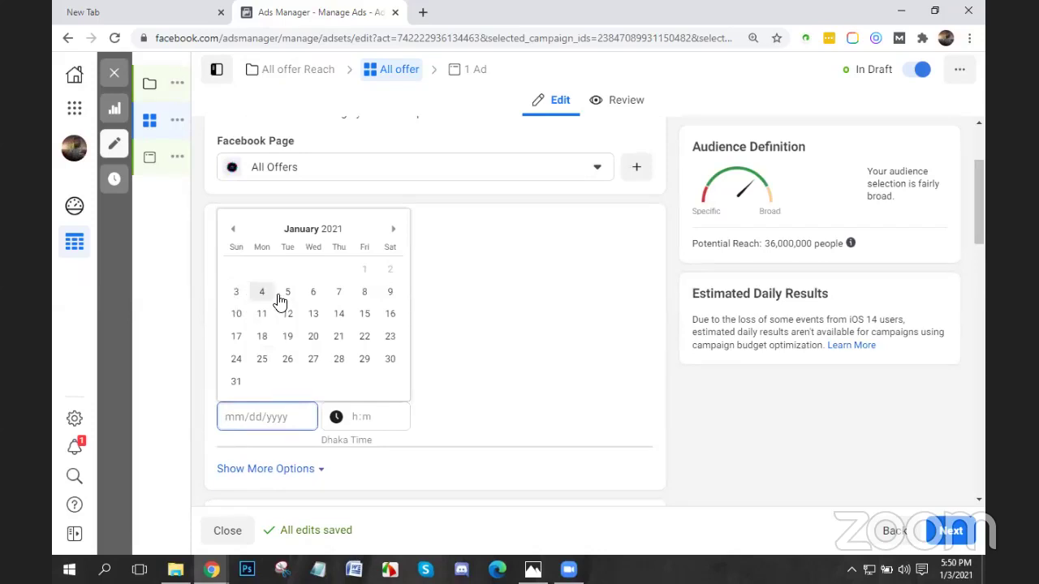
left_click(338, 294)
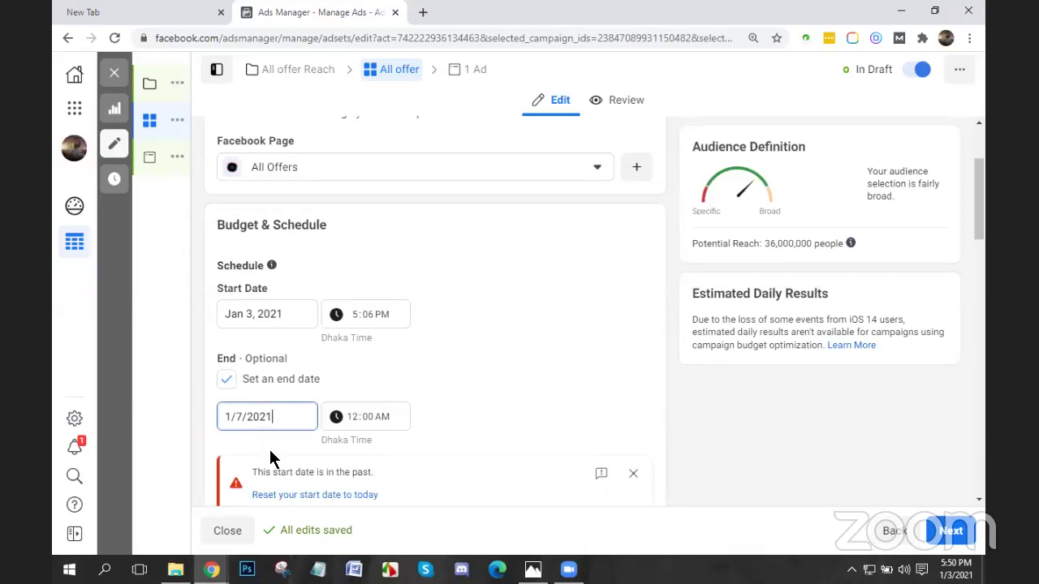
scroll(422, 422, "down", 2)
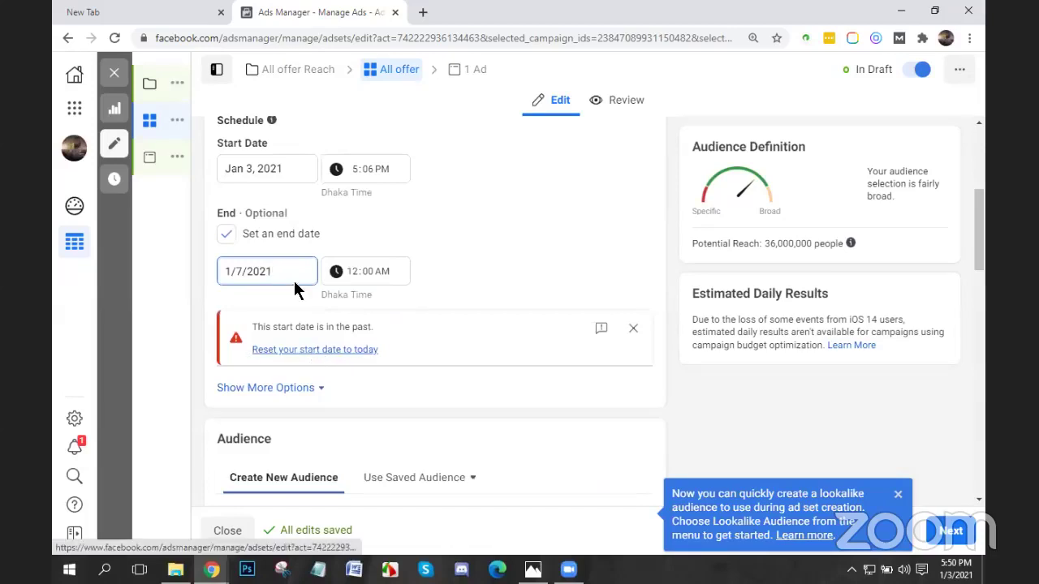
scroll(308, 292, "up", 1)
scroll(268, 313, "up", 2)
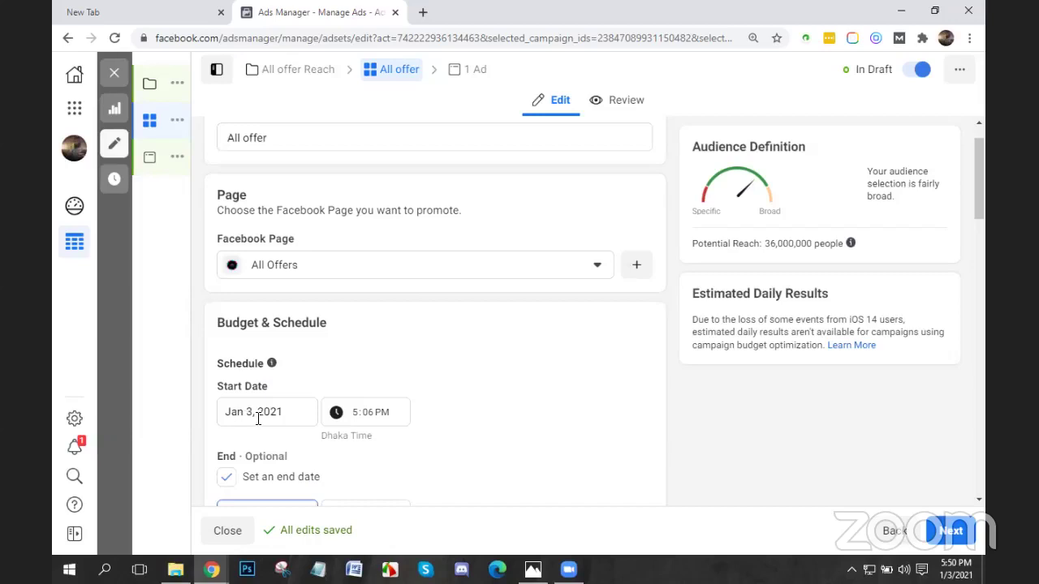
- Set the ad set start to Jan 4, 2021 at 12:01 AM
left_click(365, 413)
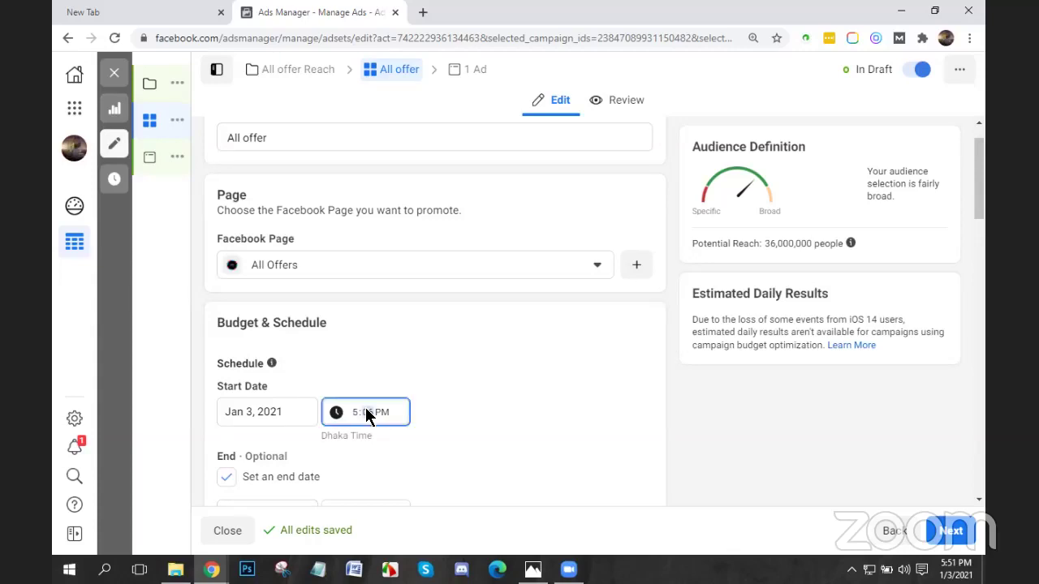
left_click(352, 413)
key("BackSpace")
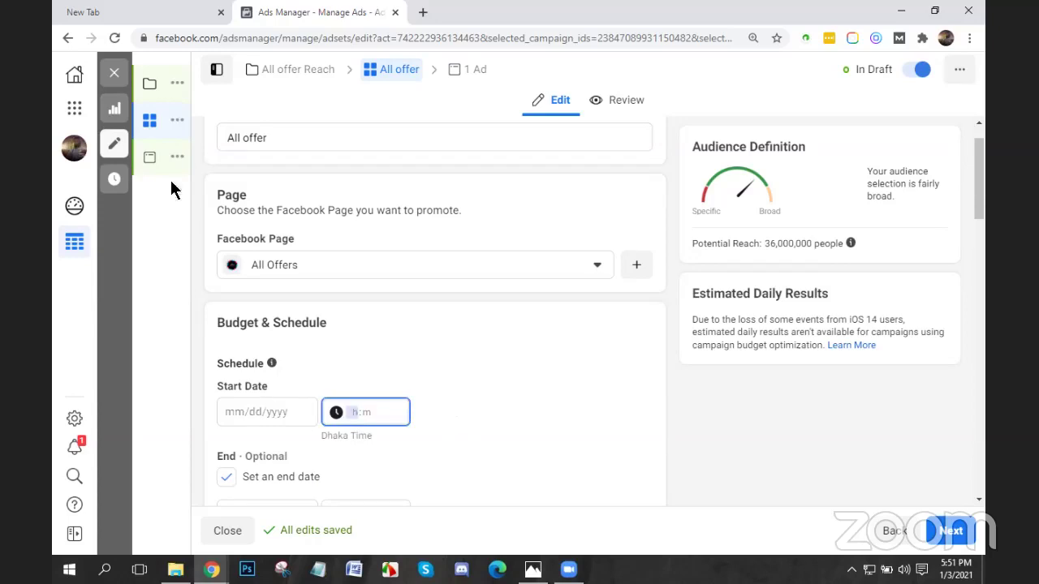
left_click(239, 414)
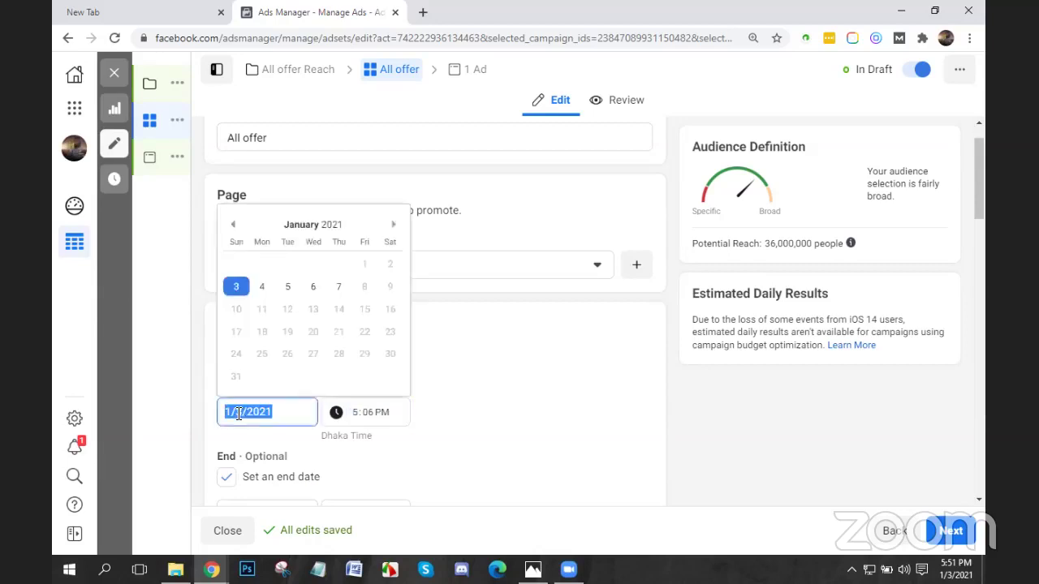
key("Return")
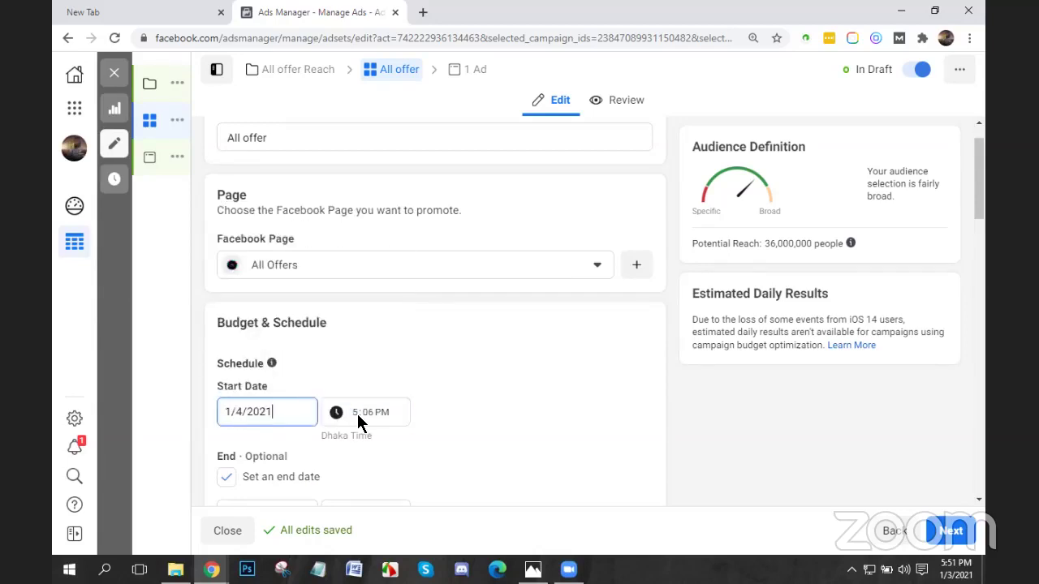
left_click(355, 410)
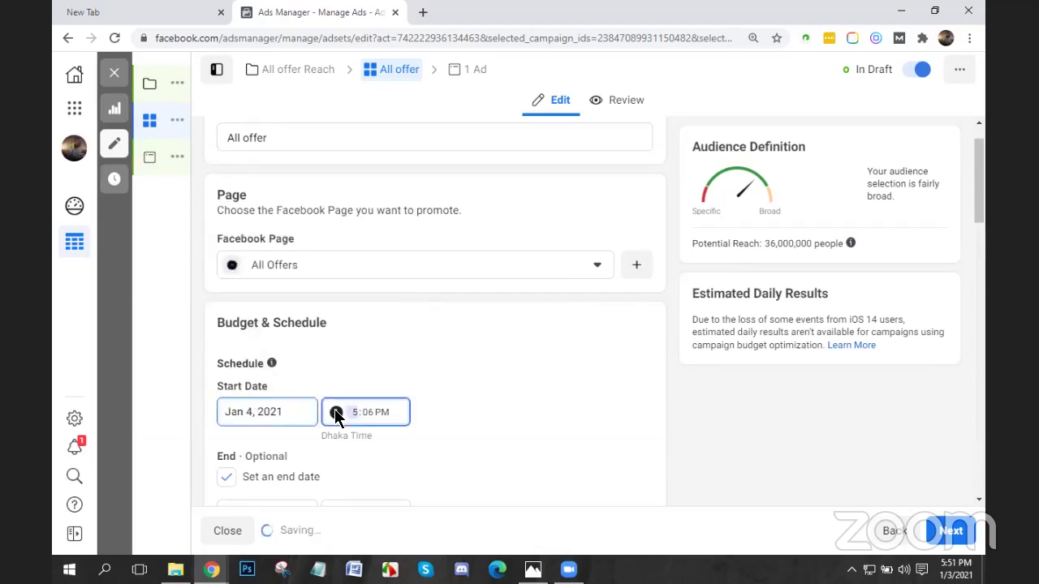
left_click(355, 416)
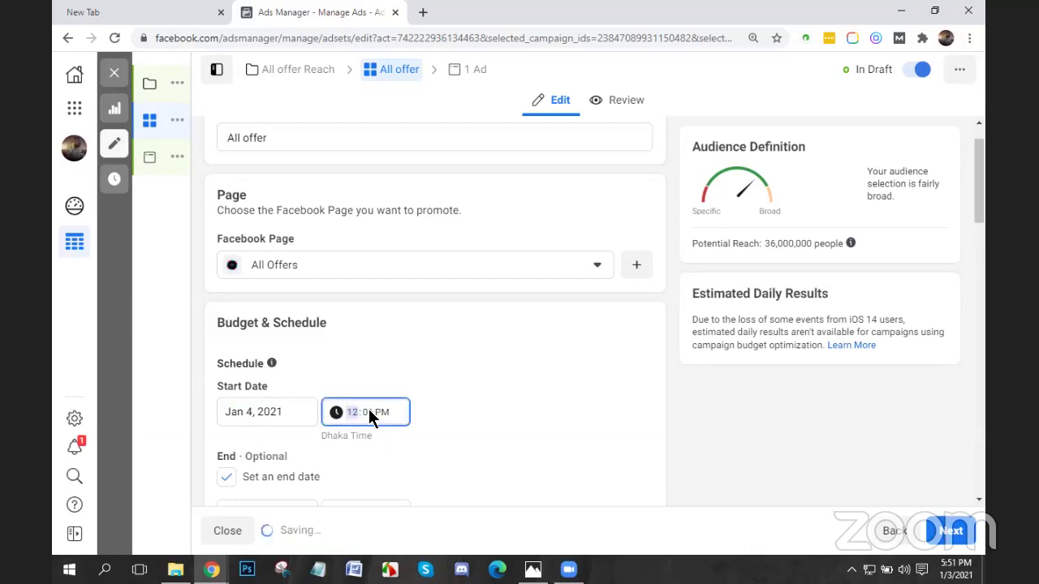
key("Tab")
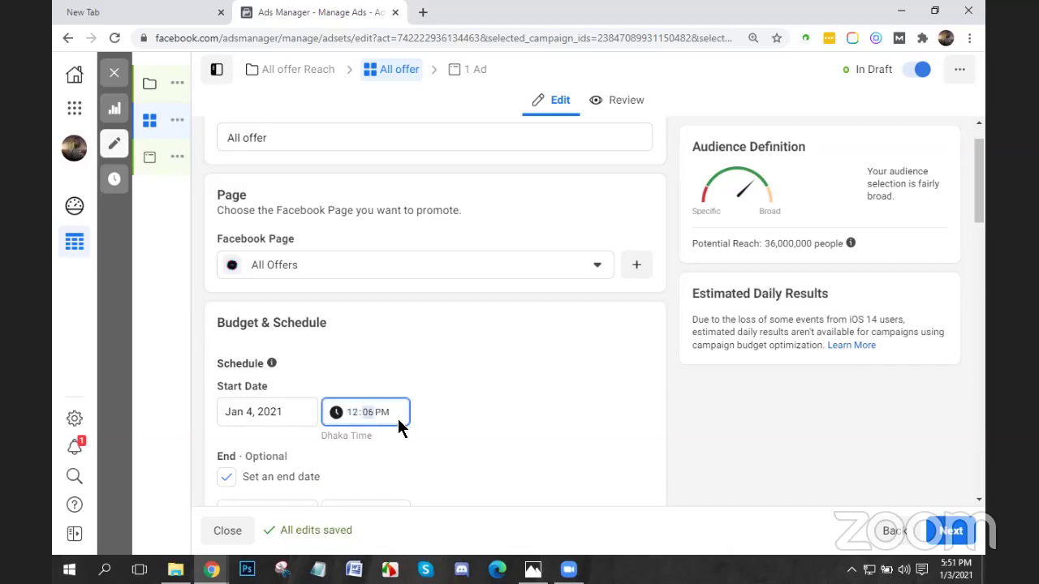
left_click(385, 416)
key("a")
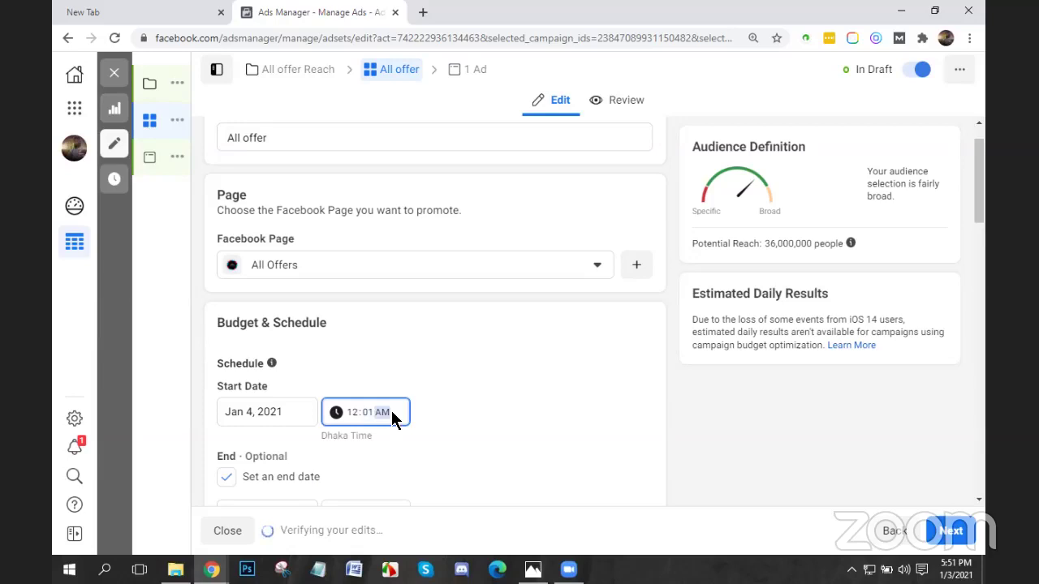
left_click(360, 433)
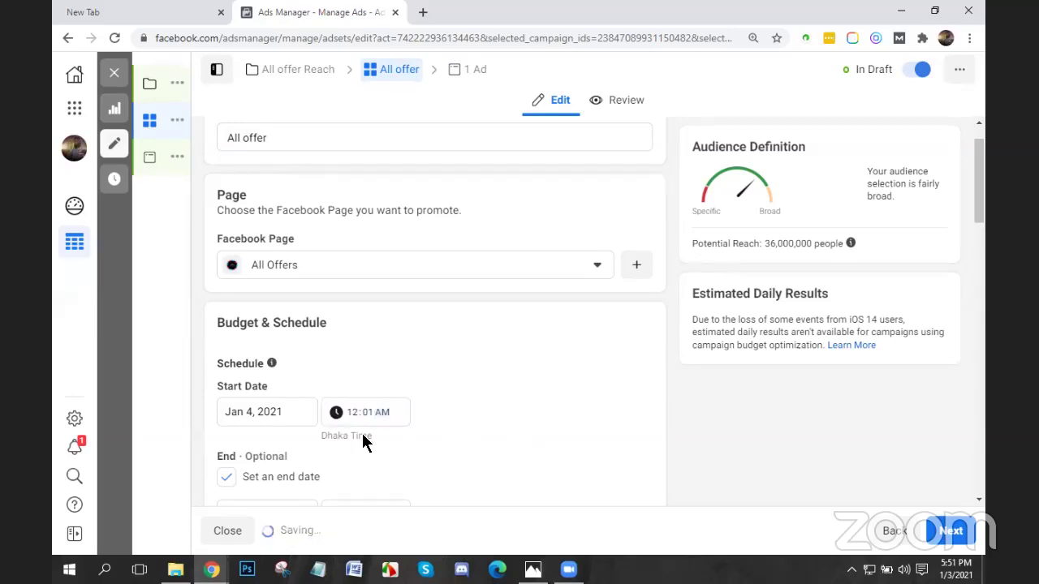
- Set the ad set end to Jan 8, 2021 at 11:59 PM
scroll(324, 428, "down", 1)
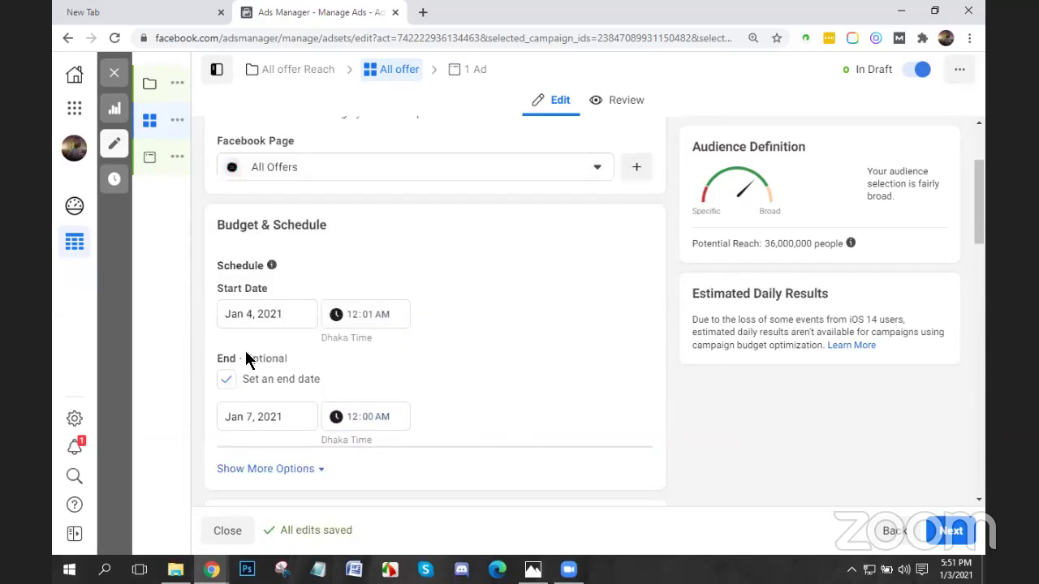
left_click(261, 413)
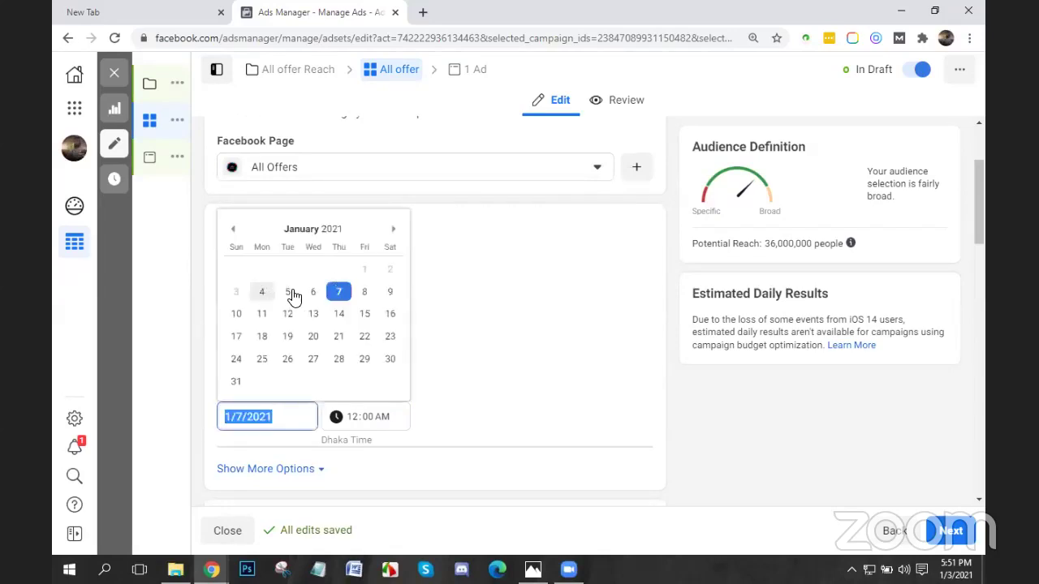
left_click(363, 293)
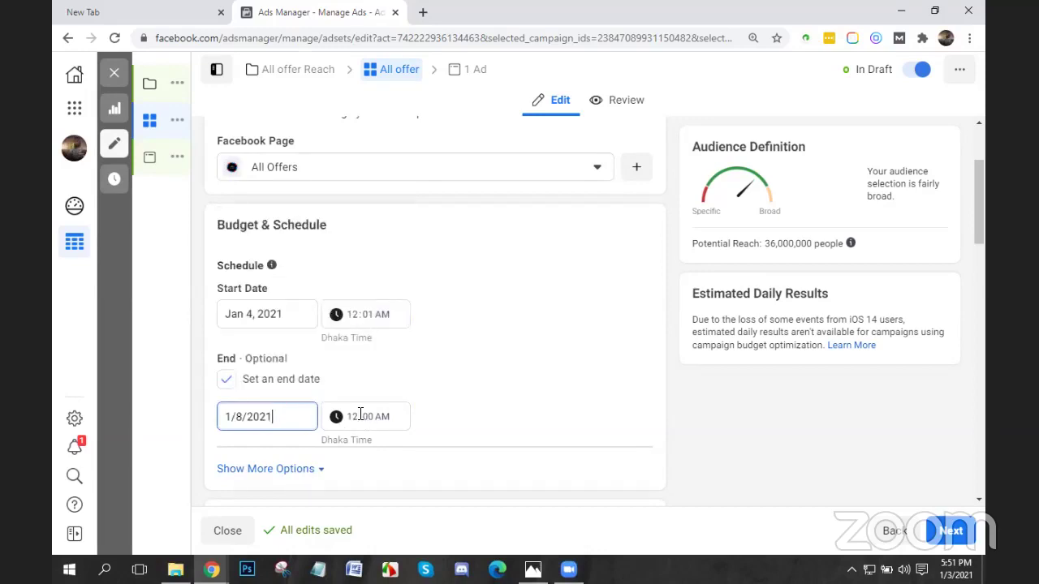
left_click(365, 418)
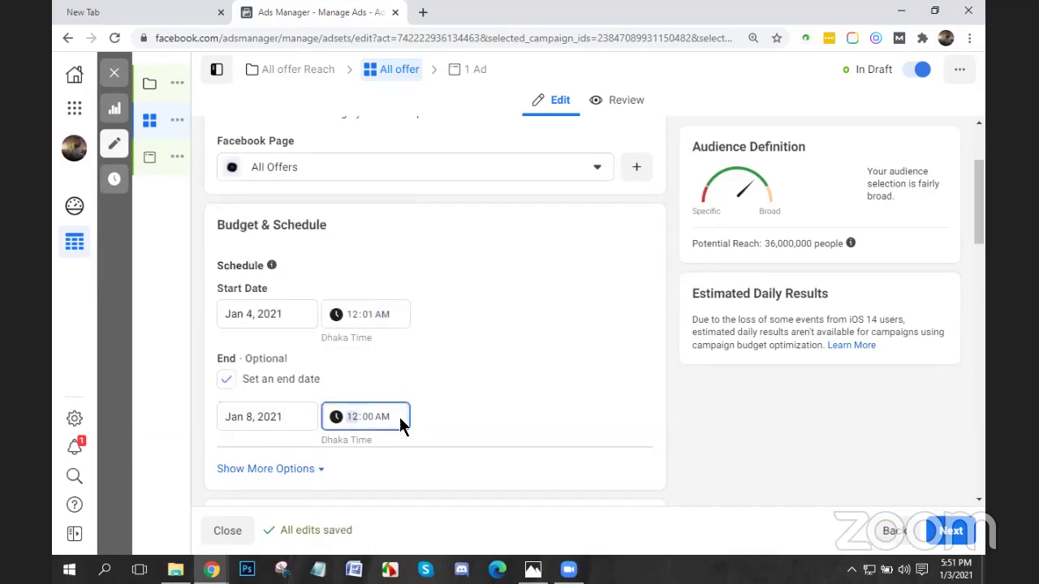
type("1")
left_click(367, 418)
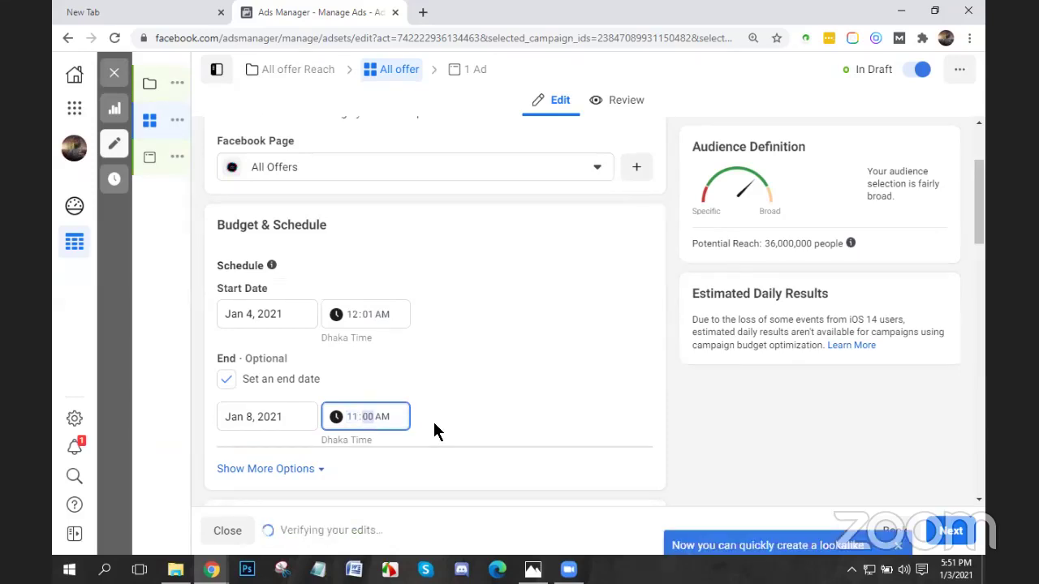
type("53")
type("05")
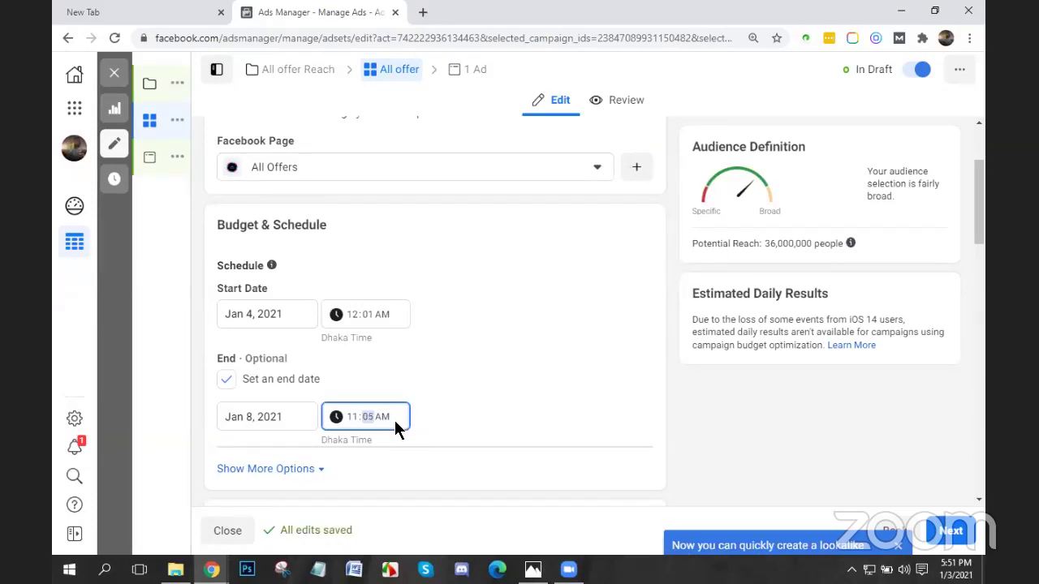
type("59")
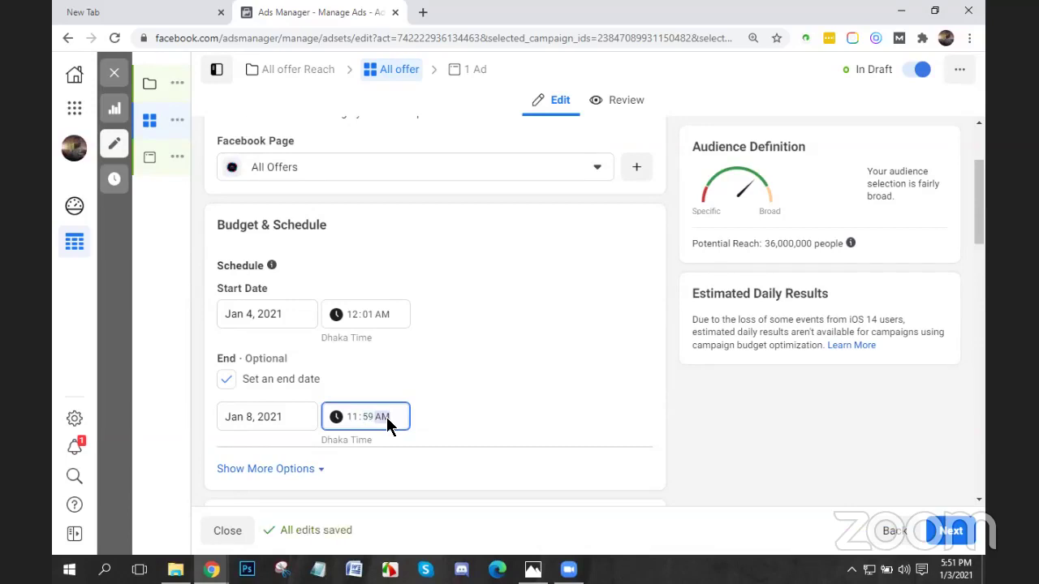
type("p")
left_click(481, 452)
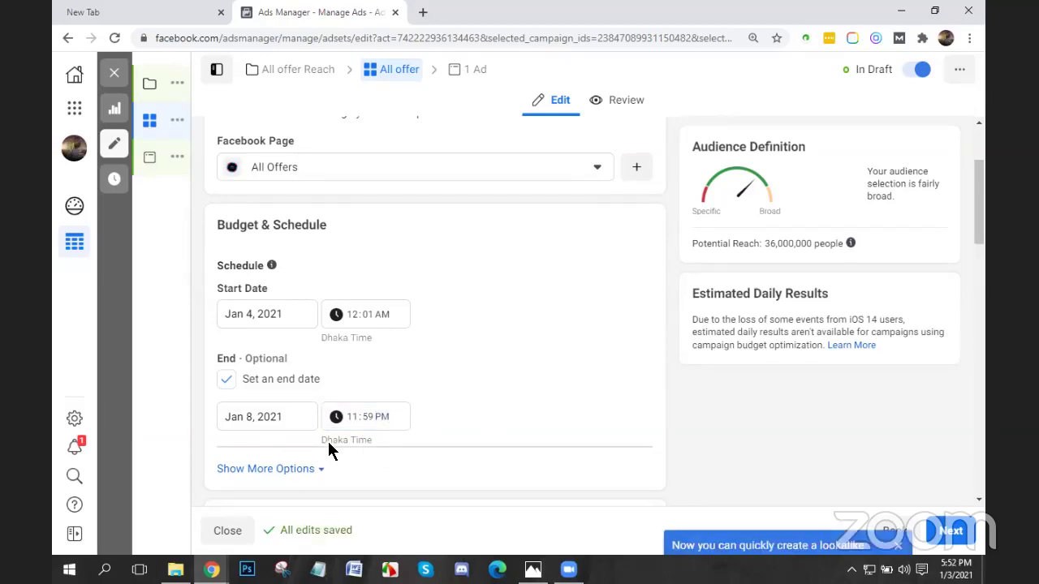
scroll(331, 449, "down", 1)
scroll(325, 422, "down", 1)
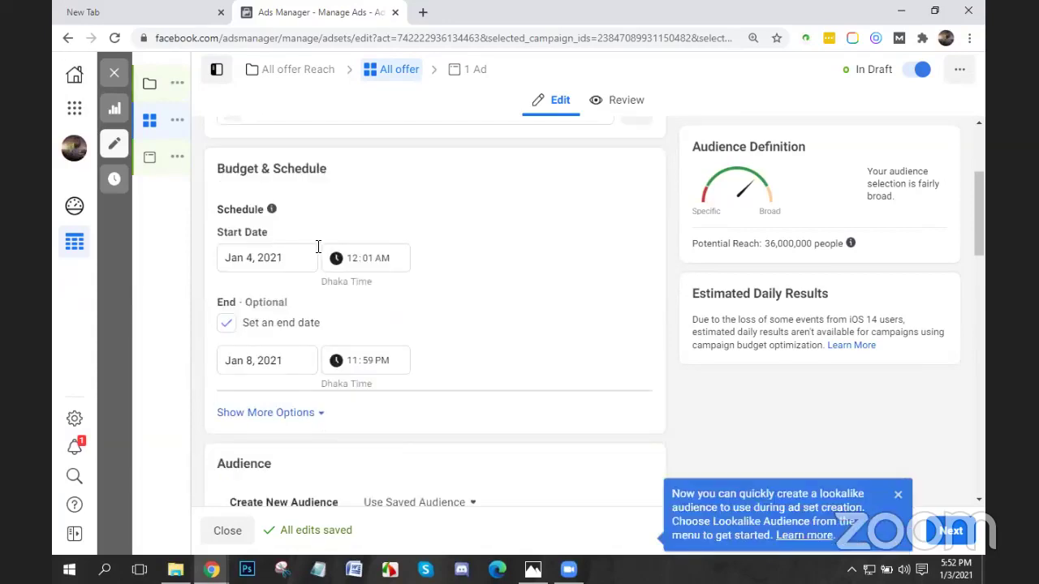
scroll(318, 237, "down", 3)
scroll(536, 466, "down", 1)
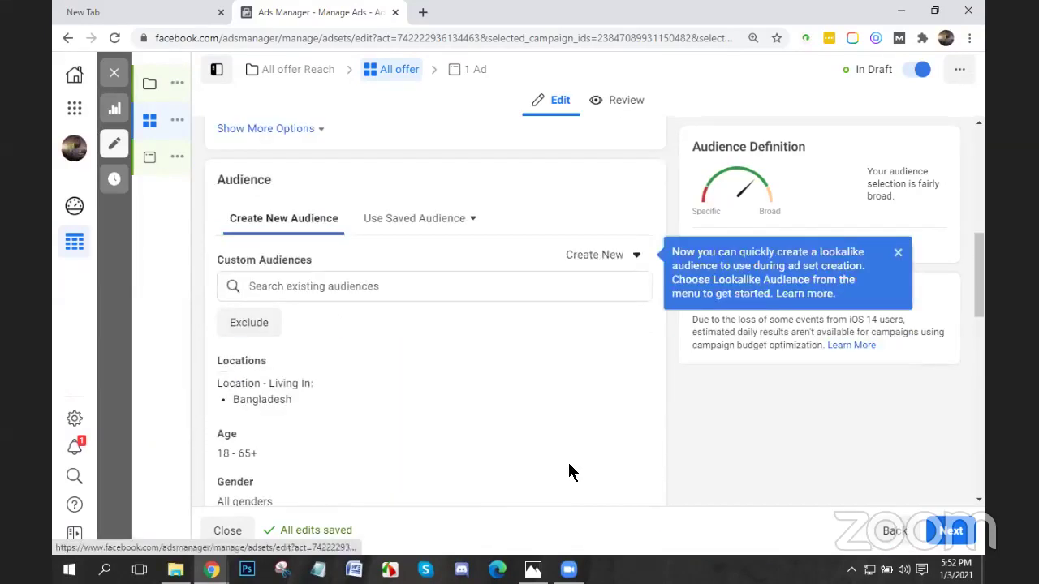
scroll(488, 395, "down", 3)
scroll(276, 197, "down", 1)
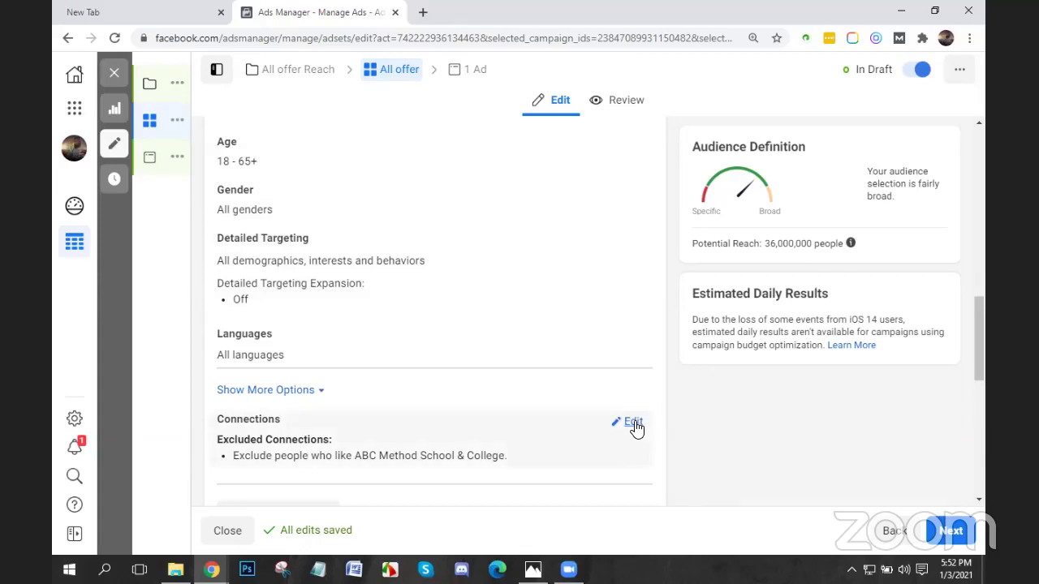
left_click(632, 421)
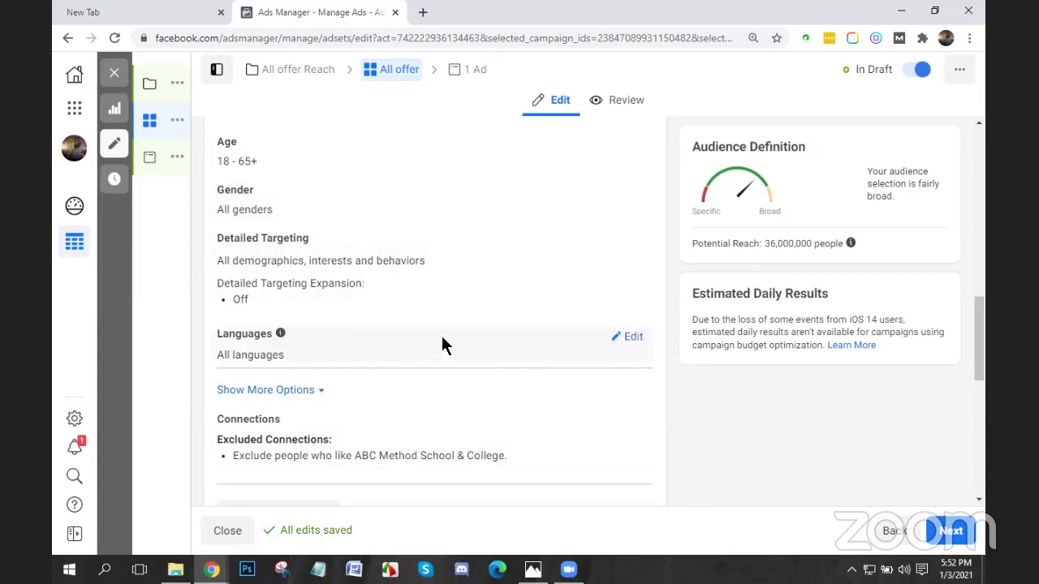
scroll(478, 333, "up", 4)
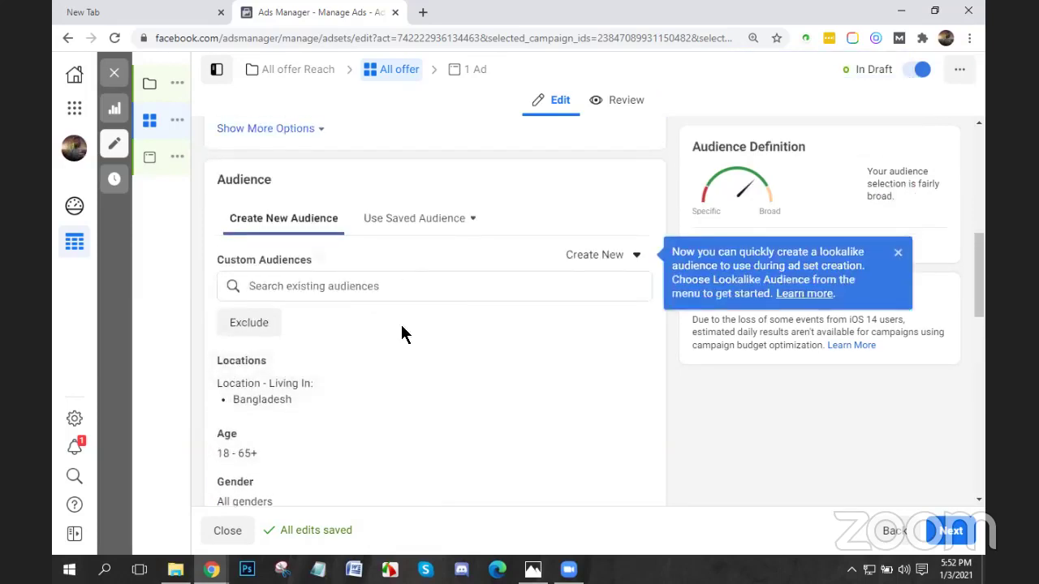
scroll(447, 387, "down", 3)
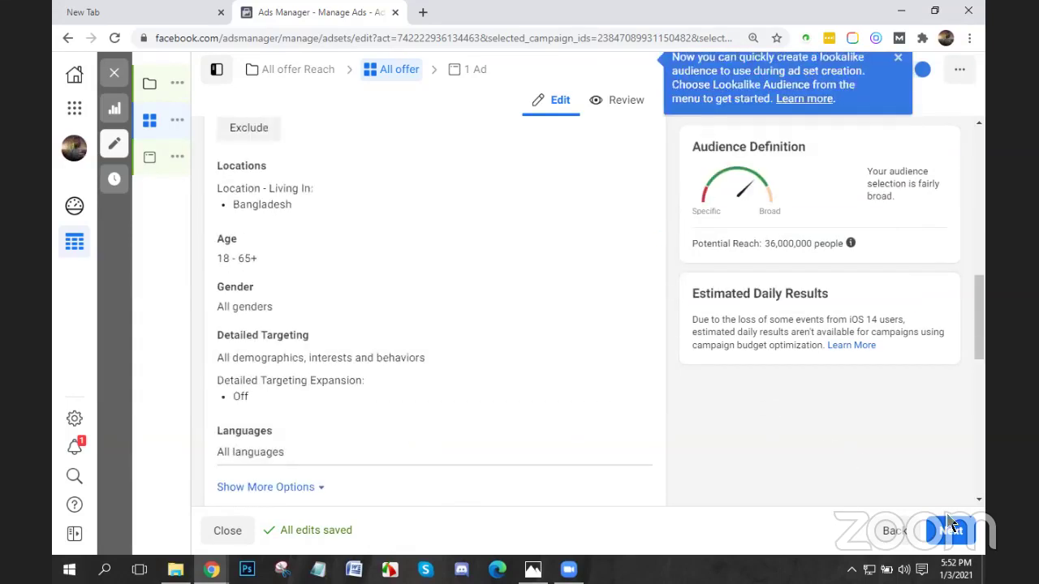
left_click(957, 532)
mouse_move(305, 341)
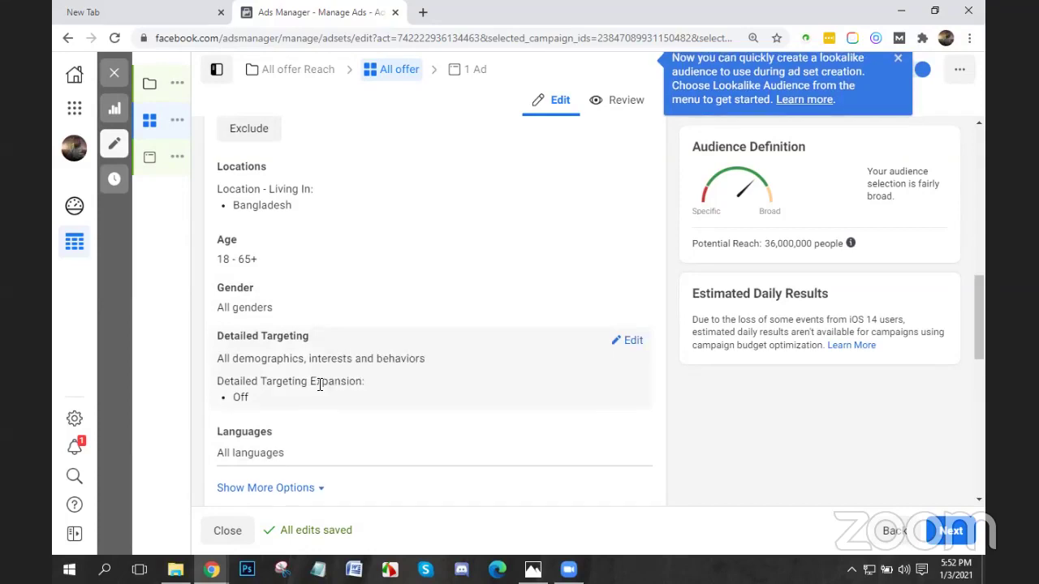
scroll(319, 384, "up", 1)
mouse_move(318, 387)
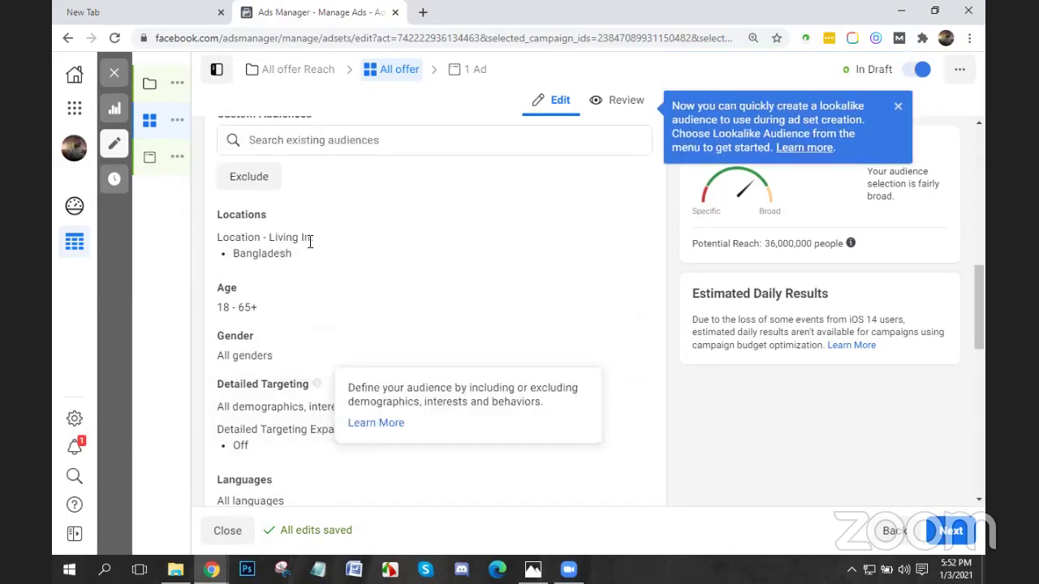
mouse_move(309, 242)
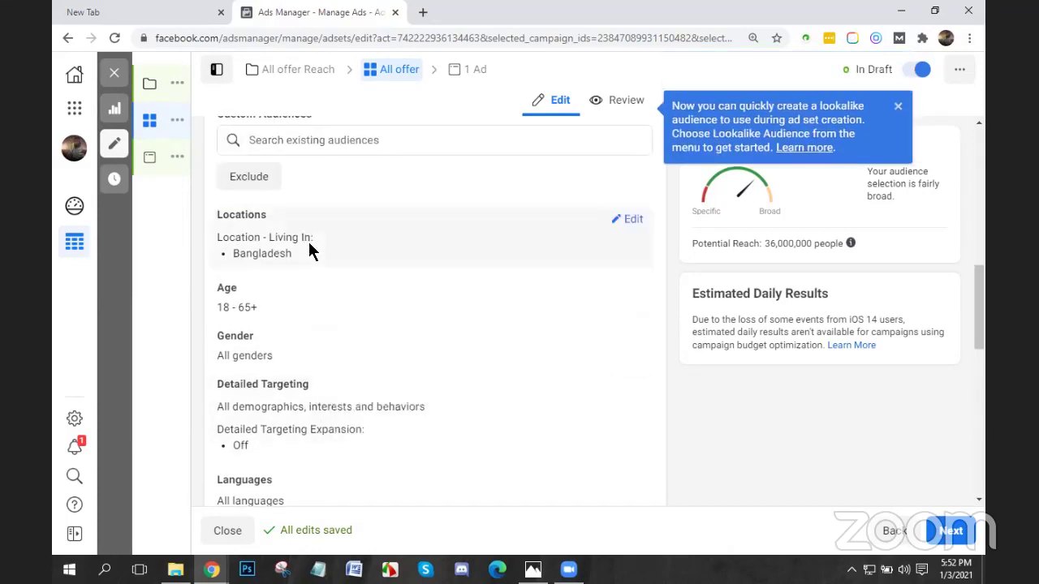
left_click(630, 221)
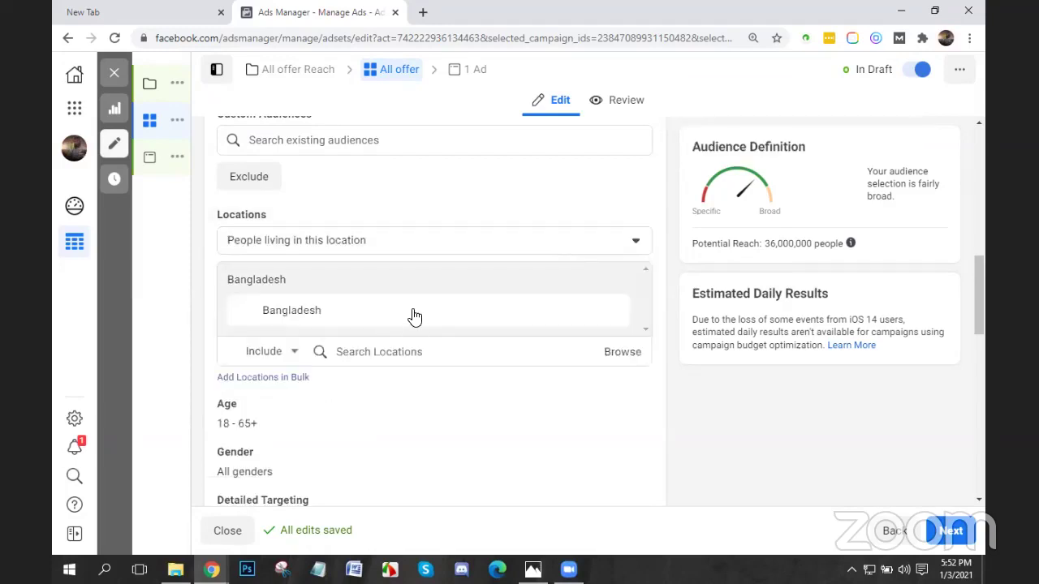
left_click(388, 243)
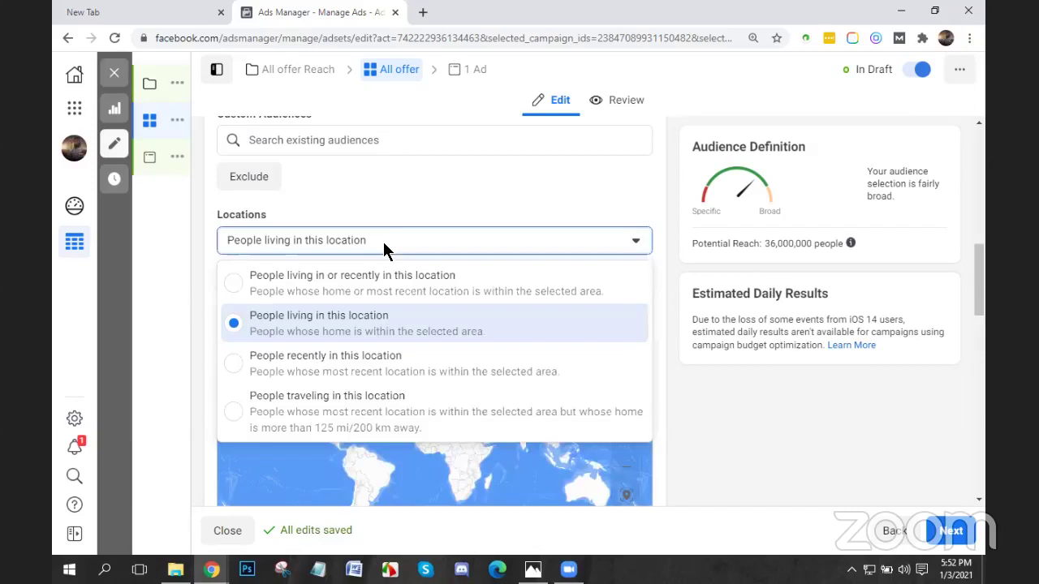
left_click(383, 241)
left_click(378, 243)
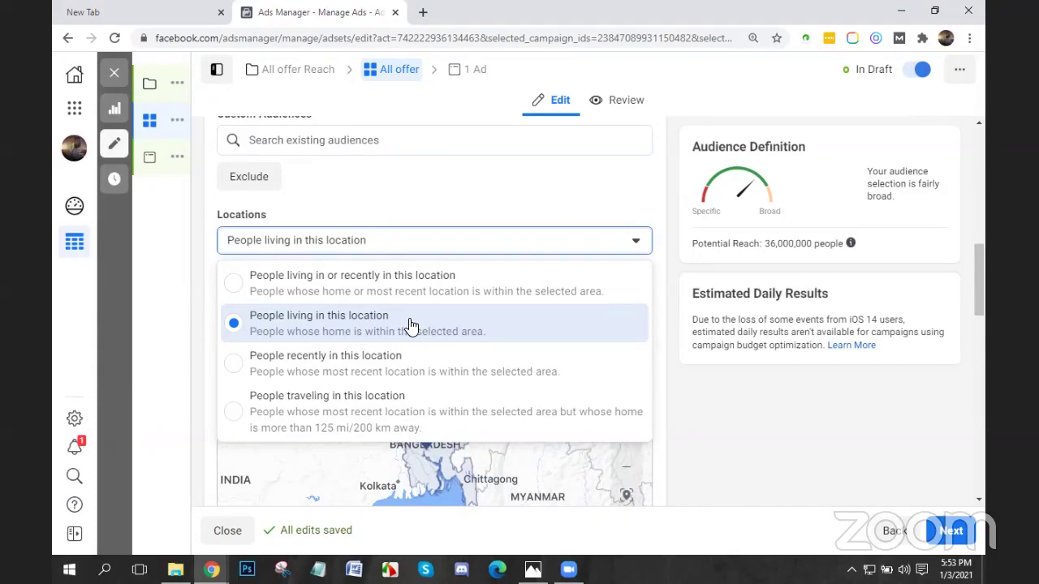
left_click(334, 315)
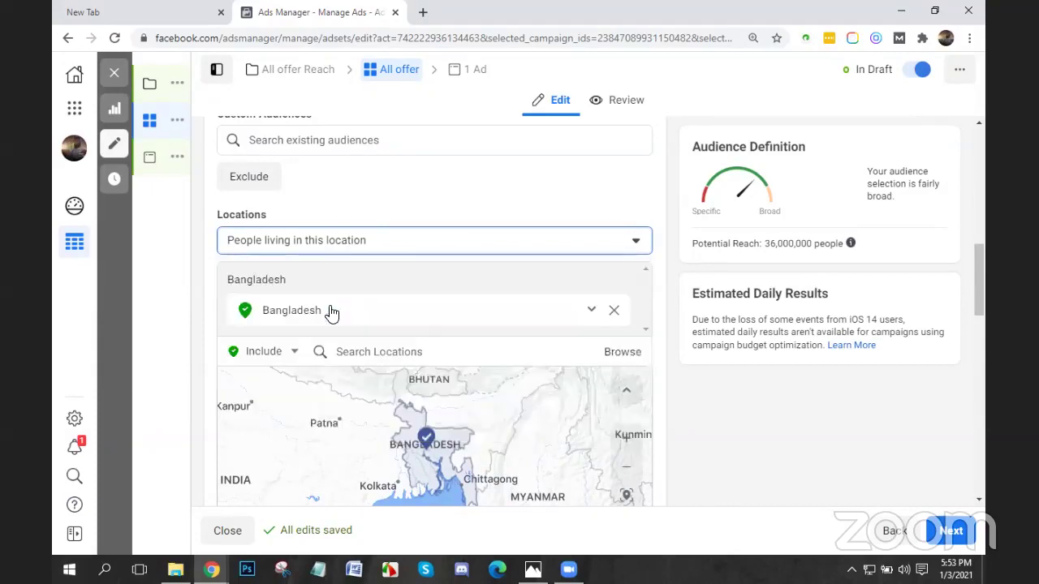
left_click(589, 313)
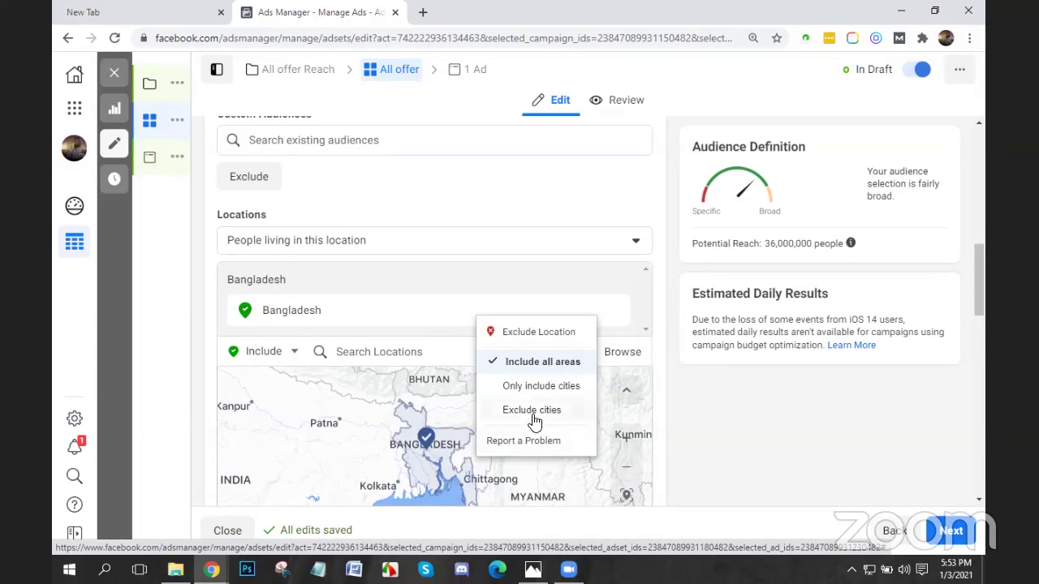
left_click(538, 332)
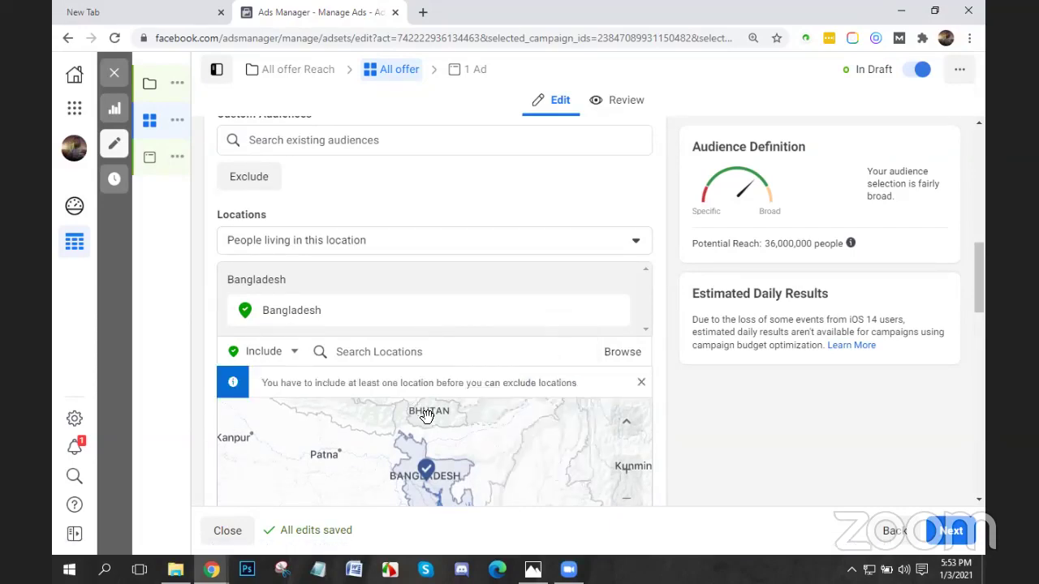
left_click(396, 351)
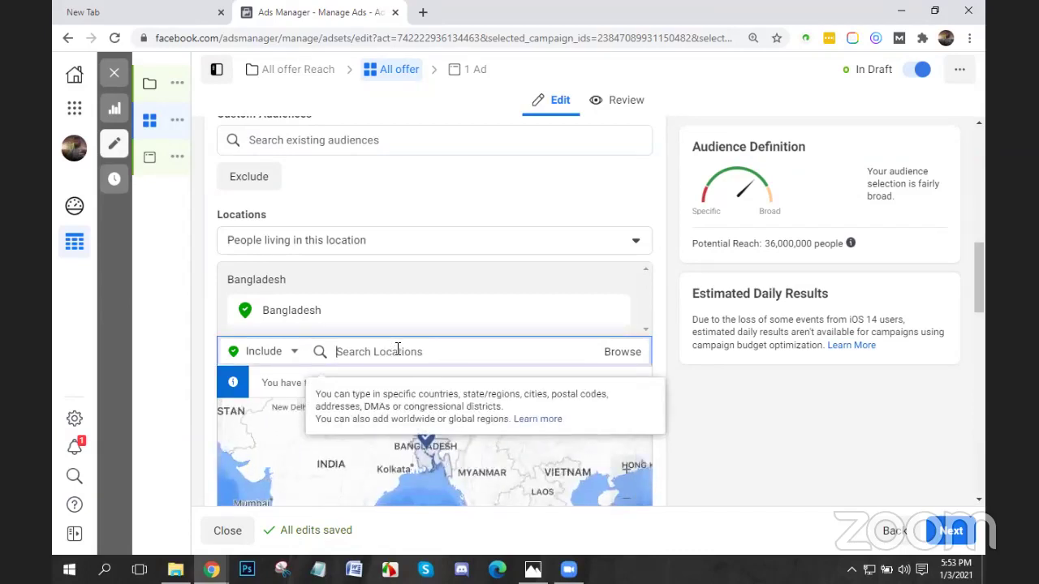
- Add United States and Russia as included locations and begin a search for UK
type("uSA")
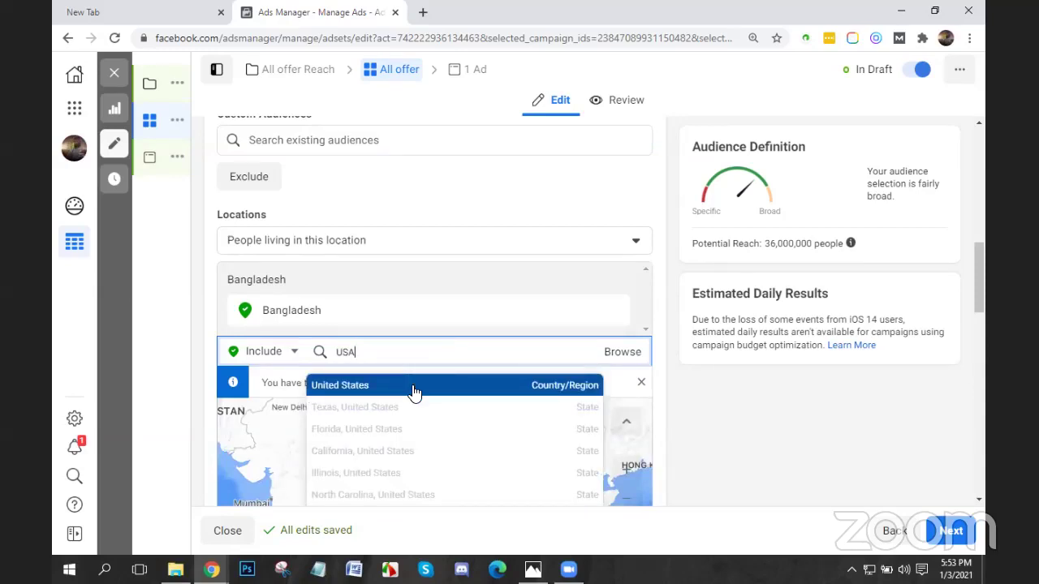
left_click(414, 393)
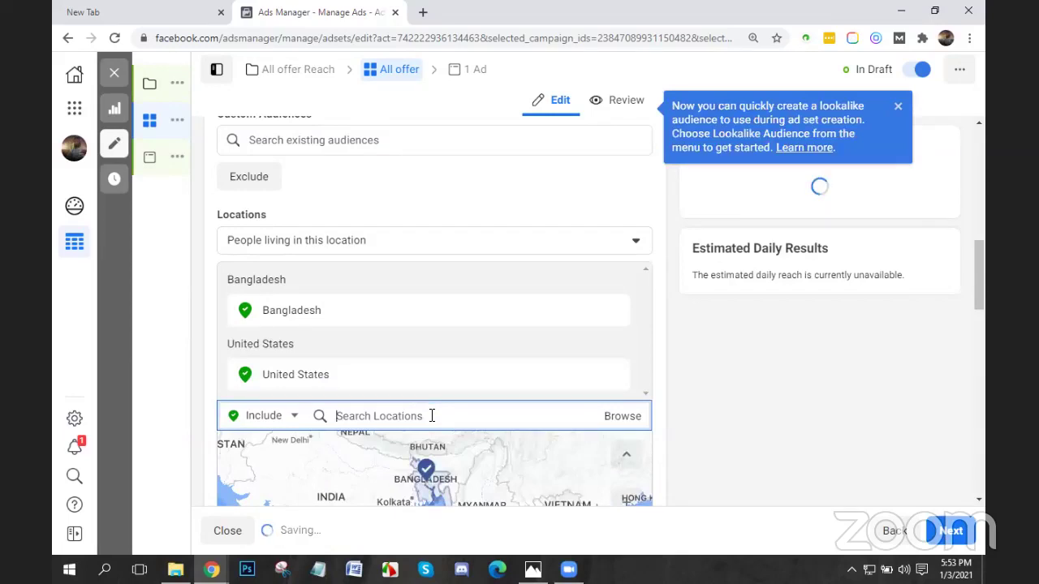
type("R")
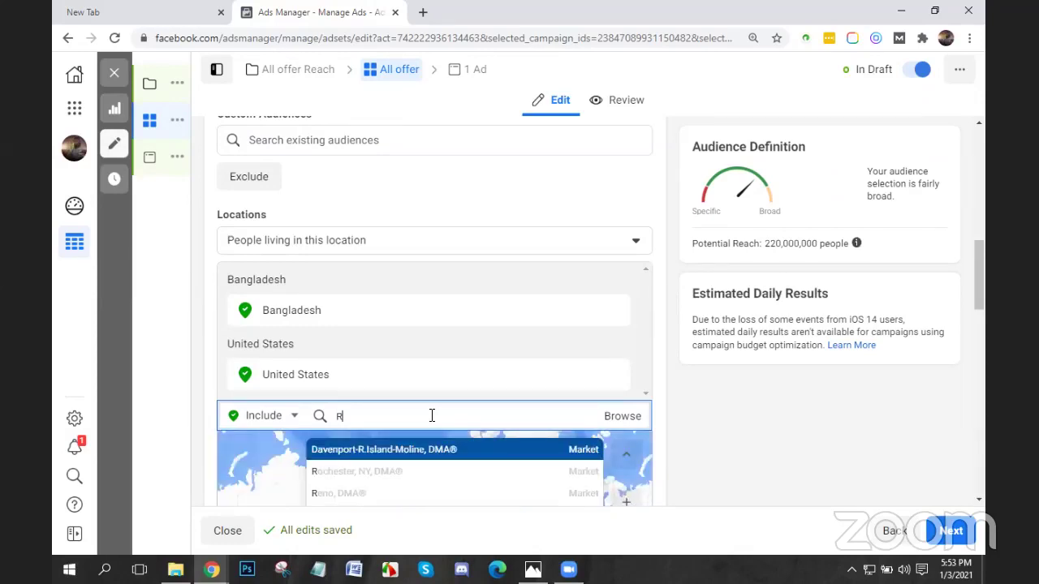
type("u")
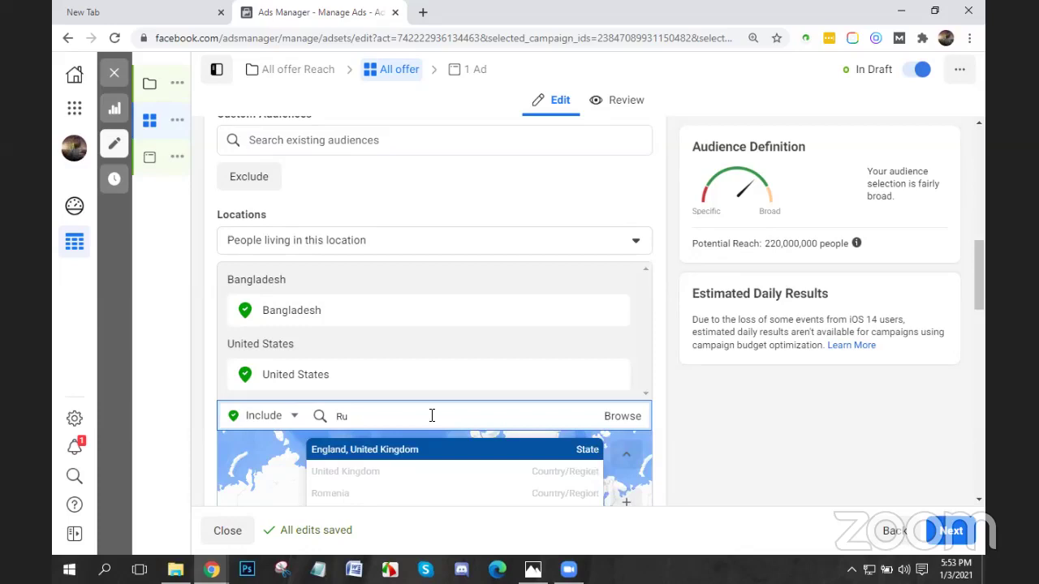
type("s")
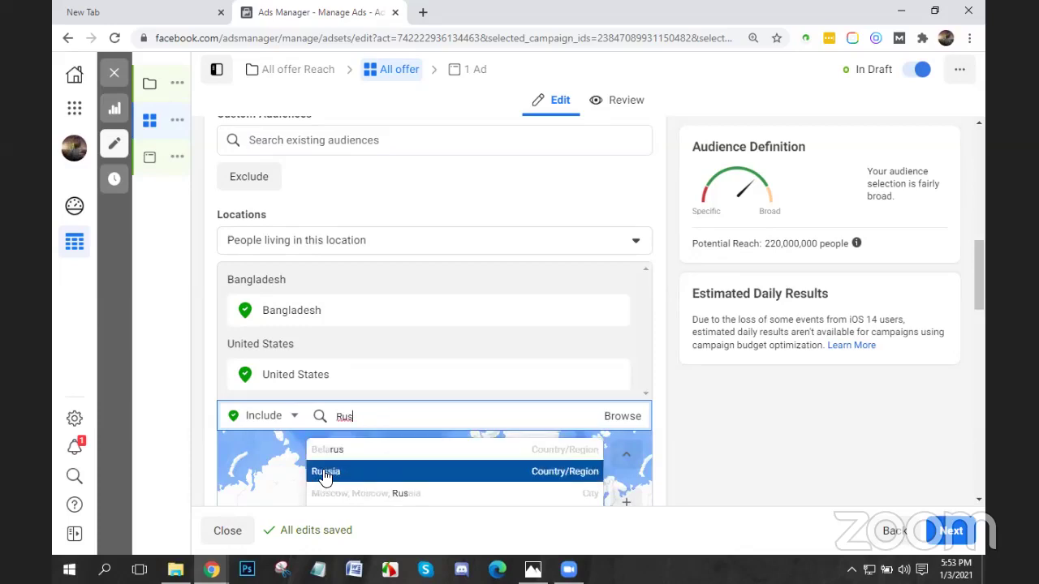
left_click(324, 471)
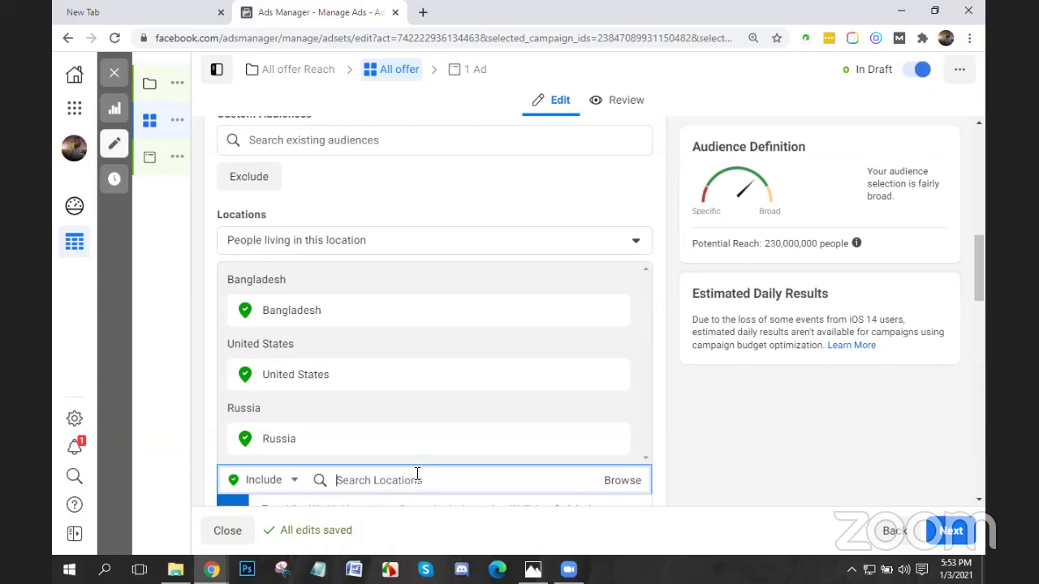
type("UK")
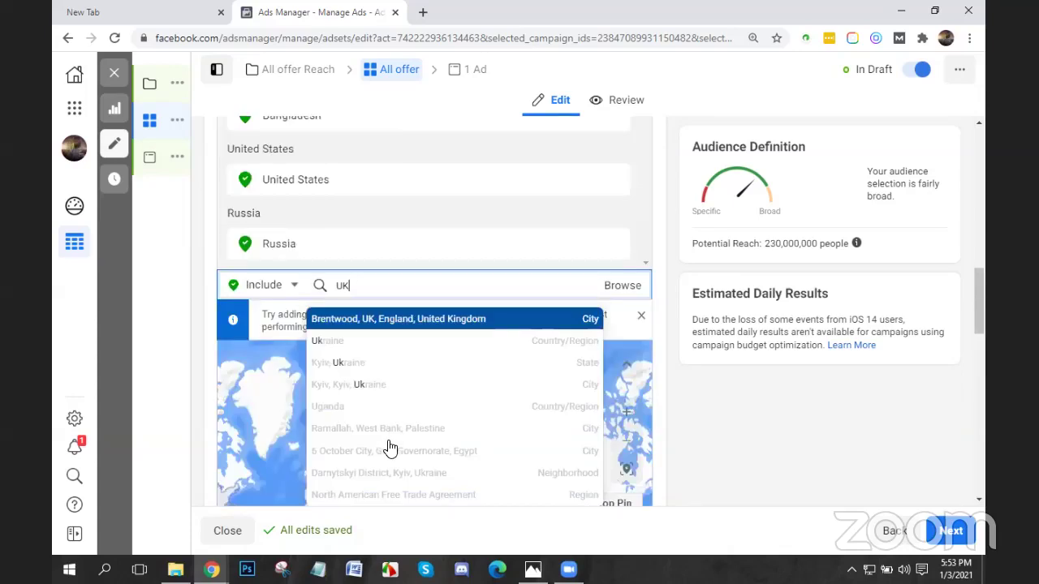
- Add Brentwood, UK, England as a location targeting cities within a 30-mile radius
left_click(485, 318)
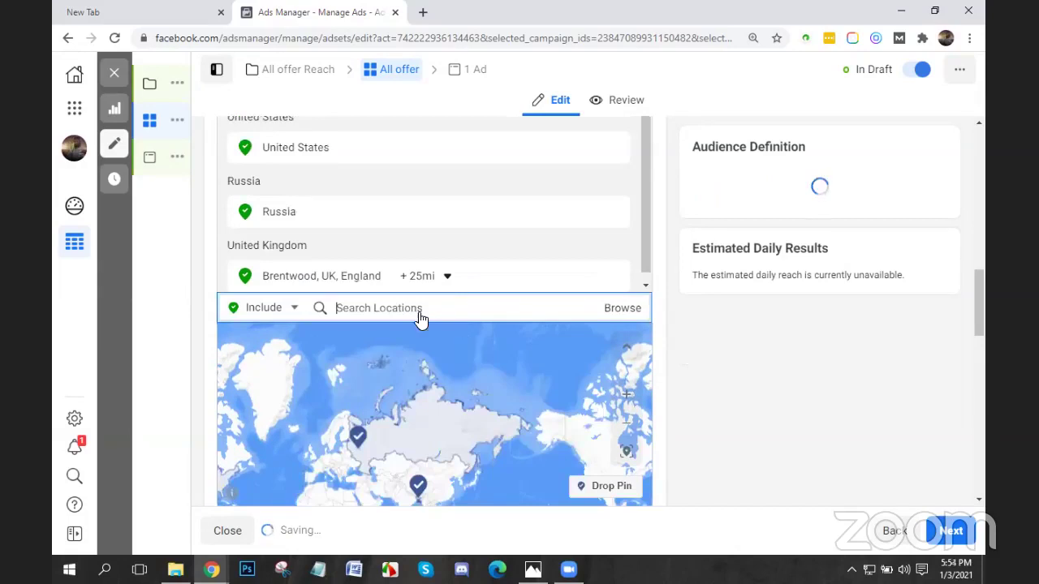
left_click(447, 277)
left_click(443, 371)
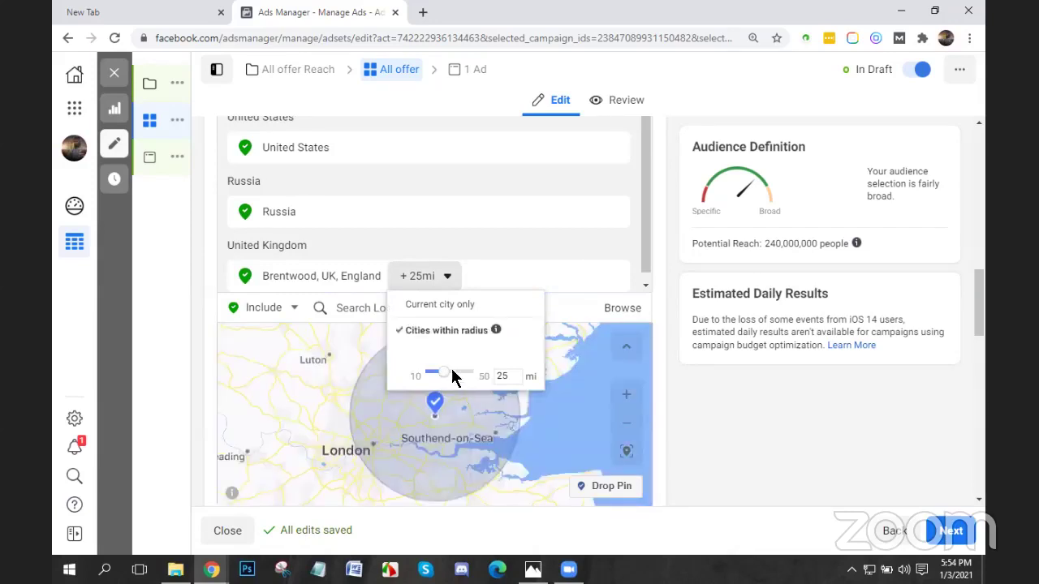
left_click_drag(446, 373, 457, 378)
left_click(448, 421)
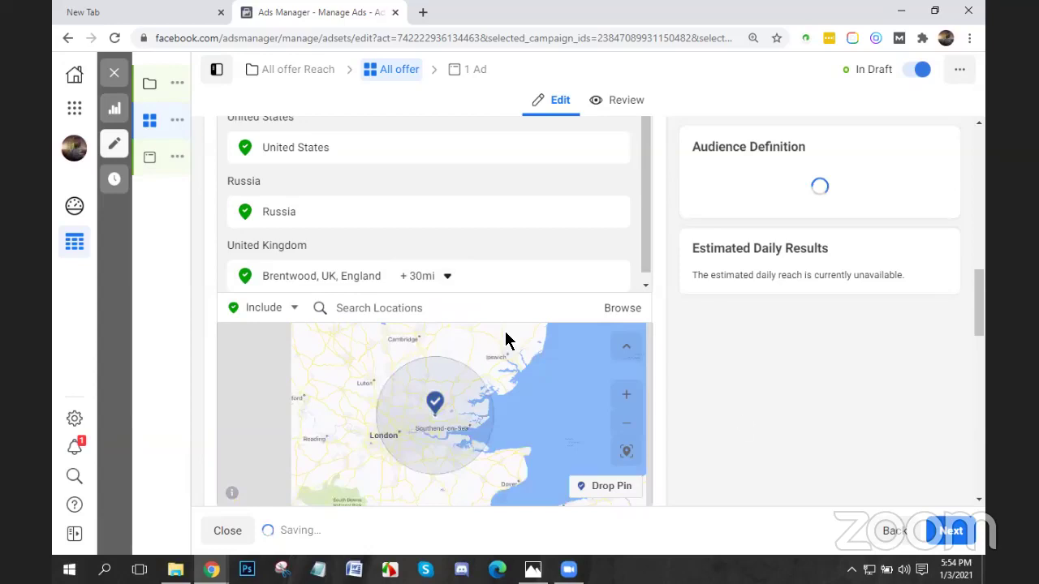
scroll(515, 430, "down", 5)
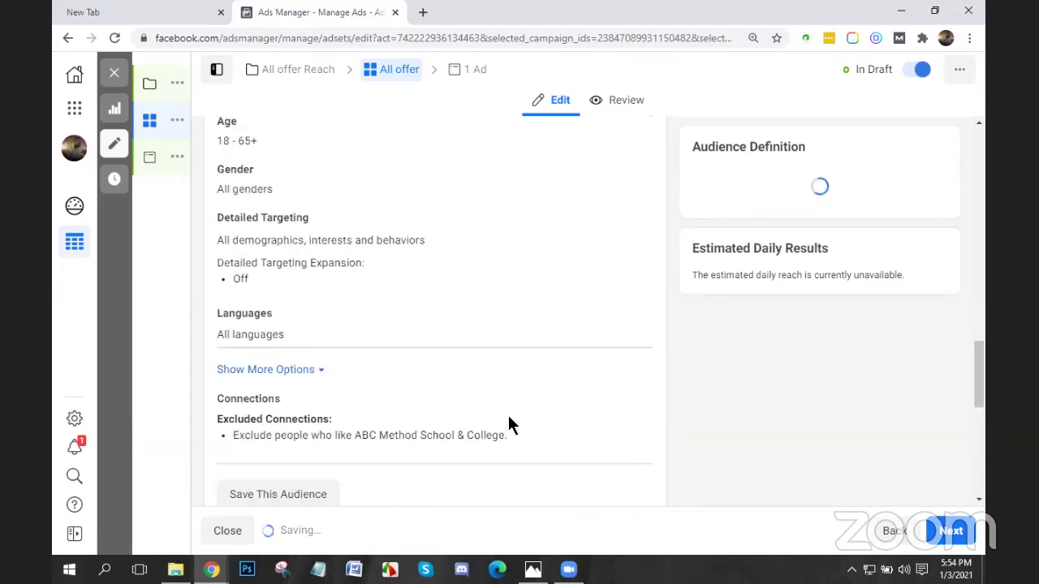
scroll(510, 422, "down", 1)
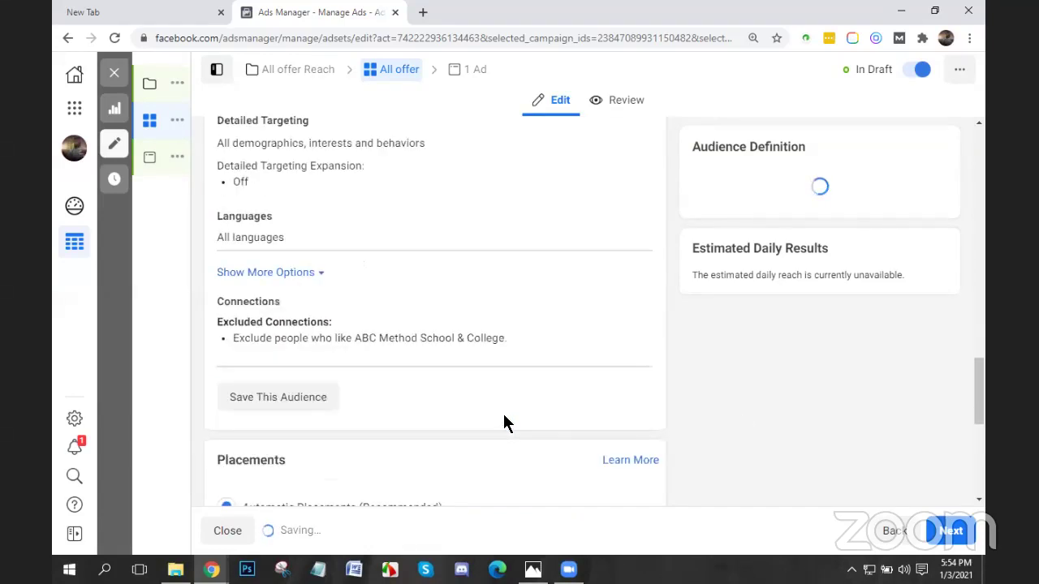
scroll(503, 422, "down", 3)
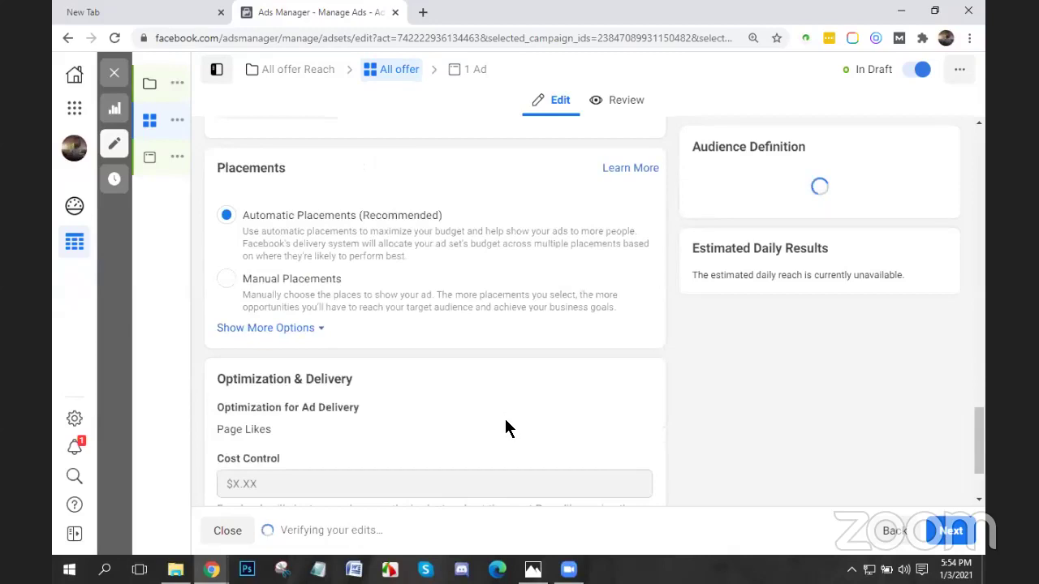
scroll(507, 427, "up", 2)
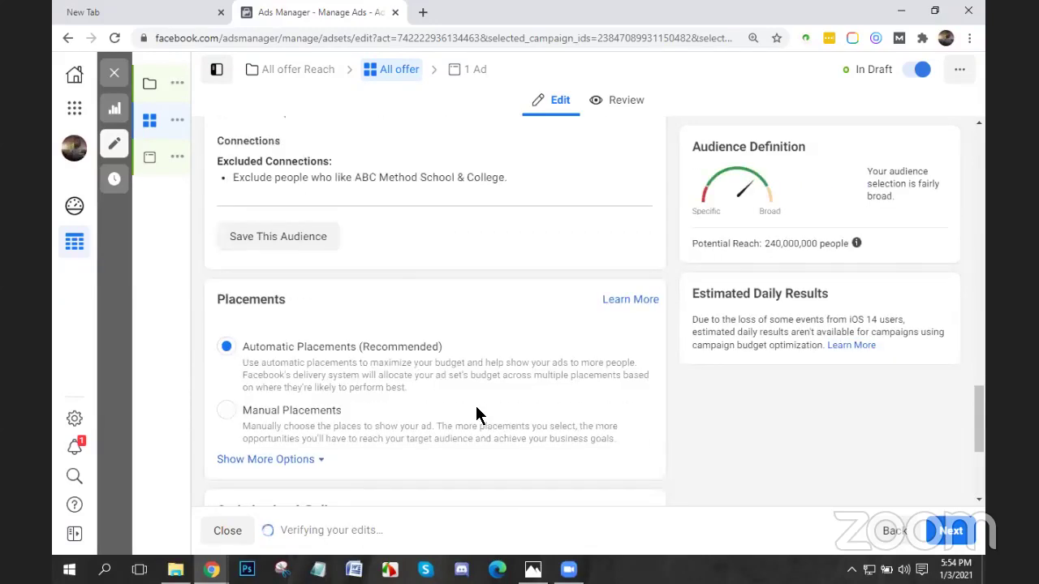
scroll(477, 415, "up", 2)
scroll(477, 415, "up", 3)
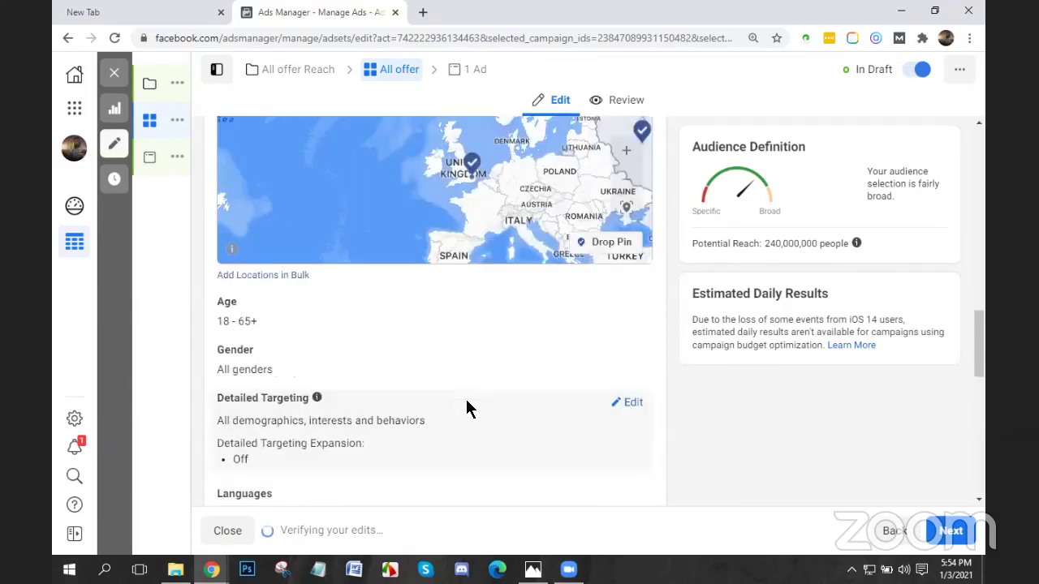
scroll(468, 408, "up", 1)
scroll(465, 398, "up", 2)
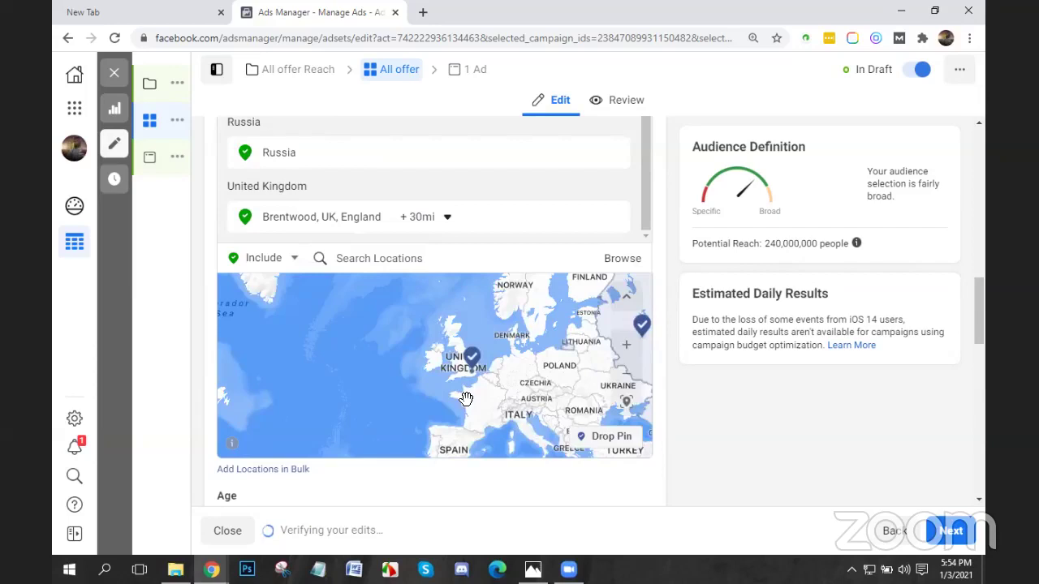
scroll(466, 398, "up", 3)
scroll(466, 398, "down", 3)
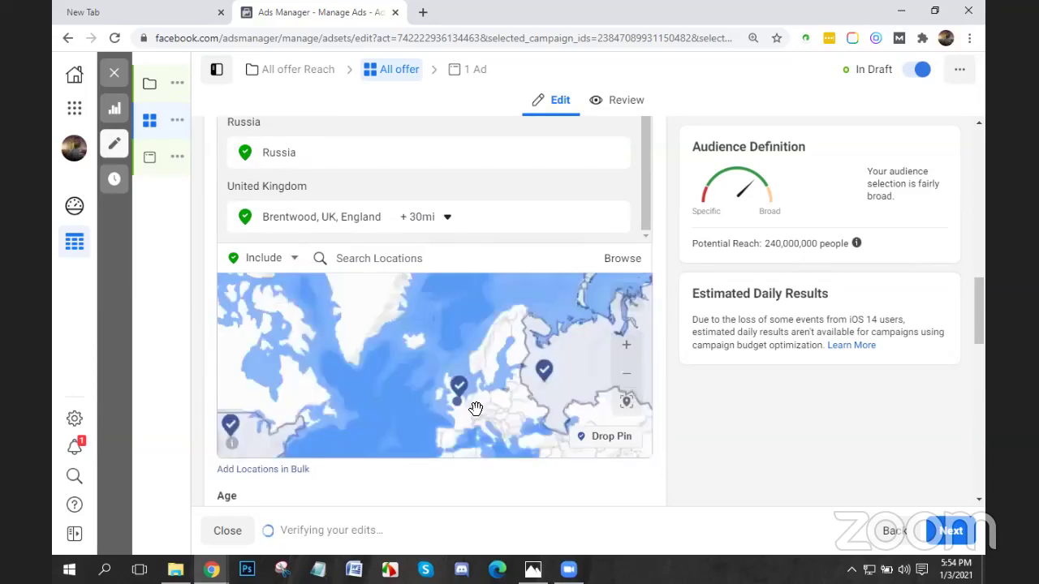
scroll(476, 408, "down", 2)
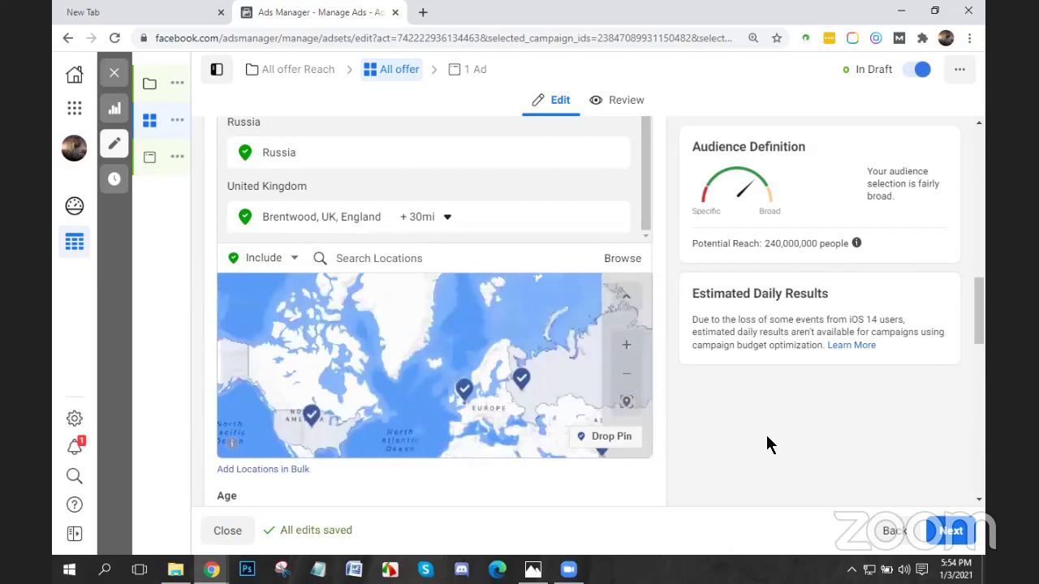
scroll(767, 445, "up", 3)
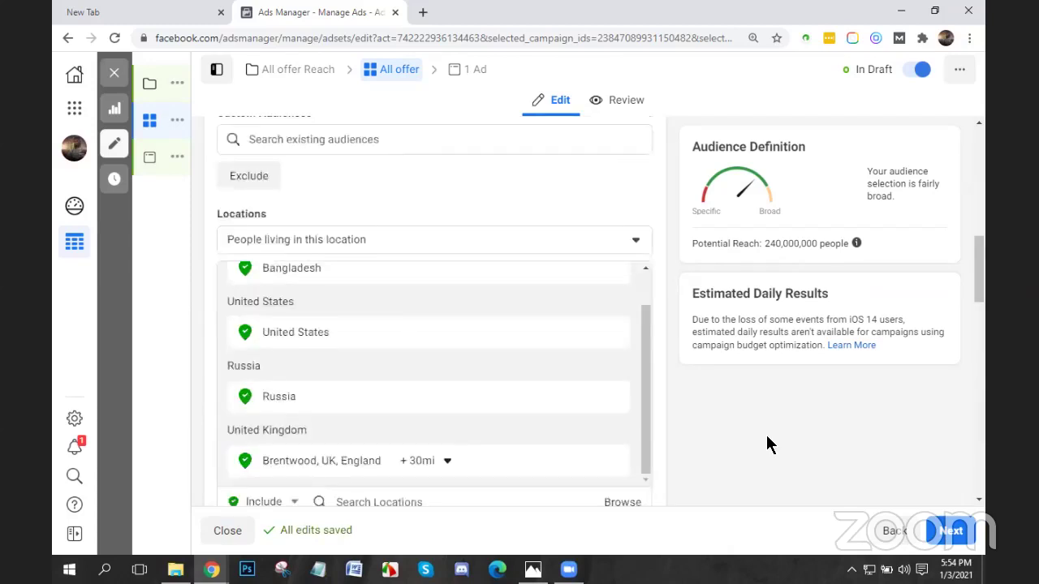
scroll(767, 444, "down", 1)
scroll(767, 444, "down", 1)
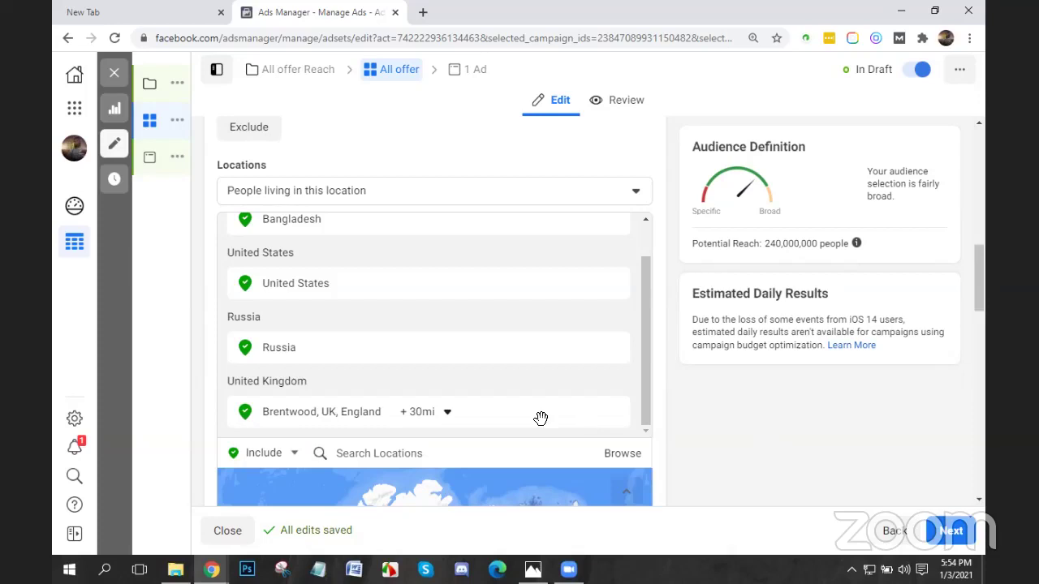
scroll(540, 419, "down", 1)
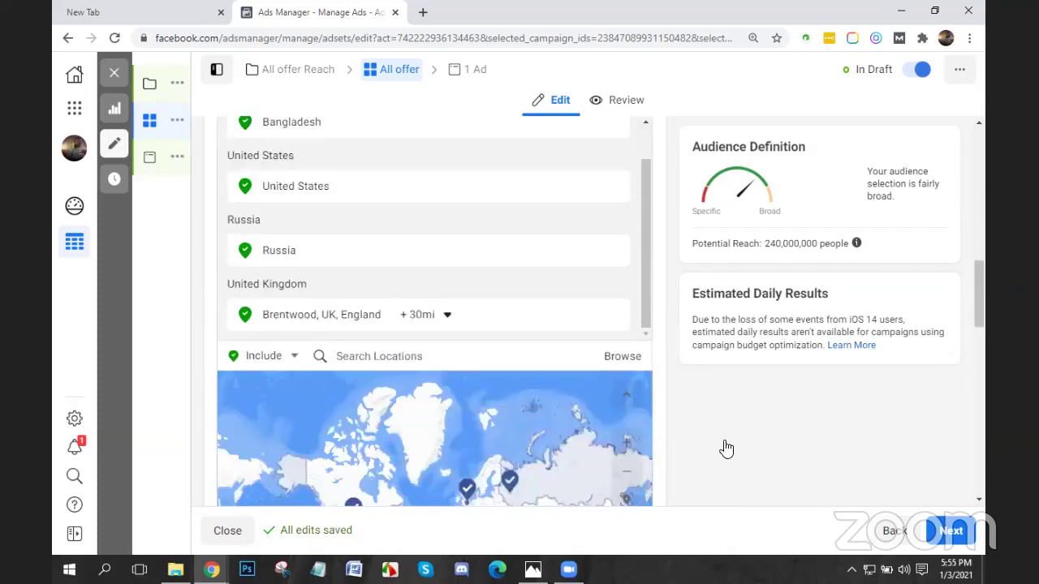
scroll(724, 444, "down", 2)
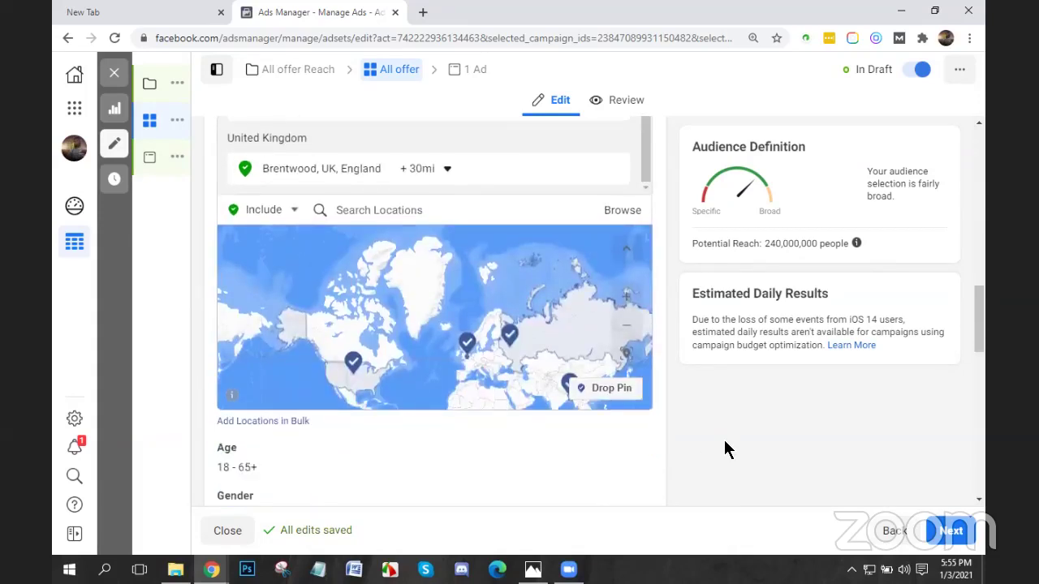
scroll(725, 449, "down", 2)
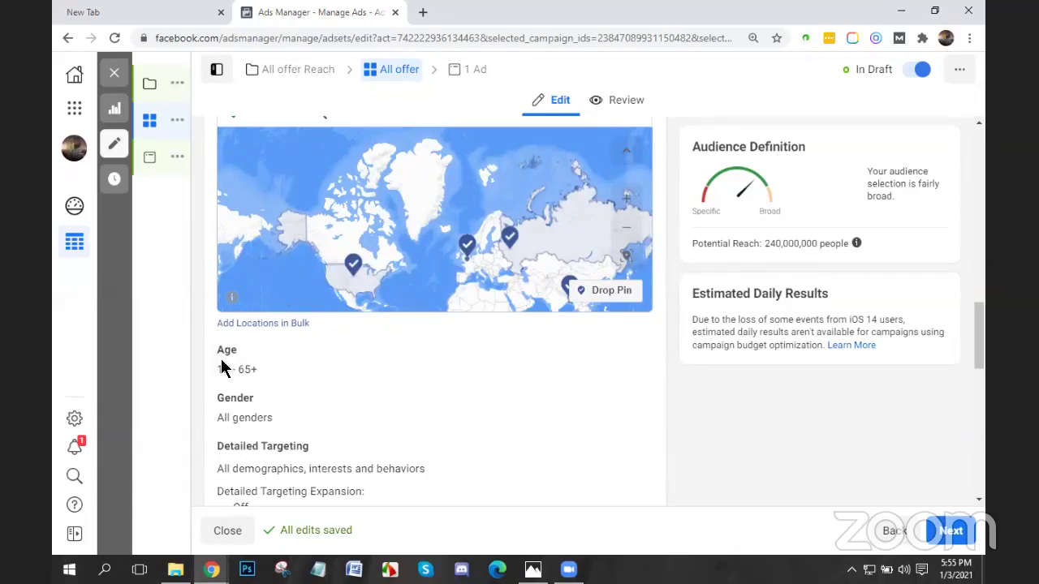
- Change the maximum audience age to 55, keeping the minimum at 18
left_click(618, 354)
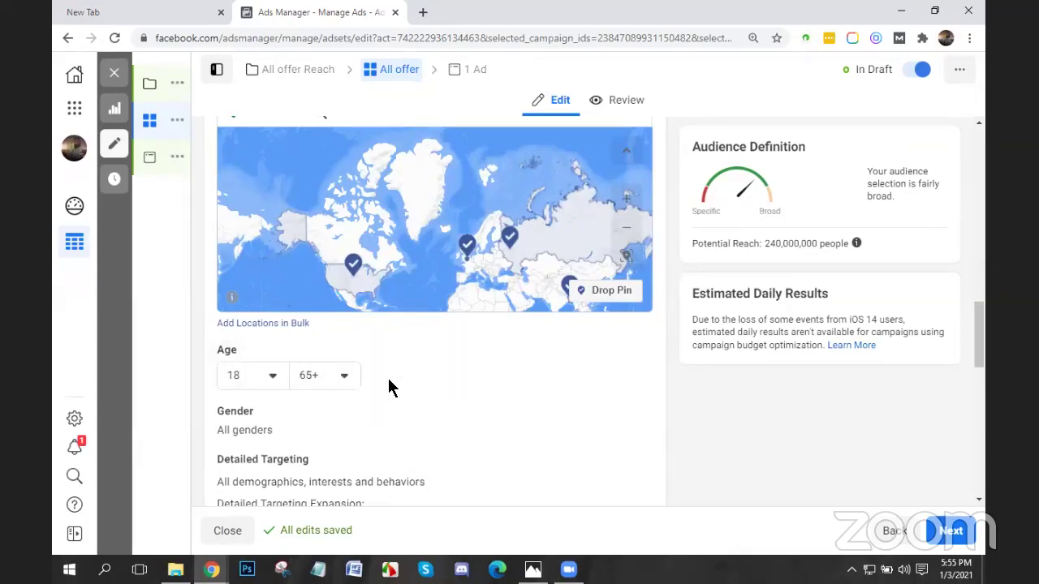
left_click(344, 377)
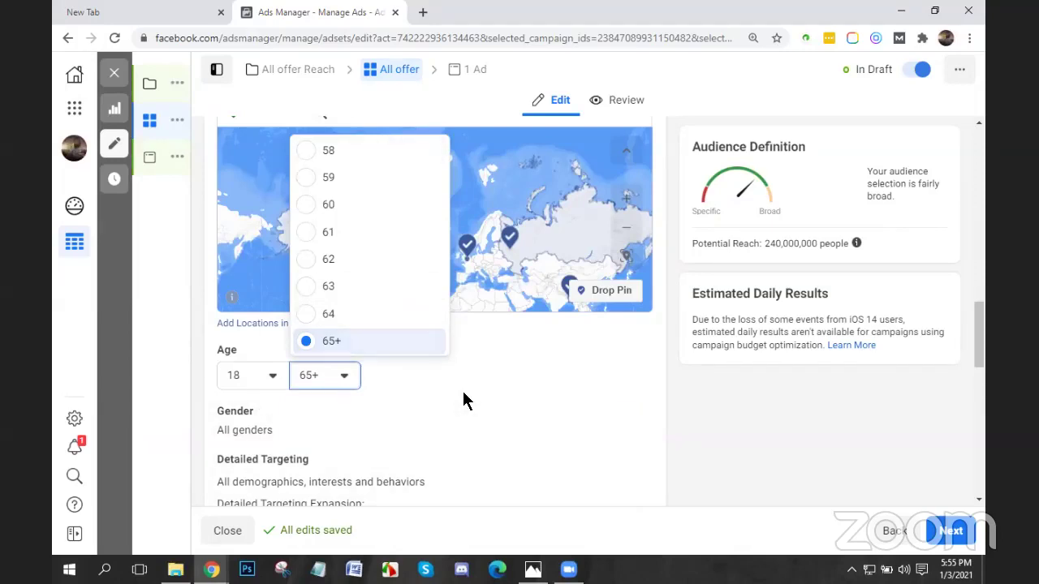
left_click(340, 374)
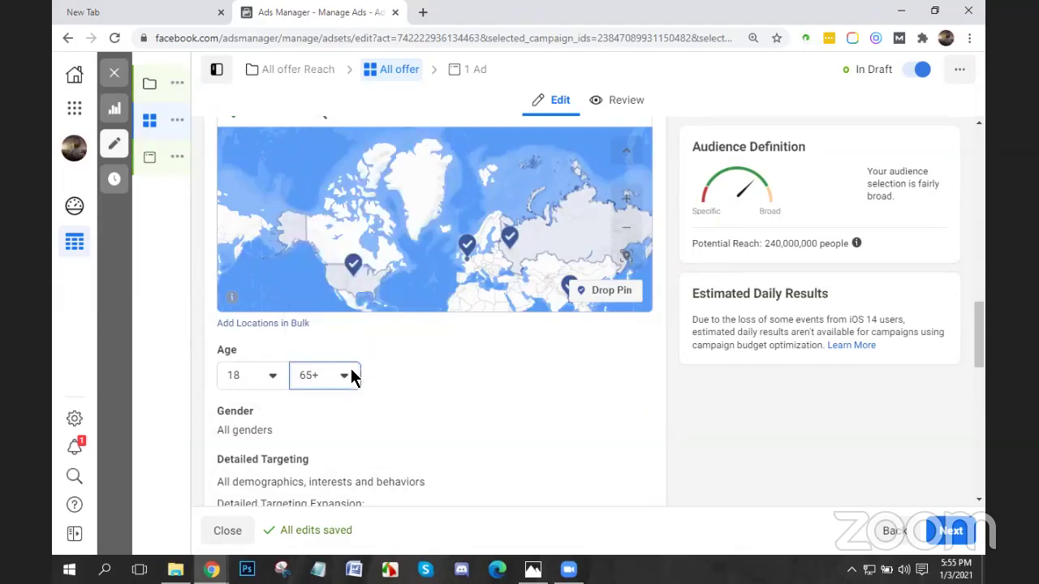
left_click(350, 376)
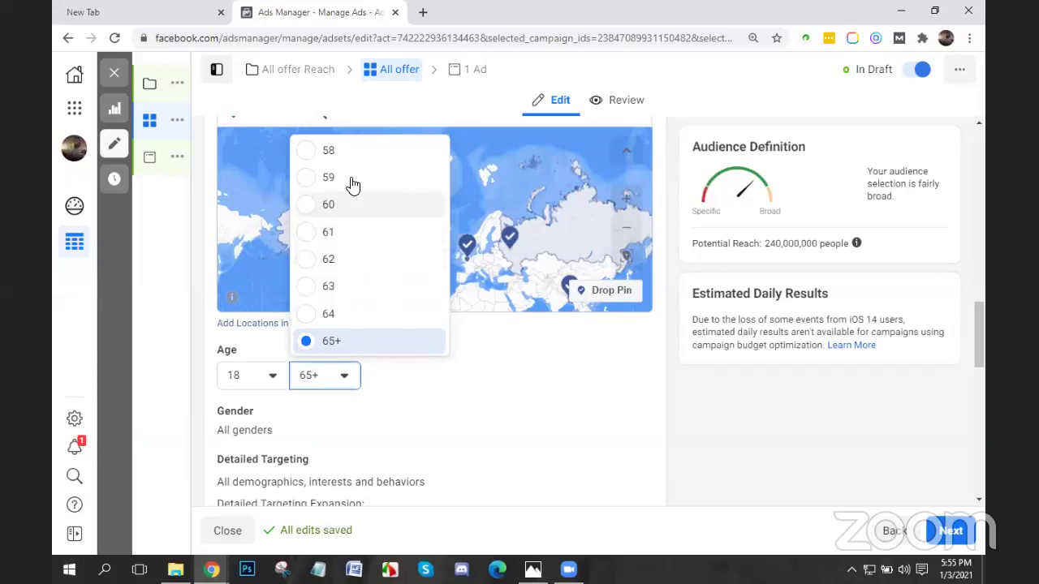
scroll(357, 200, "up", 2)
scroll(355, 199, "up", 1)
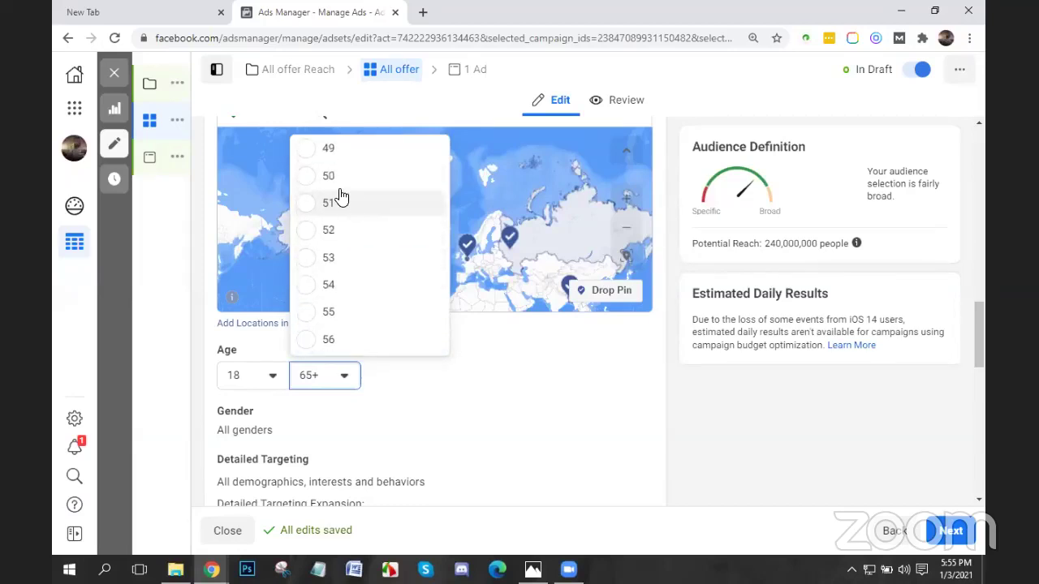
left_click(320, 319)
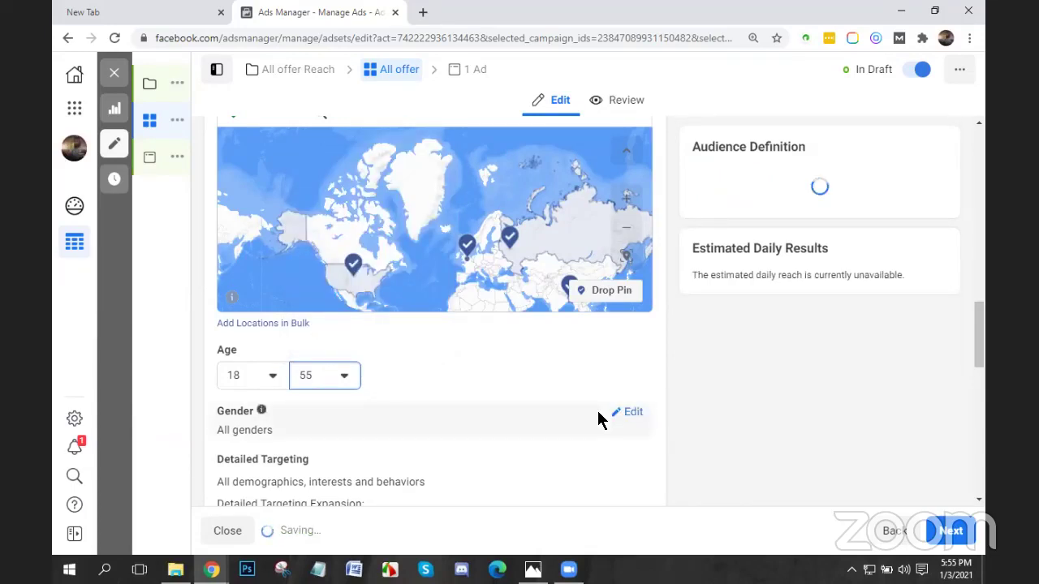
scroll(598, 419, "down", 2)
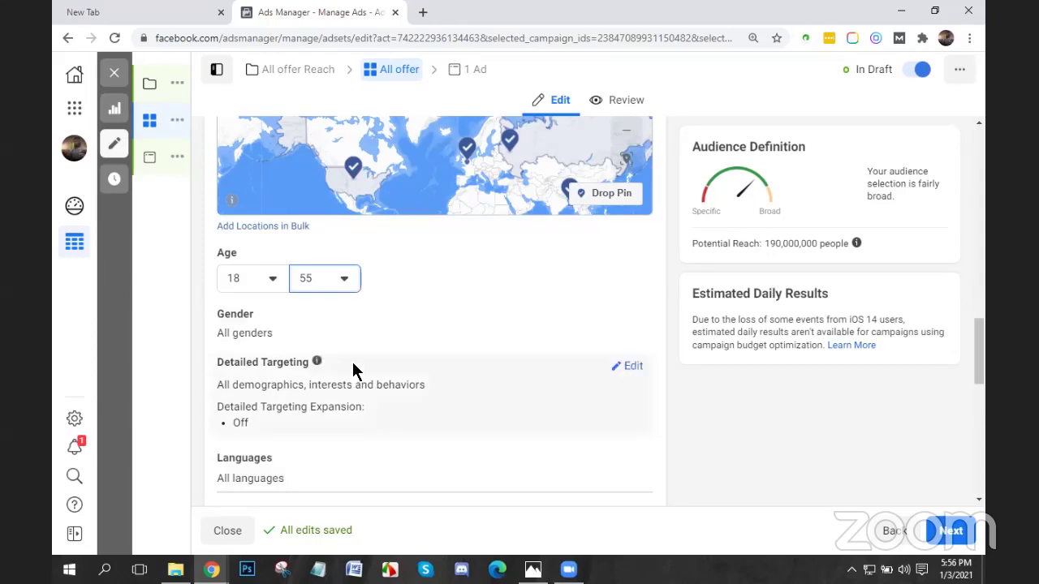
- Edit Languages, search 'Eng', then clear the search so no language is added
scroll(276, 357, "down", 2)
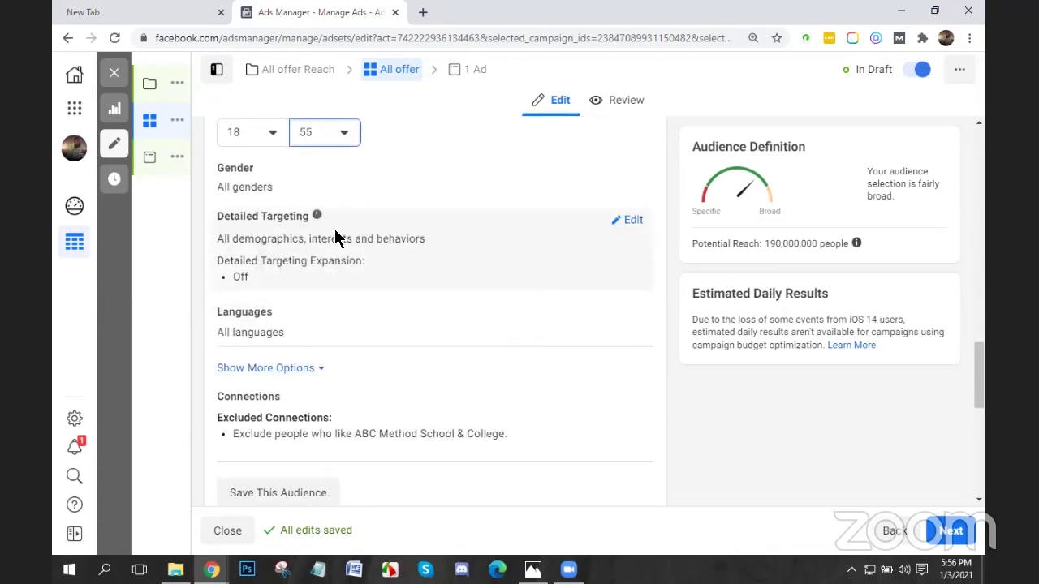
scroll(339, 364, "down", 1)
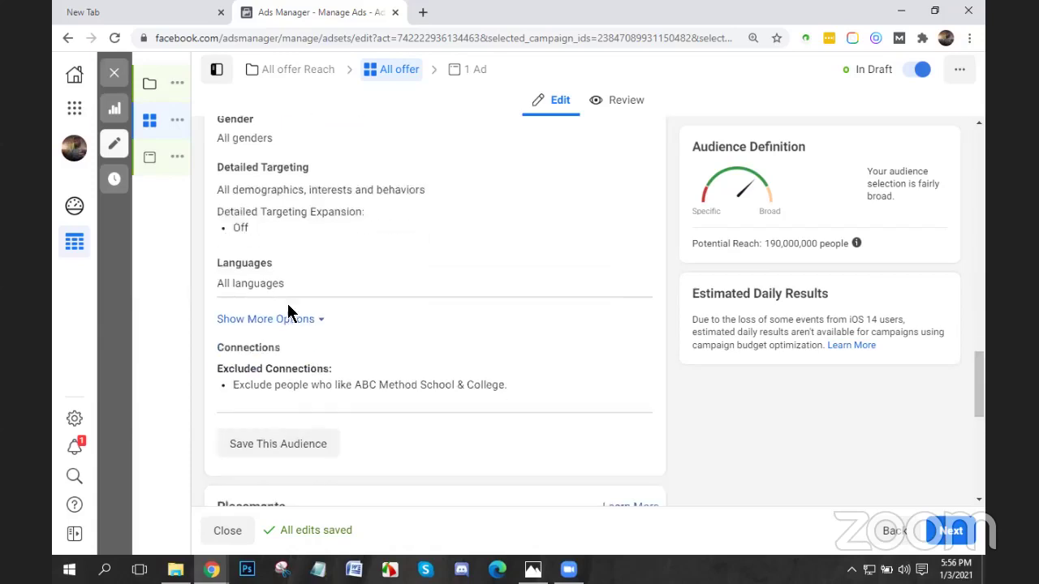
scroll(288, 313, "down", 1)
mouse_move(289, 232)
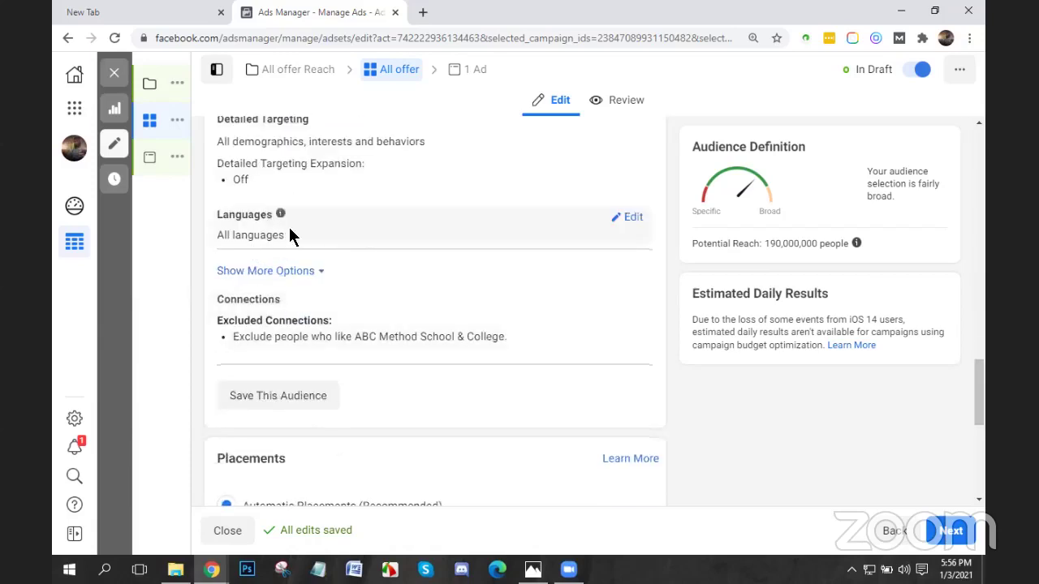
left_click(632, 218)
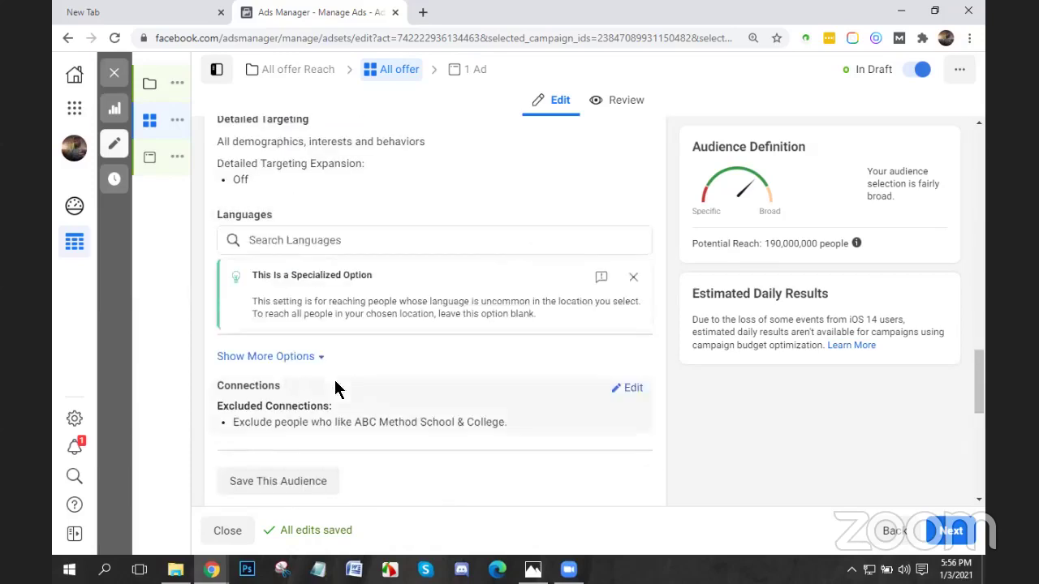
left_click(392, 237)
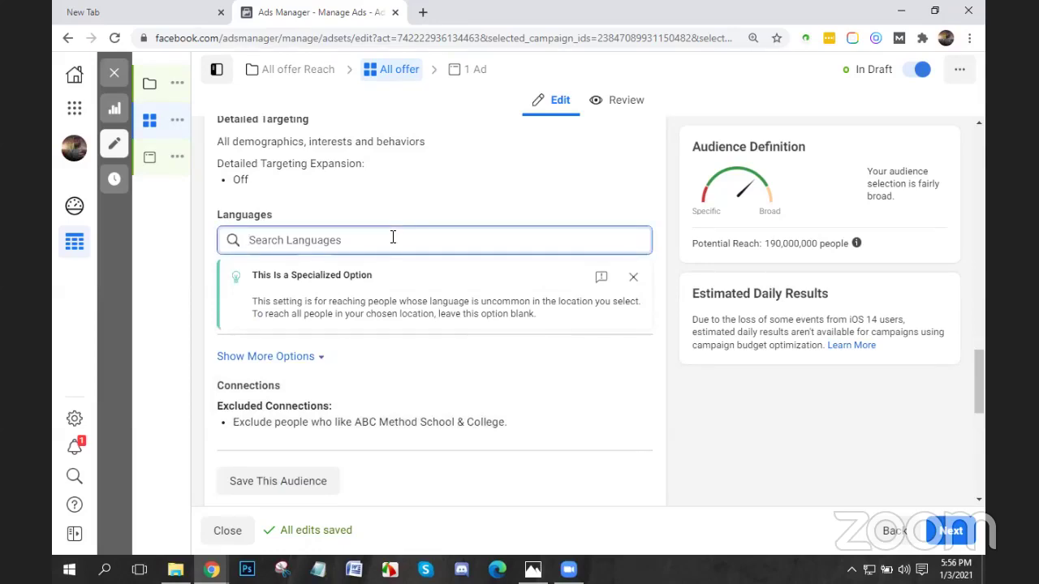
type("En")
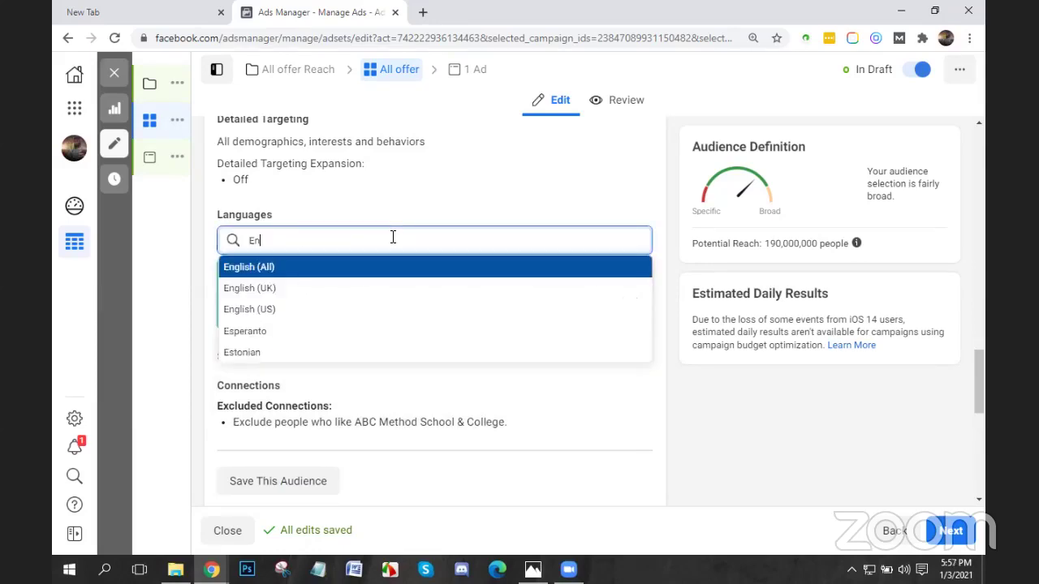
type("g")
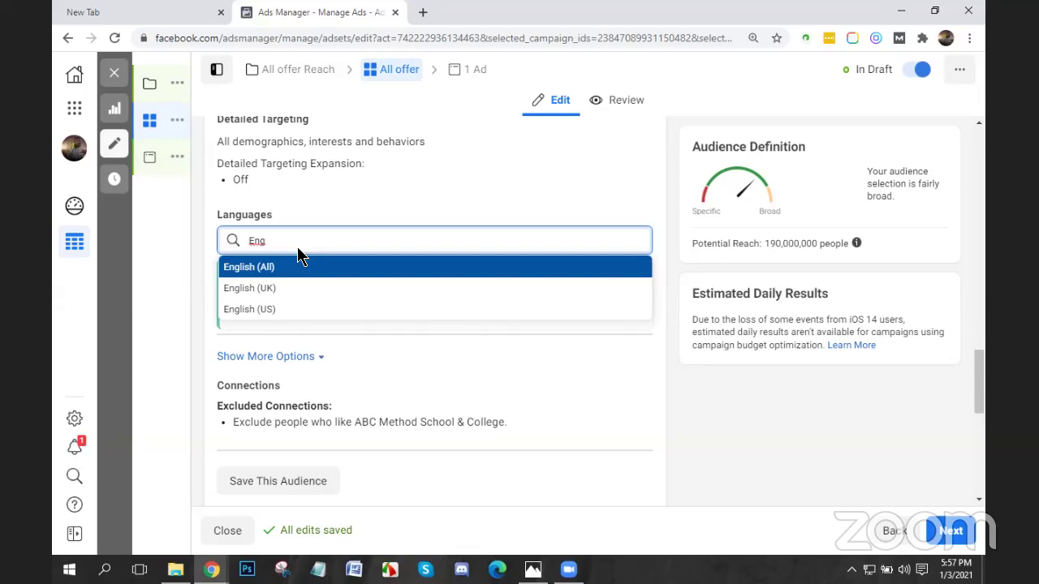
double_click(324, 234)
key("BackSpace")
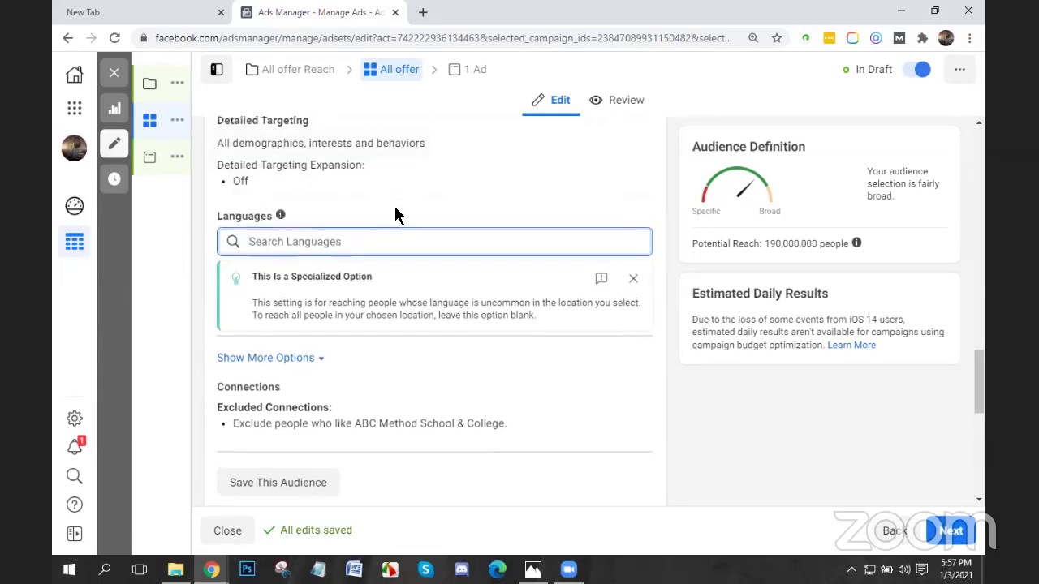
- Remove Russia from the targeted locations
scroll(395, 208, "up", 2)
scroll(394, 206, "up", 3)
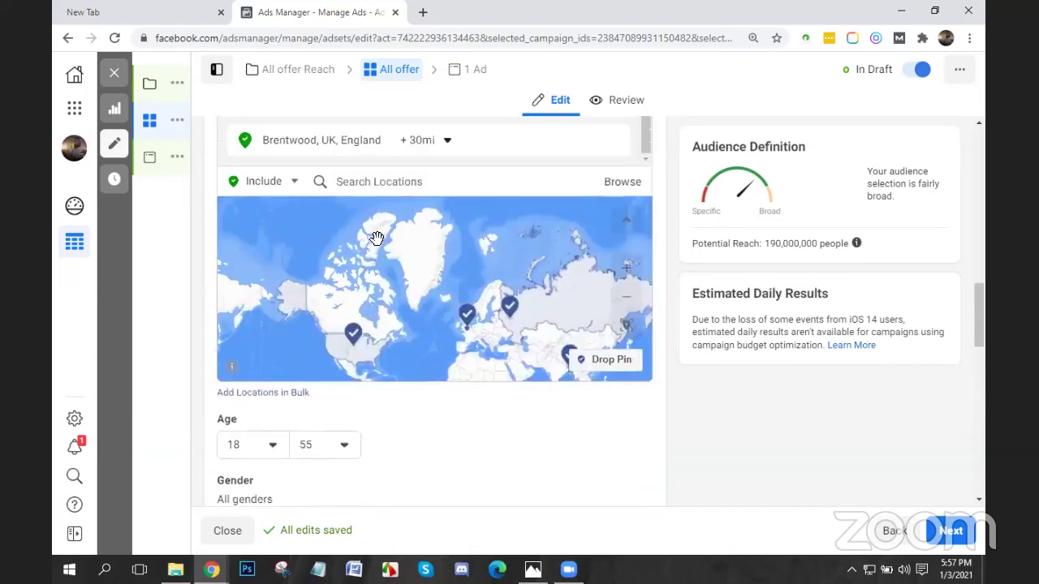
scroll(377, 238, "up", 1)
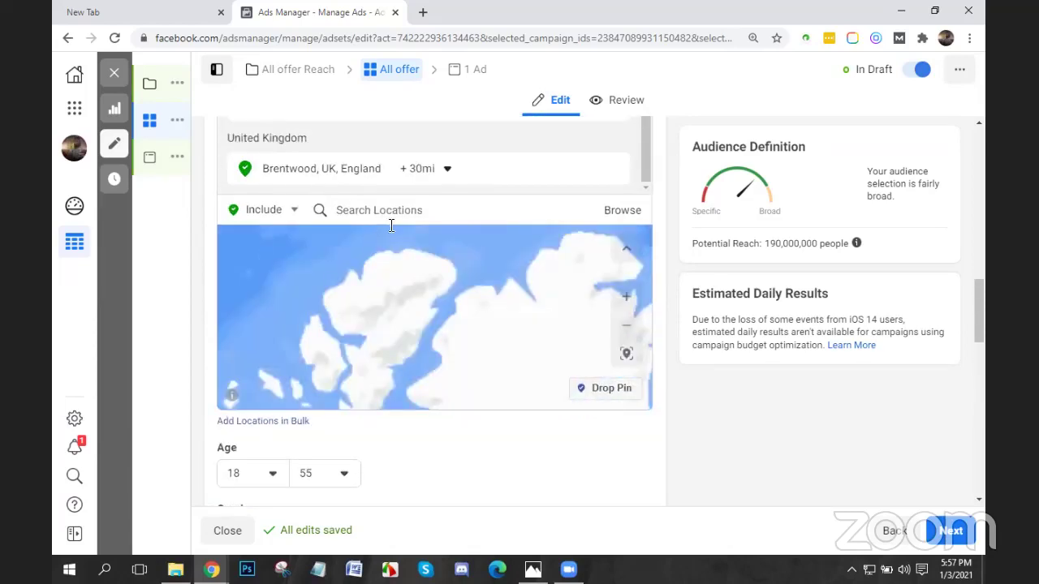
scroll(409, 213, "up", 2)
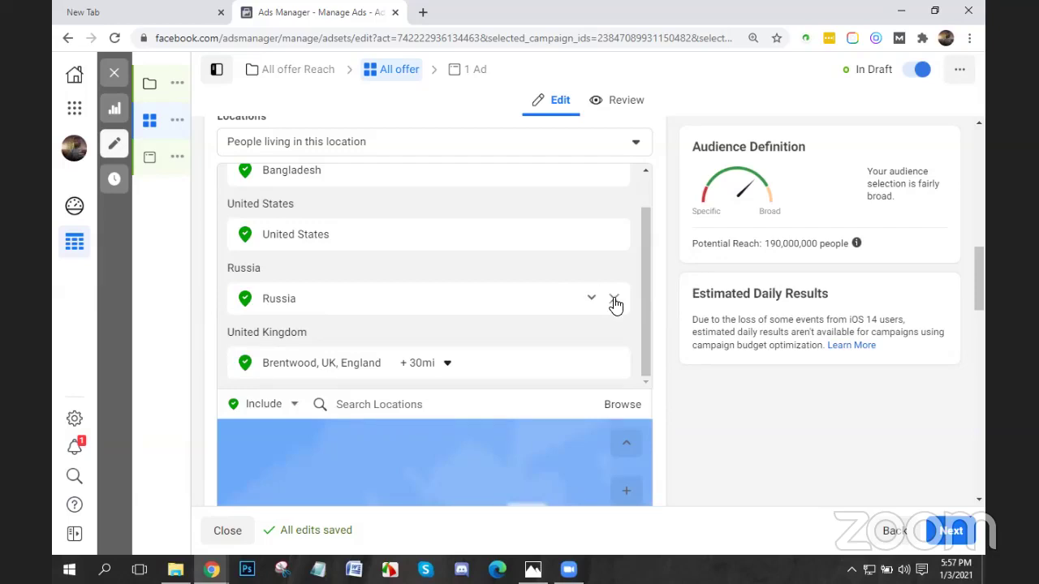
scroll(614, 304, "up", 1)
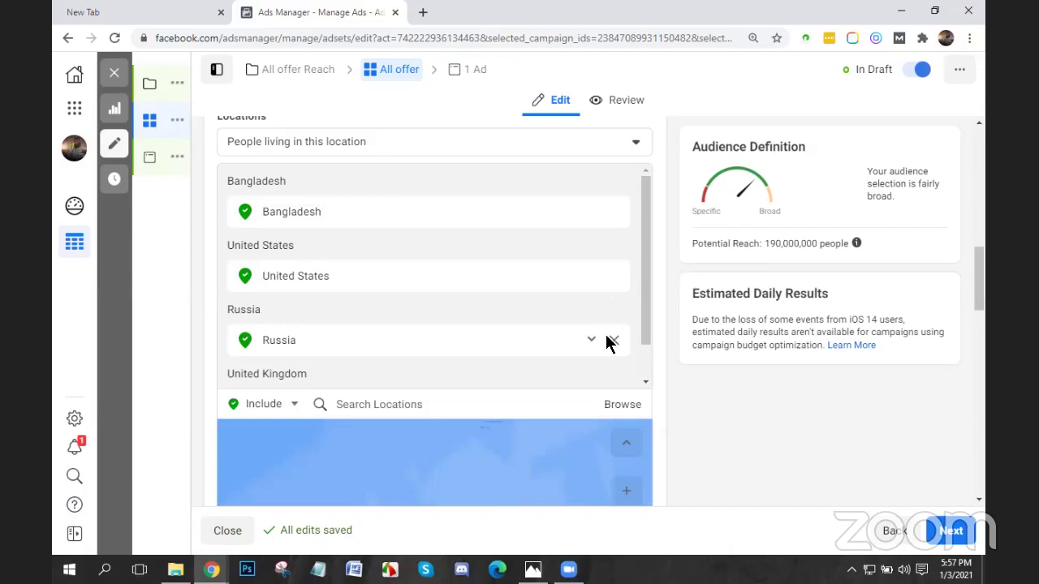
left_click(615, 342)
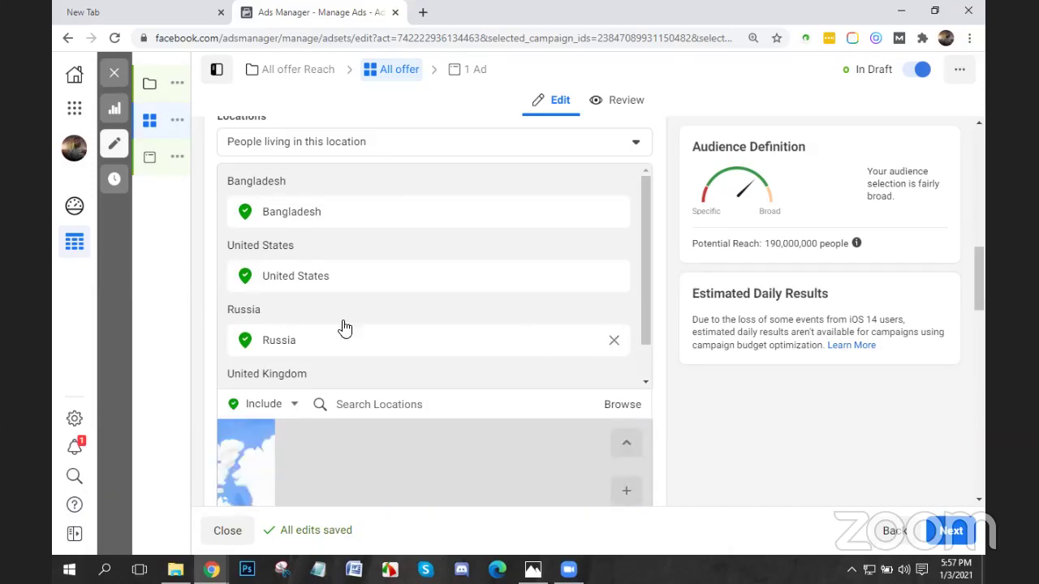
left_click(614, 341)
- Recentre the location map on the targeted pins and review settings down to Connections
scroll(527, 349, "down", 5)
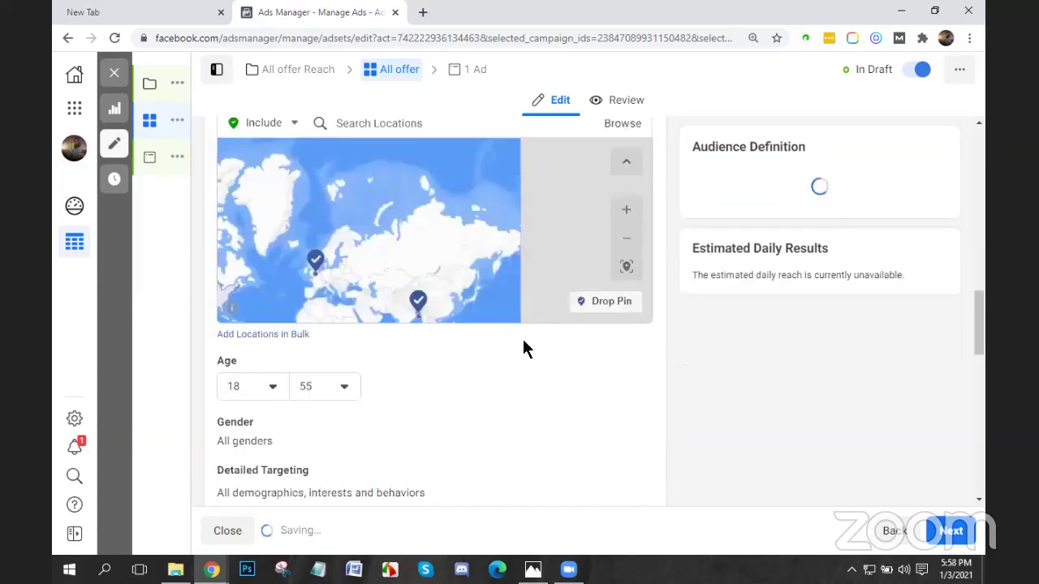
scroll(560, 367, "up", 2)
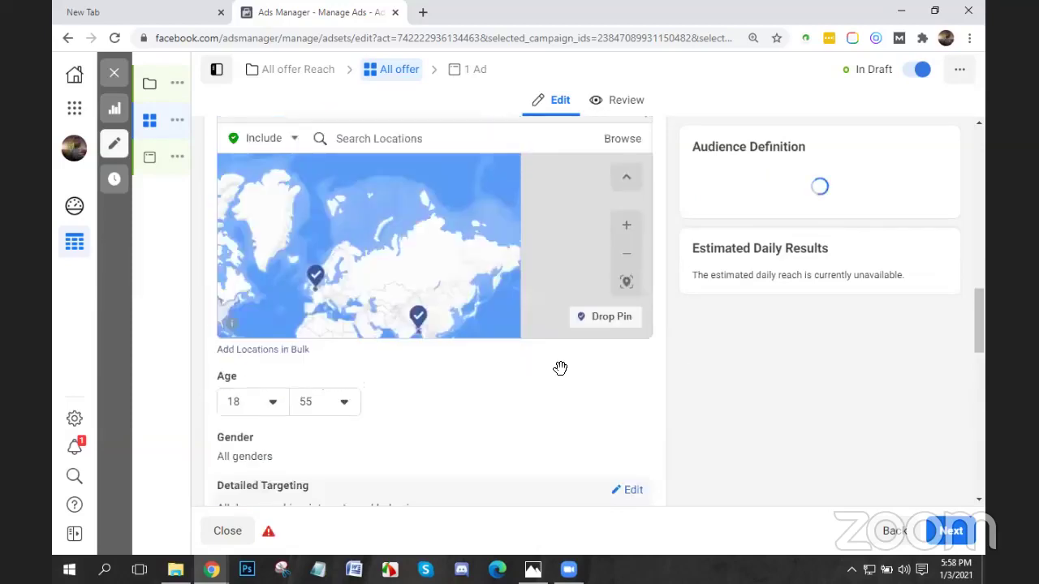
scroll(560, 367, "up", 2)
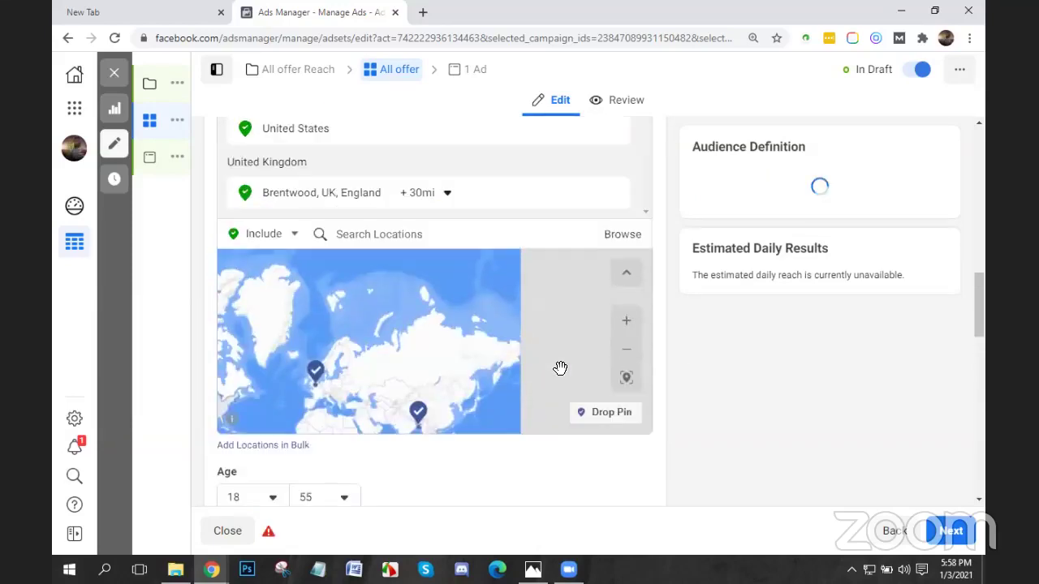
scroll(520, 337, "up", 4)
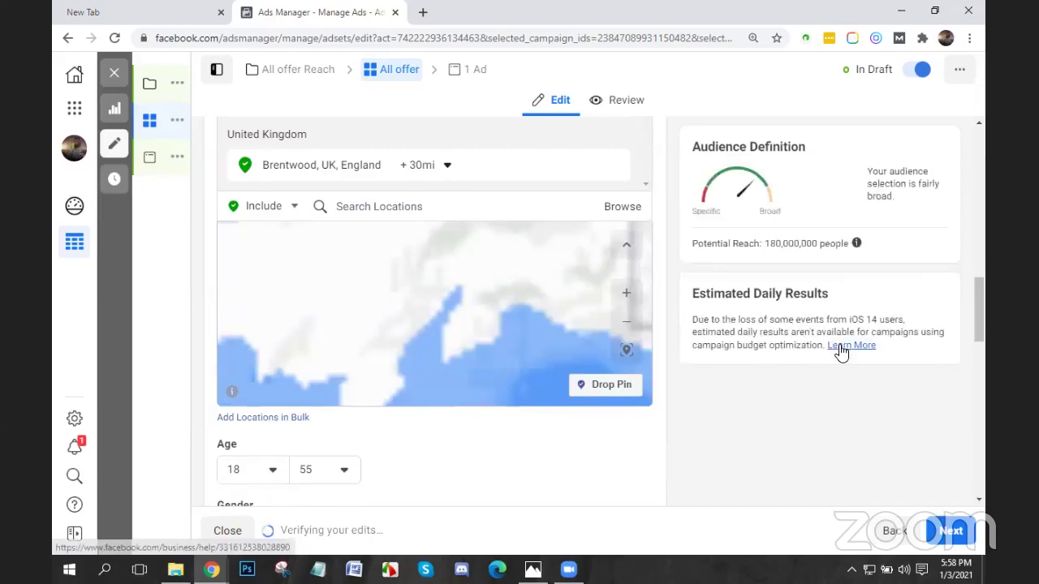
left_click(626, 357)
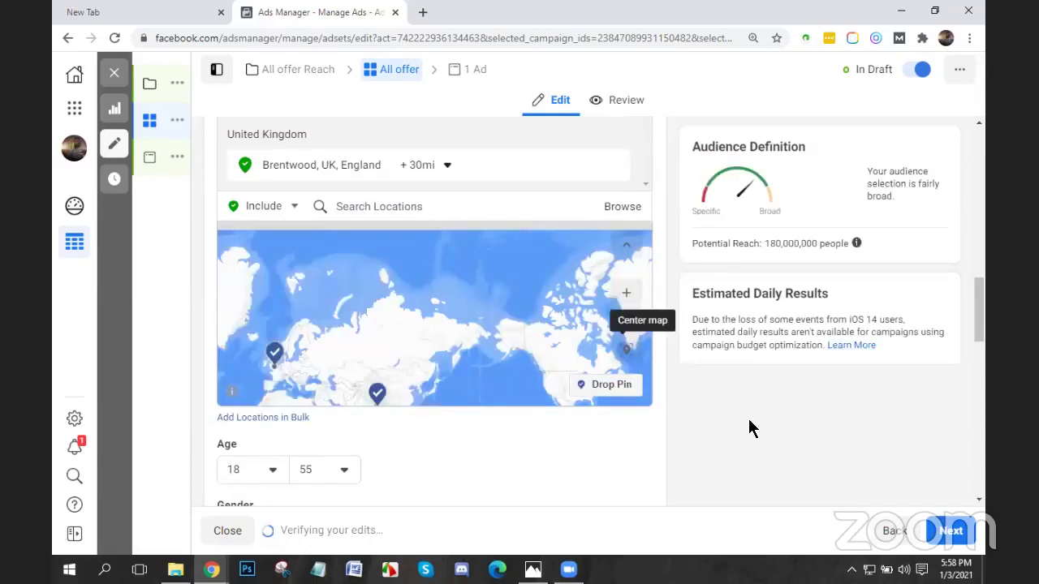
scroll(568, 395, "down", 4)
scroll(331, 243, "down", 2)
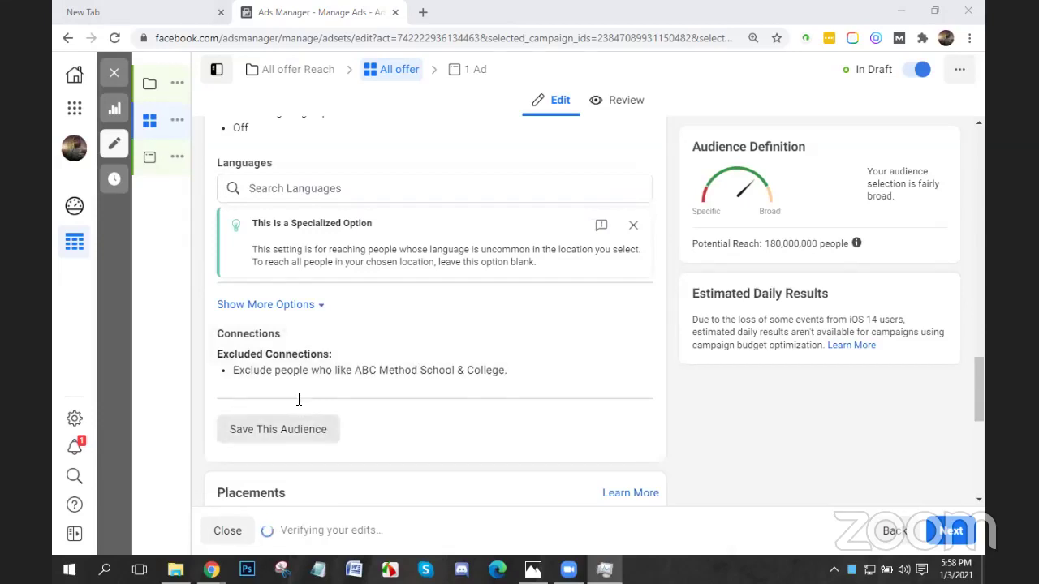
scroll(284, 304, "down", 2)
scroll(325, 317, "up", 1)
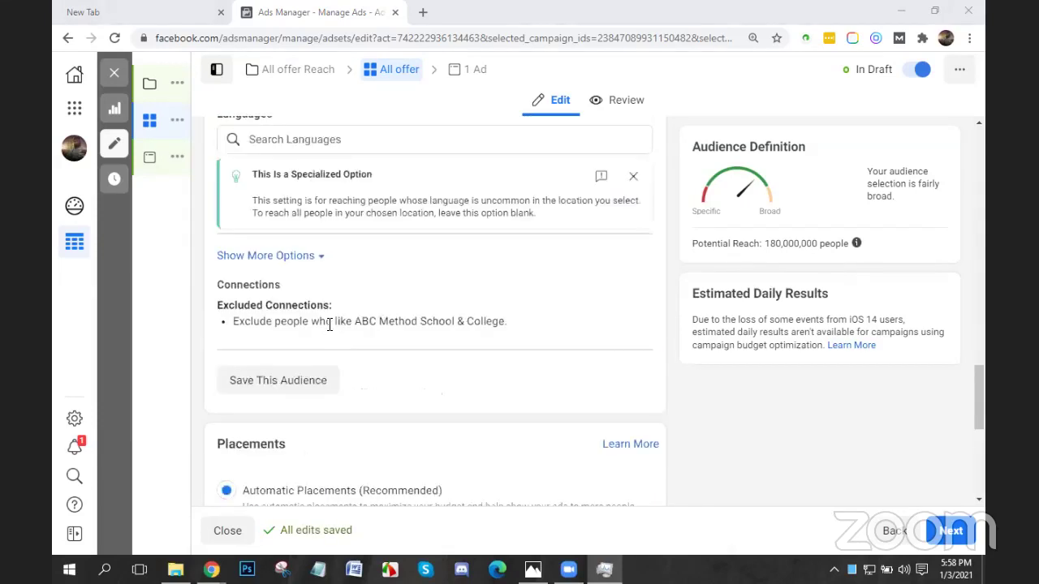
scroll(334, 325, "up", 1)
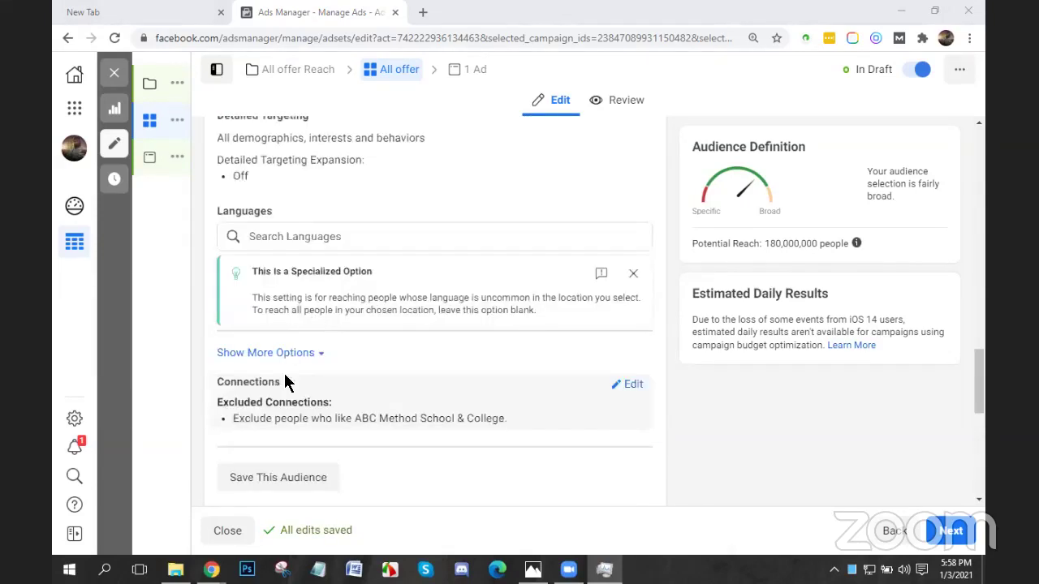
- In Connections, remove ABC Method School & College from excluded Pages and review the connection type options
left_click(632, 386)
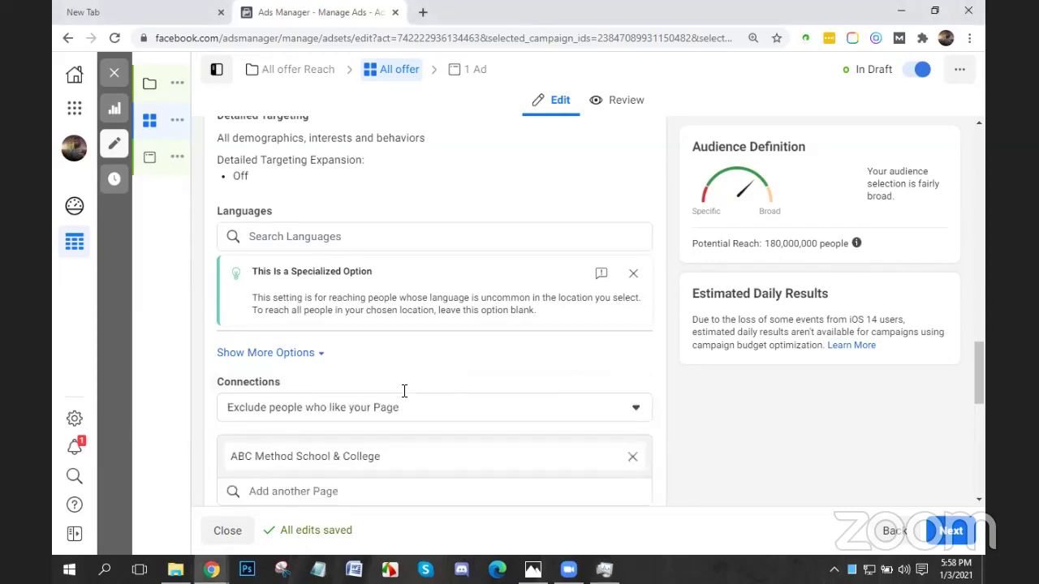
scroll(404, 394, "down", 2)
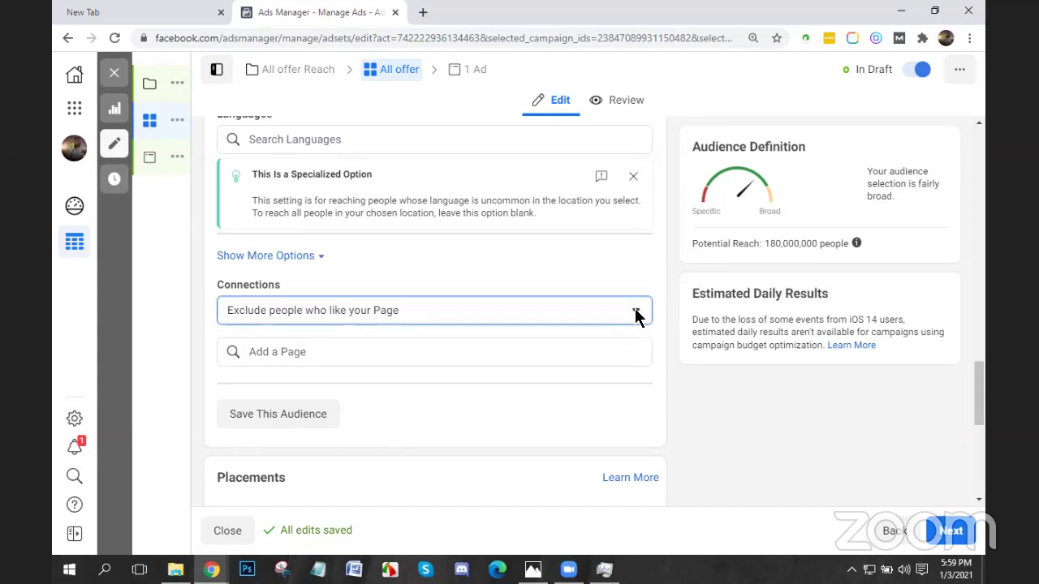
left_click(635, 315)
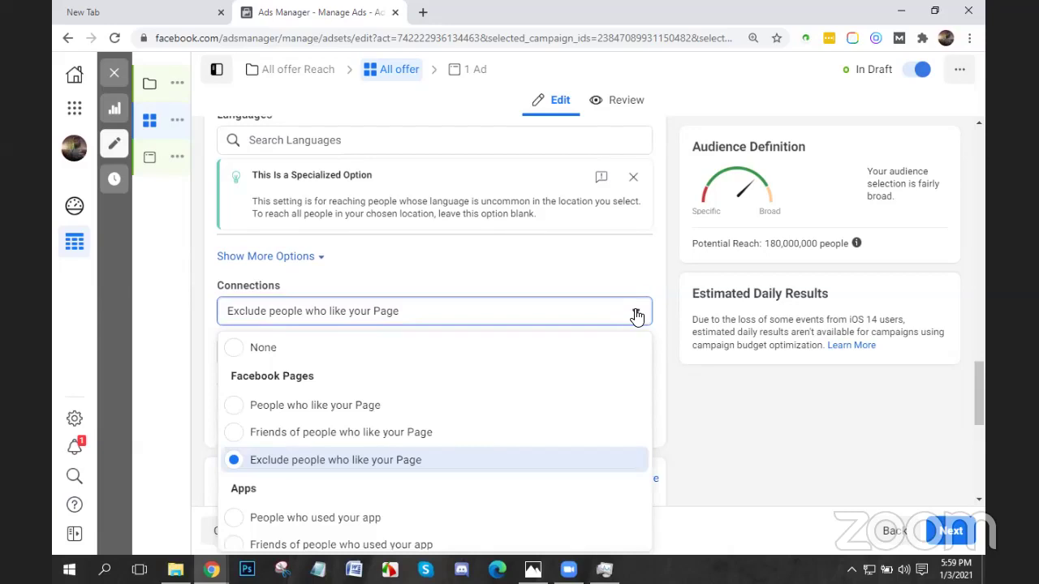
scroll(617, 313, "up", 2)
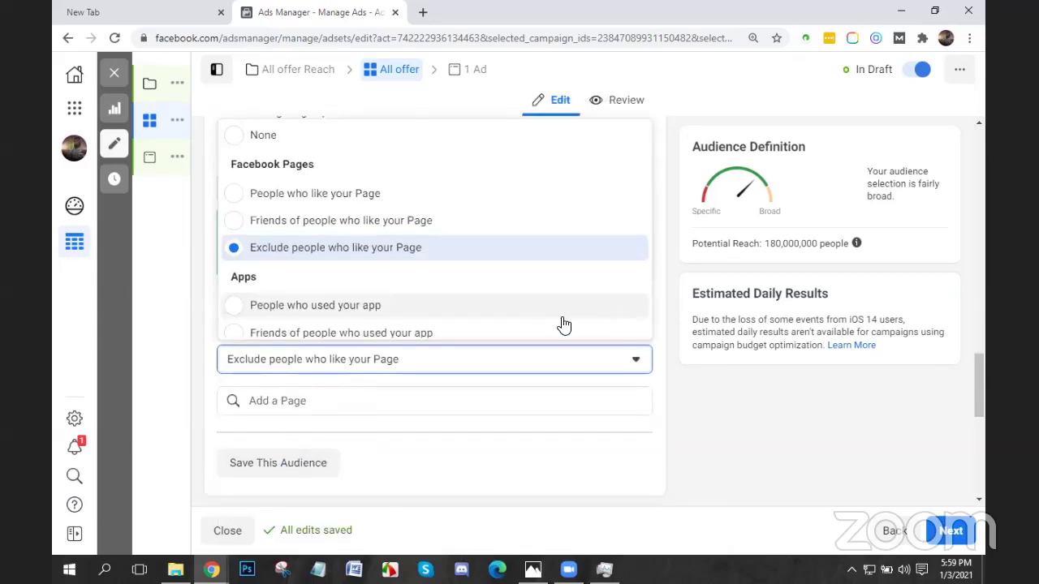
scroll(640, 302, "up", 1)
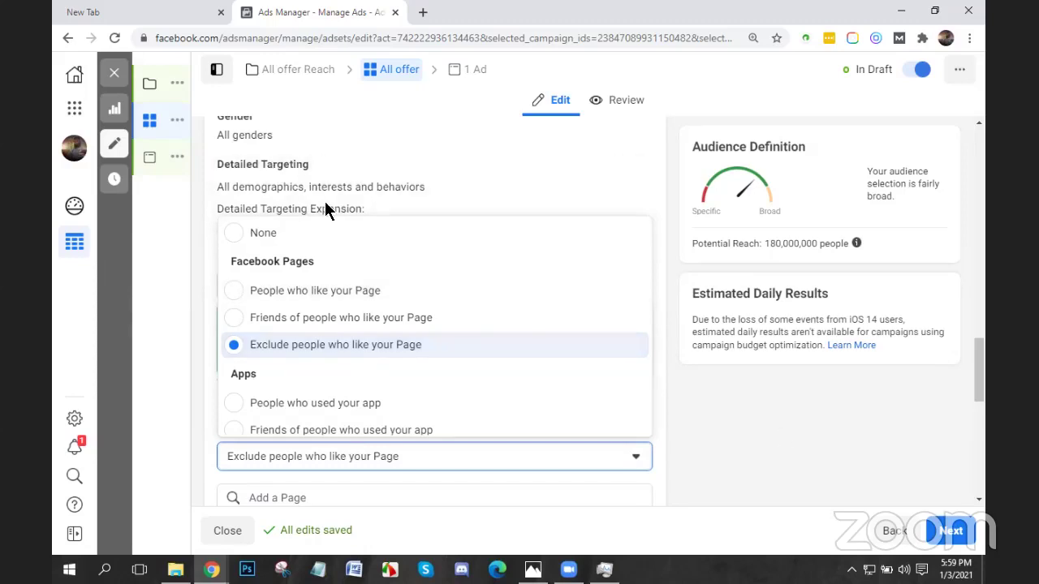
left_click(298, 213)
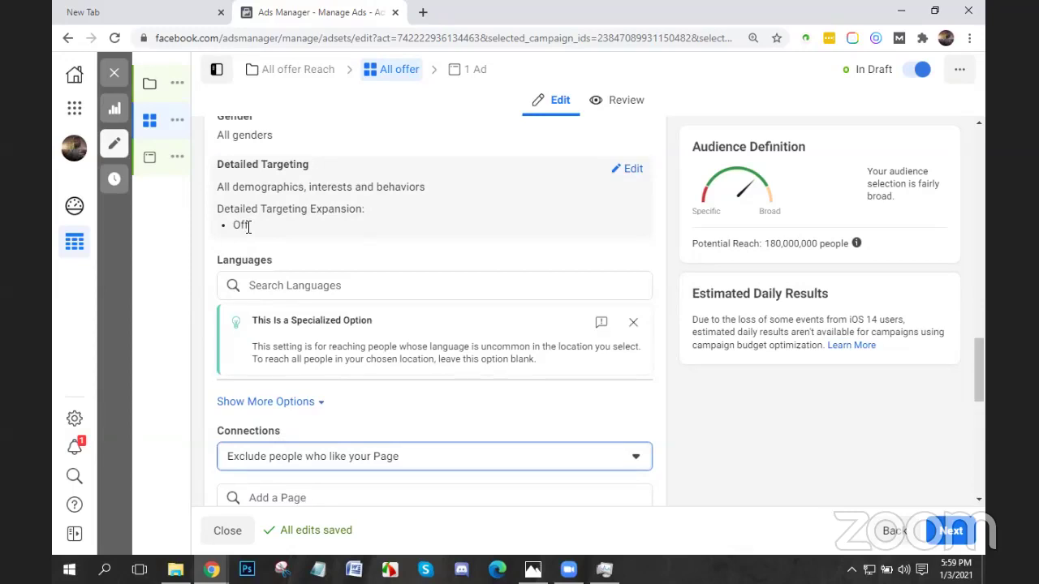
- Edit Detailed Targeting without adding demographics or interests, leaving targeting expansion off
left_click(530, 248)
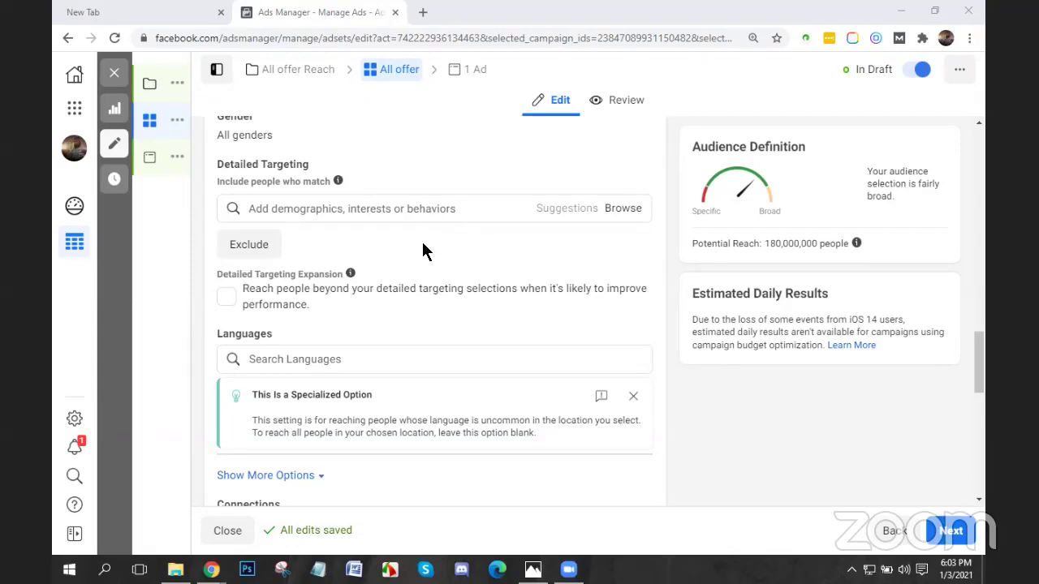
scroll(422, 254, "down", 3)
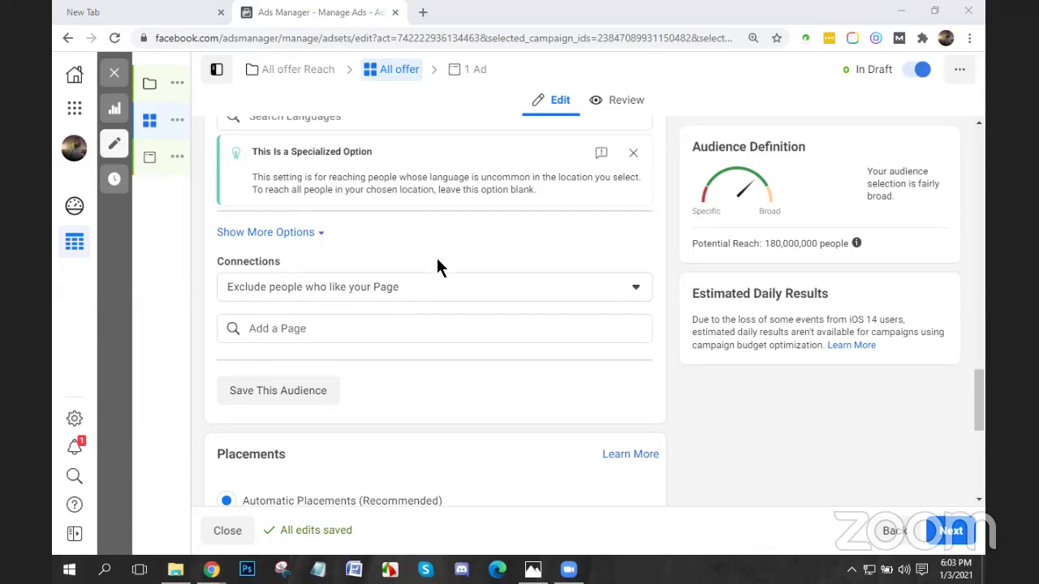
scroll(437, 260, "down", 2)
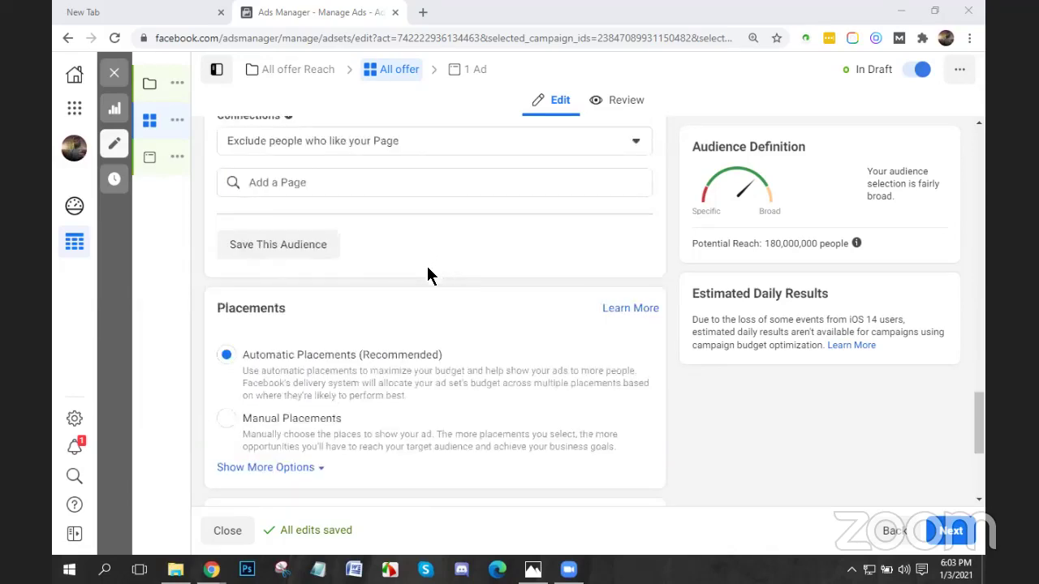
scroll(426, 282, "down", 3)
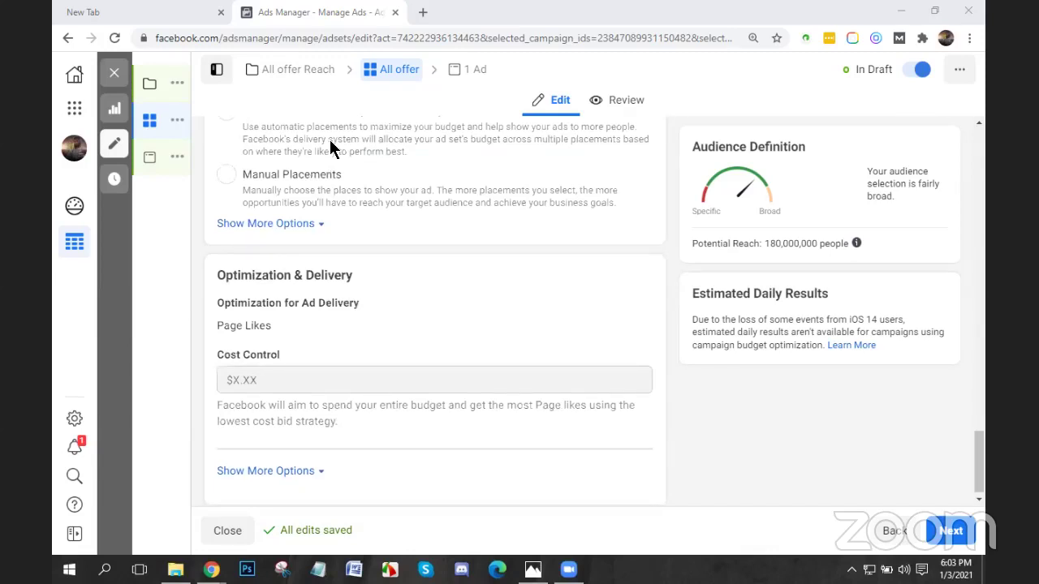
scroll(401, 309, "down", 1)
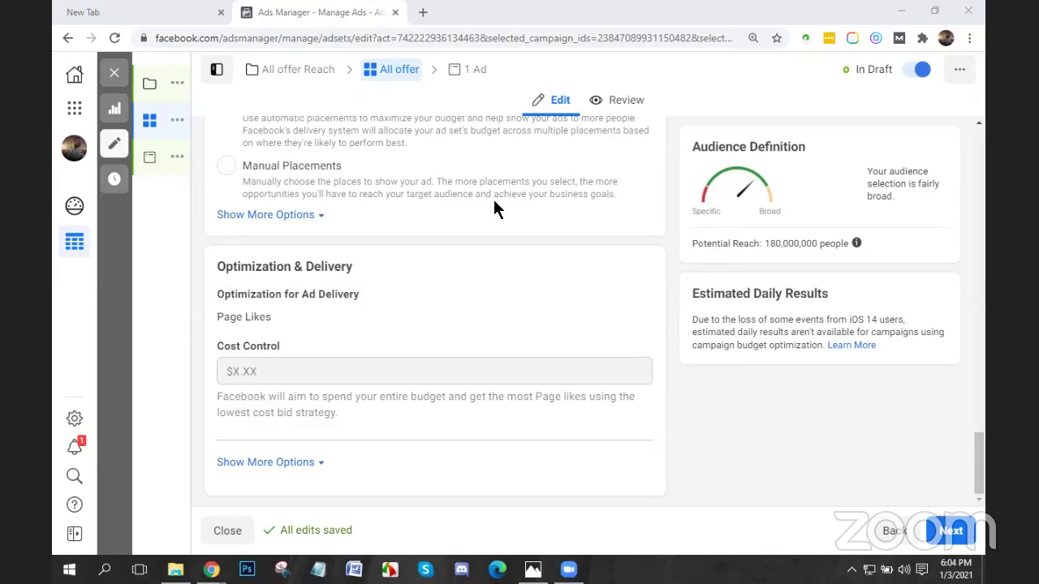
scroll(531, 229, "up", 3)
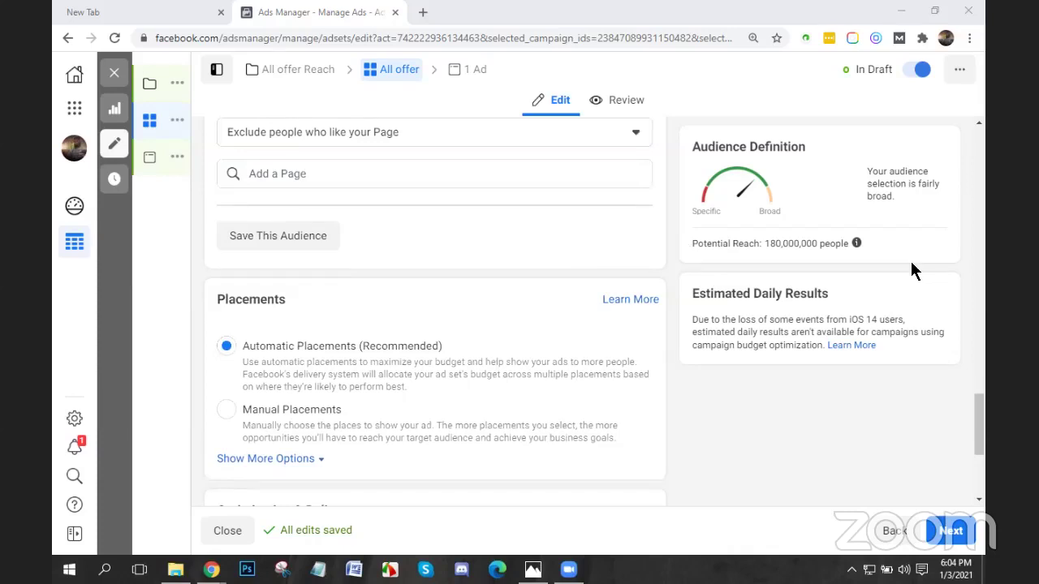
scroll(682, 285, "down", 2)
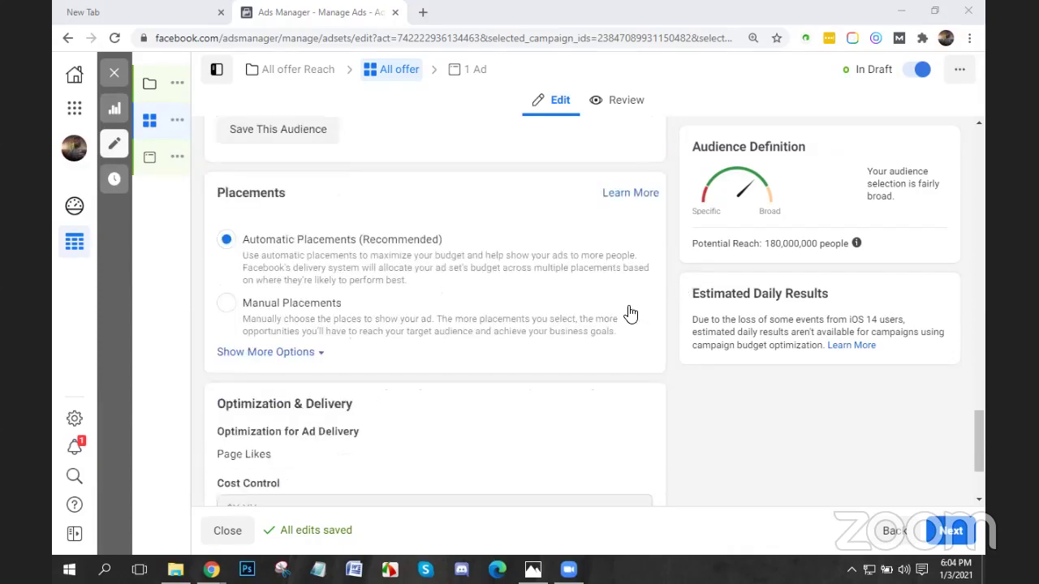
scroll(630, 313, "down", 2)
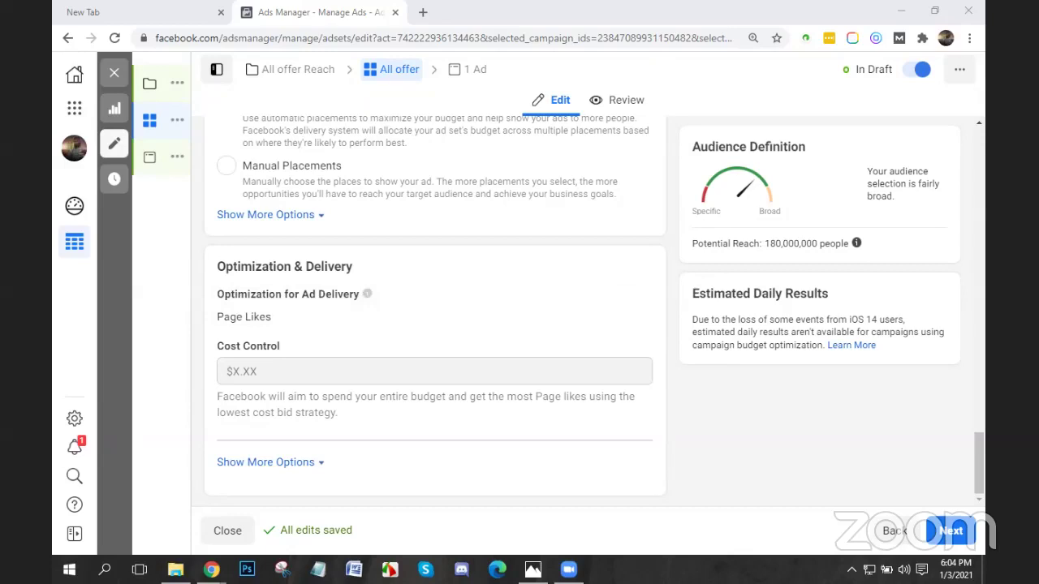
mouse_move(580, 370)
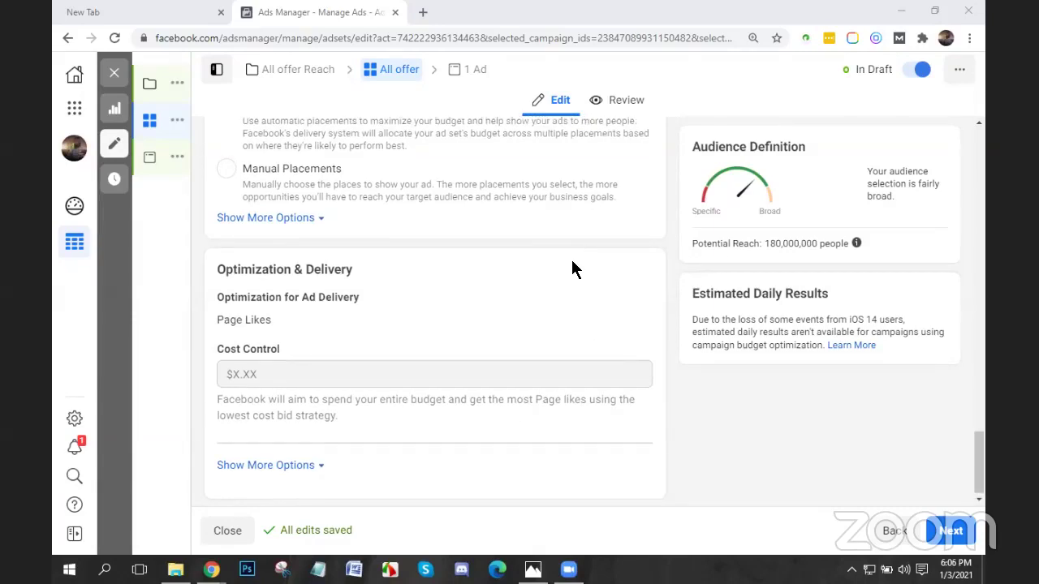
scroll(572, 270, "up", 10)
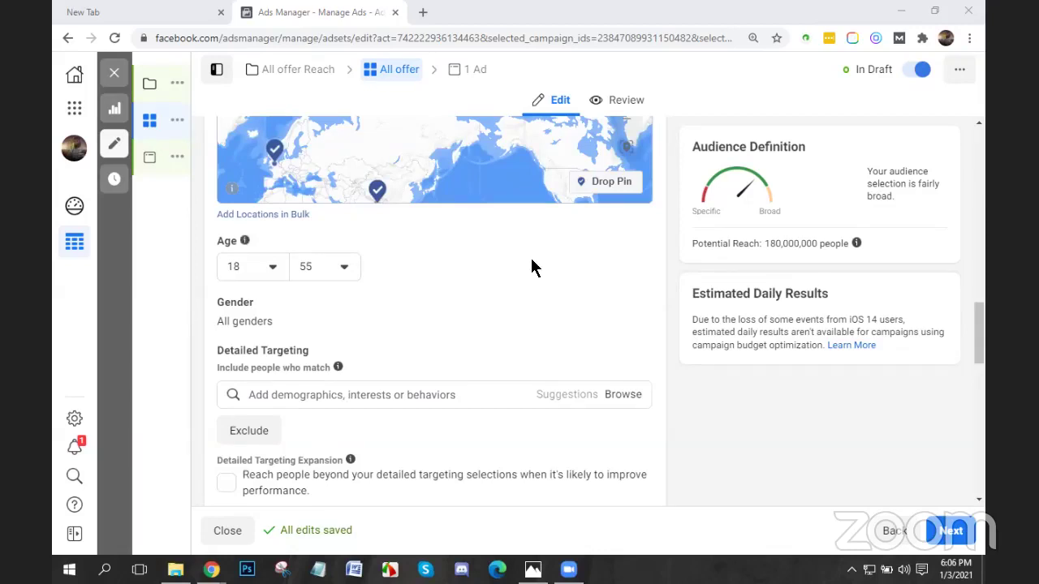
scroll(520, 297, "up", 1)
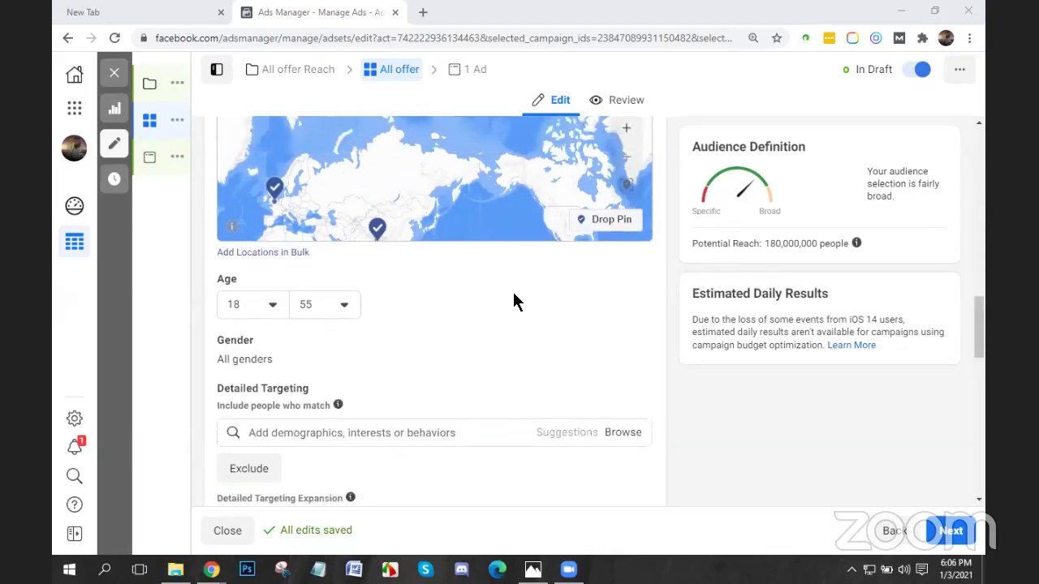
scroll(513, 299, "down", 2)
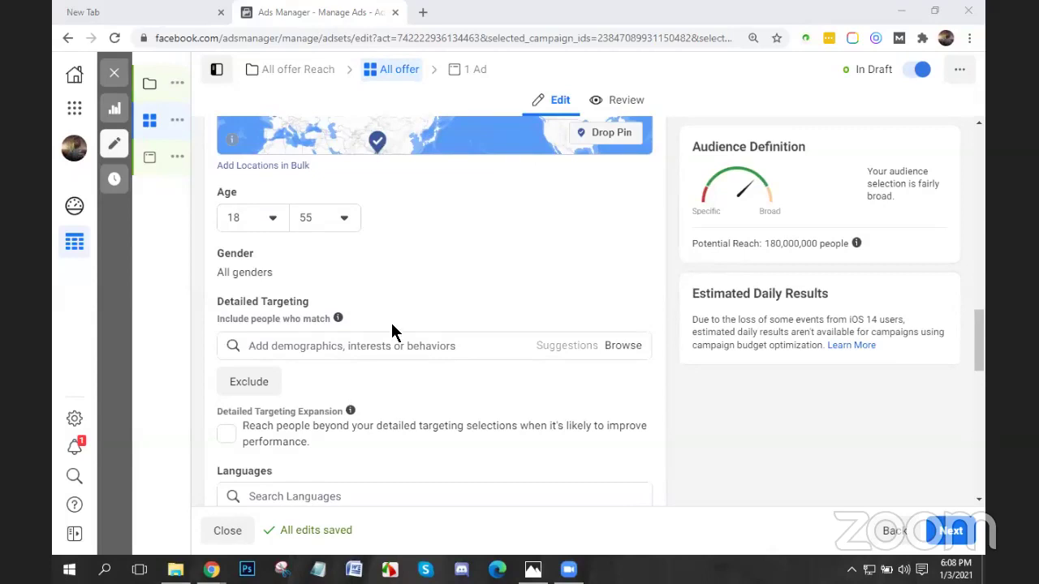
scroll(463, 399, "down", 4)
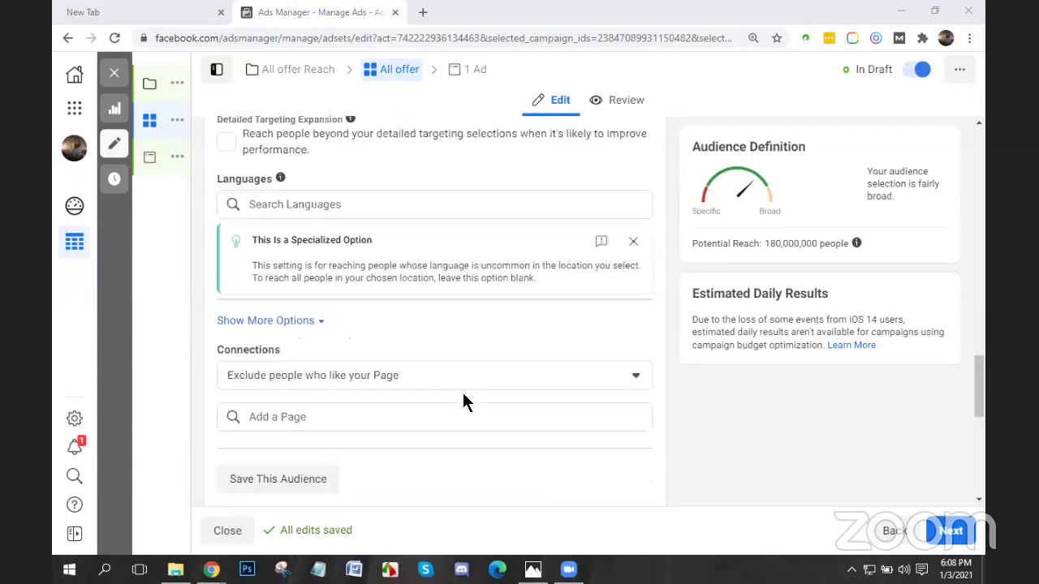
scroll(450, 391, "down", 1)
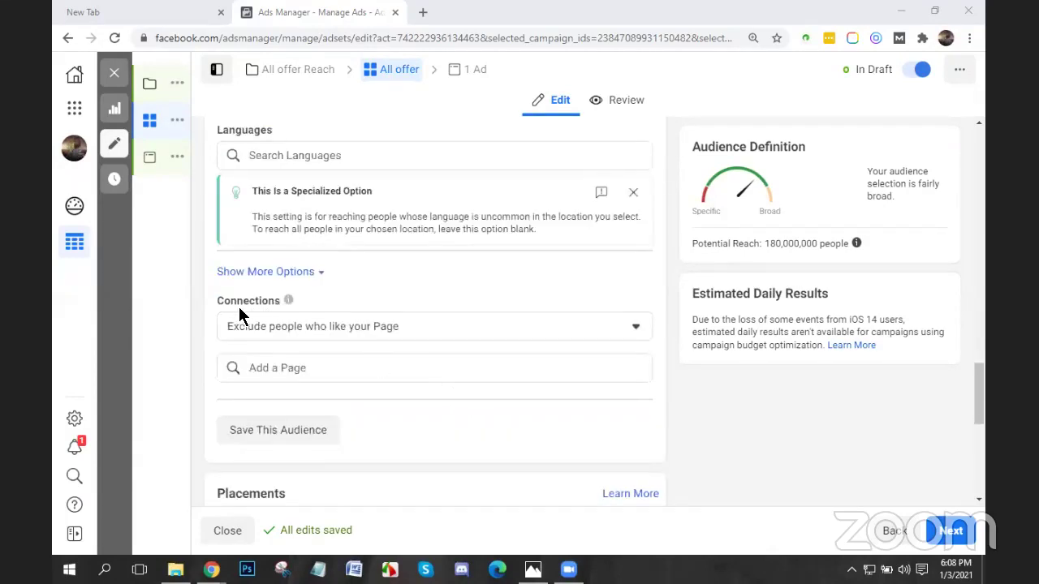
mouse_move(287, 301)
scroll(473, 365, "down", 1)
scroll(472, 365, "down", 5)
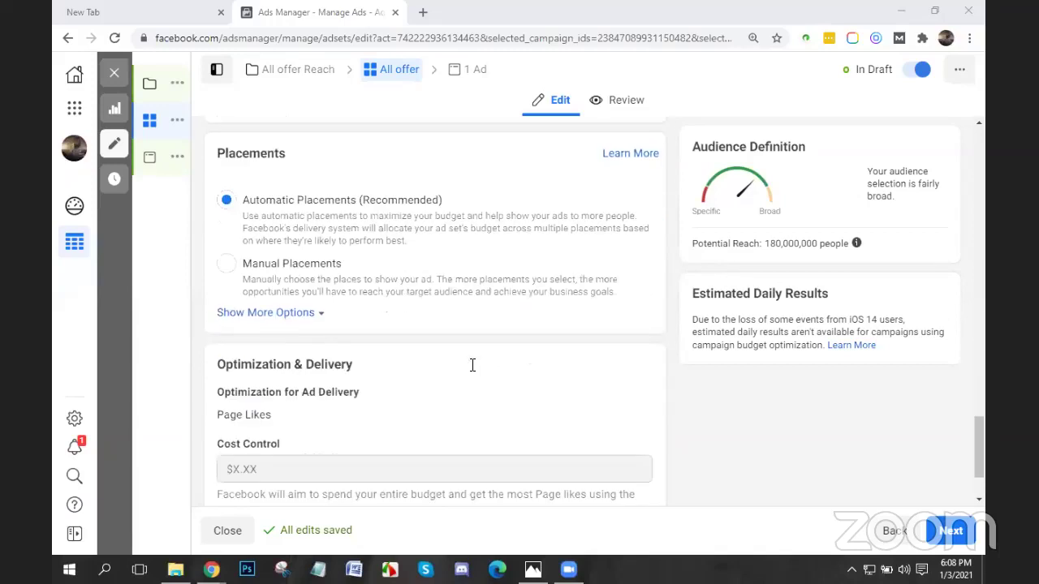
scroll(473, 365, "down", 2)
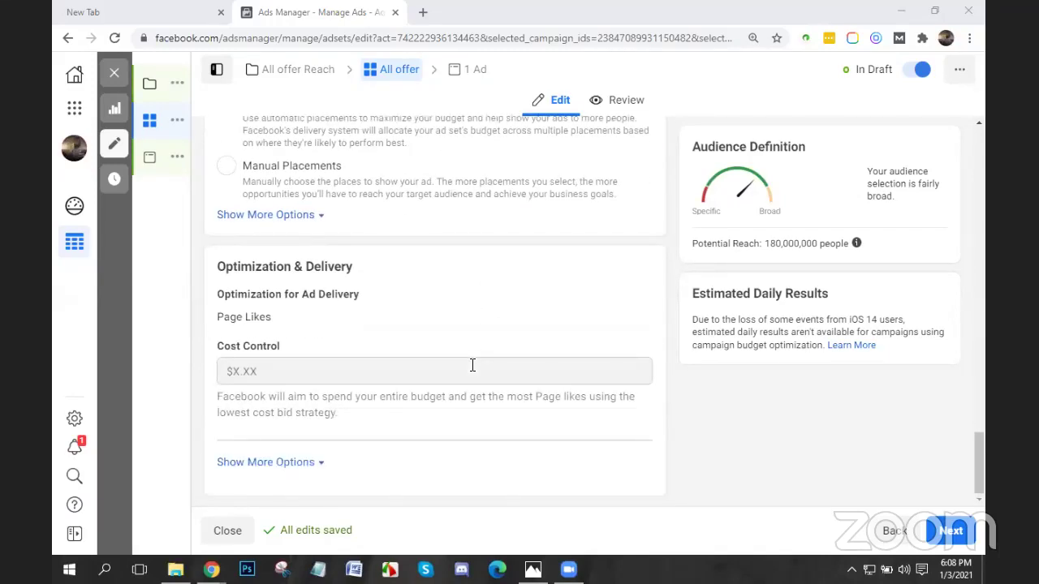
scroll(472, 365, "up", 2)
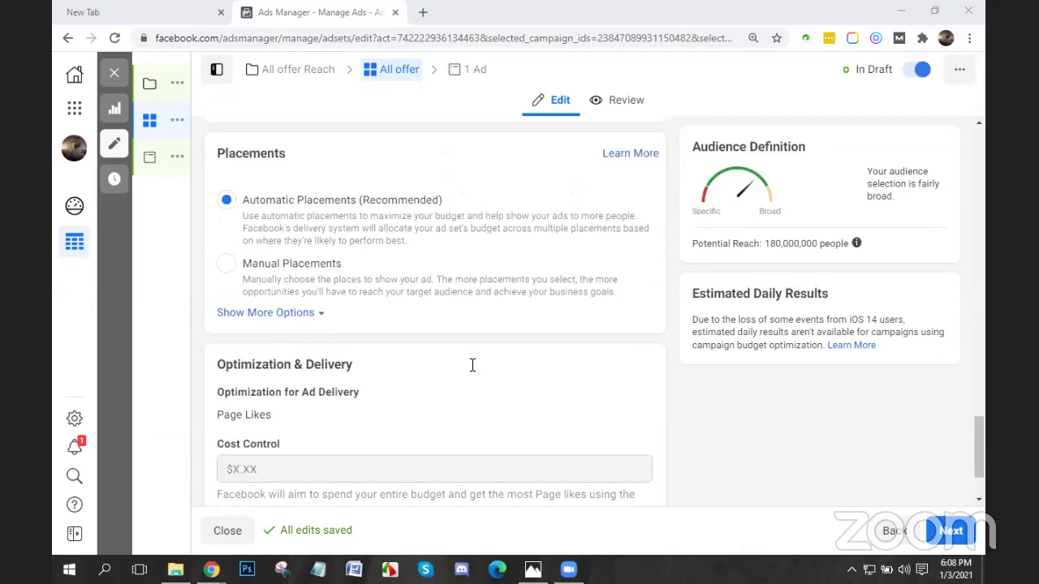
scroll(472, 365, "up", 3)
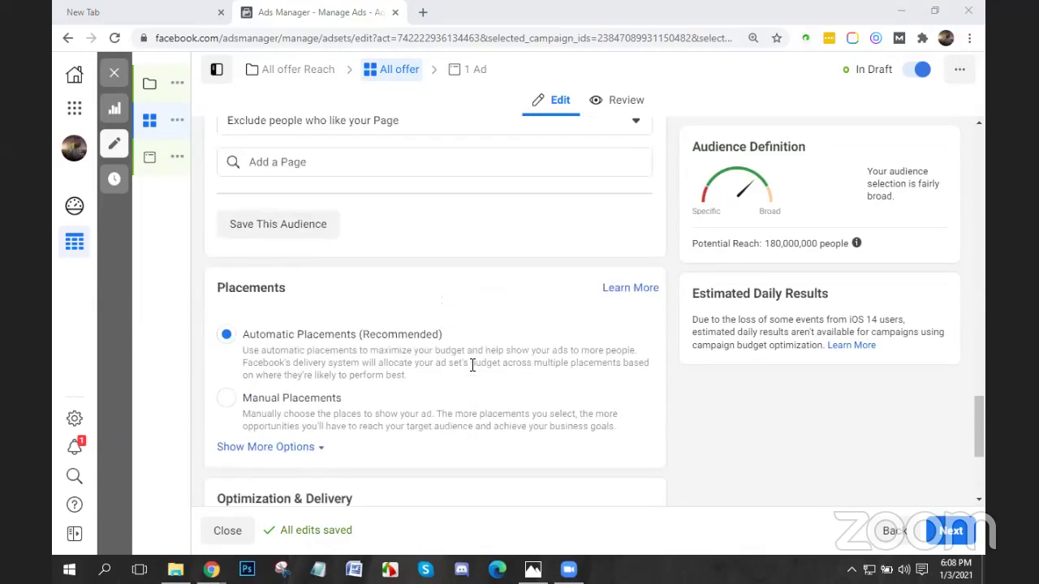
scroll(472, 366, "up", 7)
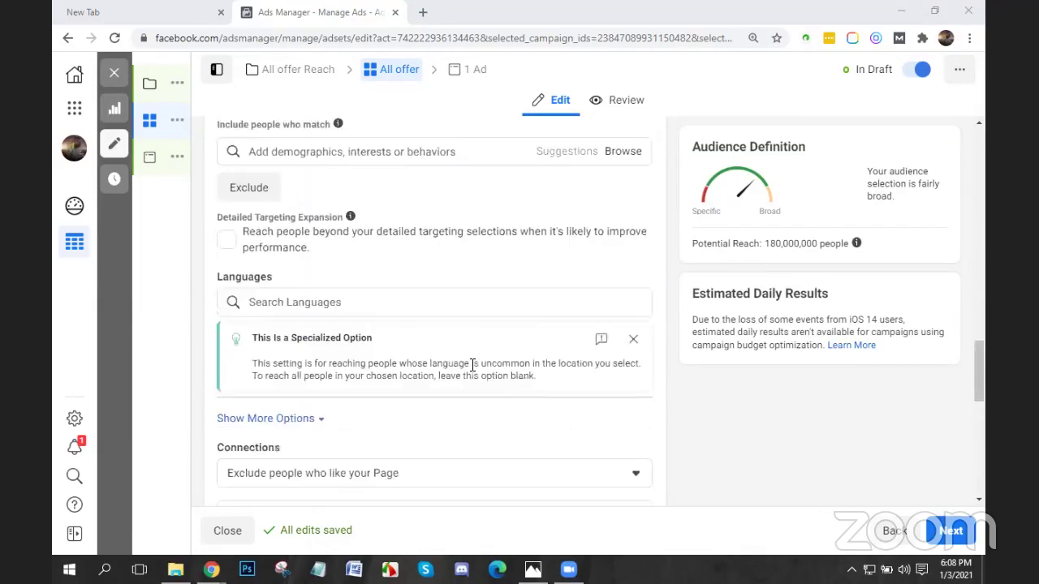
scroll(473, 365, "up", 6)
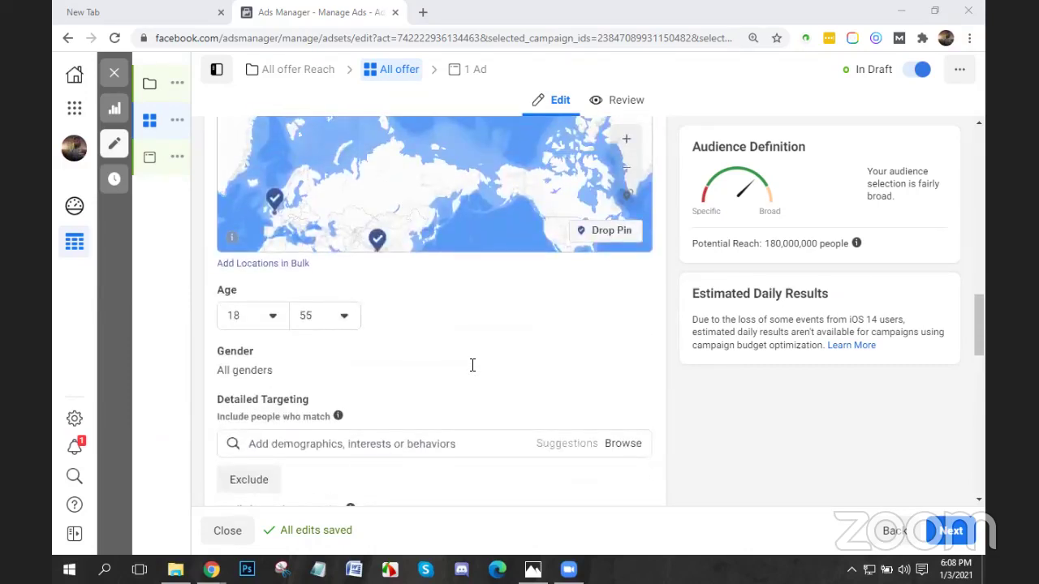
scroll(472, 365, "down", 3)
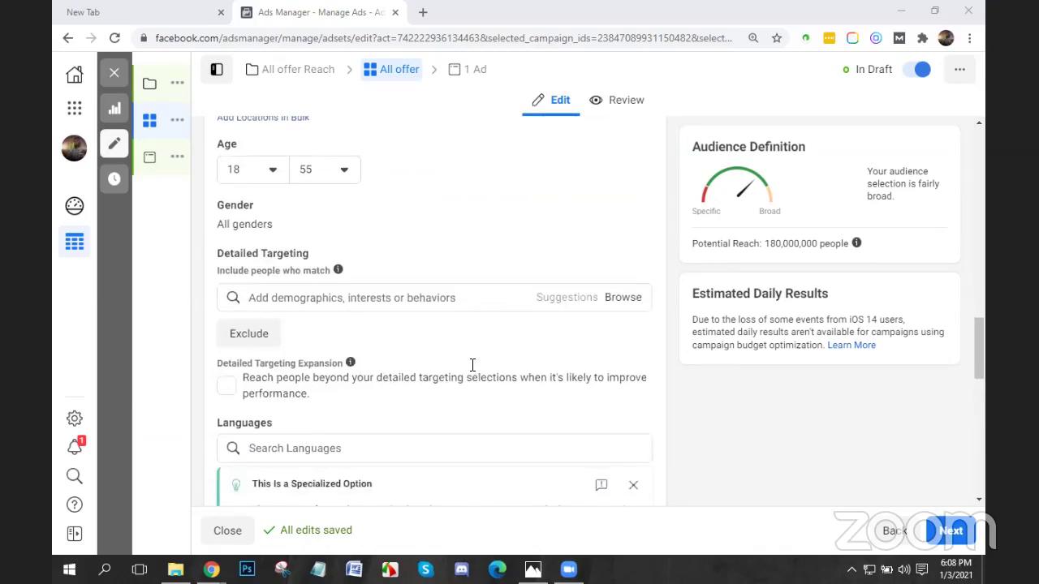
scroll(472, 365, "down", 2)
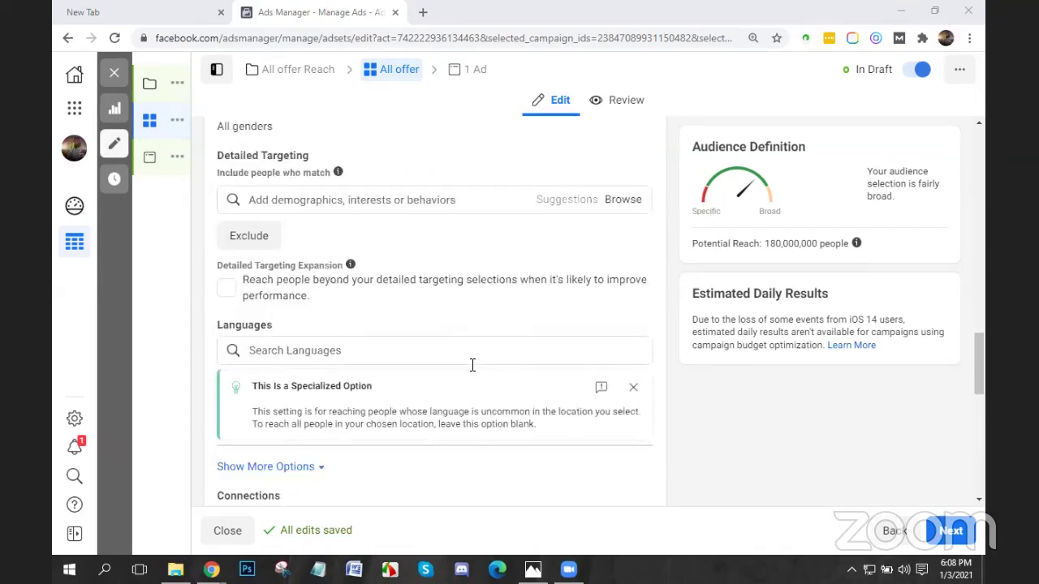
scroll(472, 365, "up", 1)
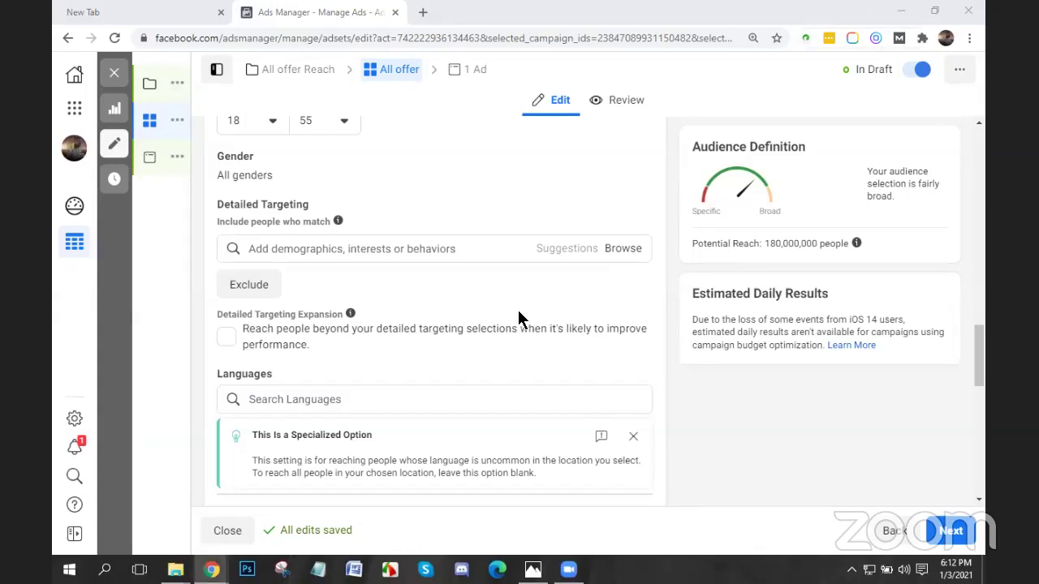
scroll(454, 317, "down", 1)
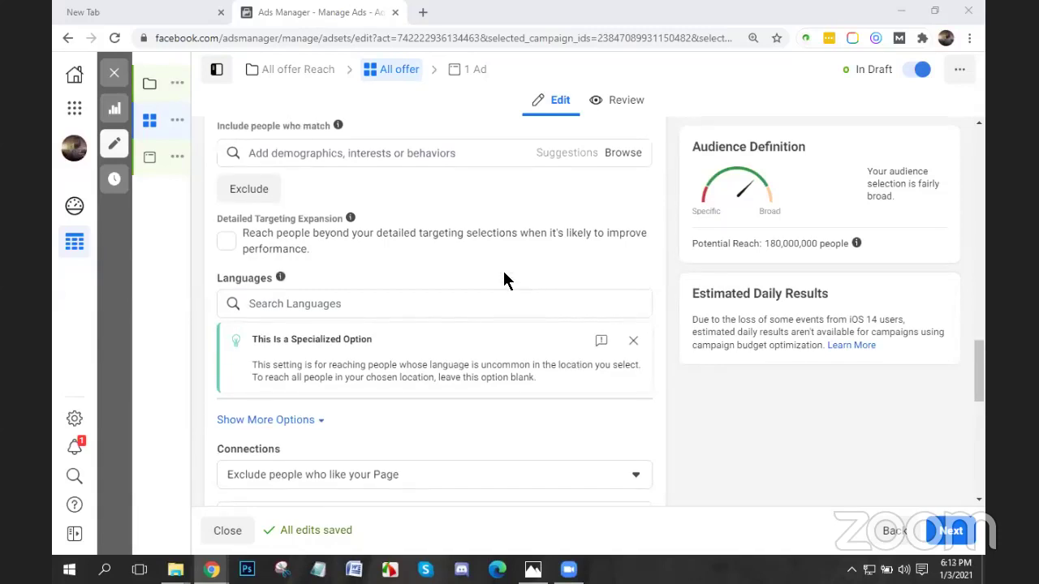
scroll(503, 285, "up", 2)
scroll(503, 280, "up", 2)
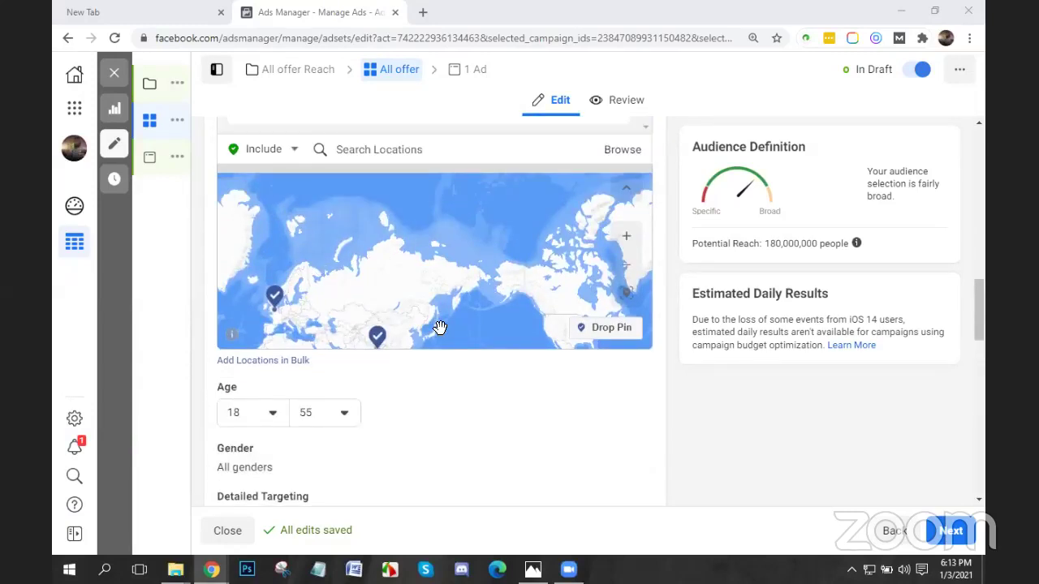
left_click(468, 280)
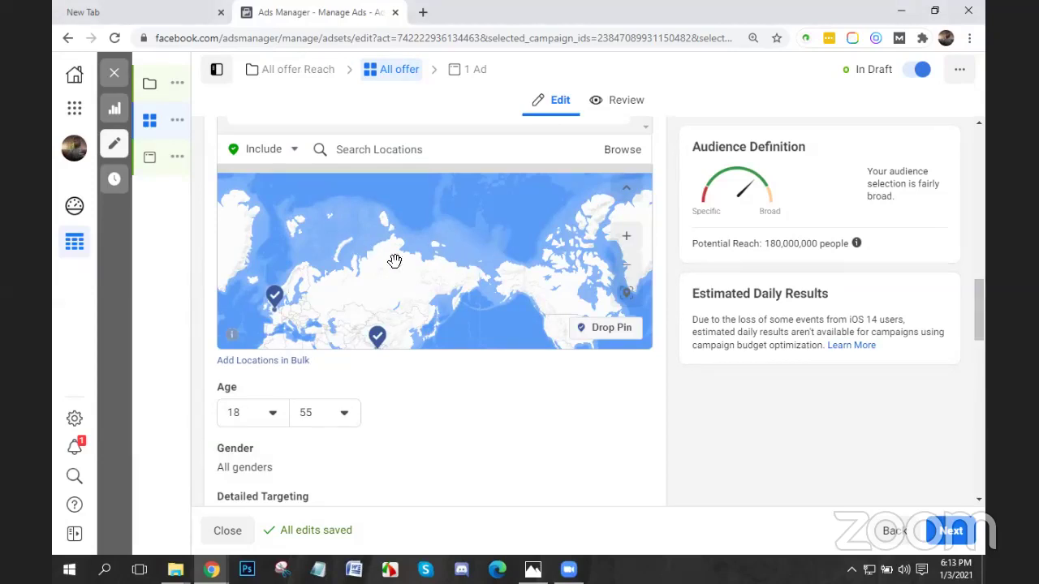
double_click(504, 265)
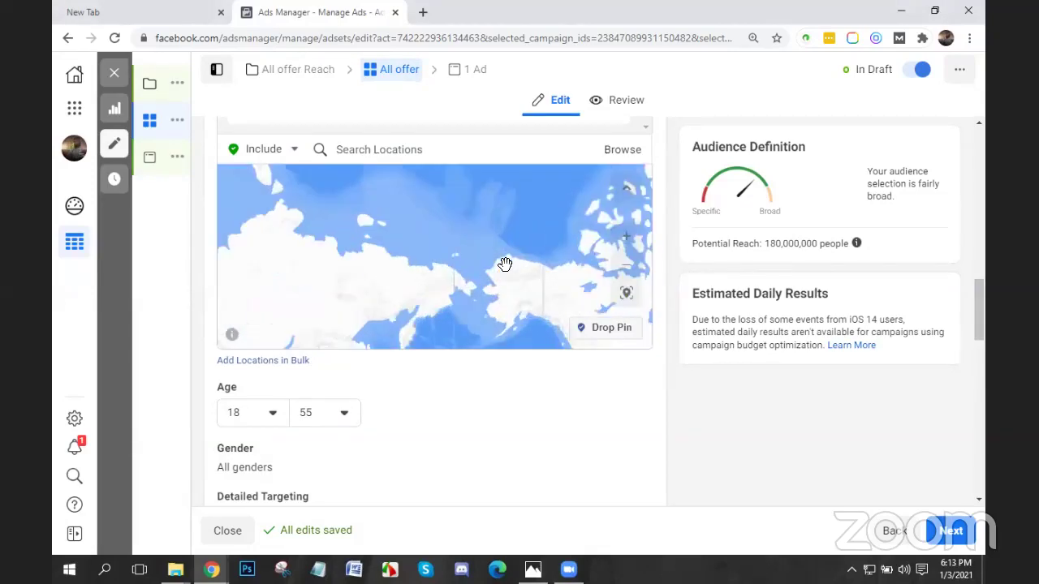
scroll(362, 241, "down", 2)
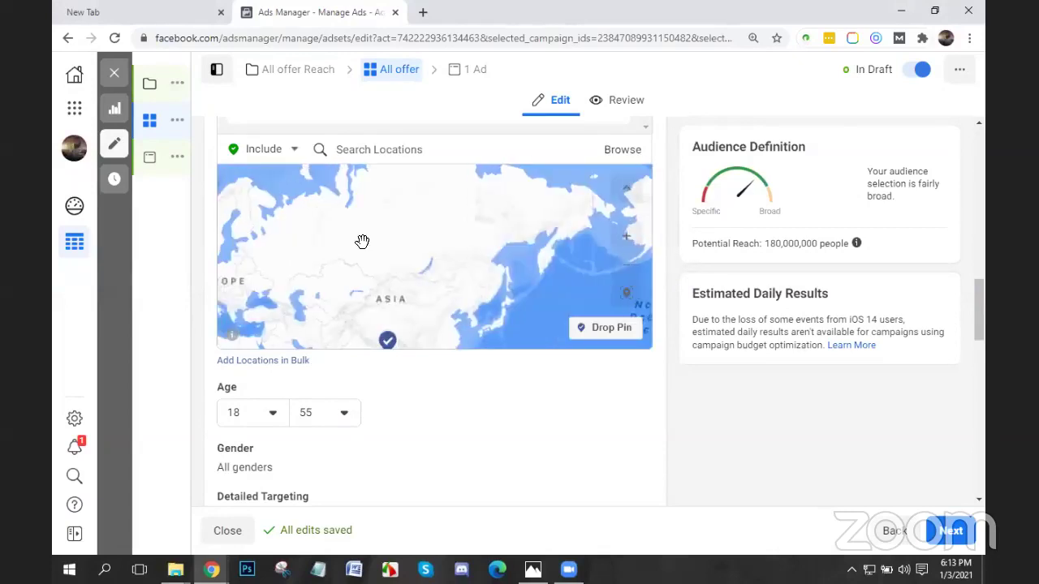
left_click_drag(362, 241, 482, 207)
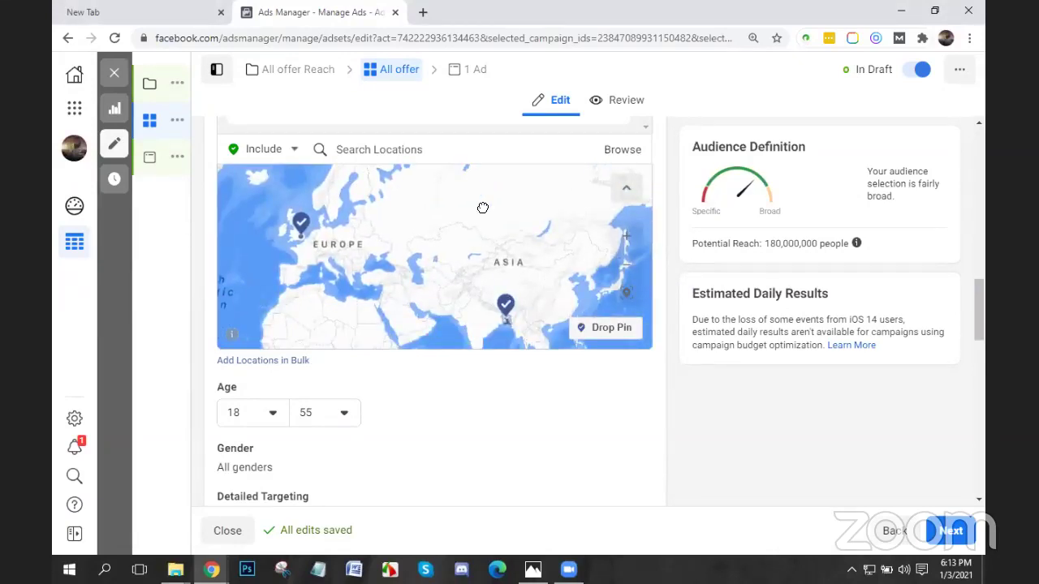
mouse_move(482, 208)
left_mouse_down()
mouse_move(487, 235)
mouse_move(484, 205)
left_mouse_up()
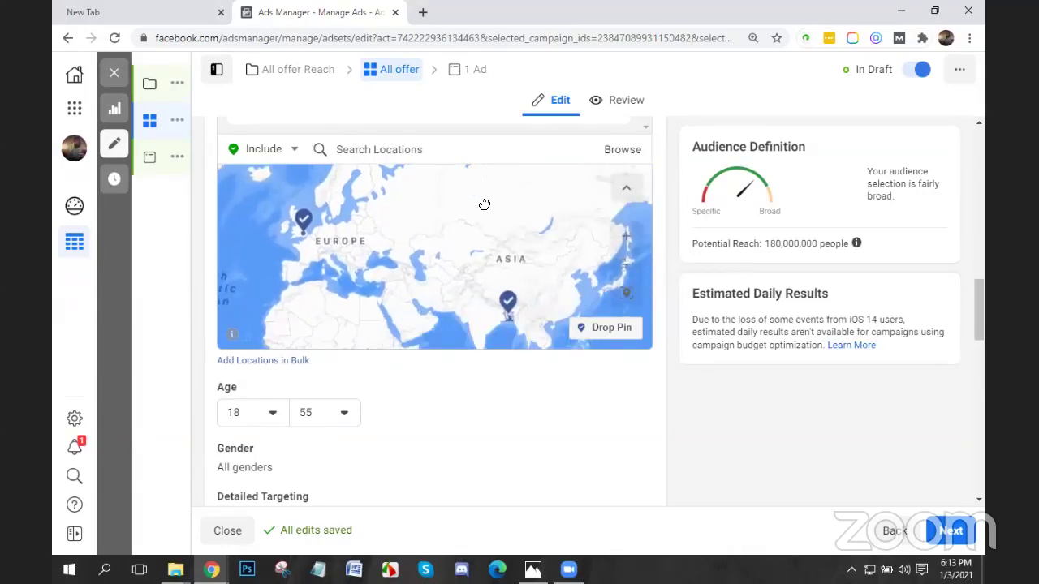
scroll(473, 327, "up", 3)
scroll(392, 238, "up", 2)
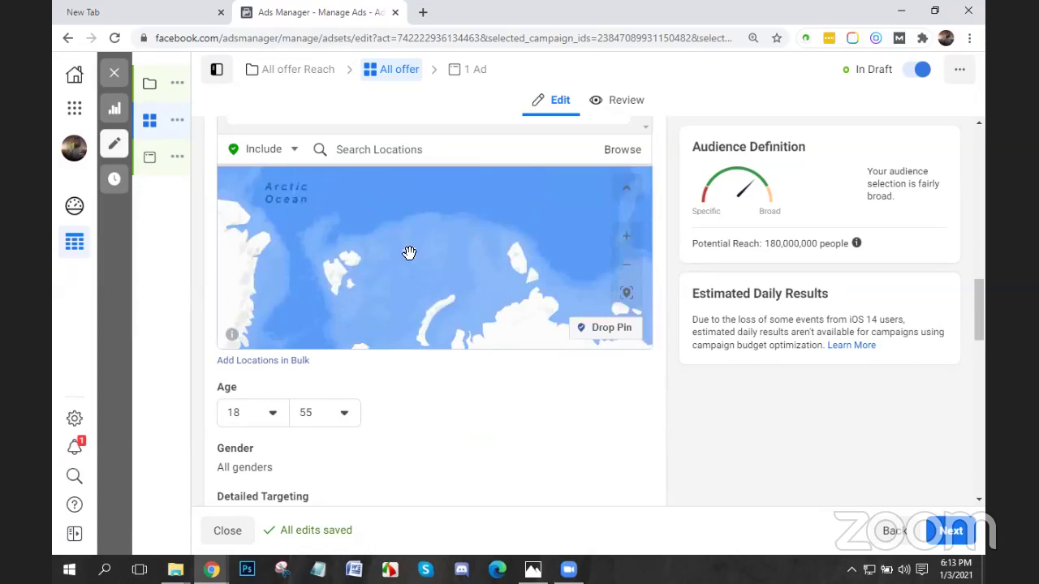
left_click_drag(409, 253, 434, 185)
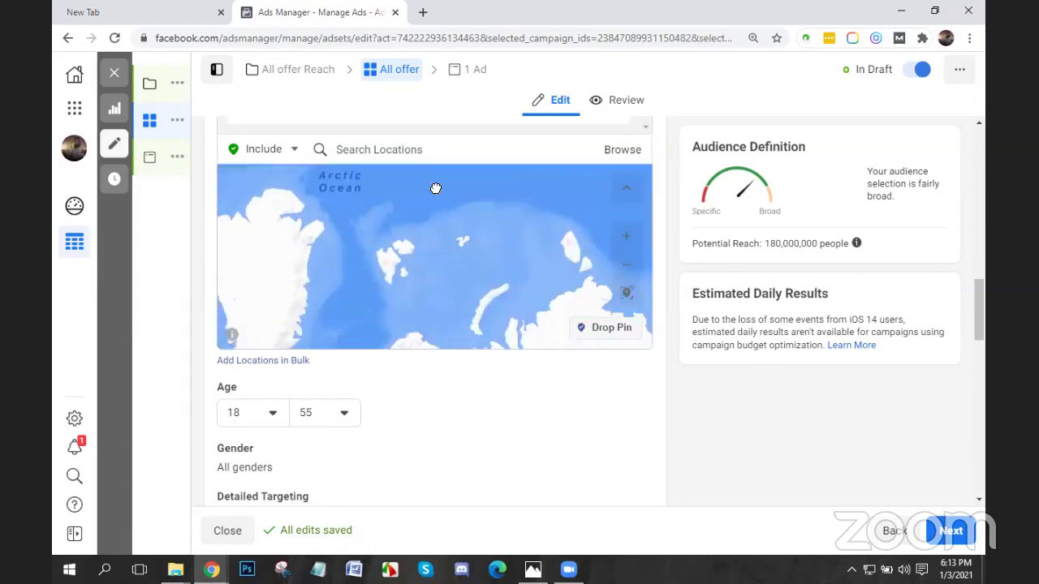
scroll(478, 339, "up", 2)
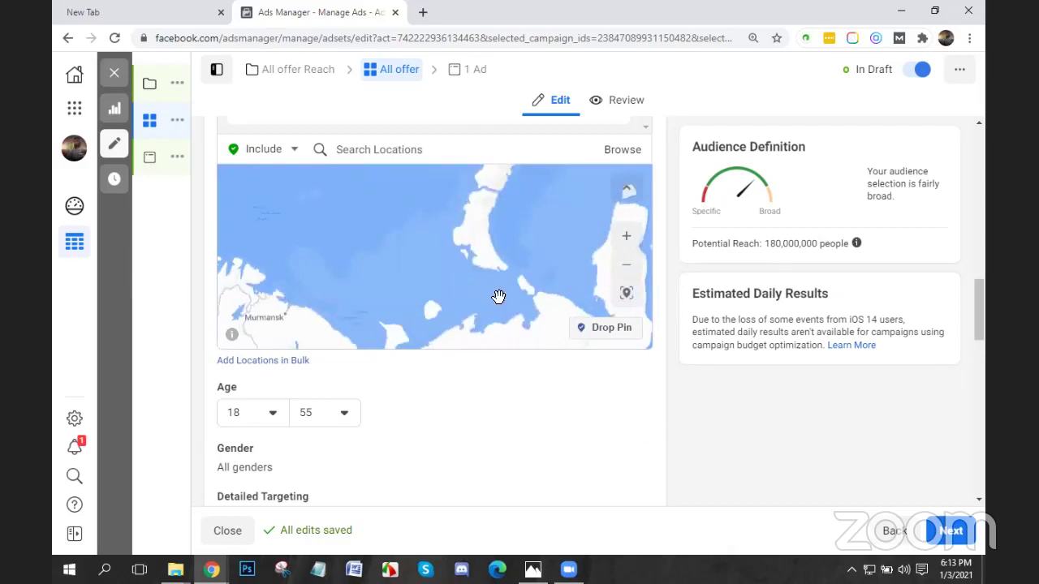
scroll(470, 250, "down", 3)
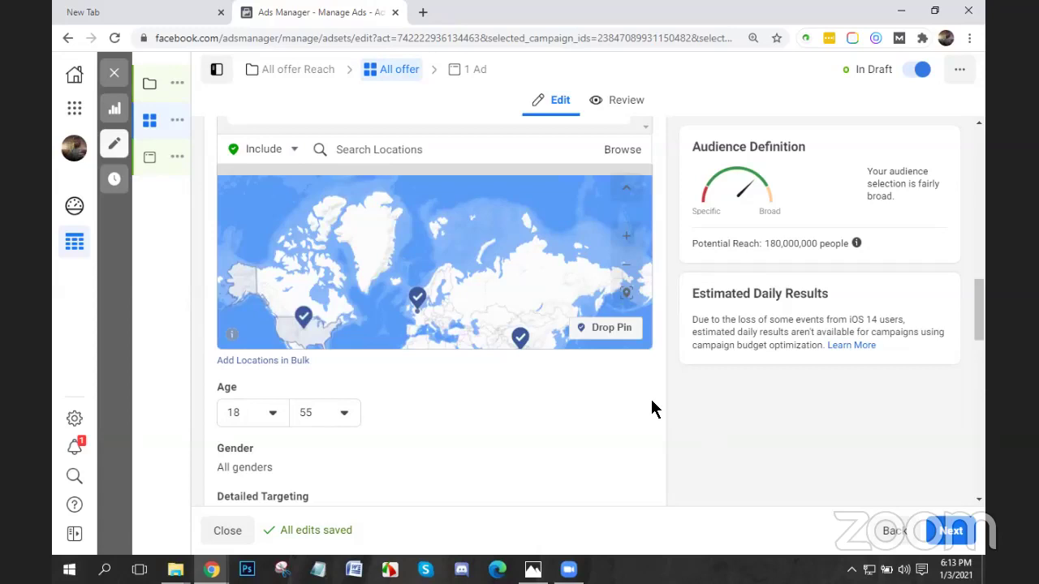
scroll(651, 408, "up", 3)
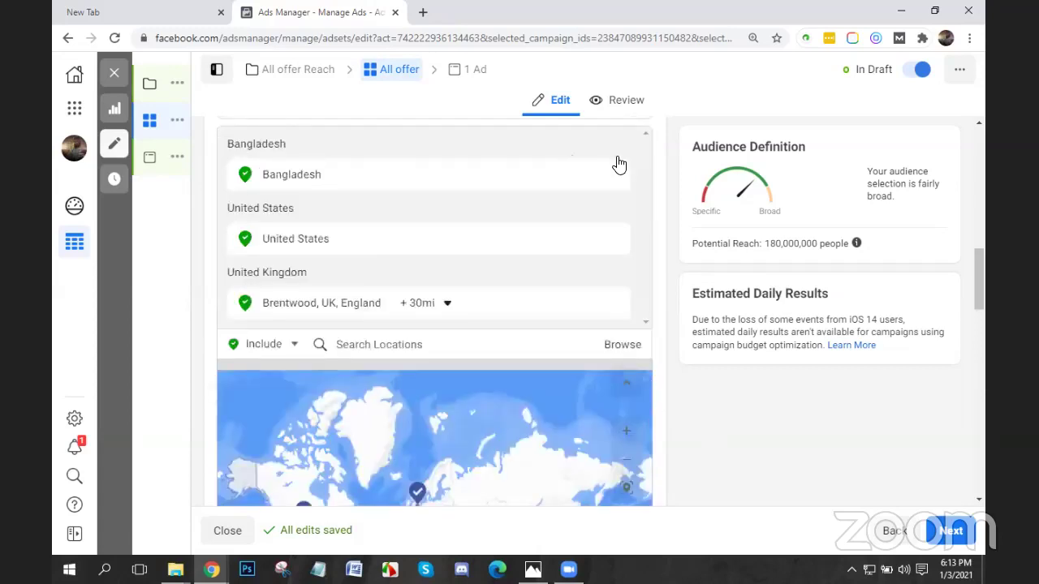
mouse_move(616, 184)
scroll(769, 386, "down", 2)
scroll(769, 386, "down", 10)
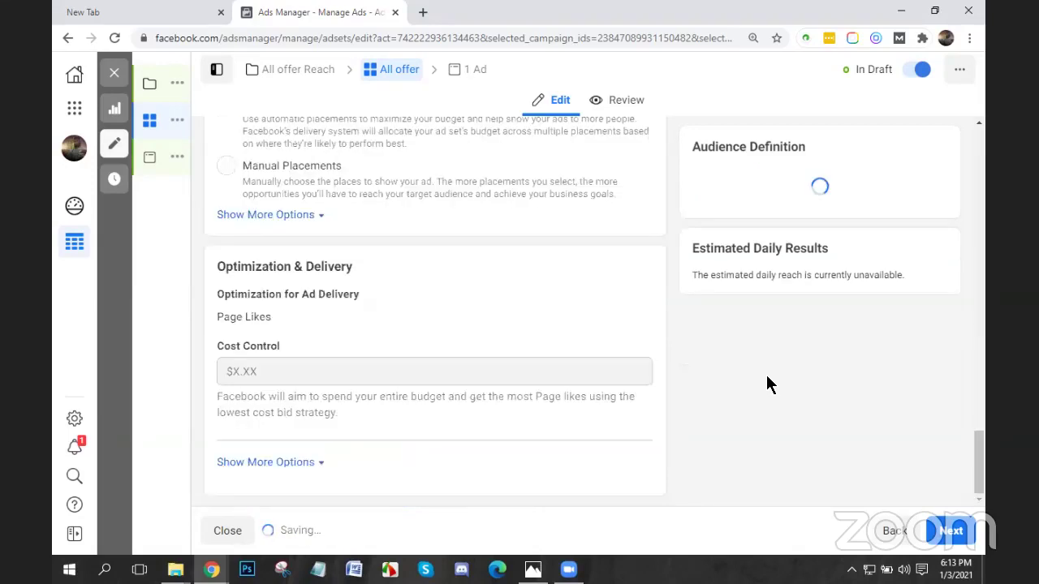
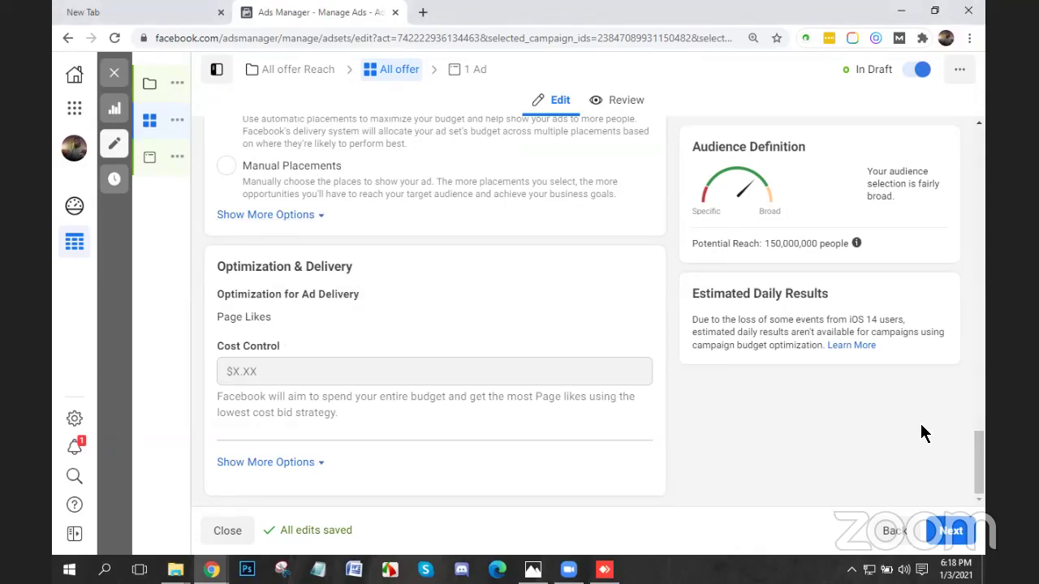
- Reveal the ad set's When You Get Charged setting and keep billing per Impression
mouse_move(260, 372)
mouse_move(288, 347)
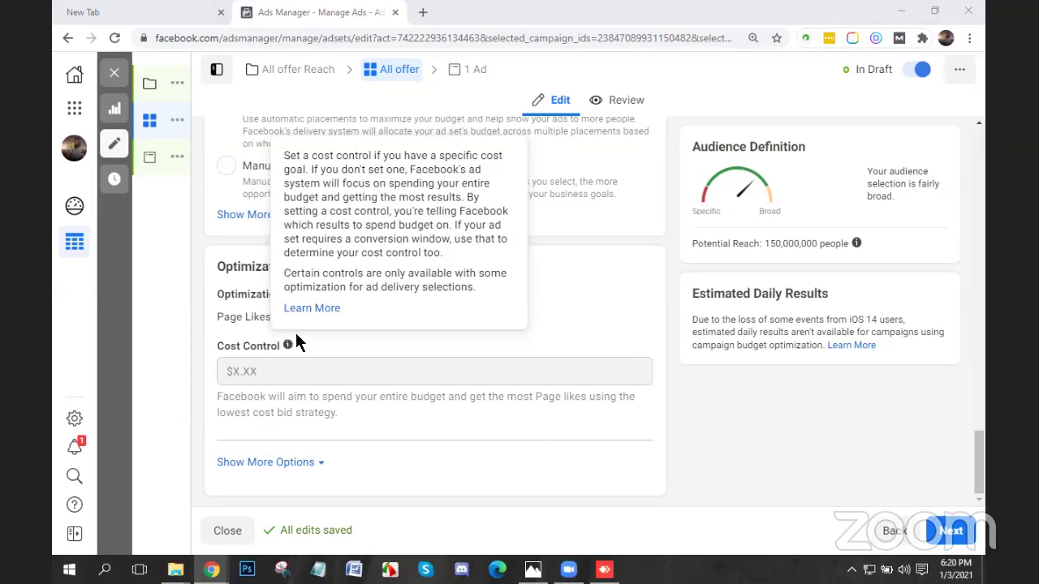
left_click(321, 464)
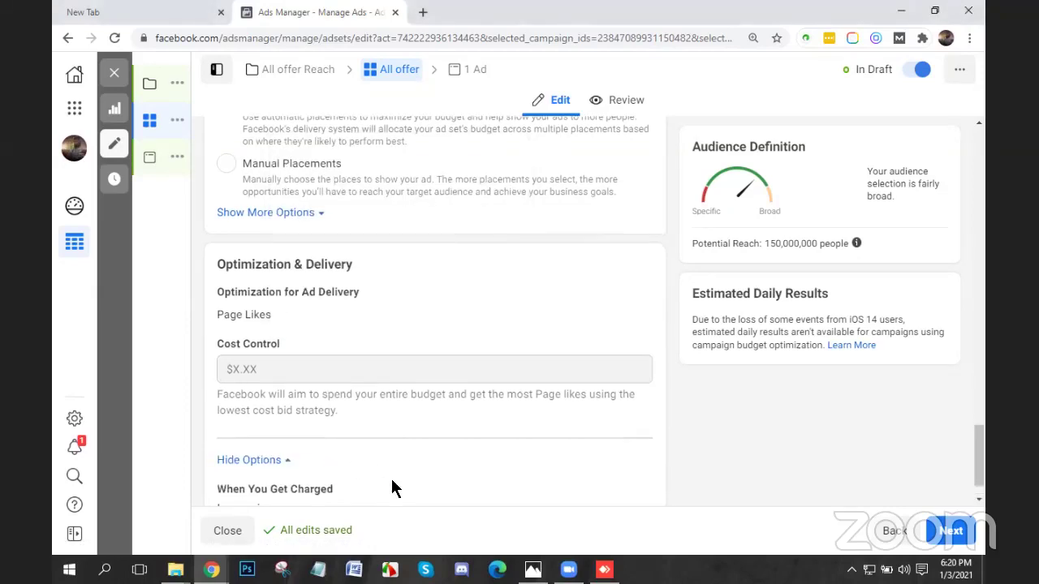
scroll(398, 475, "down", 1)
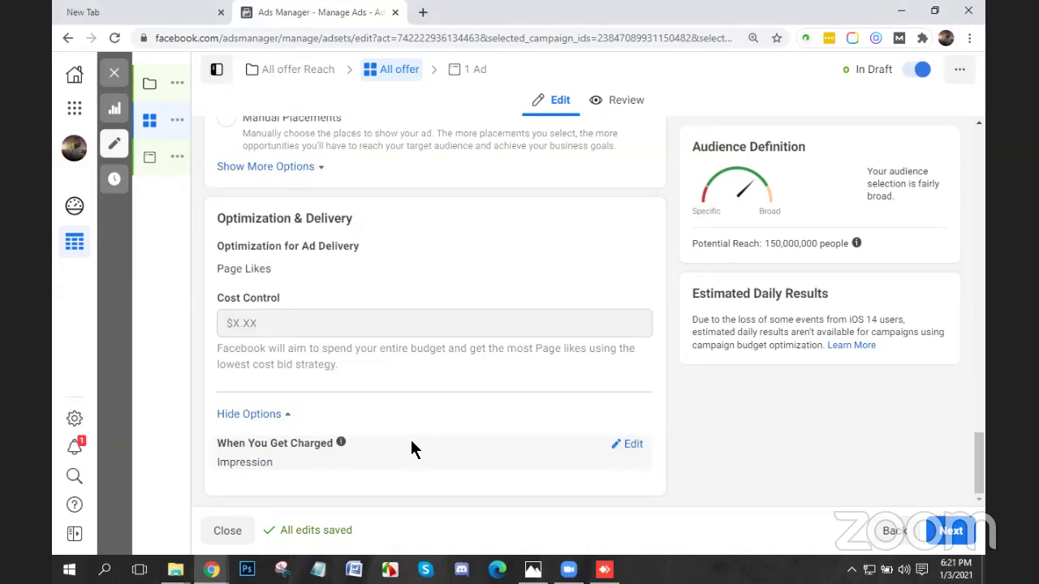
left_click(631, 446)
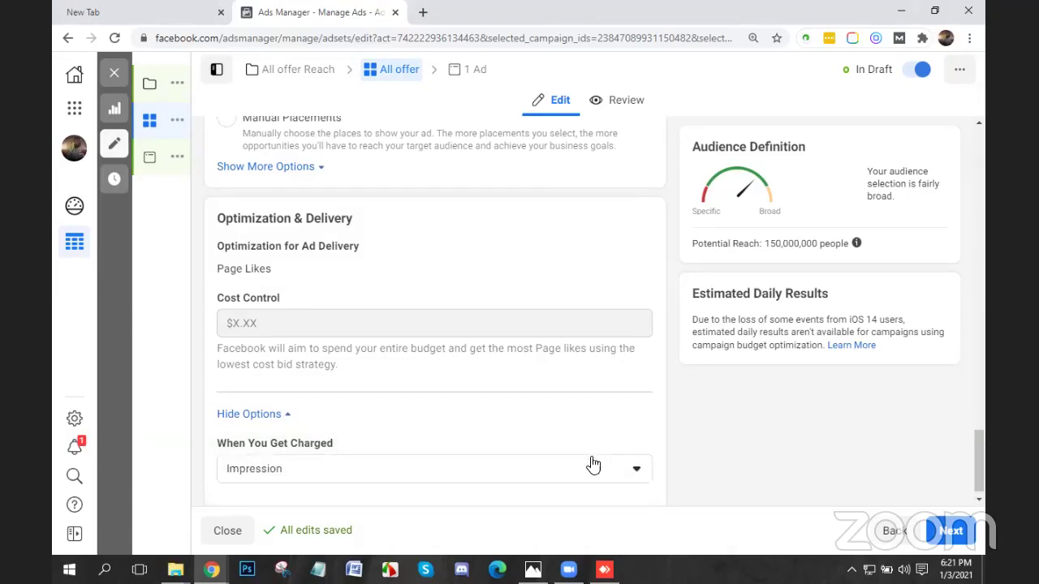
left_click(635, 459)
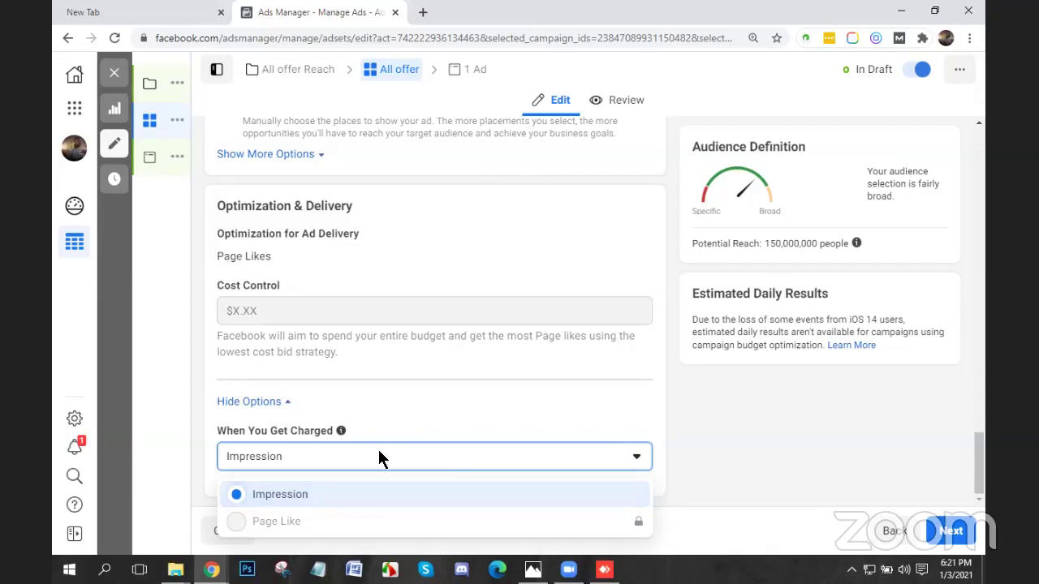
mouse_move(340, 435)
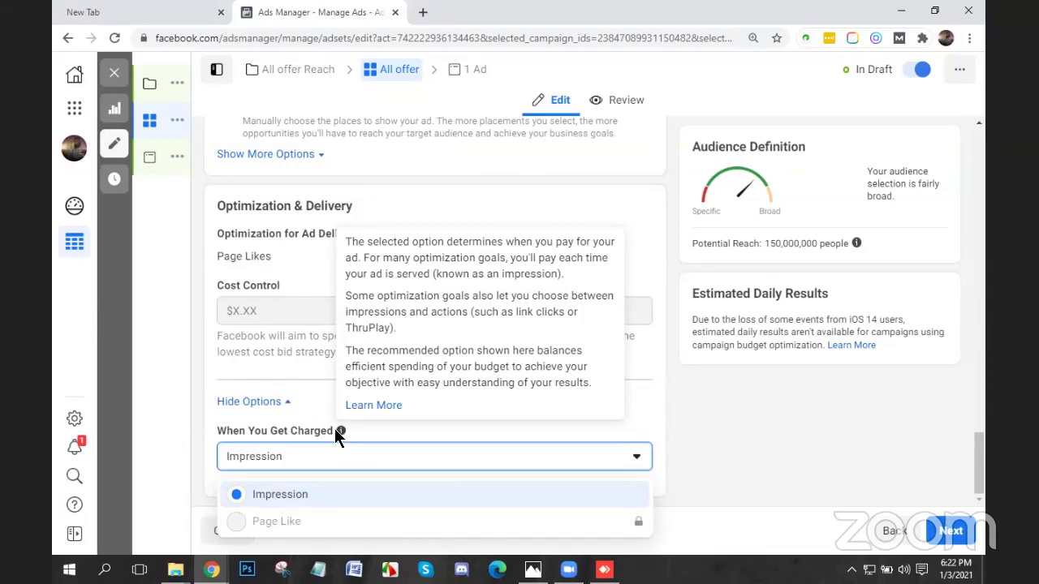
left_click(748, 420)
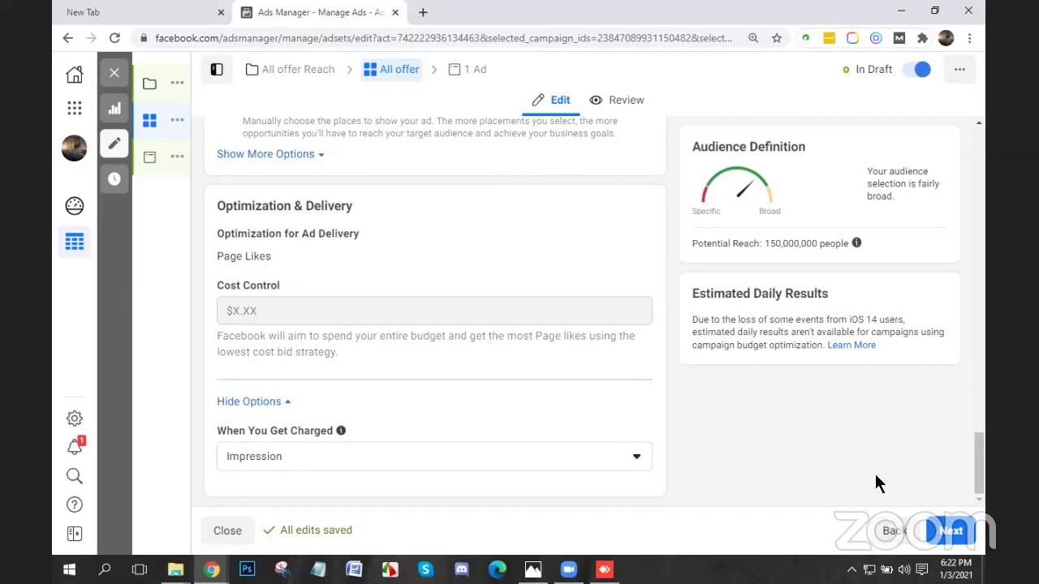
- Advance to the Page Like ad and publish it, prompting ad account setup (Bangladesh, USD, Asia/Dhaka)
left_click(948, 535)
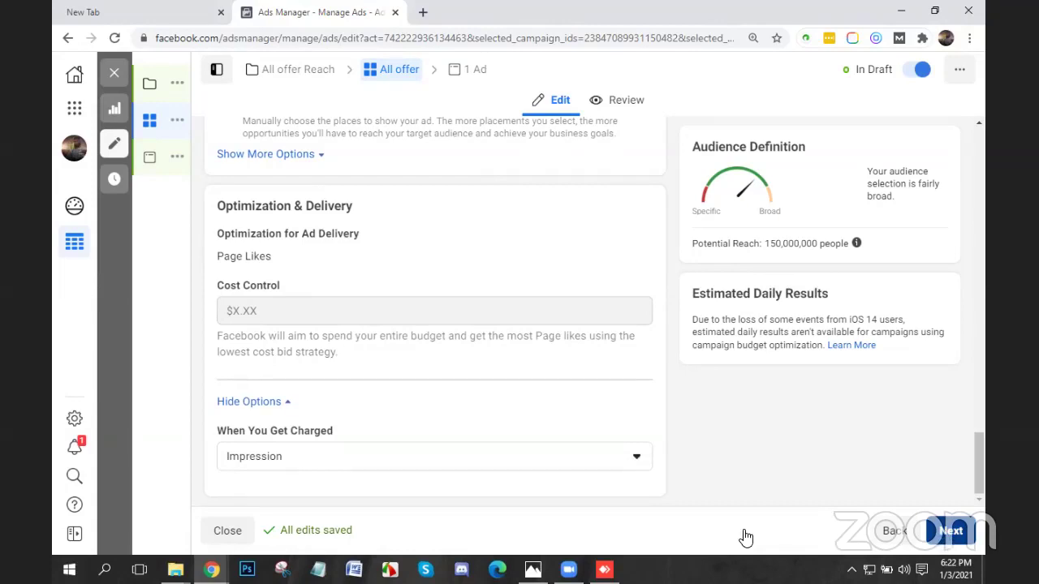
left_click(949, 533)
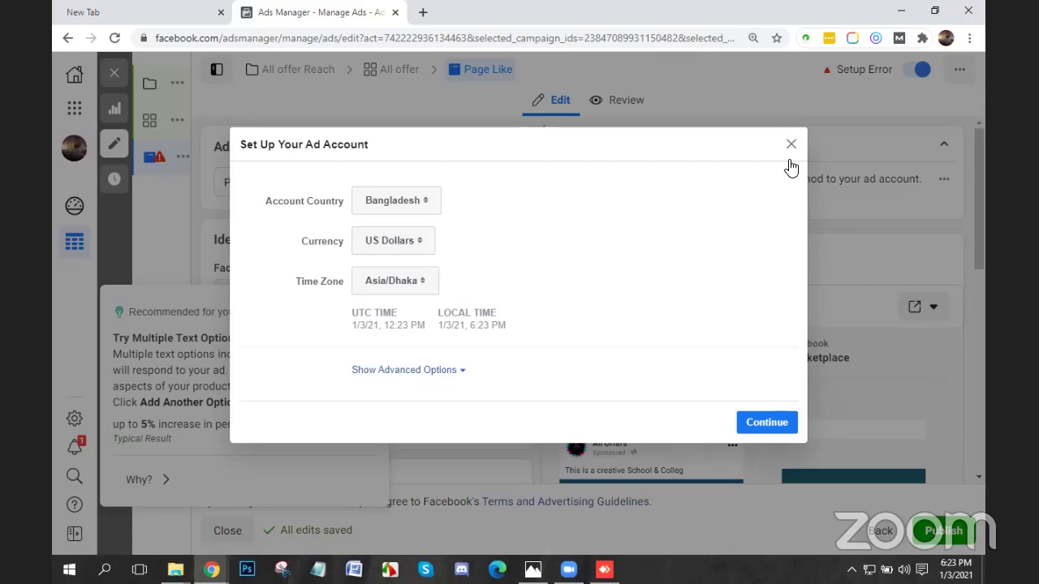
- Show the Ad Account Name advanced option, then close the ad account setup dialog
left_click(459, 372)
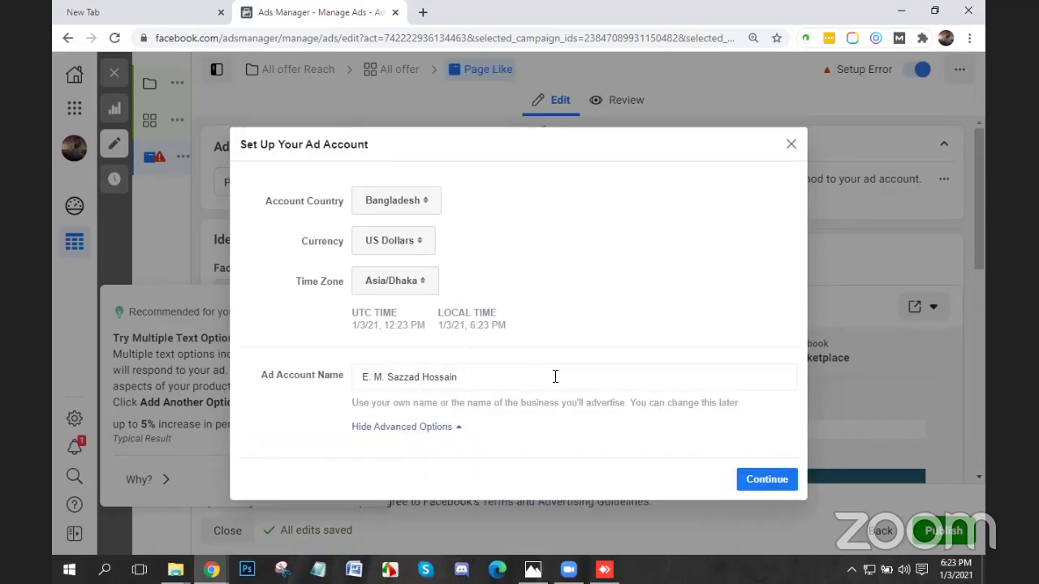
left_click(790, 148)
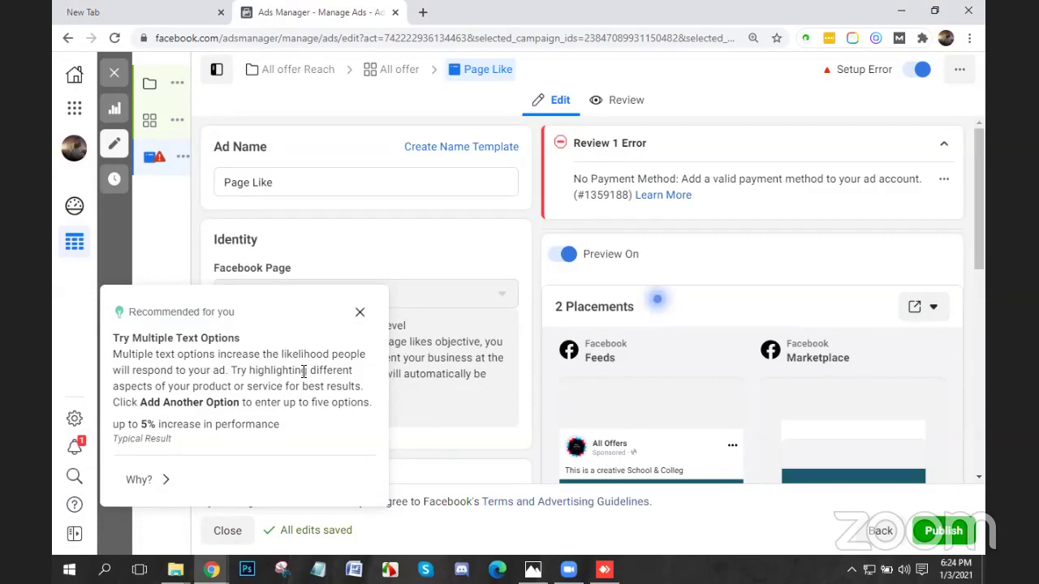
- Dismiss the Recommended for you card and return to the All offer ad set's Page selection
left_click(361, 313)
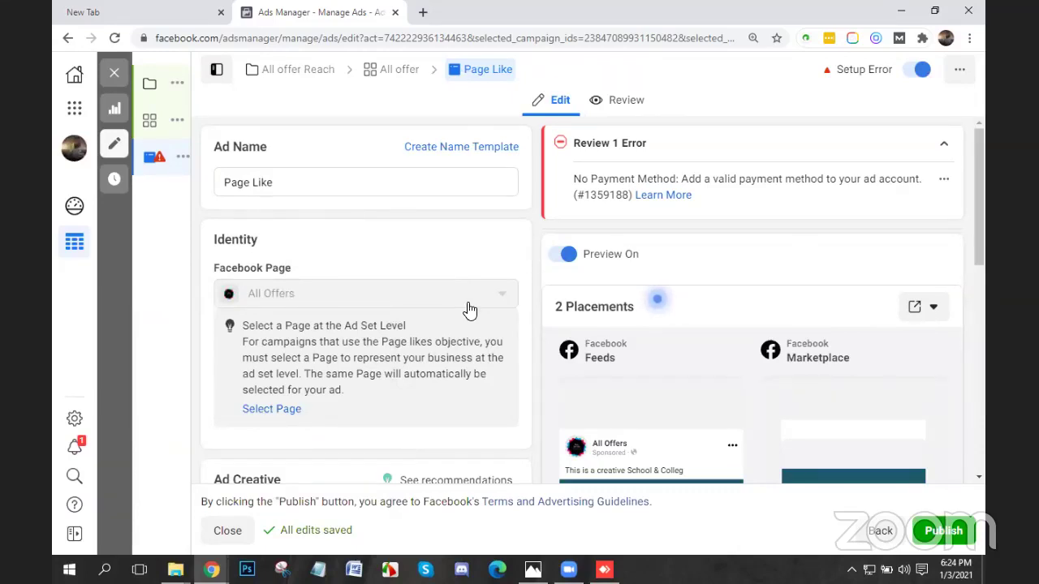
left_click(292, 410)
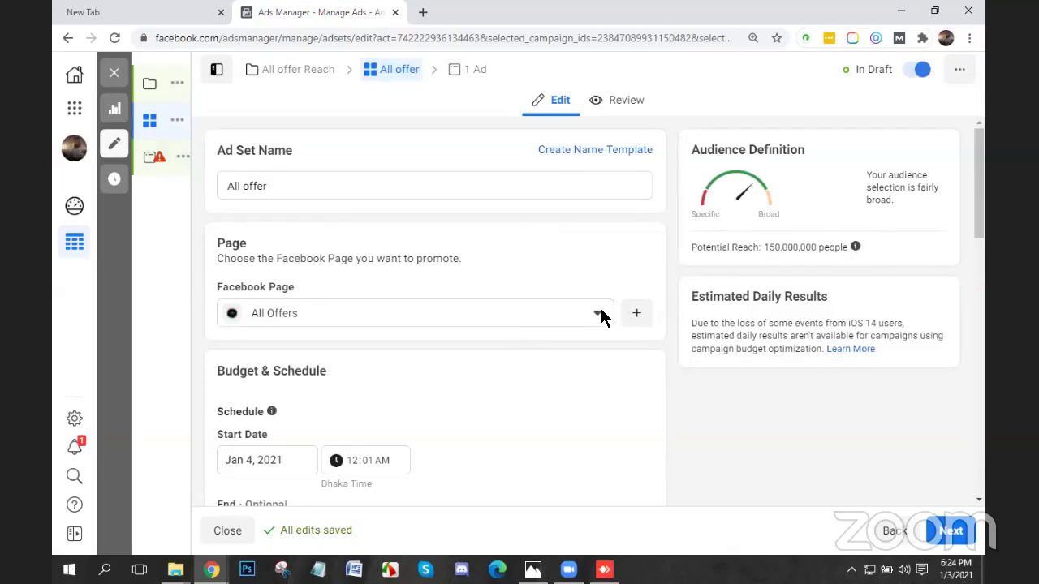
left_click(599, 315)
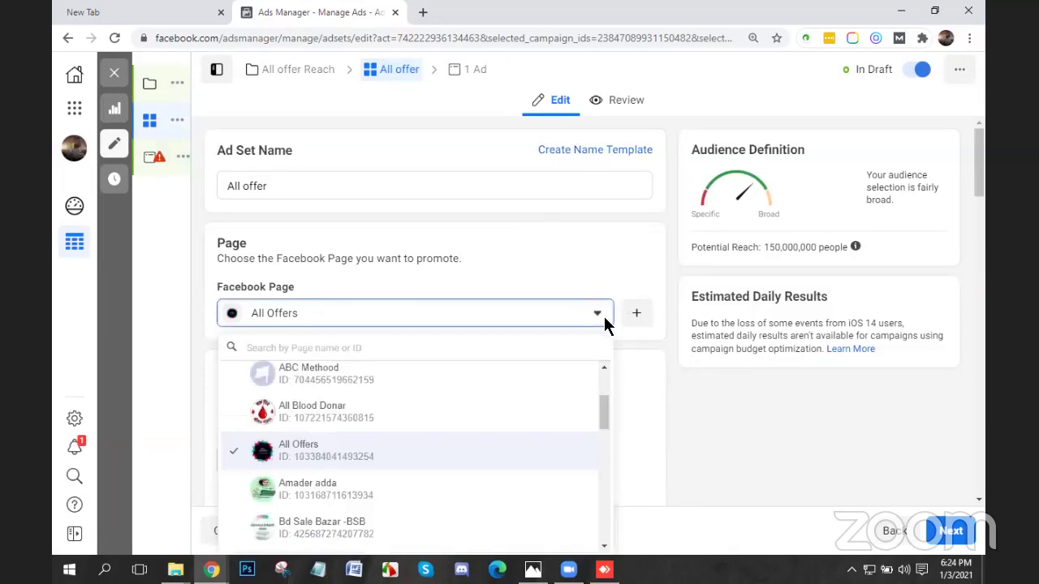
key("Escape")
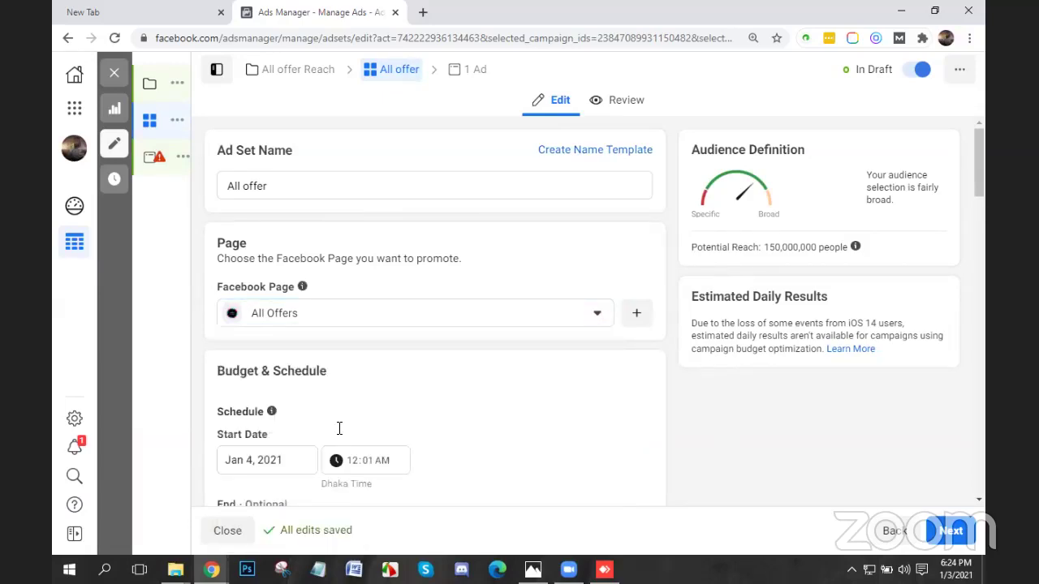
scroll(338, 437, "down", 1)
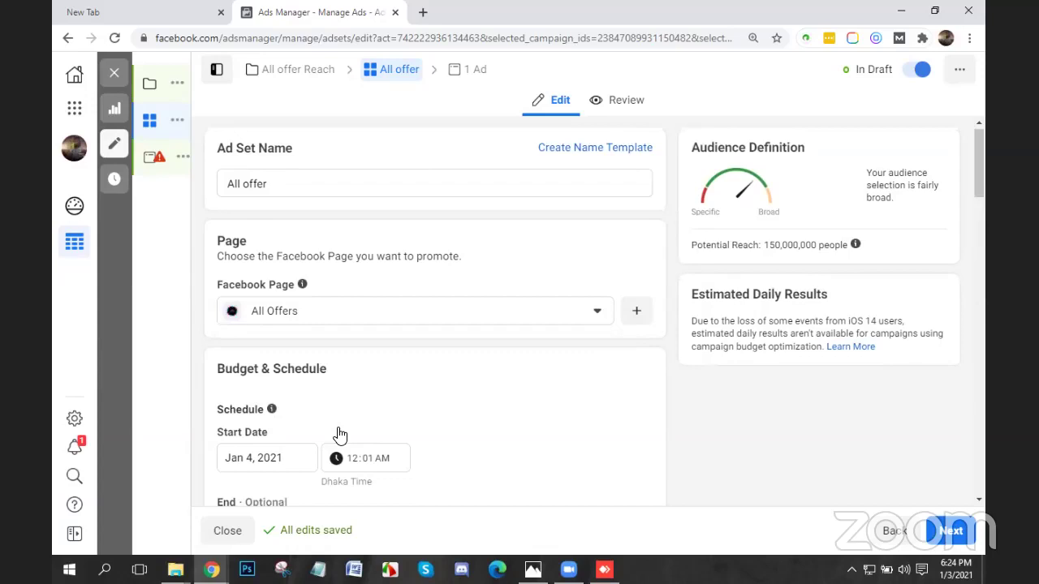
scroll(340, 436, "down", 3)
scroll(299, 333, "up", 1)
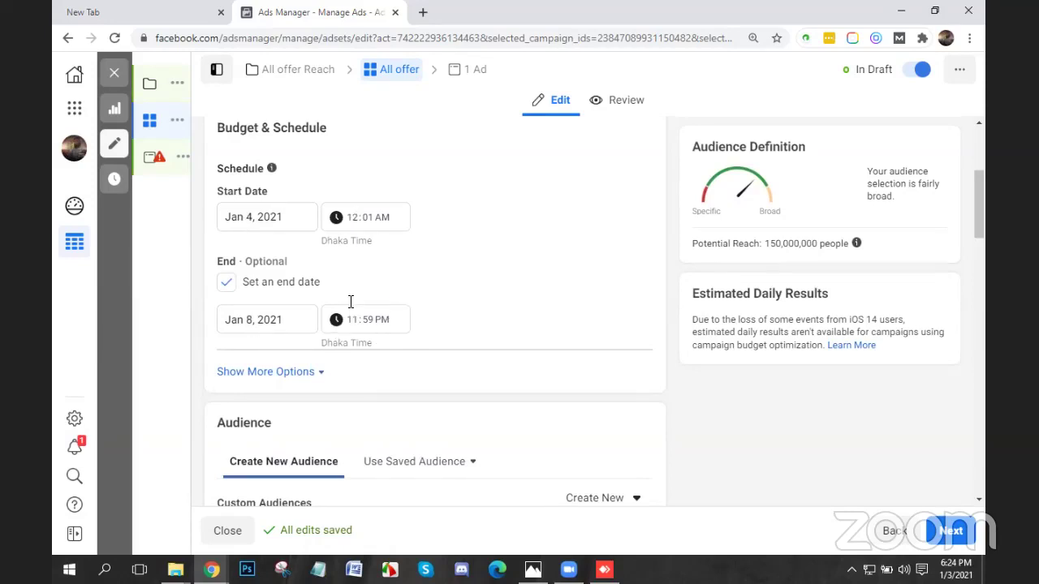
scroll(341, 320, "down", 3)
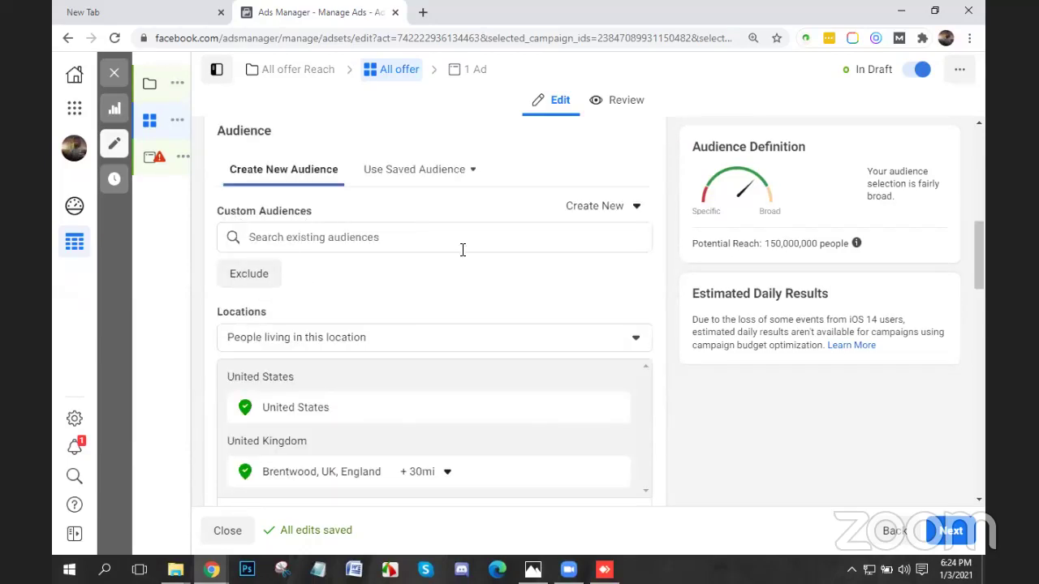
scroll(331, 307, "down", 2)
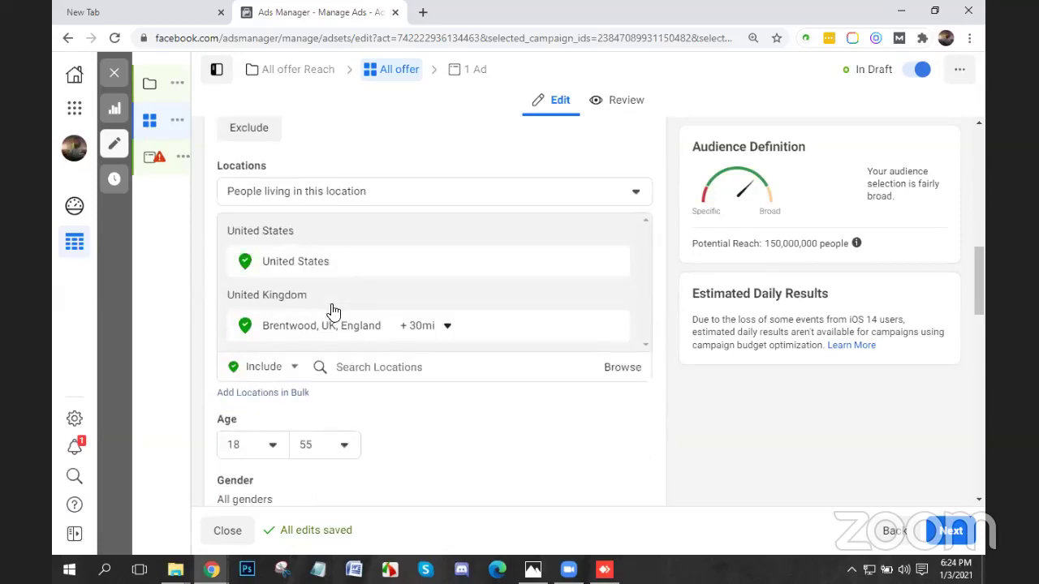
scroll(331, 306, "up", 2)
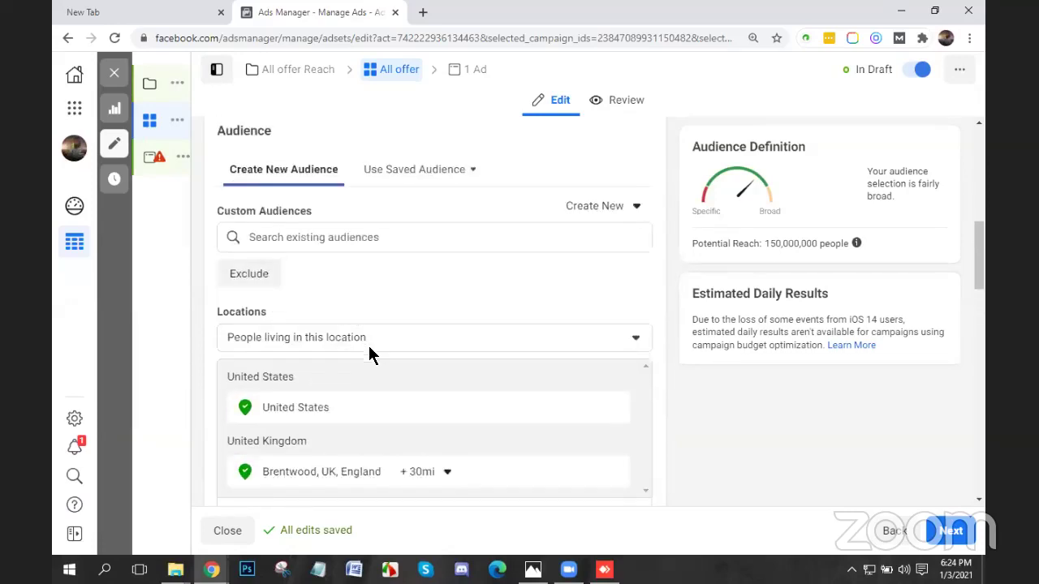
scroll(368, 346, "down", 2)
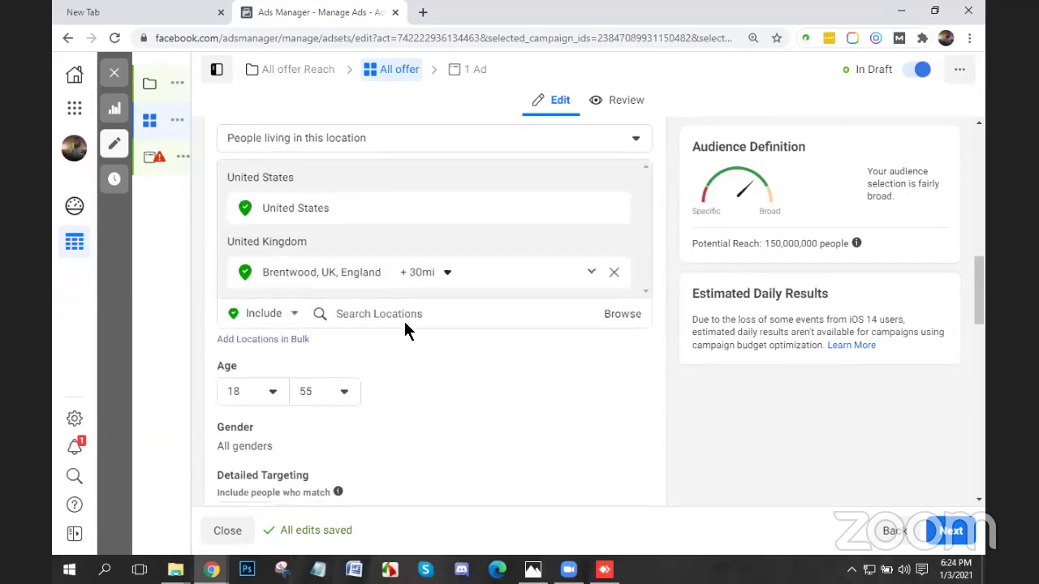
scroll(406, 326, "up", 2)
scroll(431, 345, "down", 4)
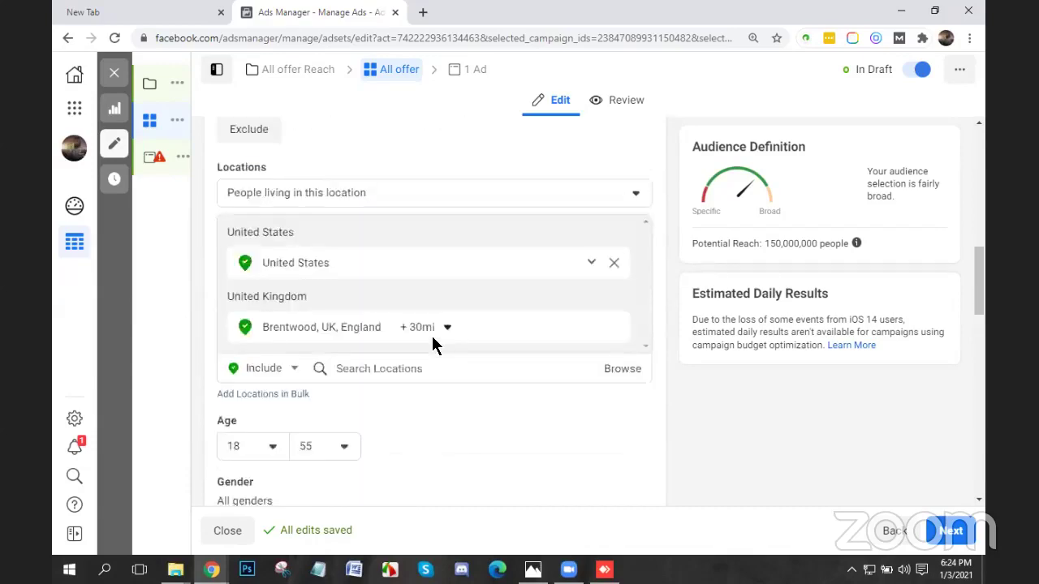
scroll(434, 344, "down", 10)
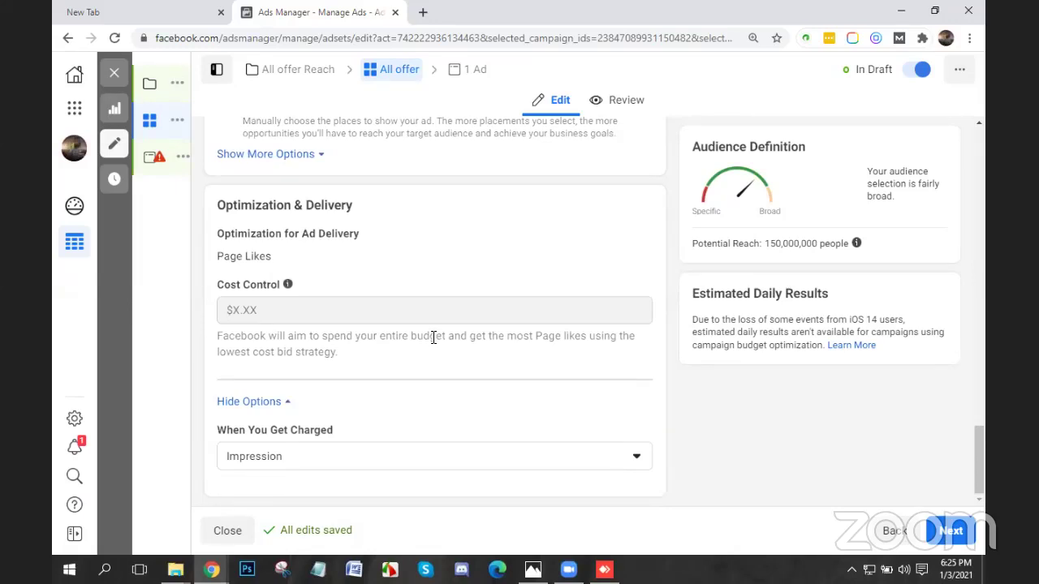
scroll(434, 343, "up", 1)
scroll(432, 345, "up", 1)
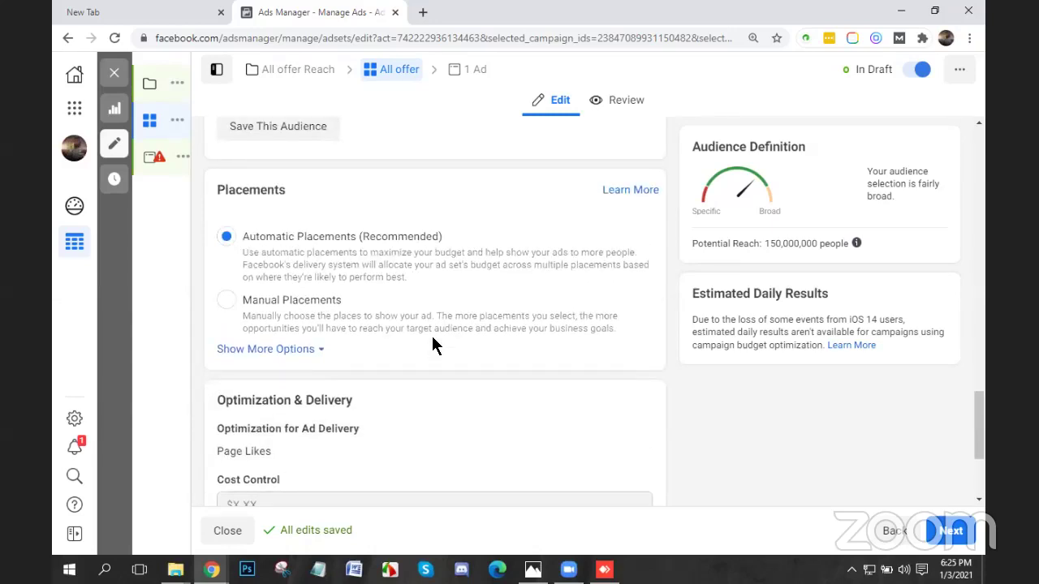
- Switch Placements to Manual Placements and review the Devices, Platforms and Feeds options
left_click(647, 337)
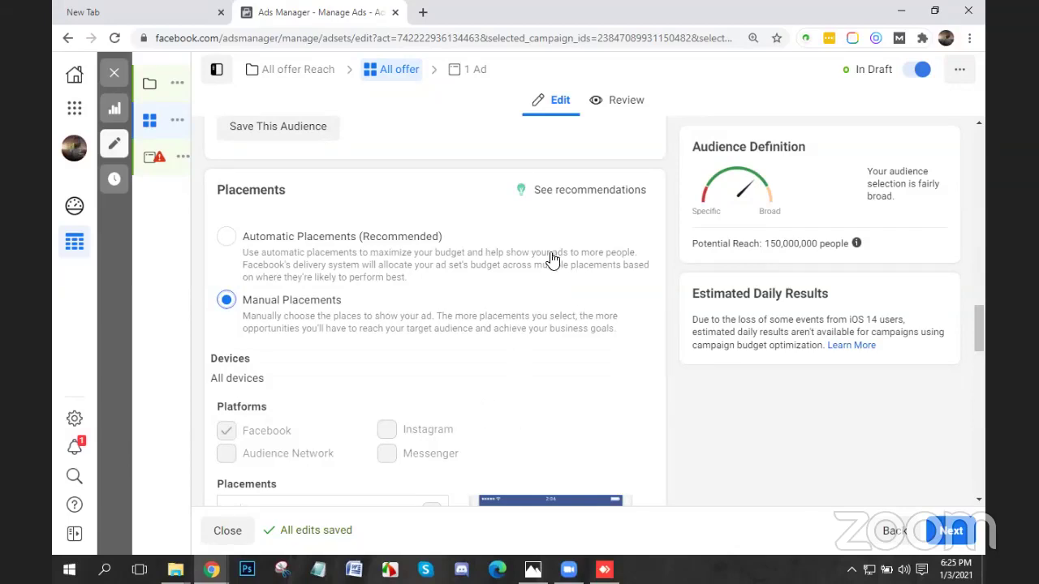
scroll(520, 393, "down", 1)
scroll(454, 324, "up", 1)
scroll(366, 430, "down", 1)
scroll(364, 432, "down", 1)
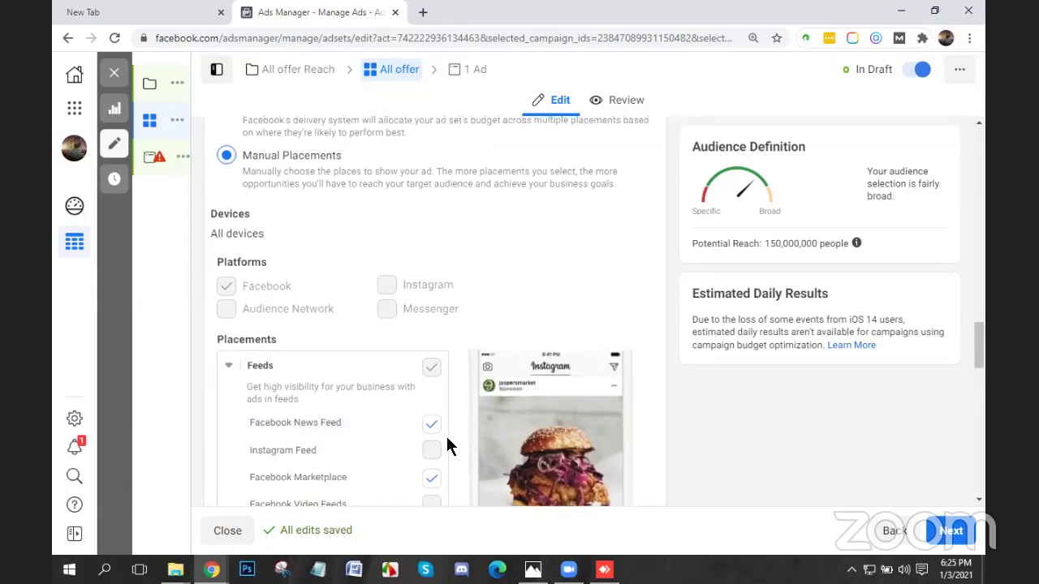
scroll(447, 447, "up", 3)
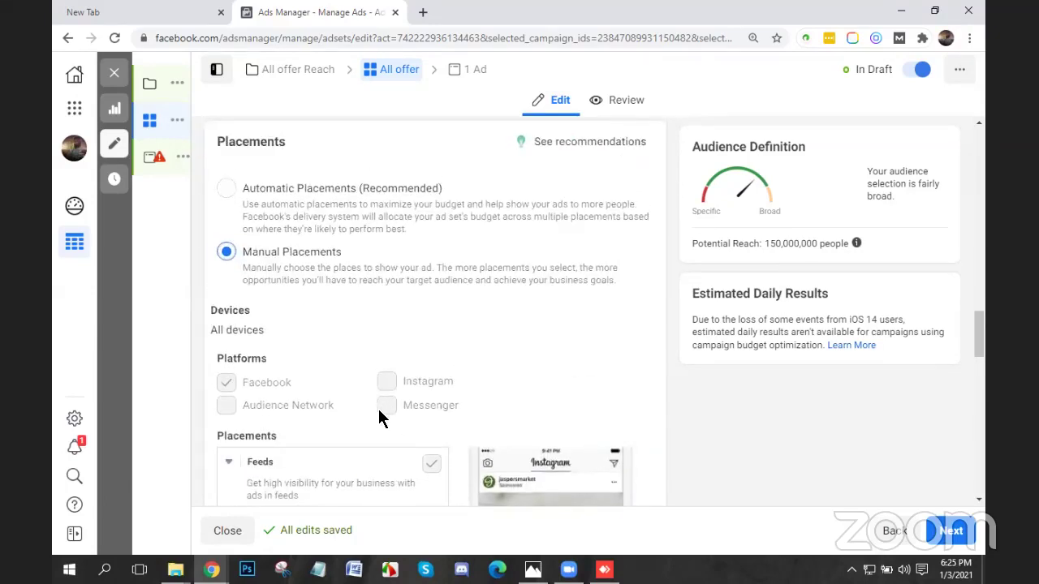
scroll(381, 415, "down", 3)
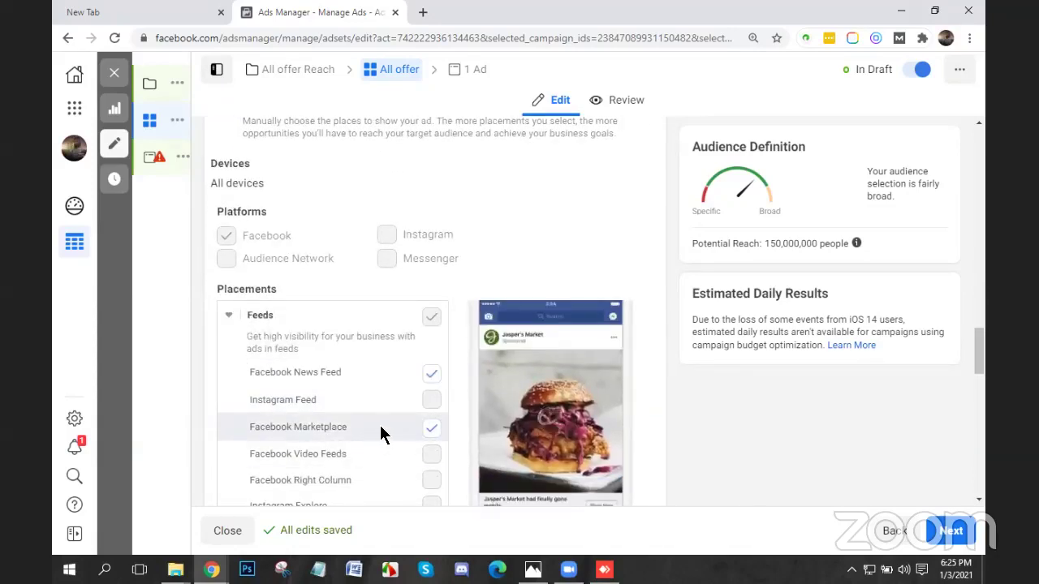
scroll(381, 425, "down", 2)
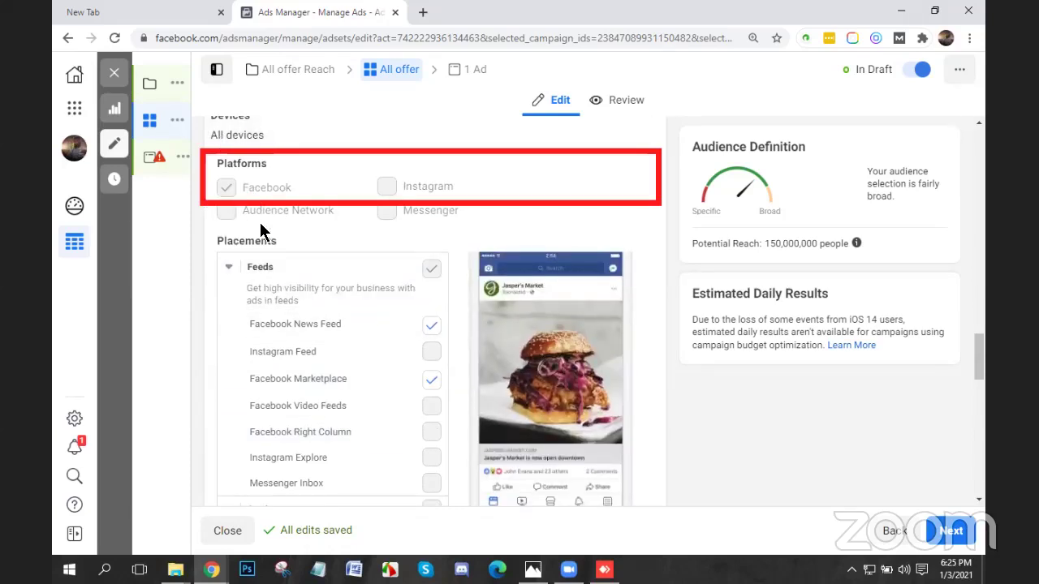
scroll(262, 237, "up", 1)
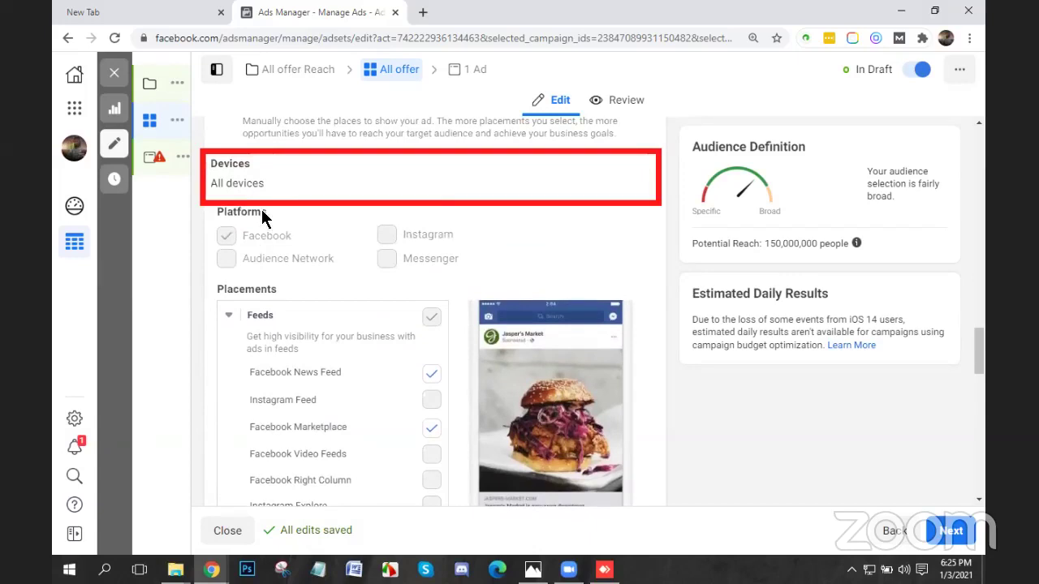
- Confirm Devices stays All Devices (Recommended) with Mobile and Desktop both ticked
mouse_move(447, 177)
left_click(628, 164)
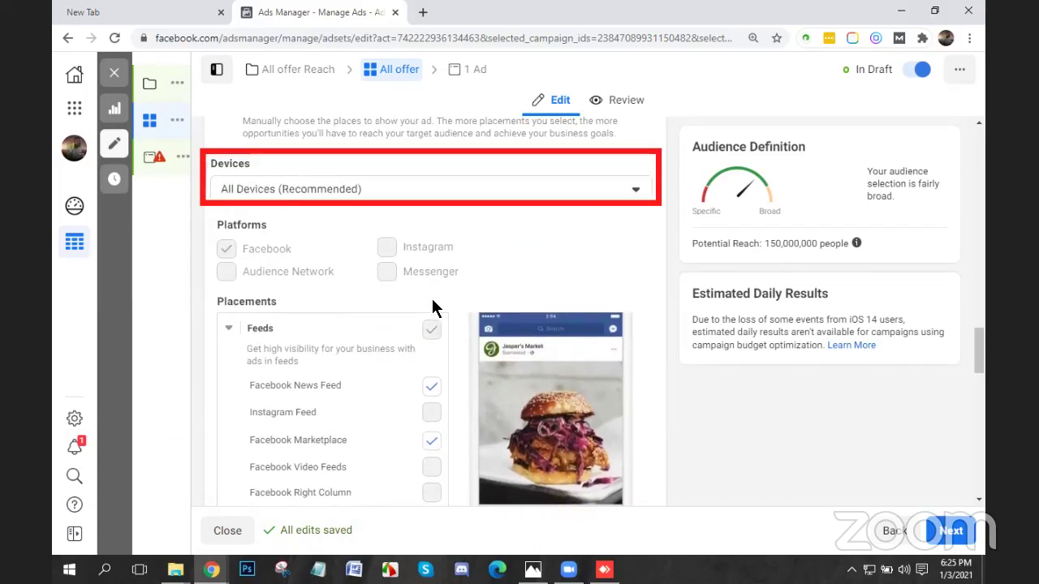
scroll(610, 299, "up", 1)
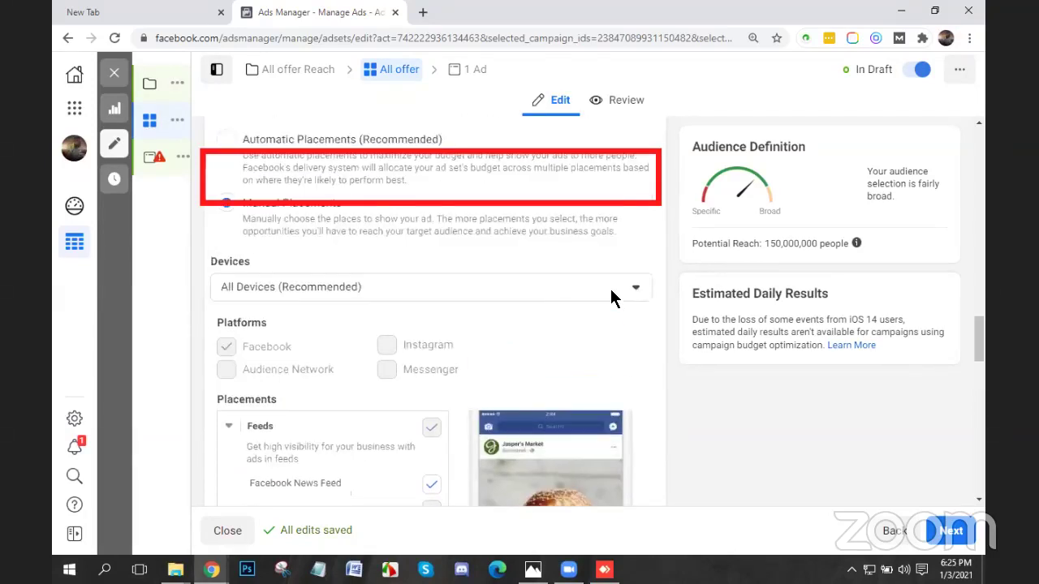
left_click(636, 289)
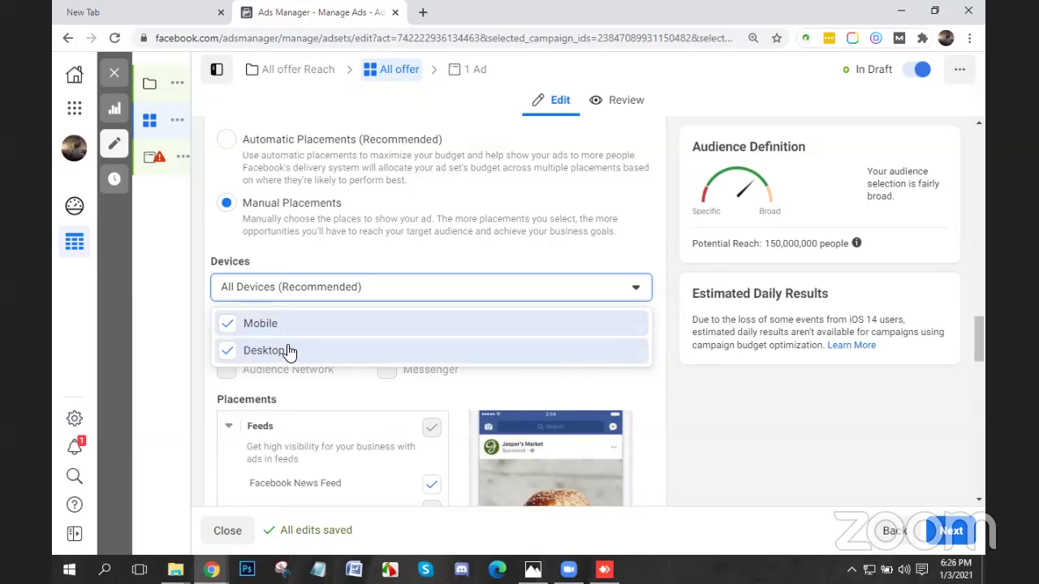
left_click(447, 293)
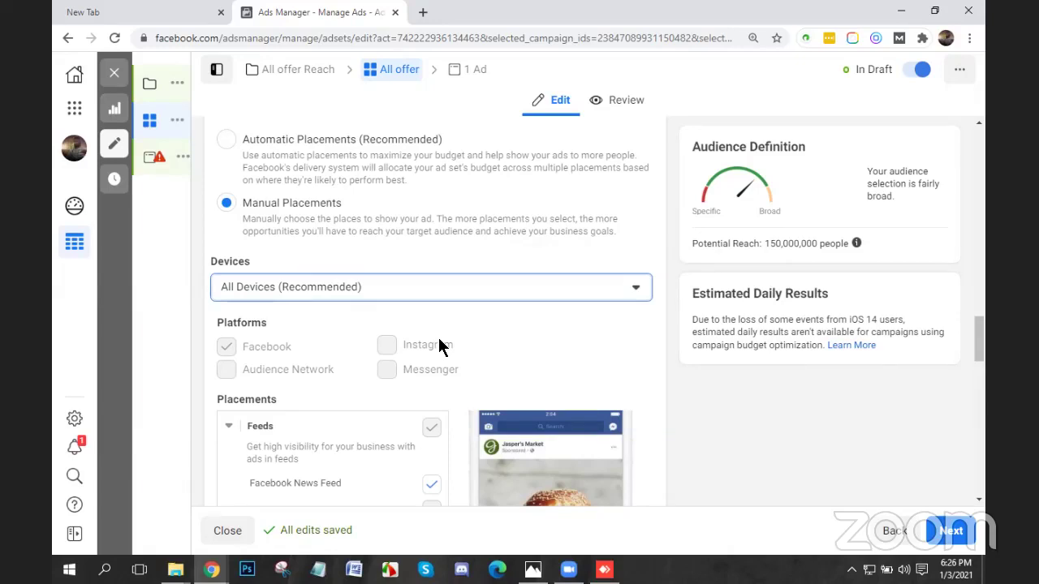
left_click(389, 348)
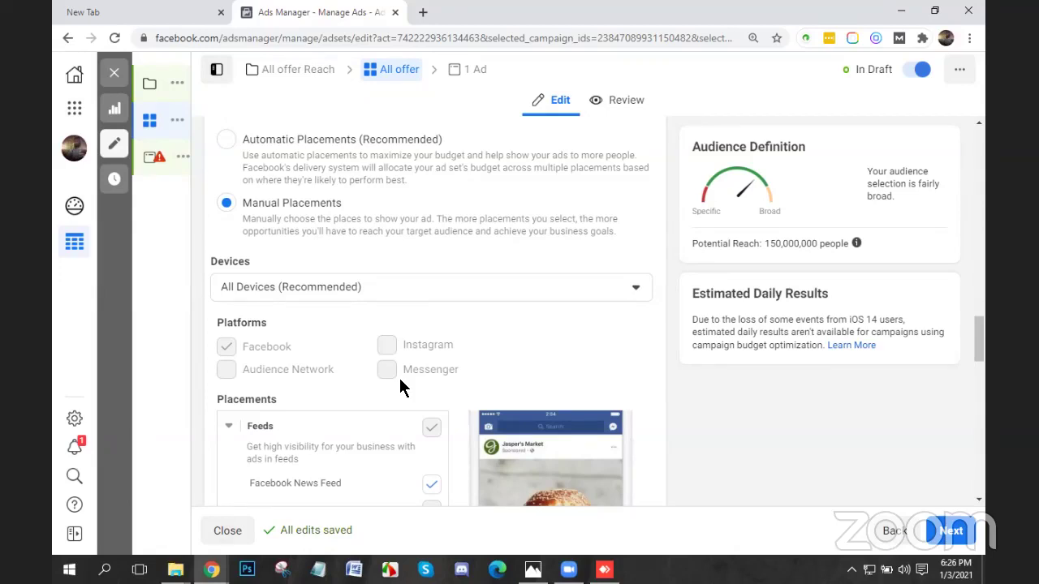
scroll(487, 421, "down", 4)
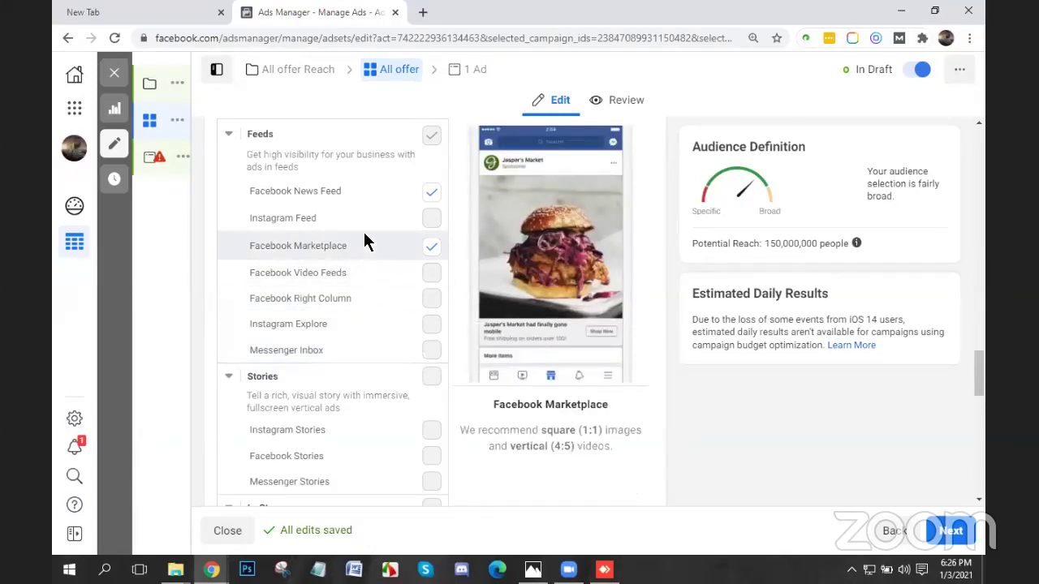
left_click(430, 249)
left_click(431, 258)
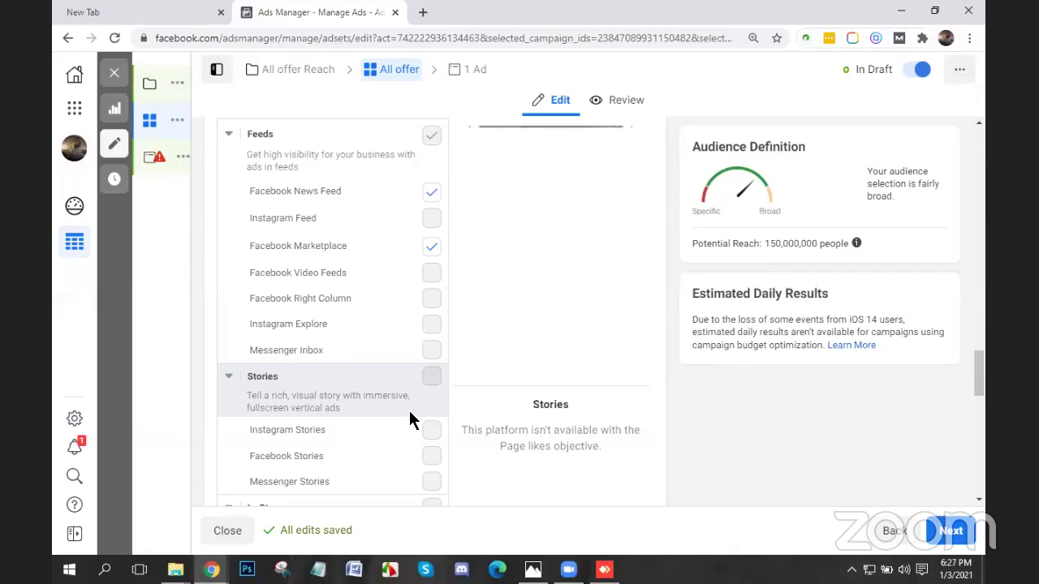
scroll(724, 440, "down", 10)
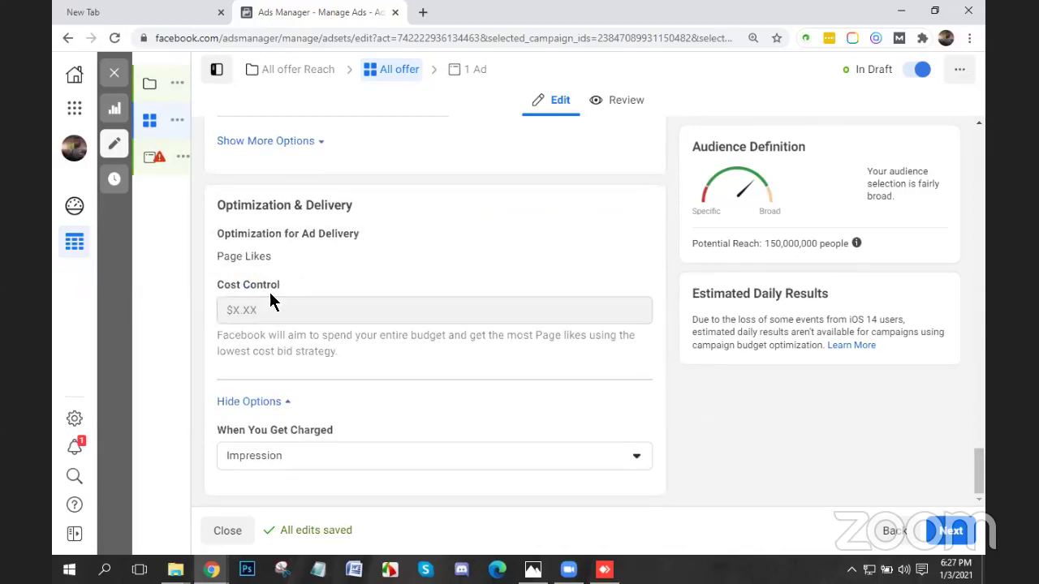
- Continue to the Page Like ad and scroll down to its Ad Creative media
left_click(958, 535)
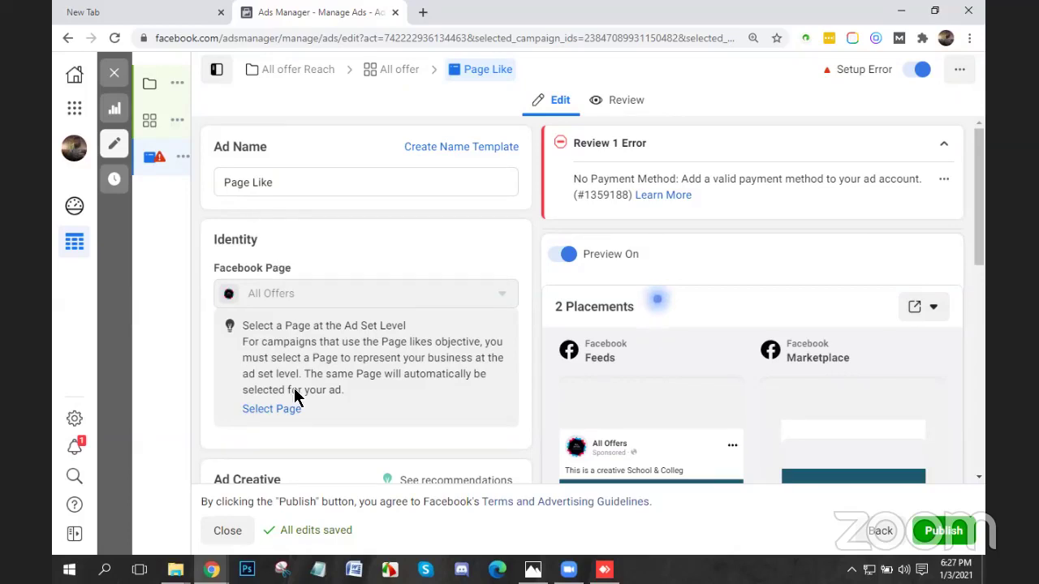
scroll(425, 424, "down", 2)
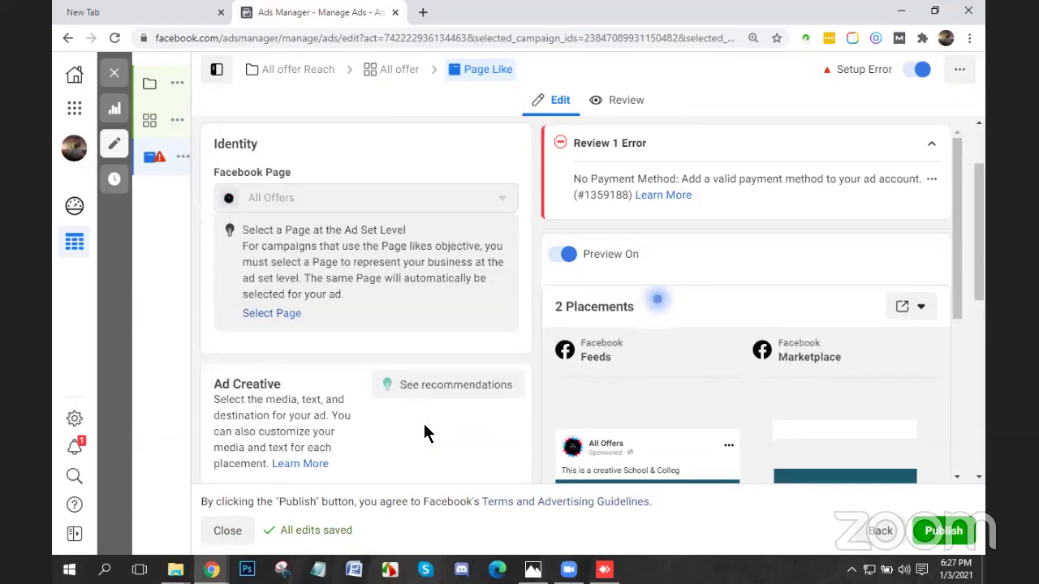
scroll(424, 424, "down", 2)
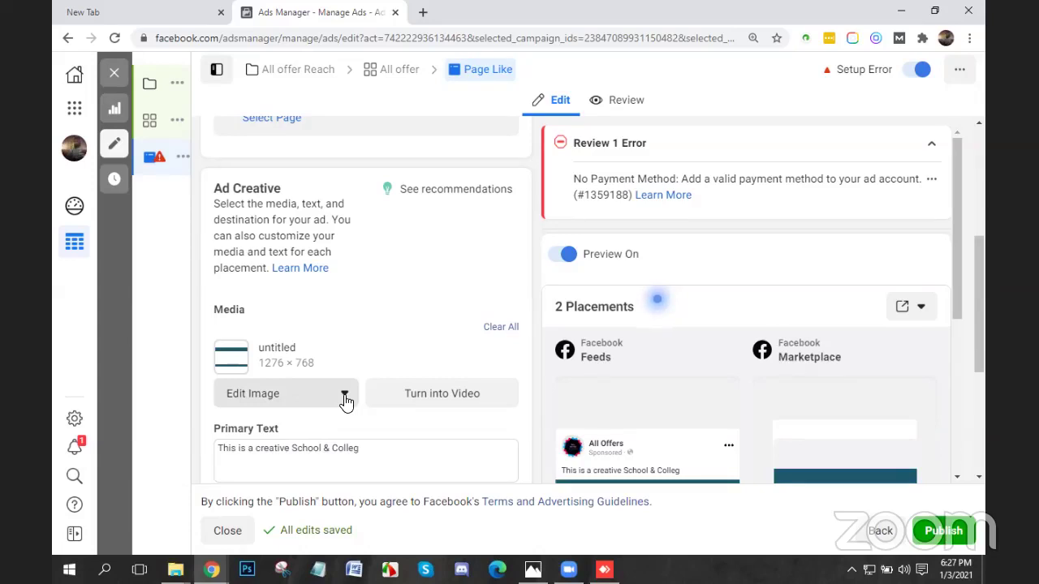
- Change the ad image to the 700 × 700 linked hands photo
left_click(284, 397)
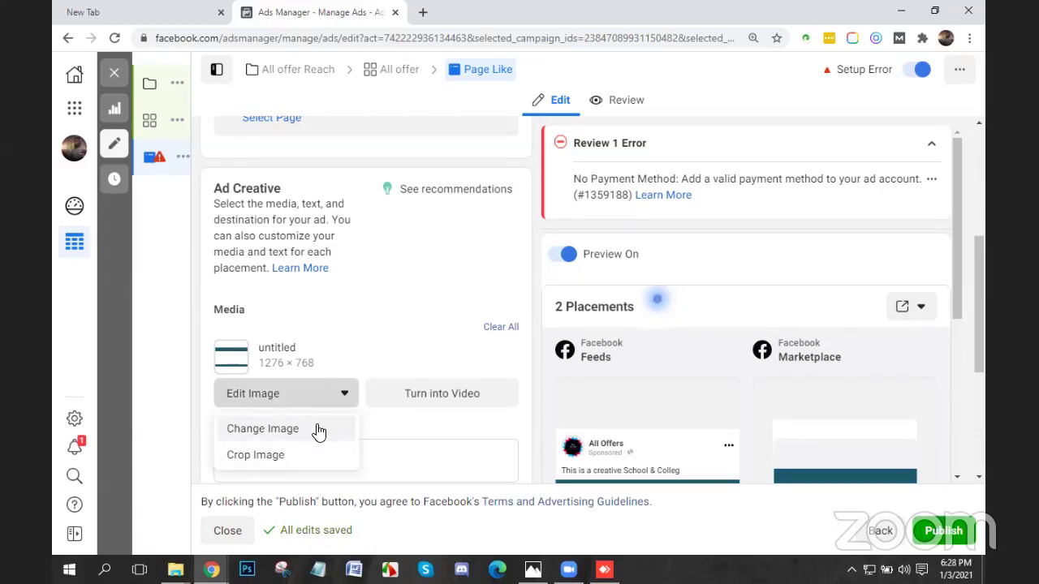
left_click(316, 430)
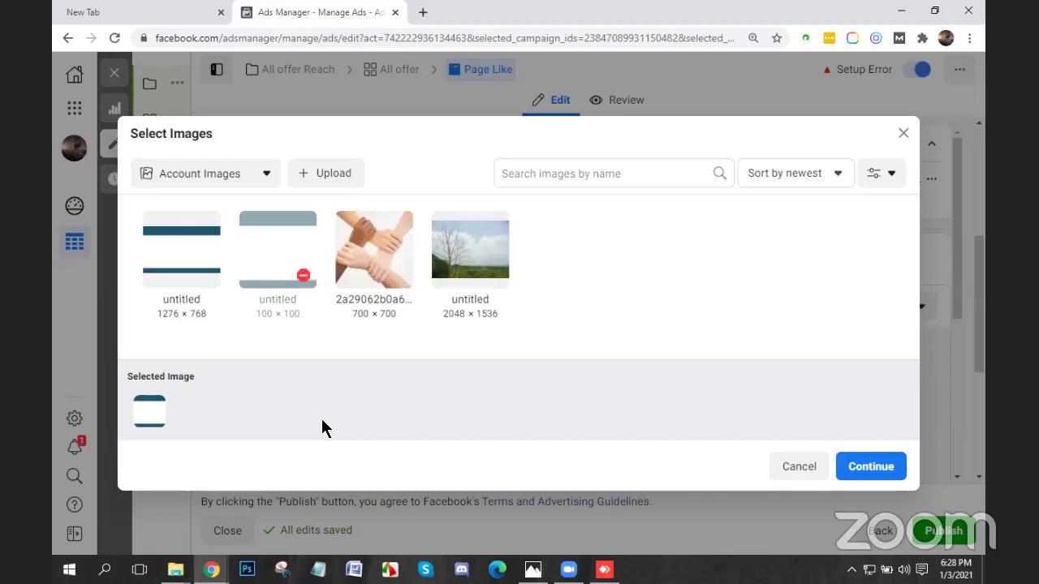
left_click(384, 274)
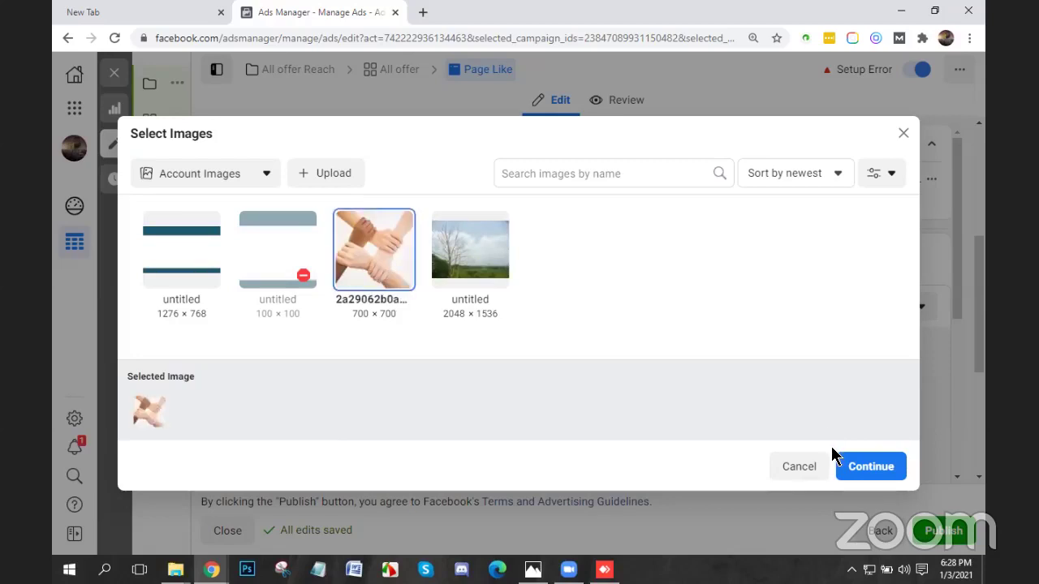
left_click(862, 469)
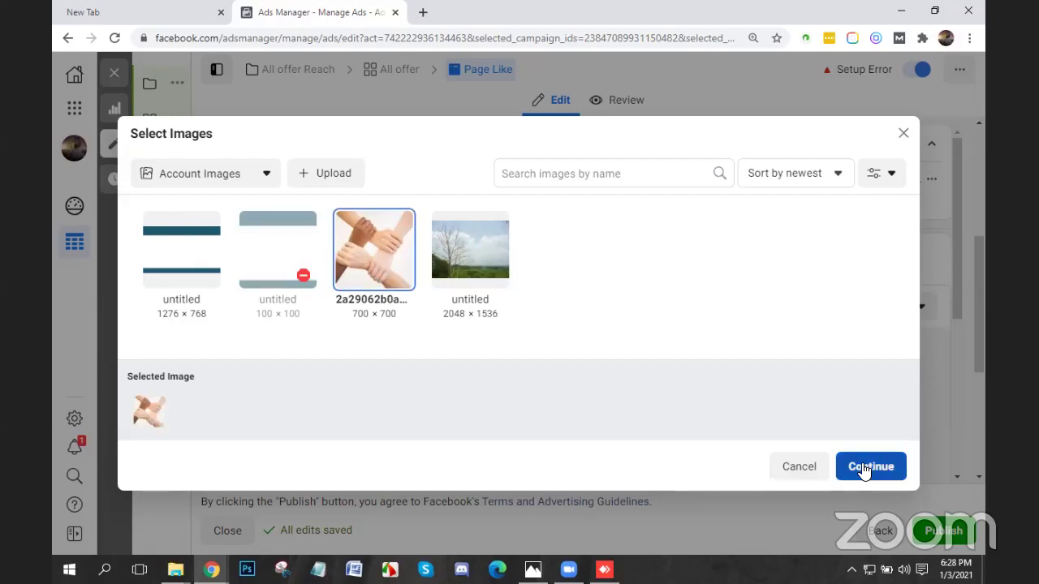
left_click(864, 470)
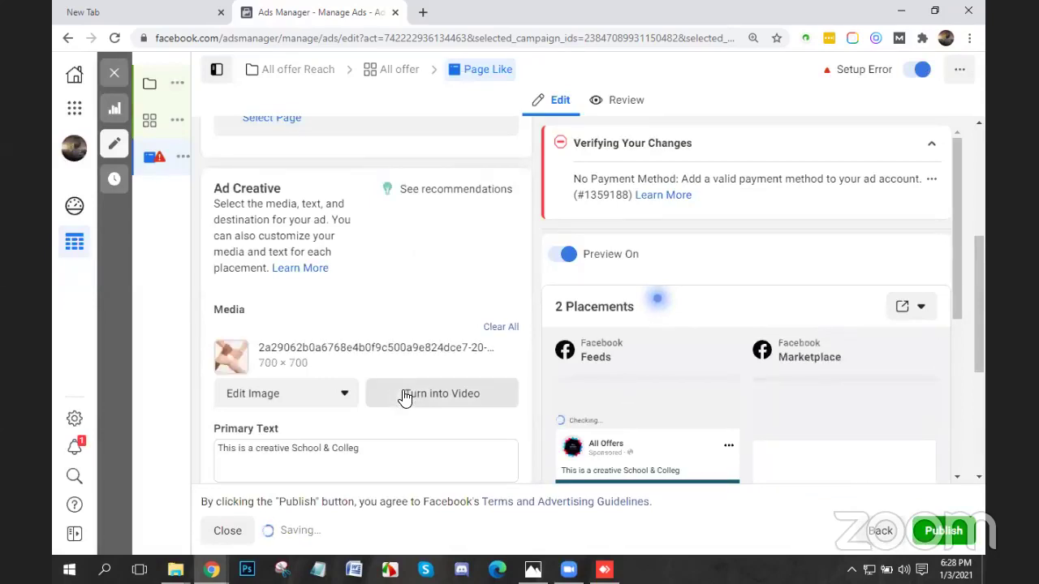
- Select and delete the old school-and-college primary text
scroll(406, 397, "down", 2)
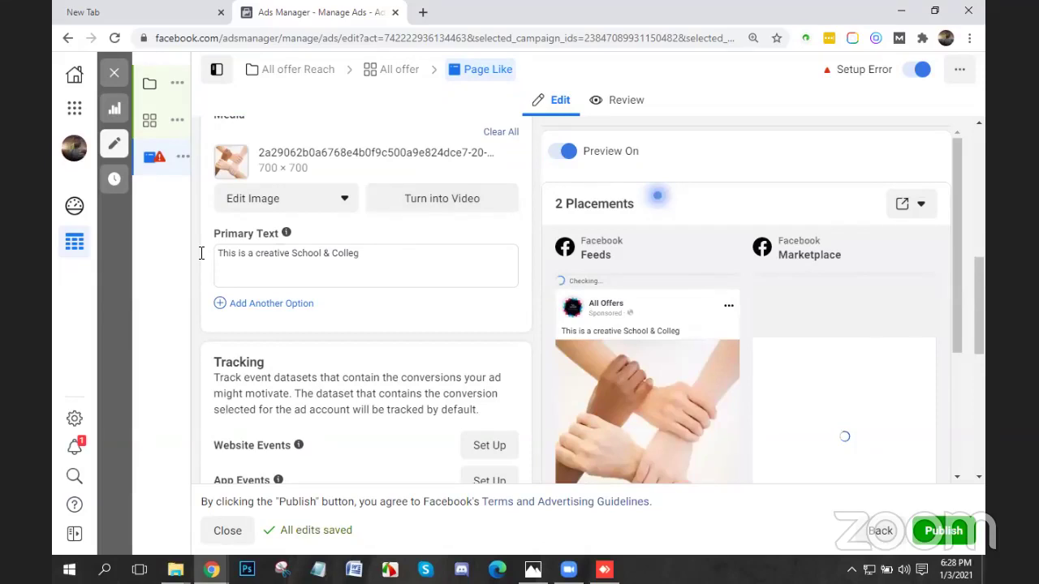
double_click(372, 253)
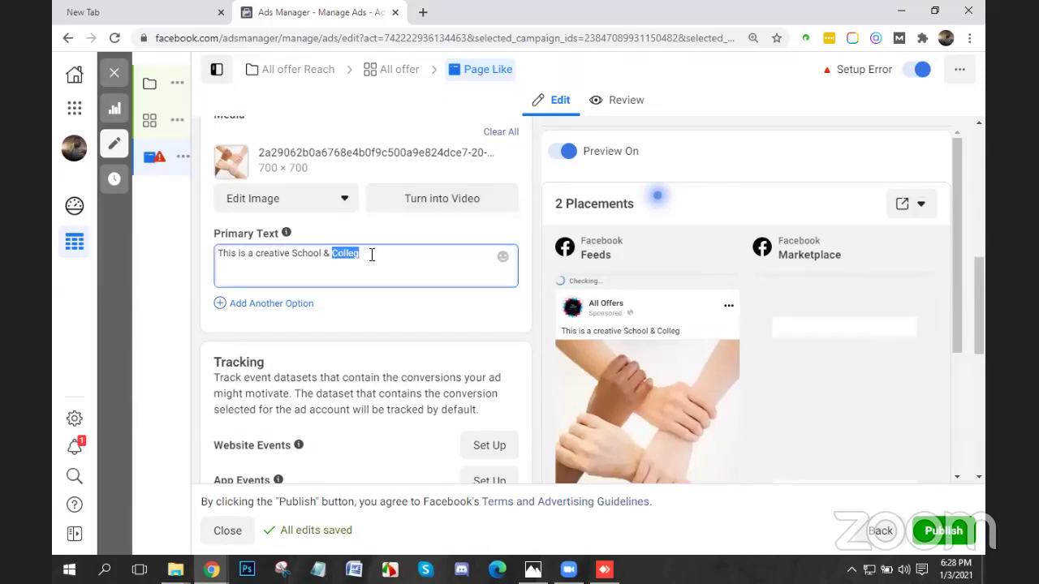
key("Right")
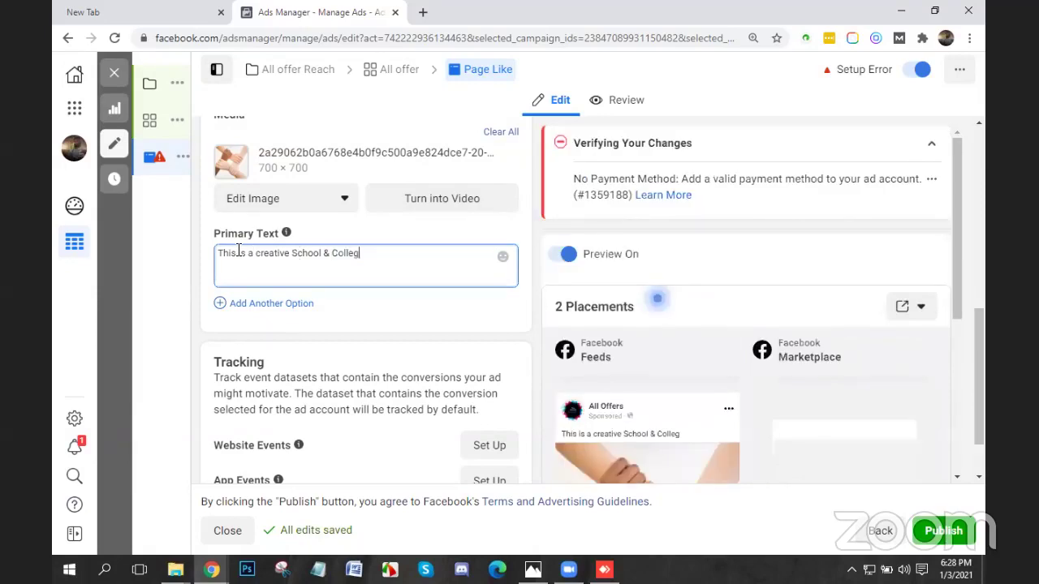
key("ctrl+shift+Left")
key("ctrl+shift+Left")
key("ctrl+shift+Left")
key("ctrl+shift+Left")
key("ctrl+shift+Left")
key("ctrl+shift+Left")
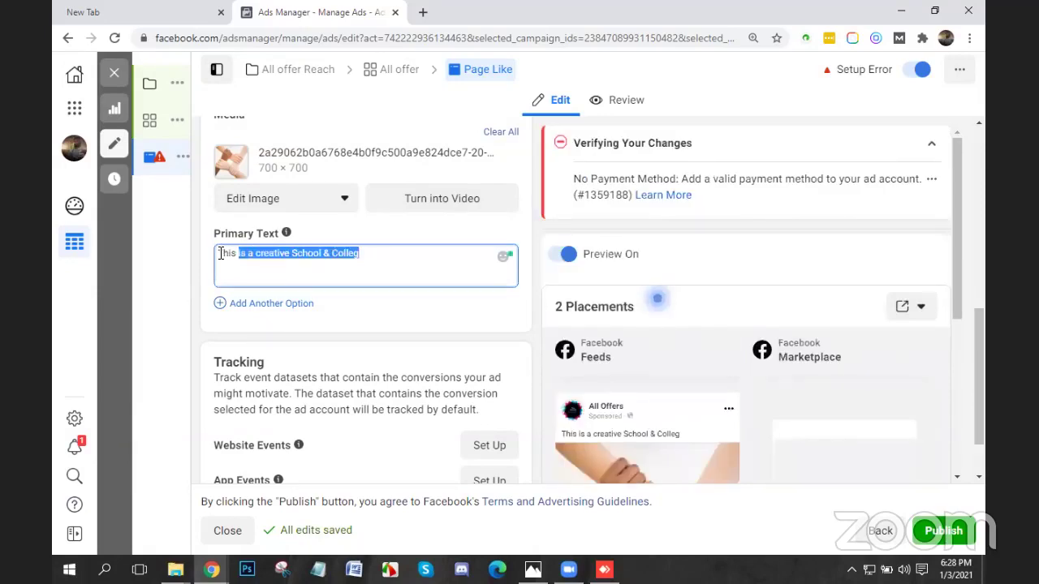
key("ctrl+shift+Left")
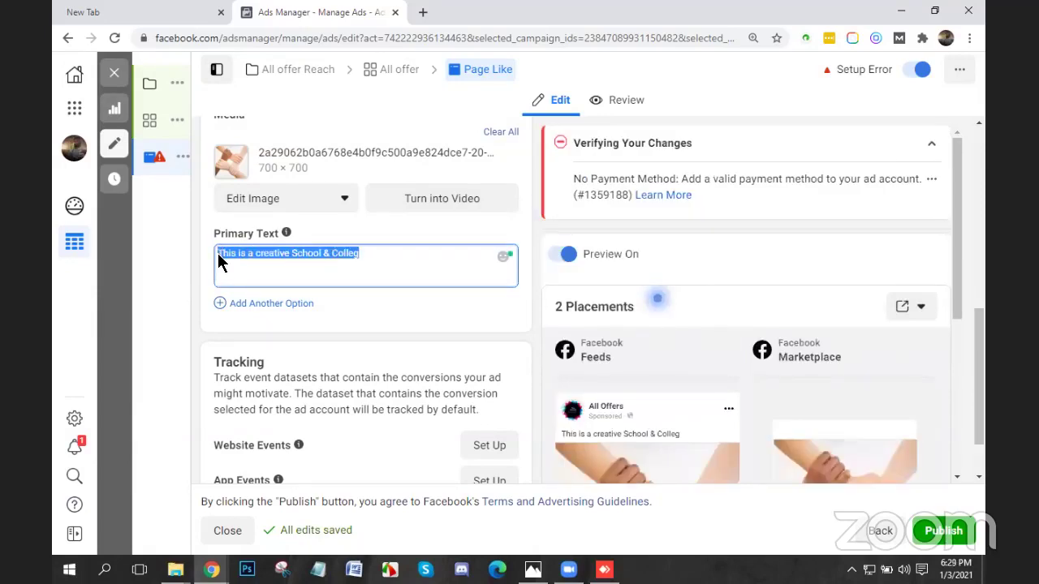
key("BackSpace")
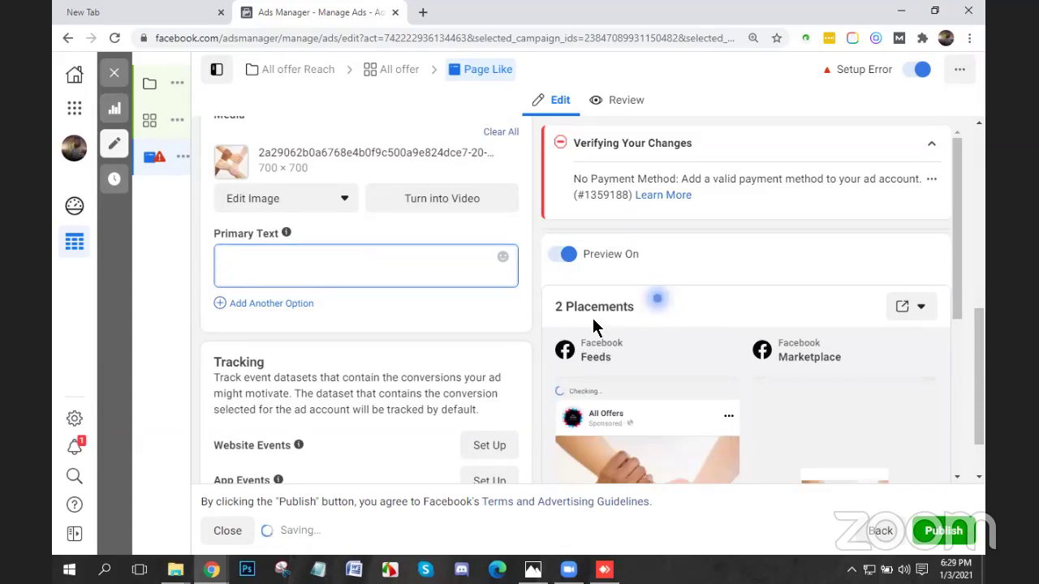
- Type 'Alwas Here', correct it to 'Always', then rework the words toward 'Here Is Alwas'
type("all")
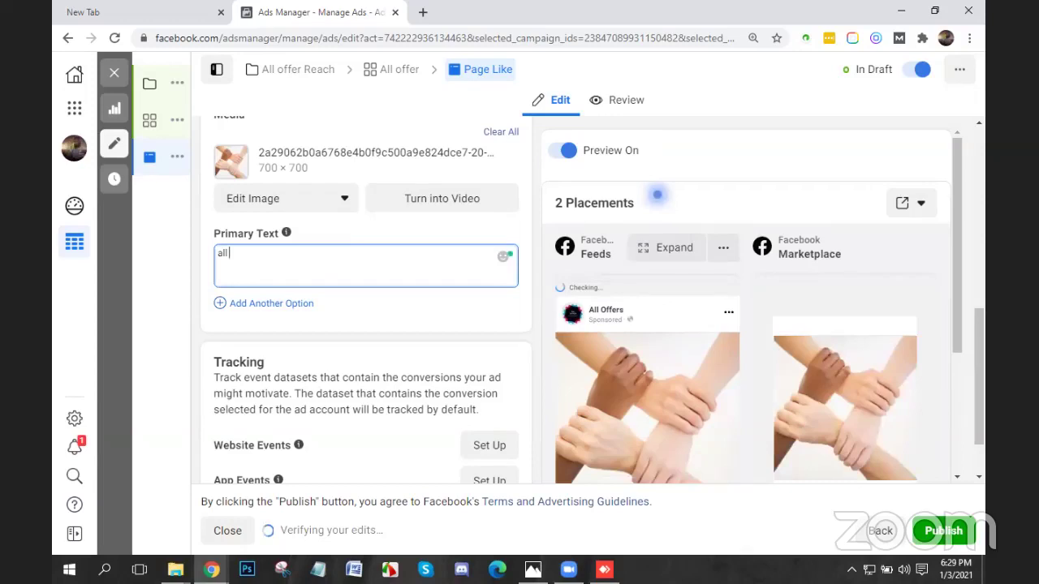
key("BackSpace")
key("BackSpace")
key("BackSpace")
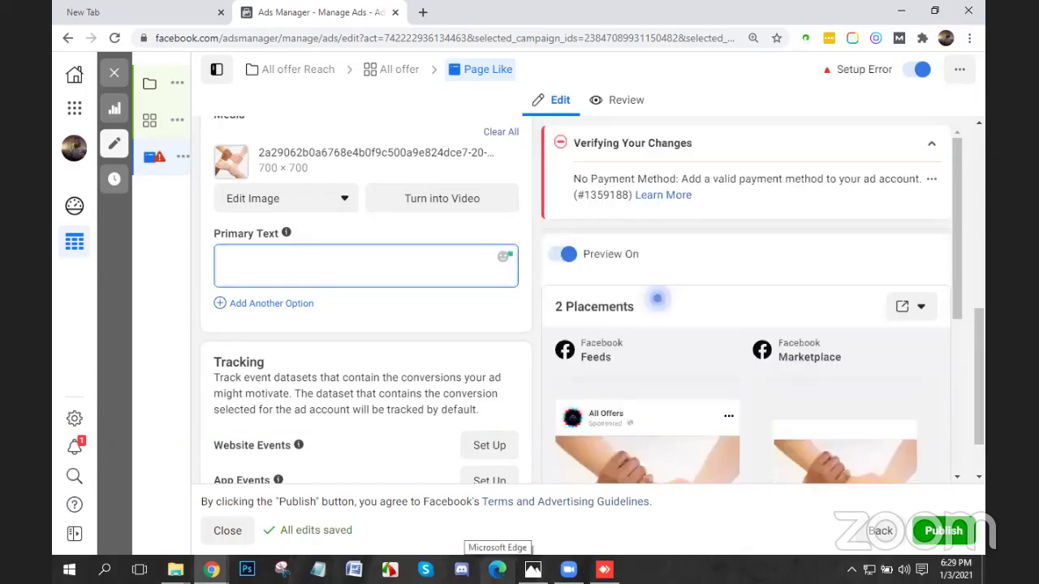
type("Alwas")
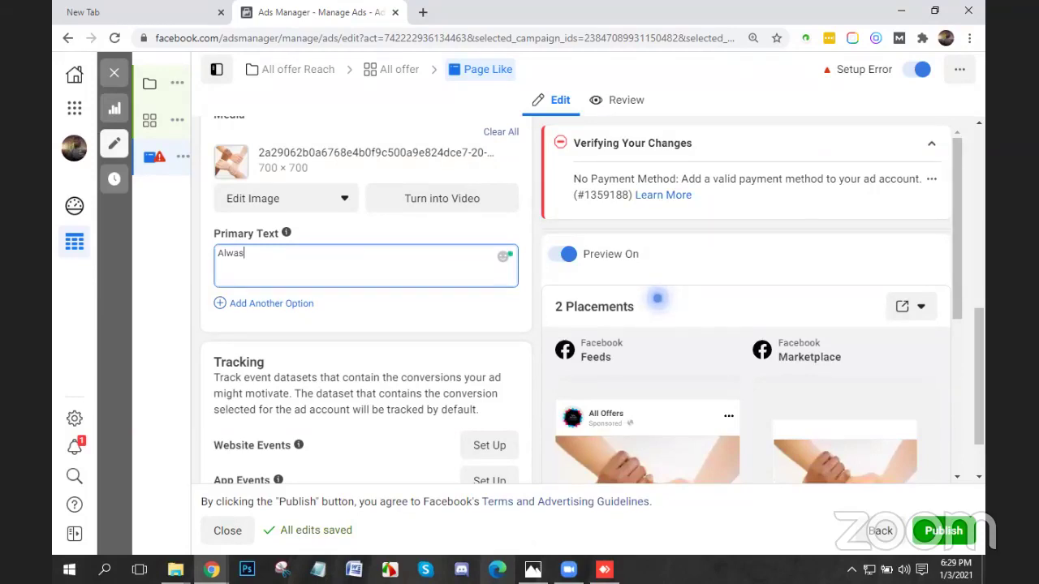
type(" Here")
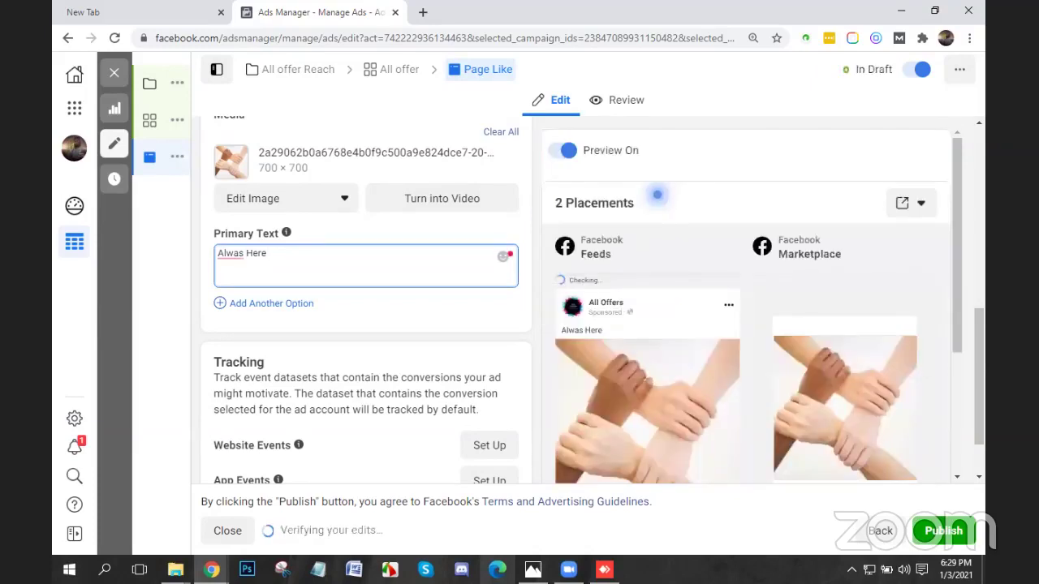
right_click(227, 258)
left_click(216, 279)
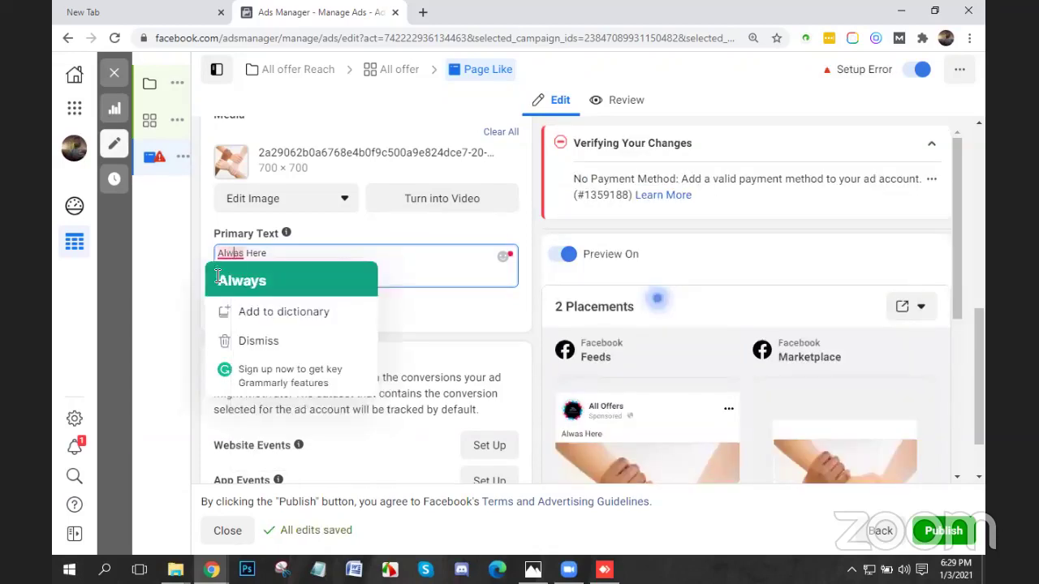
left_click(217, 277)
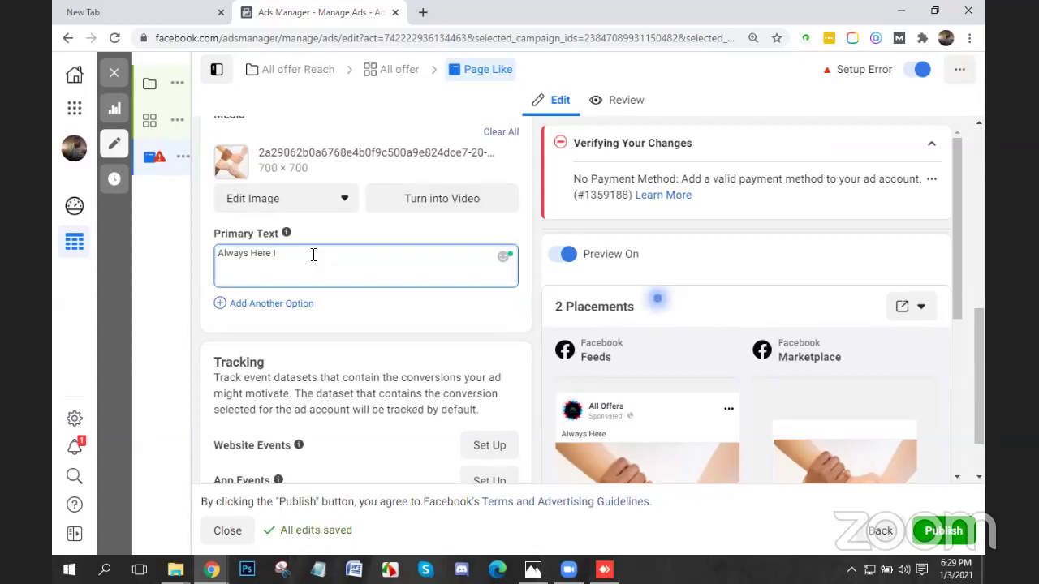
type("s")
left_click_drag(250, 258, 205, 264)
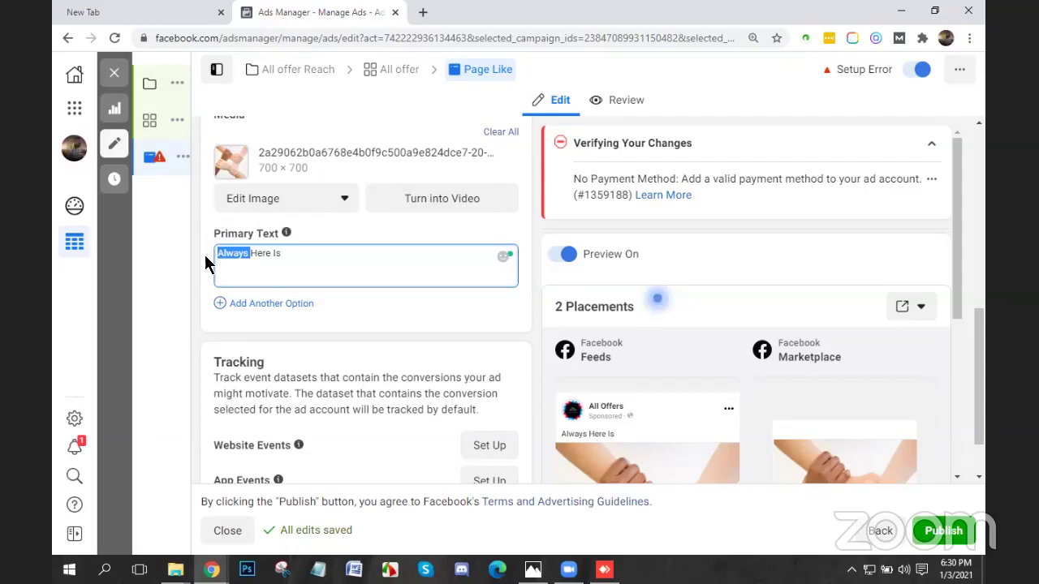
key("BackSpace")
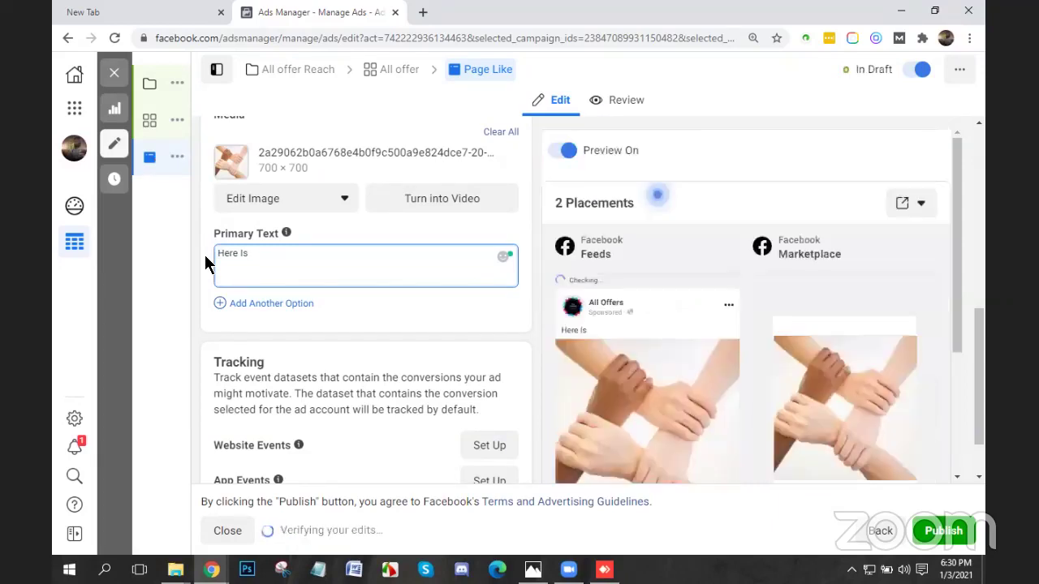
type("Alwa")
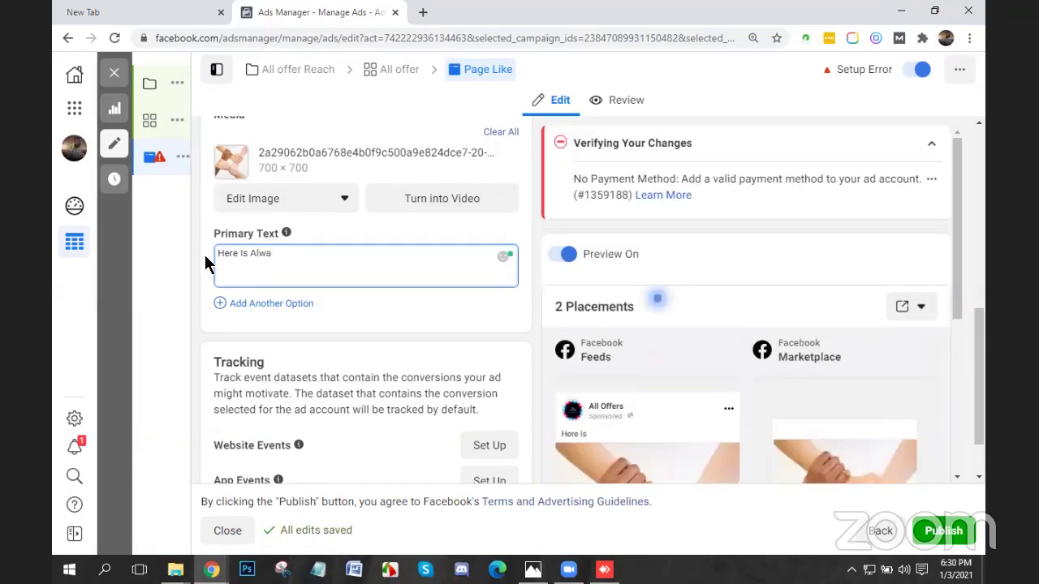
type("s")
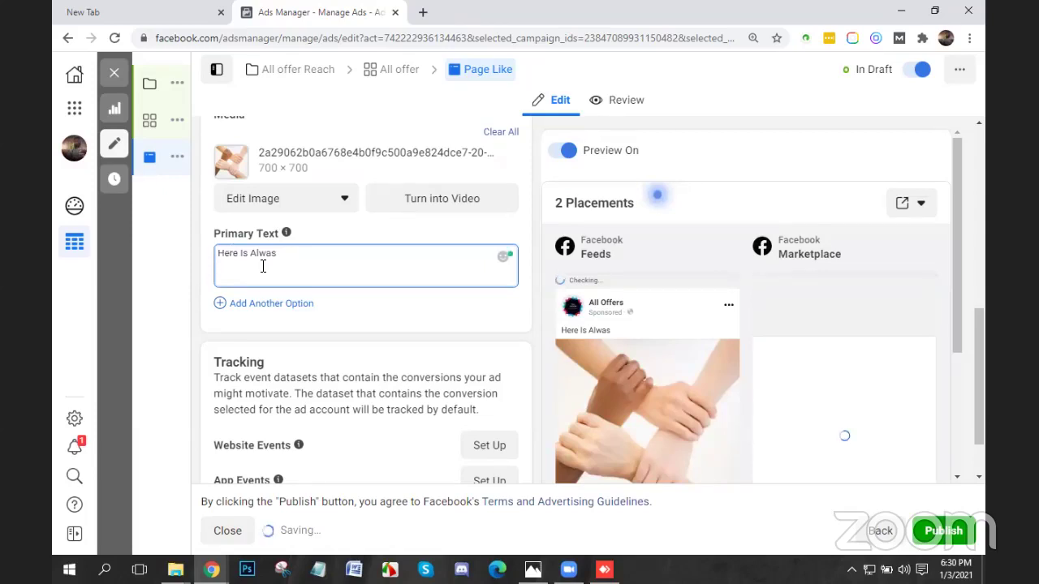
- Clear the primary text and type 'Alwas free'
key("ctrl+a")
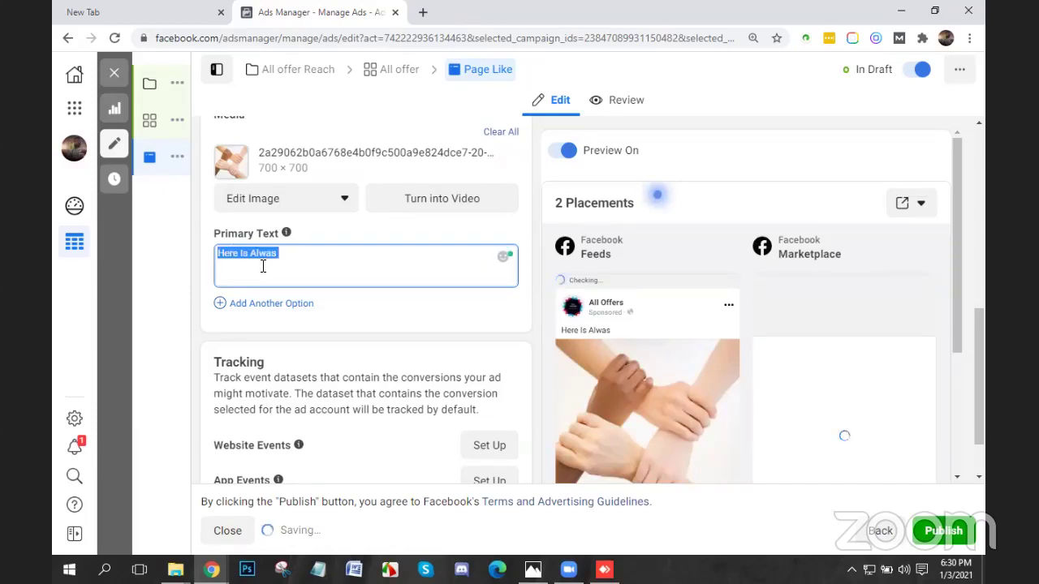
key("BackSpace")
type("A")
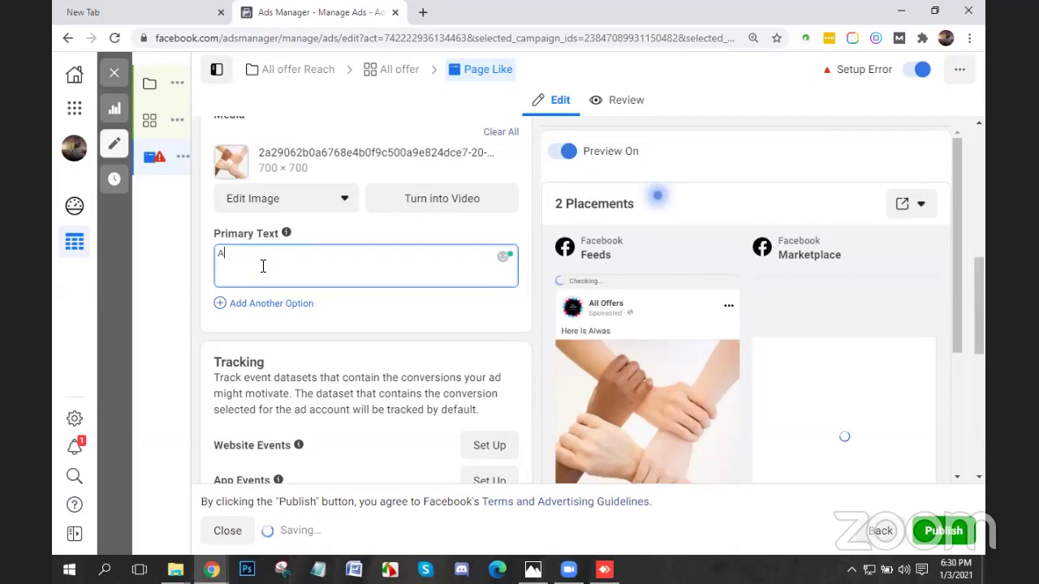
type("lwas free")
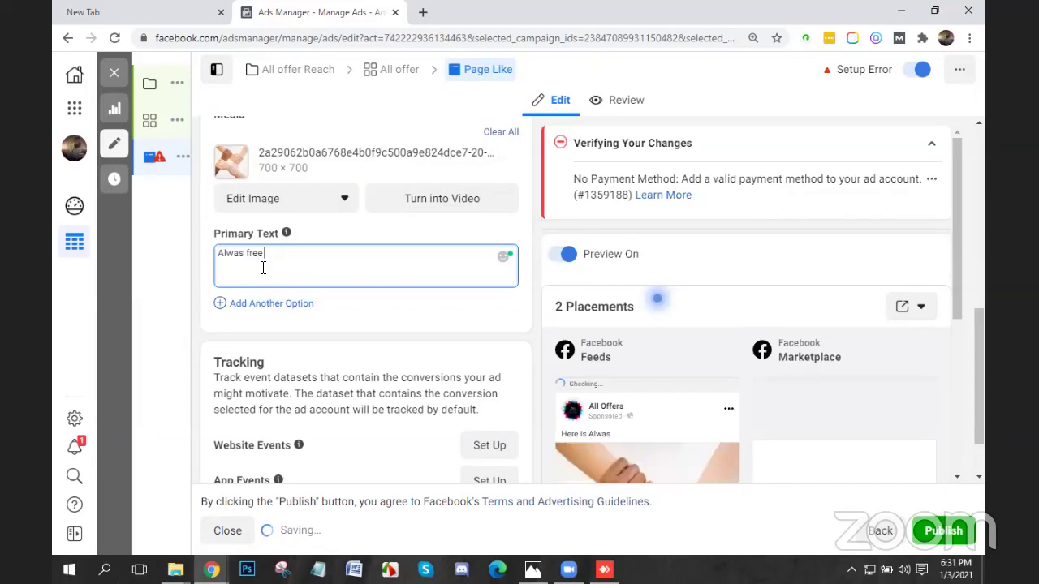
- Finish the primary text by appending 'Gift card here.'
left_click(246, 254)
scroll(246, 261, "up", 1)
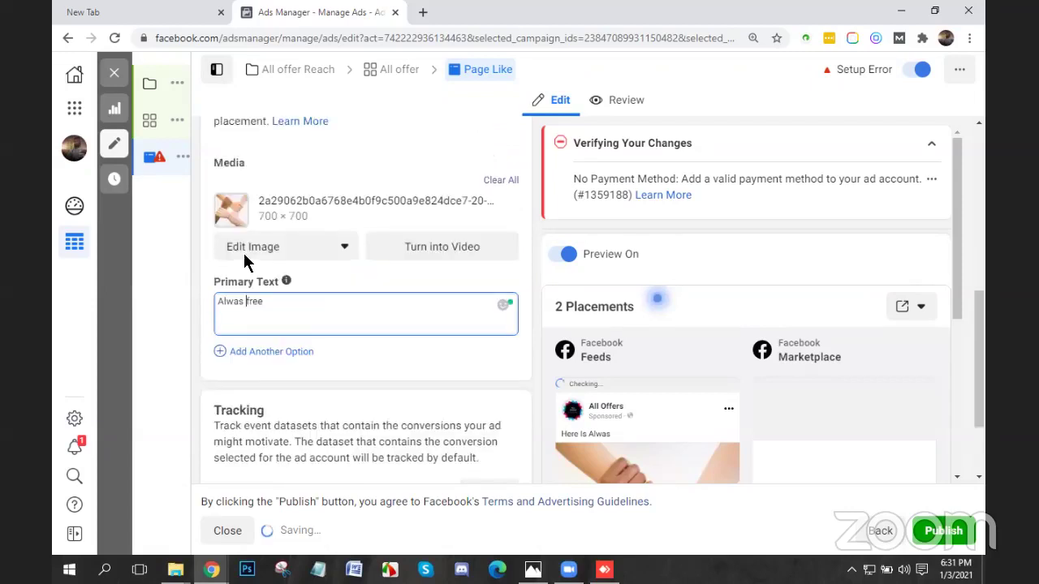
left_click(286, 306)
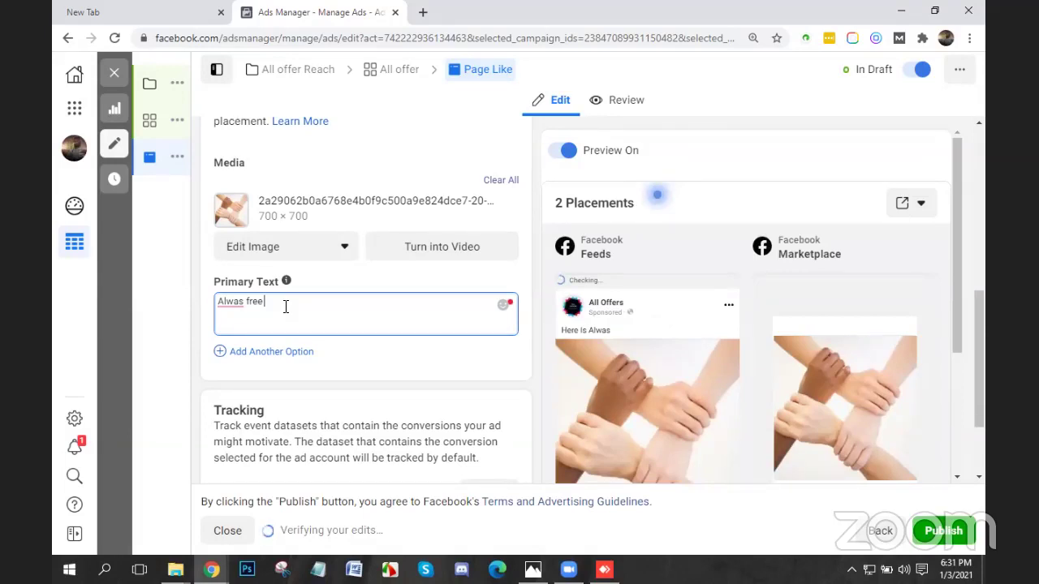
type("Gift card")
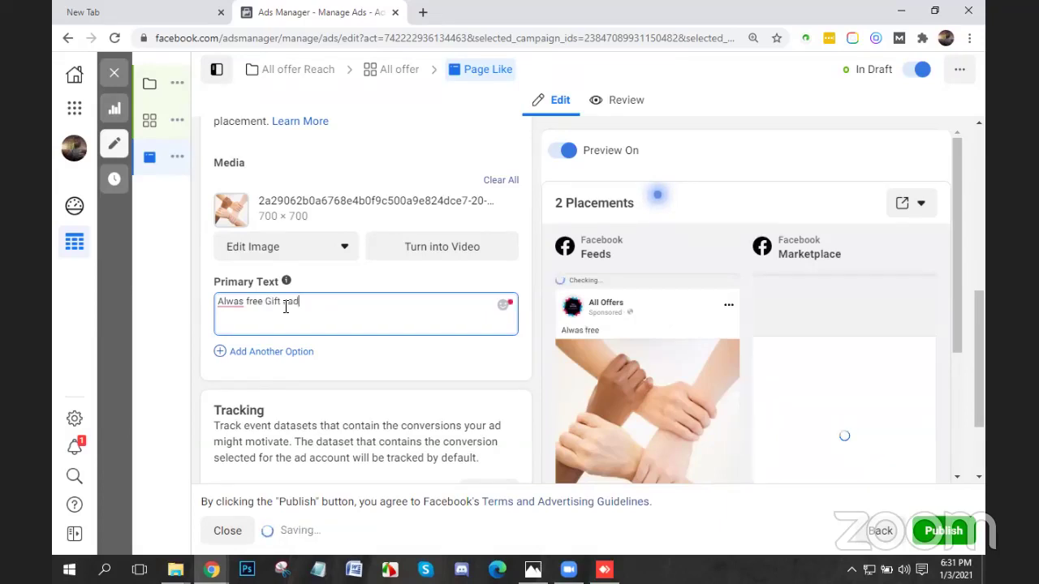
key("BackSpace")
type("rd")
type("here")
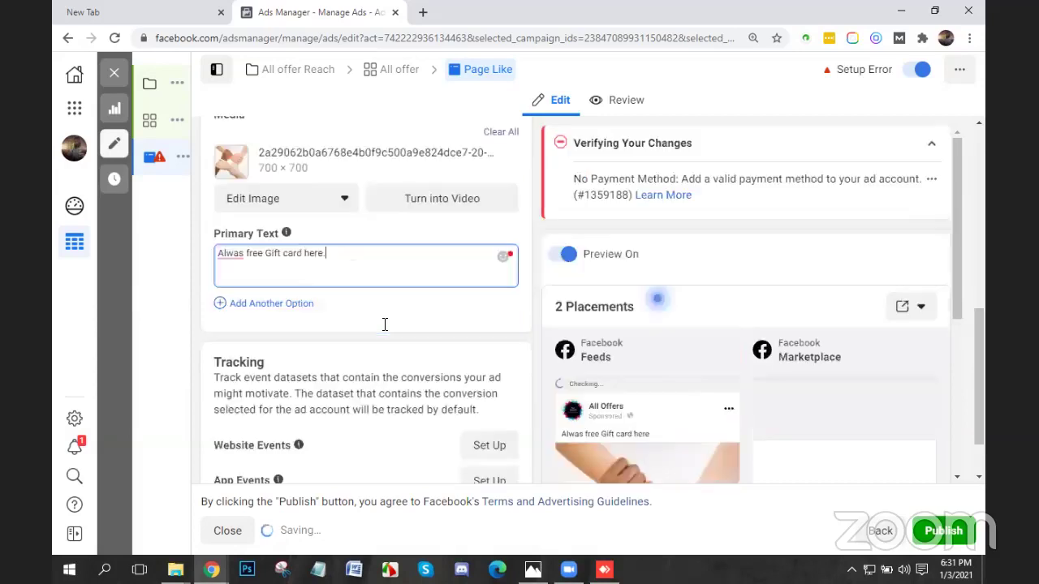
type(".")
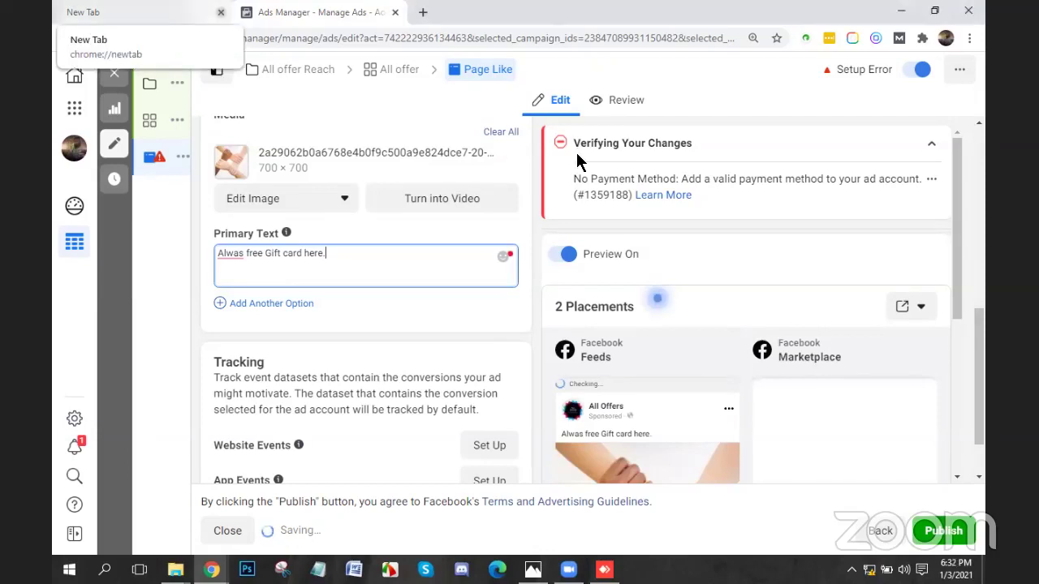
- Close the spare empty New Tab, leaving only the Ads Manager editor open
left_click(220, 13)
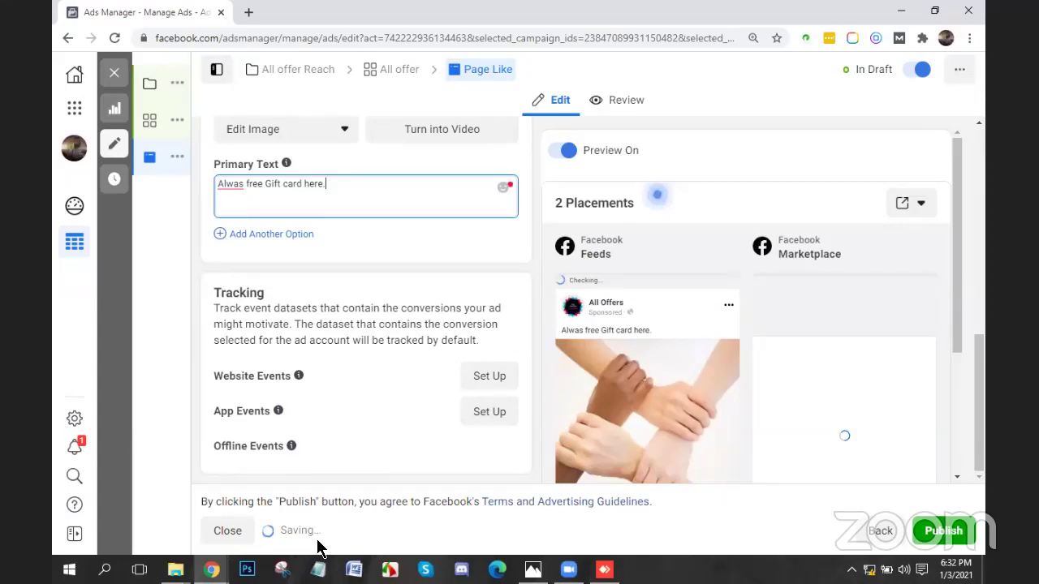
scroll(546, 264, "down", 1)
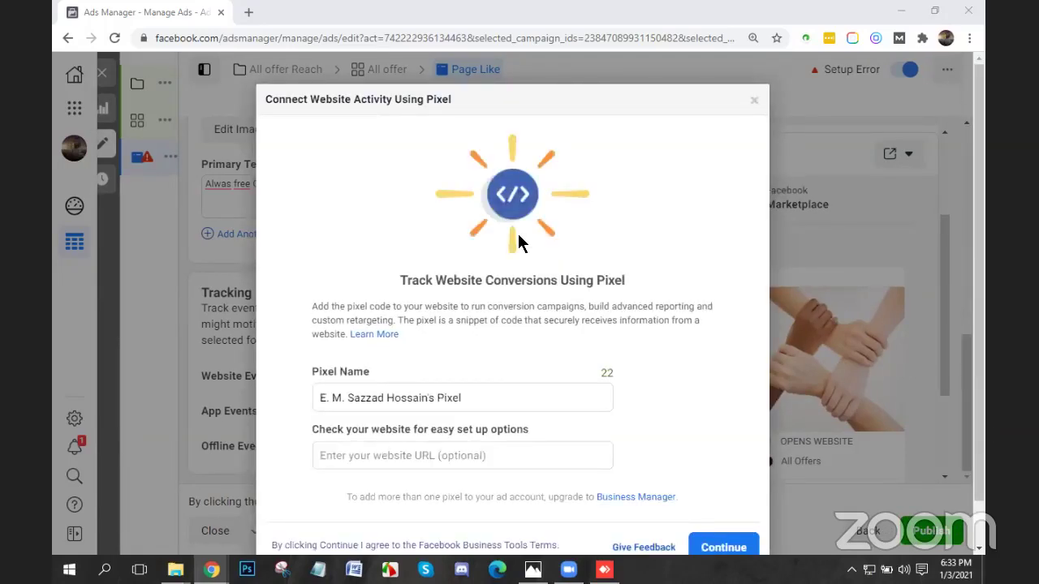
- Scroll through the Connect Website Activity Using Pixel dialog to review the offer
scroll(383, 372, "down", 1)
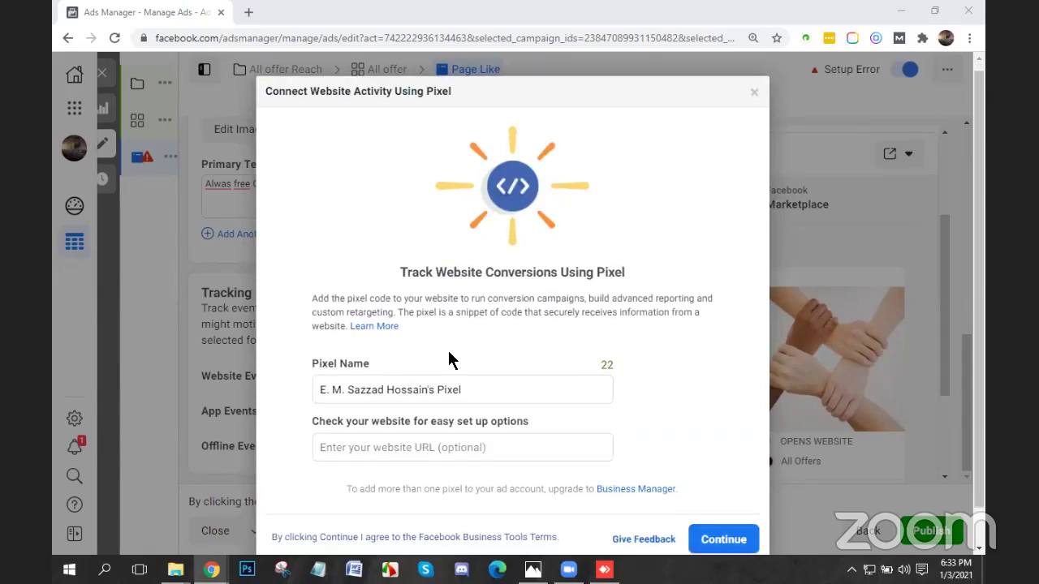
scroll(452, 361, "down", 1)
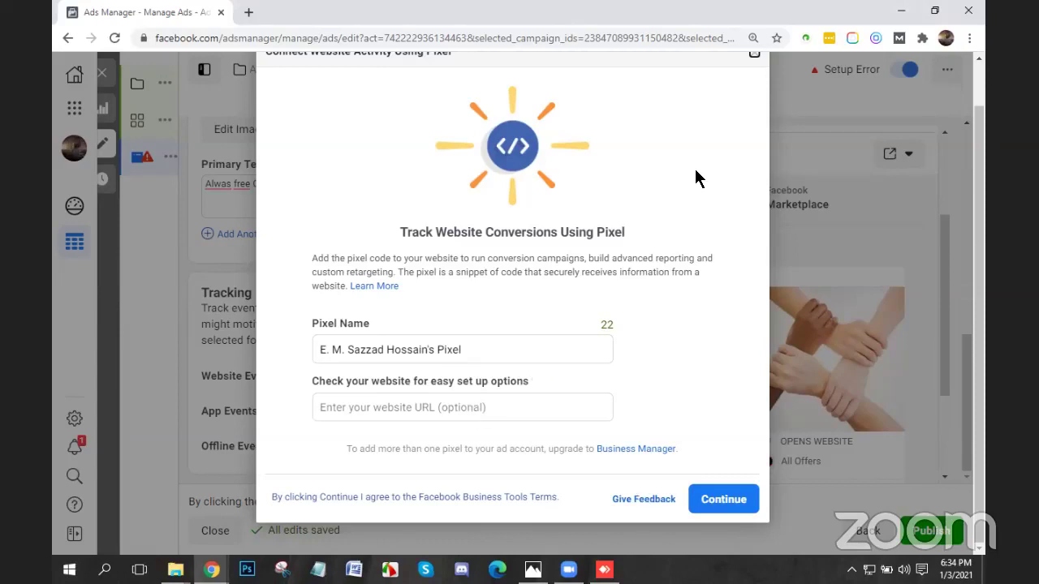
scroll(753, 102, "up", 1)
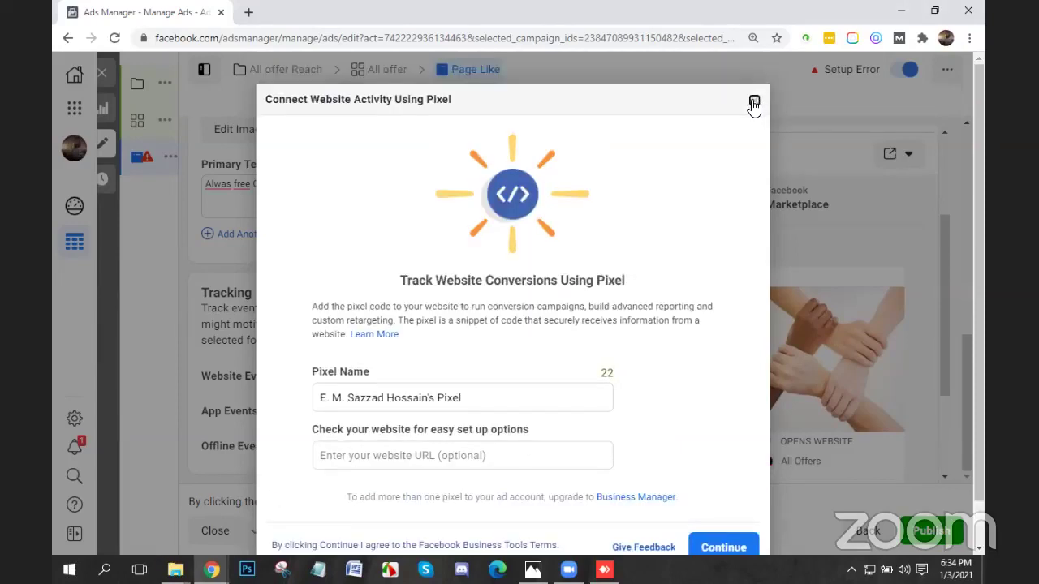
- Dismiss the pixel setup dialog and publish the Page Likes ad
left_click(754, 102)
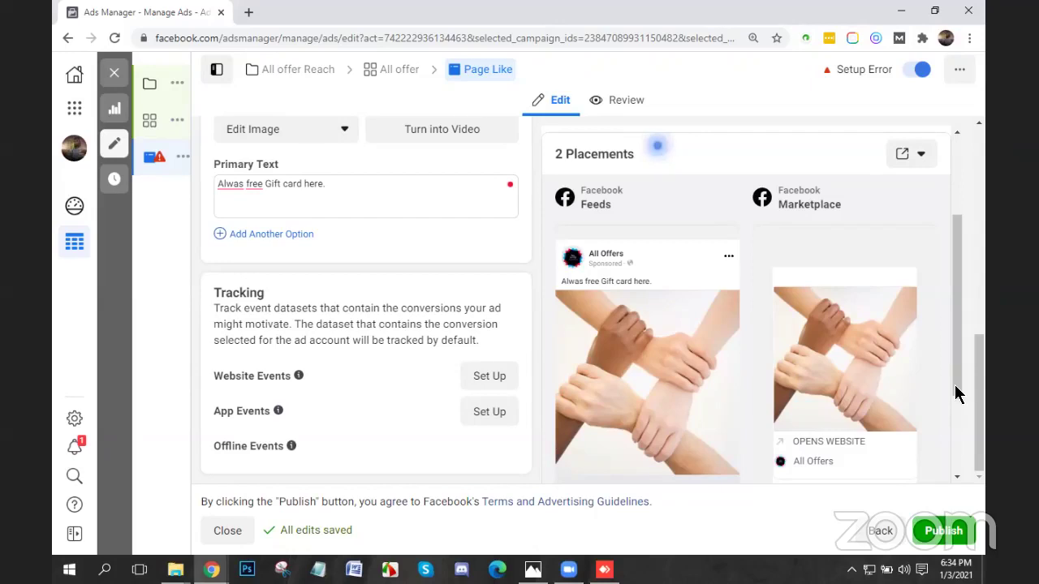
scroll(969, 413, "down", 3)
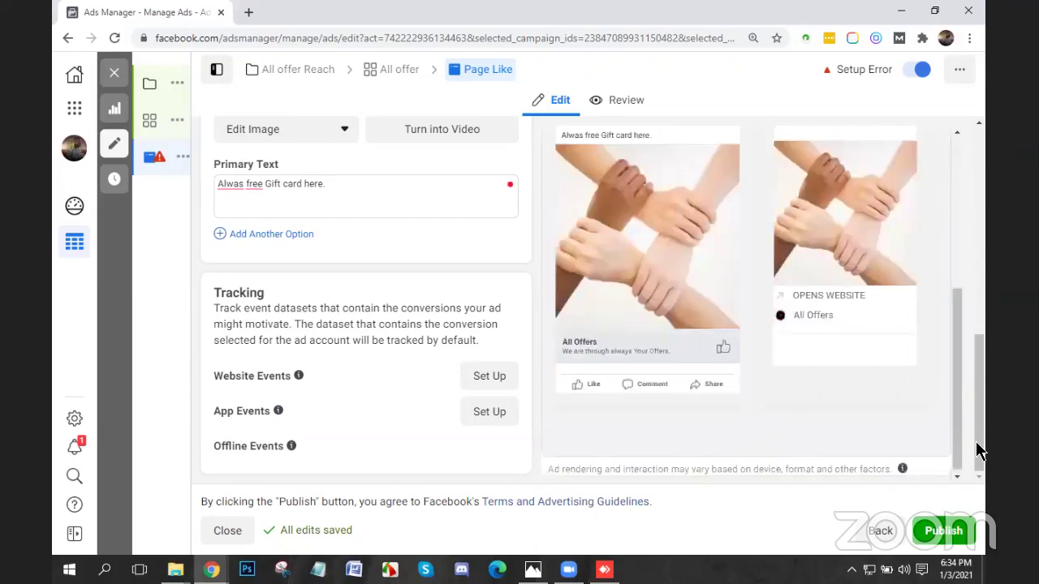
left_click(931, 532)
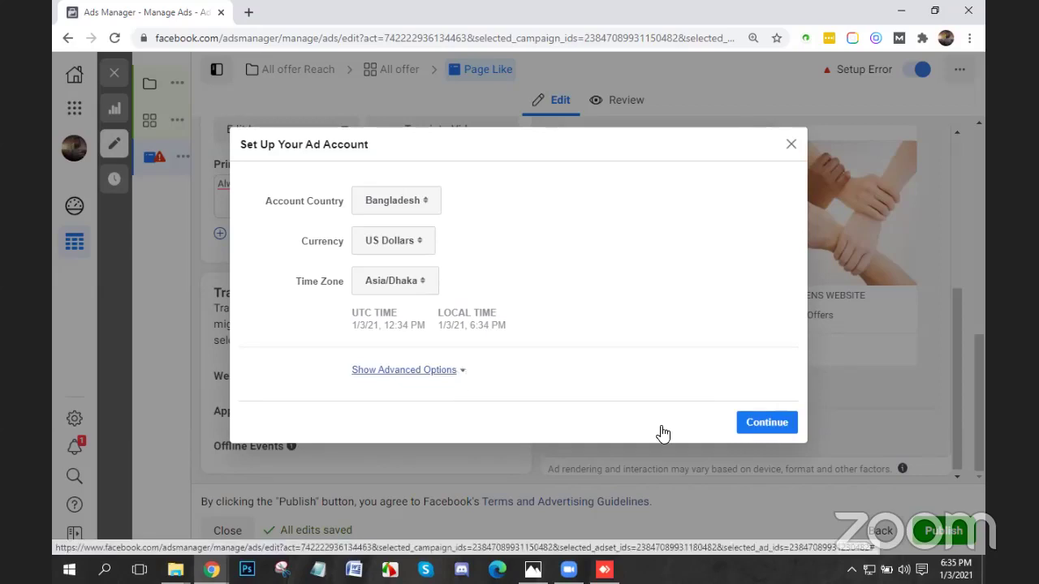
- Show the ad account name under advanced options and continue with Bangladesh, US Dollars, Asia/Dhaka
left_click(459, 370)
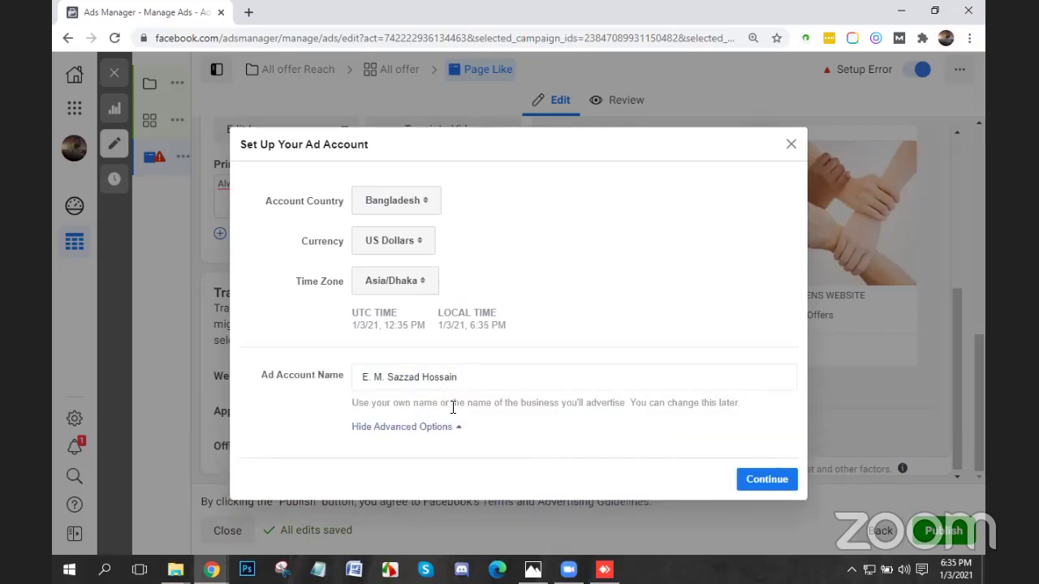
left_click(756, 485)
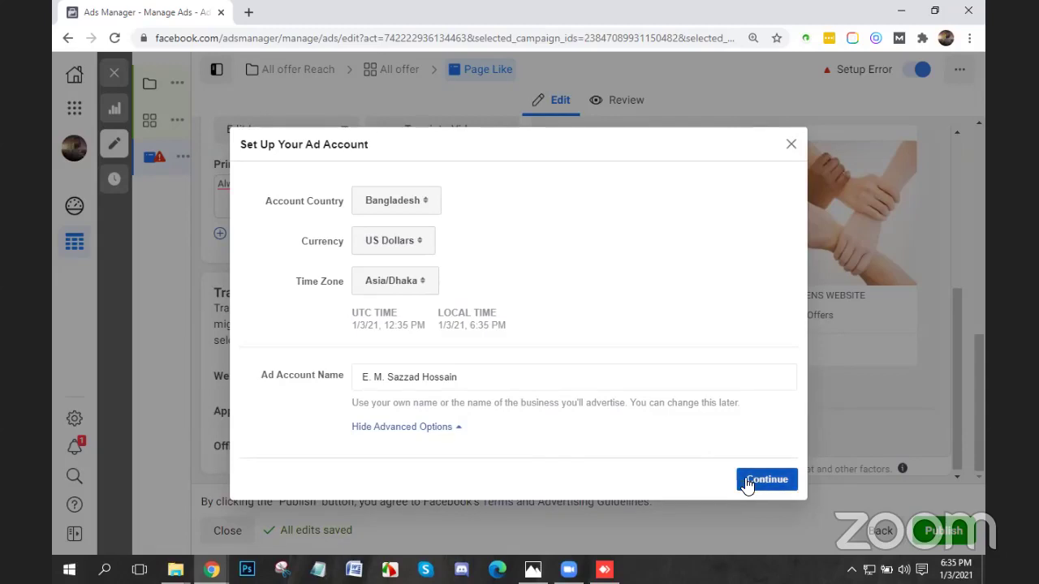